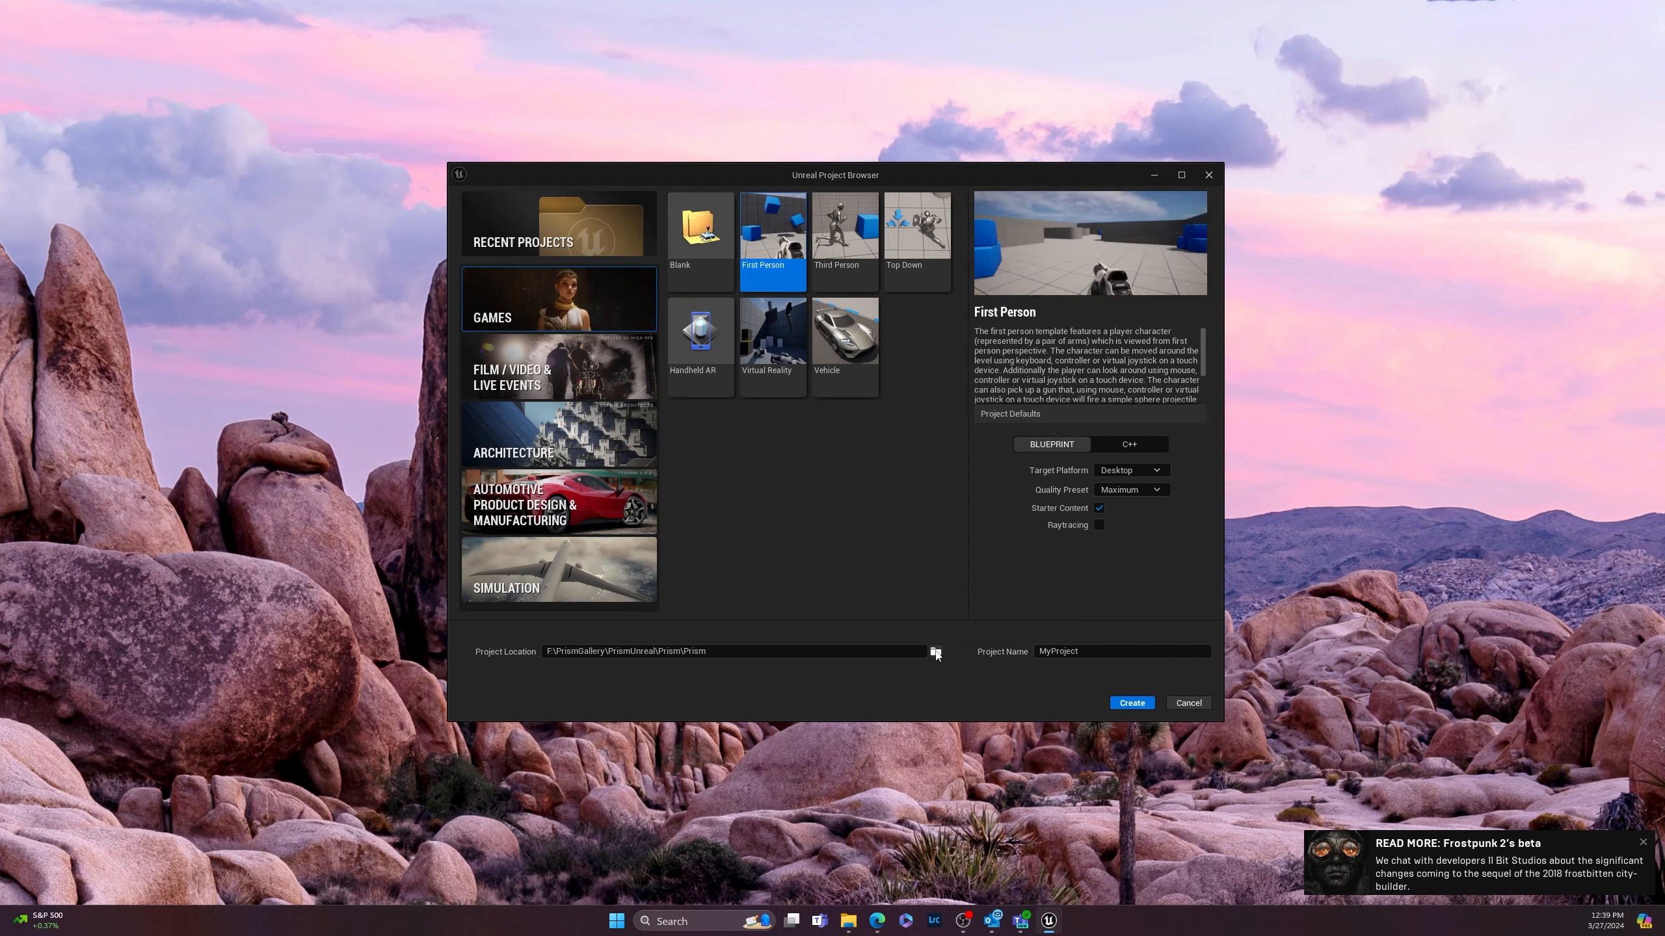
Step: Set the project location to the PrismUnreal folder inside PrismGallery on the F: drive
left_click(943, 658)
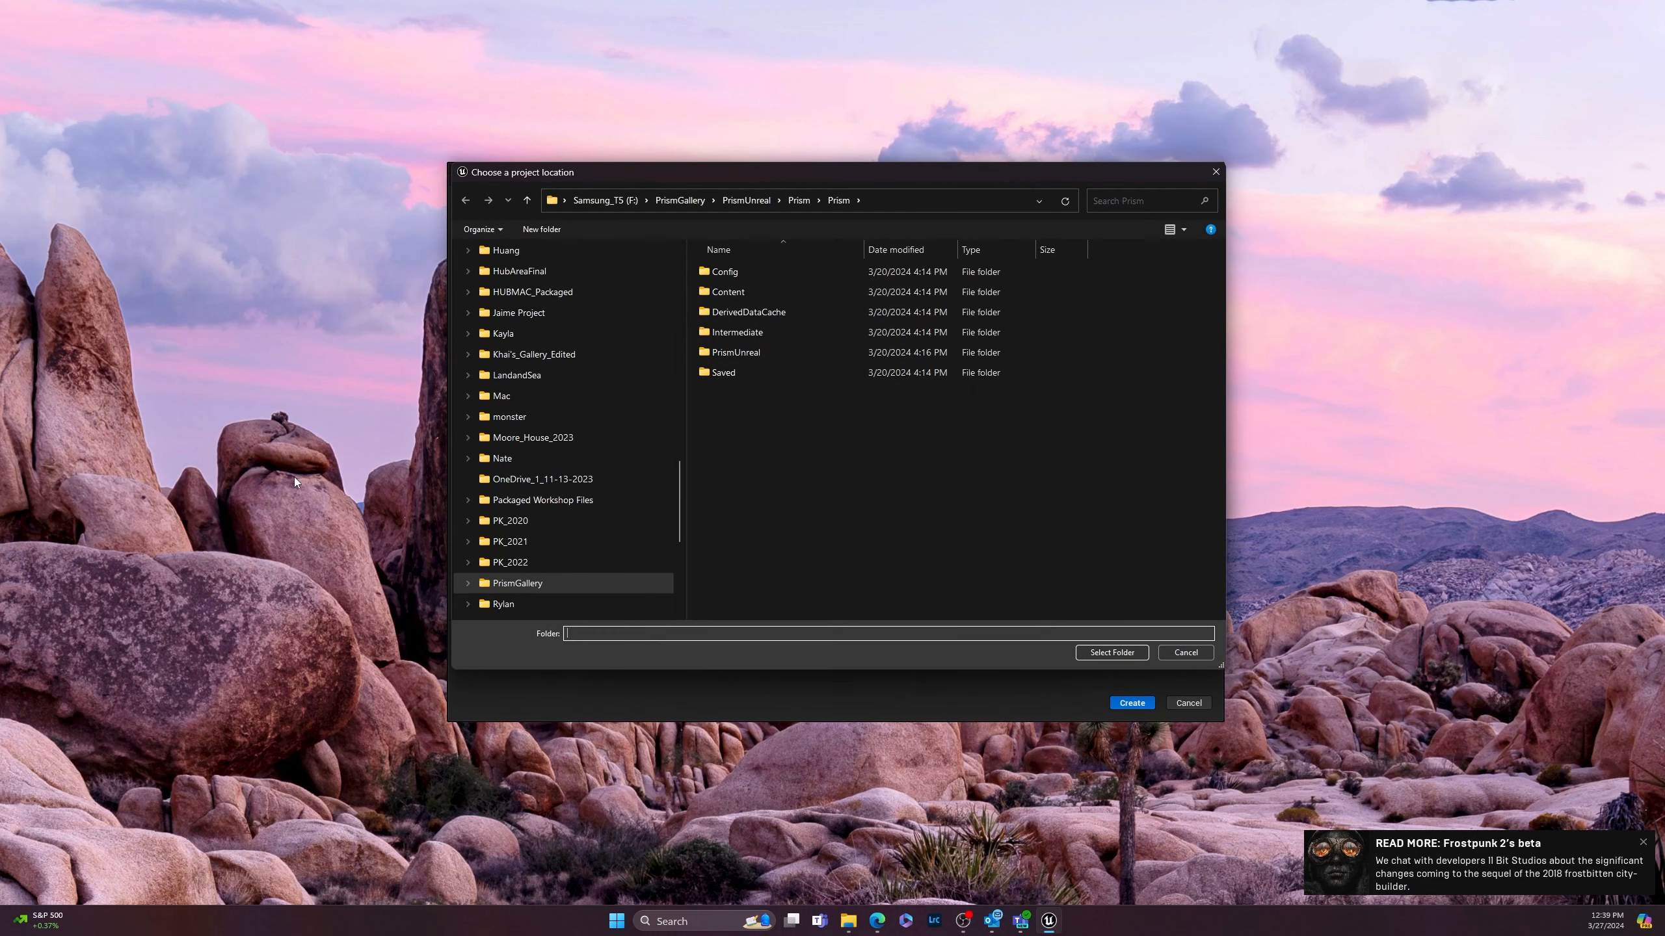
left_click(746, 200)
left_click(669, 200)
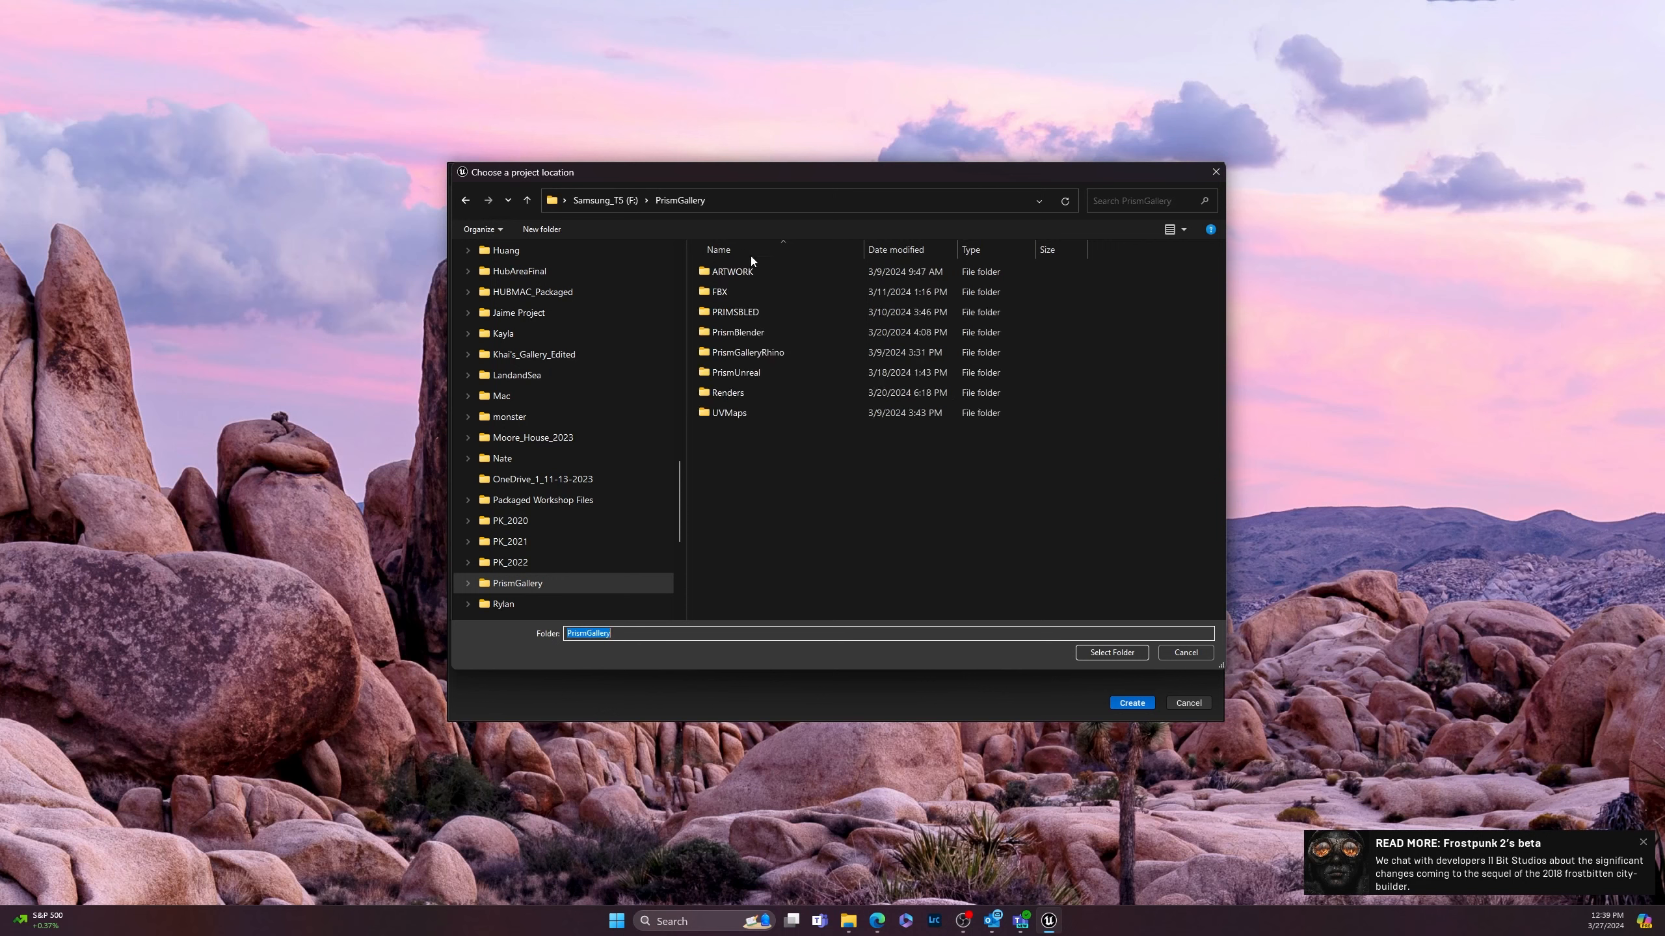
left_click(743, 374)
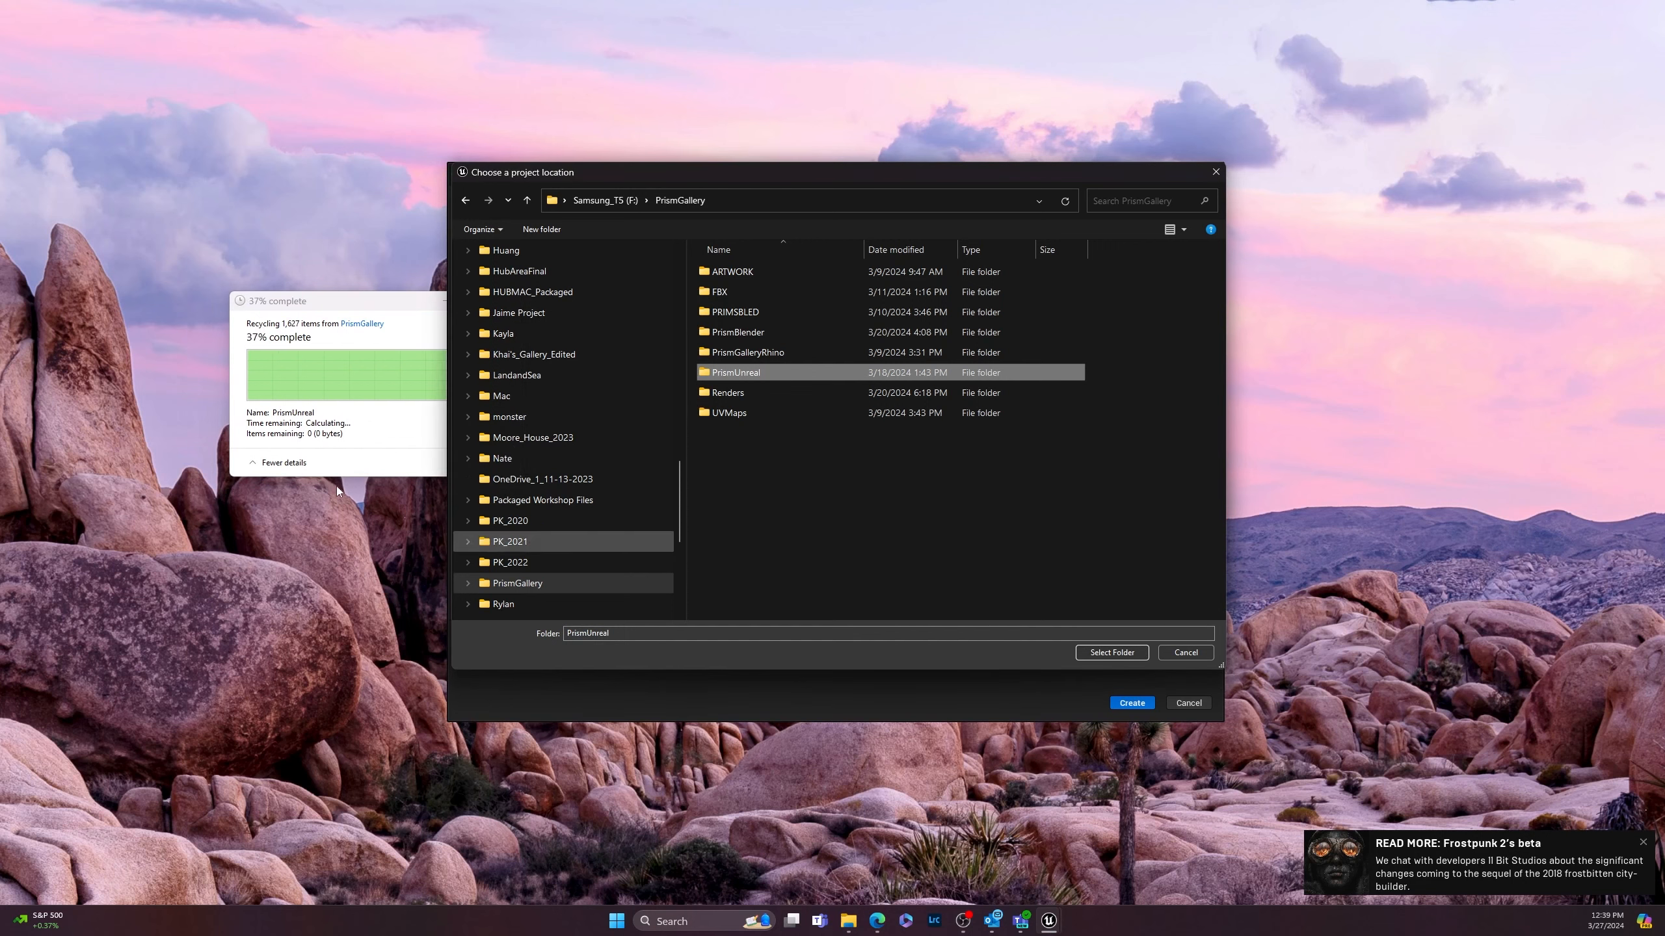
left_click(1104, 653)
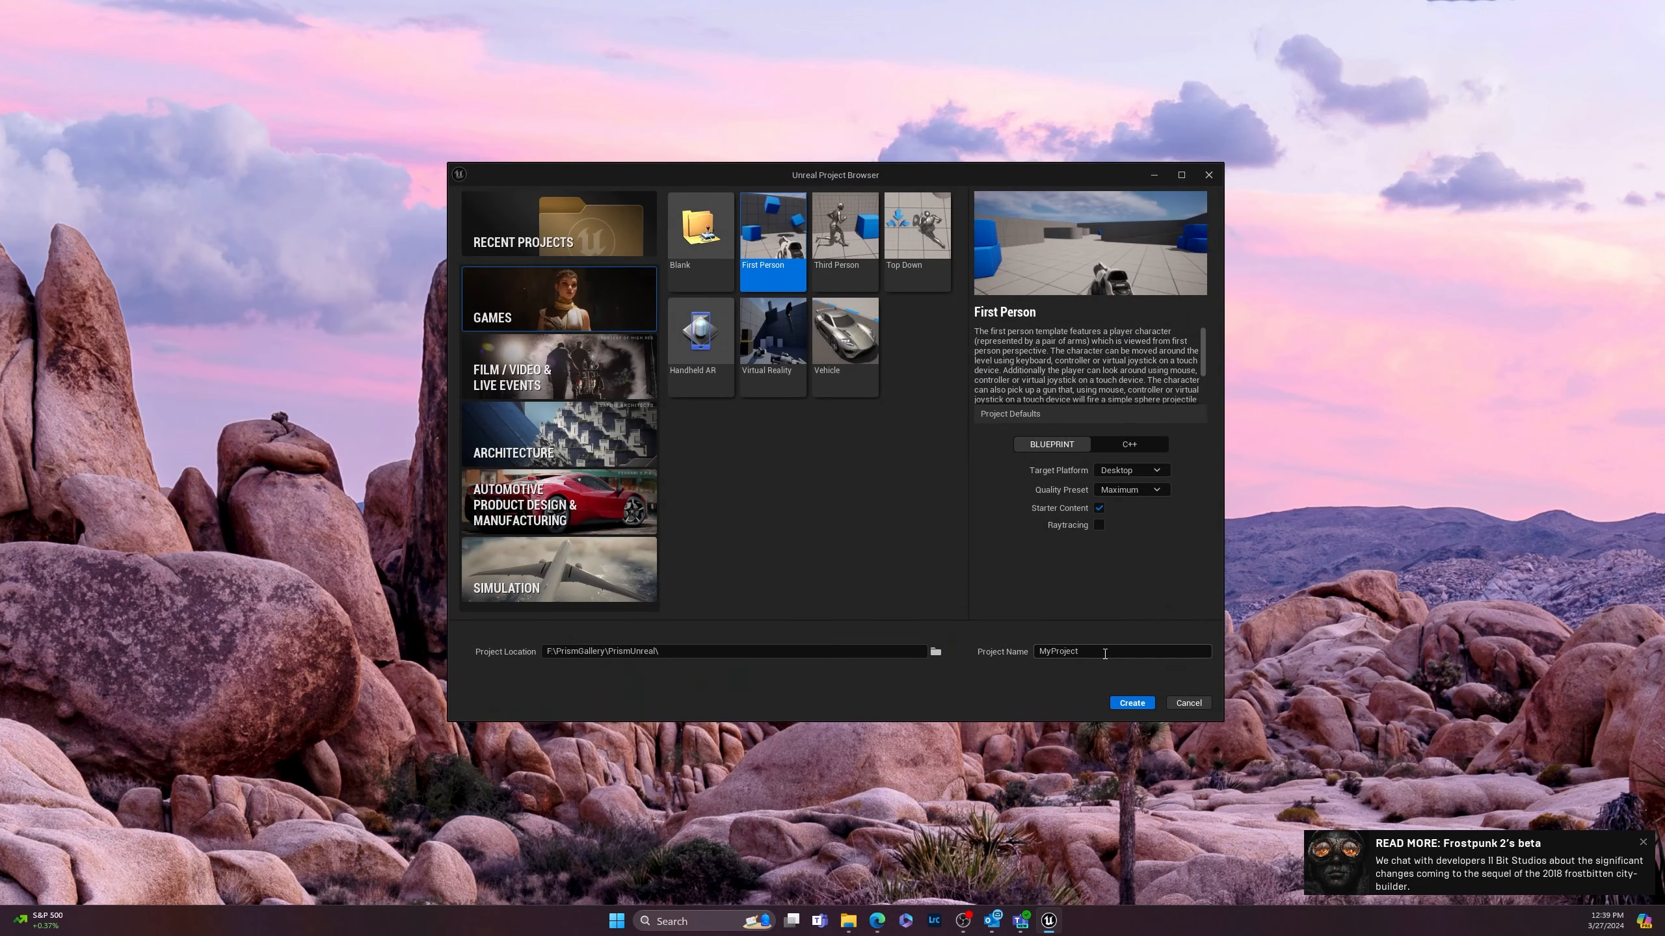
Step: Name the First Person template project PrismUnreal and create it
left_click(1106, 650)
type("PrismUnreal")
left_click(1132, 703)
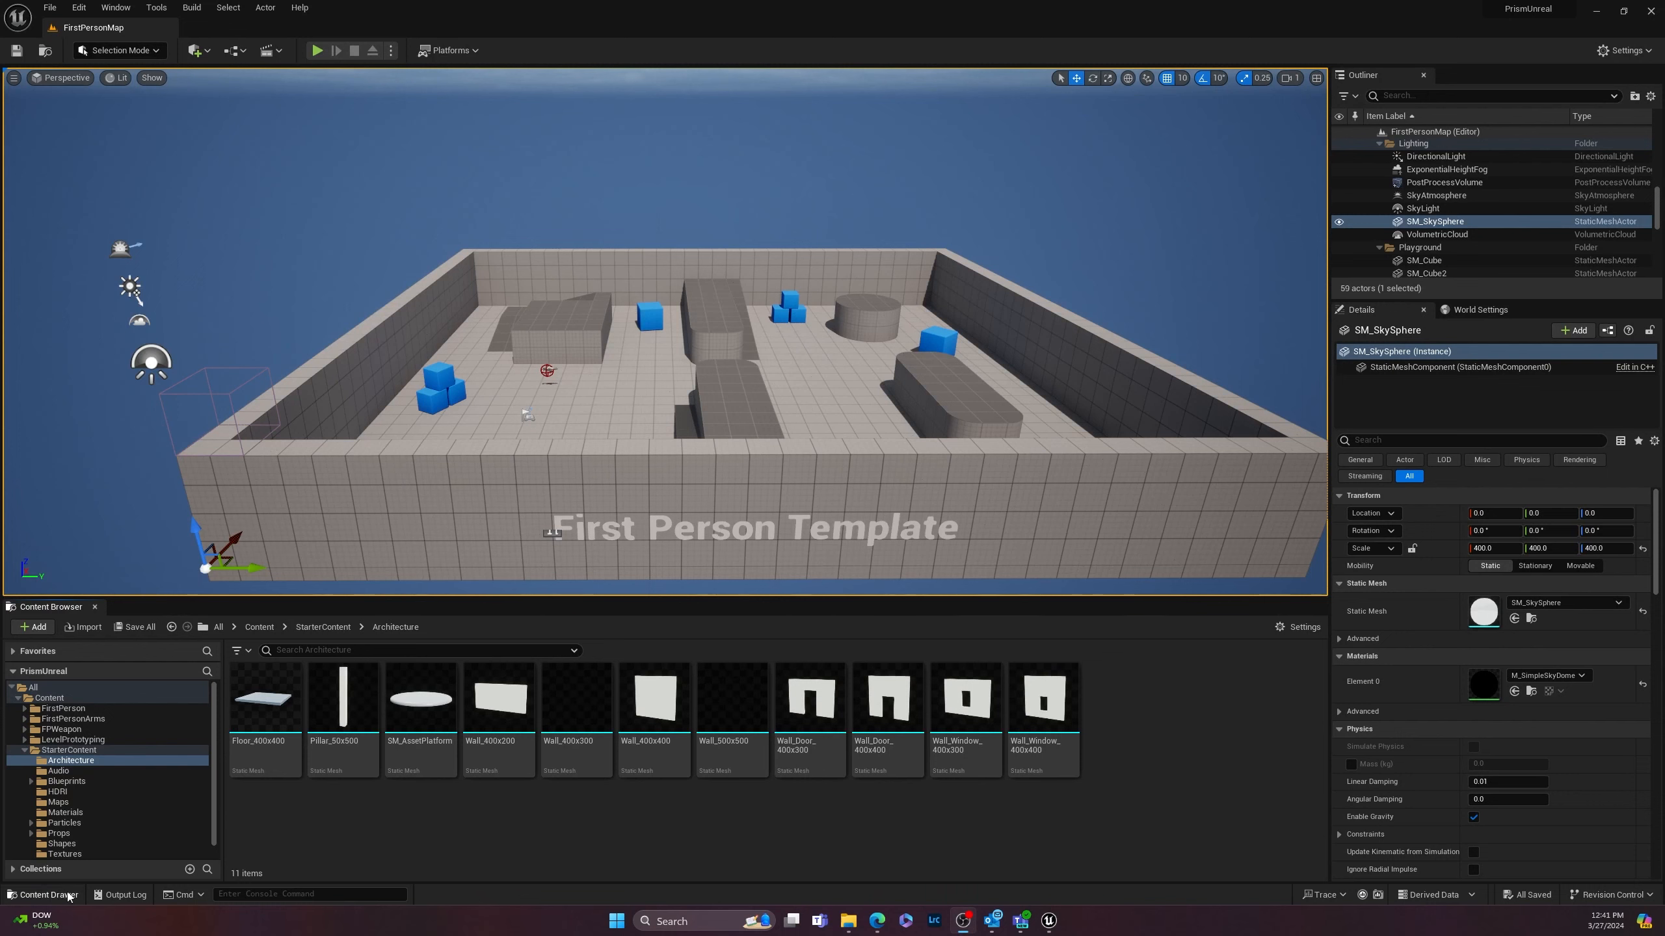
Step: Show the StarterContent folder with its subtree collapsed in the docked Content Browser, and make the viewport slightly taller
left_click(45, 896)
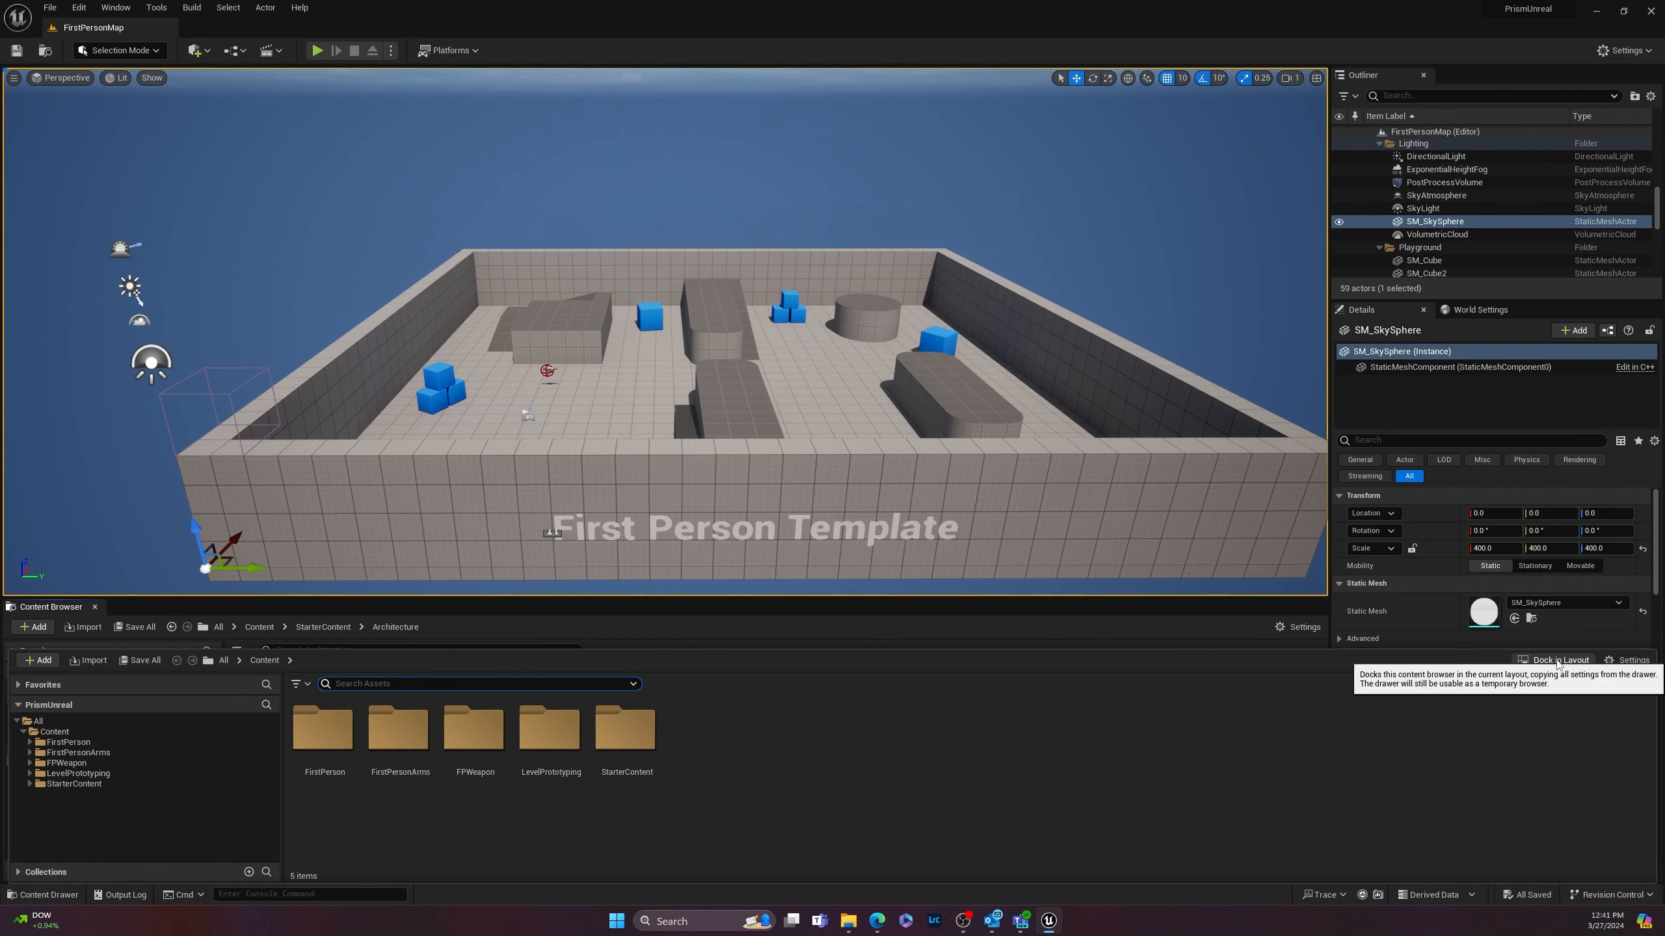
left_click(1152, 305)
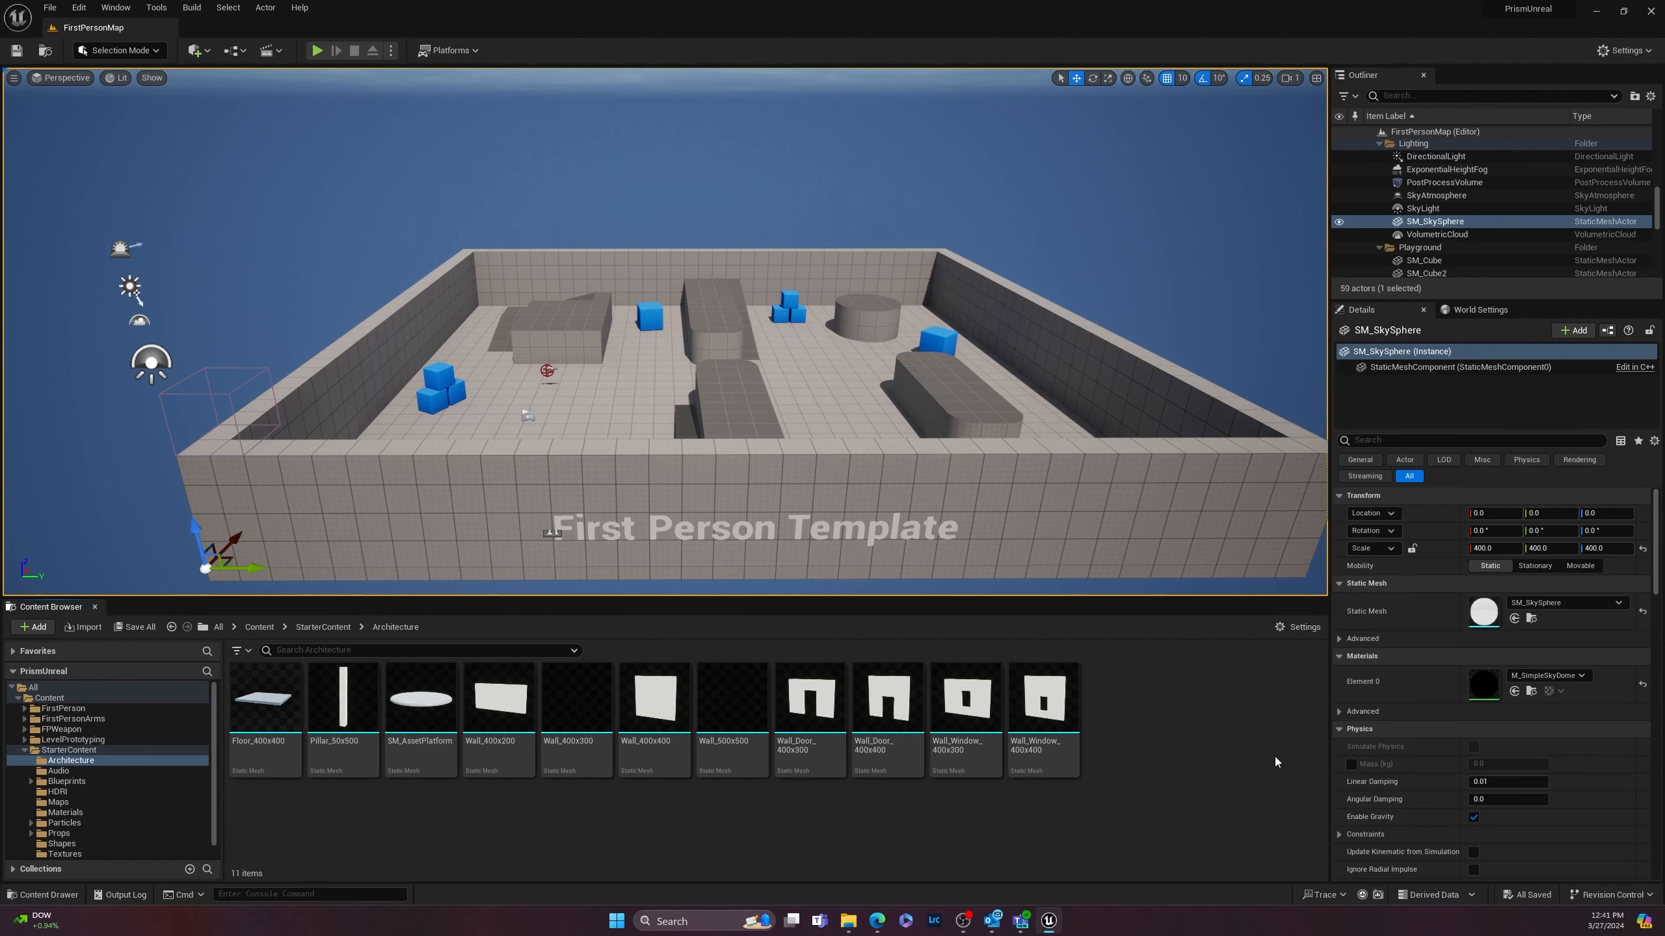
left_click(22, 751)
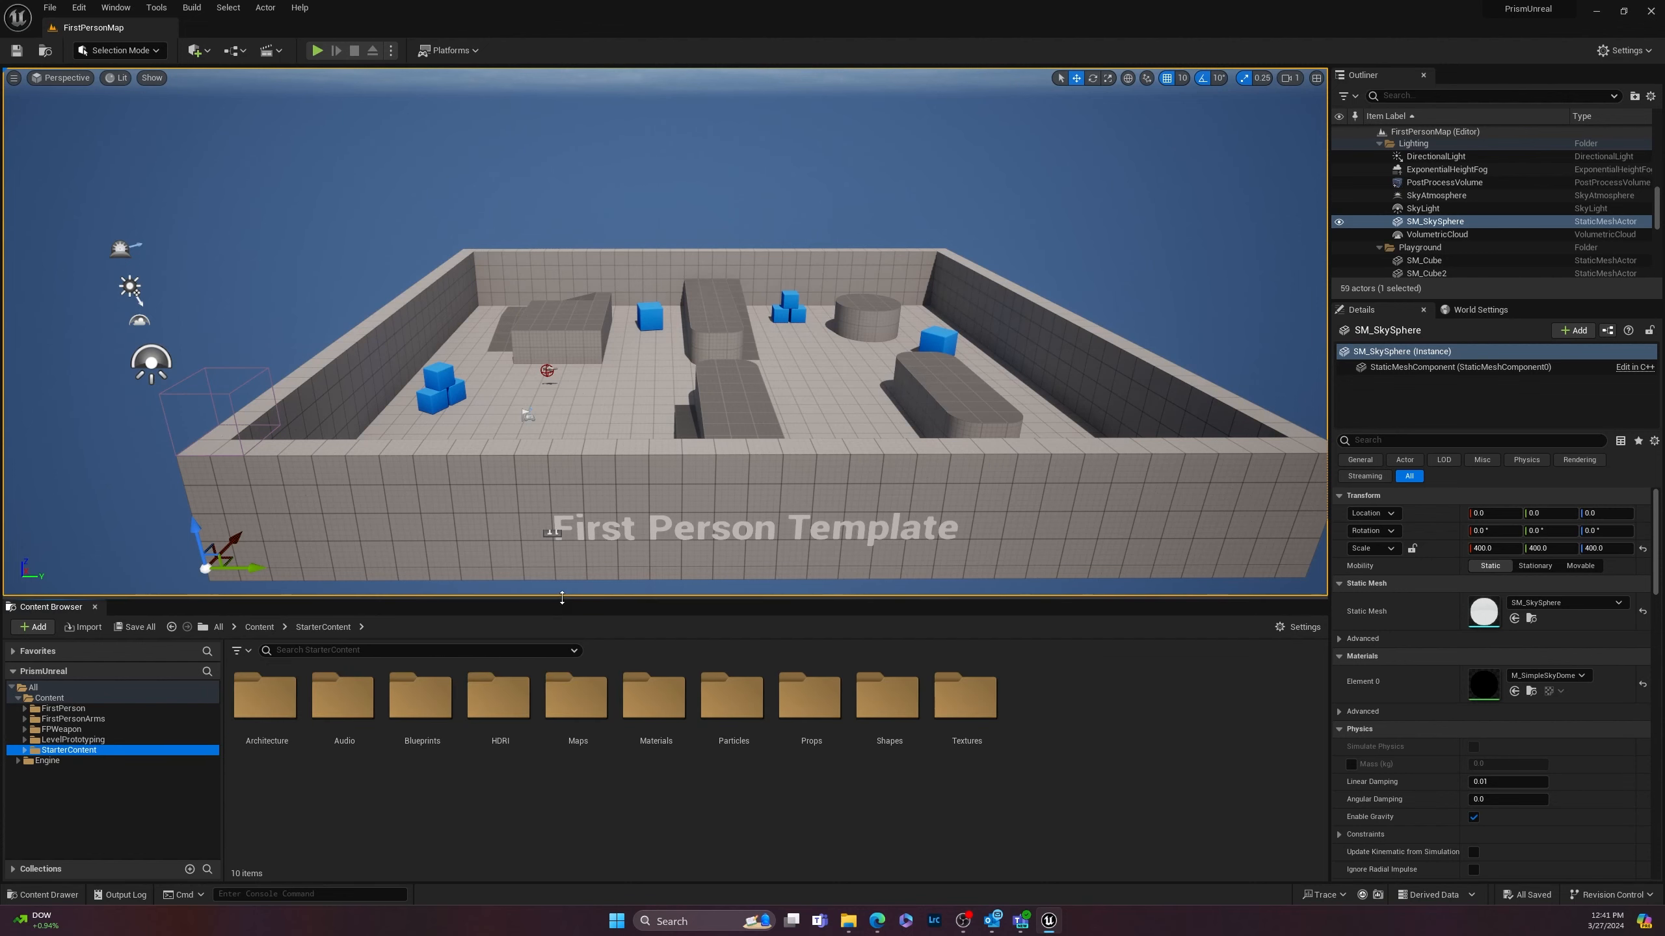
left_click_drag(543, 600, 543, 633)
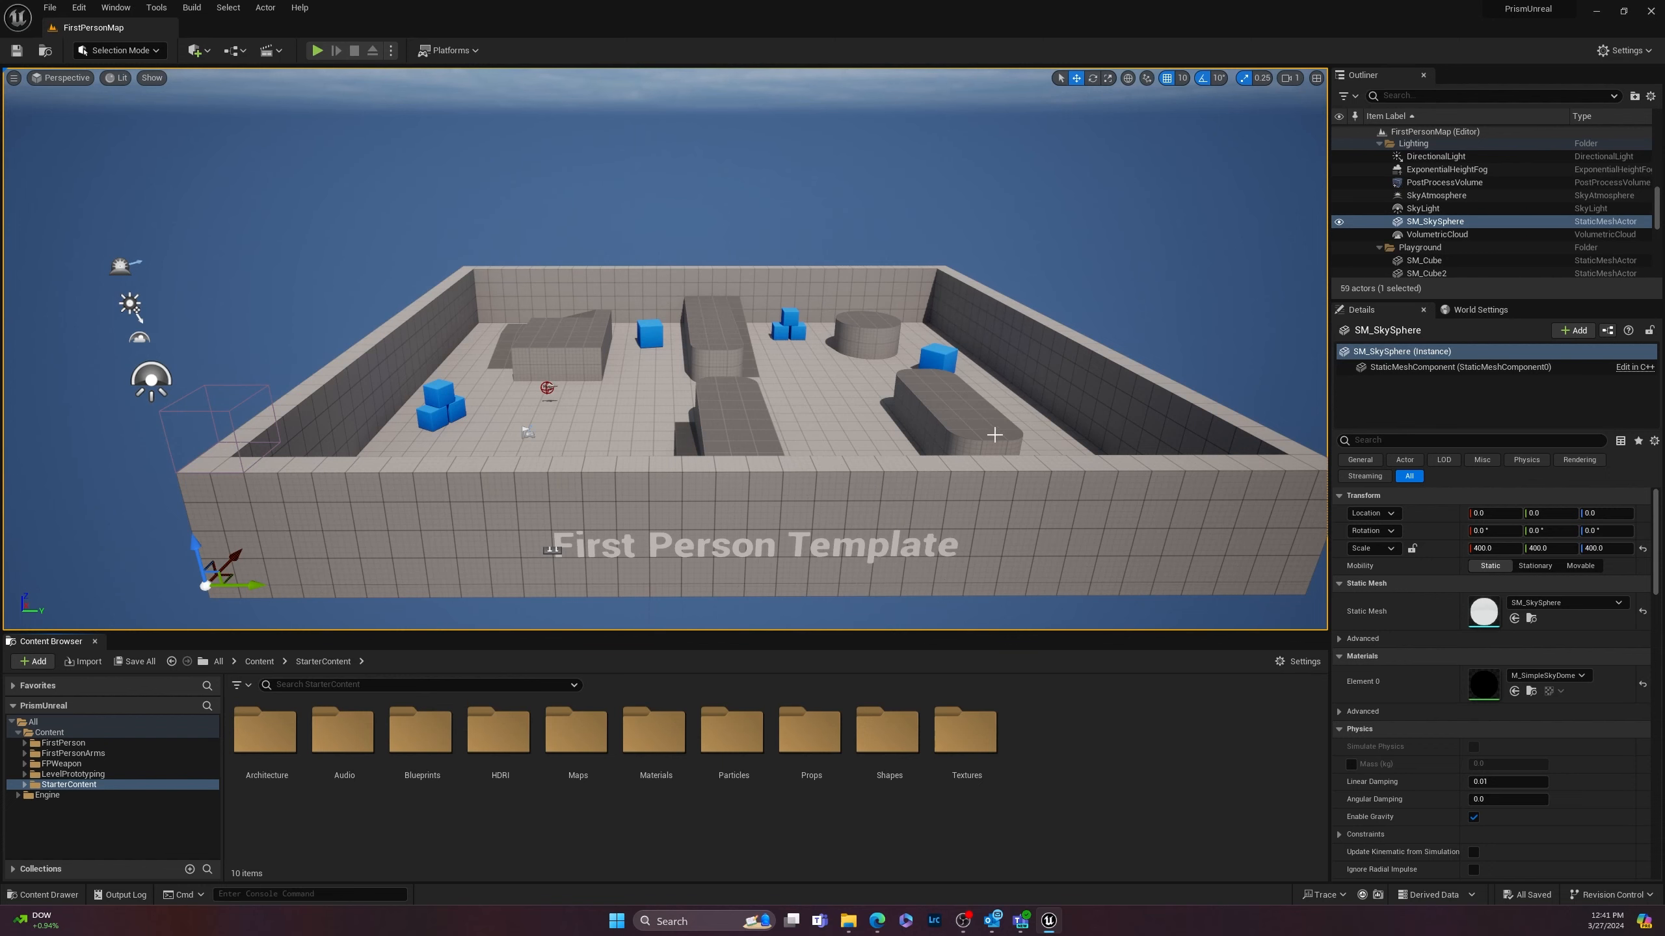
Step: Look around the First Person level by panning and turning the viewport camera across the arena and the sky
middle_click_drag(995, 435, 801, 387)
scroll(802, 388, "up", 1)
right_click_drag(801, 388, 1213, 262)
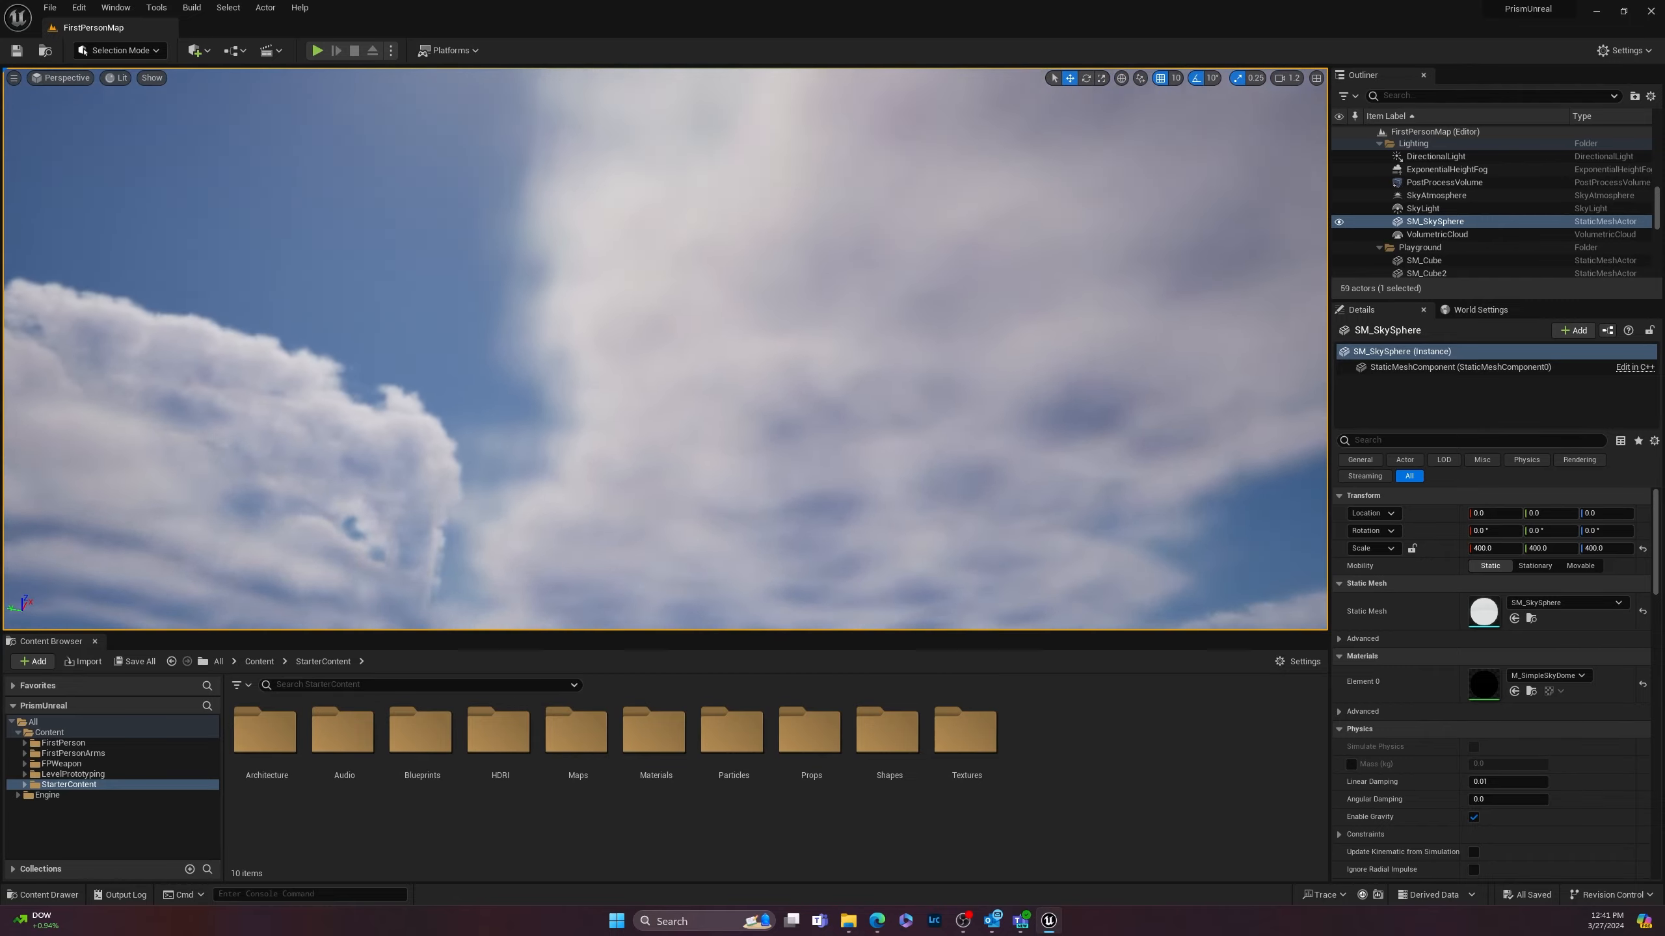
right_click_drag(1003, 401, 1149, 308)
mouse_move(463, 476)
right_mouse_down()
mouse_move(492, 463)
mouse_move(367, 368)
mouse_move(518, 256)
mouse_move(498, 453)
mouse_move(452, 426)
mouse_move(450, 455)
right_mouse_up()
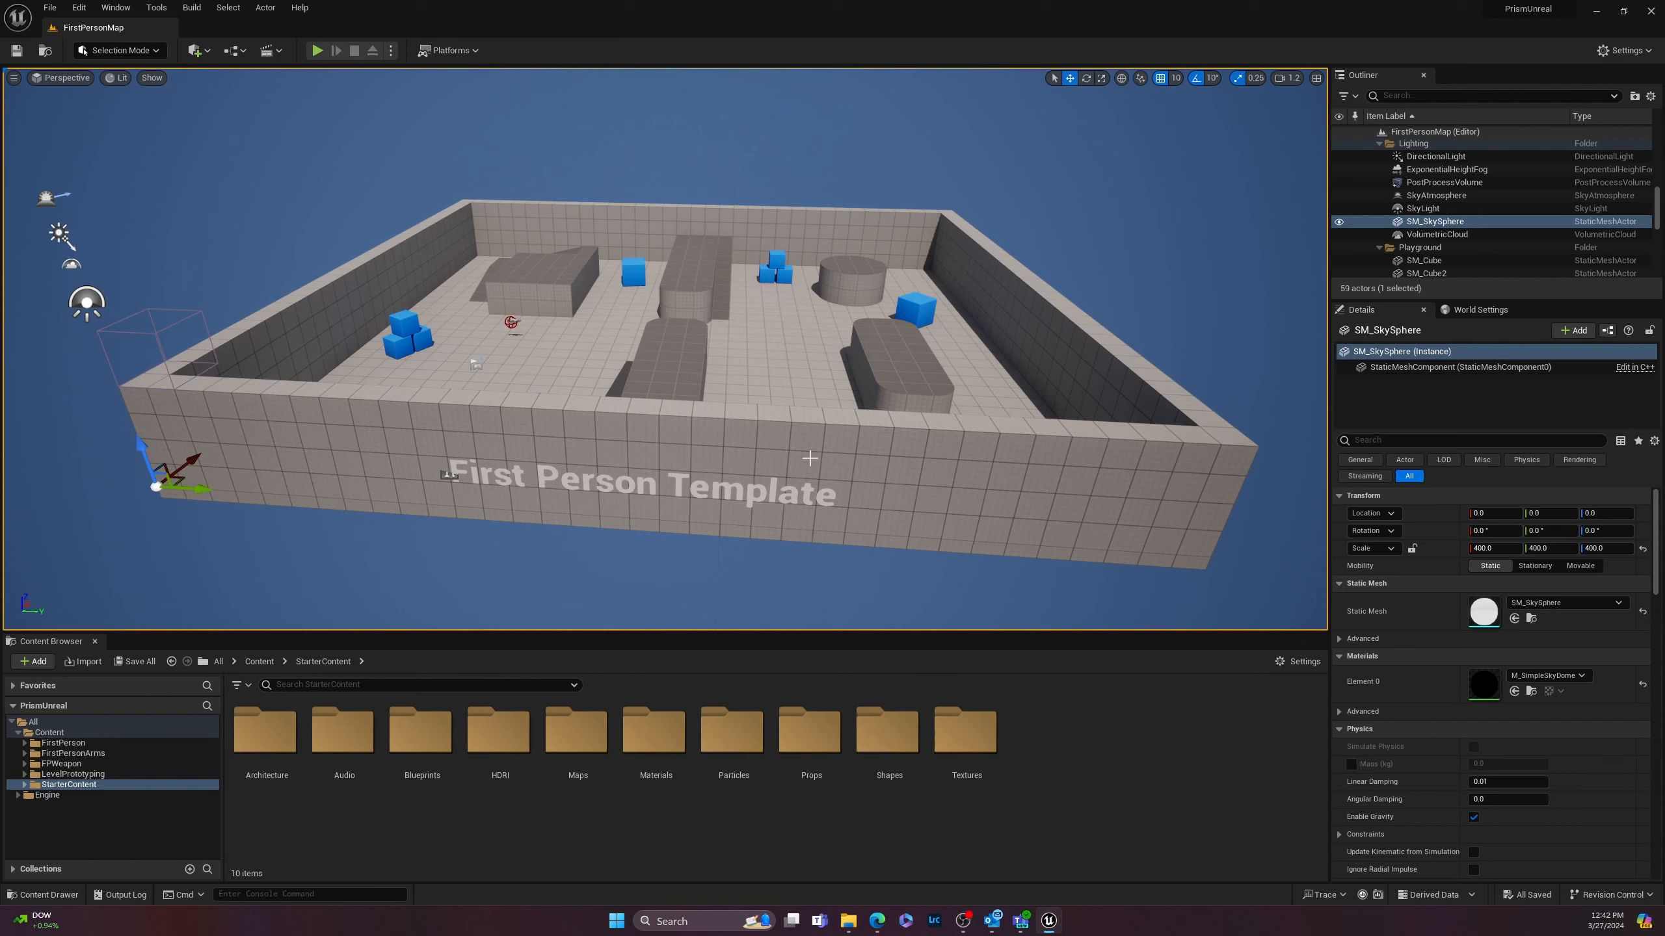
mouse_move(764, 542)
right_mouse_down()
mouse_move(832, 419)
mouse_move(727, 591)
mouse_move(754, 525)
mouse_move(765, 542)
right_mouse_up()
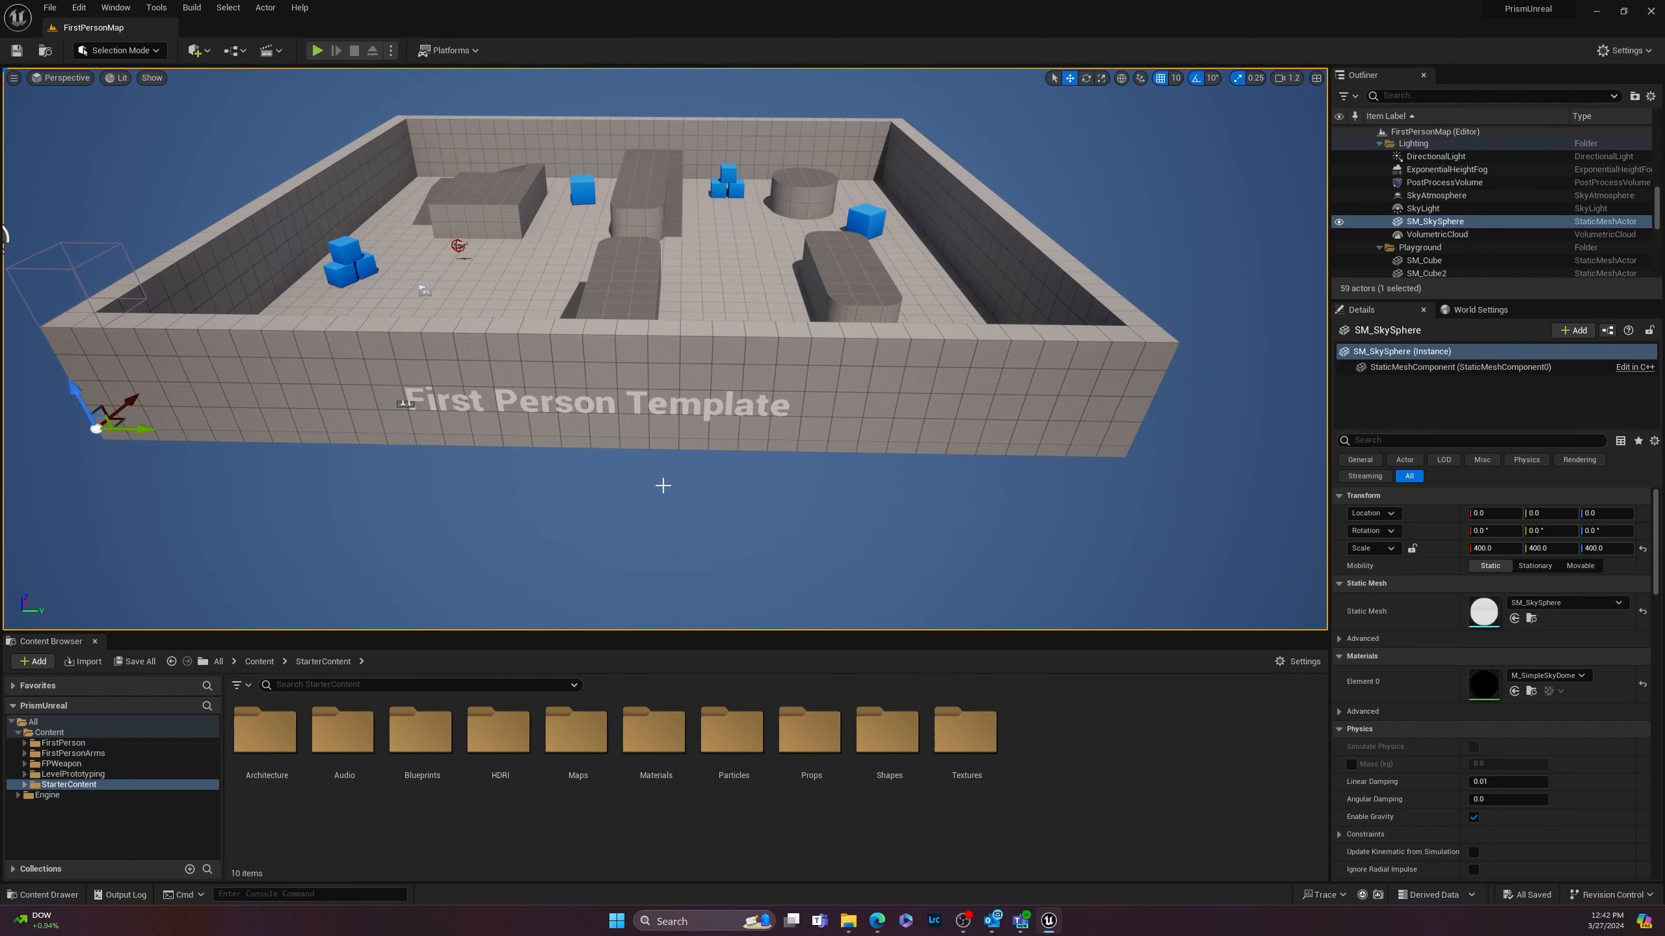
right_click_drag(662, 485, 629, 459)
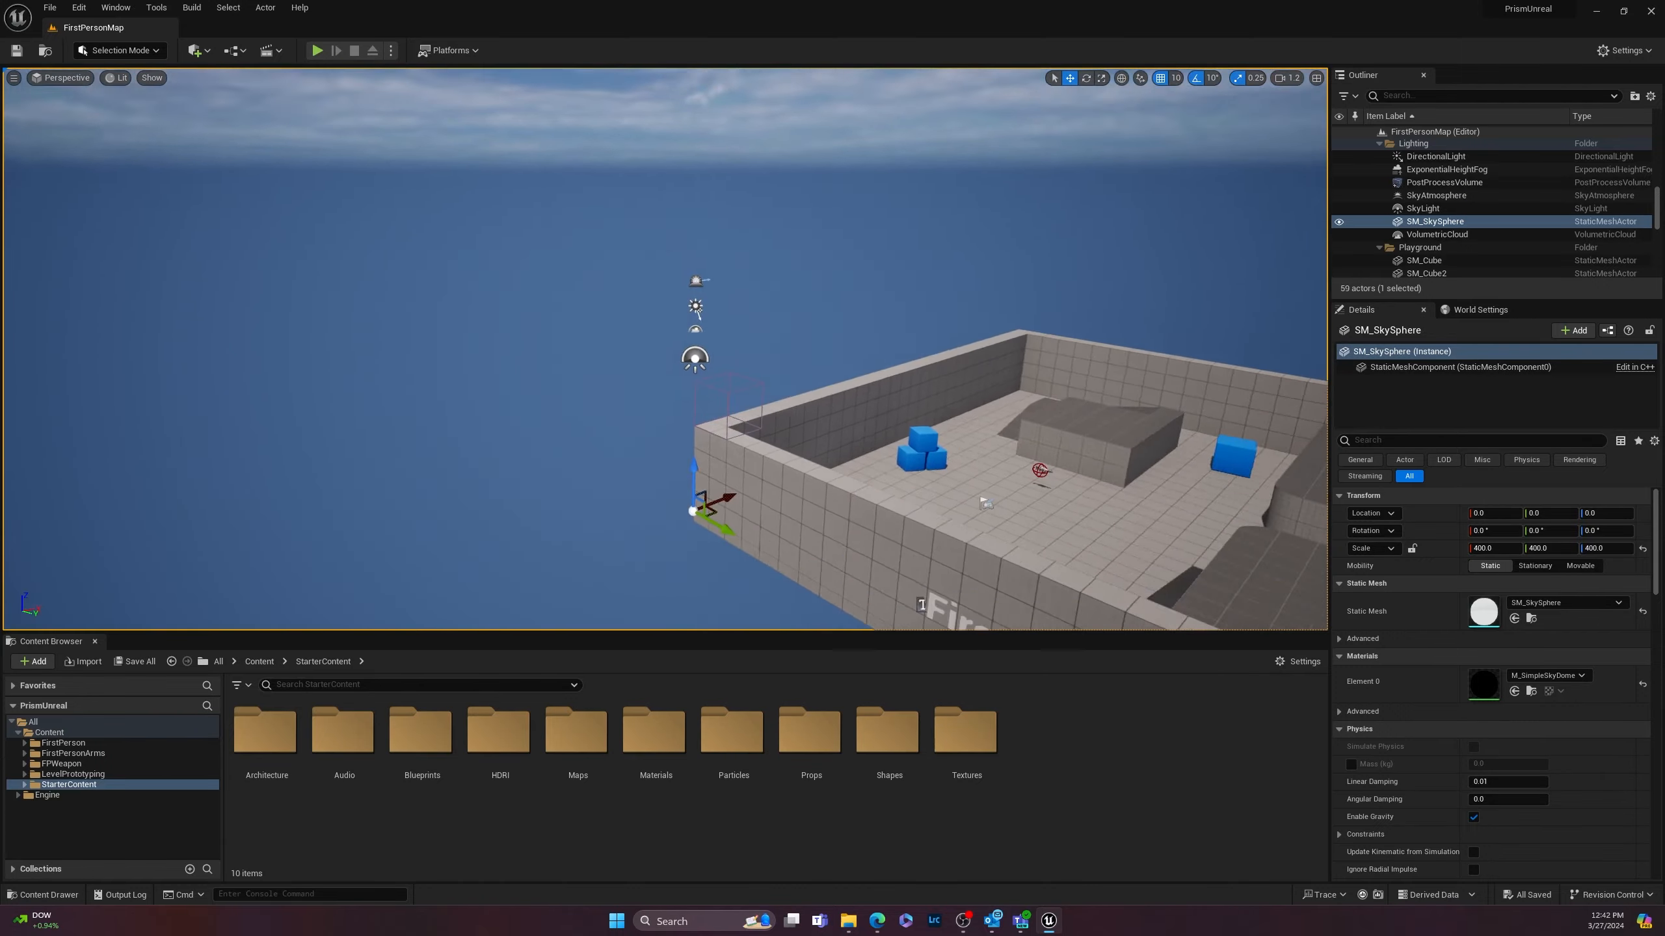
Step: Raise the viewport camera speed to 10 while flying toward the front wall of the arena
right_click_drag(921, 605, 660, 361)
scroll(633, 459, "up", 3)
scroll(619, 460, "up", 2)
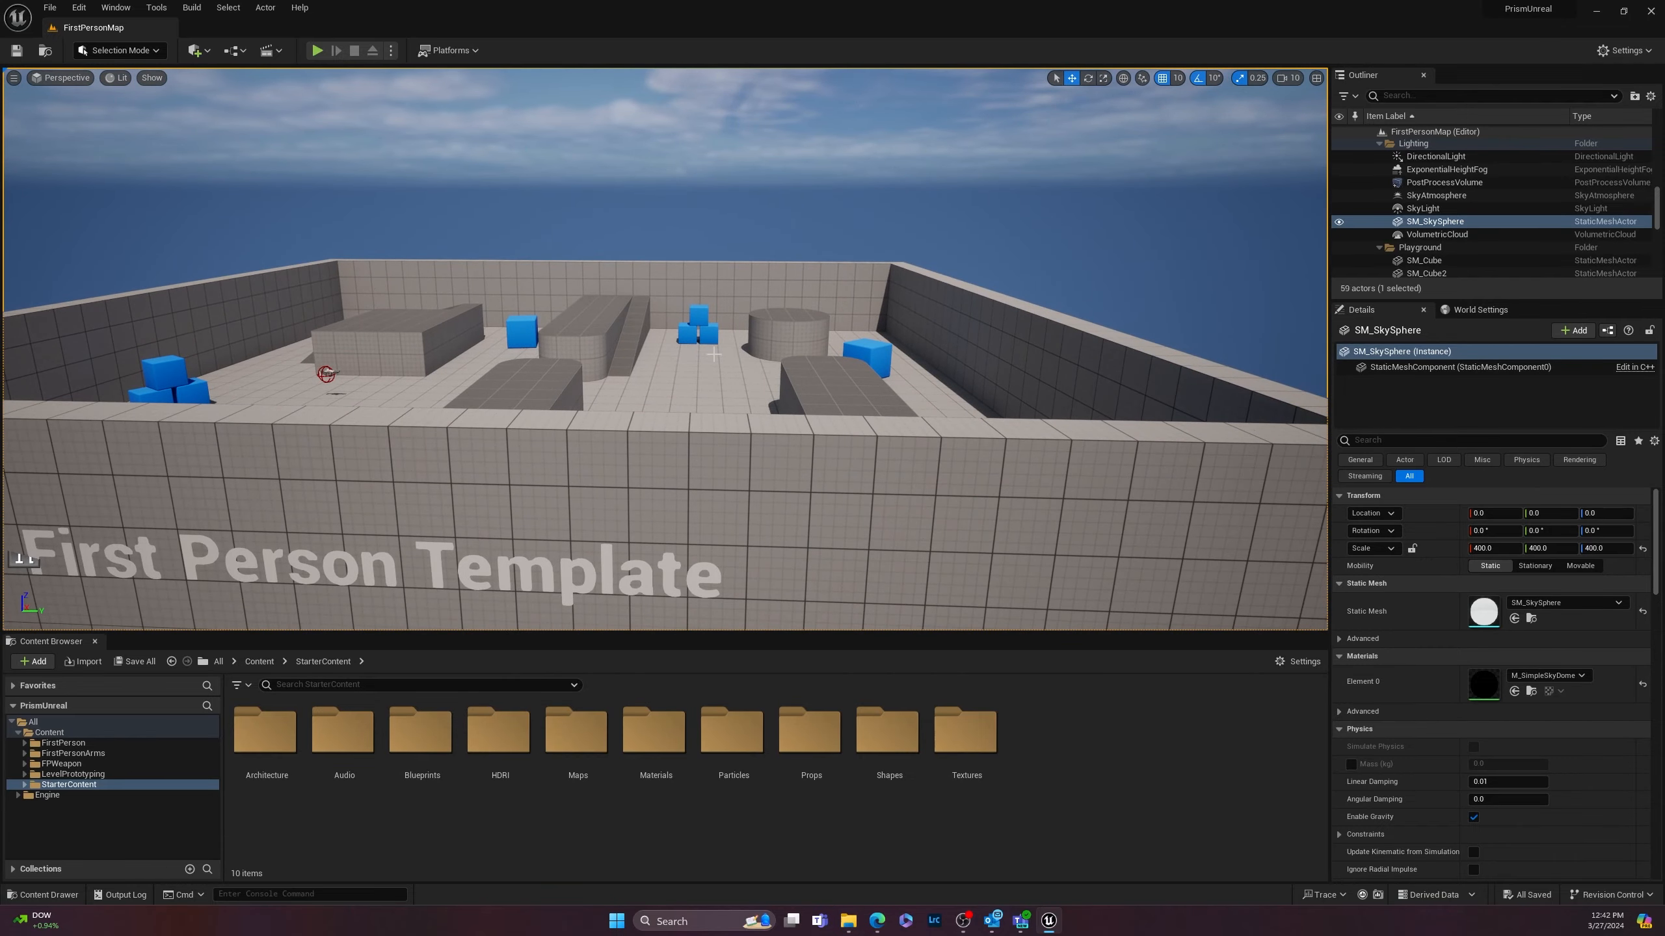
Step: Select the single blue cube between the two large blocks, focus the view on it and inspect its surroundings
left_click(524, 330)
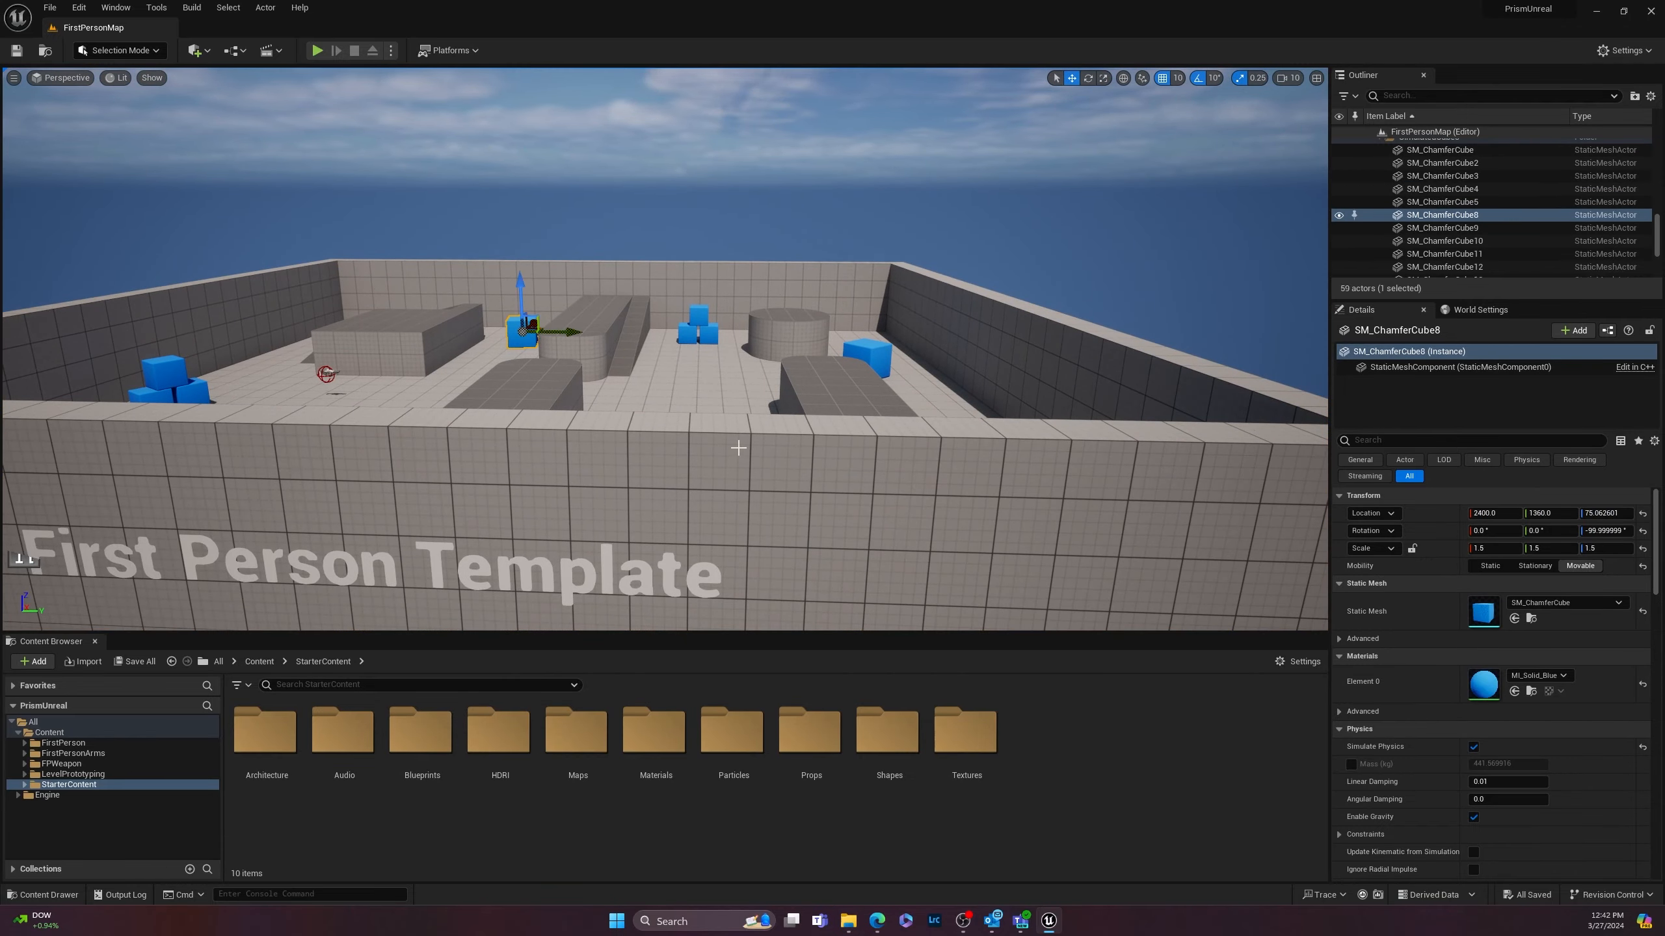
key("f")
scroll(646, 379, "down", 5)
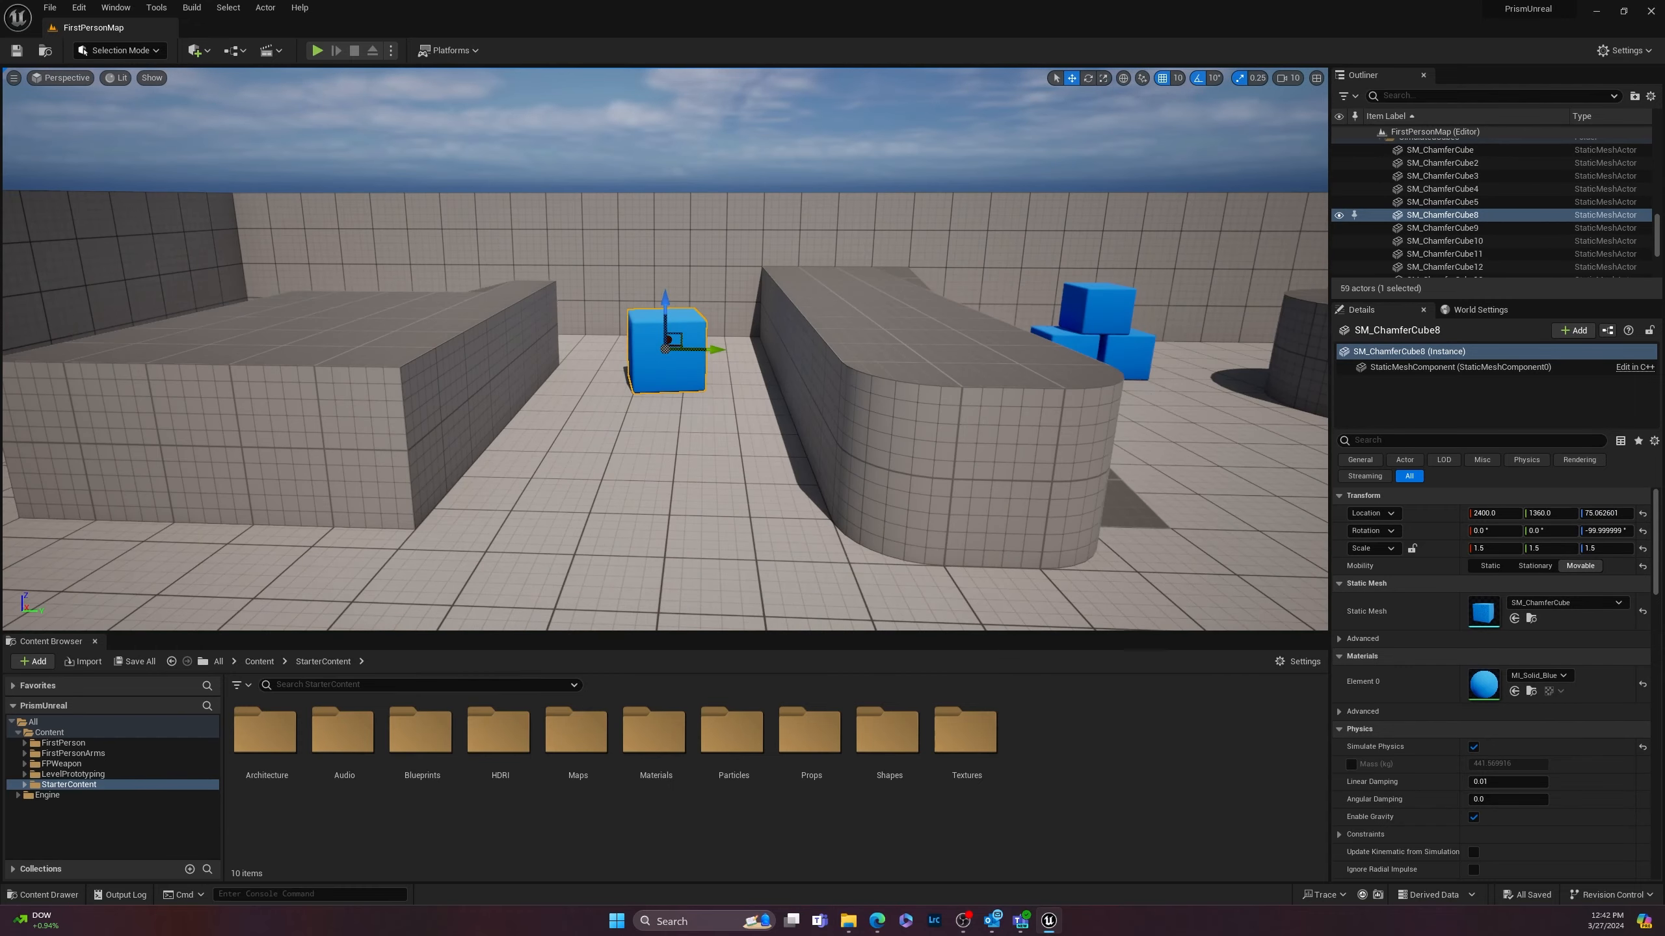
mouse_move(846, 394)
middle_mouse_down()
mouse_move(773, 459)
mouse_move(786, 518)
mouse_move(846, 388)
middle_mouse_up()
scroll(846, 409, "up", 3)
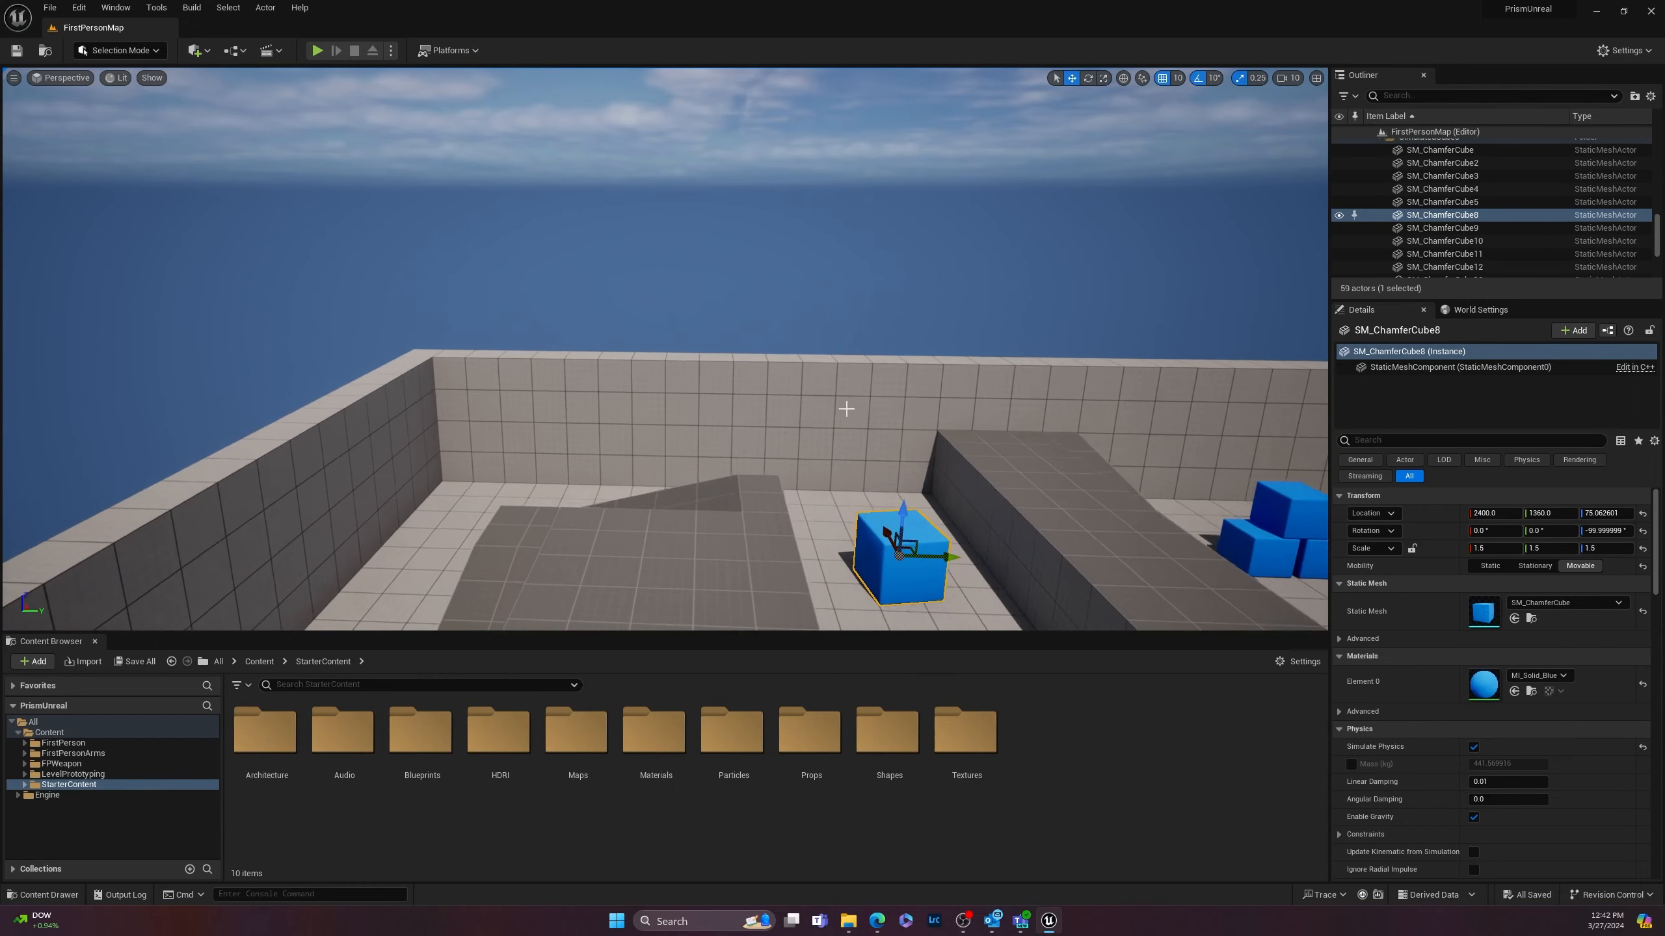
scroll(846, 408, "down", 3)
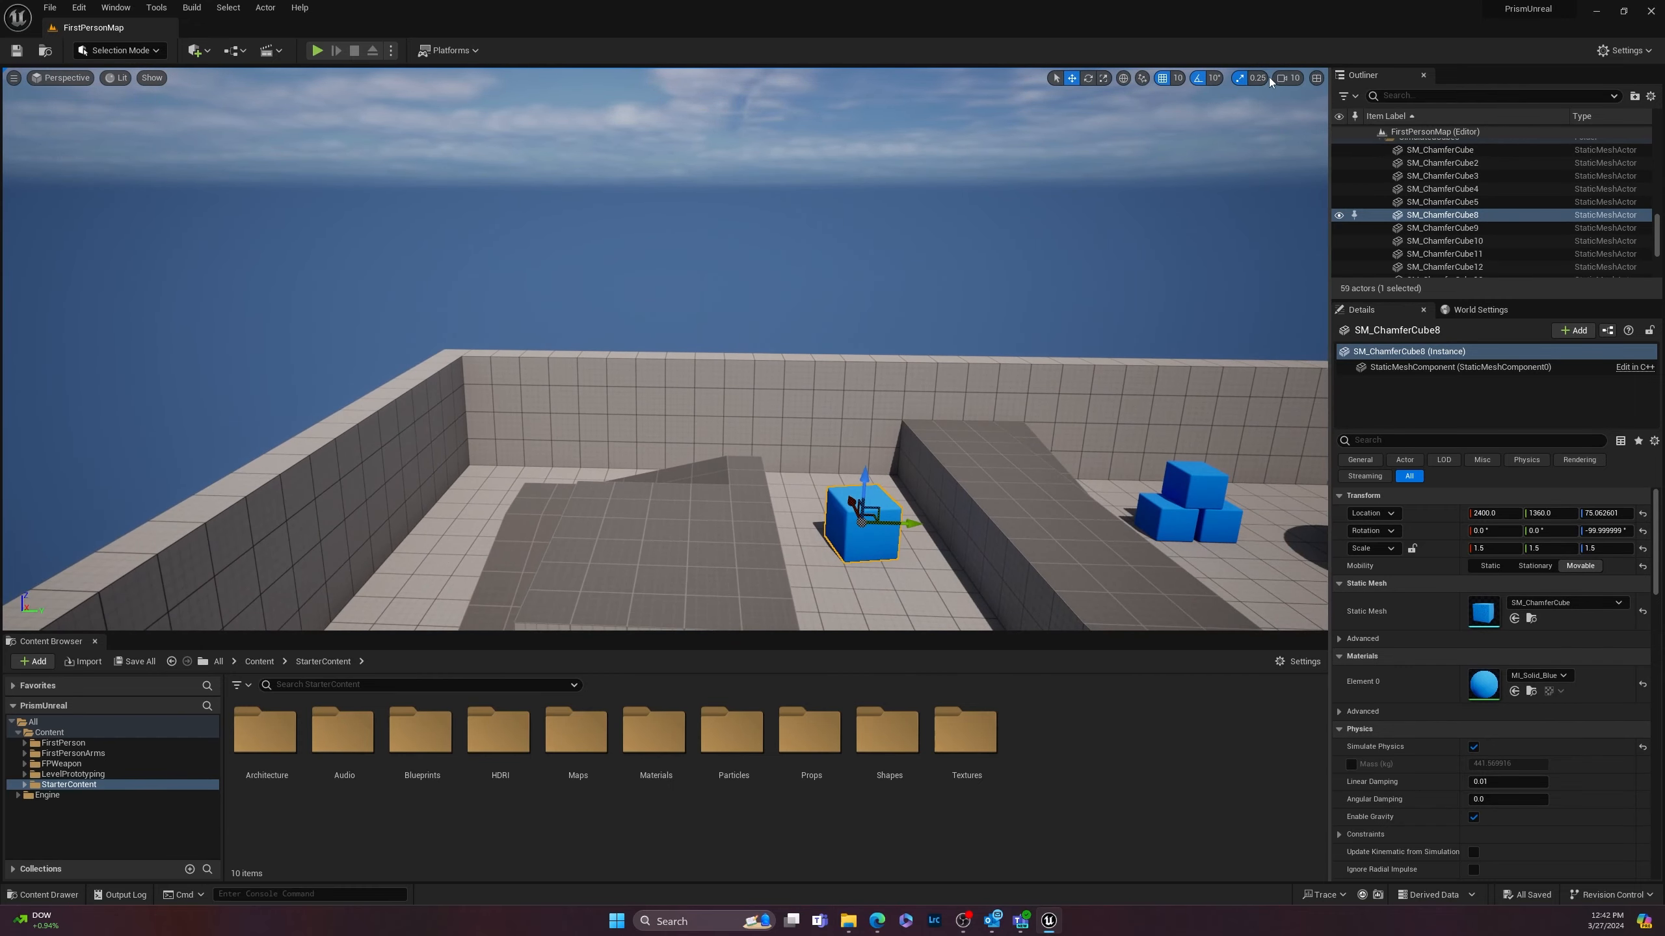
Step: Try flying through the level at a camera speed of 320, and set the speed back to 10
left_click(1289, 78)
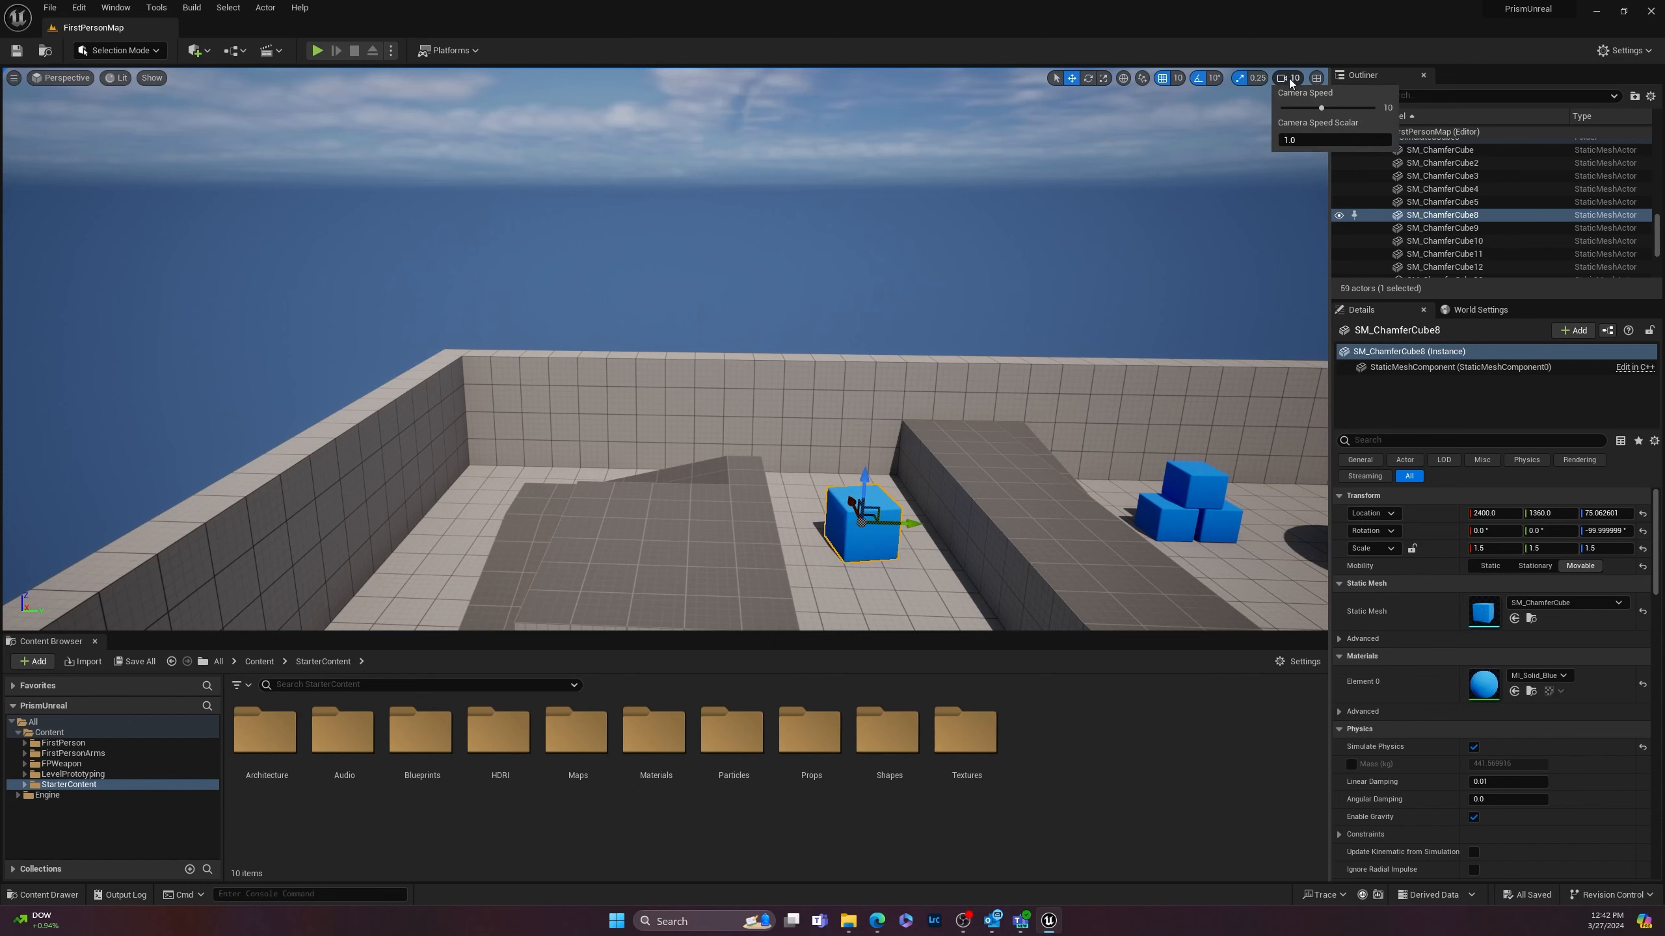
left_click_drag(1353, 110, 1370, 109)
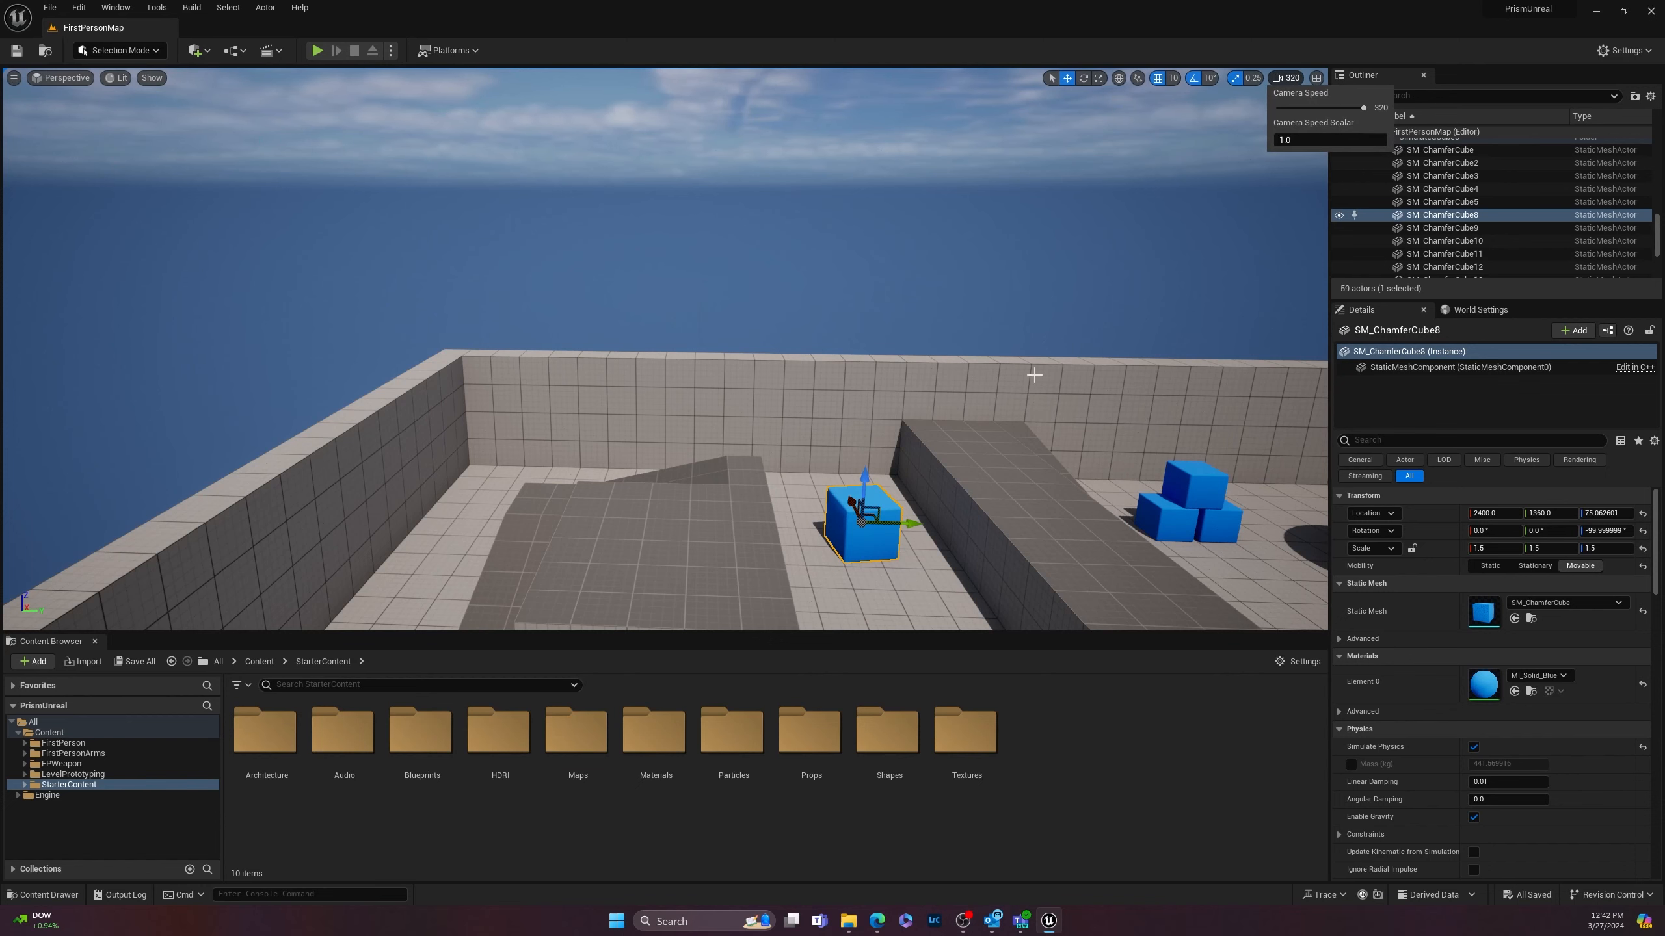
left_click_drag(940, 496, 770, 519)
right_click_drag(1085, 510, 1291, 426)
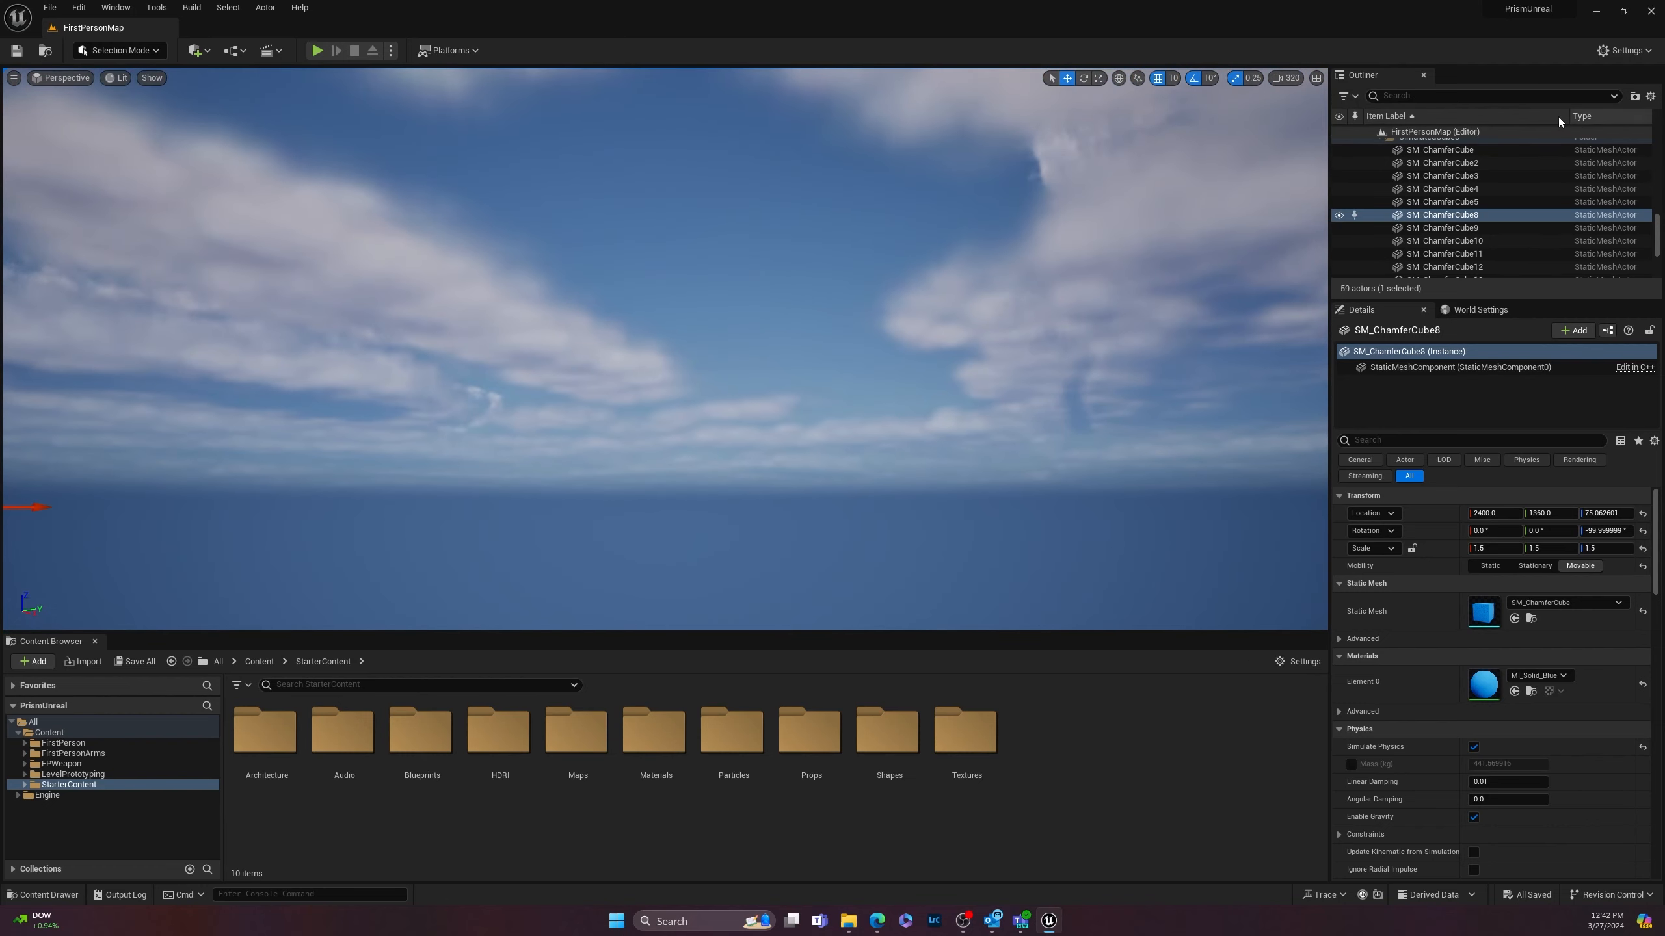
left_click(1289, 78)
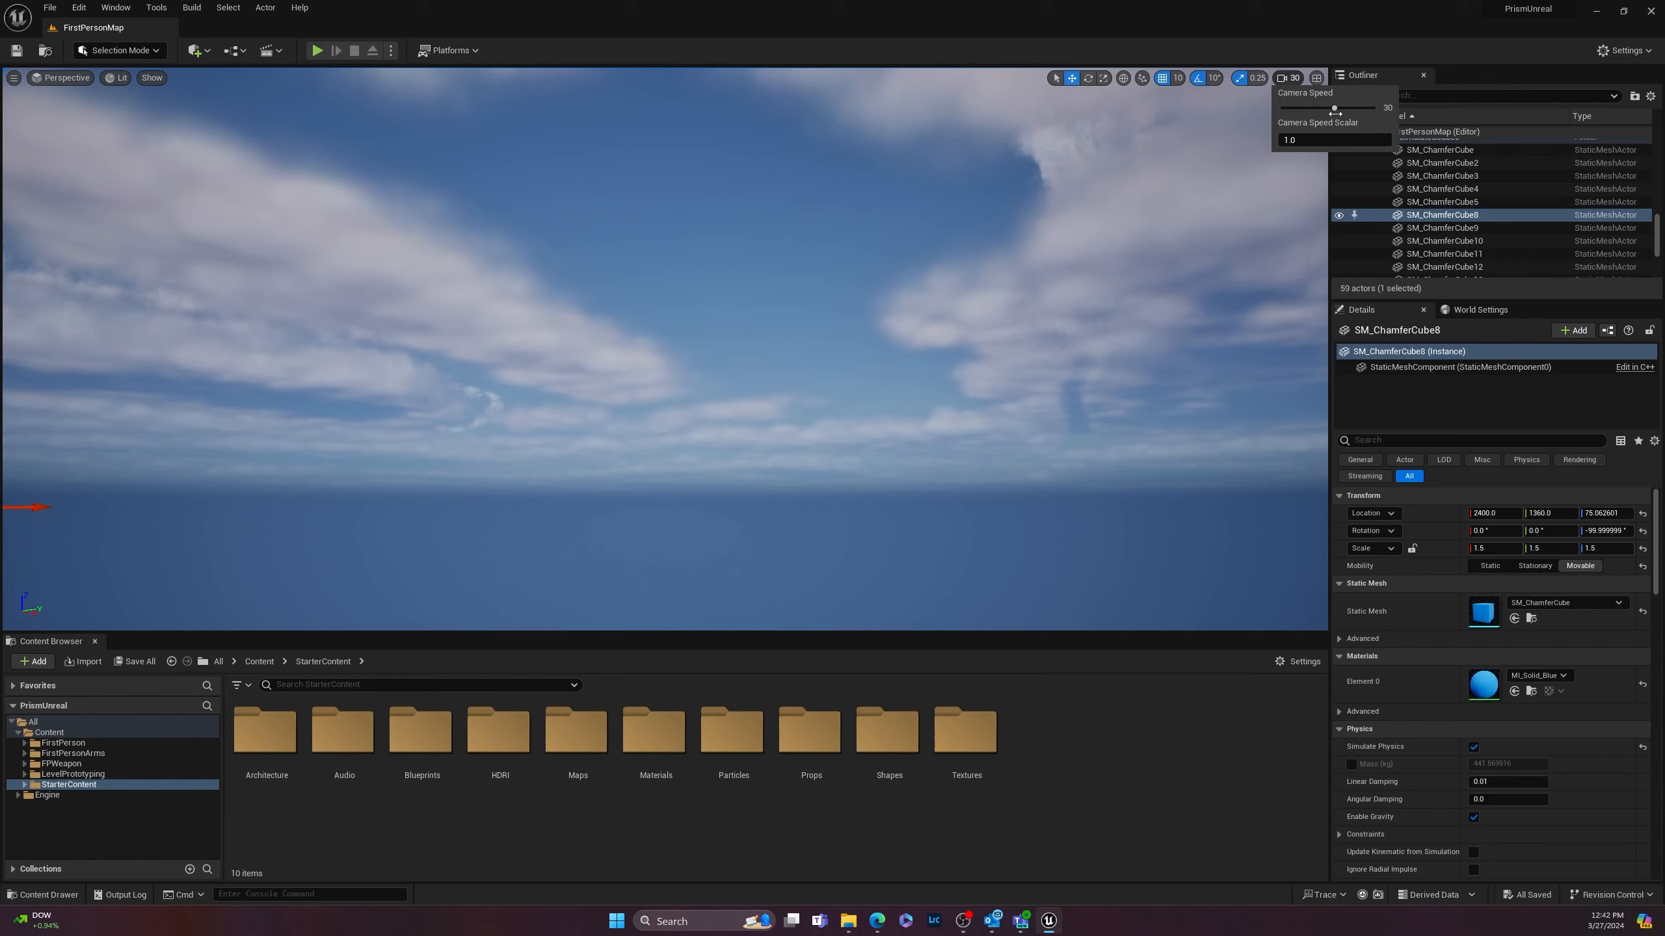
Step: Select SM_ChamferCube5, focus on it and bring the whole arena interior back into view
left_click(1441, 201)
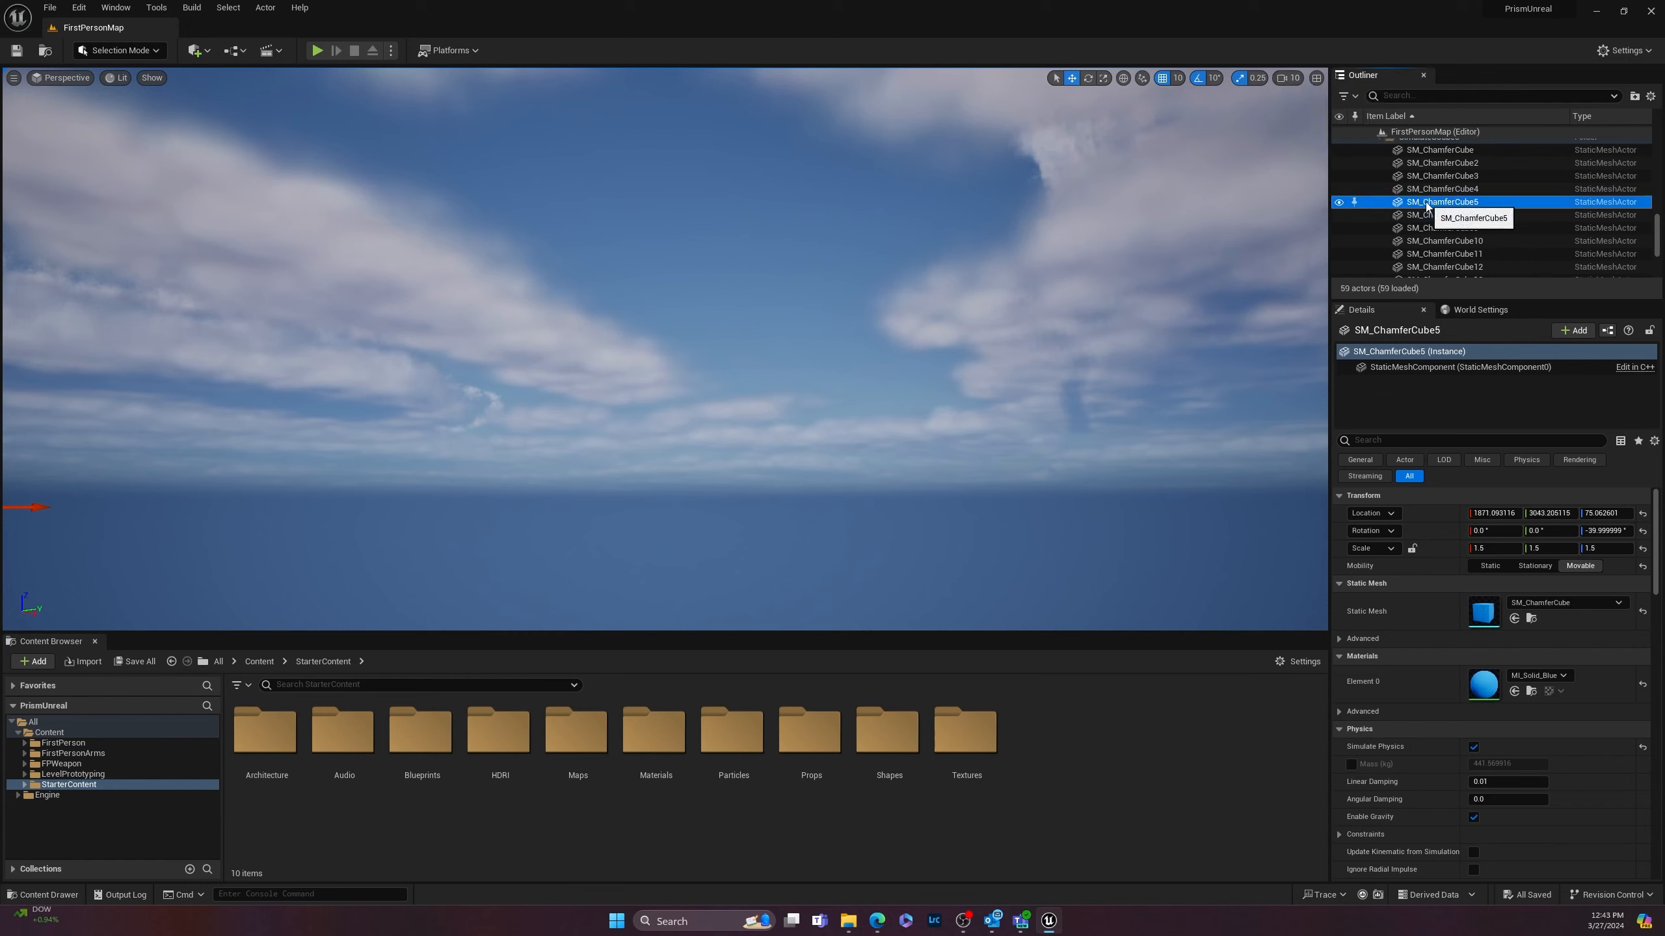
key("f")
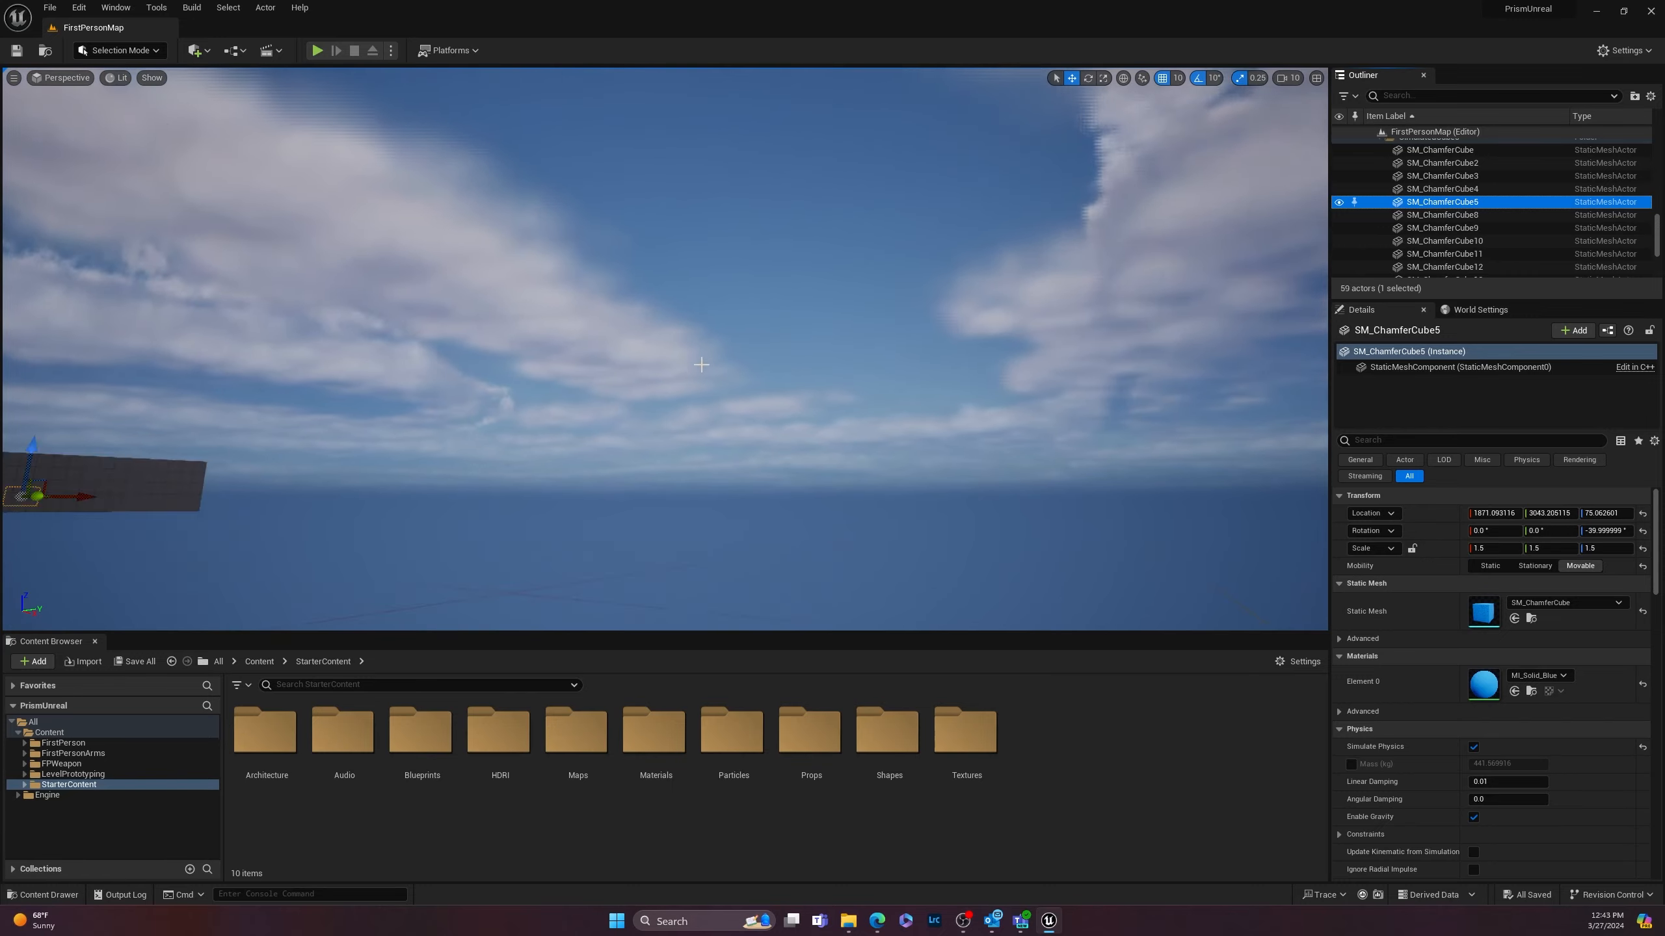
middle_click_drag(843, 371, 774, 366)
middle_click_drag(807, 241, 805, 348)
scroll(871, 409, "down", 4)
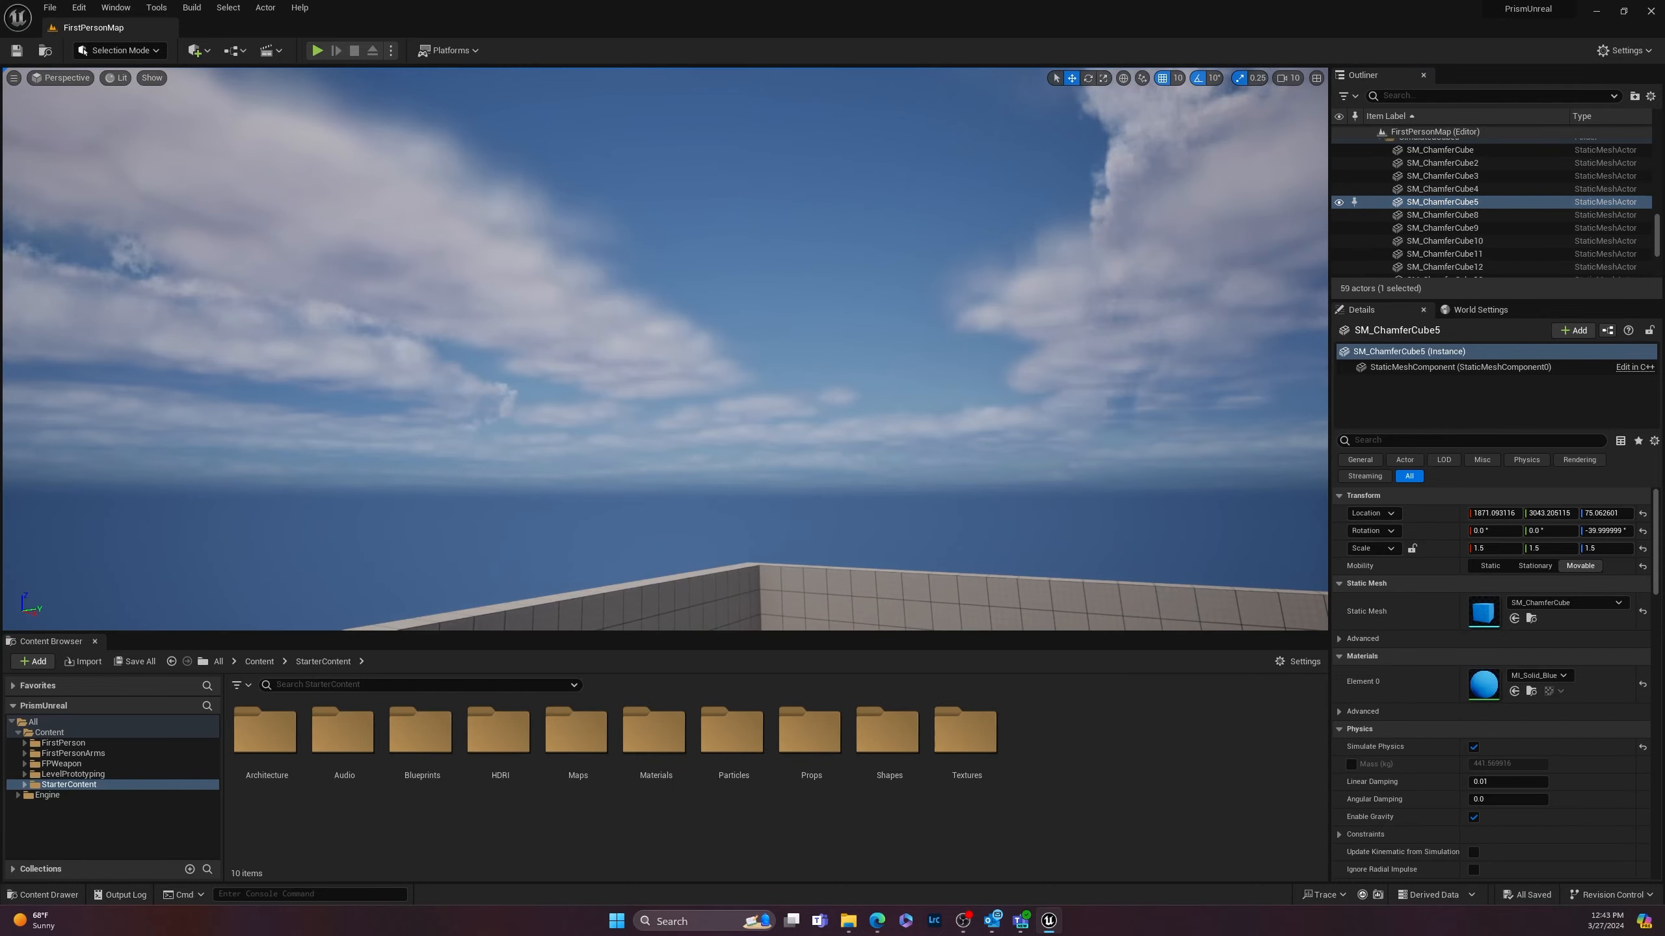
right_click_drag(871, 409, 961, 473)
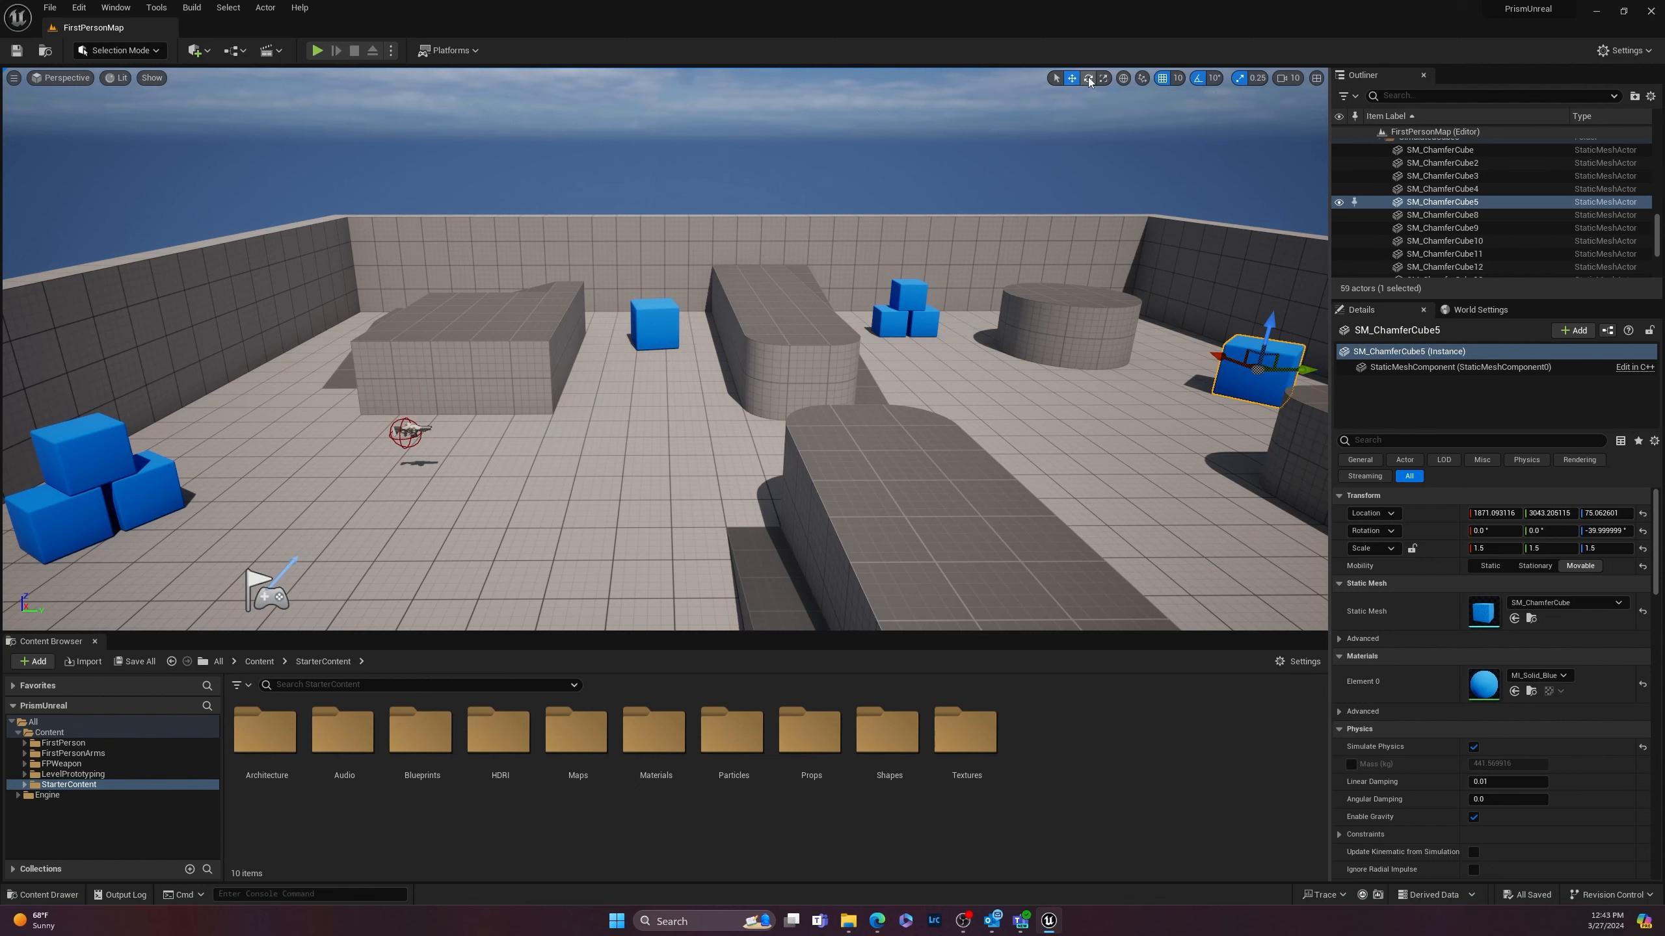
Step: Try the Select and Move tools, and select the front quarter of the round block with the Rotate tool active
left_click(1056, 79)
mouse_move(1013, 220)
left_mouse_down()
mouse_move(918, 328)
mouse_move(1037, 211)
left_mouse_up()
left_click(1073, 78)
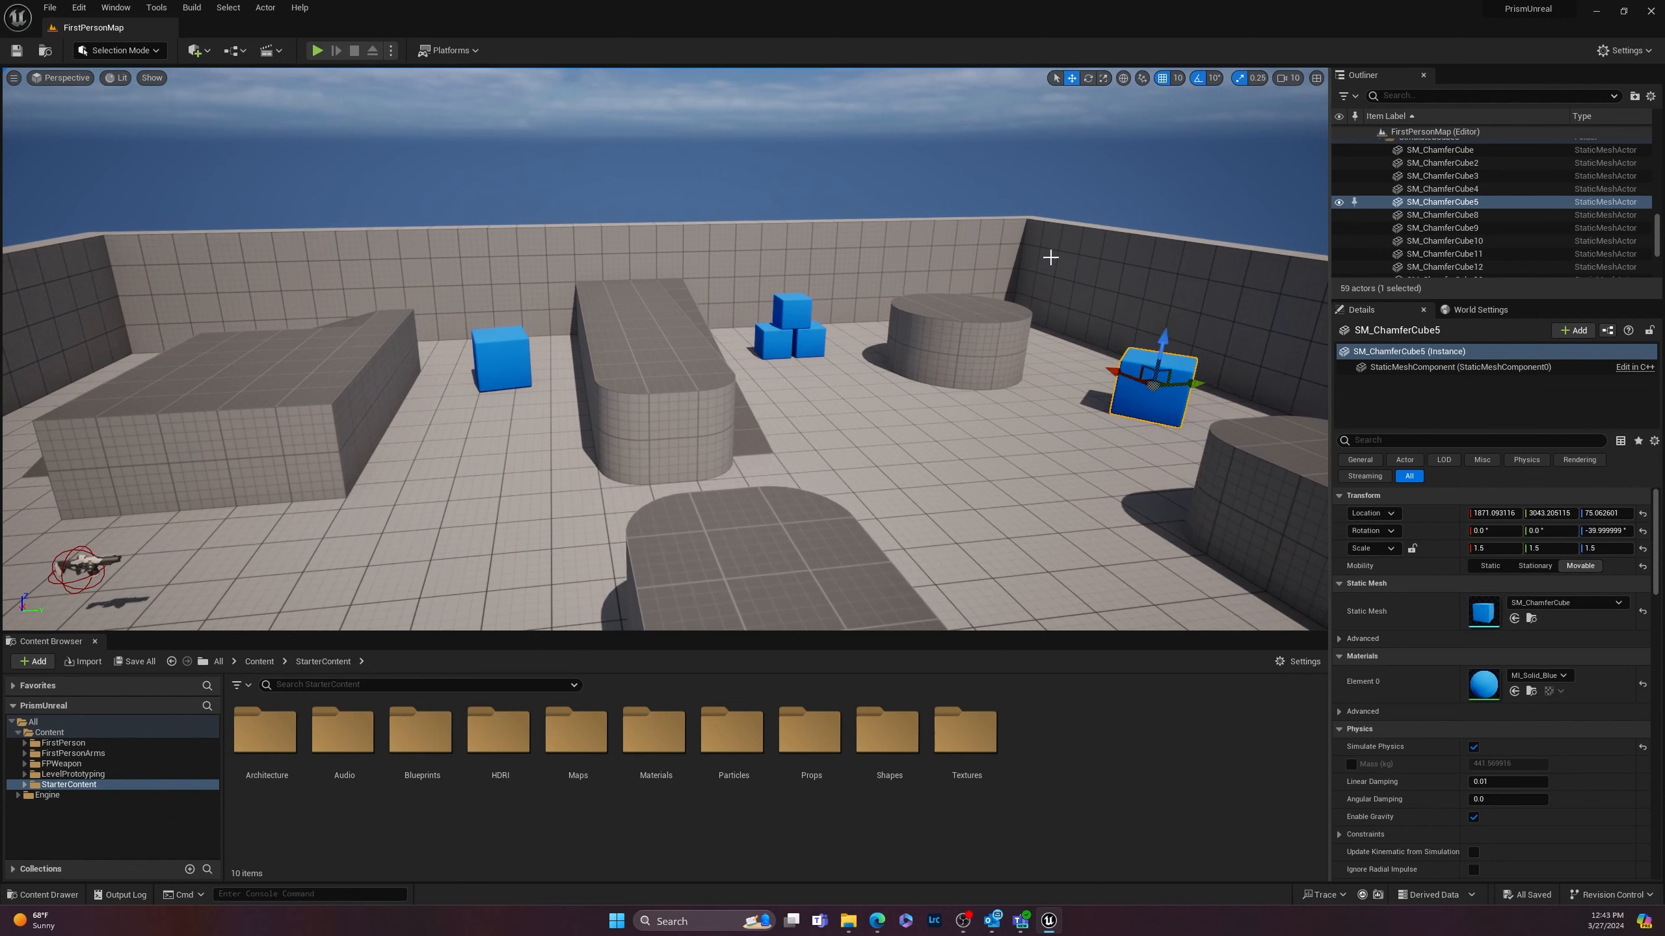
left_click(986, 326)
left_click(1088, 78)
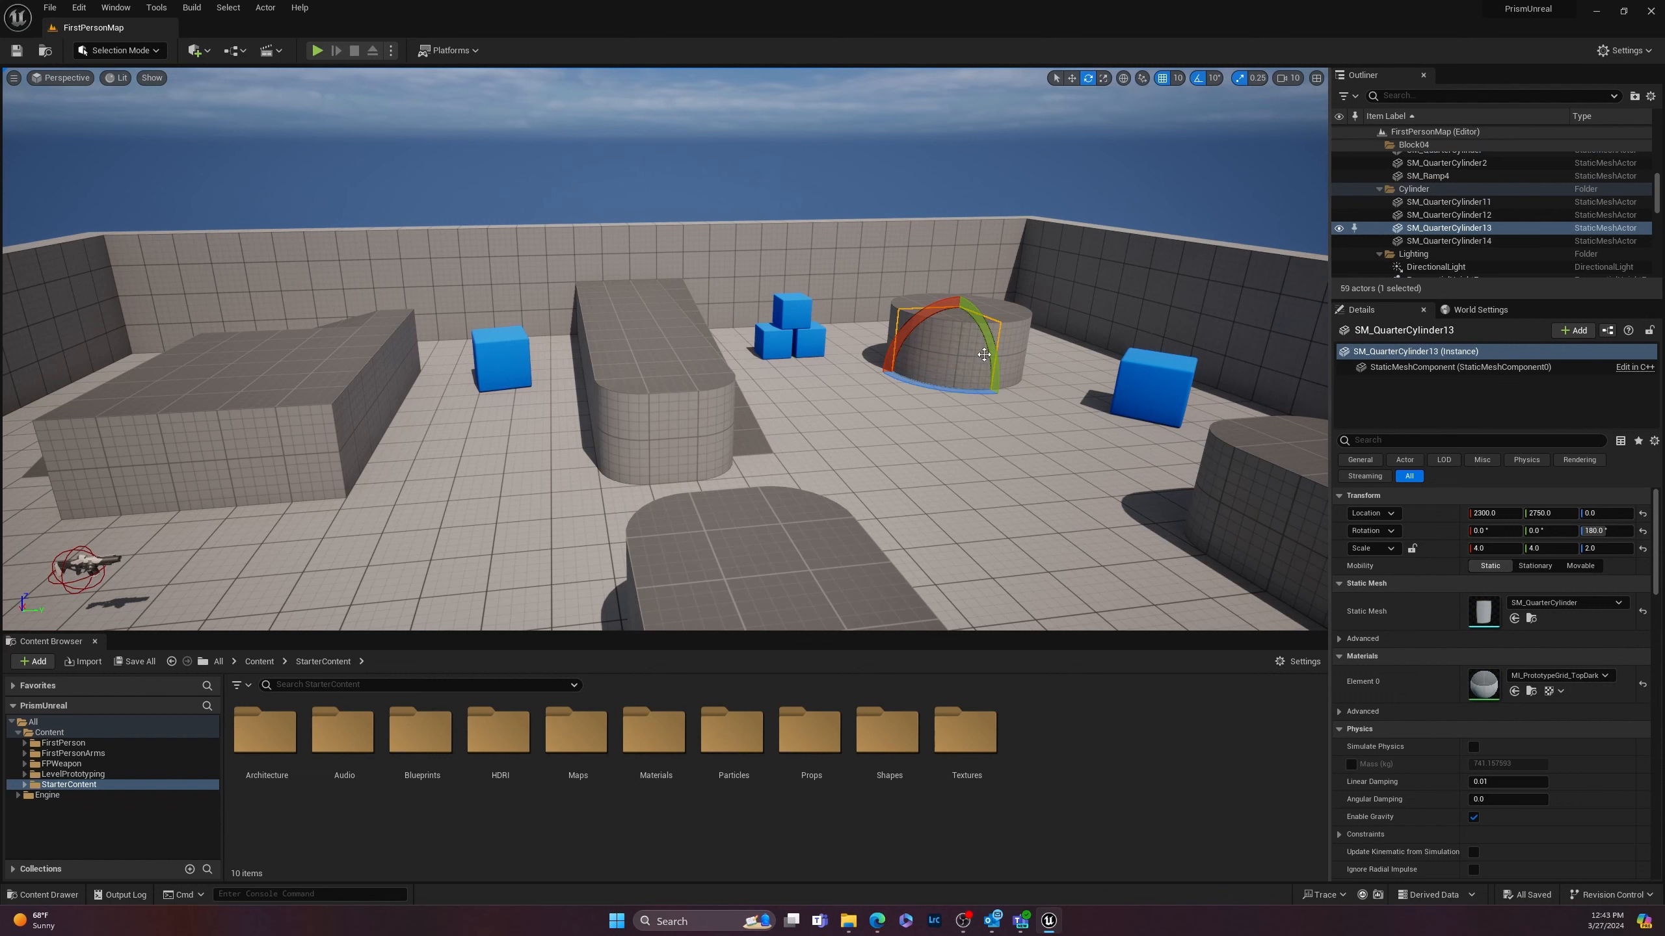
Step: Cycle the Move, Rotate and Scale tools on the quarter cylinder, try moving it upward and undo the move
key("w")
key("e")
key("r")
key("w")
left_click_drag(954, 316, 966, 280)
key("ctrl+z")
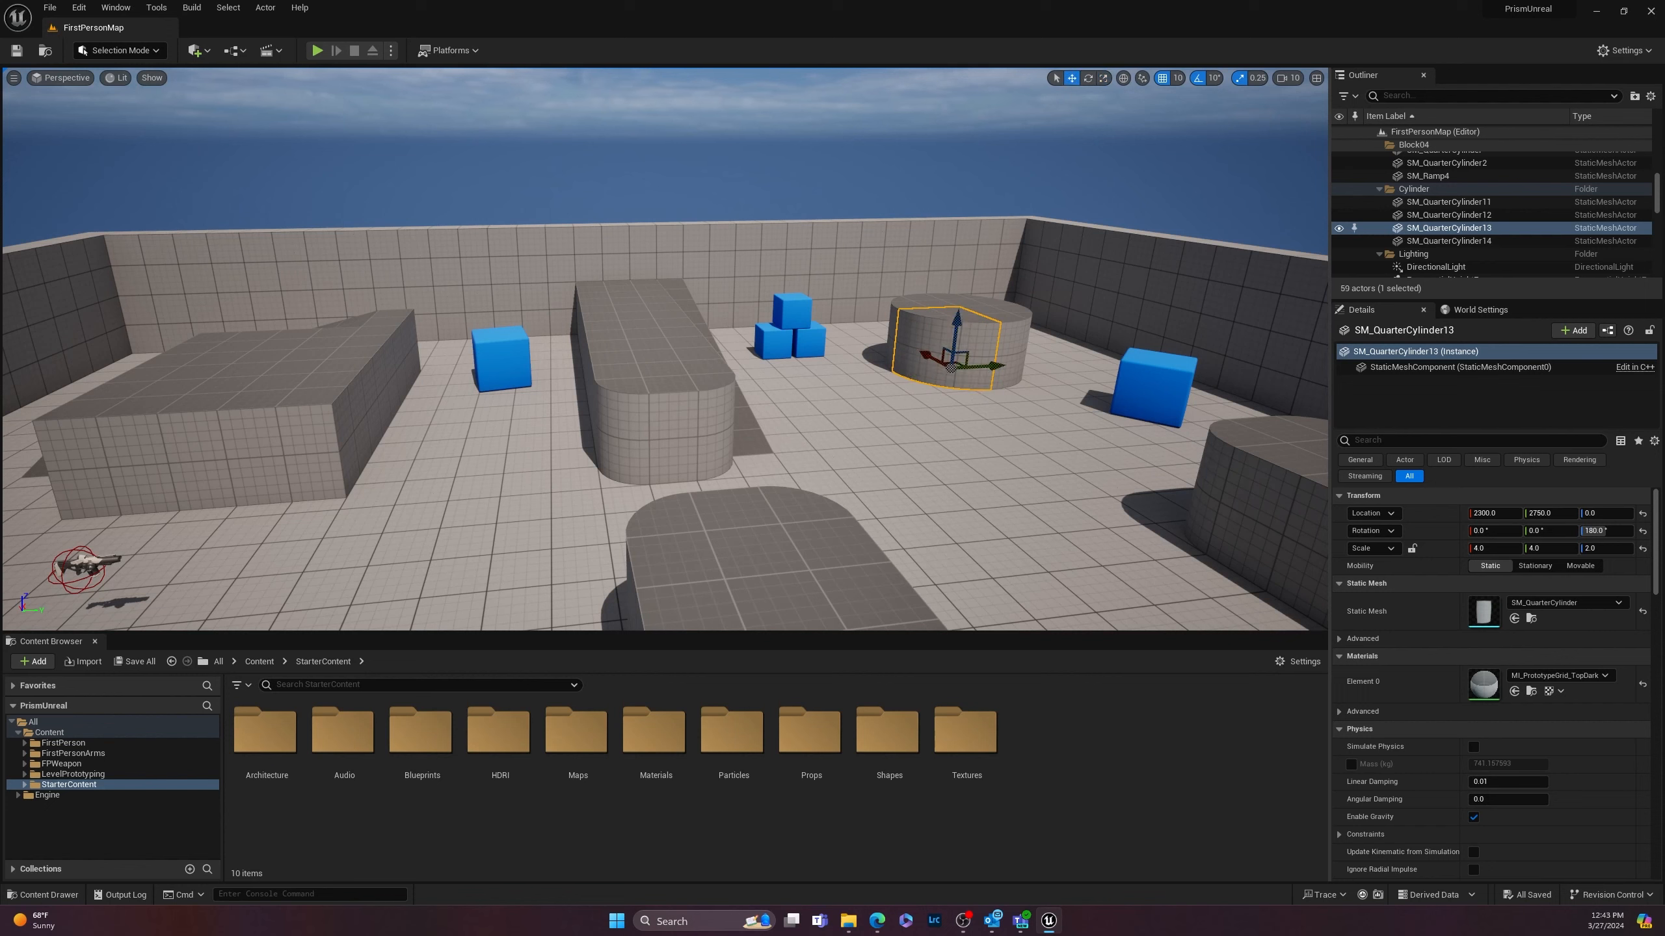
Step: Try rotating the long block in the middle of the arena, and undo the rotation
left_click(662, 370)
key("e")
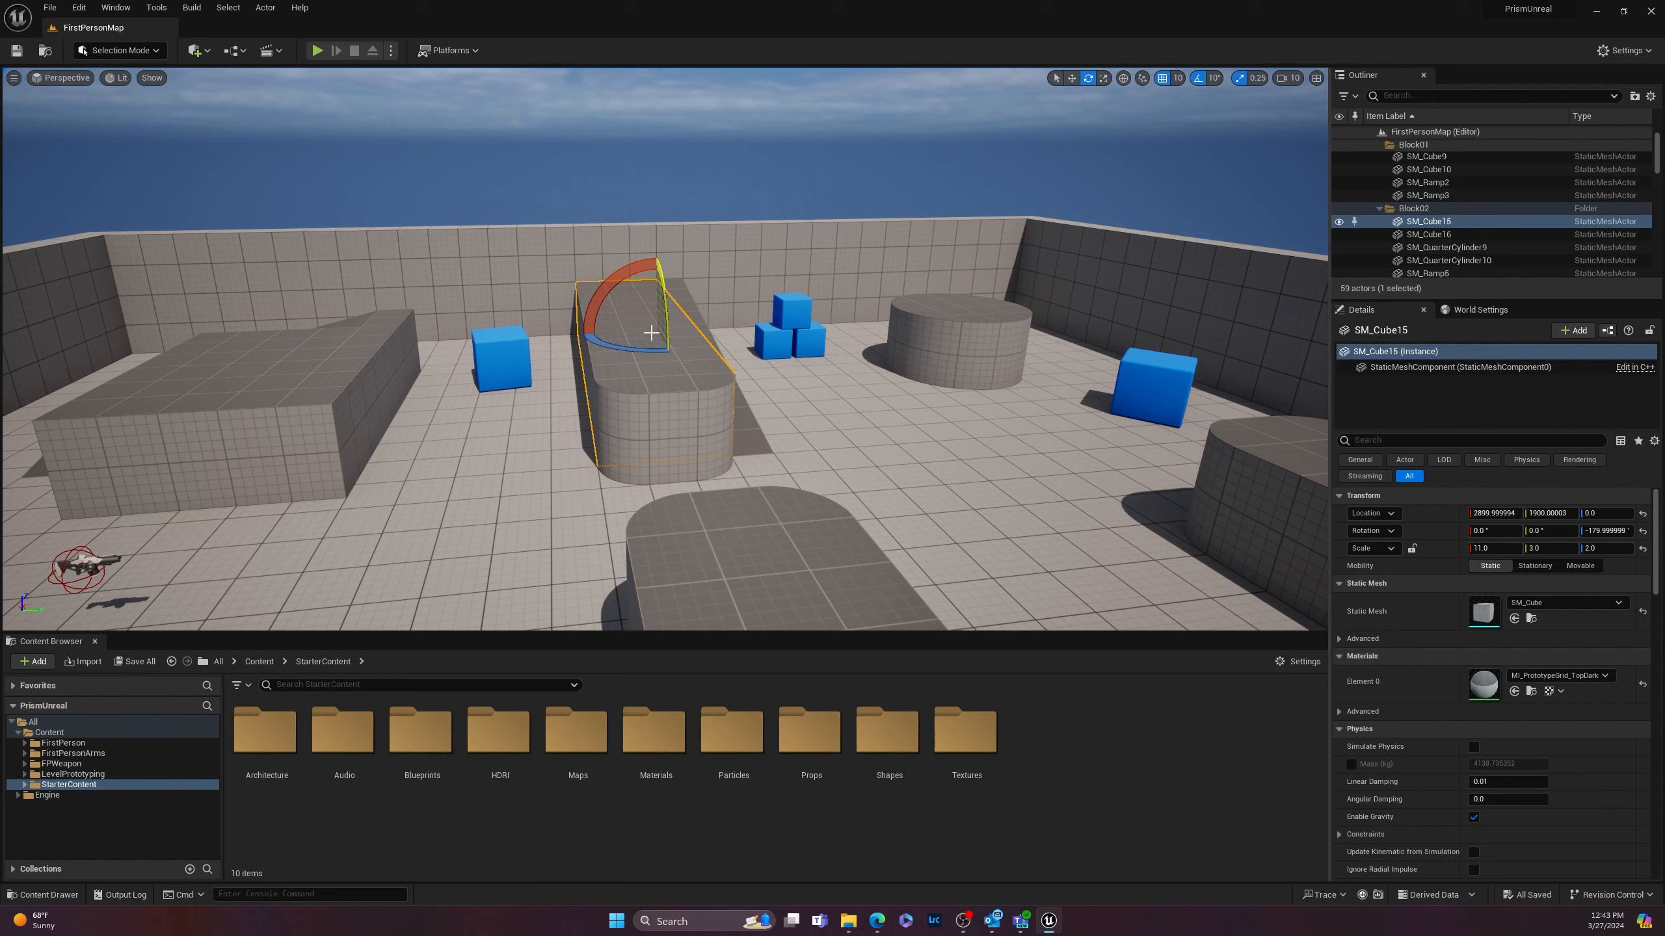
mouse_move(628, 279)
left_mouse_down()
mouse_move(598, 288)
mouse_move(628, 278)
left_mouse_up()
key("ctrl+z")
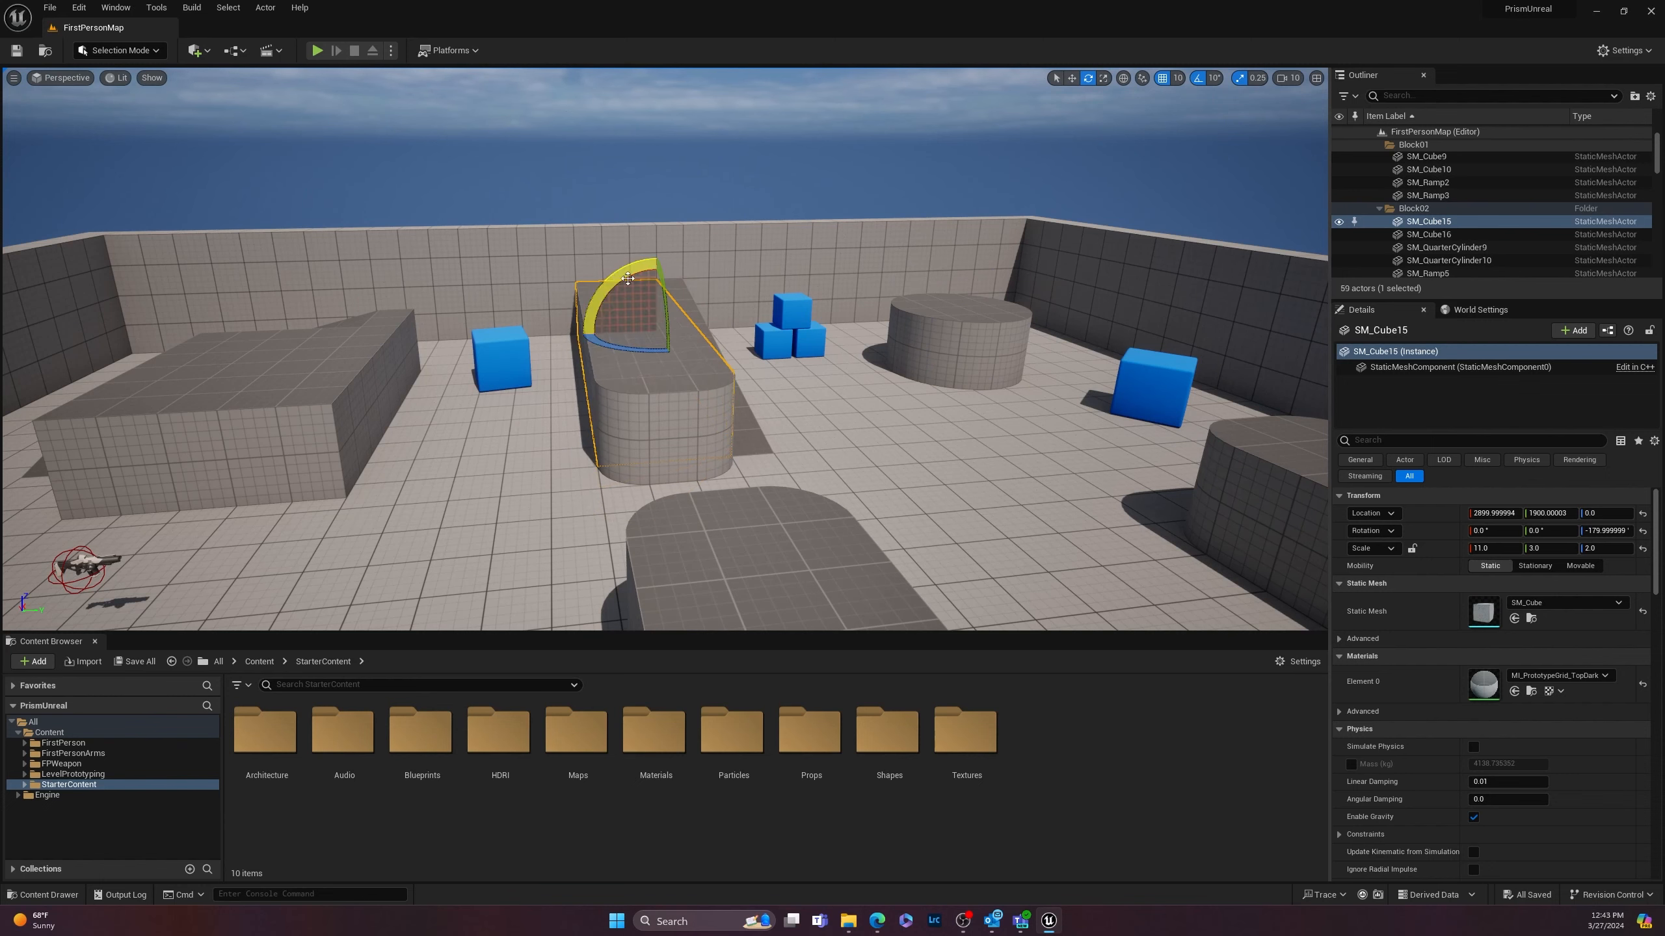
Step: Examine the arena side wall SM_Cube3 with the Scale tool active, return to the Move tool and clear the selection
left_click(1095, 272)
key("r")
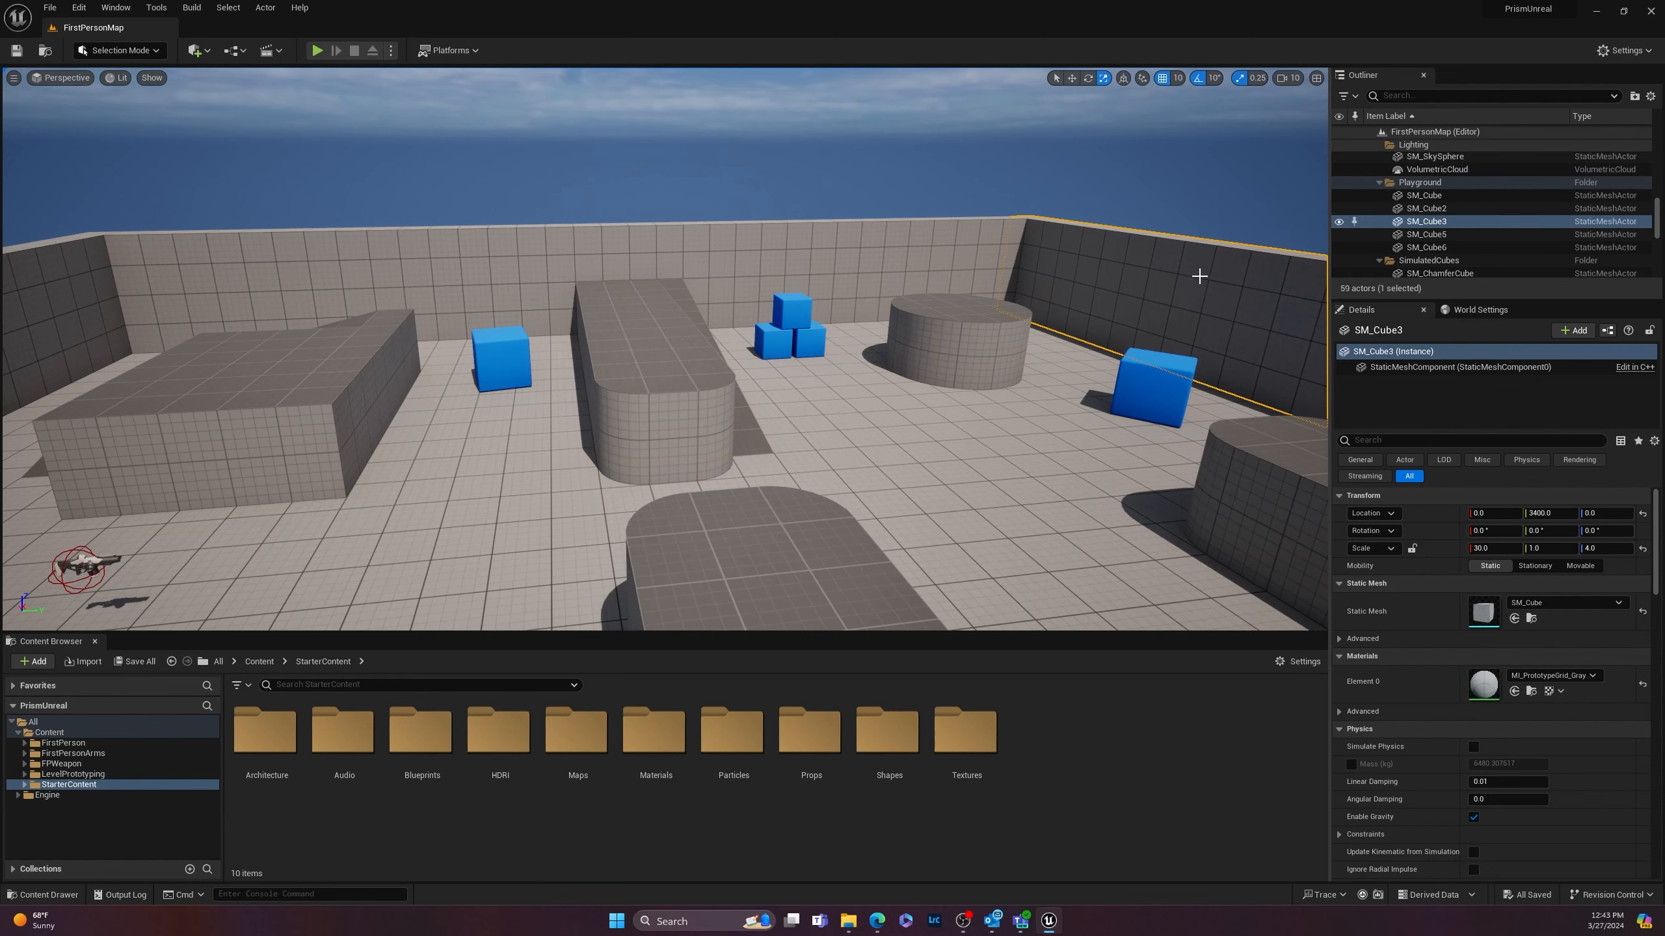
key("f")
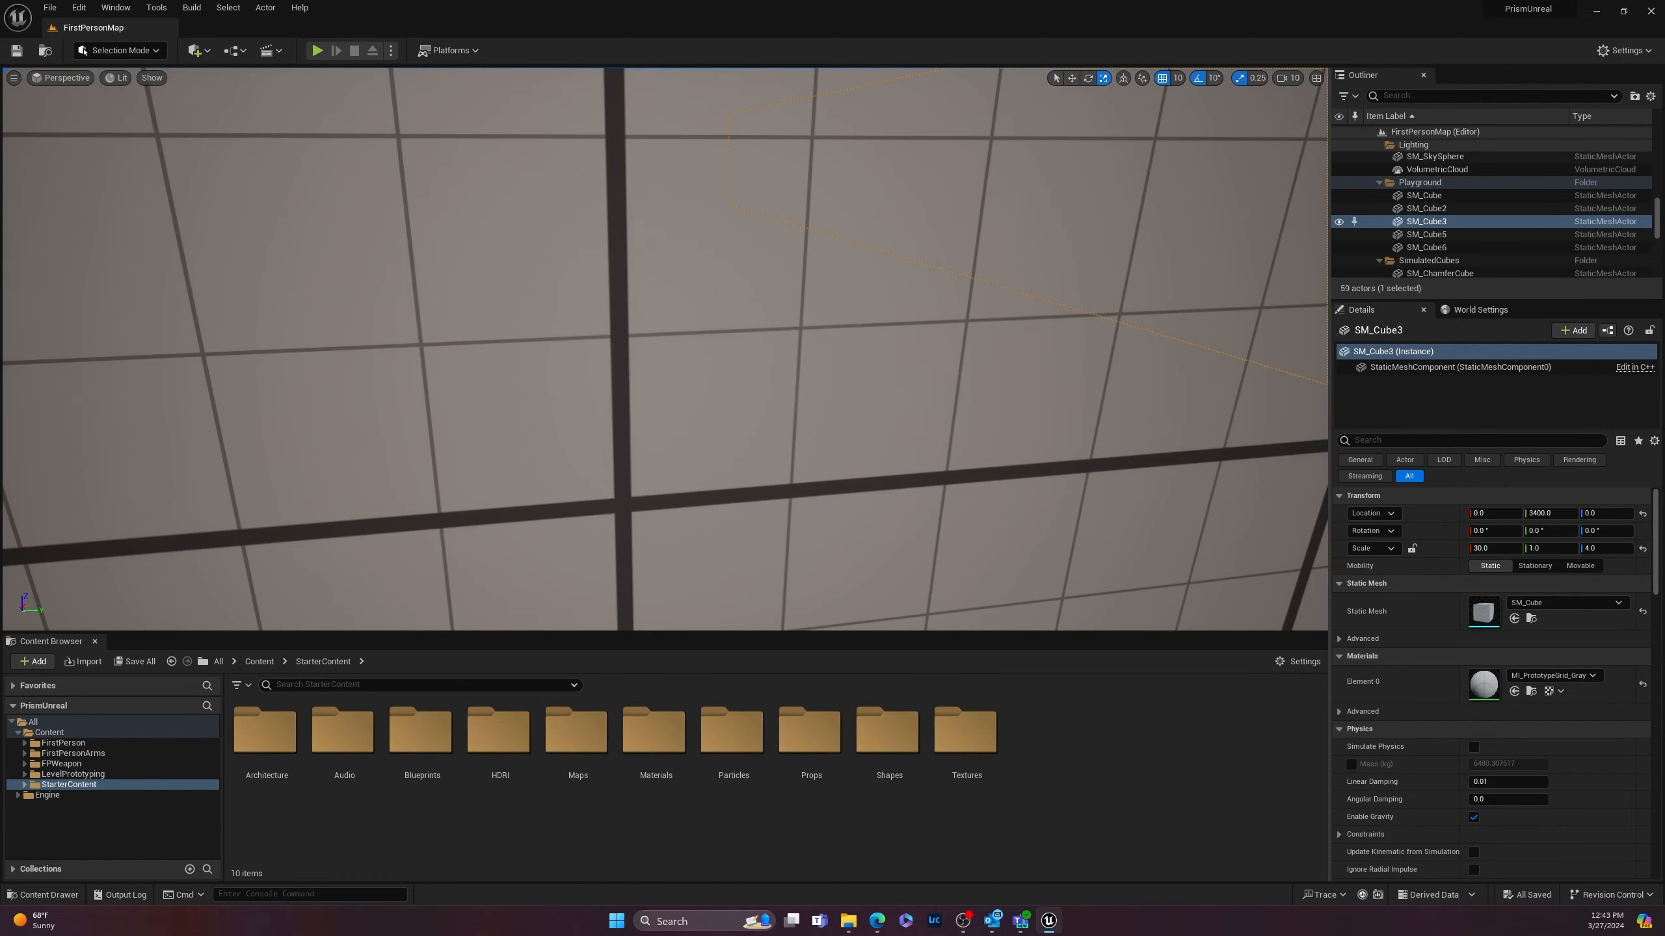
middle_click_drag(959, 394, 893, 338)
scroll(893, 338, "down", 3)
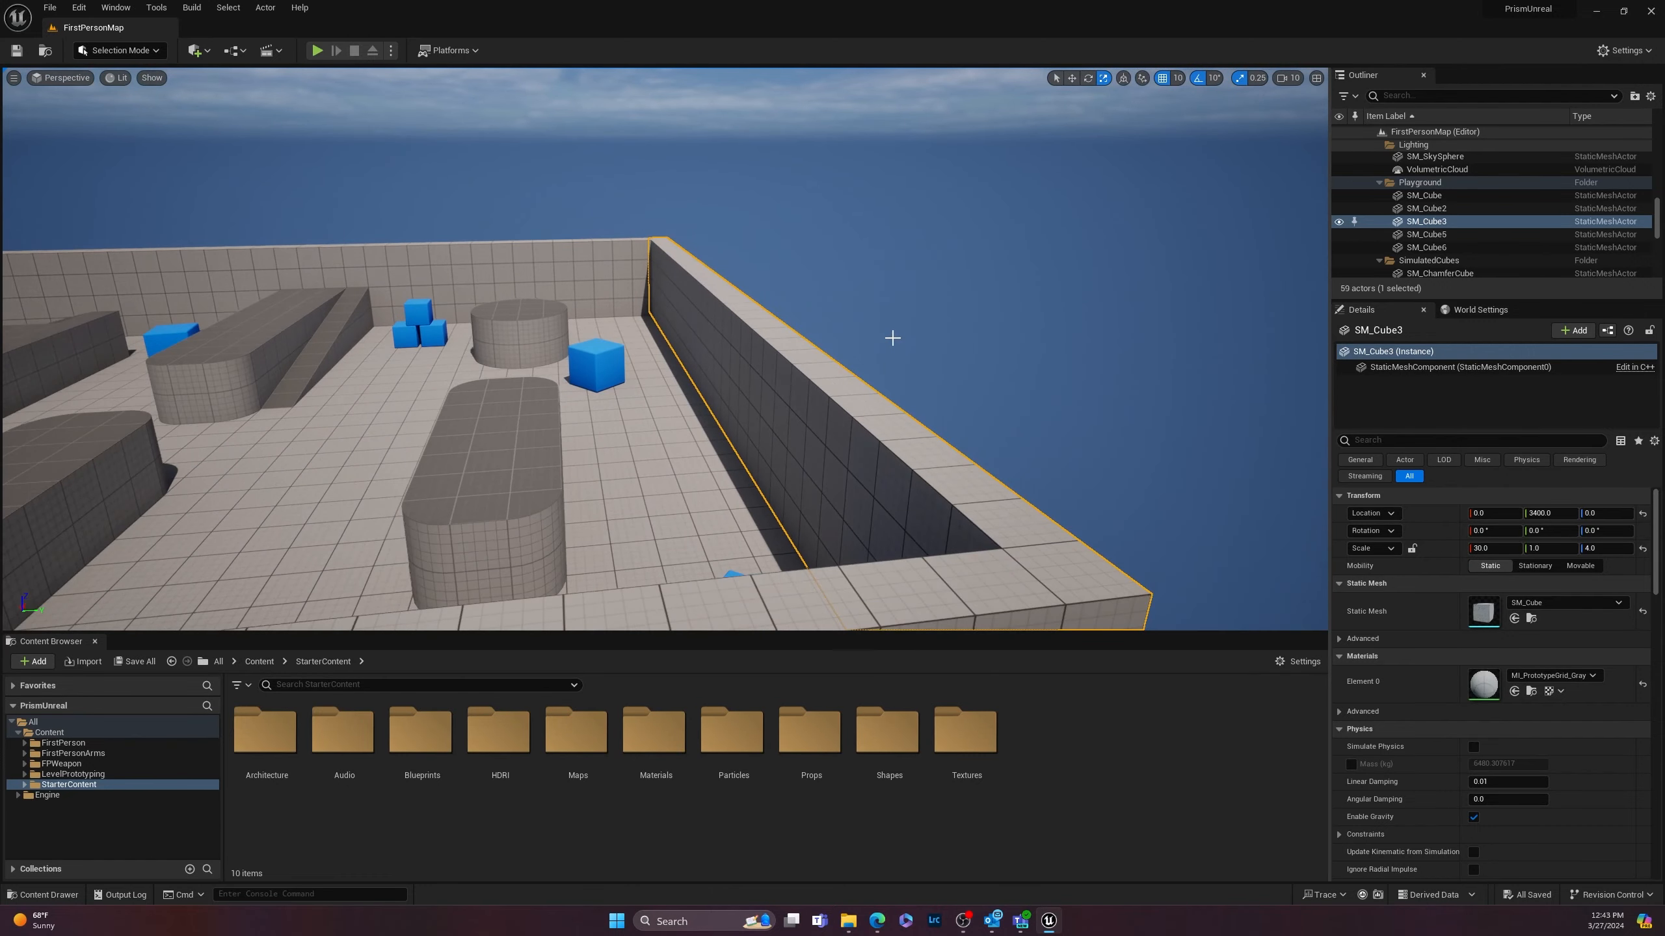
key("w")
key("Escape")
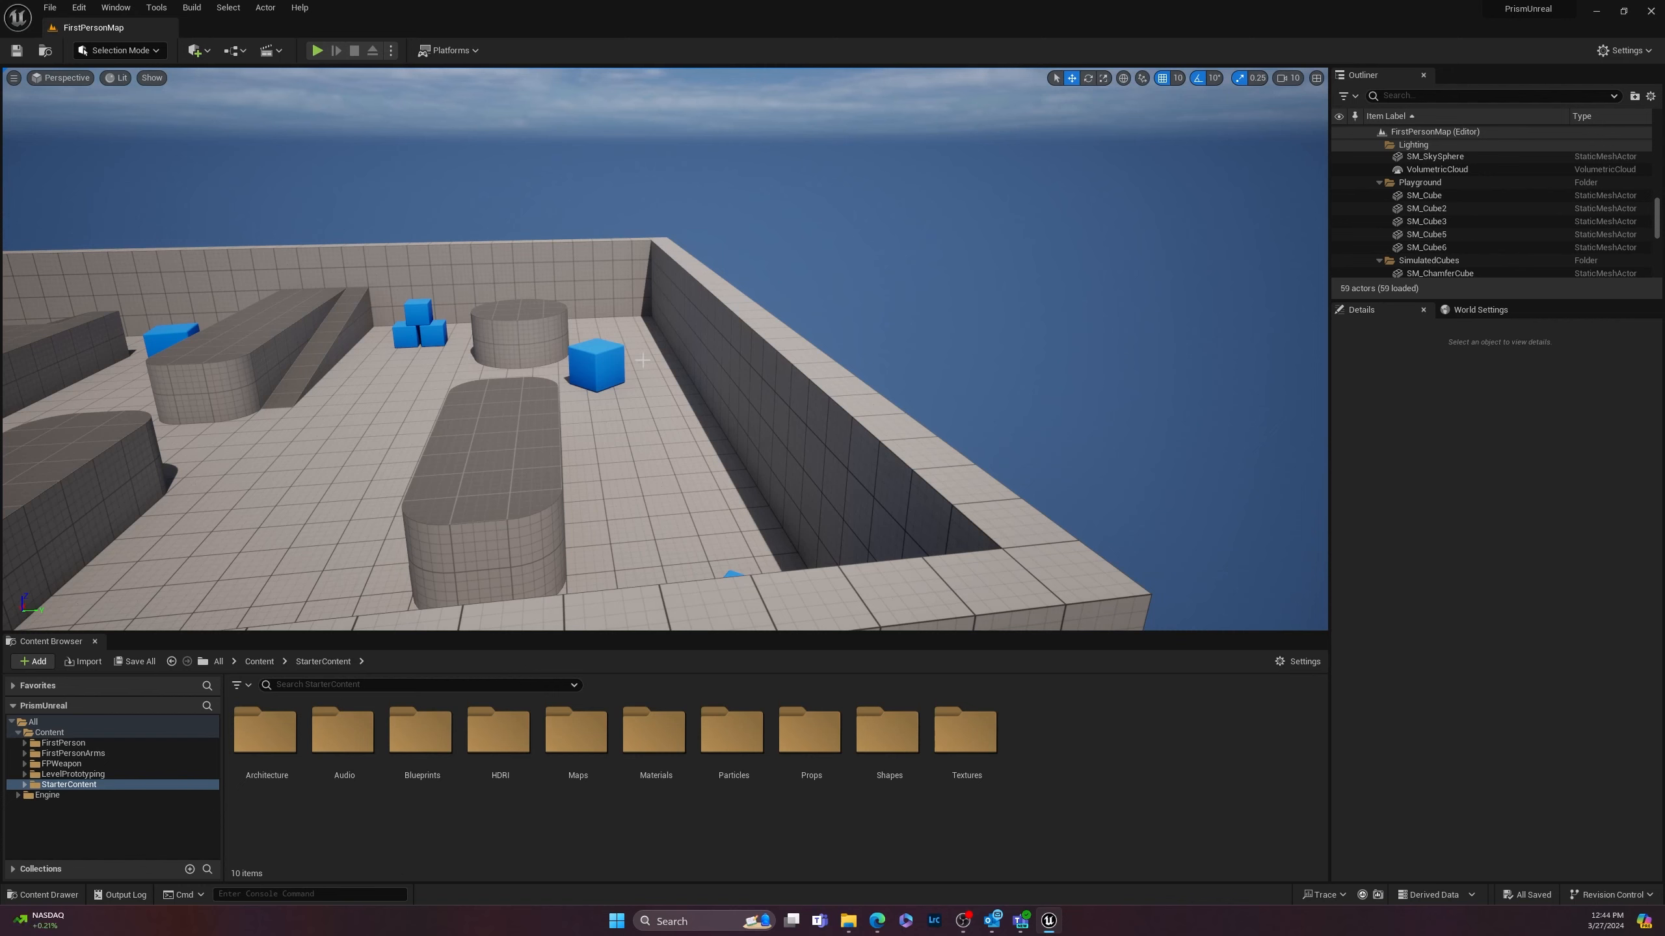
Step: Select the blue cube beside the arena side wall, and select the ramp attached to the long block to inspect them
left_click(600, 357)
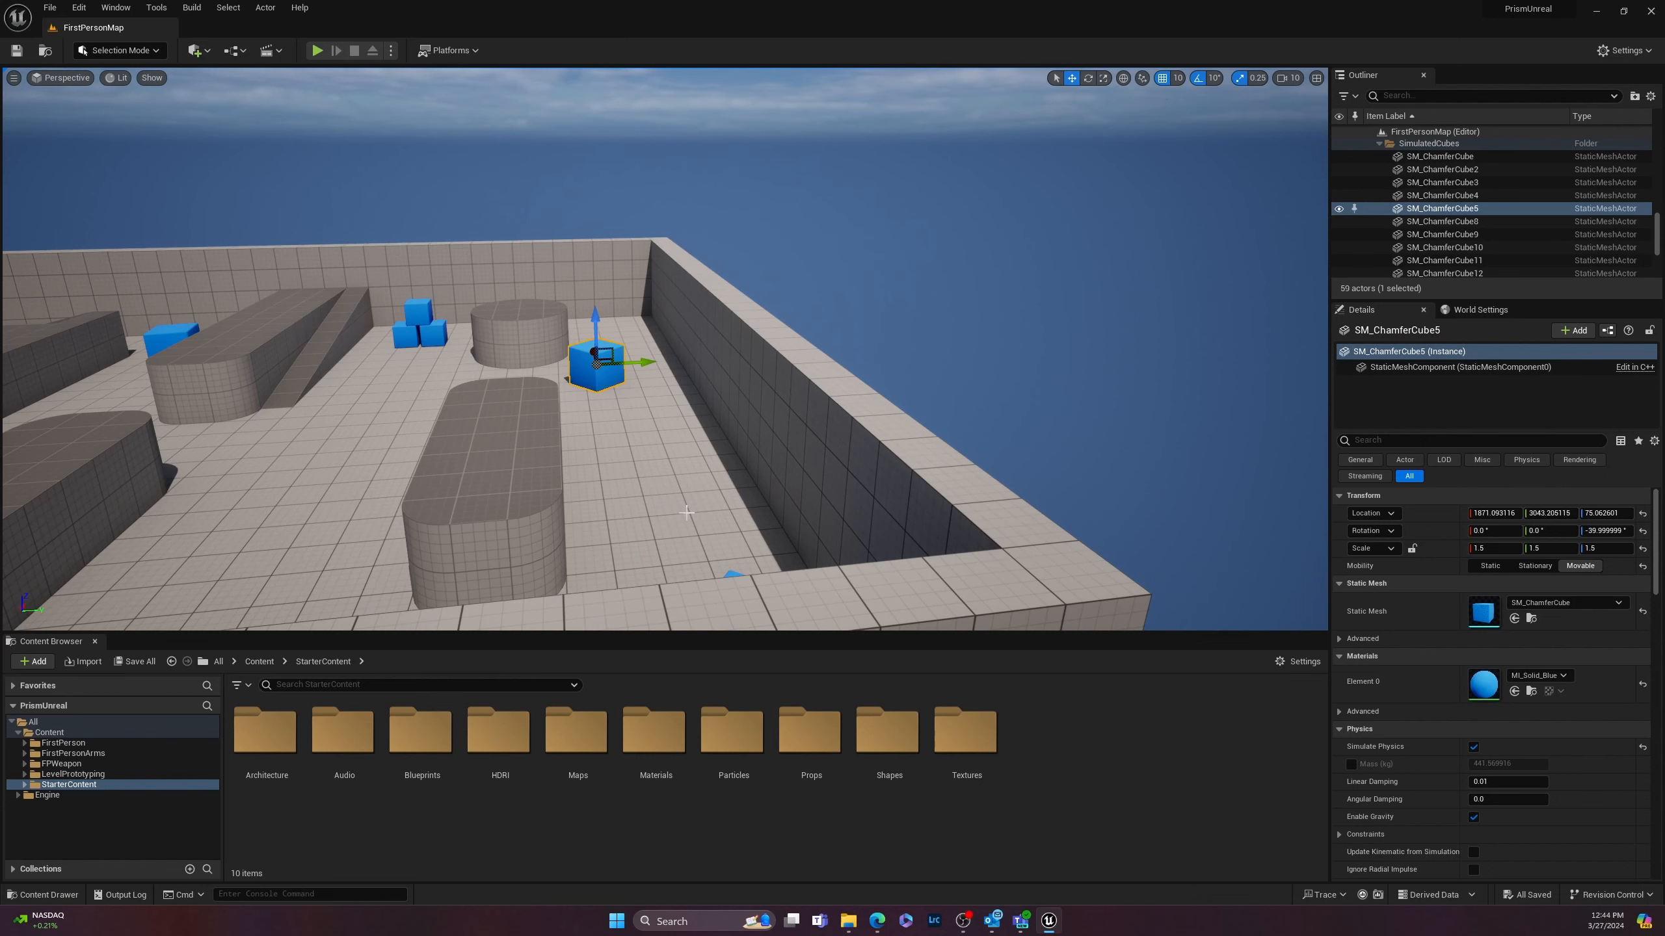
right_click_drag(759, 549, 716, 555)
scroll(657, 372, "up", 3)
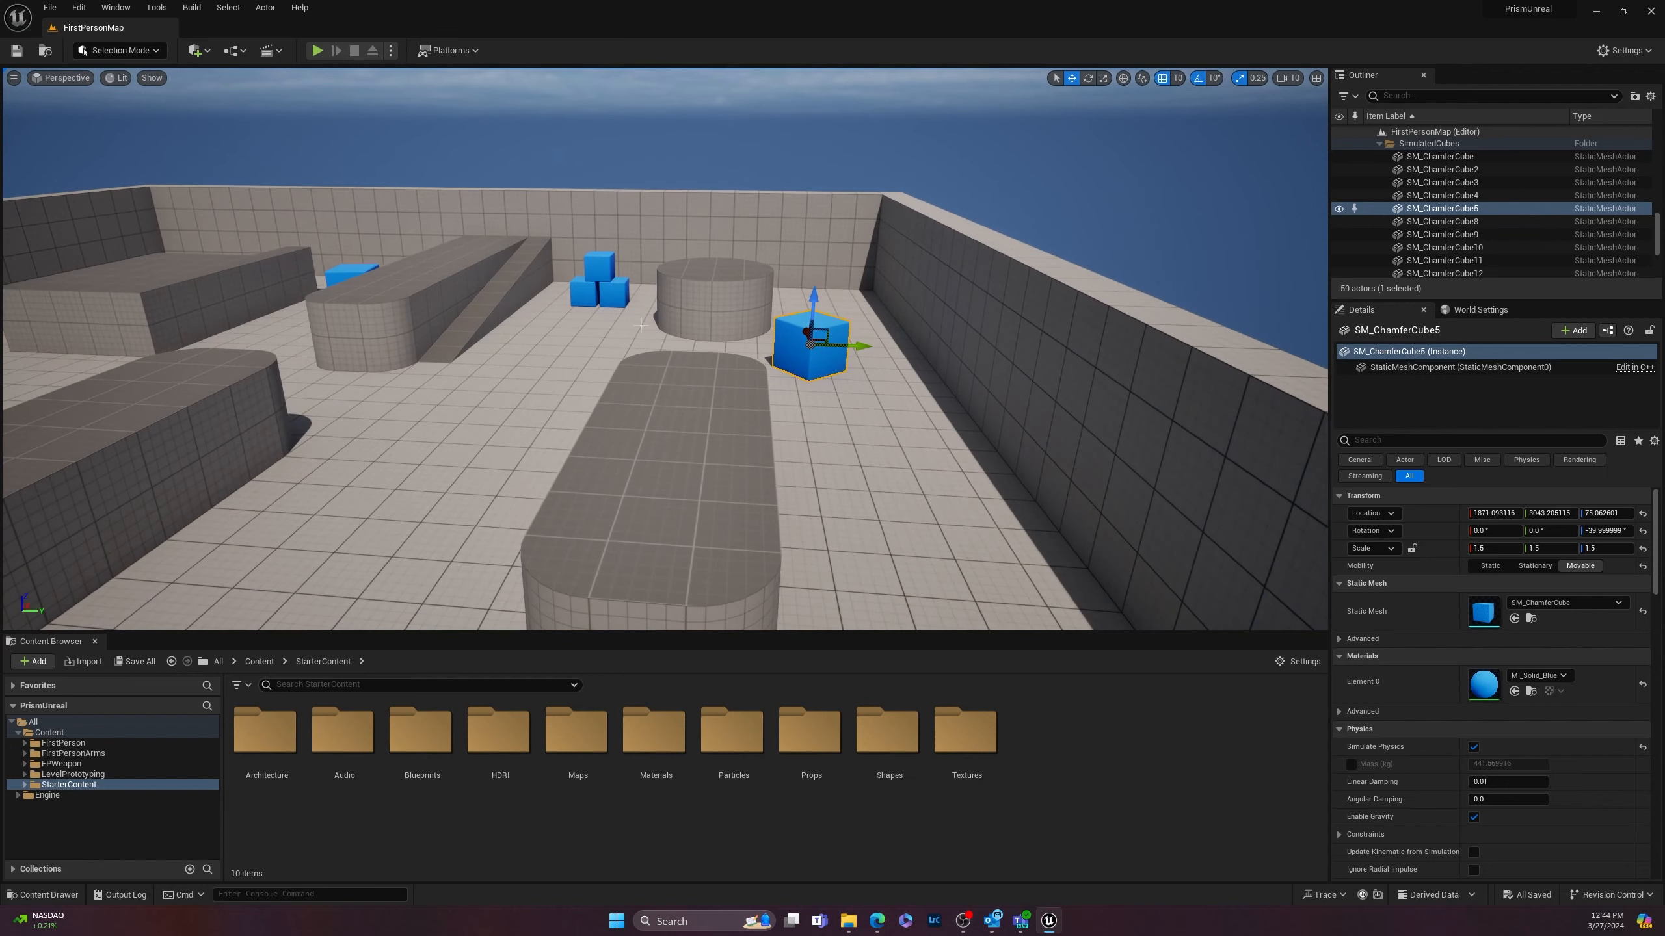
left_click(514, 280)
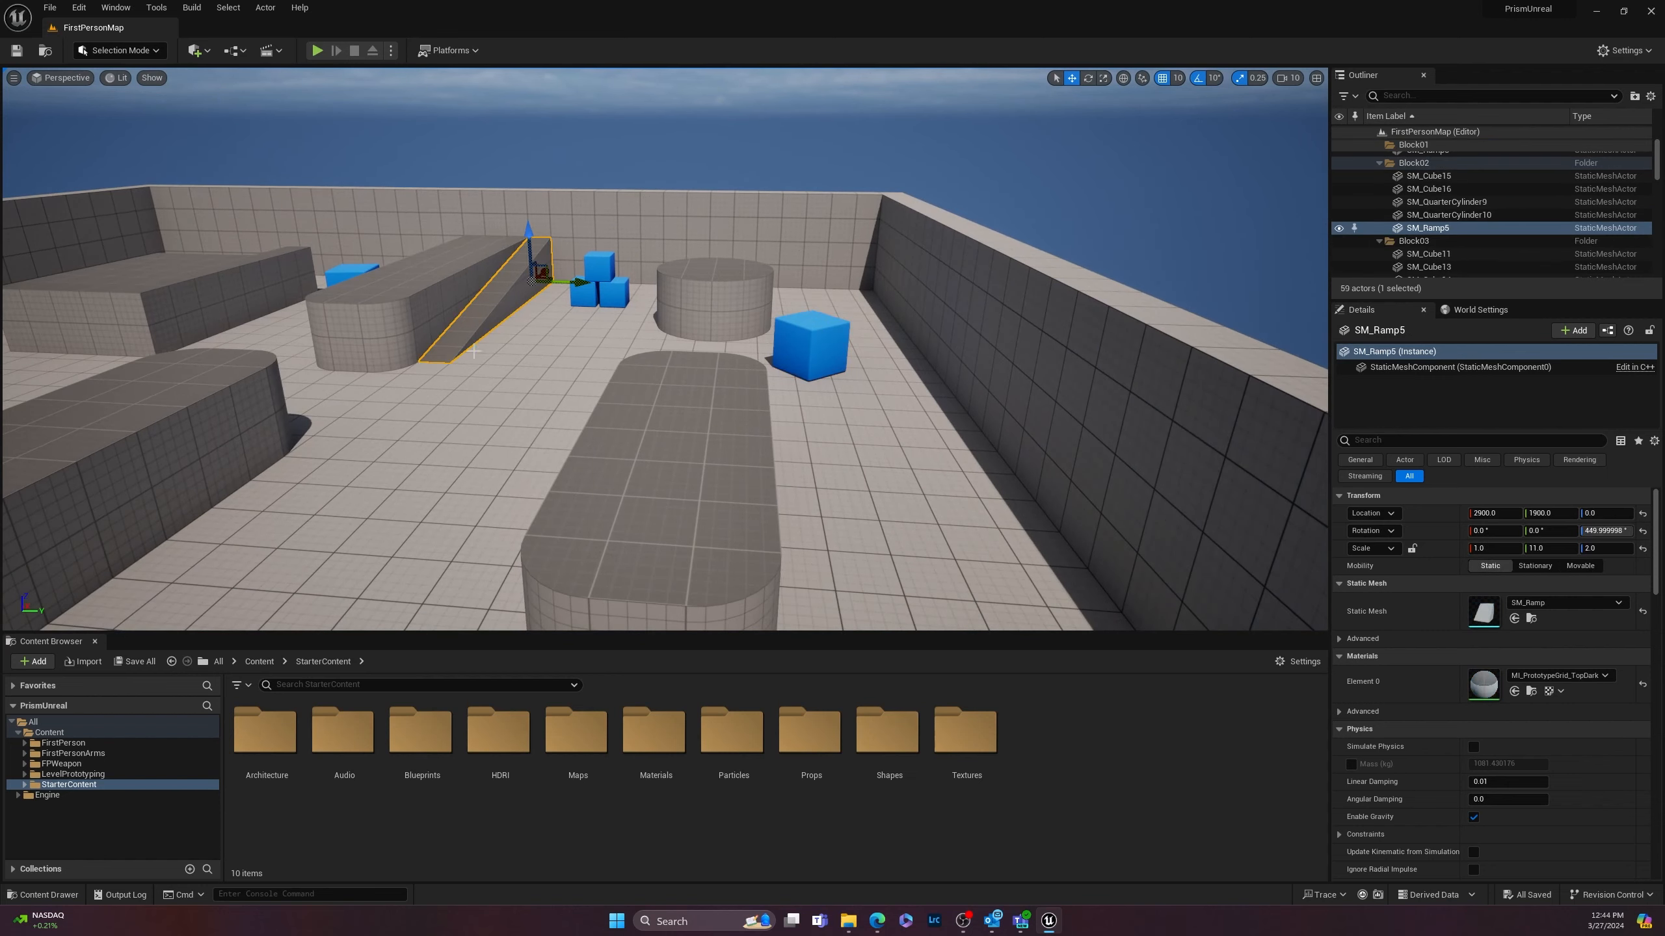
right_click_drag(473, 352, 395, 372)
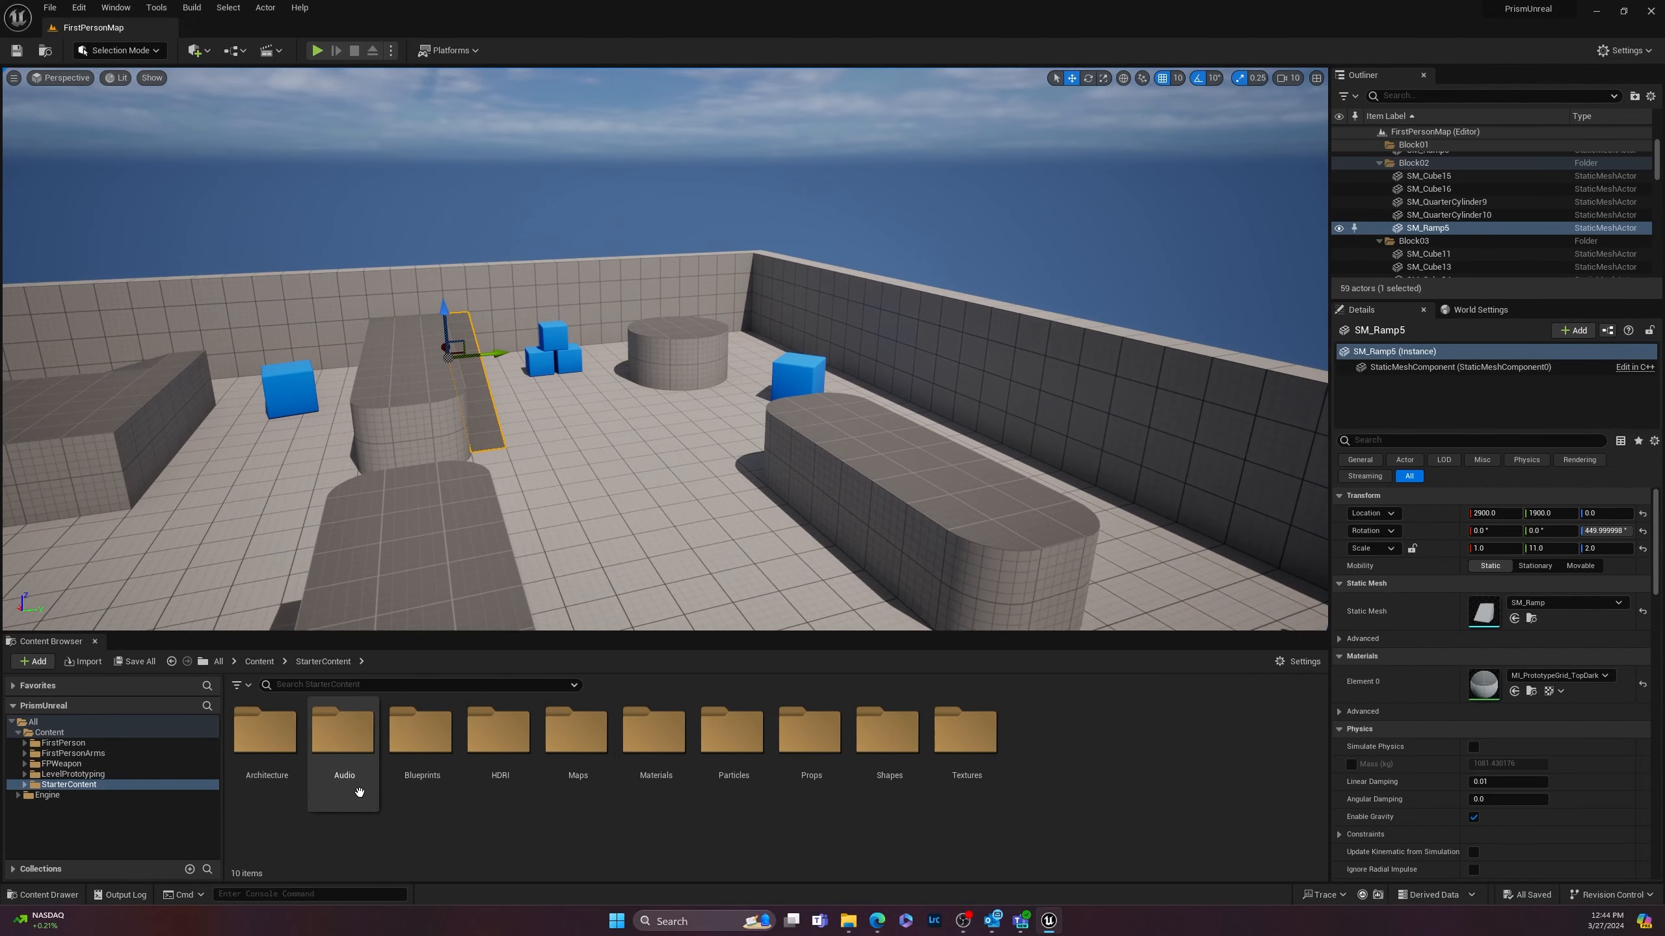
Step: Expand the StarterContent folder tree and look through the sound assets in its Audio folder
left_click(521, 807)
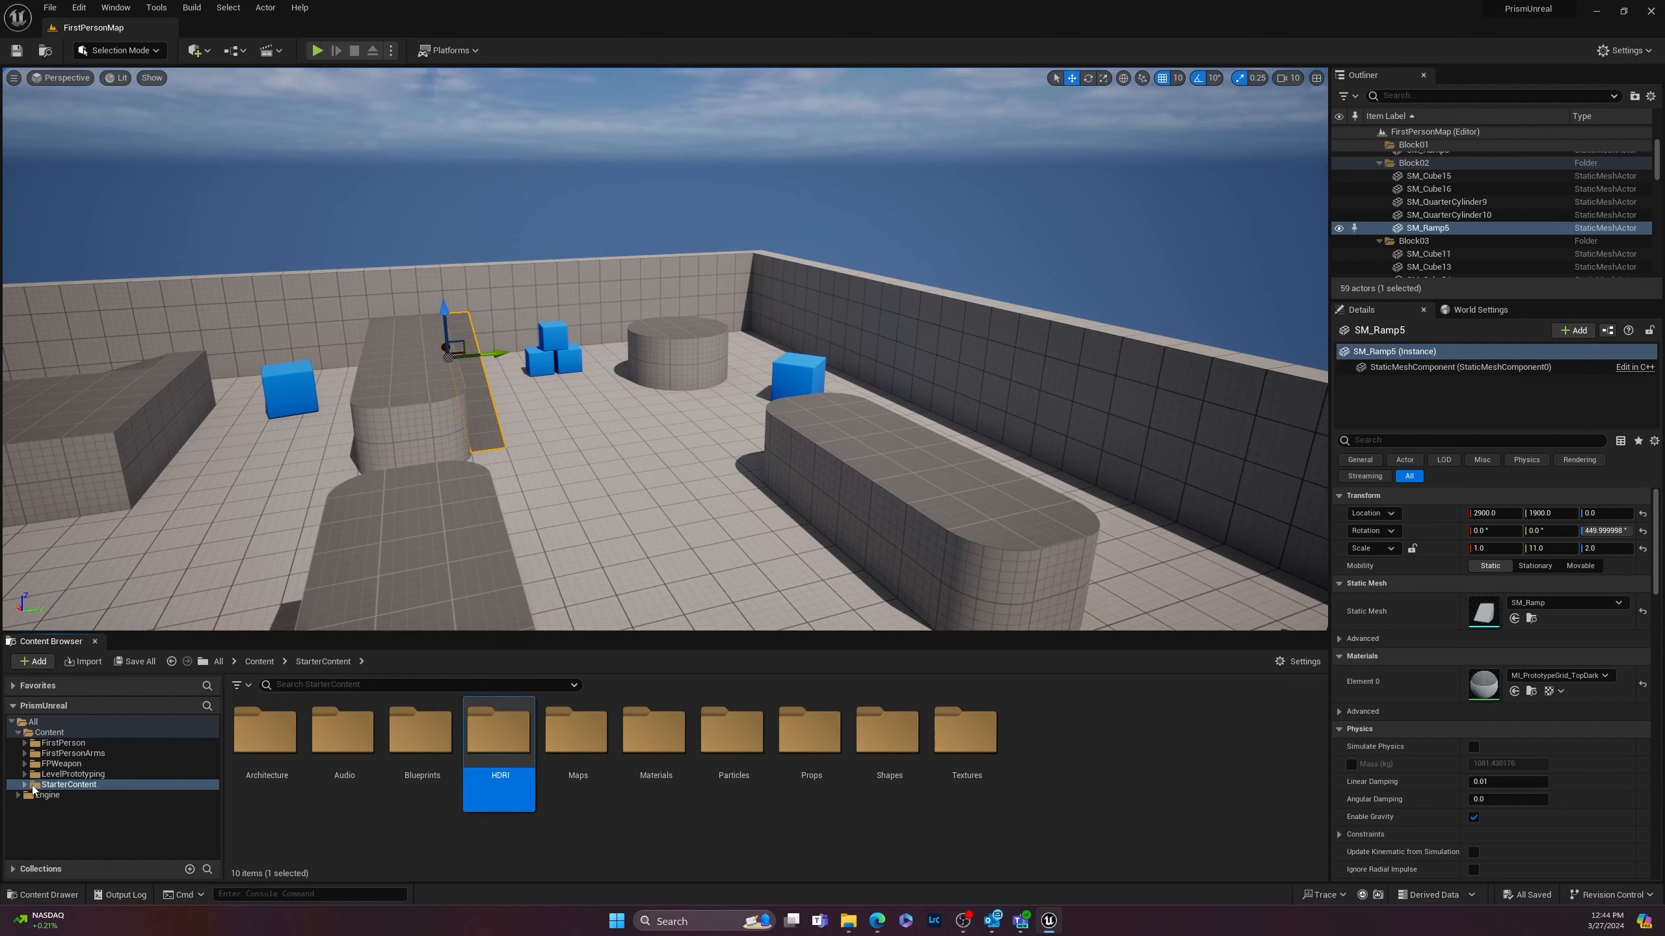
left_click(33, 786)
left_click(25, 785)
scroll(66, 812, "down", 3)
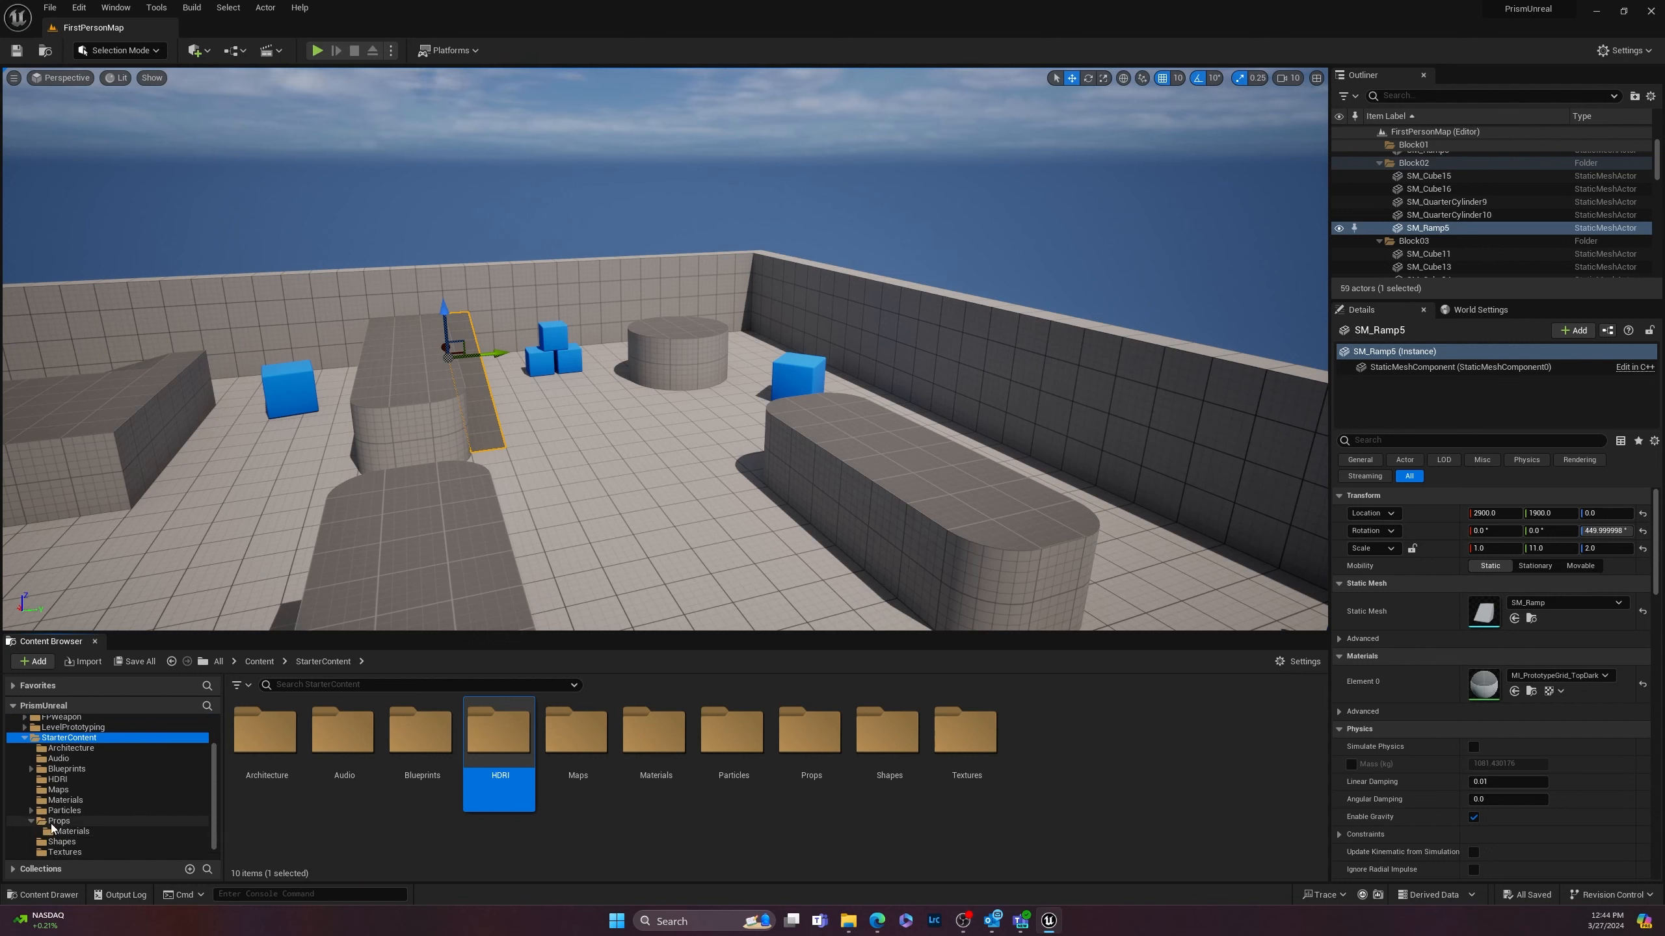
scroll(51, 827, "down", 1)
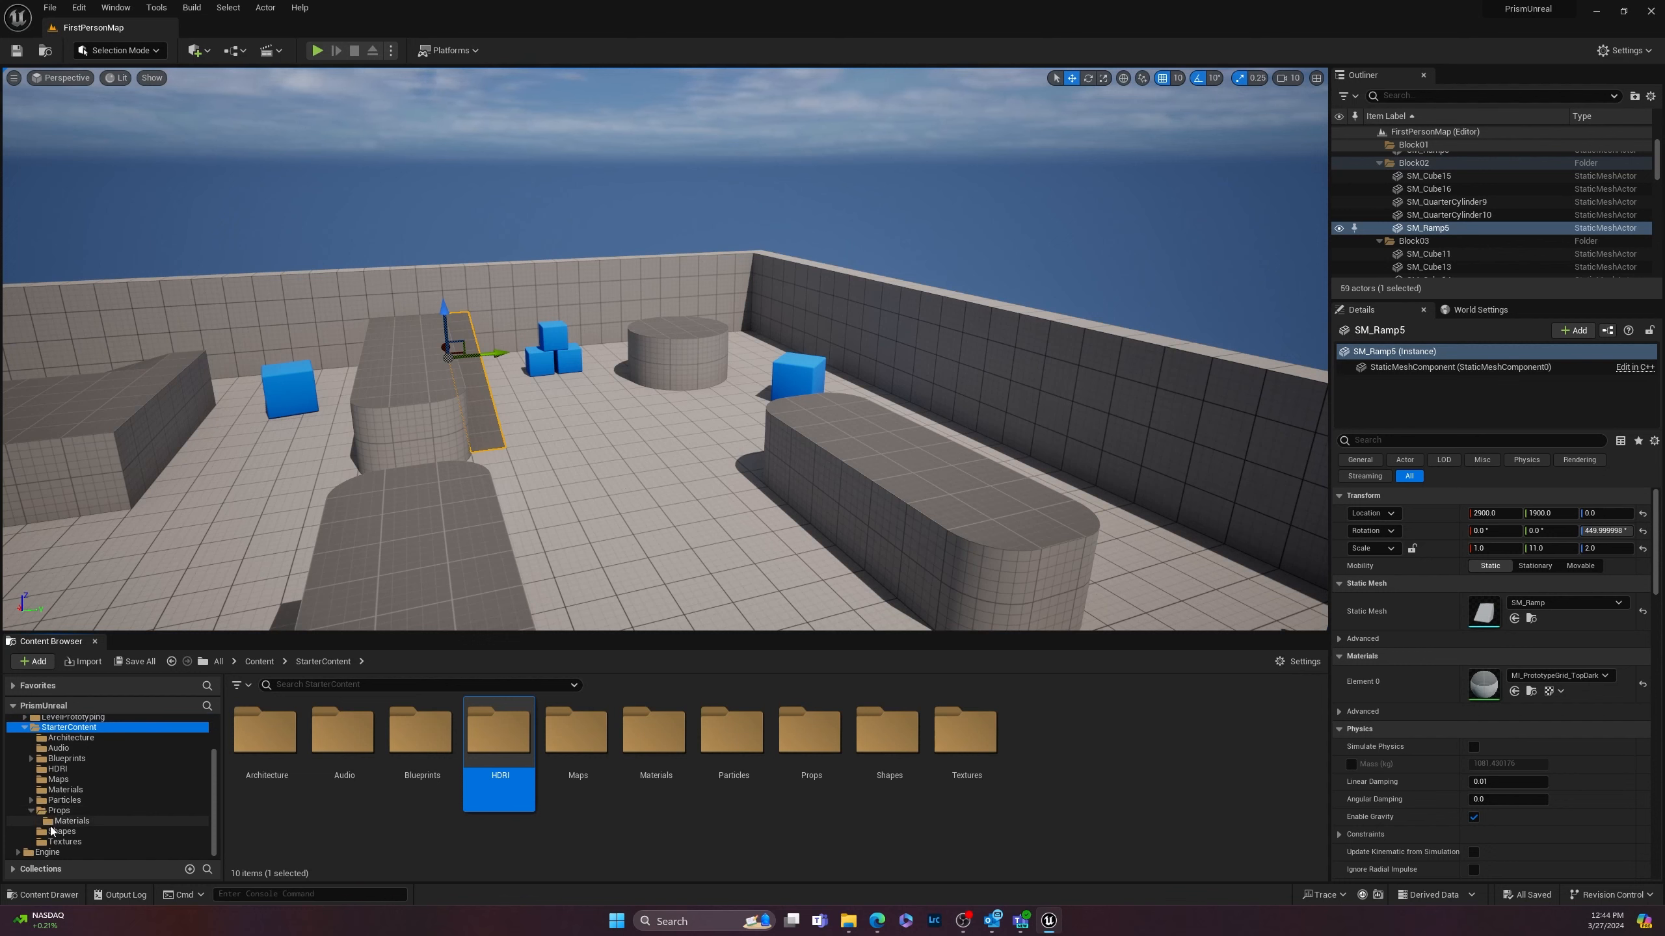
left_click(57, 749)
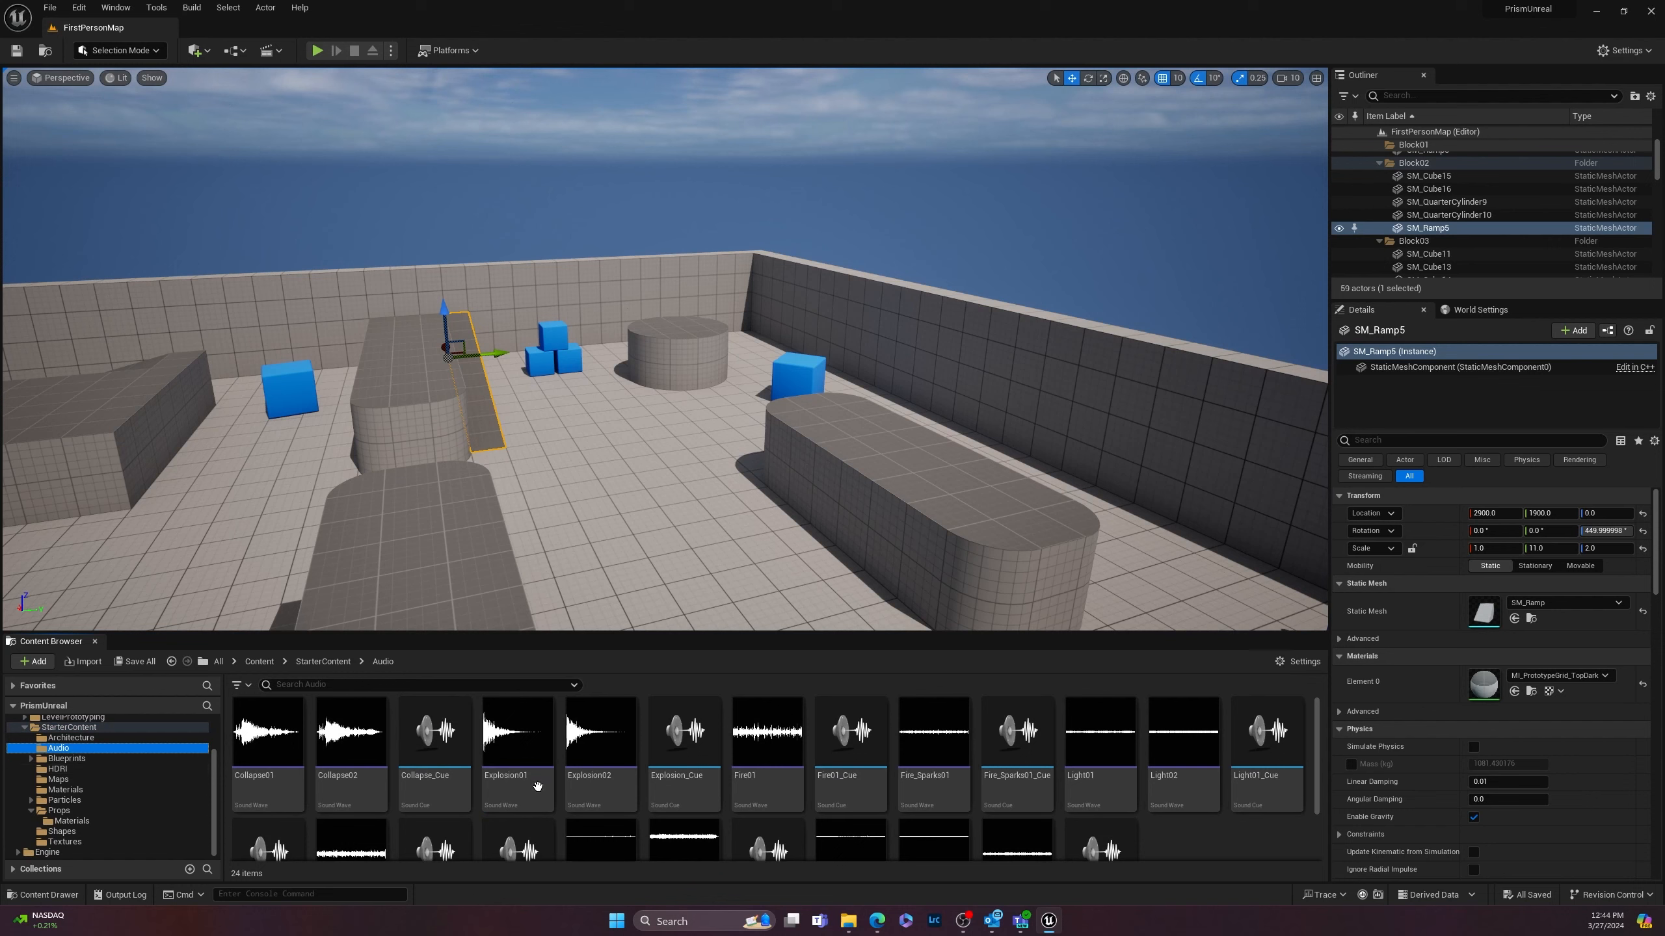
scroll(896, 738, "down", 2)
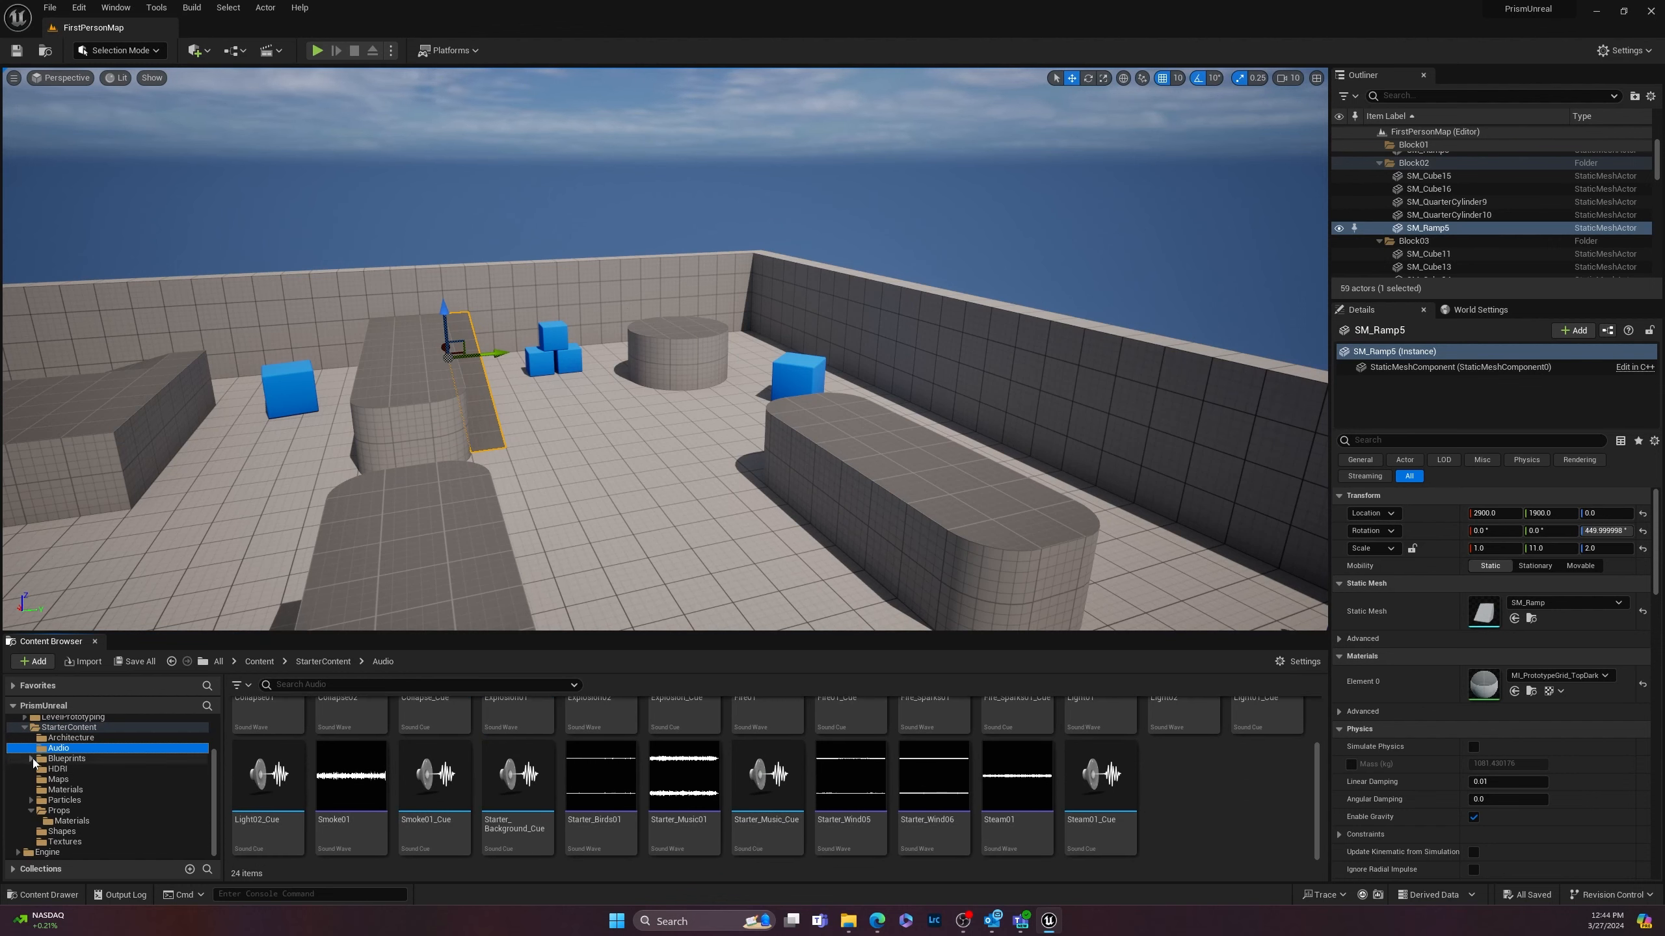
Step: Look through the assets in the StarterContent Materials and Props folders
left_click(40, 789)
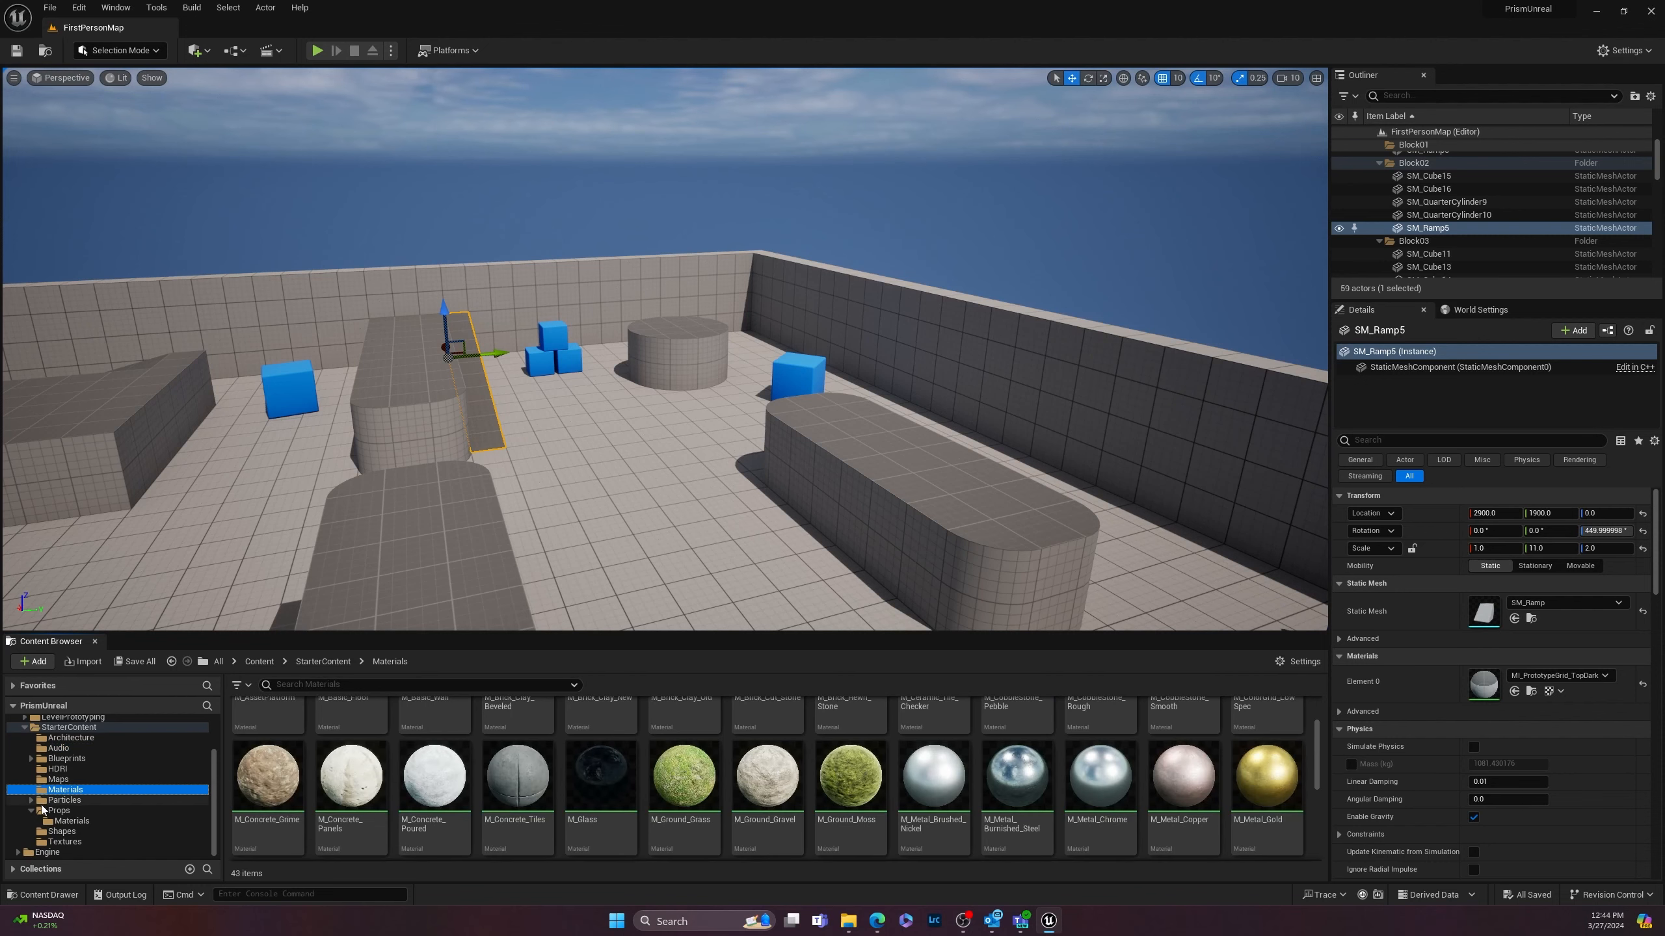
left_click(62, 810)
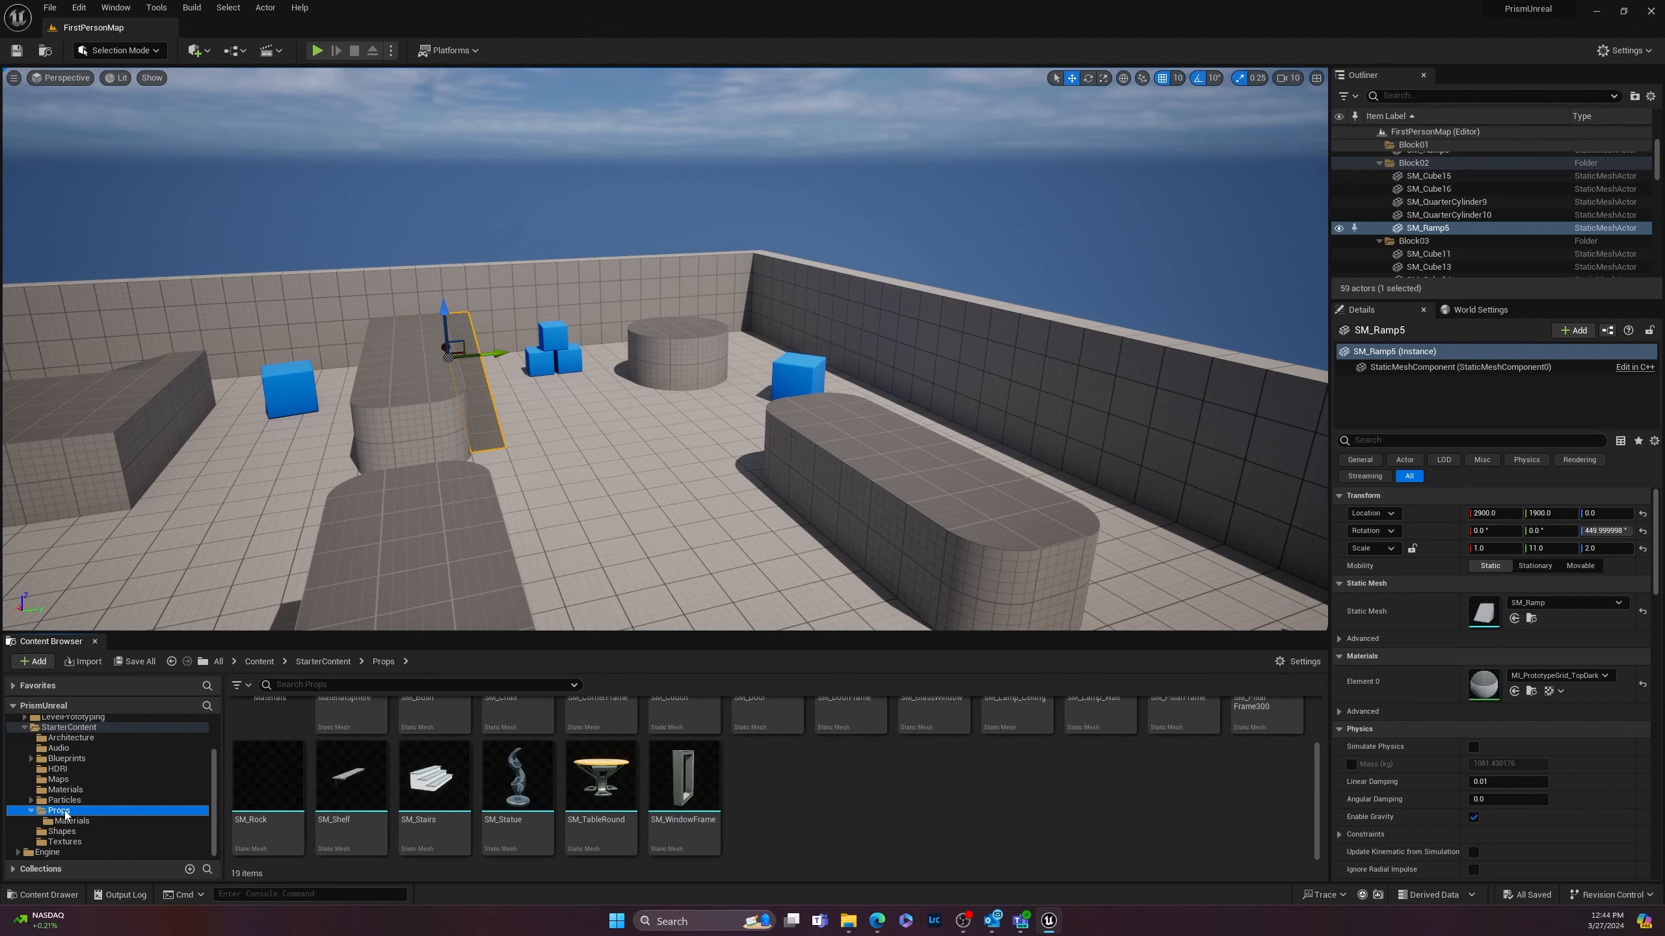
scroll(600, 787, "up", 3)
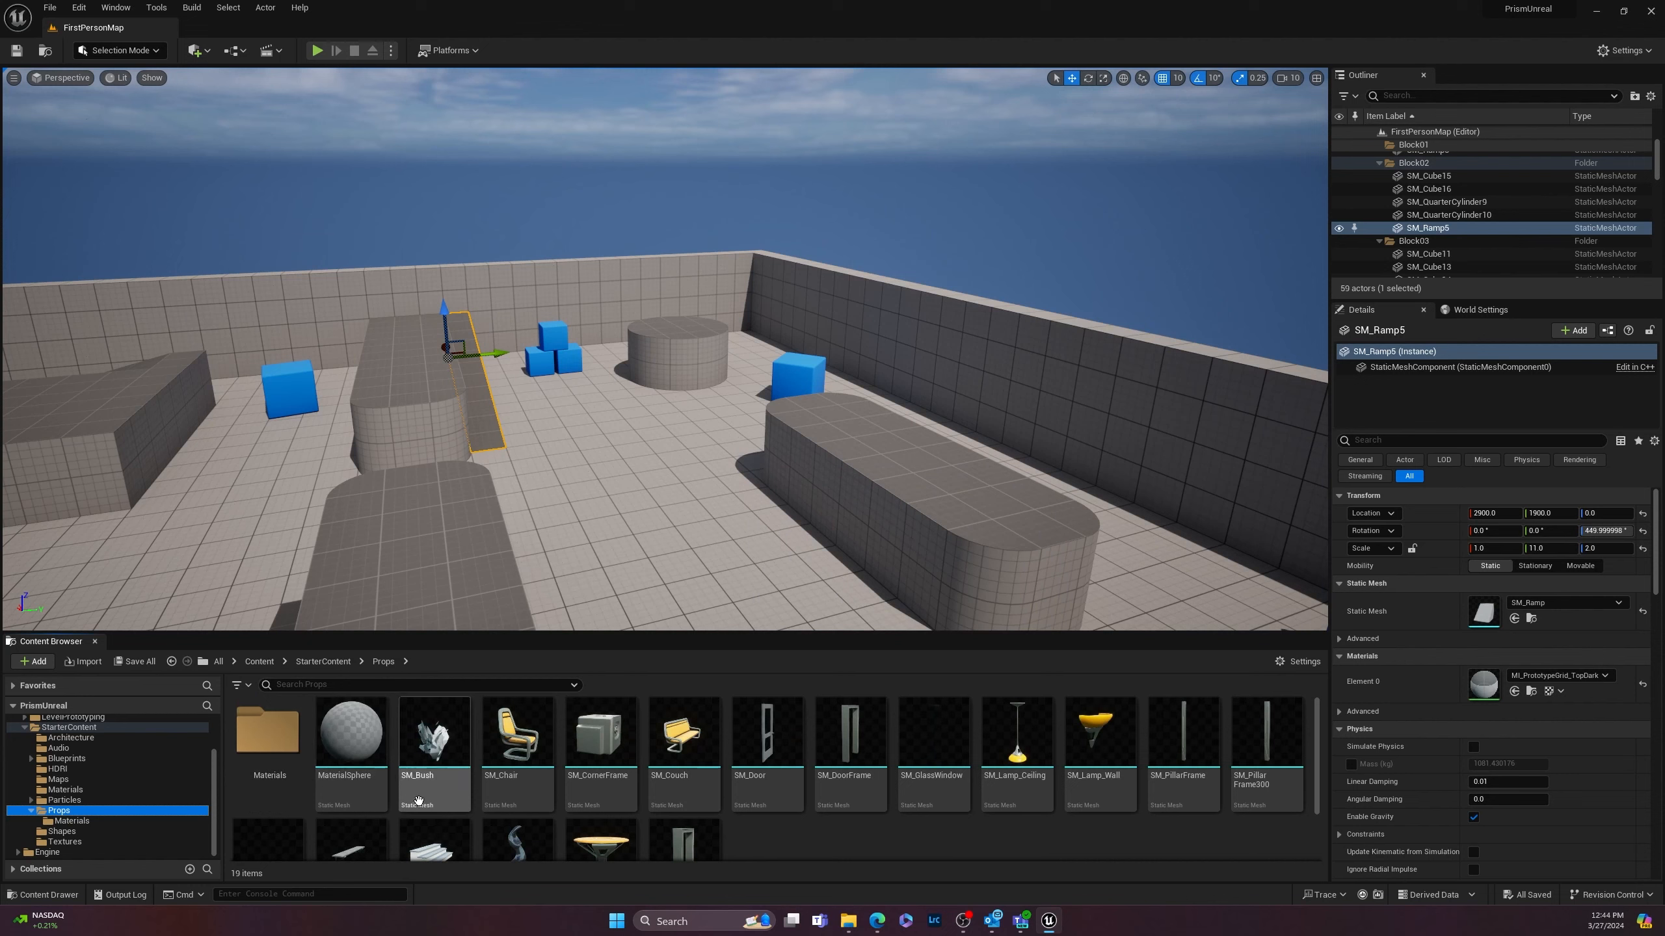
scroll(419, 800, "down", 2)
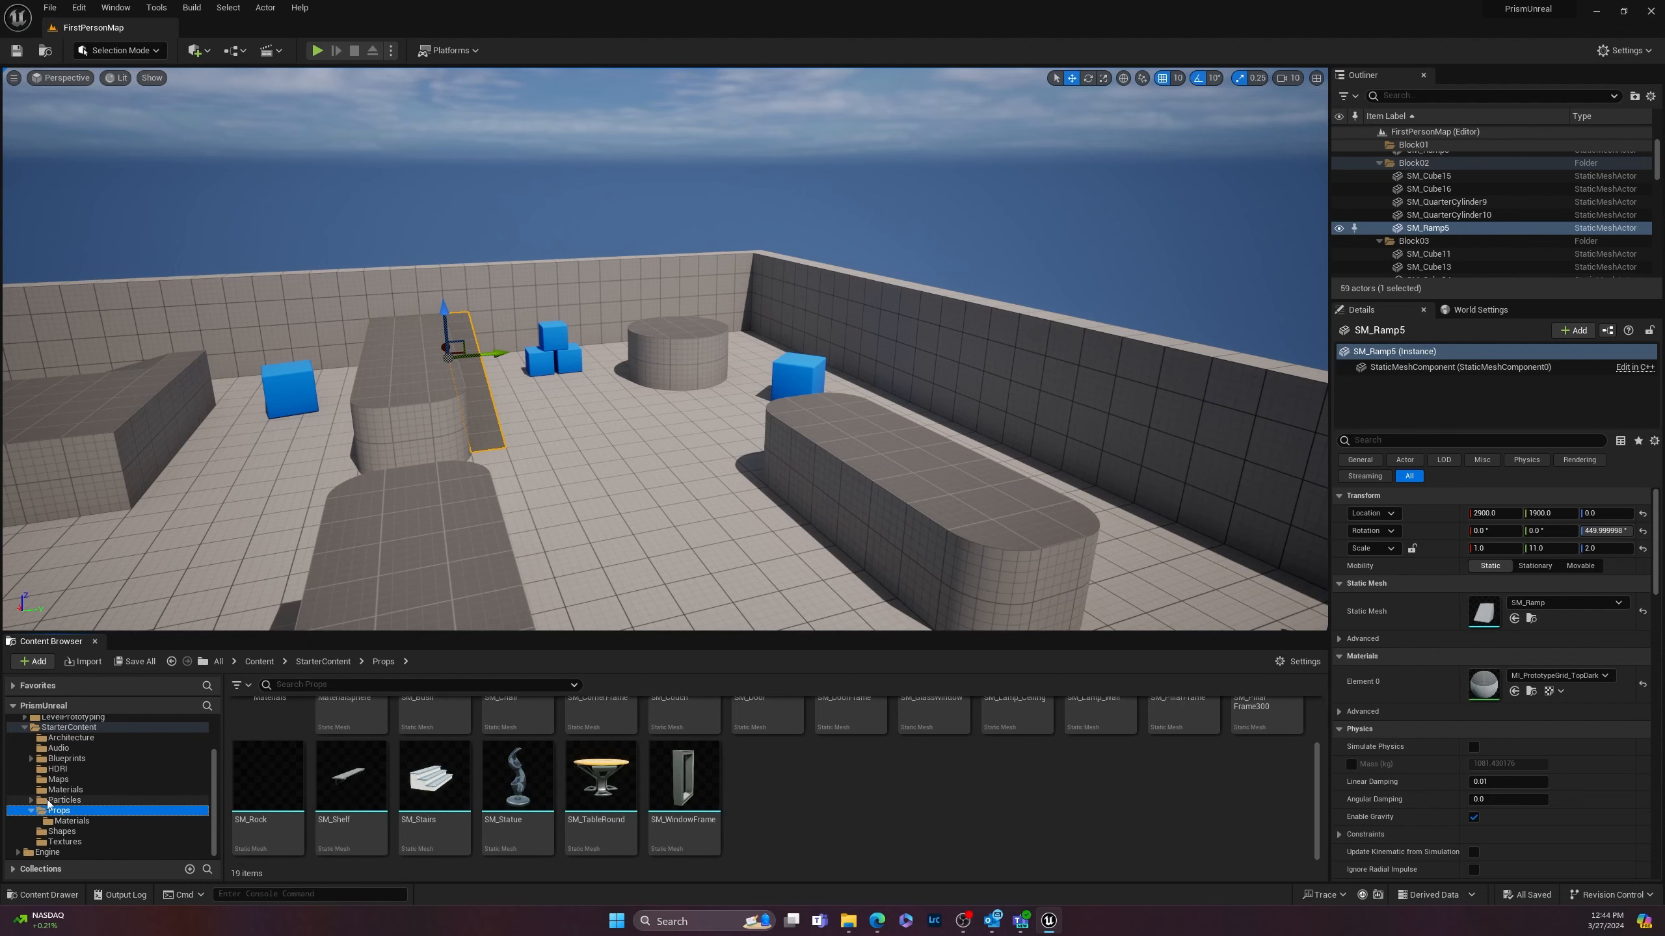
Step: Place the P_Explosion particle effect from StarterContent's Particles folder on the open arena floor in front of the round block
left_click(49, 801)
left_click(419, 734)
left_click_drag(419, 734, 672, 401)
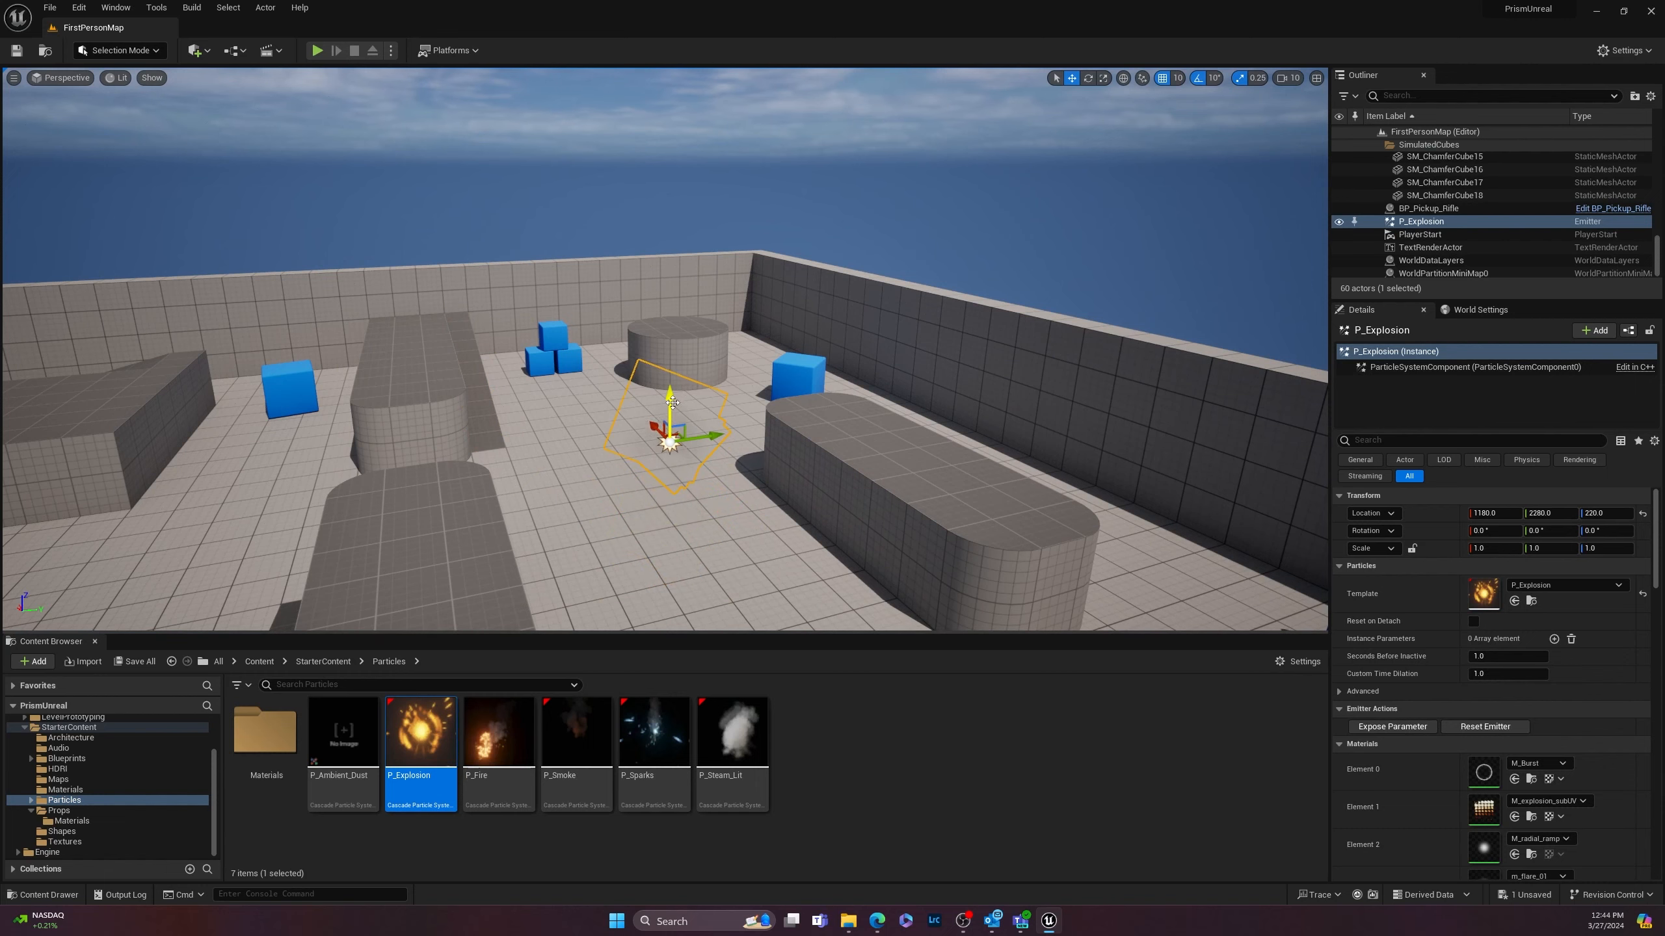
Step: Place P_Fire at the blue cube near the side wall and P_Steam_Lit in front of the stacked cubes, dismissing the calendar reminder
scroll(675, 537, "up", 1)
middle_click_drag(742, 532, 772, 496)
left_click_drag(472, 726, 644, 564)
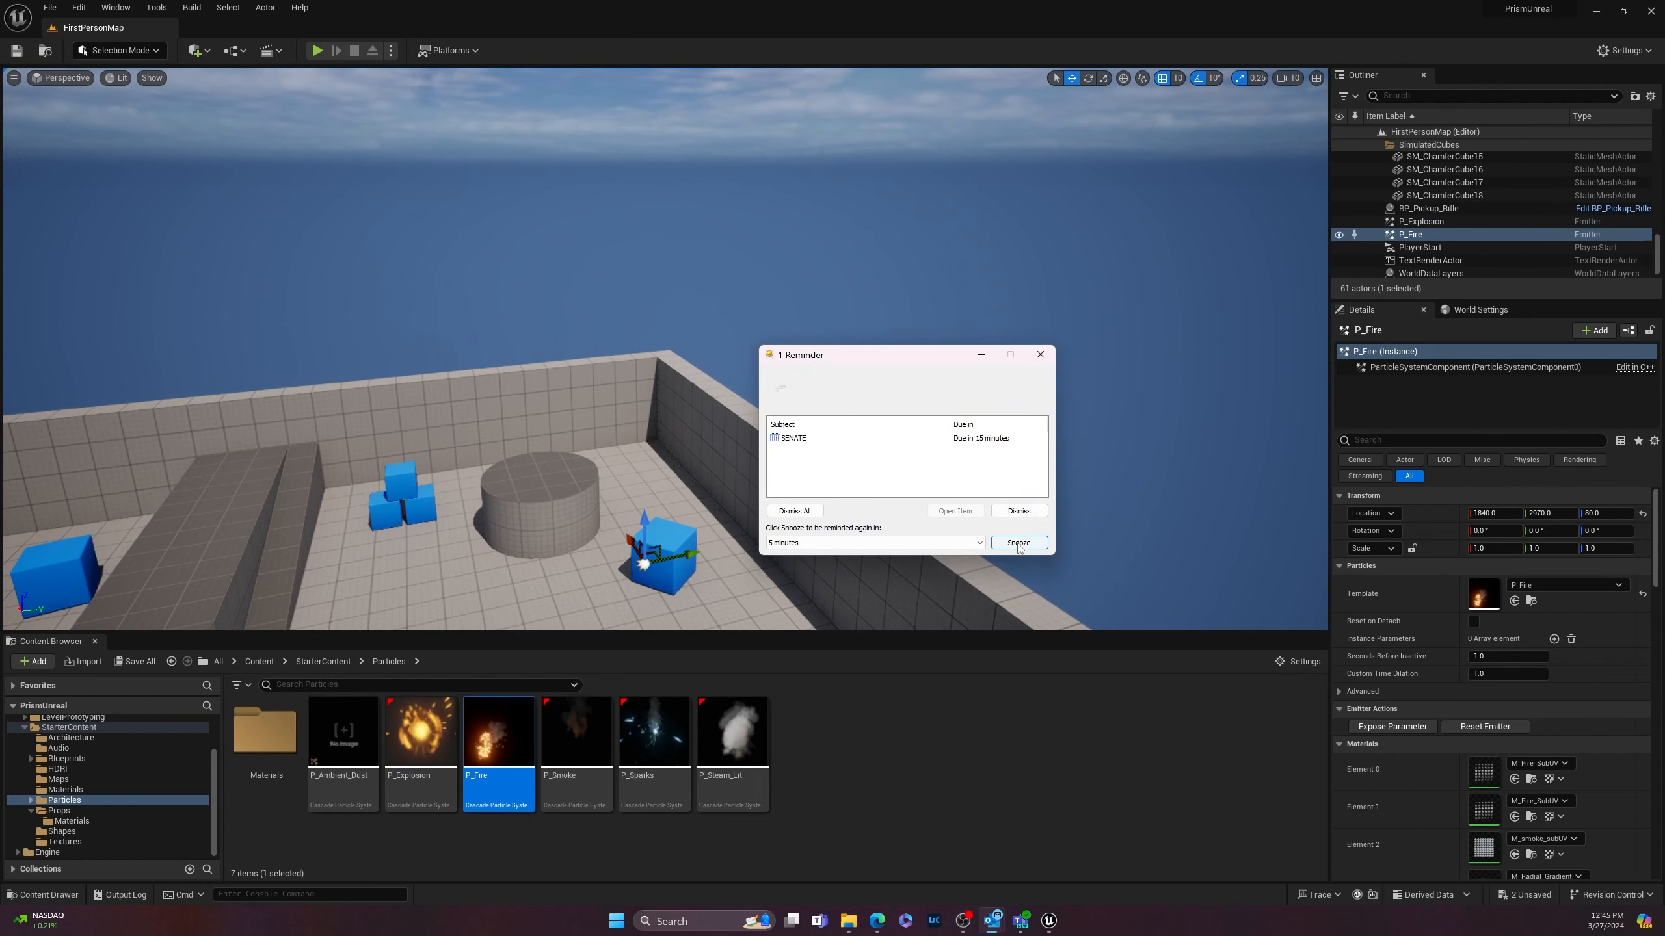
left_click(1041, 356)
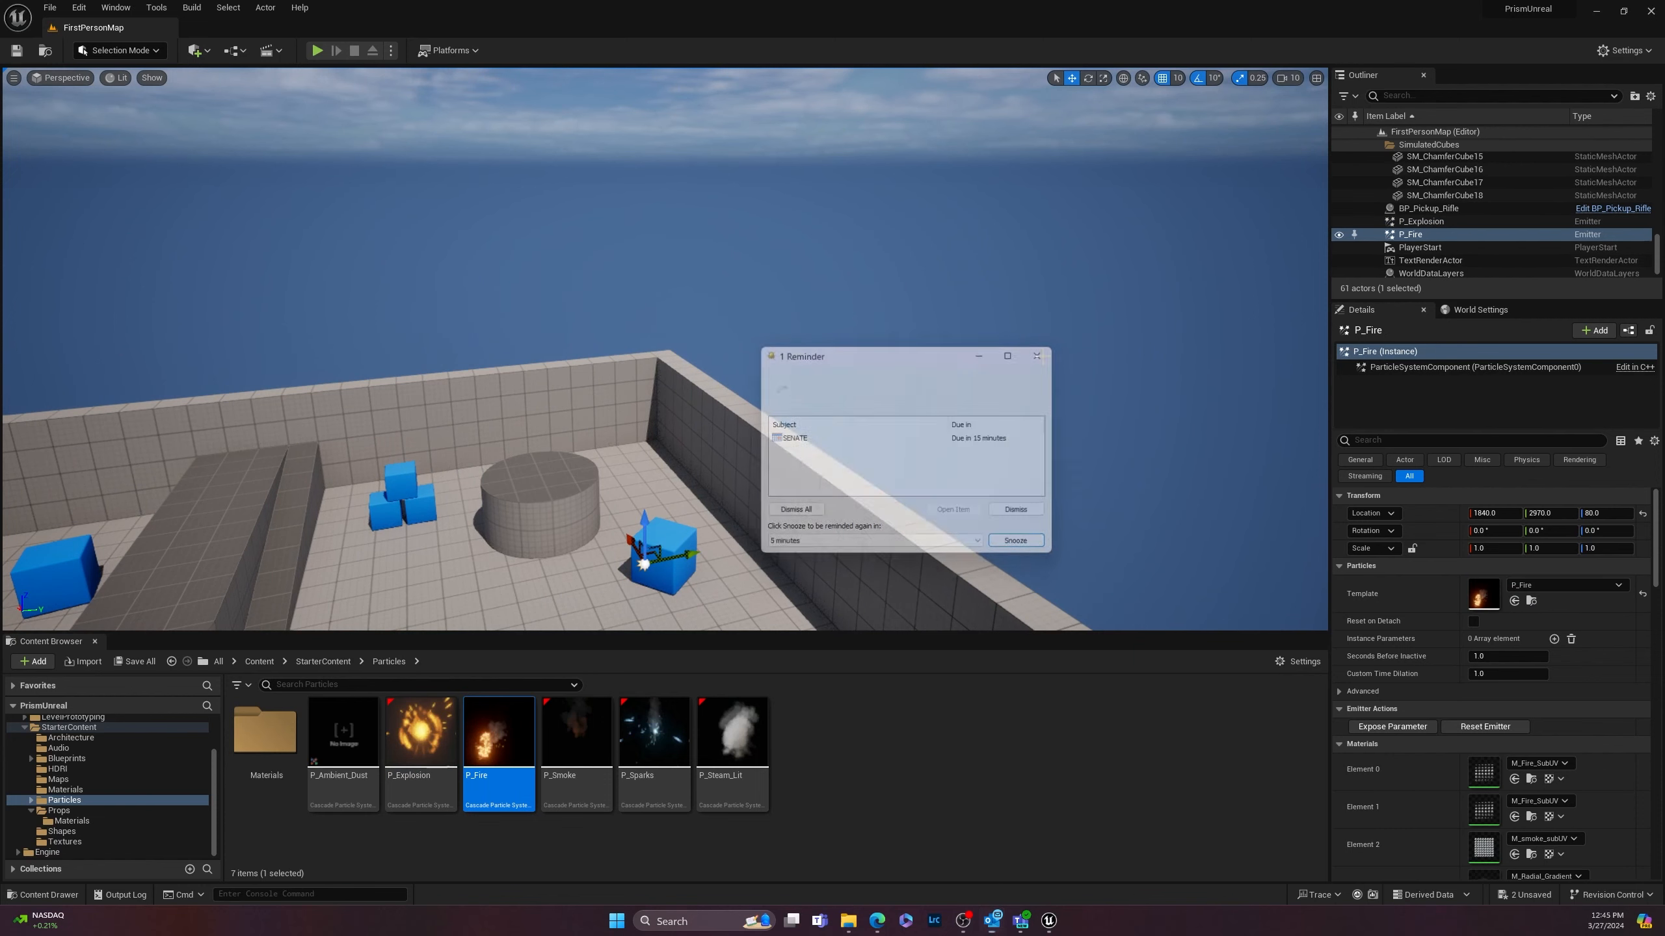
mouse_move(652, 540)
middle_mouse_down()
mouse_move(525, 576)
mouse_move(652, 540)
middle_mouse_up()
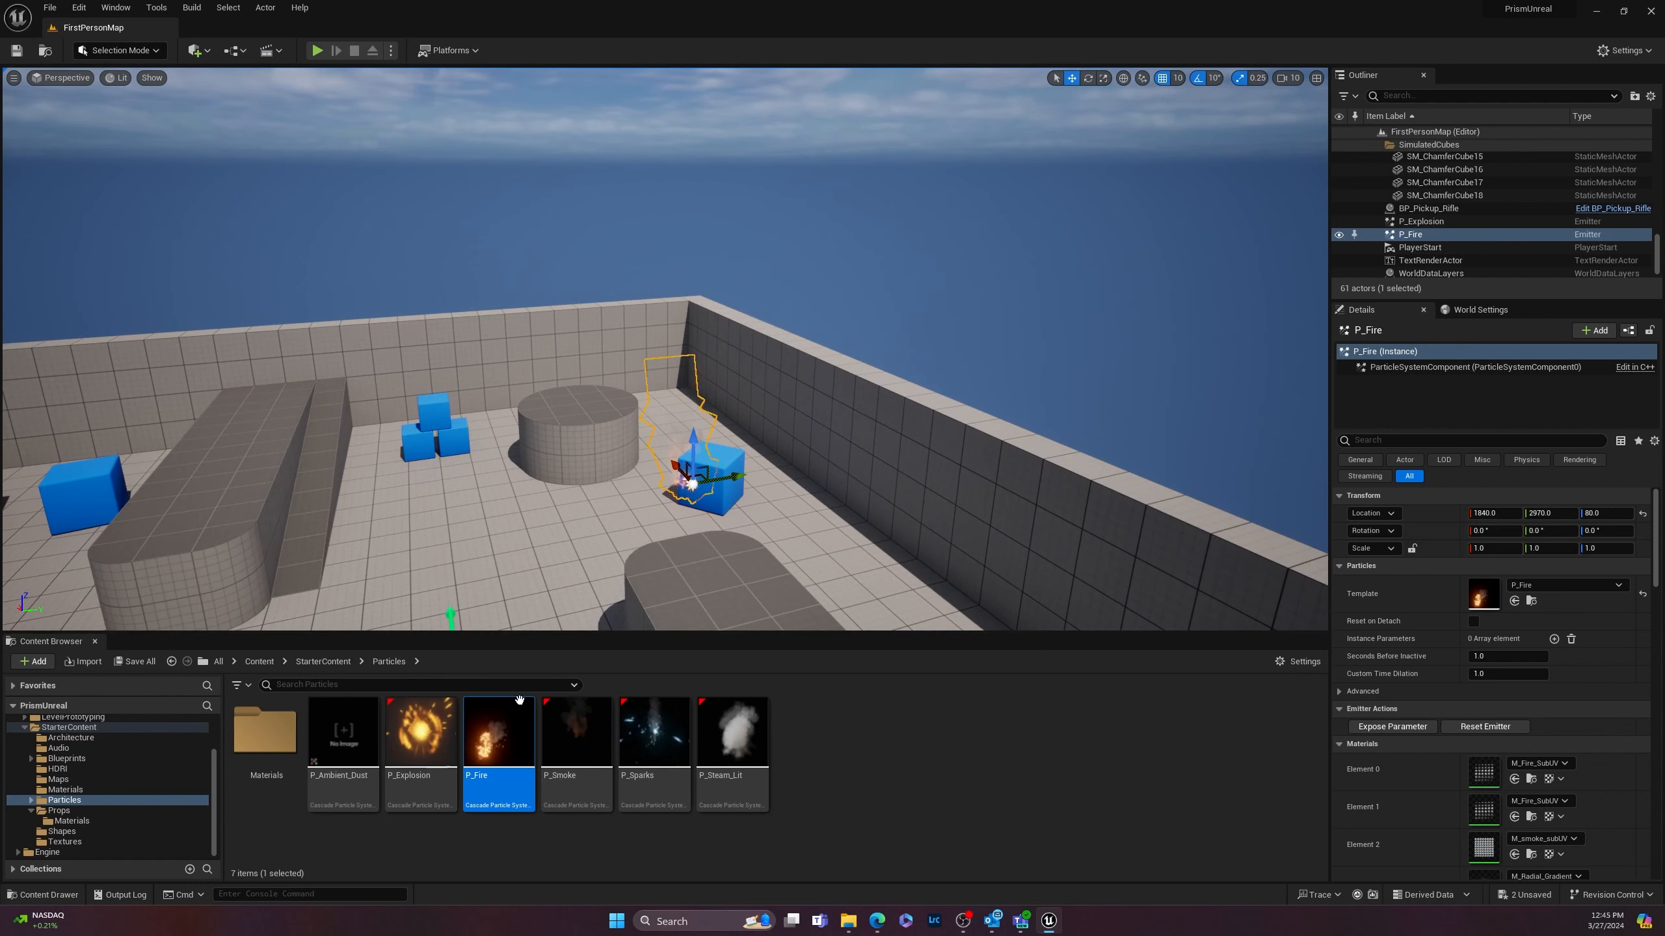
left_click_drag(756, 725, 459, 525)
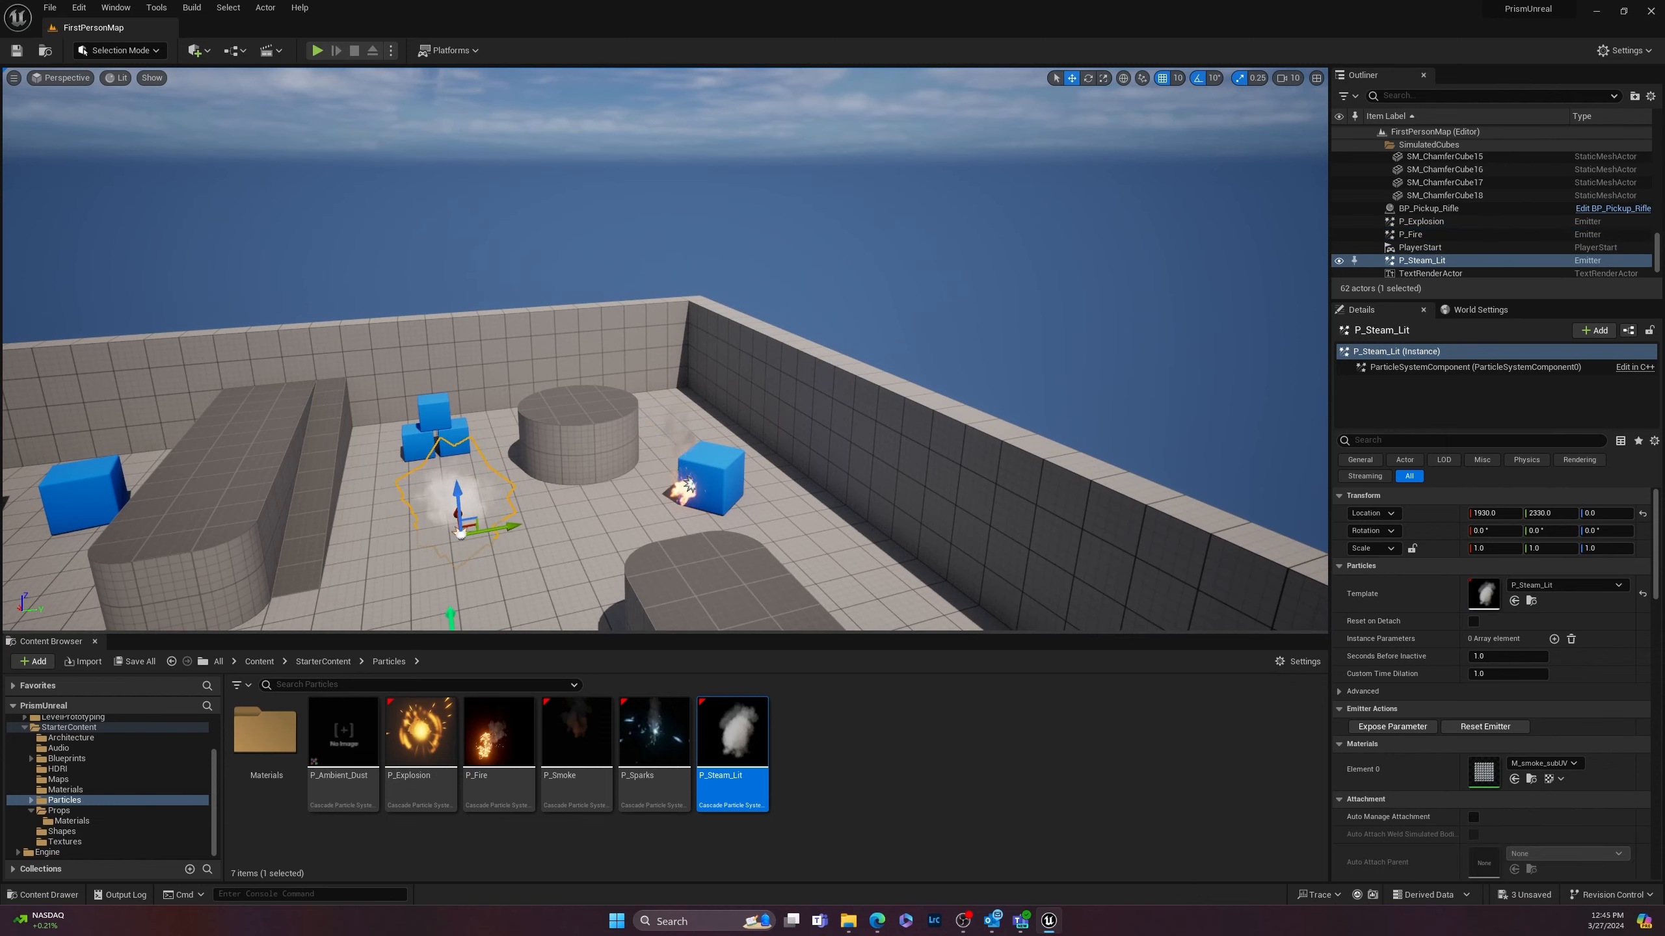
Step: Apply the M_explosion_subUV material from the Particles Materials folder to the large rectangular block SM_Cube4
middle_click_drag(459, 525, 328, 541)
double_click(282, 735)
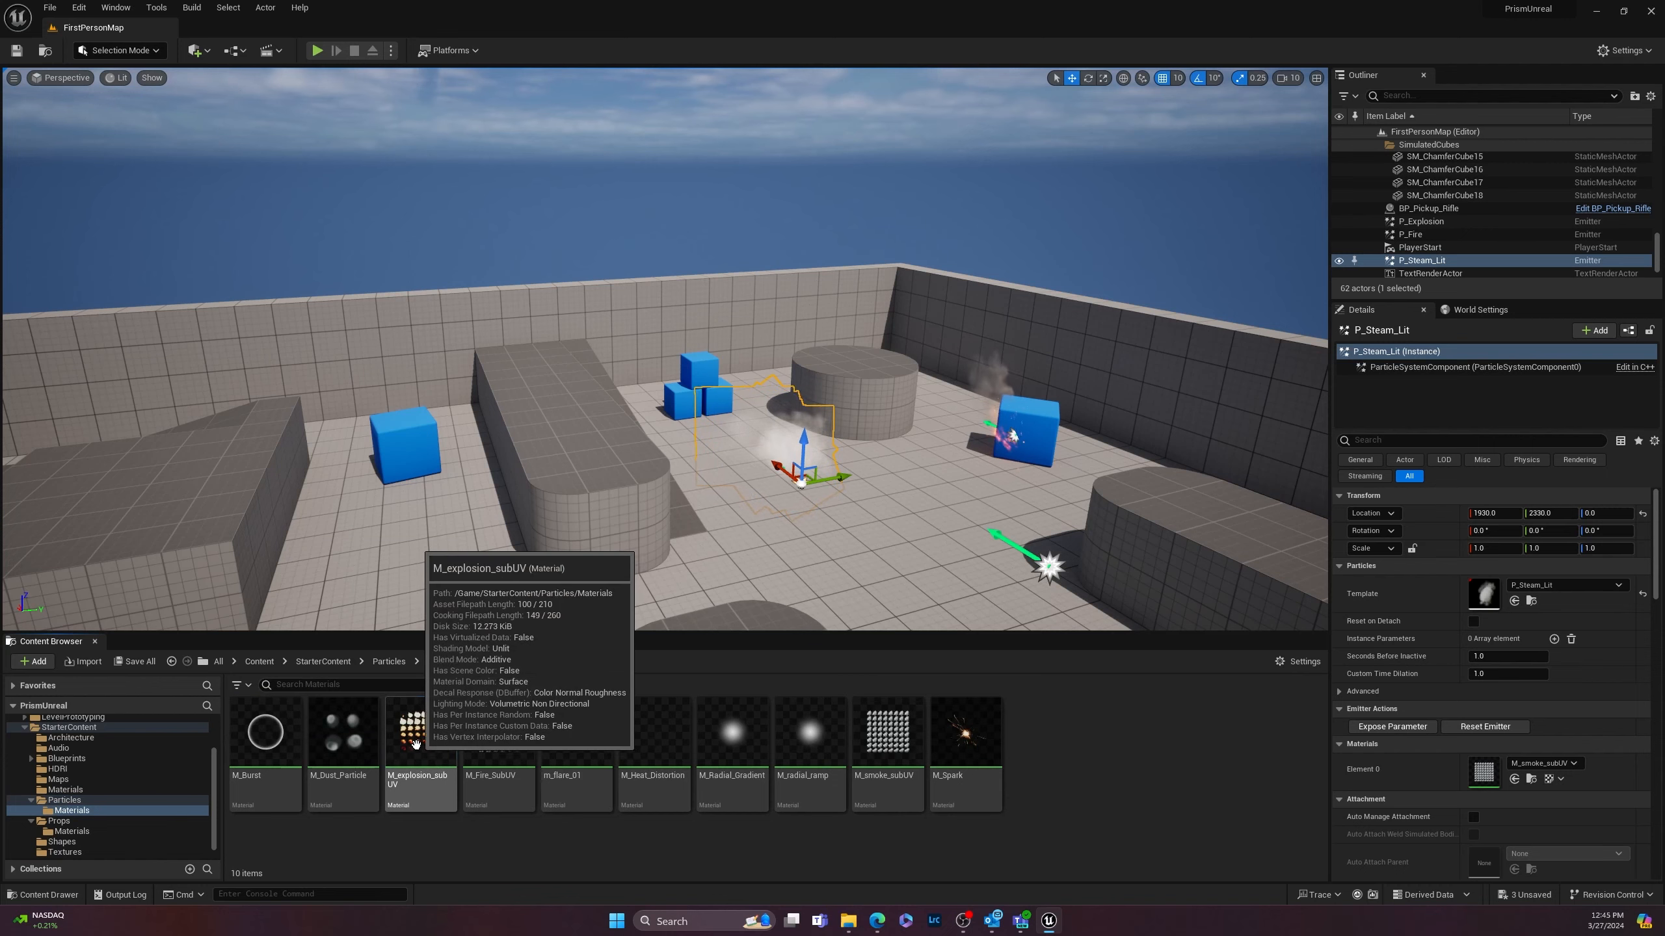
left_click_drag(415, 744, 210, 544)
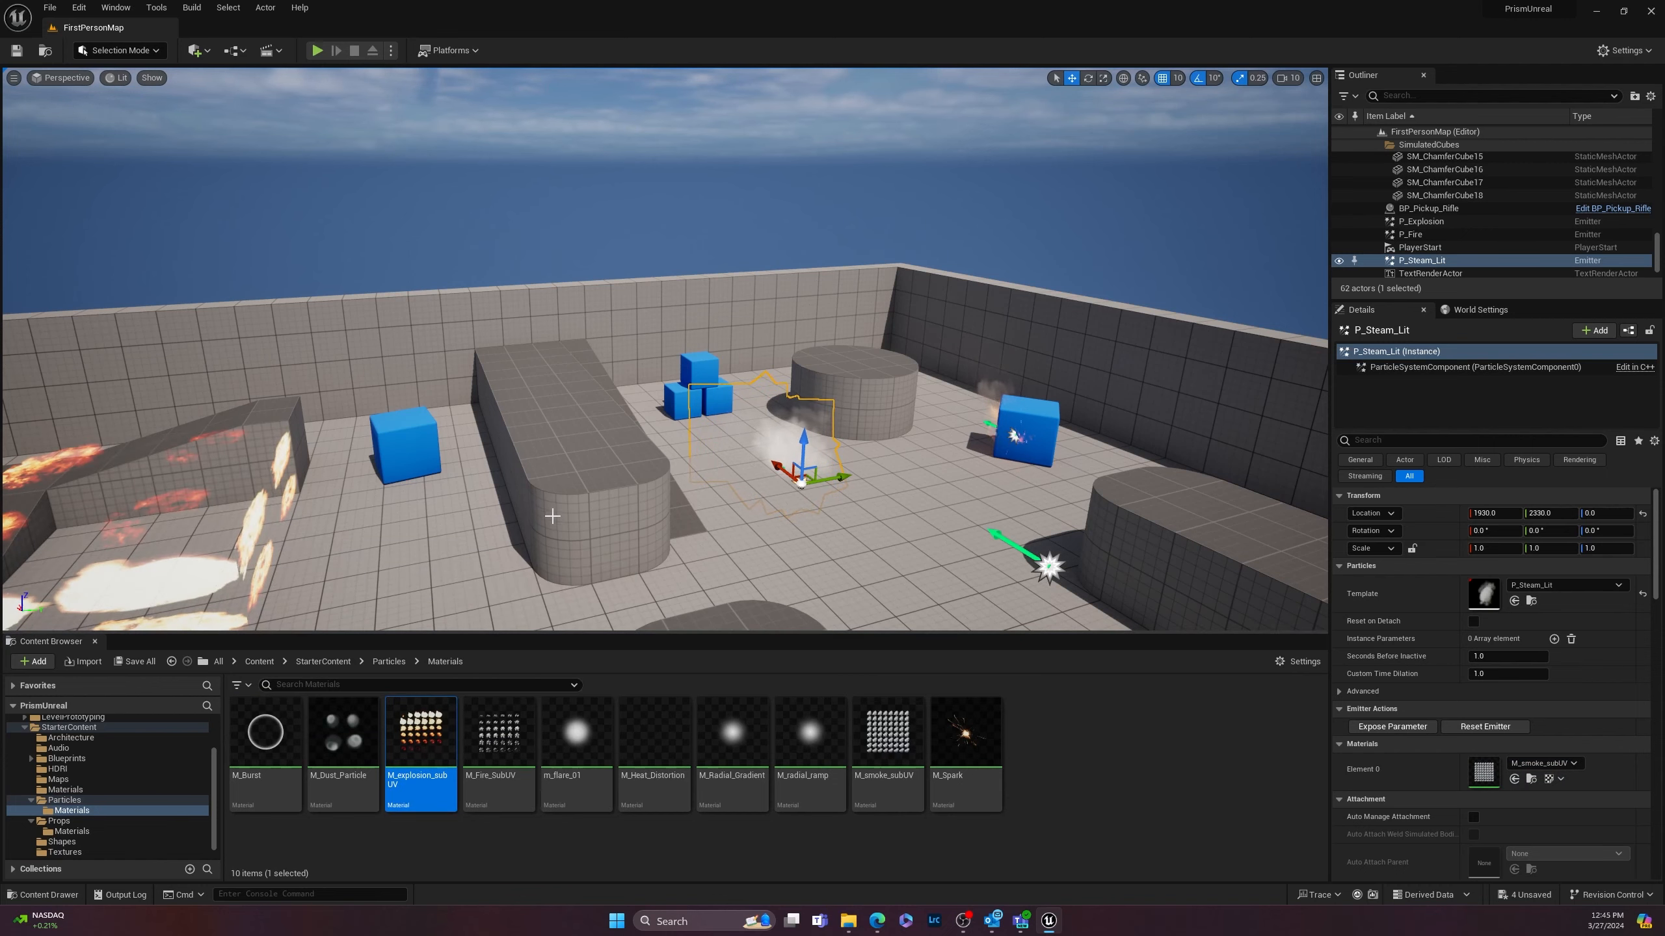
right_click_drag(553, 516, 367, 504)
Step: Select the block with the explosion material and force delete the M_explosion_subUV asset
left_click(618, 340)
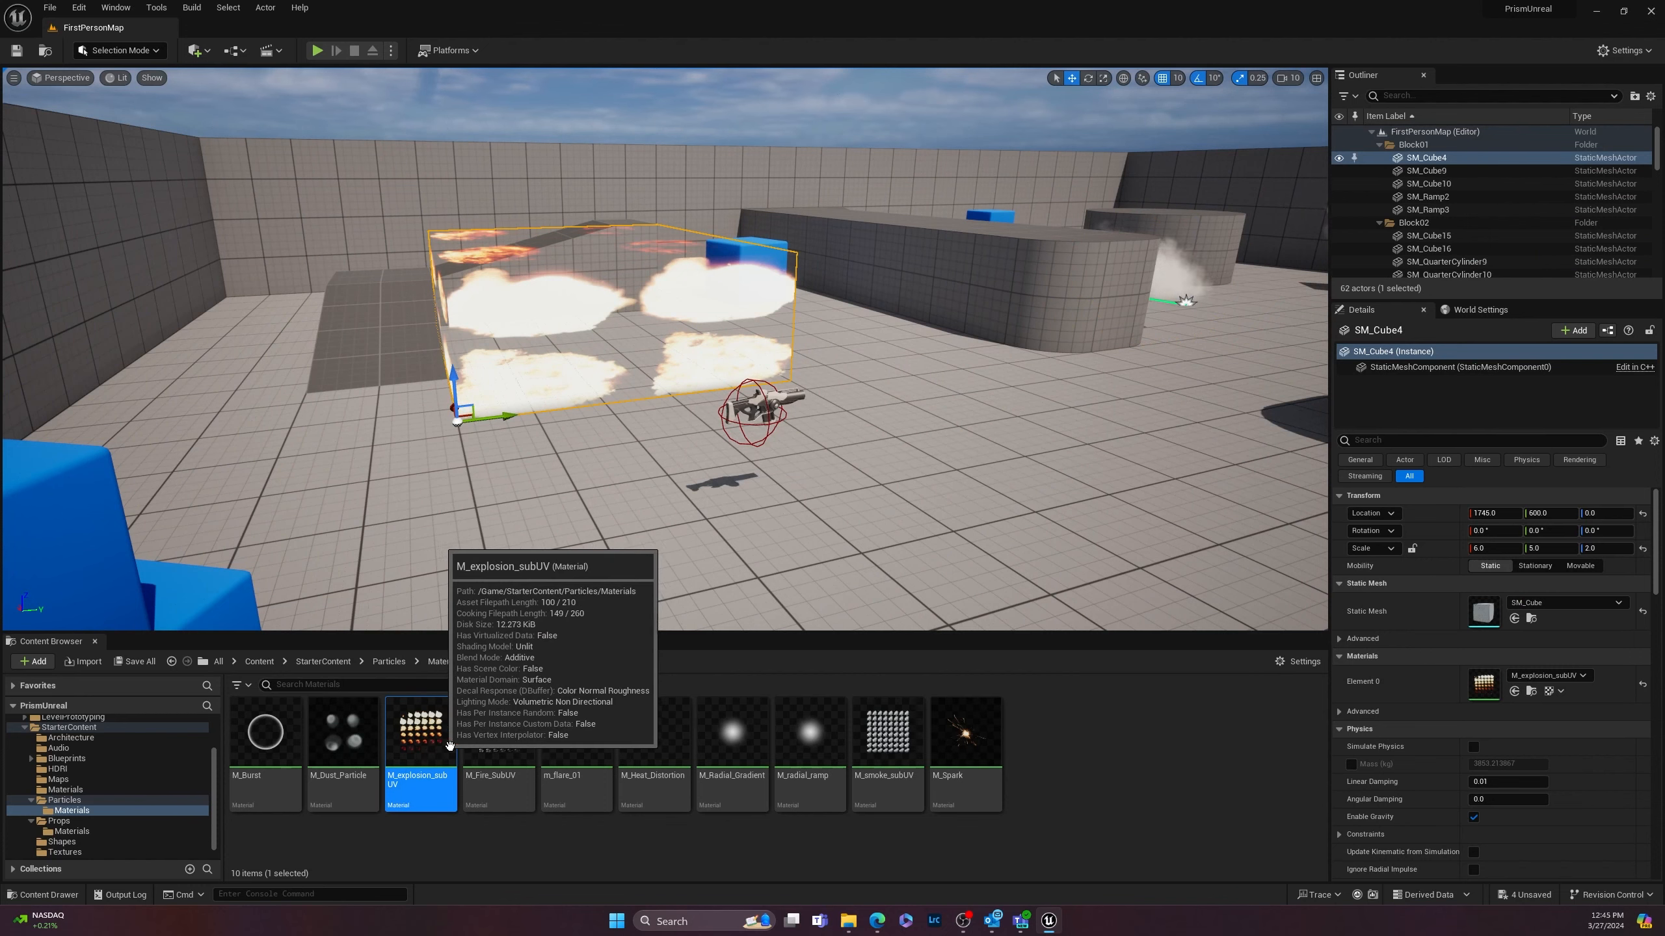
key("Delete")
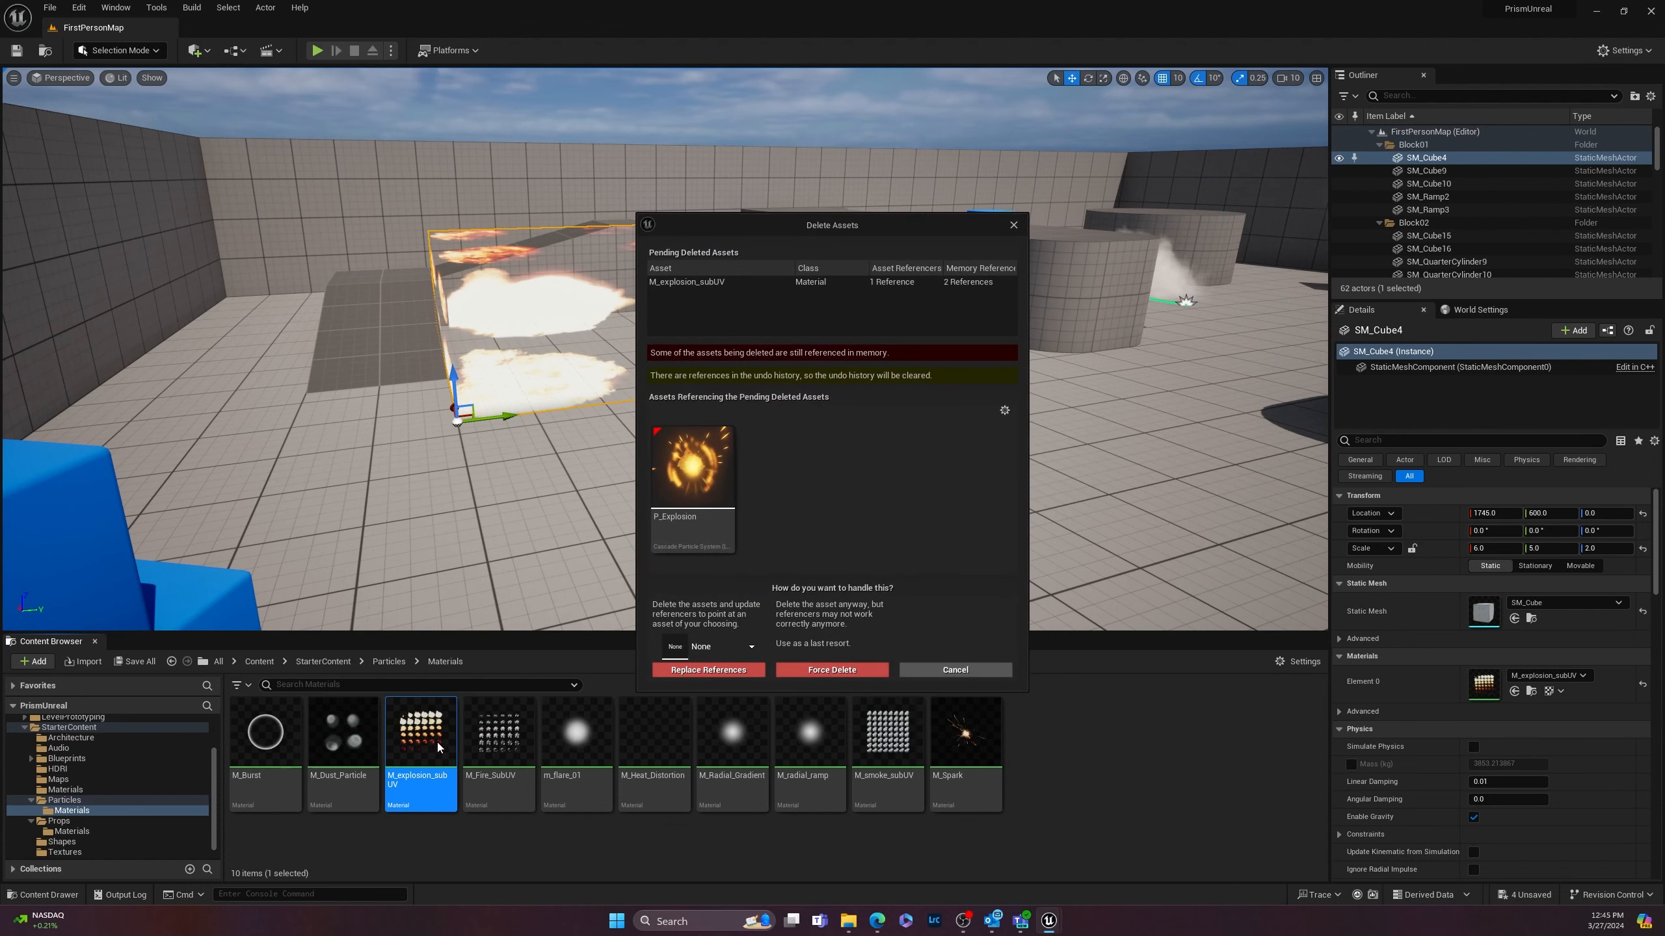
left_click(831, 669)
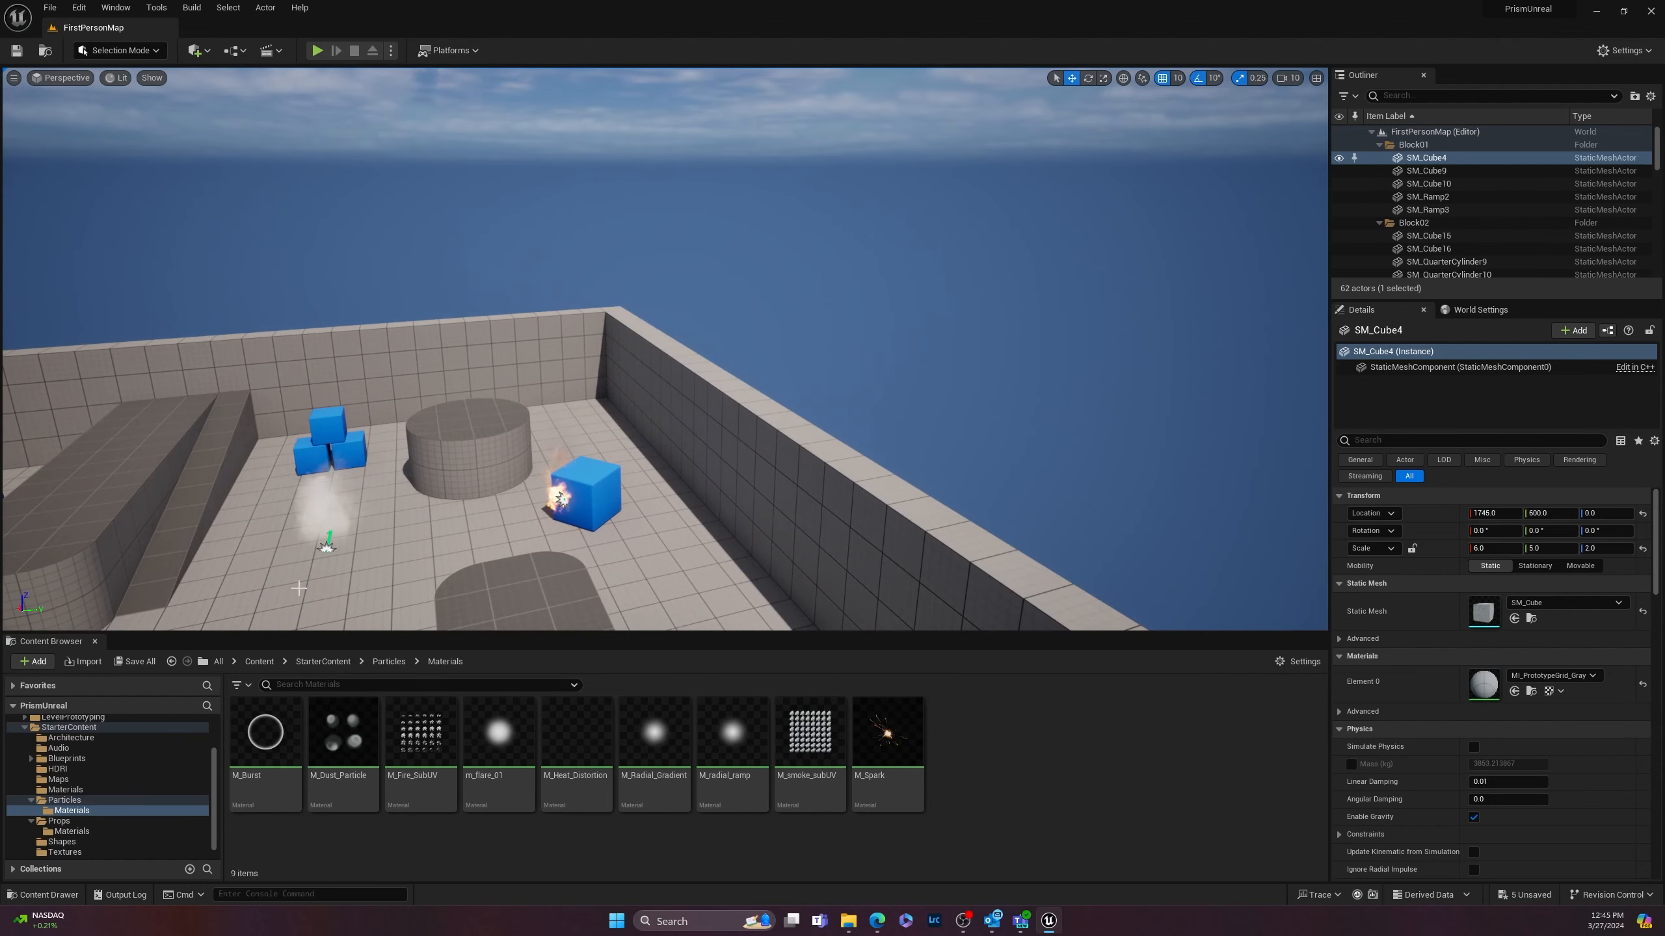
Step: Delete the steam emitter by the stacked cubes and the fire emitter at the blue cube from the level
left_click(326, 545)
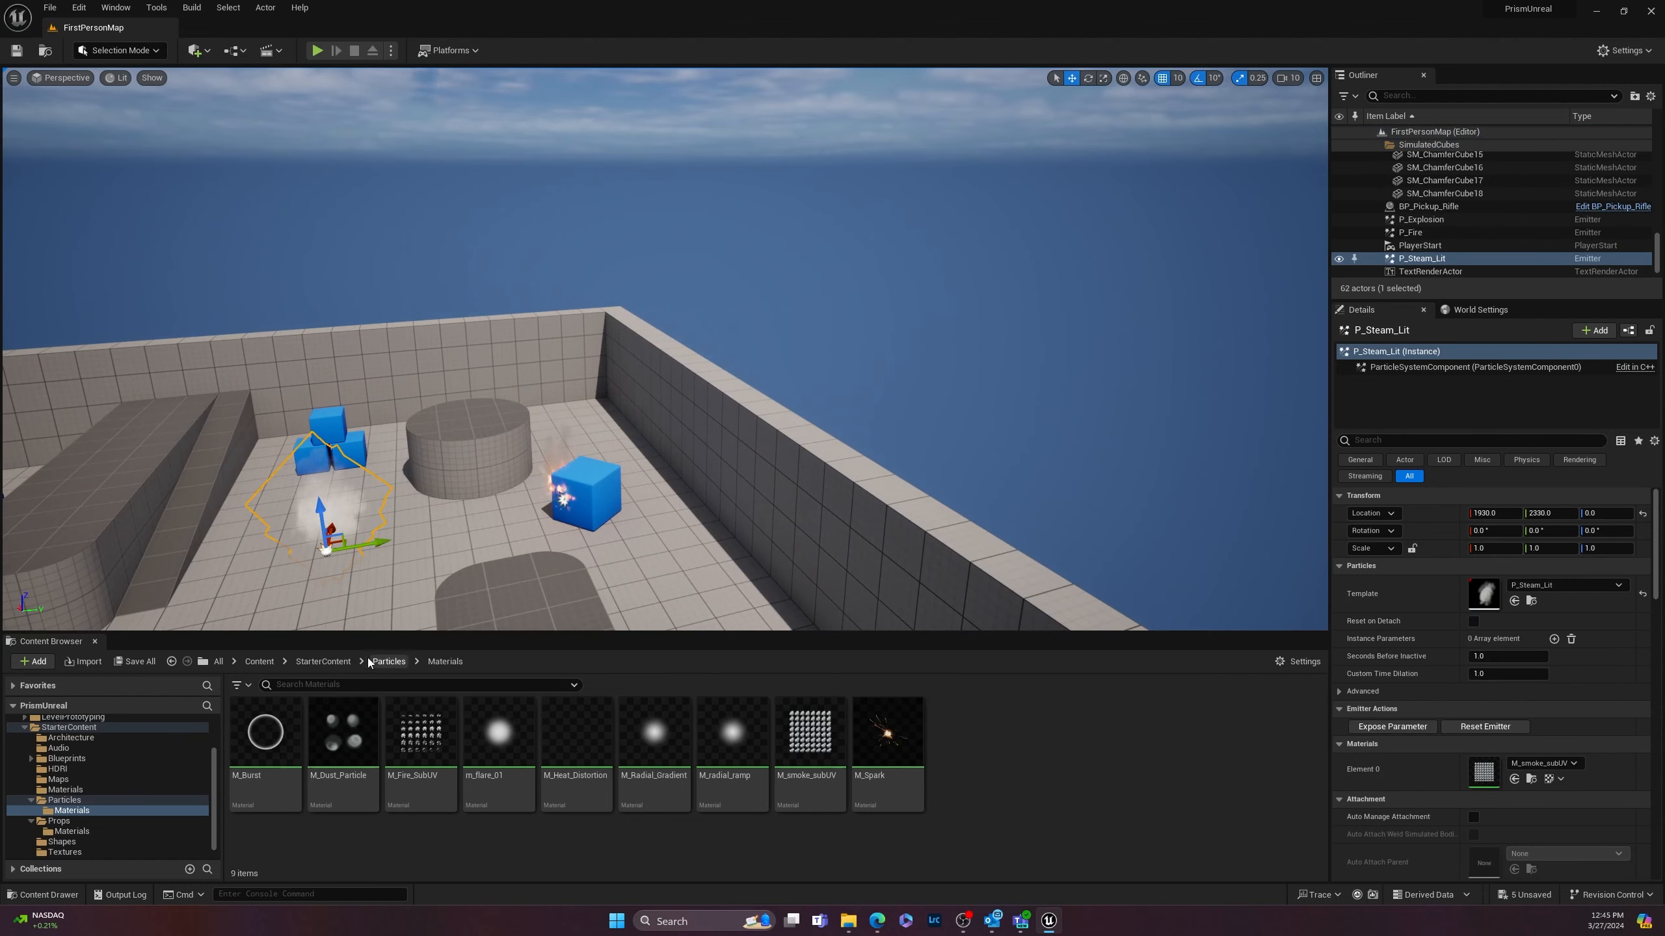
key("Delete")
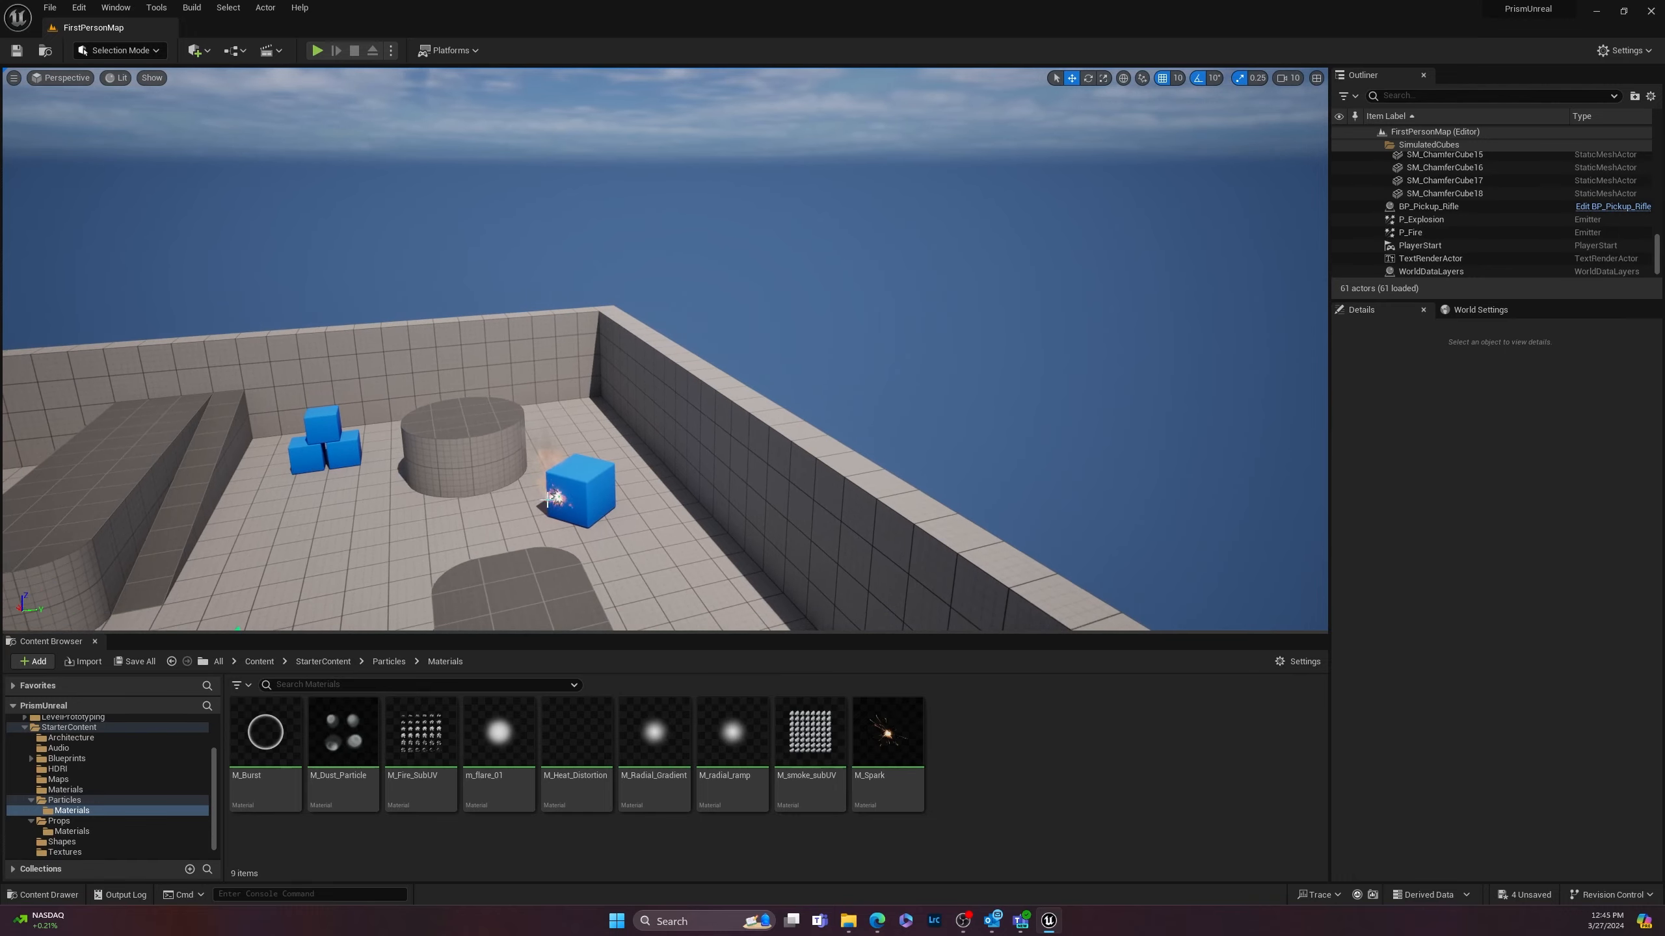
left_click(557, 497)
key("Delete")
Step: View the whole arena, look through the actors in the Outliner, and examine the World Settings and the available editor windows
right_click_drag(669, 547, 741, 565)
scroll(742, 565, "down", 5)
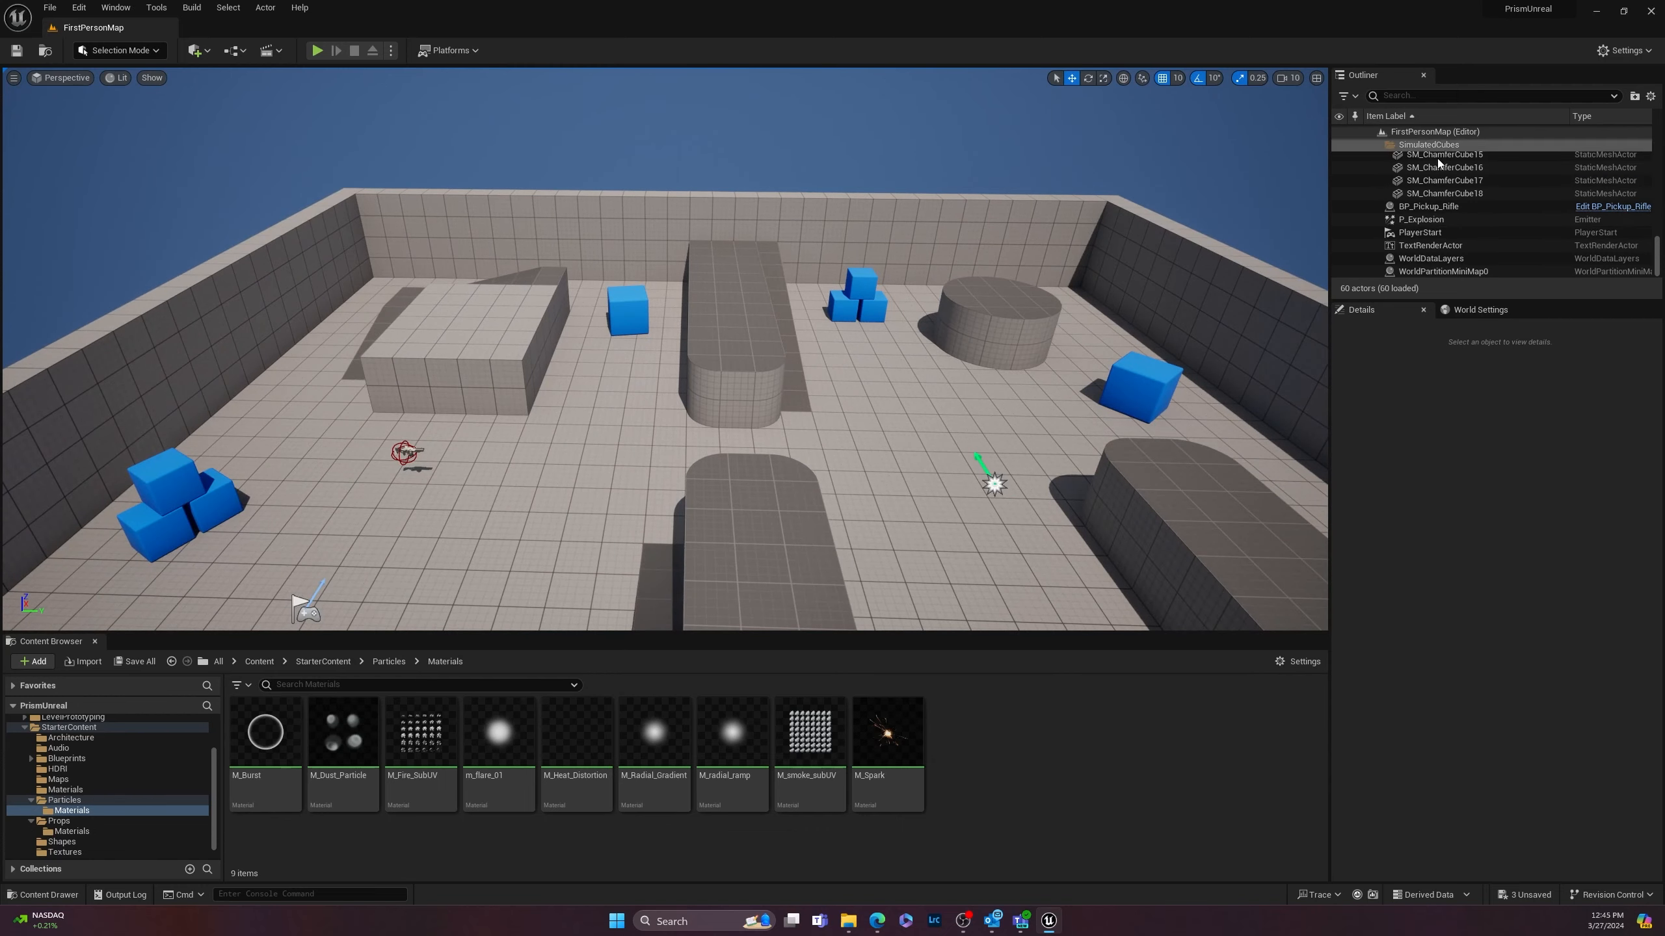
scroll(1442, 217, "up", 2)
scroll(1442, 218, "up", 3)
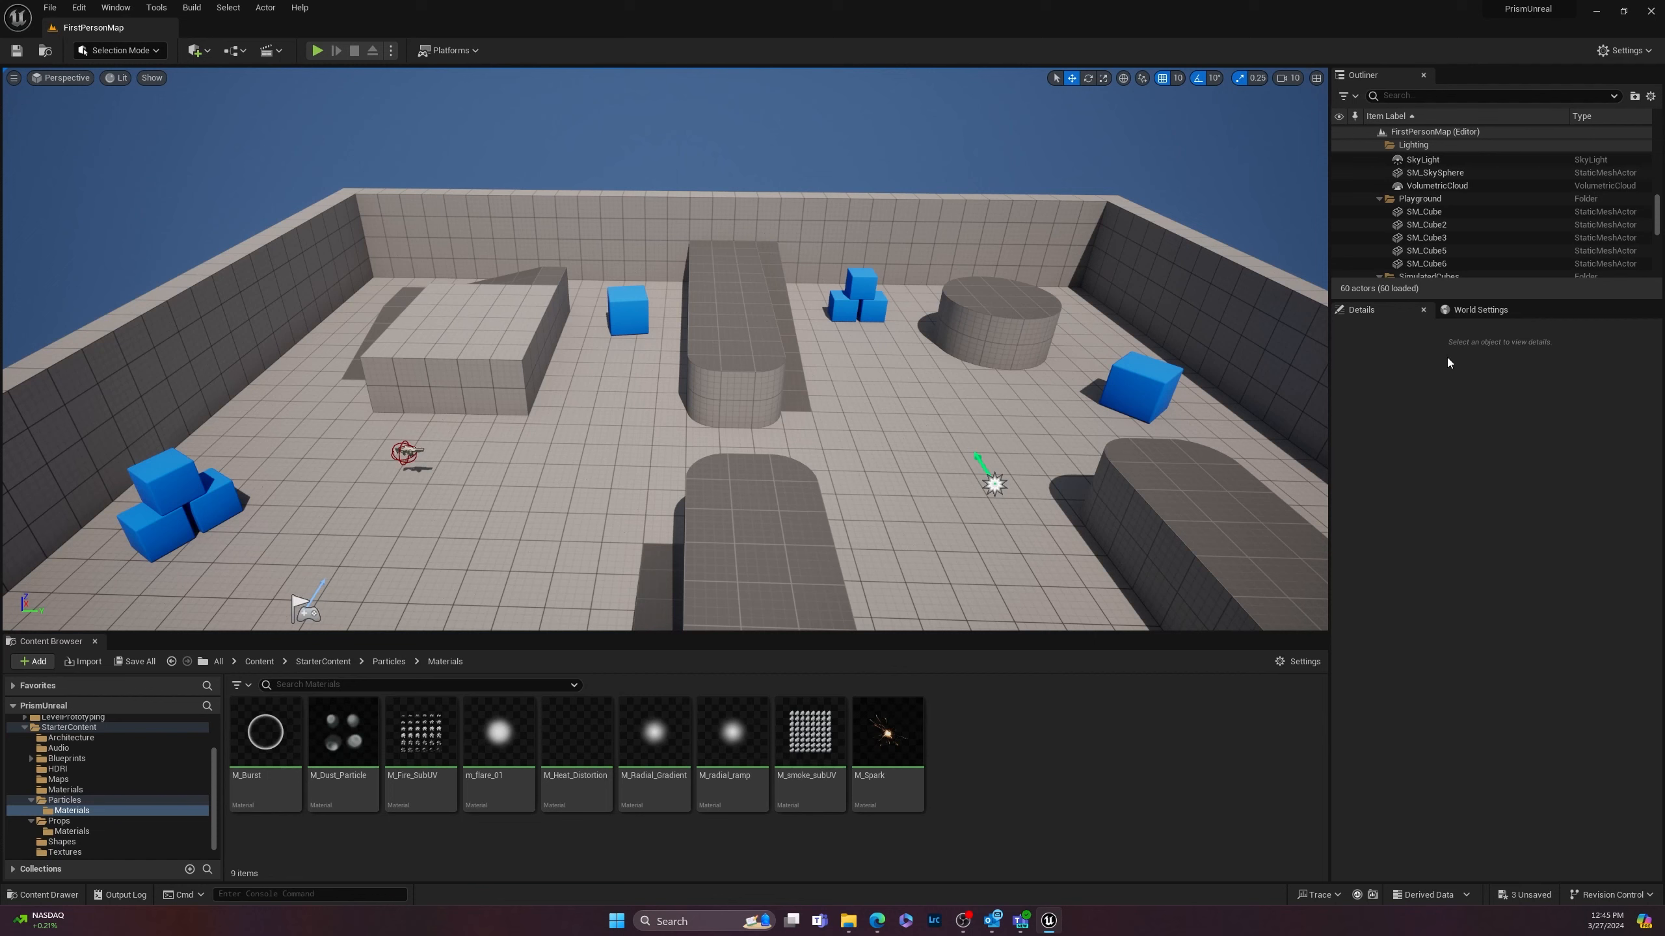
left_click(1483, 311)
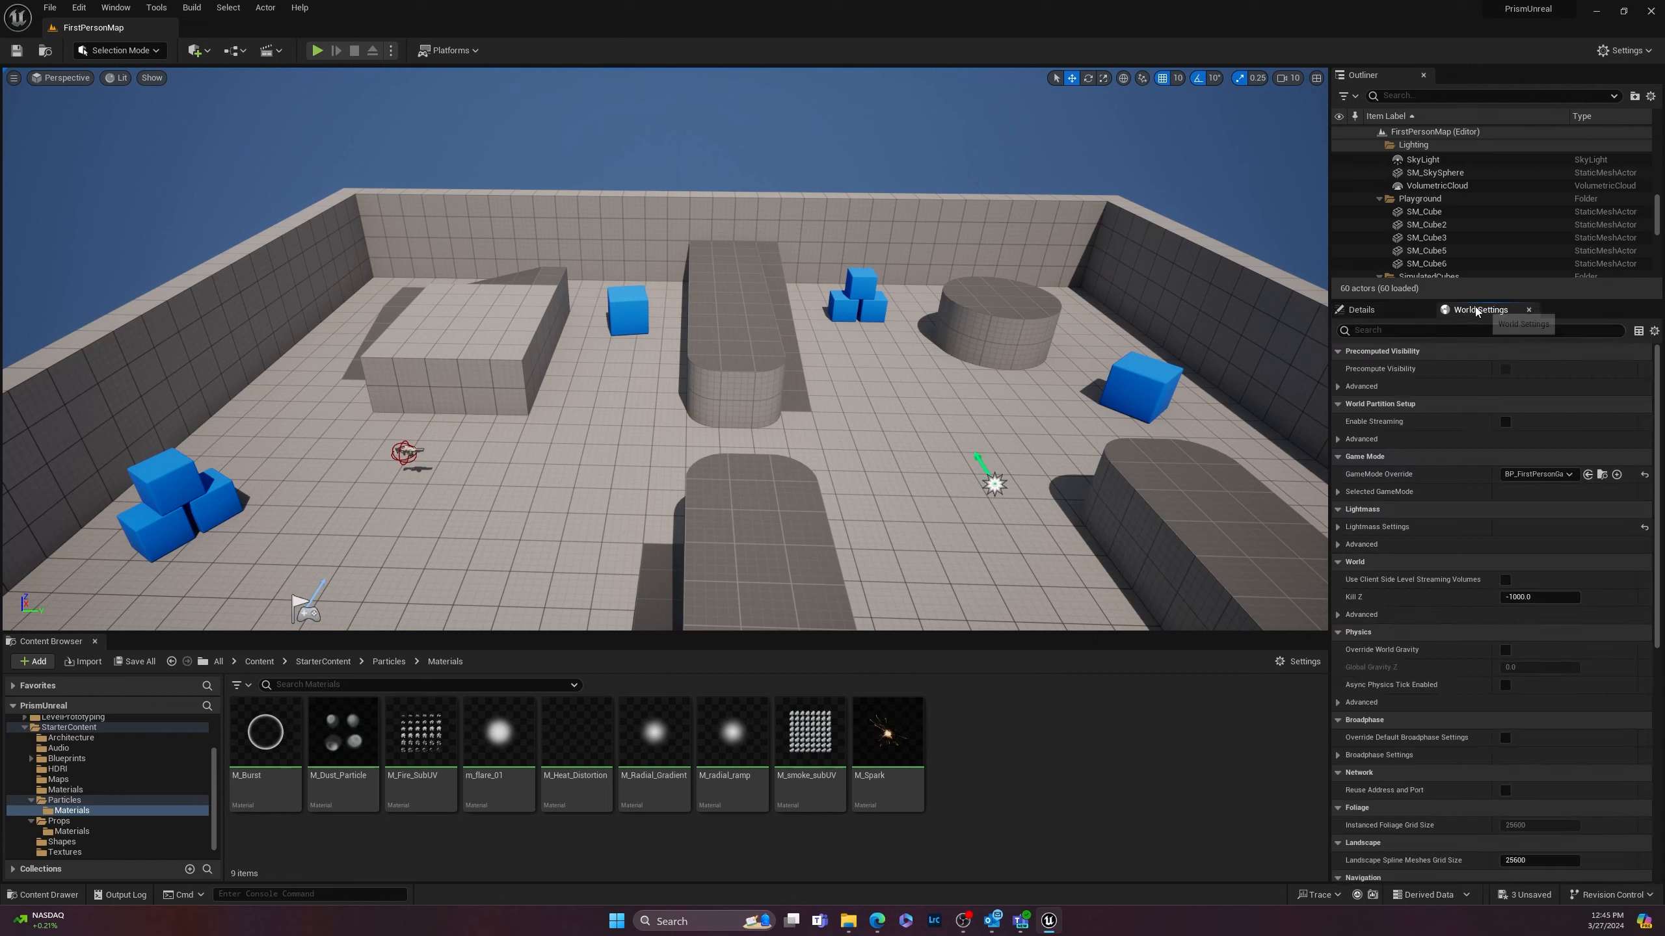
left_click(125, 8)
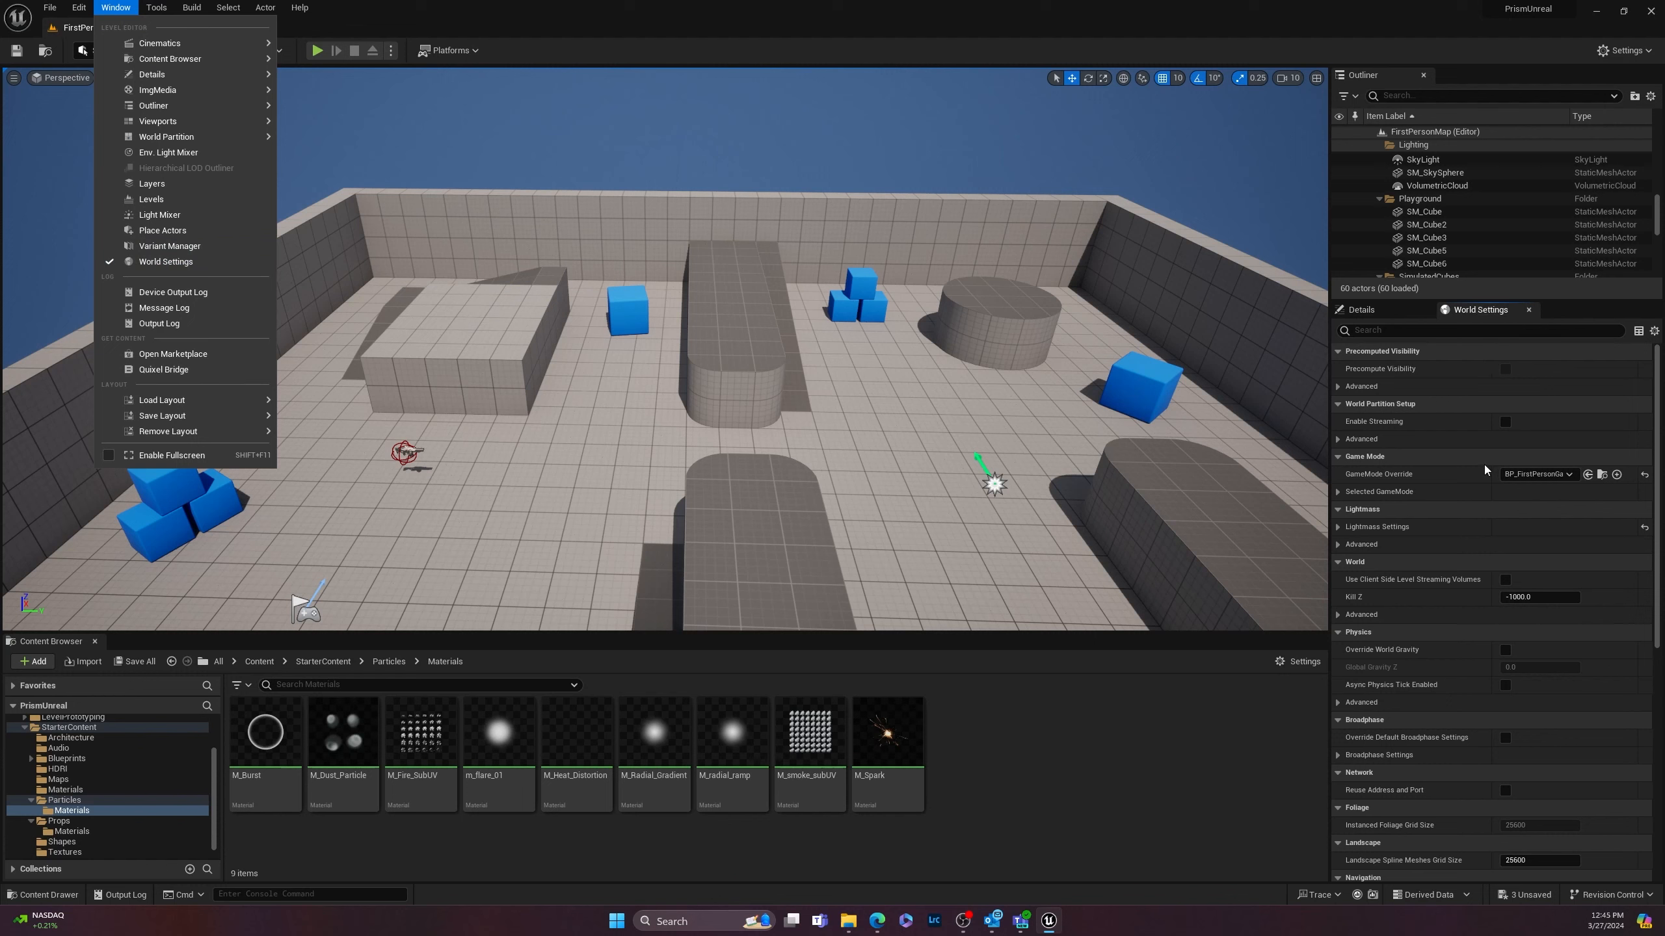
Step: Show the Details of the blue cube SM_ChamferCube5 and view the arena from another side
left_click(1354, 315)
left_click(1150, 361)
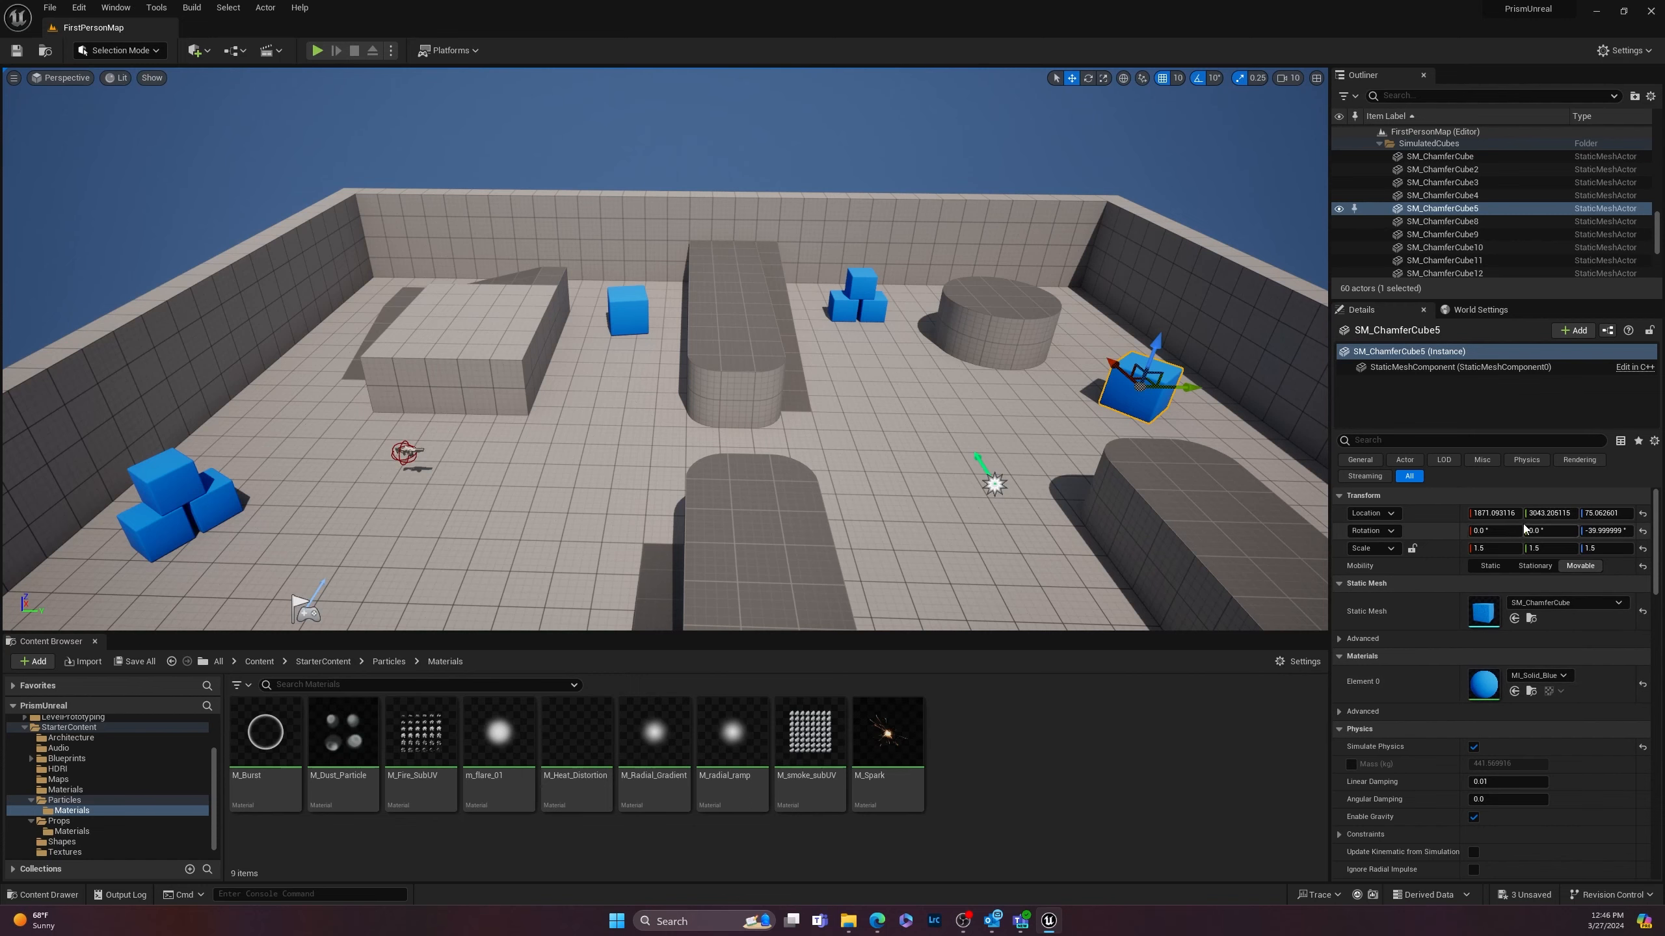
right_click_drag(1025, 430, 865, 366)
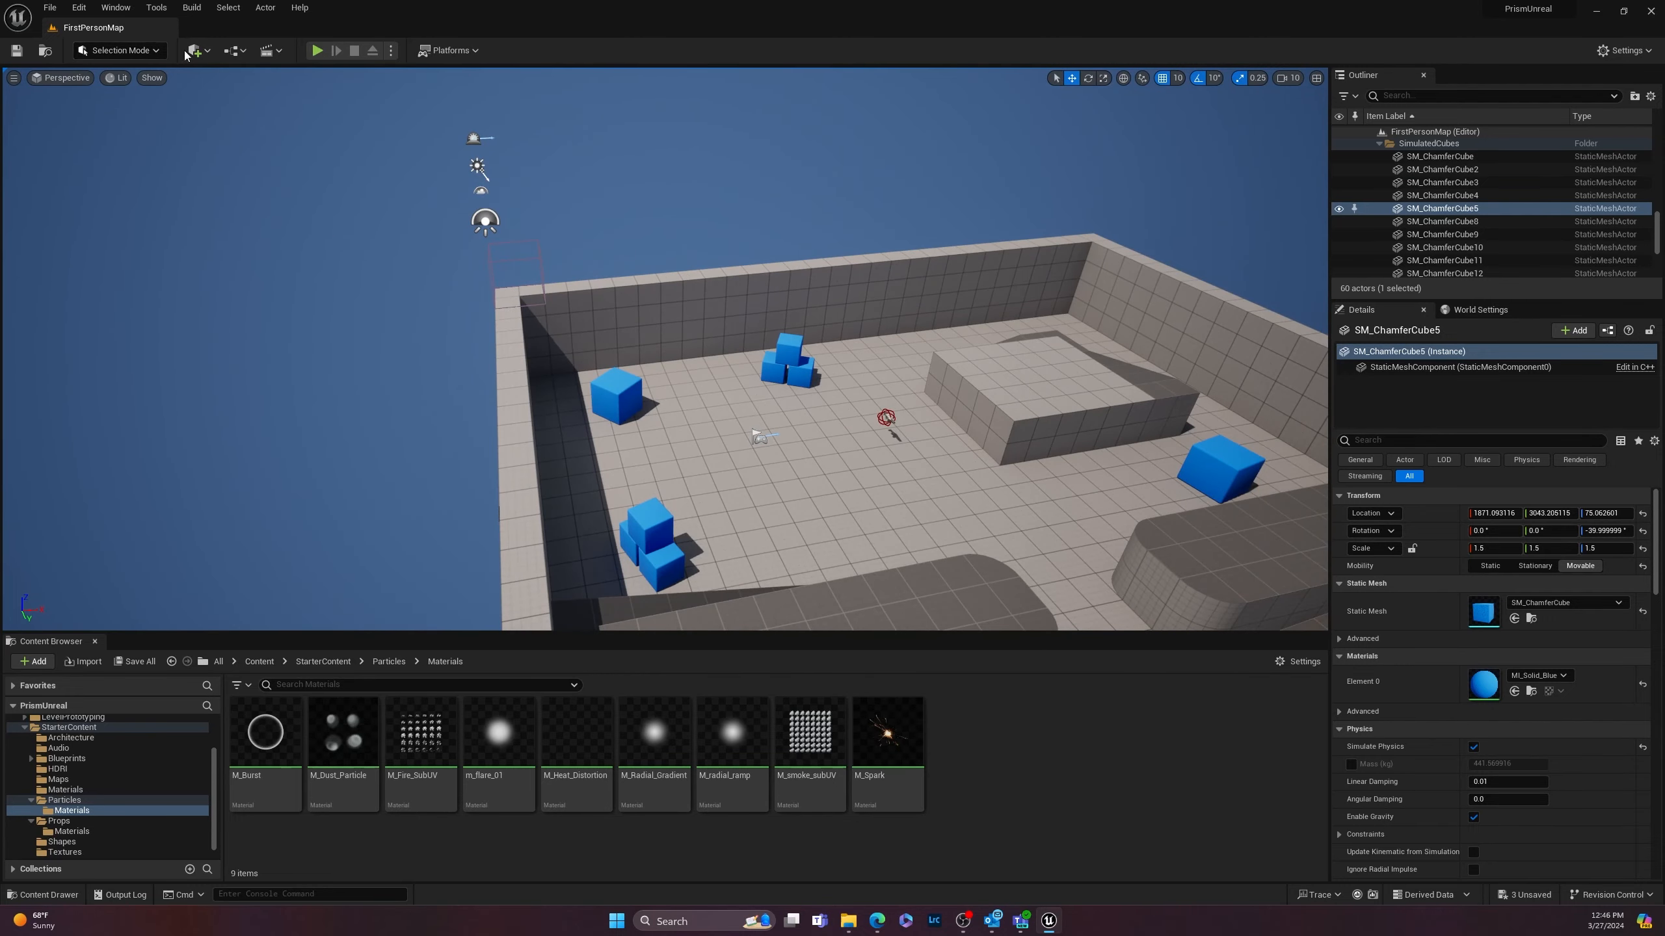
Step: Examine the available editor modes without changing mode, and open the list of content and actors that can be quickly added
left_click(152, 50)
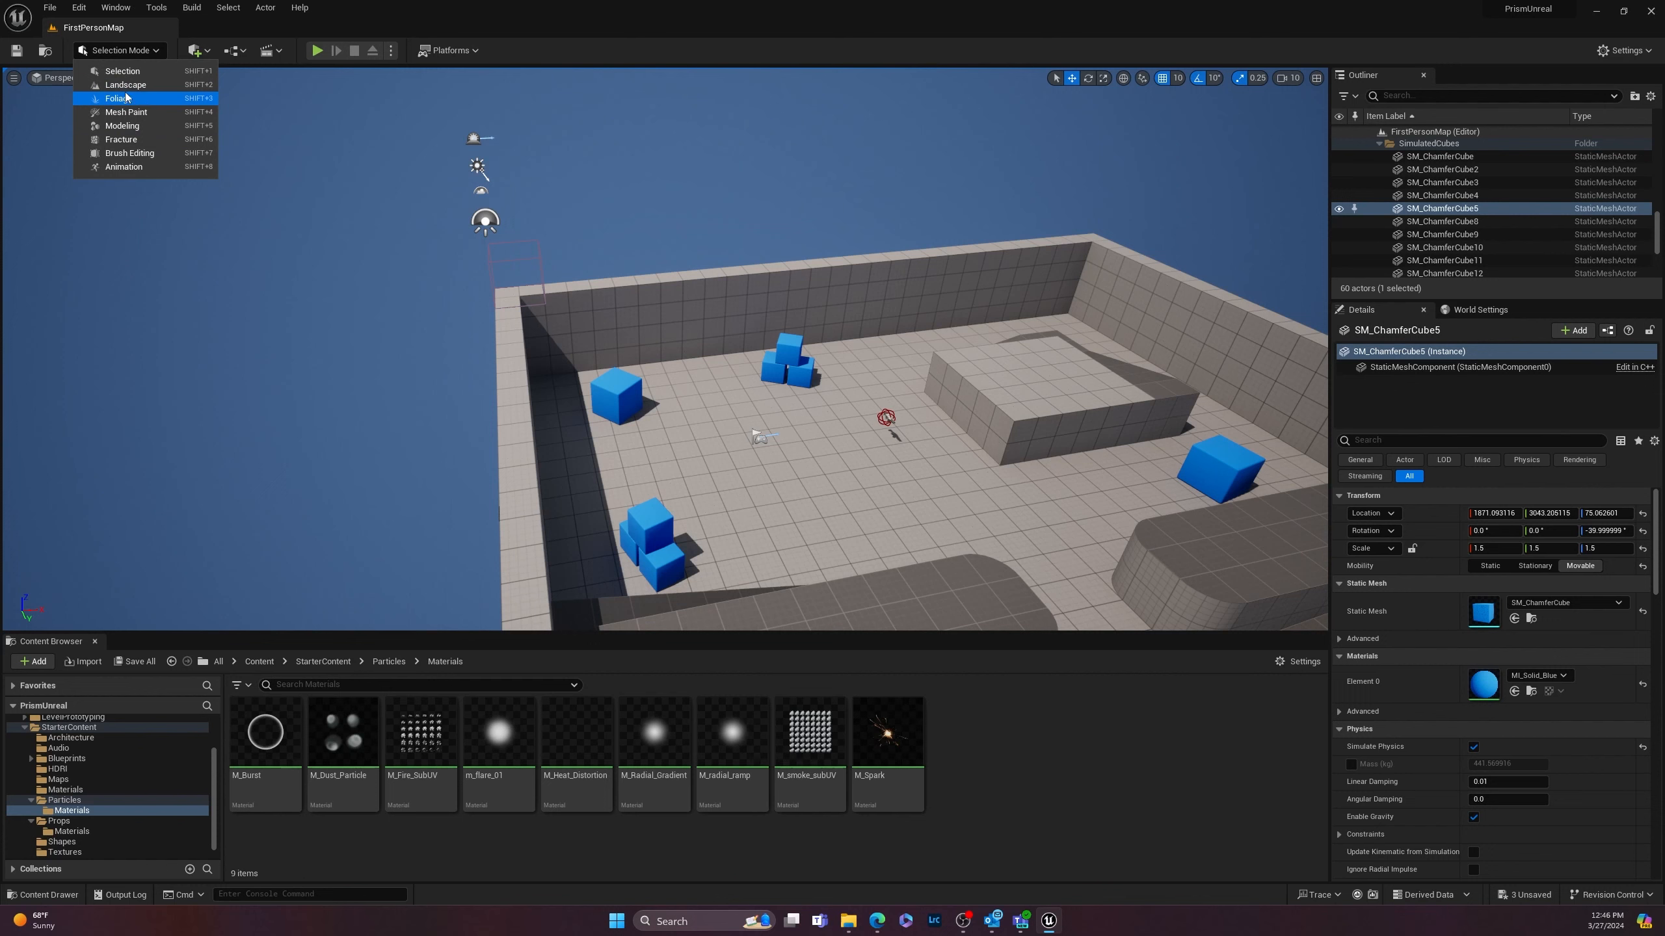
left_click(120, 51)
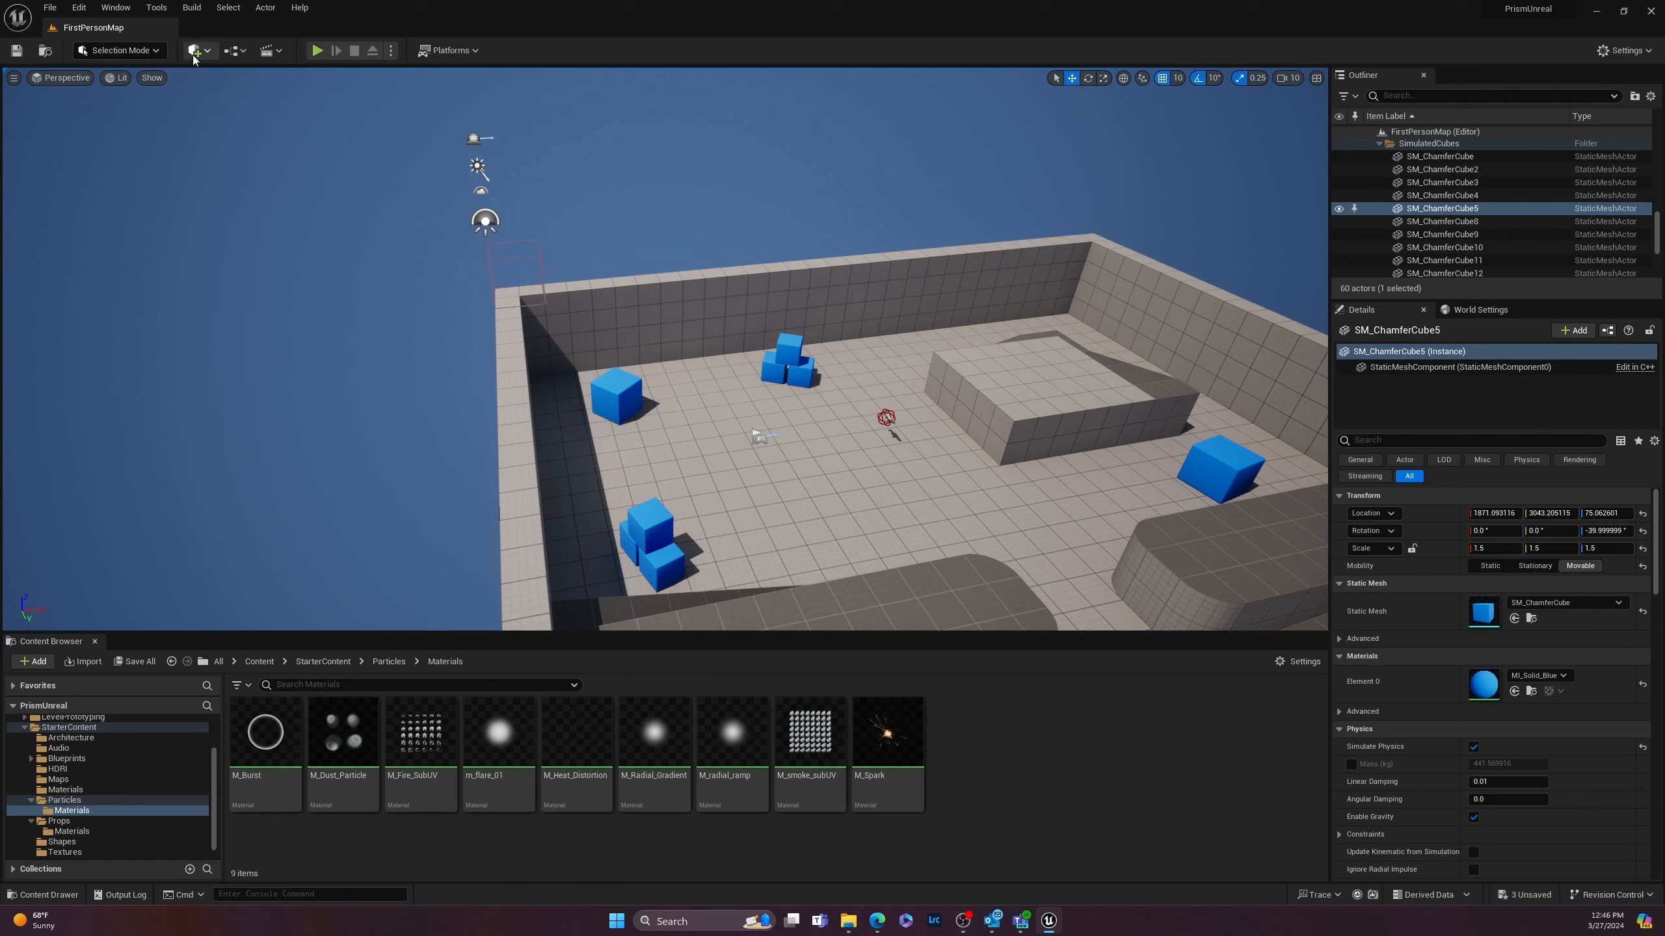
left_click(213, 53)
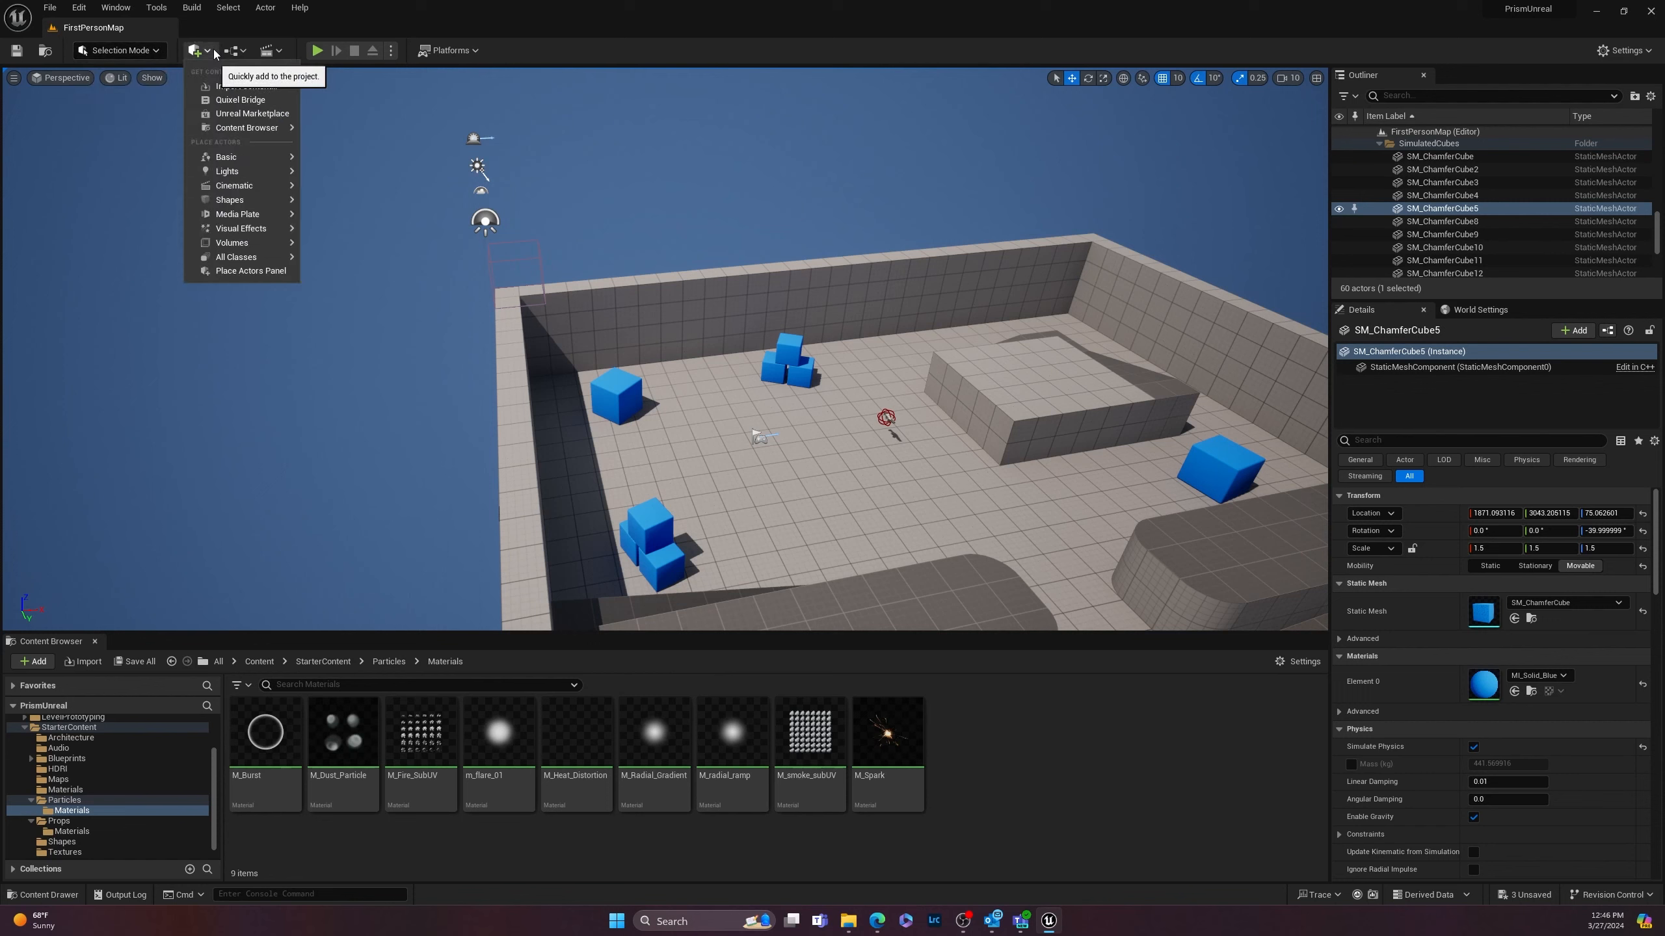
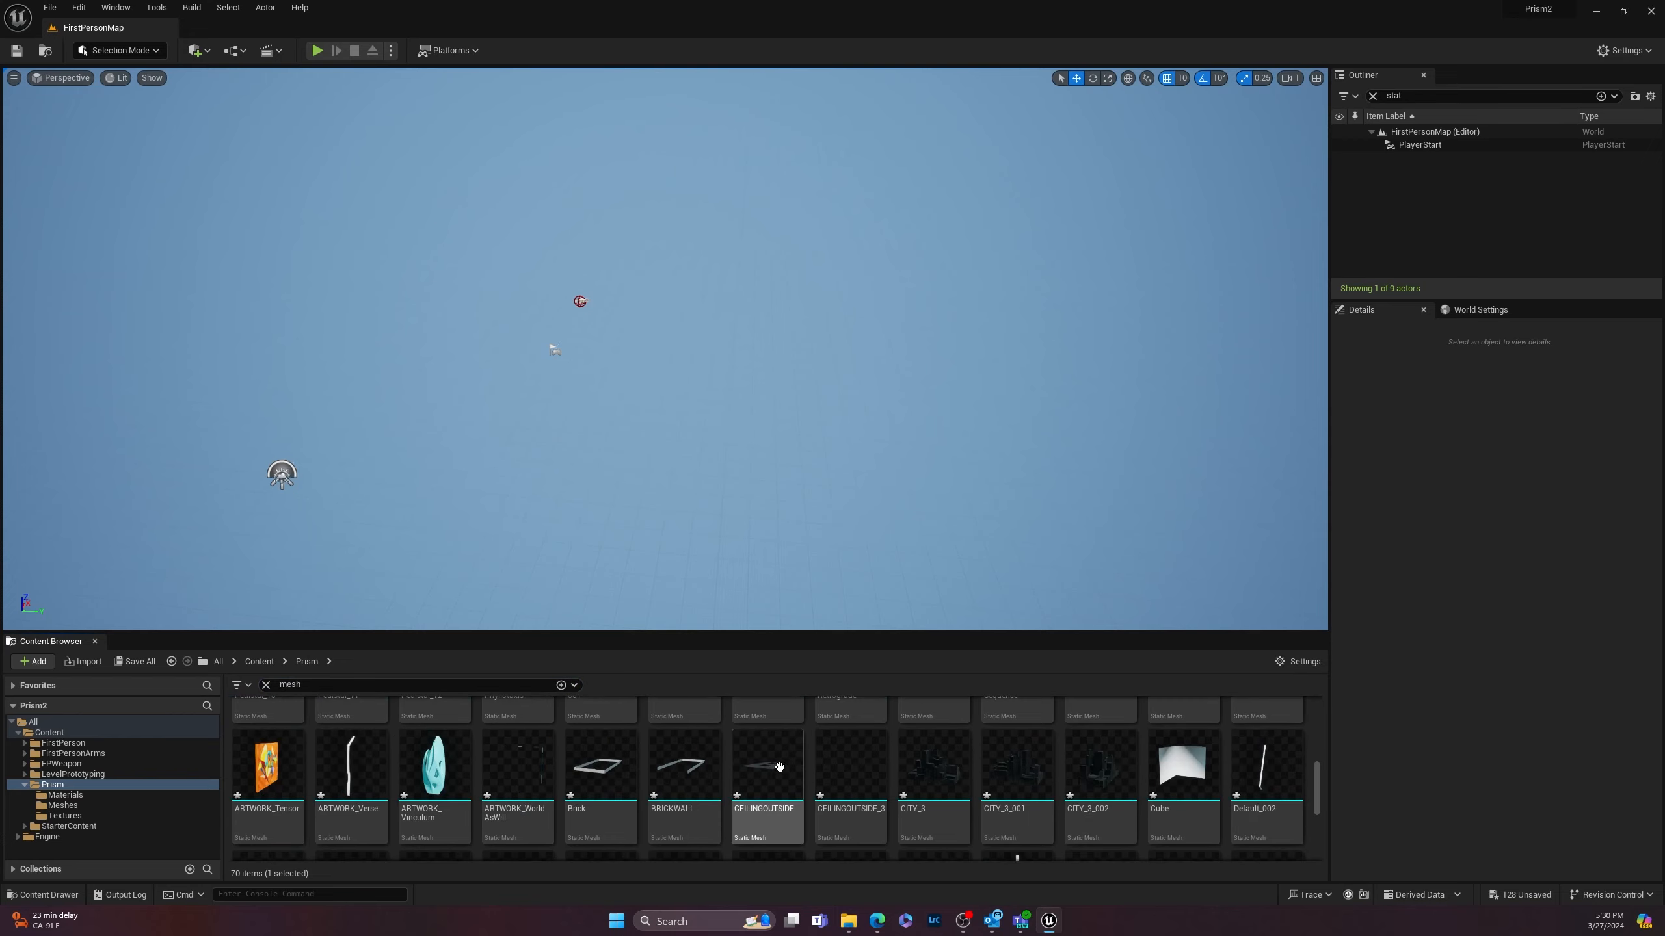
Step: Move all the static meshes in the Prism folder into its Meshes subfolder
key("ctrl+a")
scroll(315, 780, "up", 6)
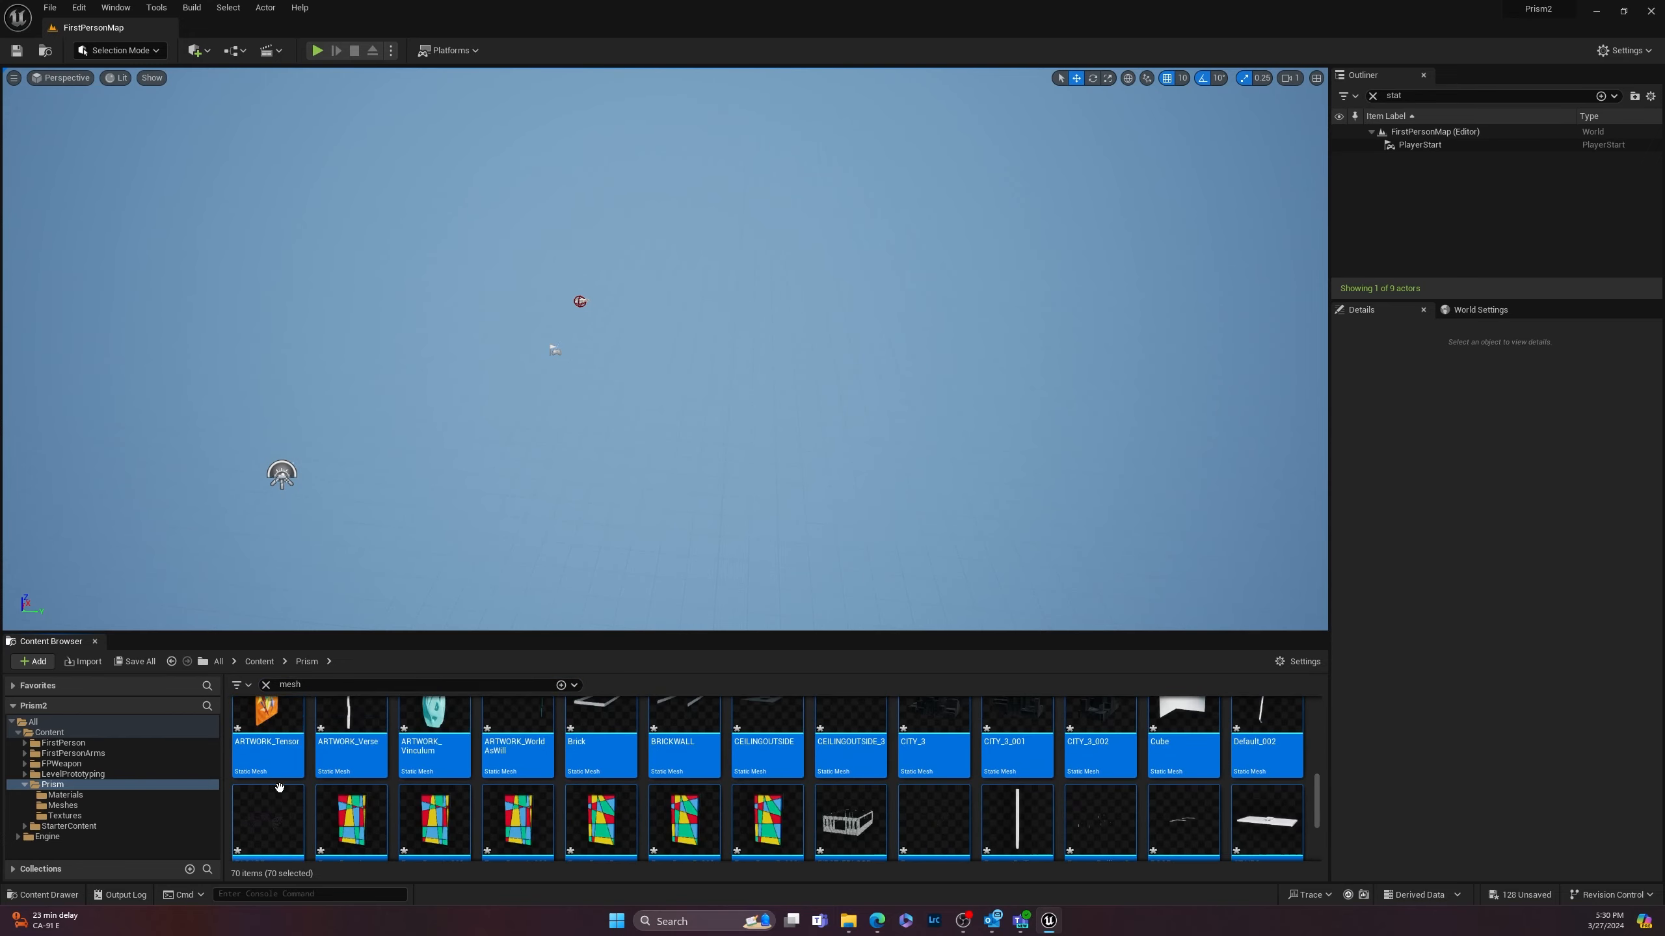
left_click_drag(260, 725, 133, 807)
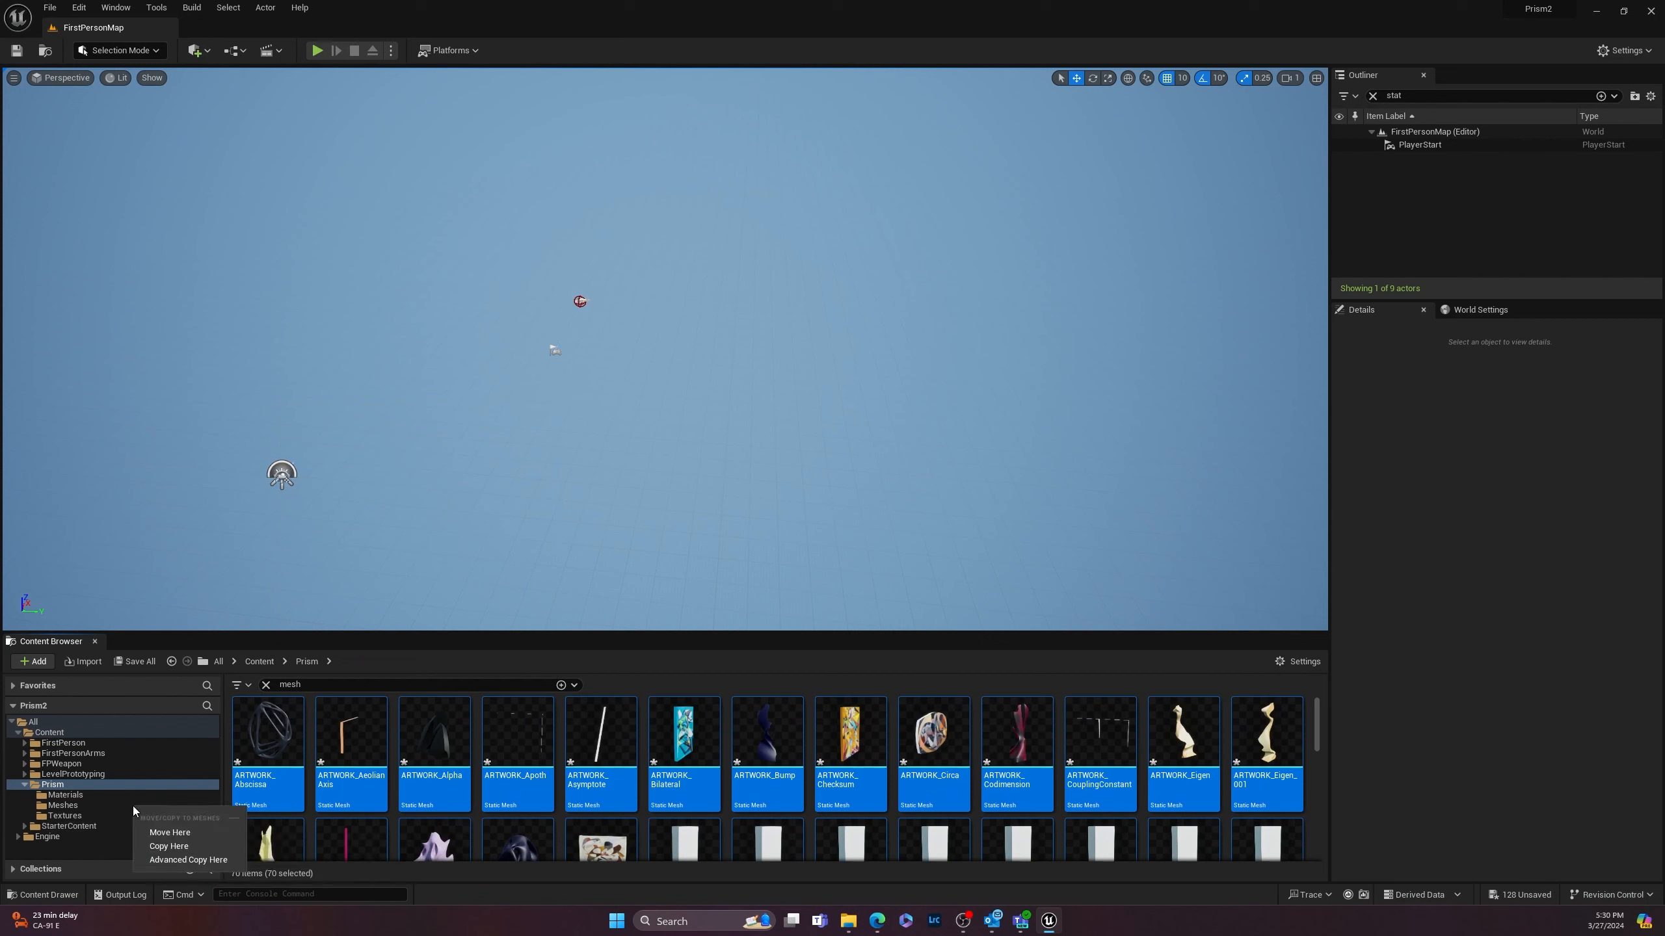
left_click(155, 832)
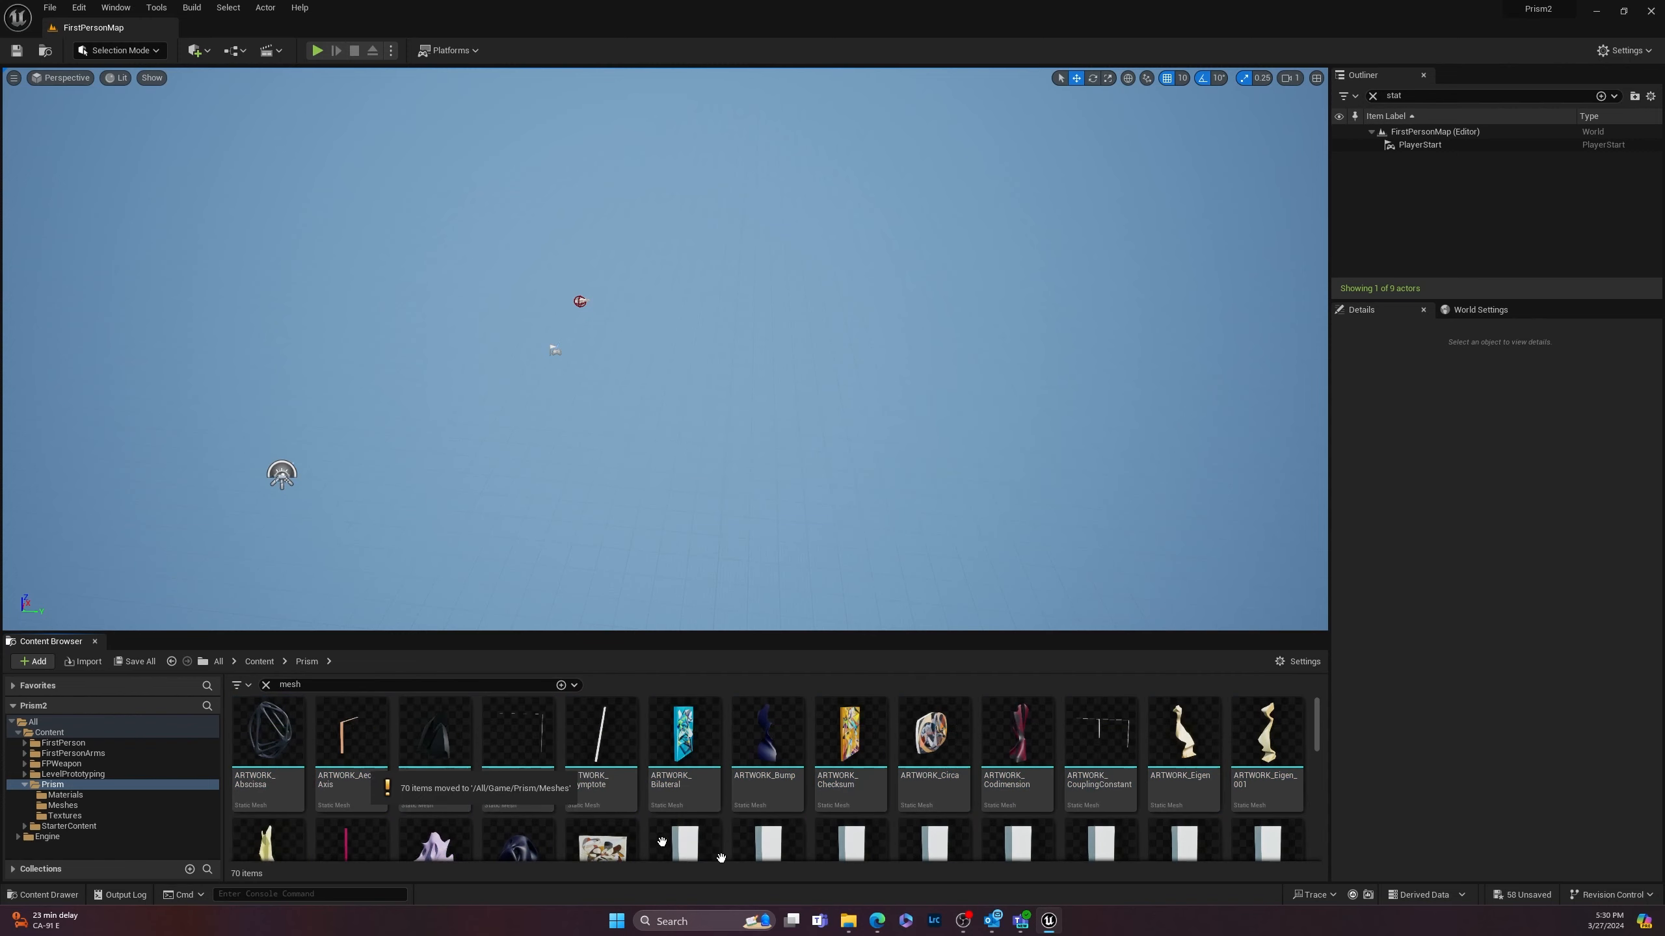
Step: Select every listed mesh from ARTWORK_Abscissa through WIRE_SCULPT_001 and place them all together in the level
scroll(721, 820, "down", 10)
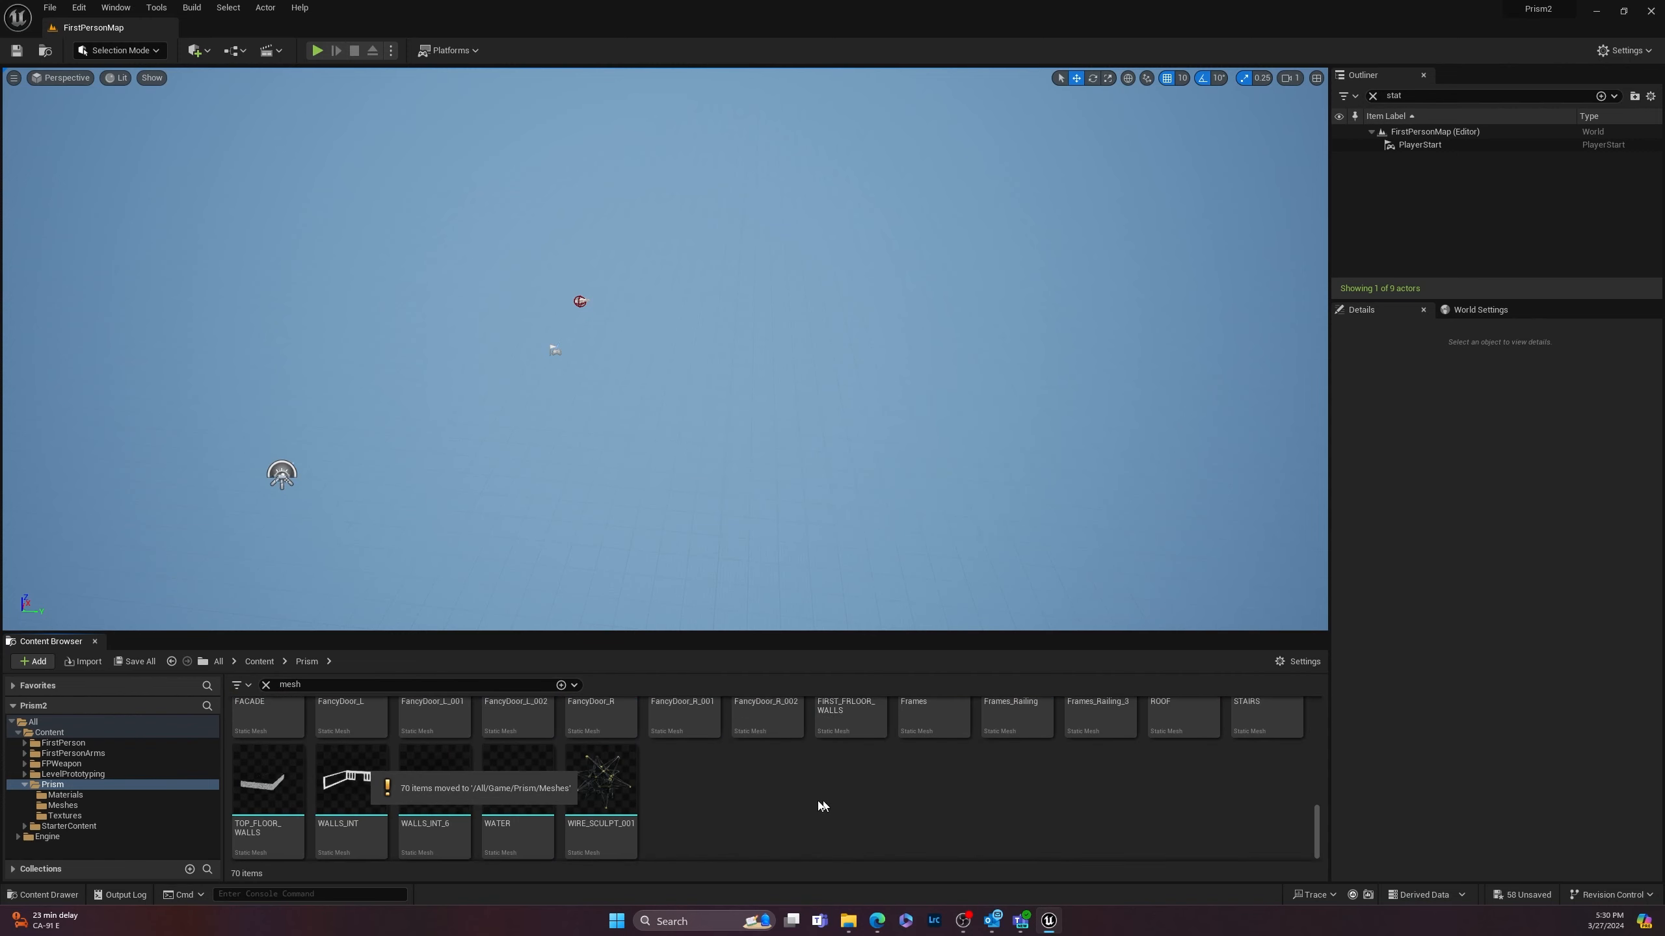
scroll(822, 807, "up", 10)
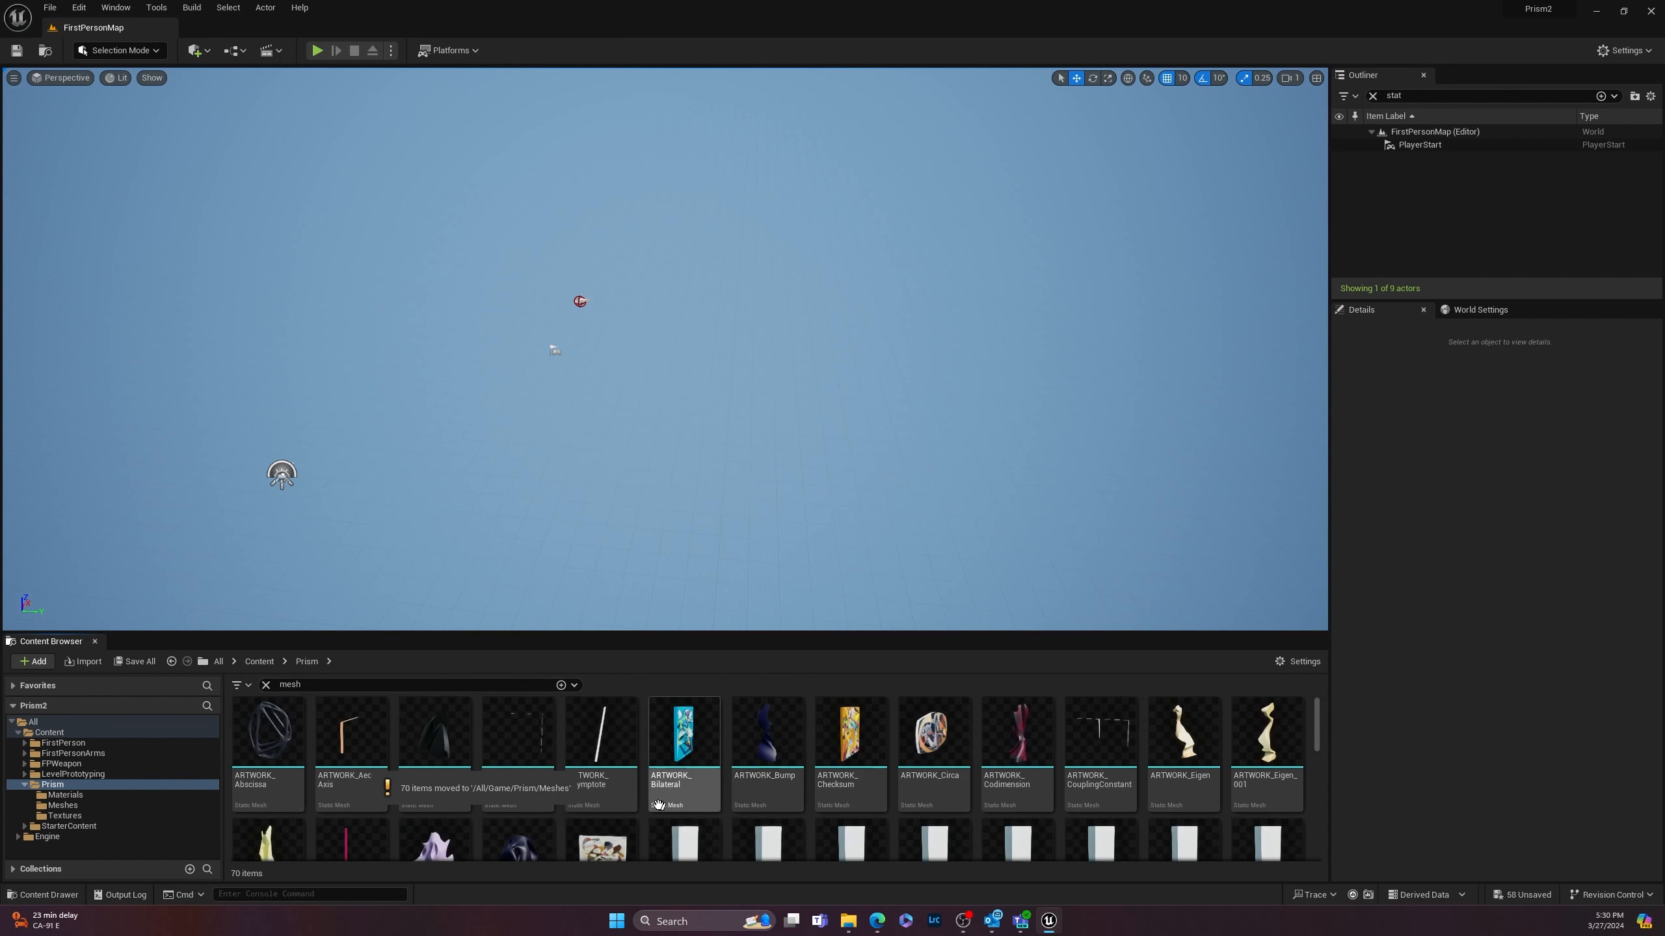
left_click(293, 754)
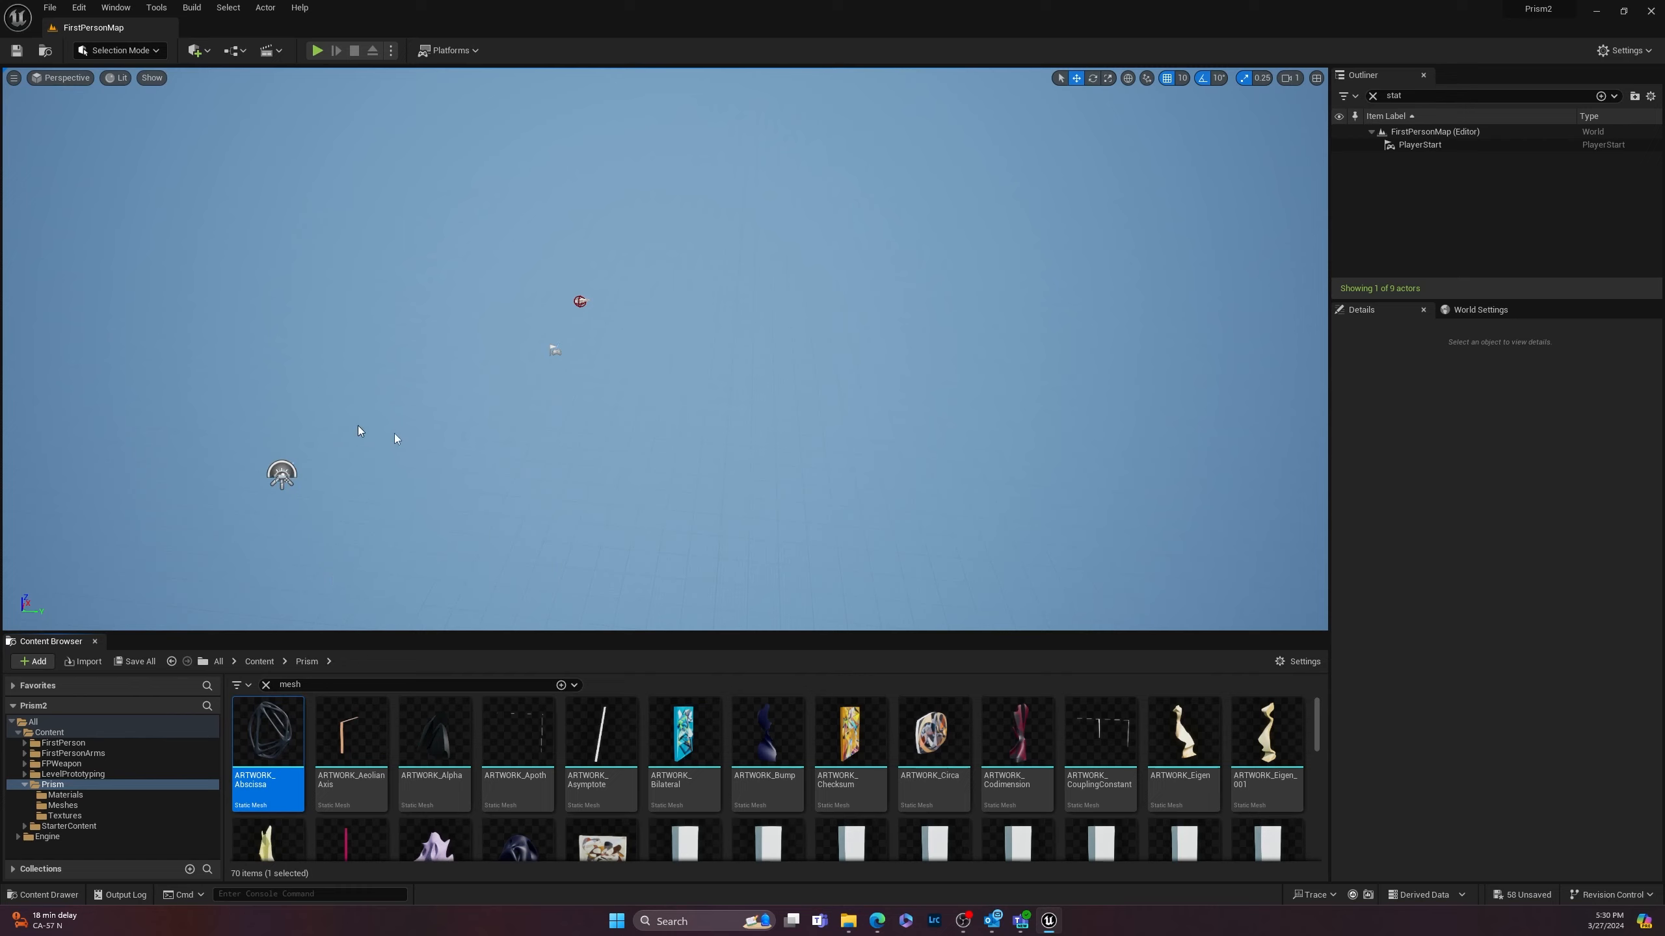
scroll(600, 773, "down", 10)
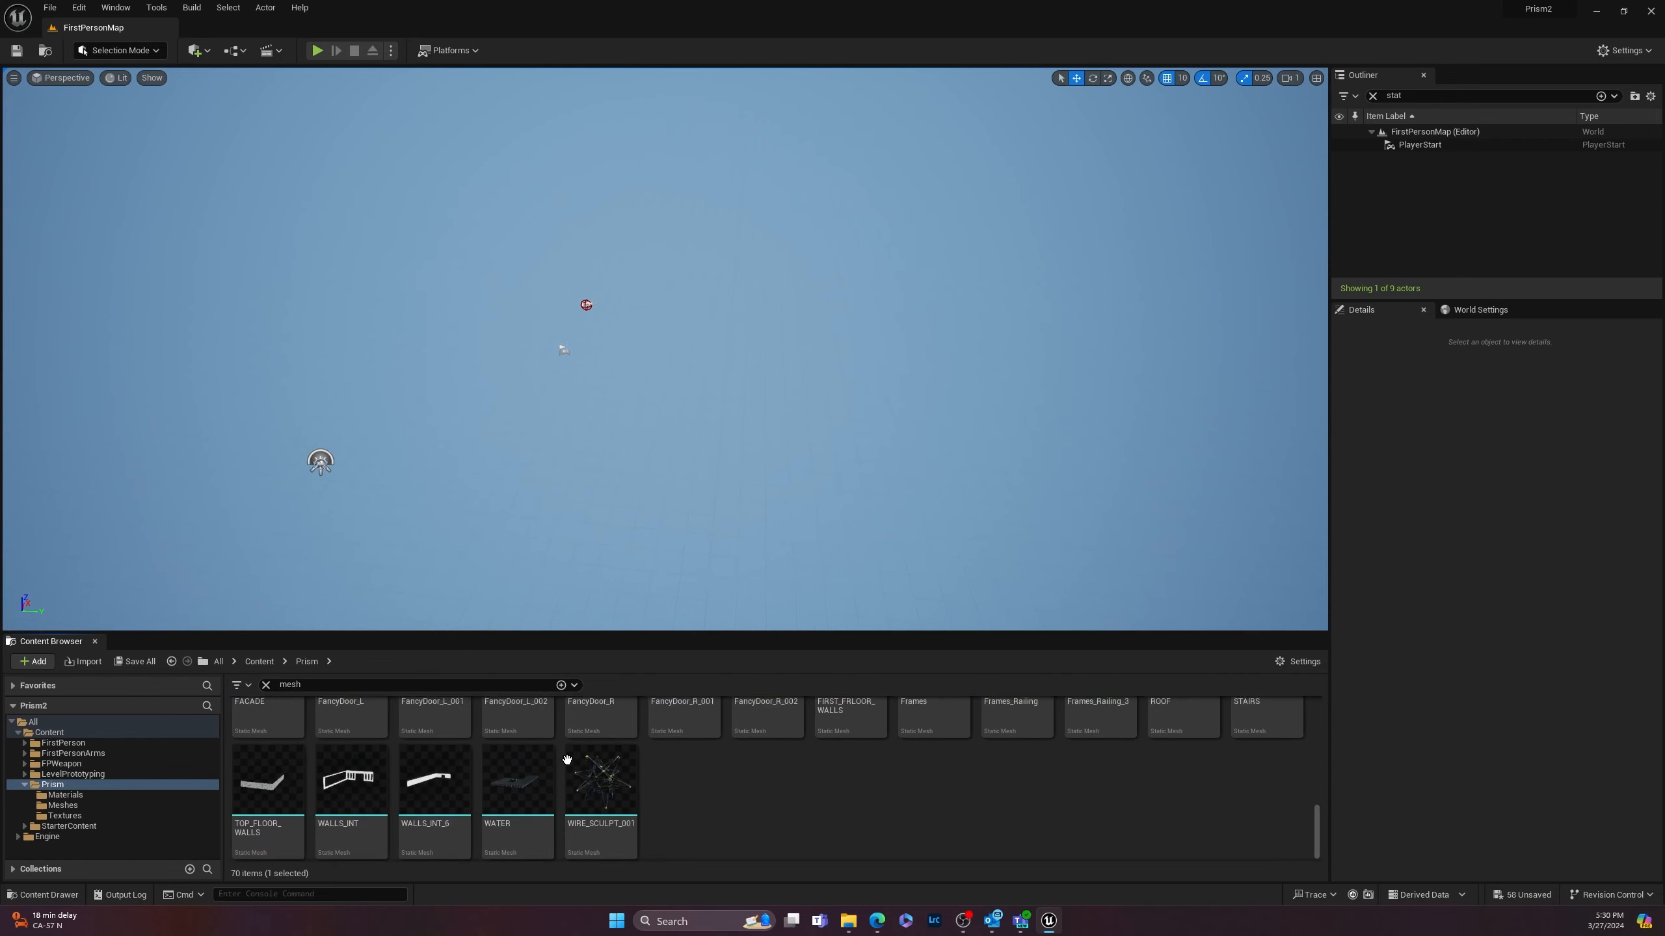
left_click(601, 774, "shift")
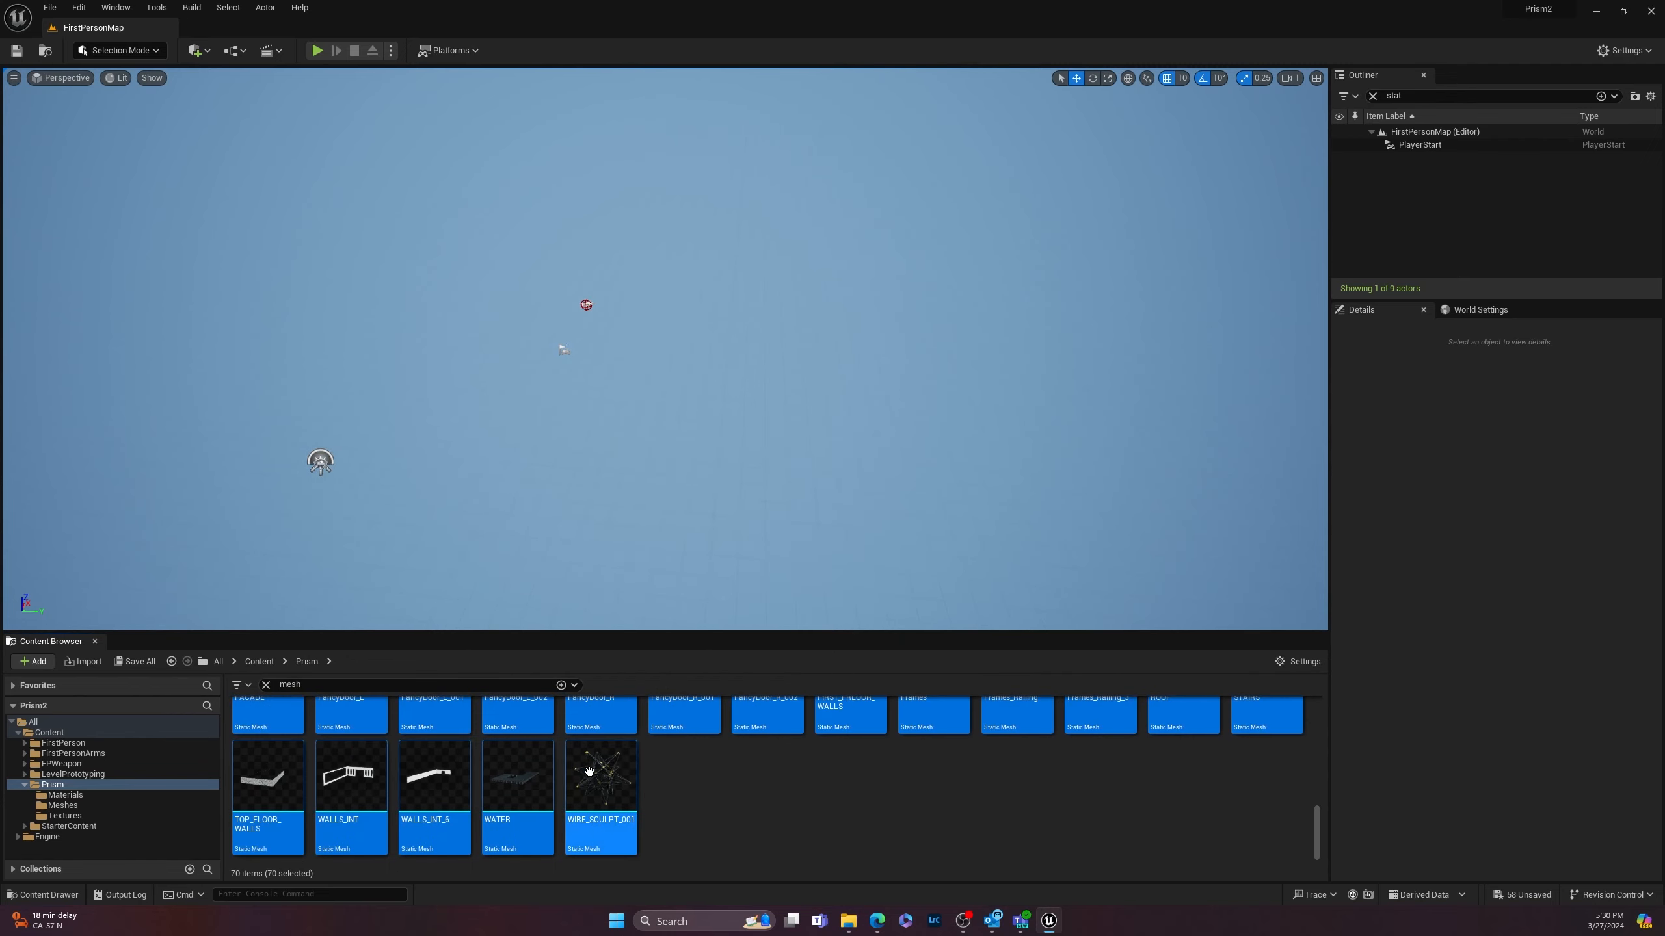
scroll(590, 771, "up", 10)
scroll(582, 770, "up", 2)
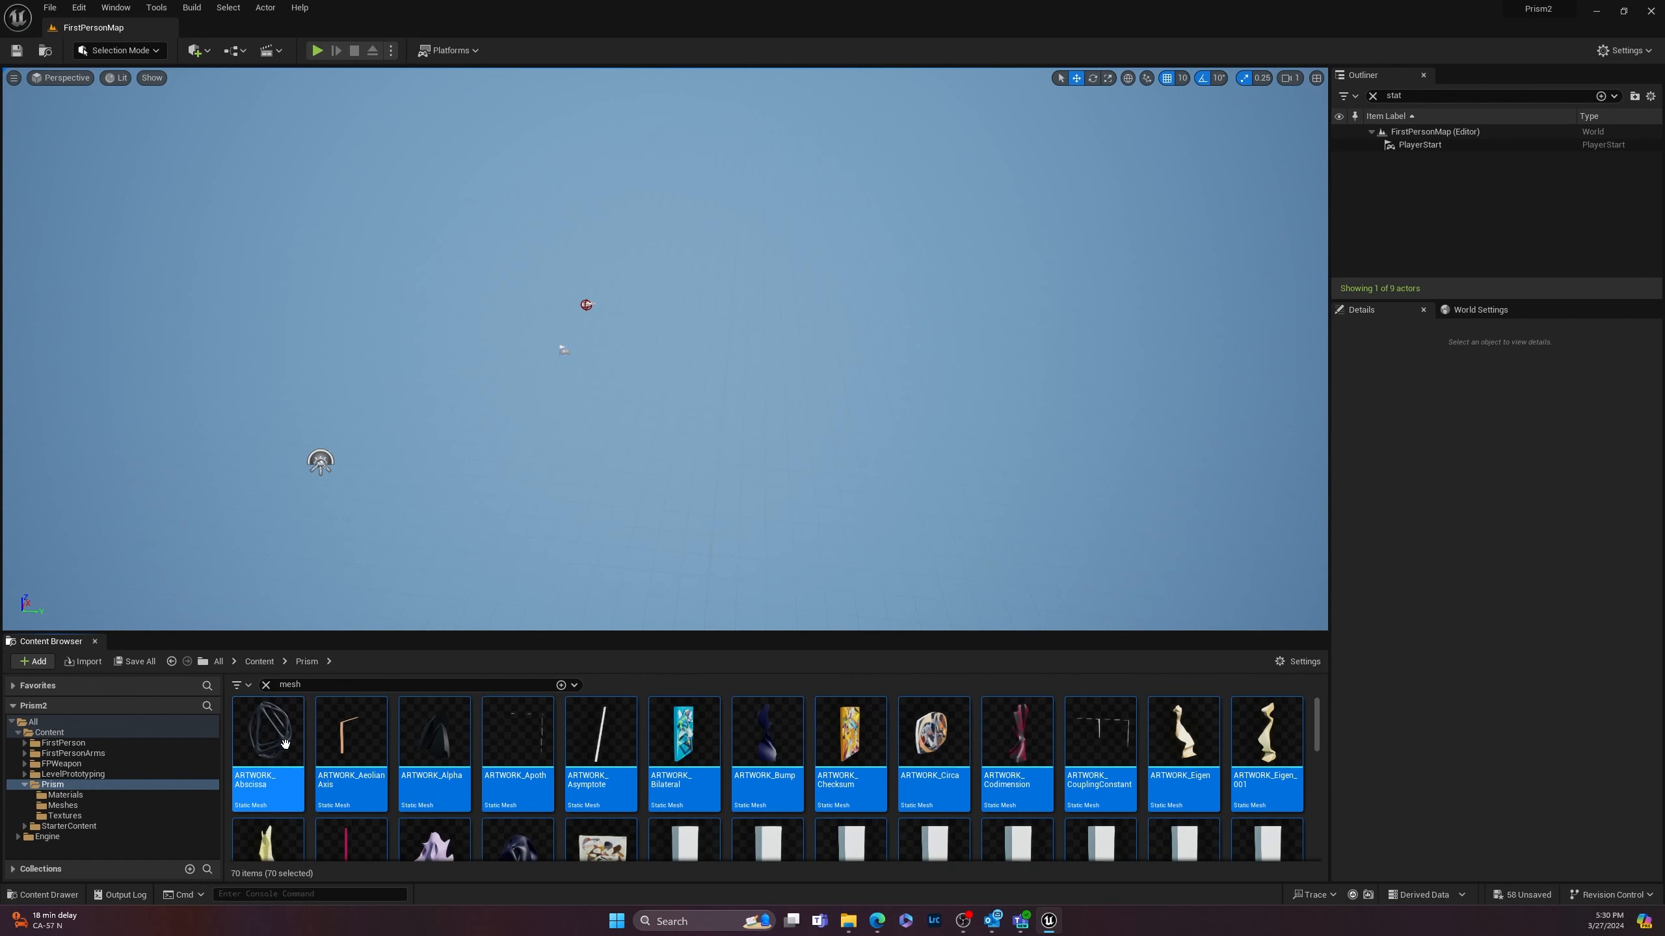
mouse_move(279, 735)
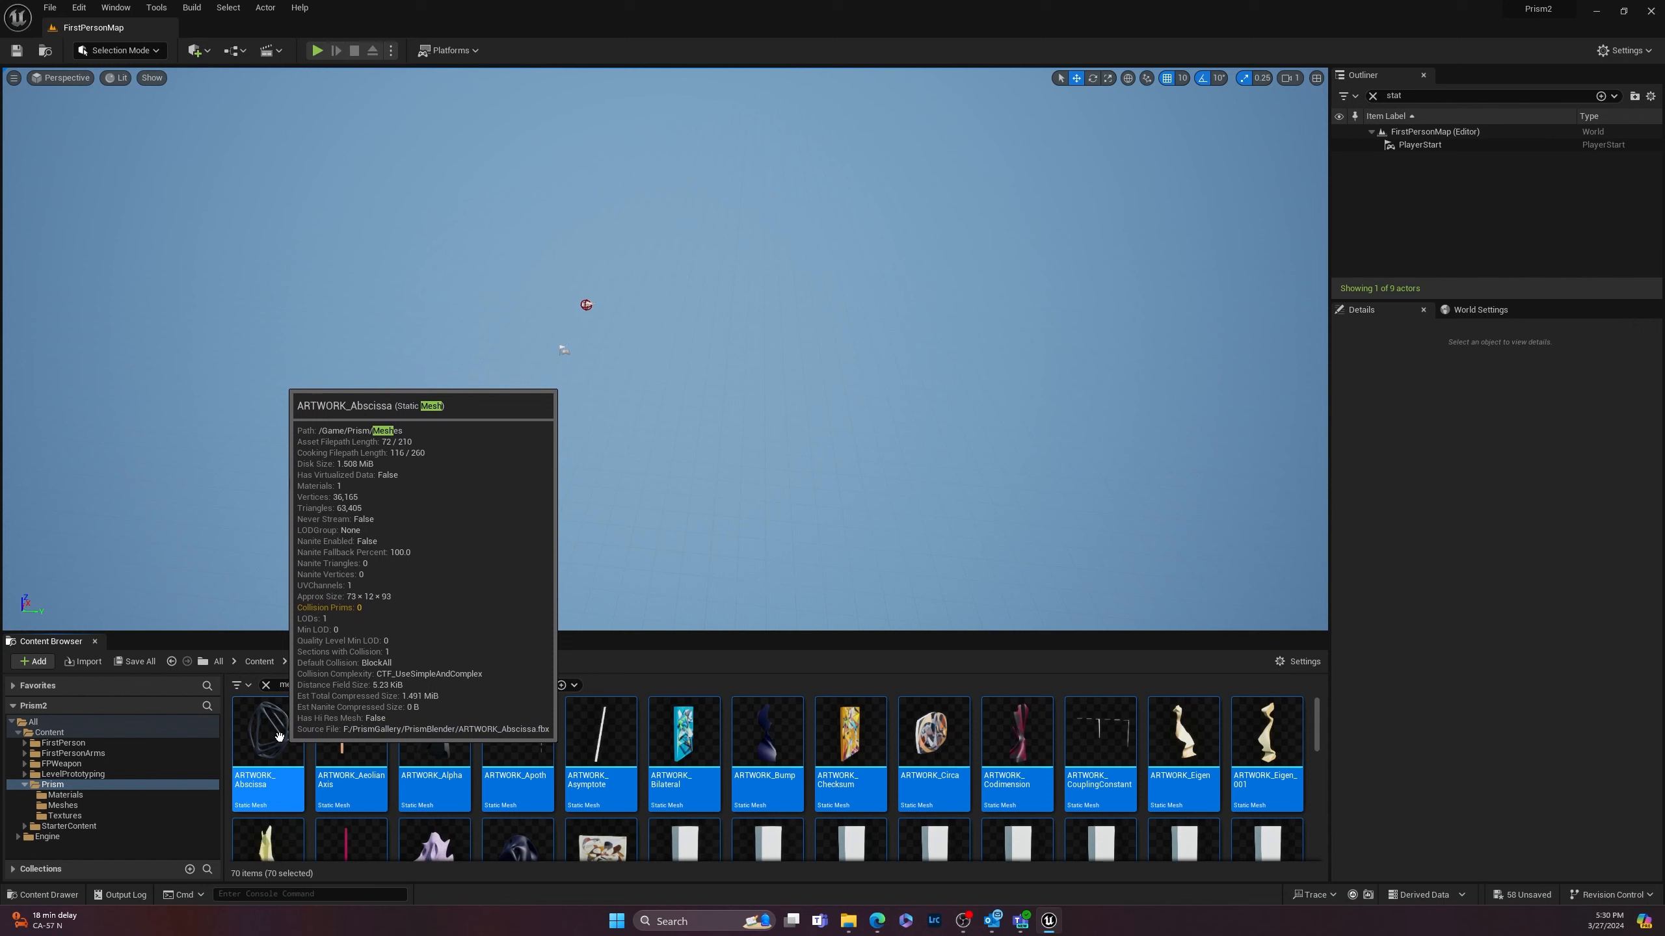
left_click_drag(279, 736, 321, 463)
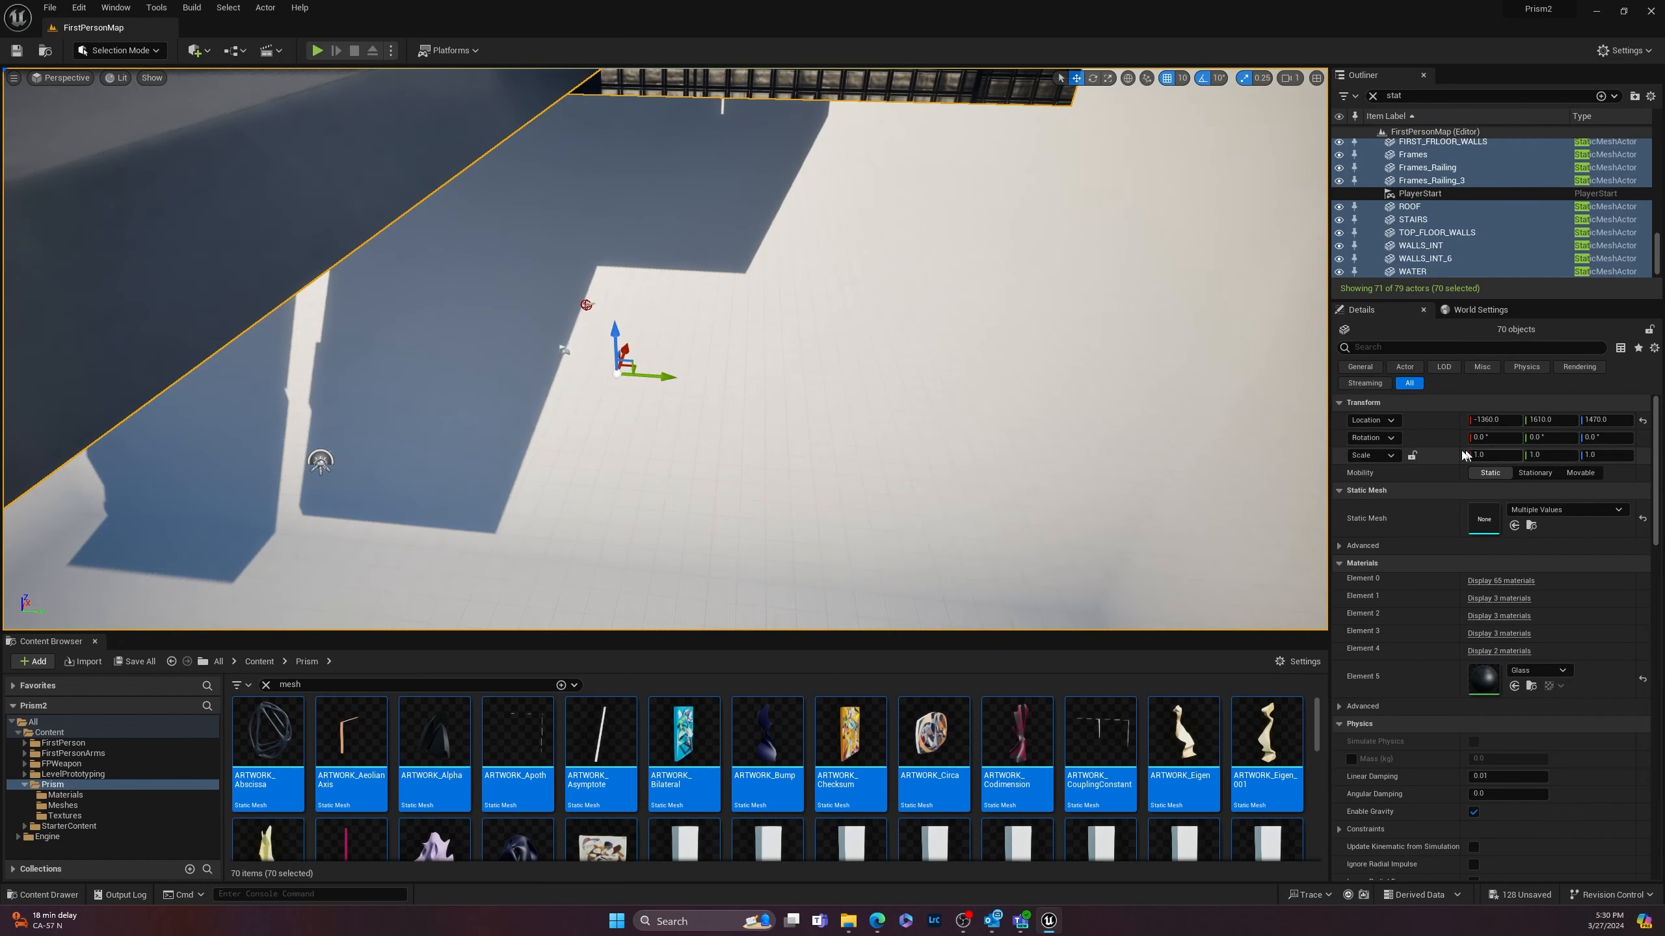
Step: Set the location of all the placed meshes to 0, 0, 0 and frame them in the viewport
scroll(845, 341, "down", 8)
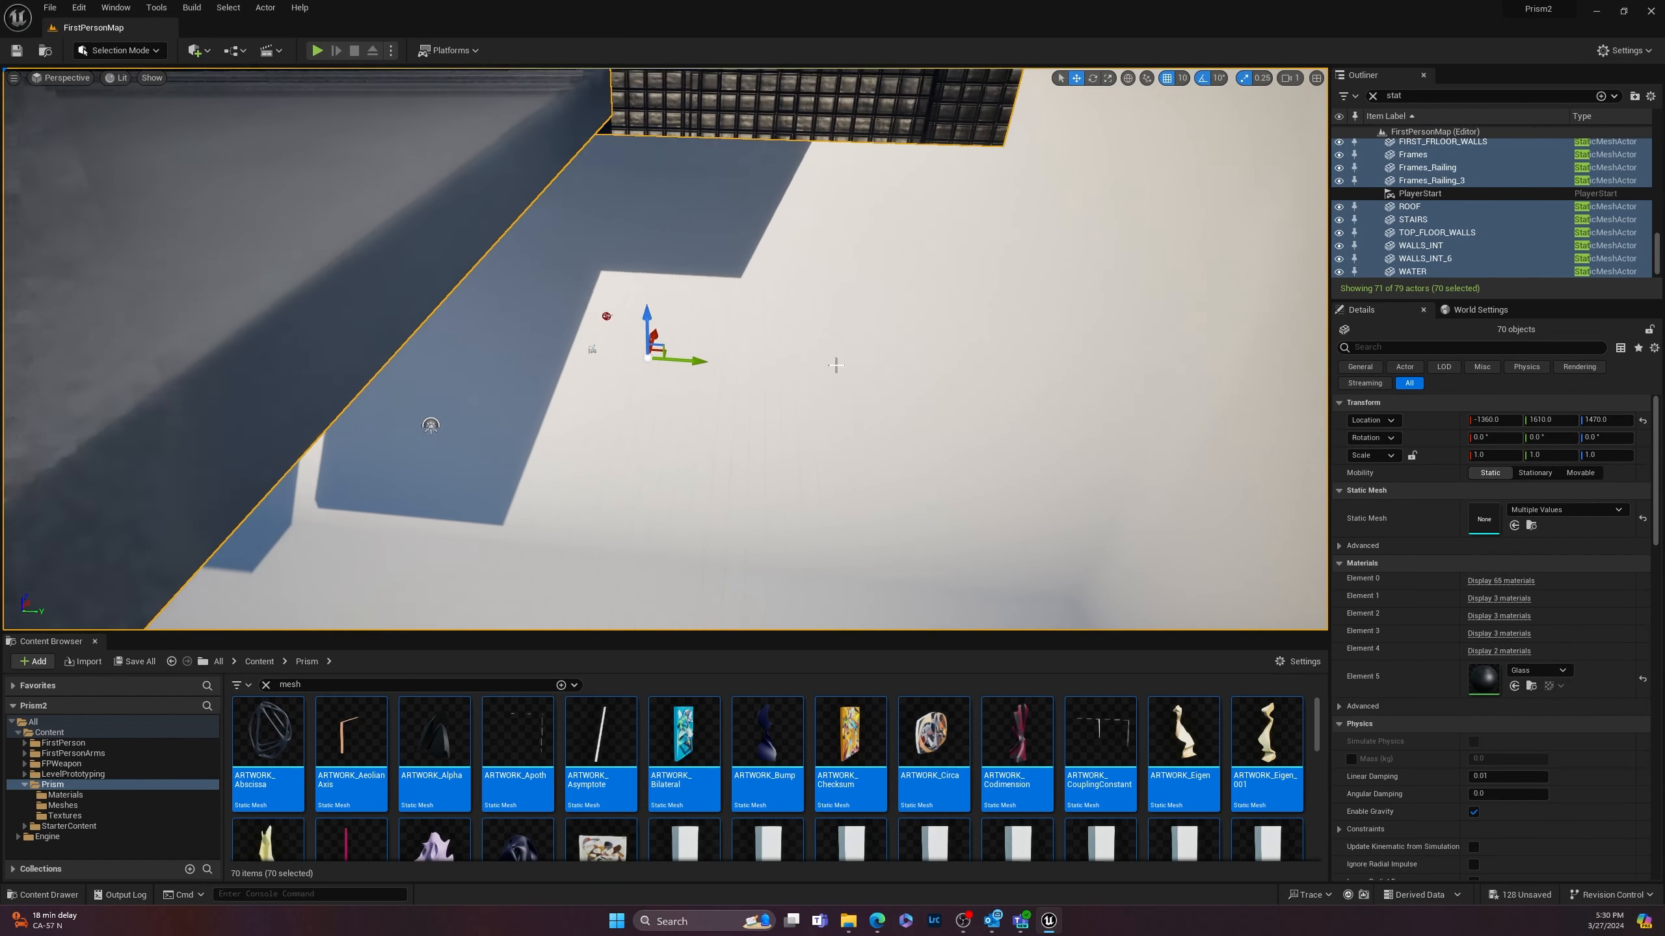
scroll(851, 382, "down", 2)
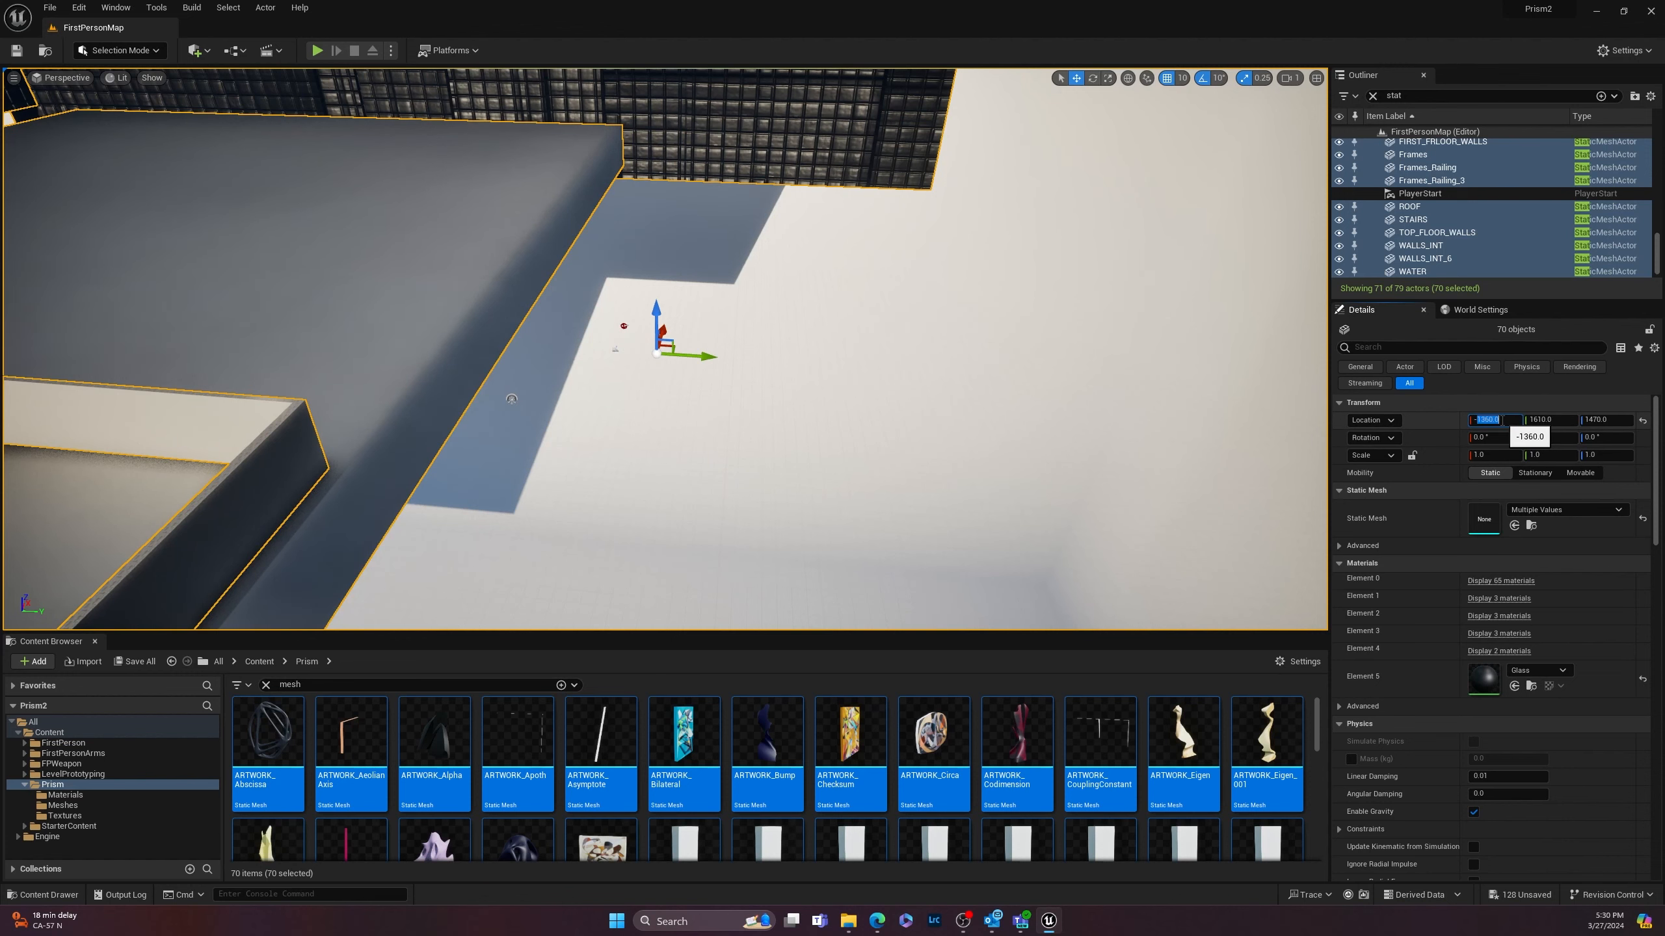
key("Tab")
type("0")
key("Tab")
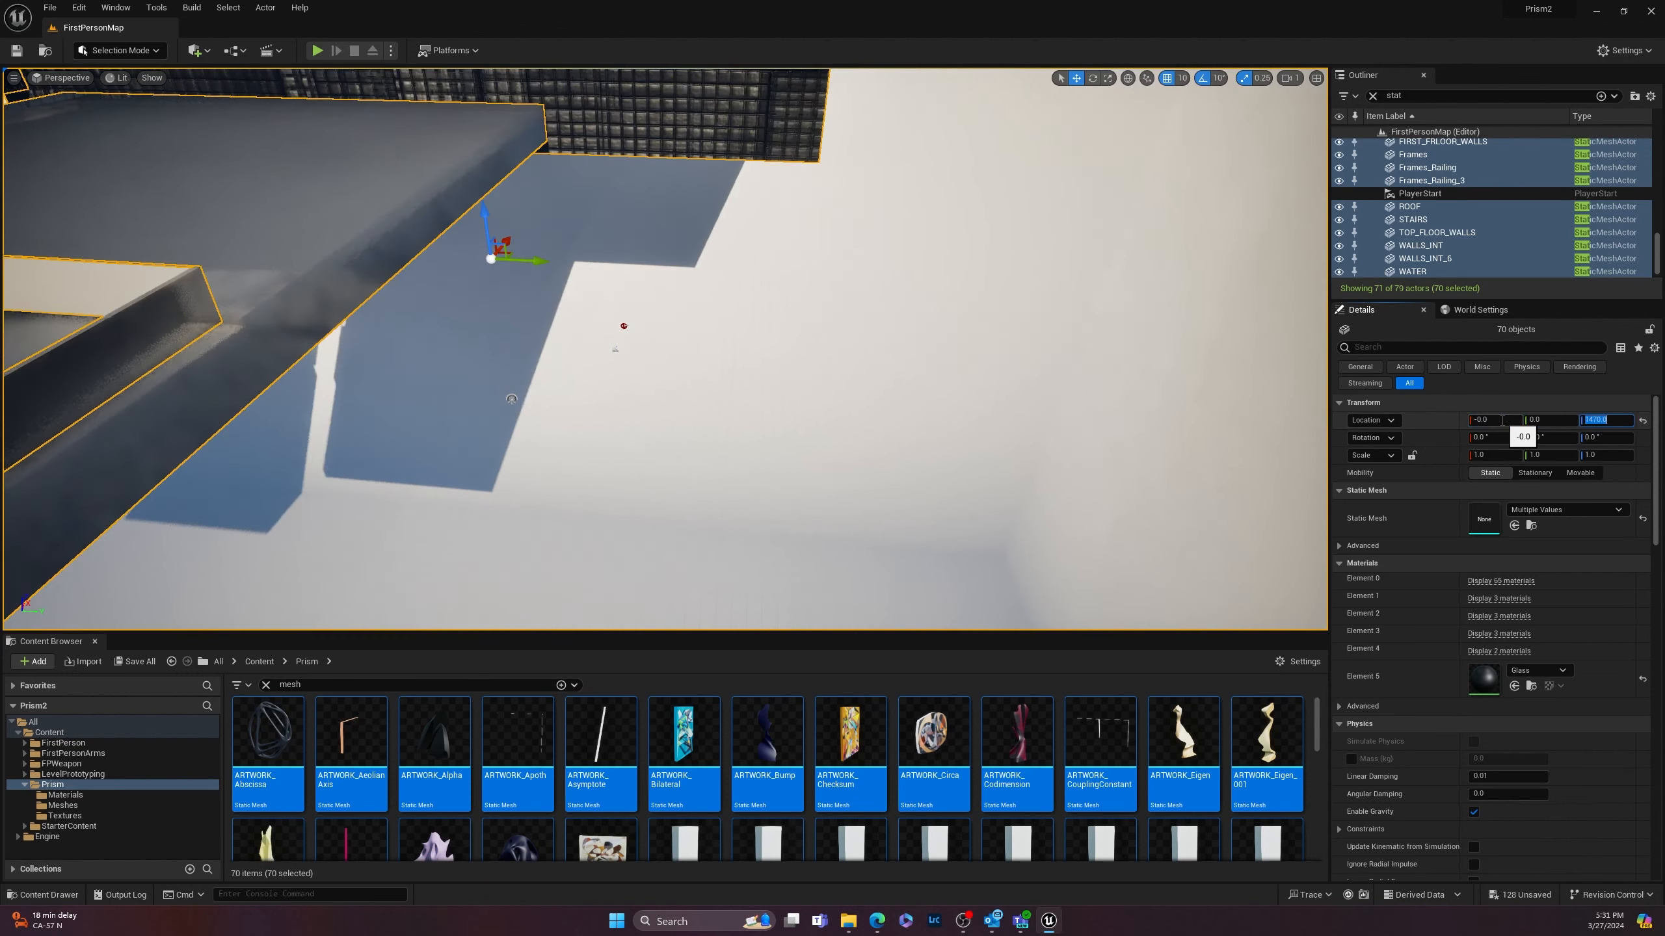
type("0")
key("Tab")
key("f")
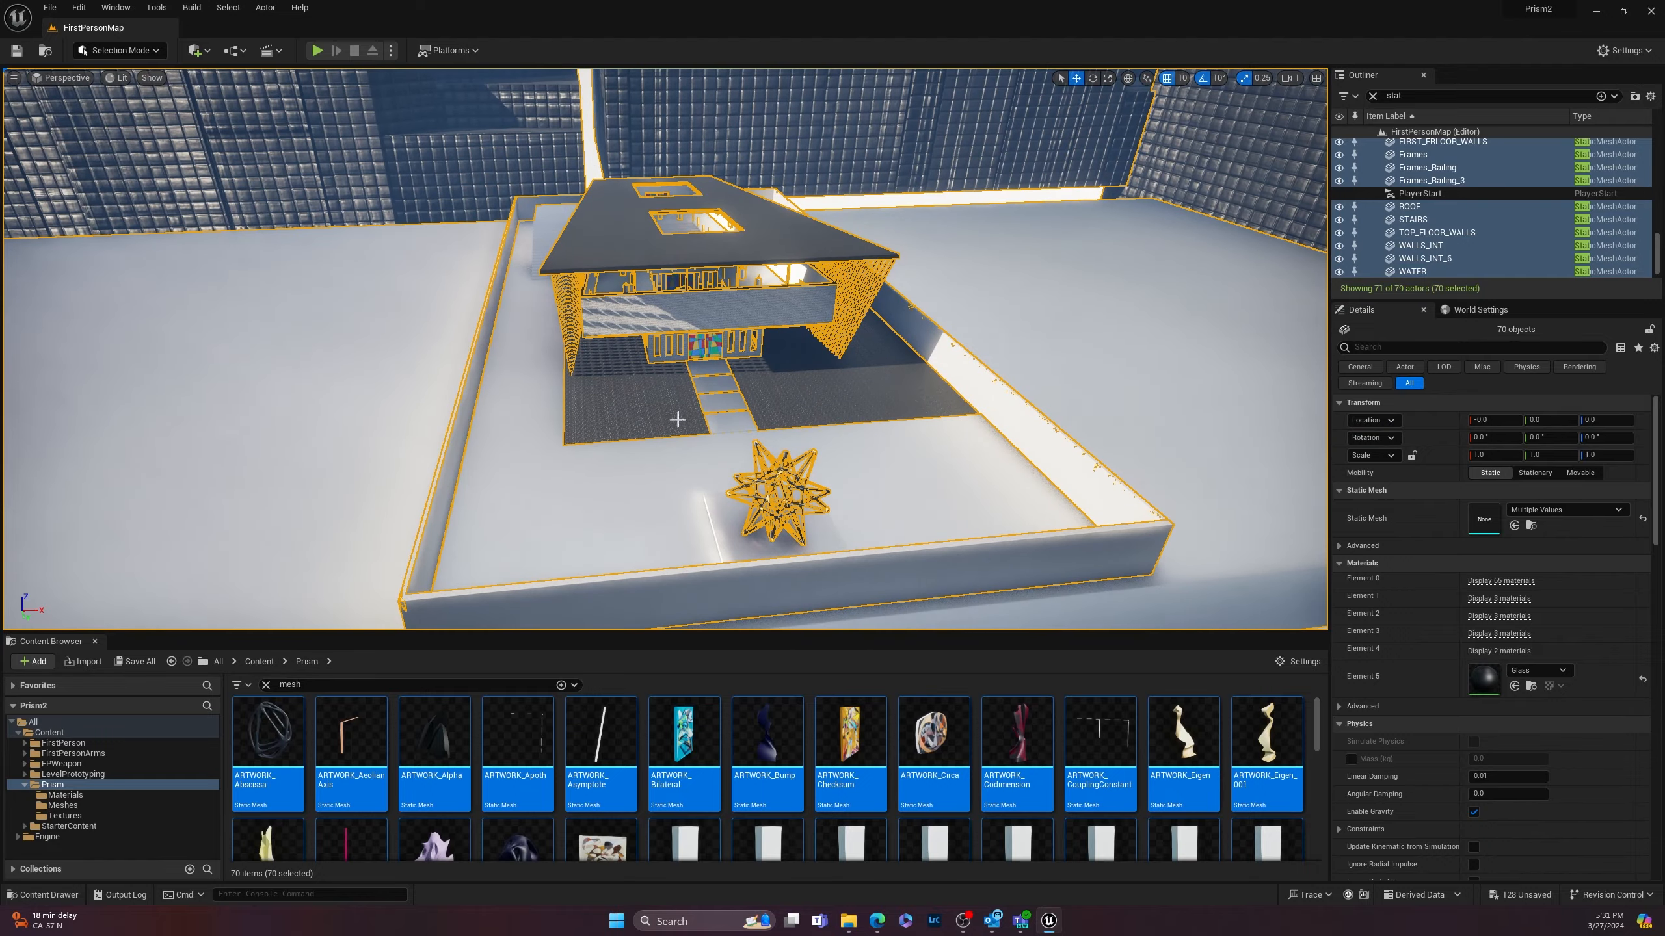
Step: Inspect the assembled gallery building up close, from the stained-glass entrance doors to the upper-floor window frames
left_click(734, 419)
scroll(738, 421, "up", 12)
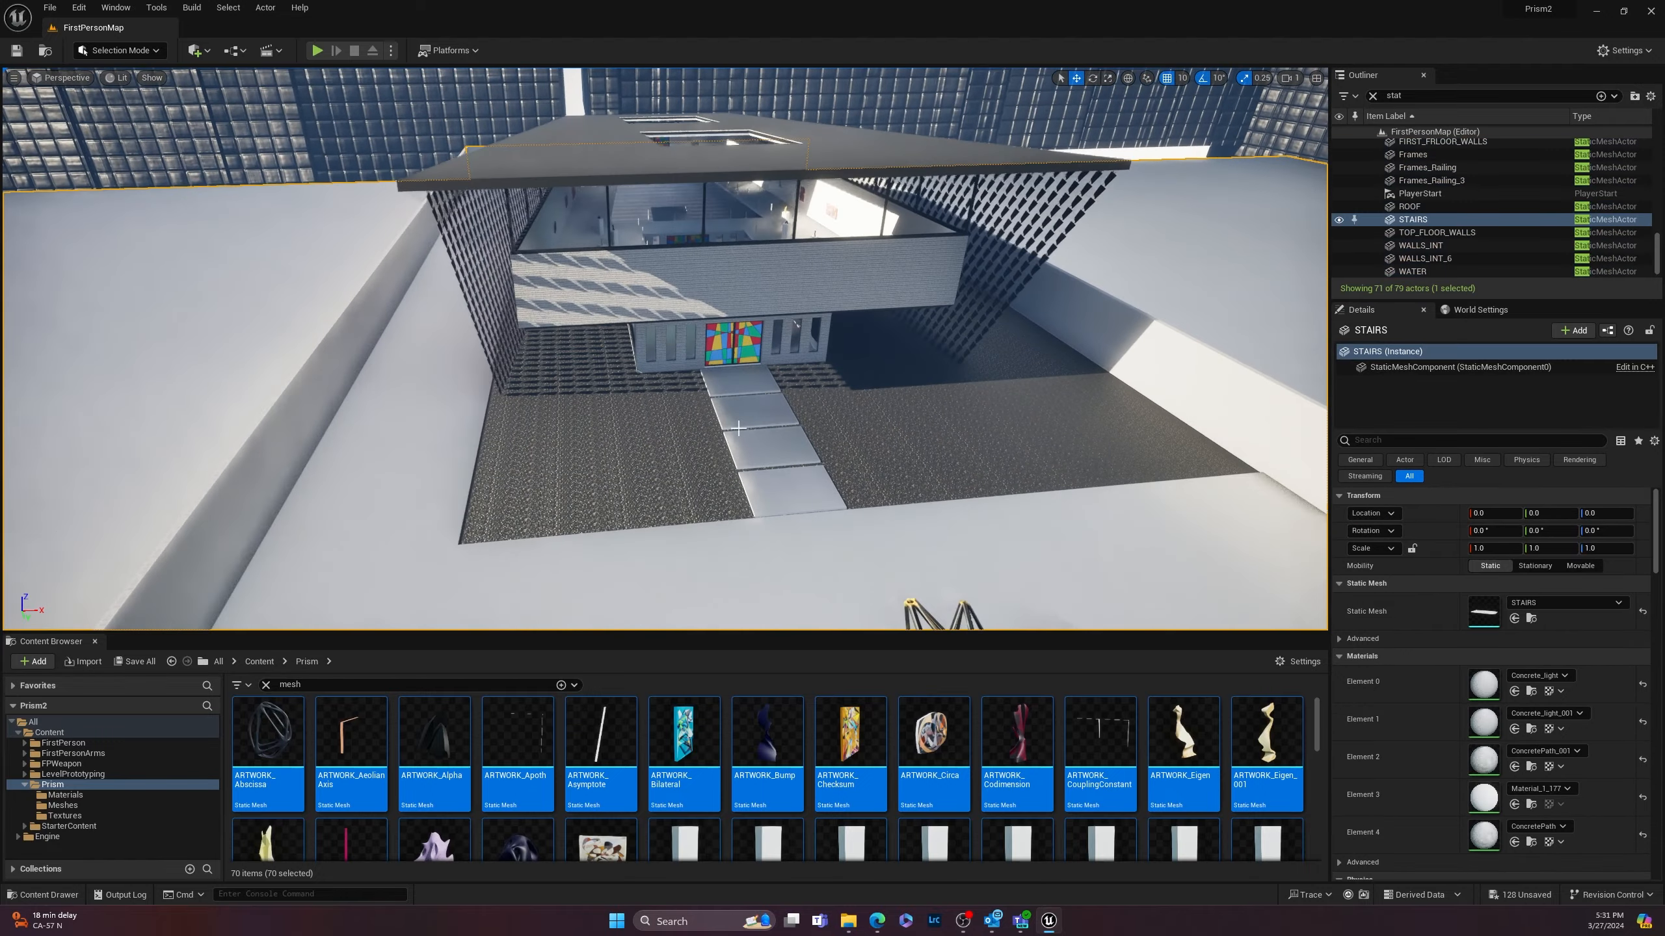
scroll(739, 431, "up", 8)
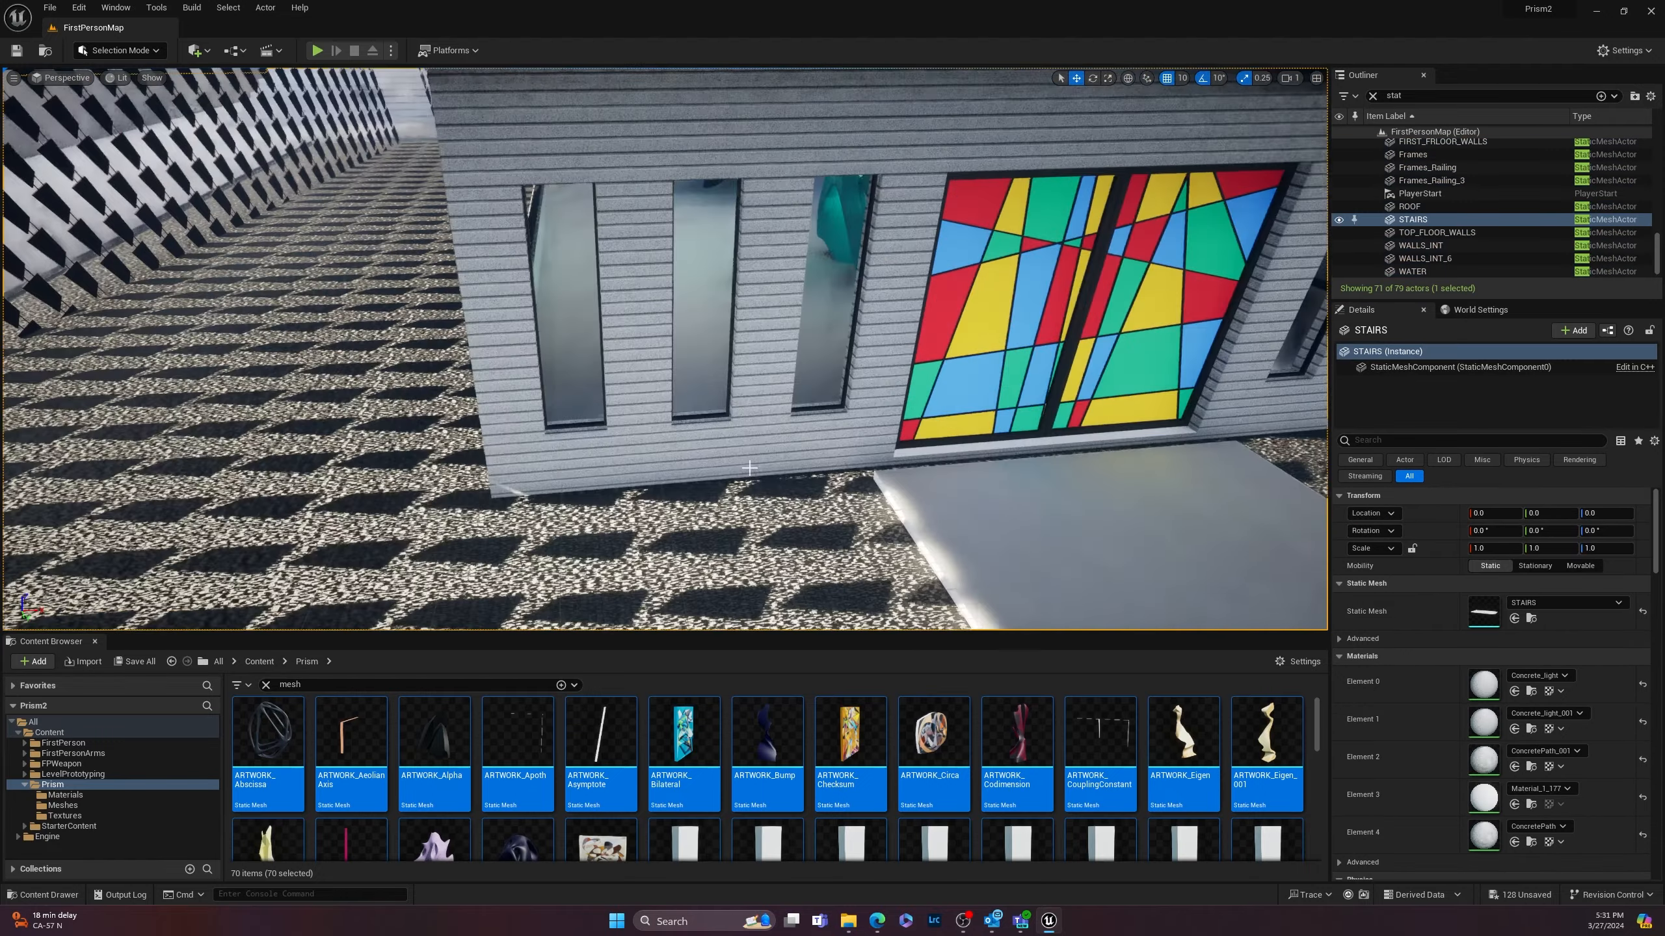
mouse_move(738, 432)
right_mouse_down()
mouse_move(577, 557)
mouse_move(564, 524)
mouse_move(590, 485)
mouse_move(513, 435)
mouse_move(459, 430)
mouse_move(543, 517)
mouse_move(609, 504)
mouse_move(564, 433)
mouse_move(629, 485)
mouse_move(776, 536)
mouse_move(674, 502)
right_mouse_up()
right_click_drag(883, 461, 829, 515)
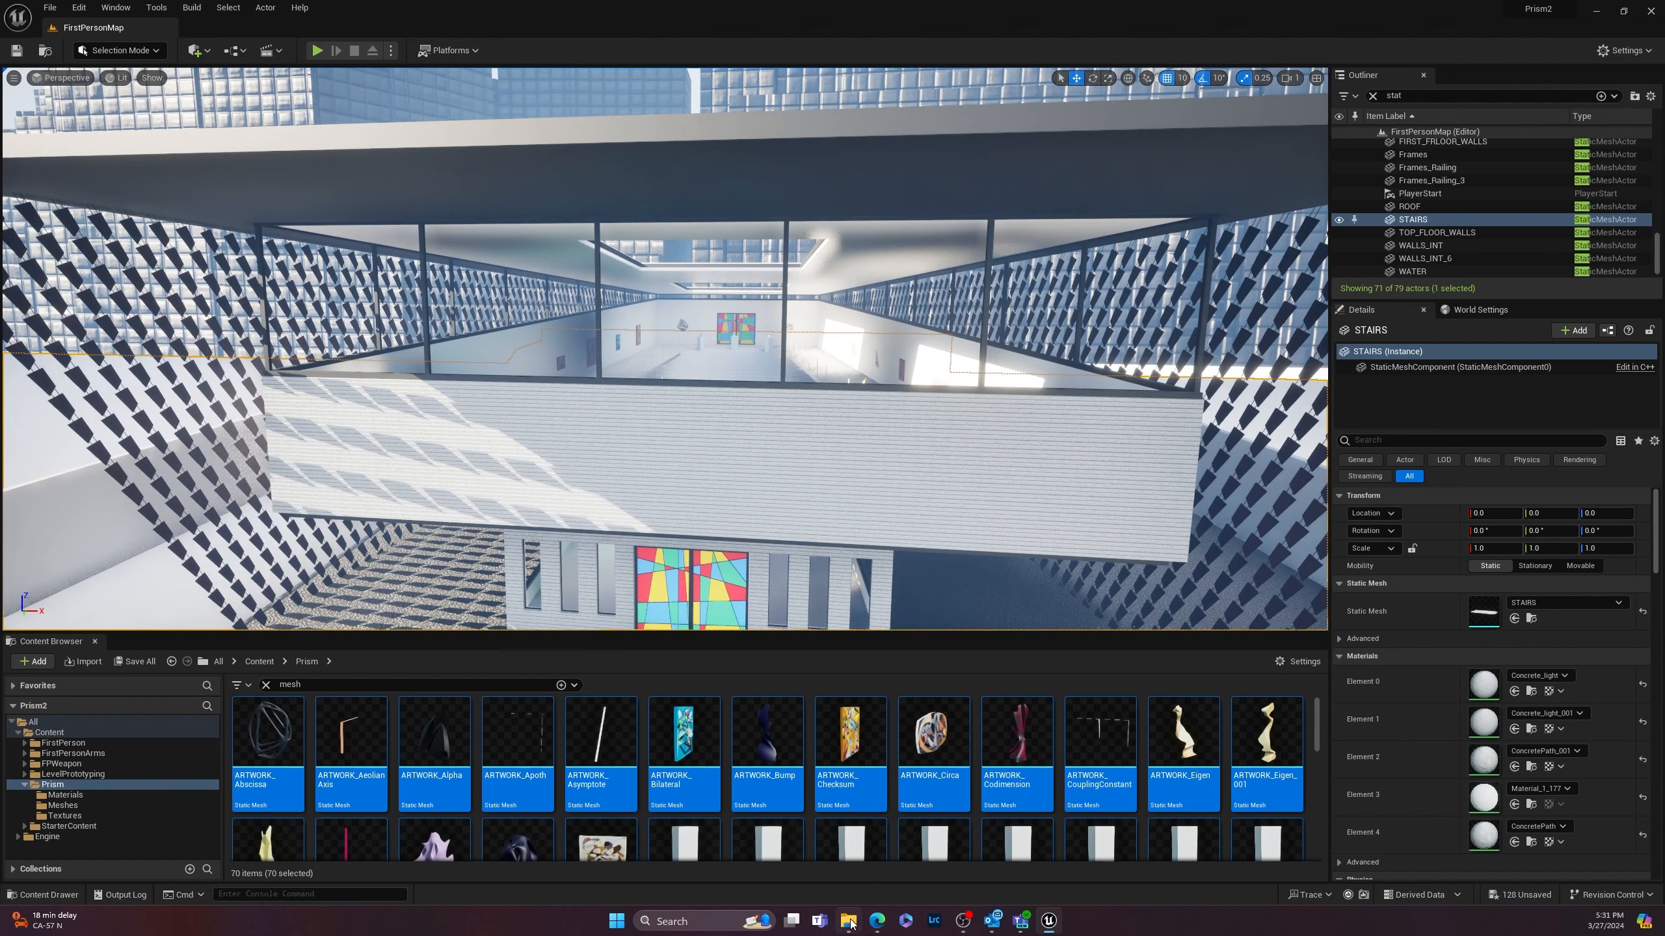
Step: Switch to File Explorer, find GLASS.fbx in the PrismBlender folder and import it into the Prism folder with the existing FBX options
left_click(850, 921)
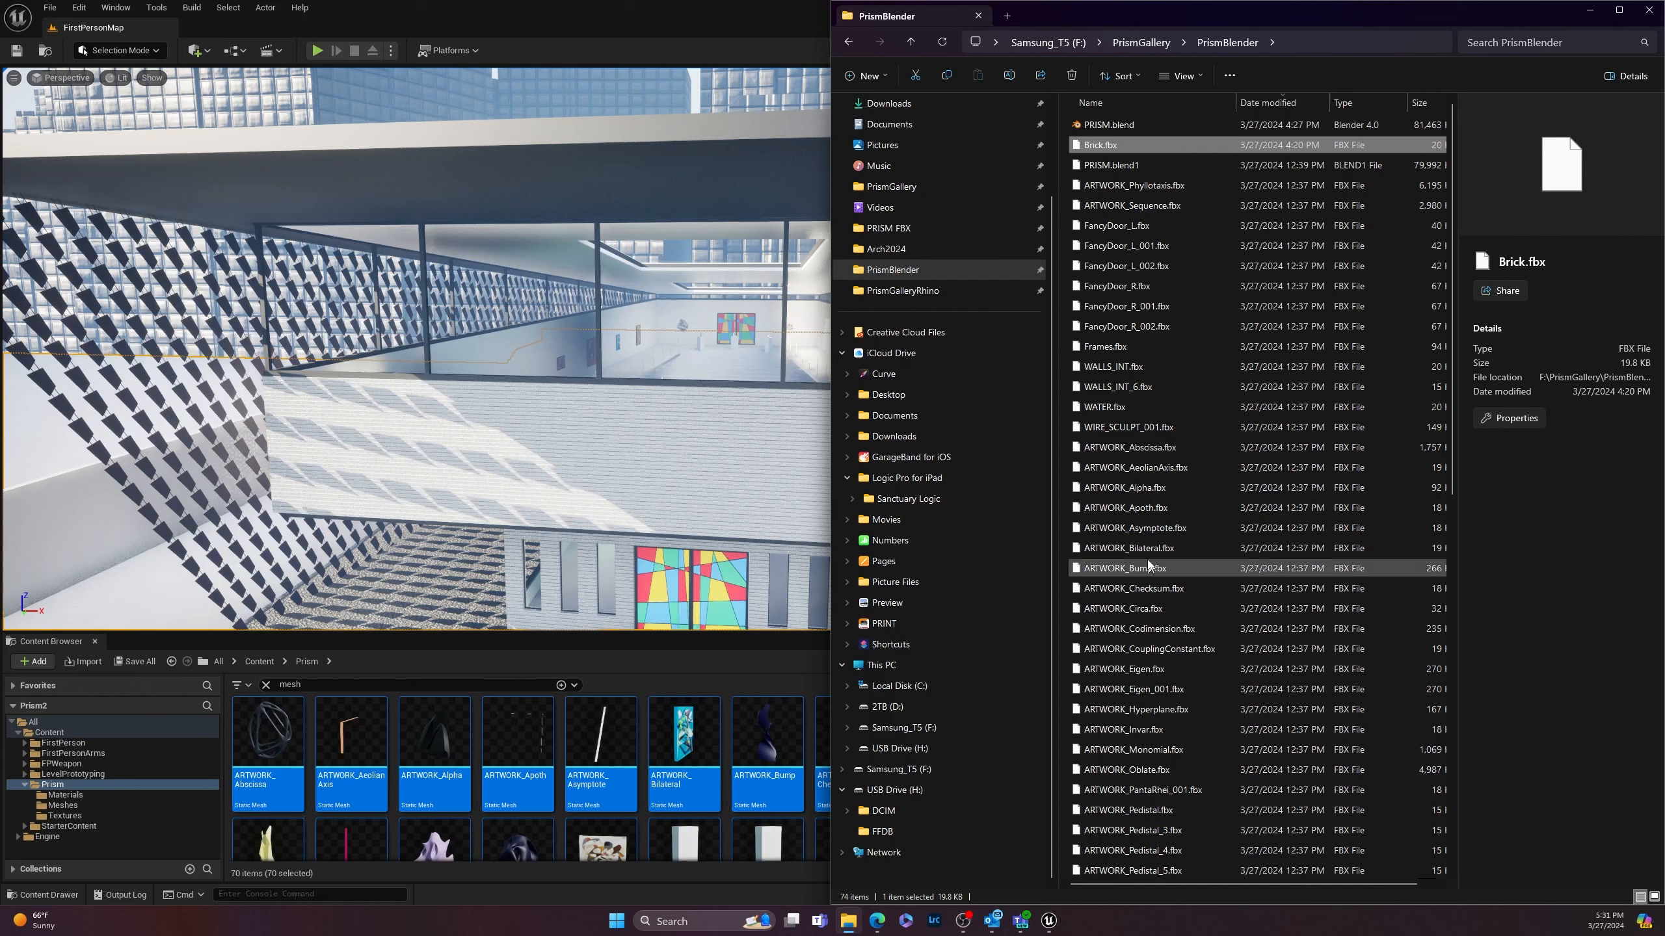
left_click(1127, 624)
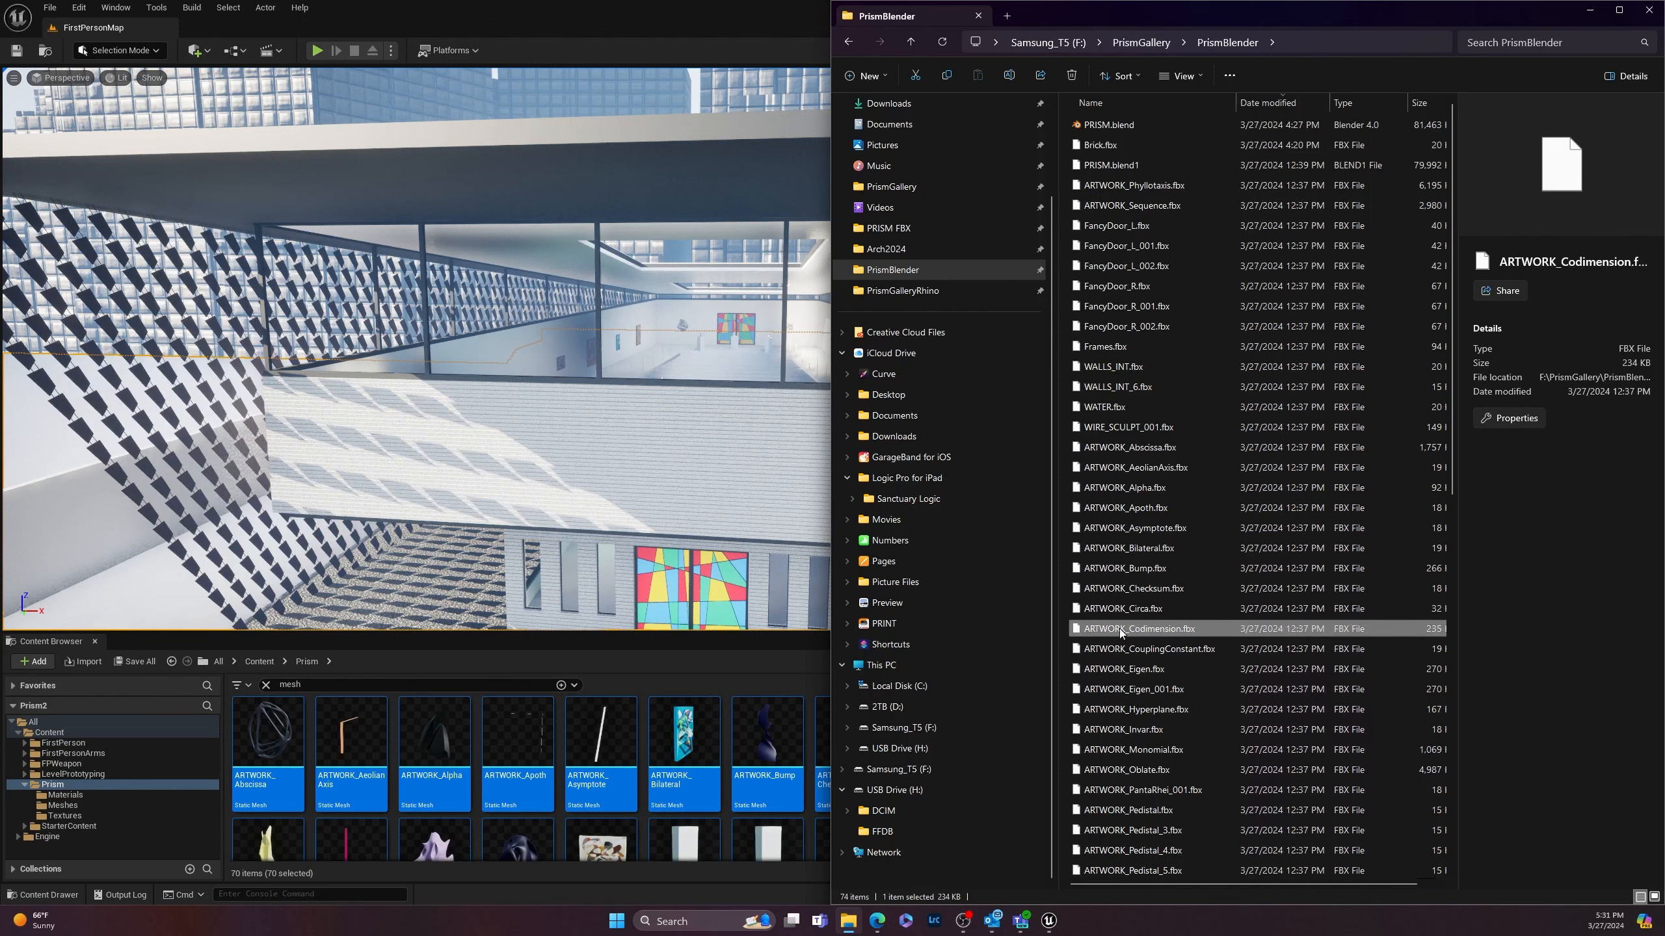
left_click(1129, 570)
scroll(1155, 639, "down", 7)
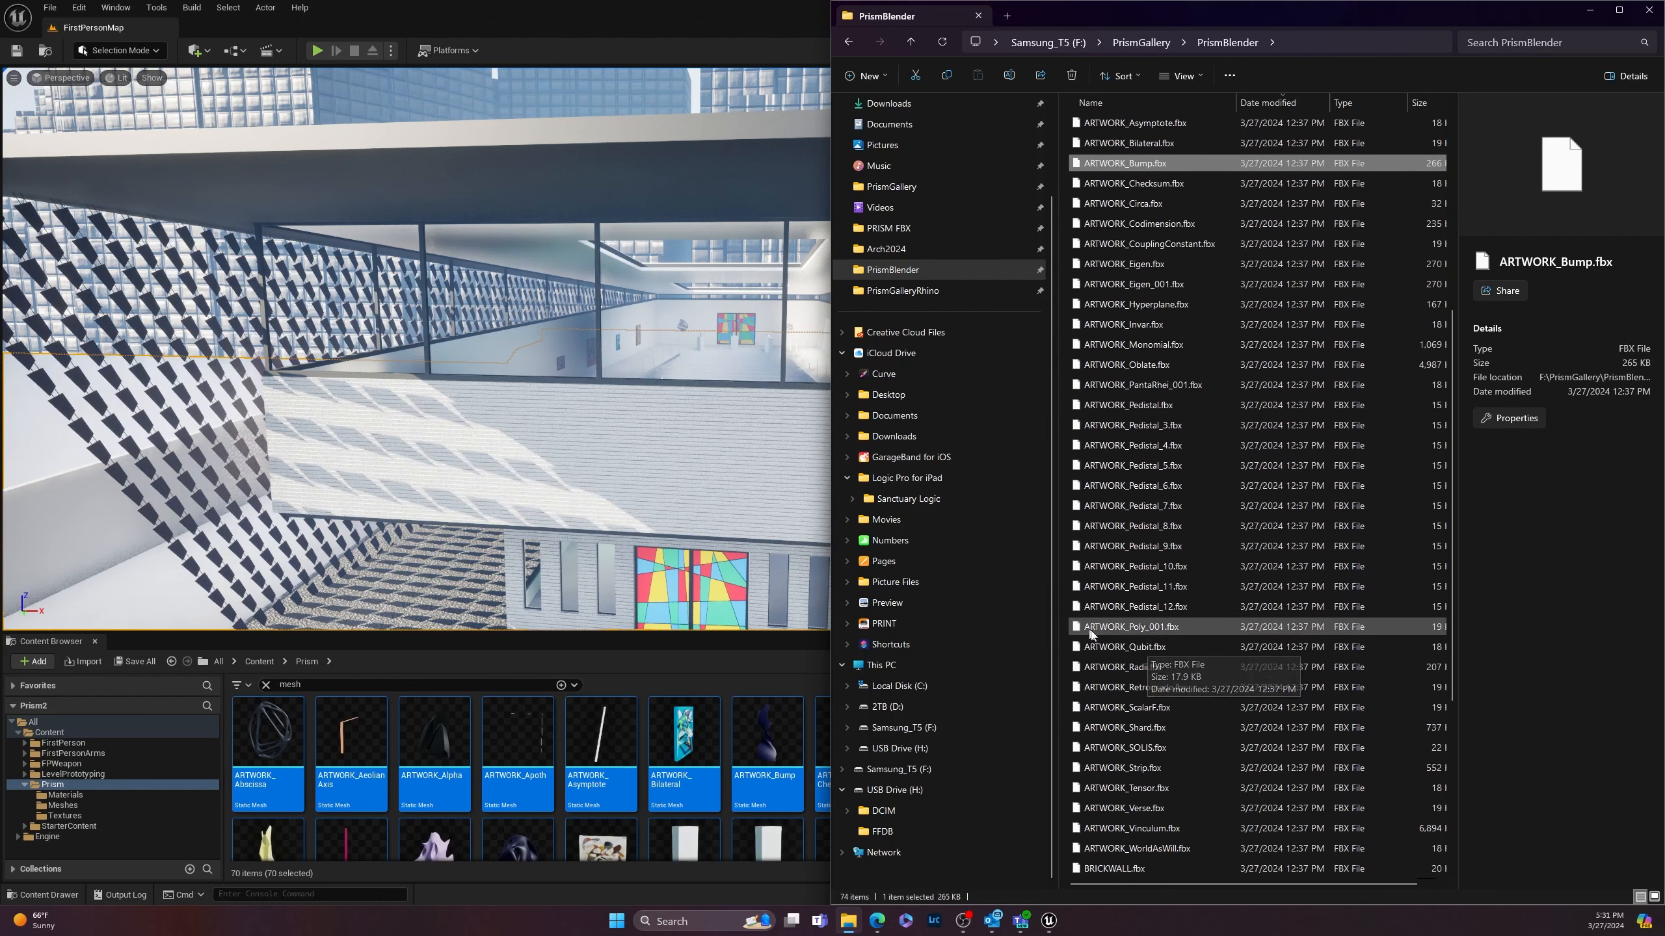
scroll(1143, 479, "up", 7)
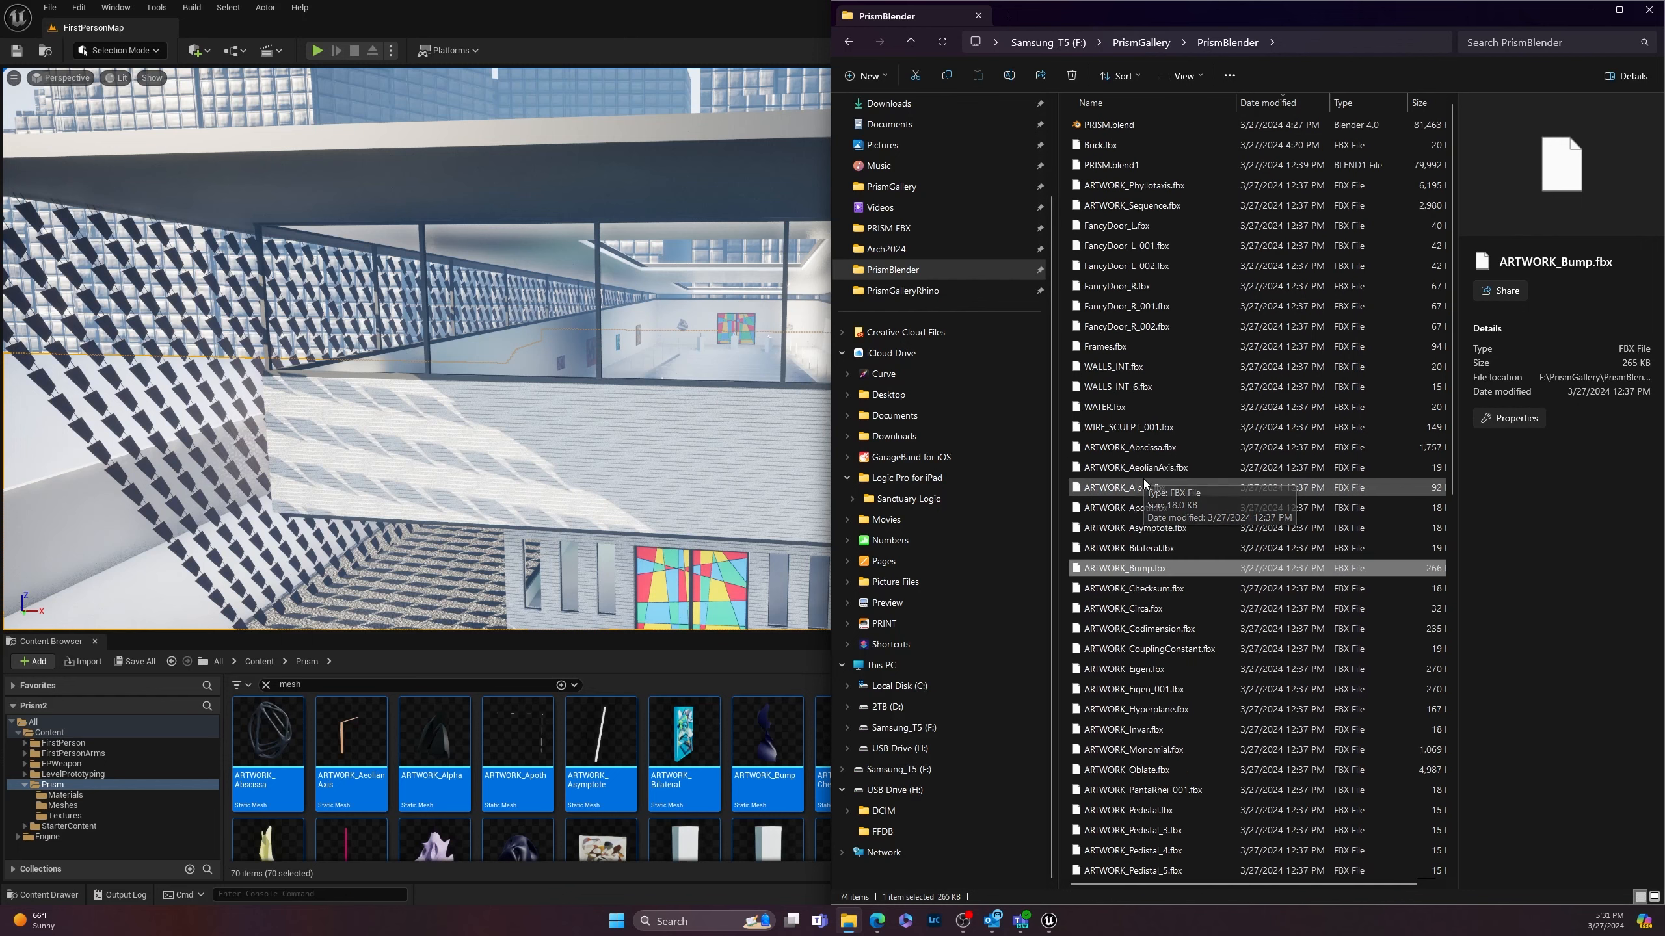
scroll(1125, 669, "down", 12)
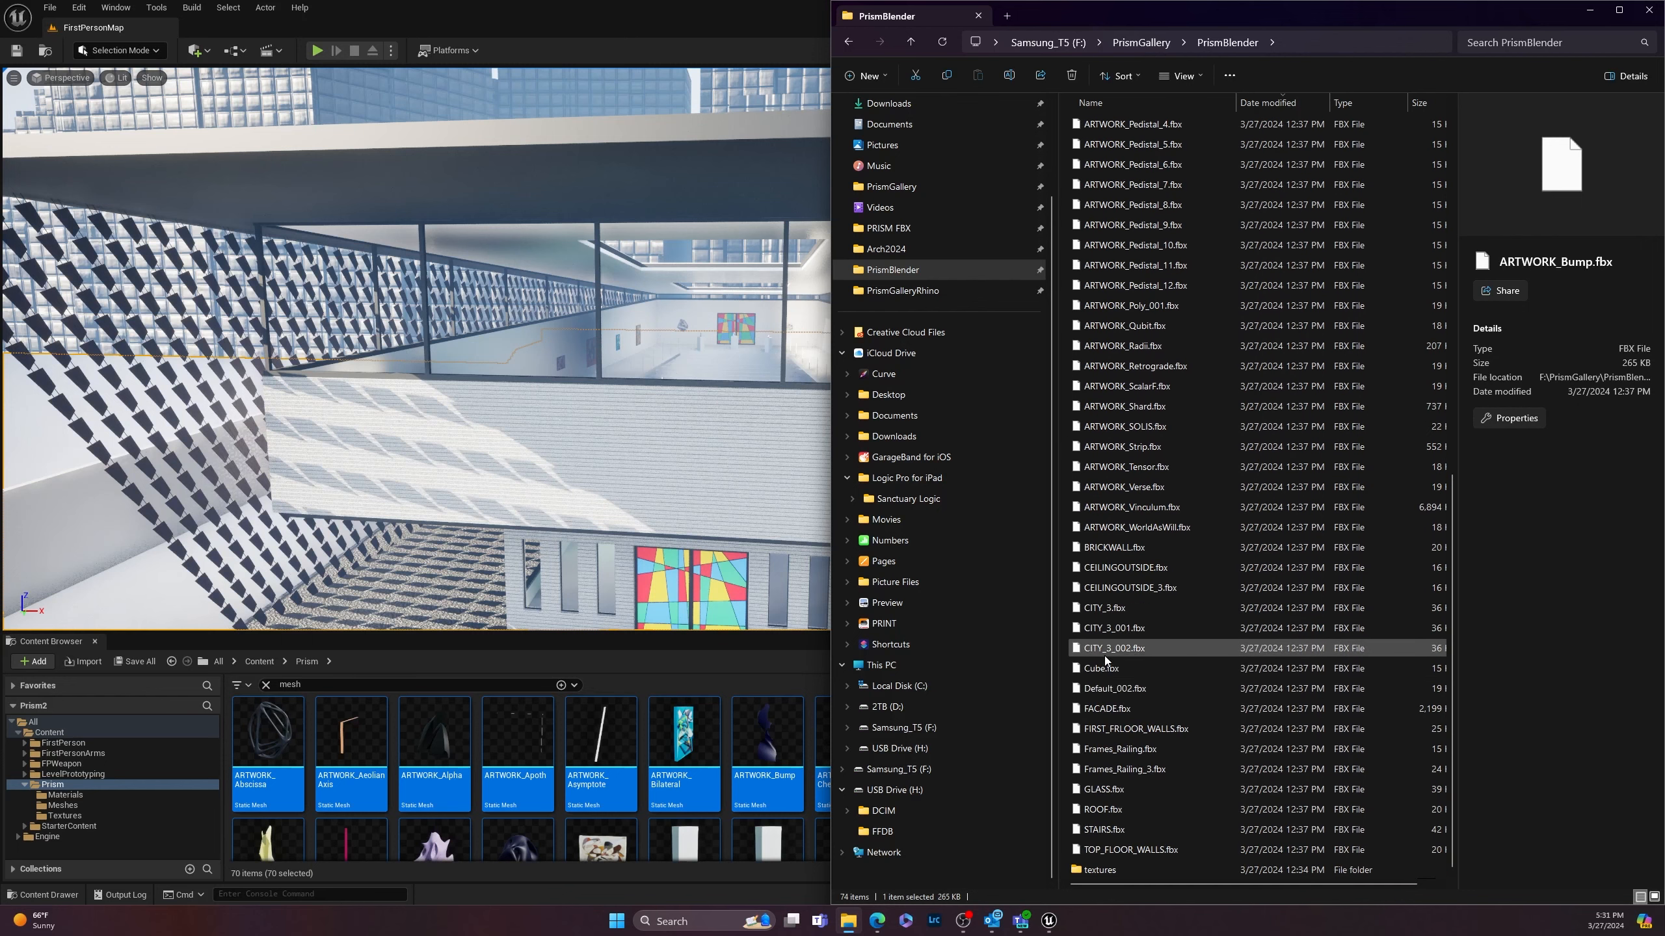
left_click(1106, 790)
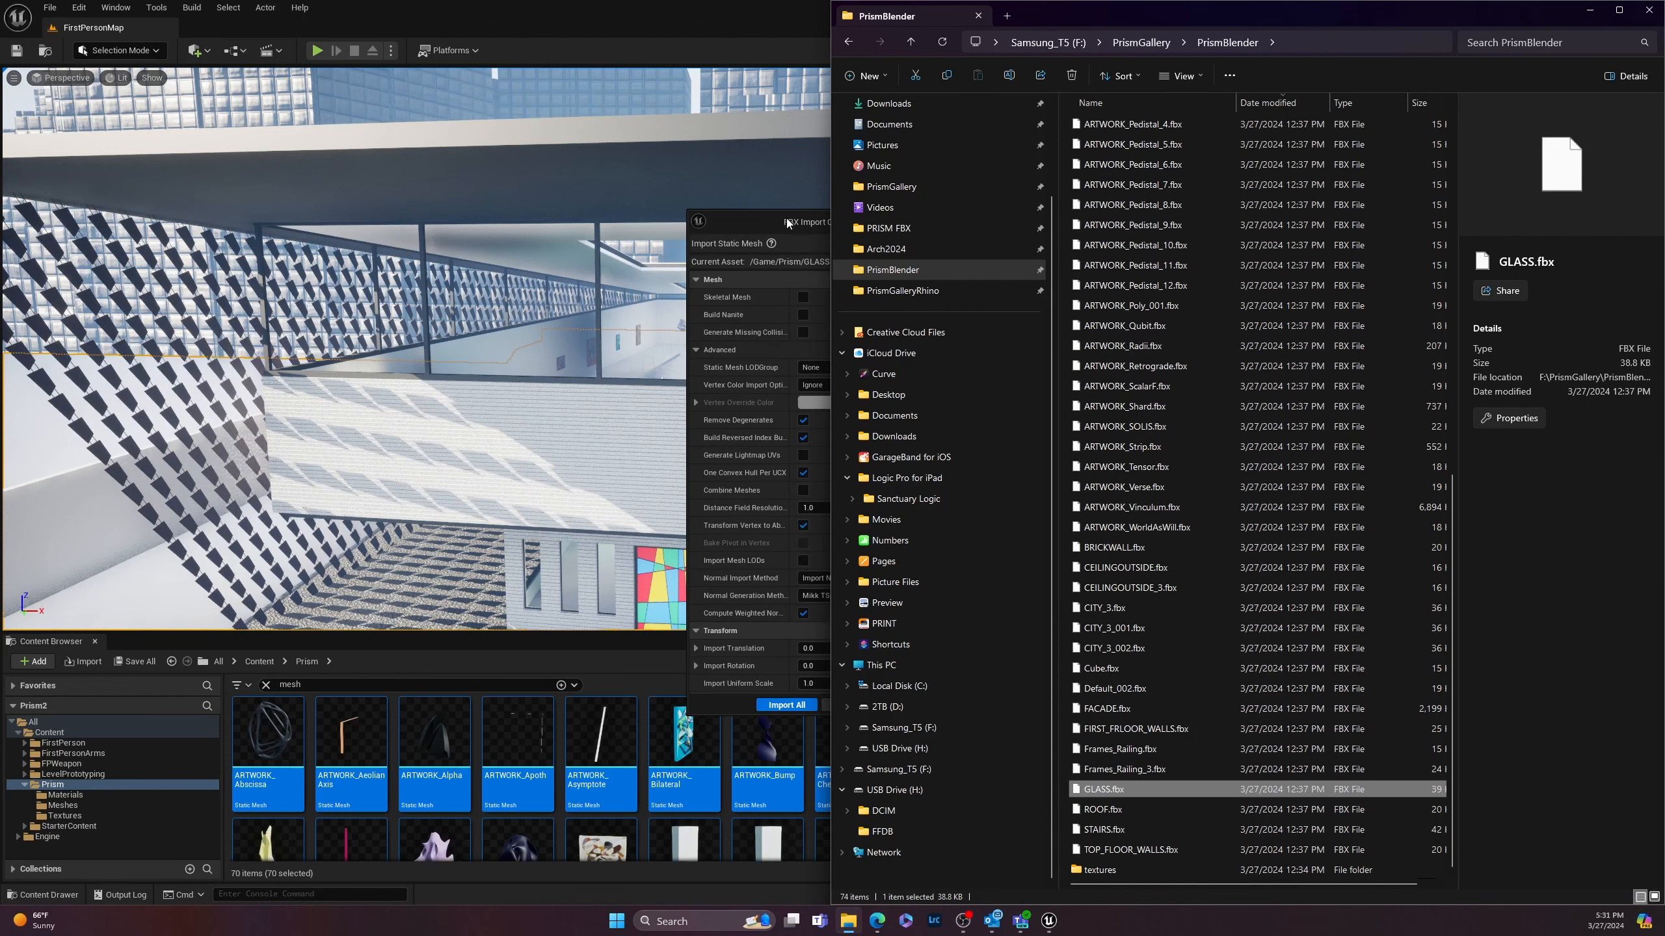
left_click(785, 218)
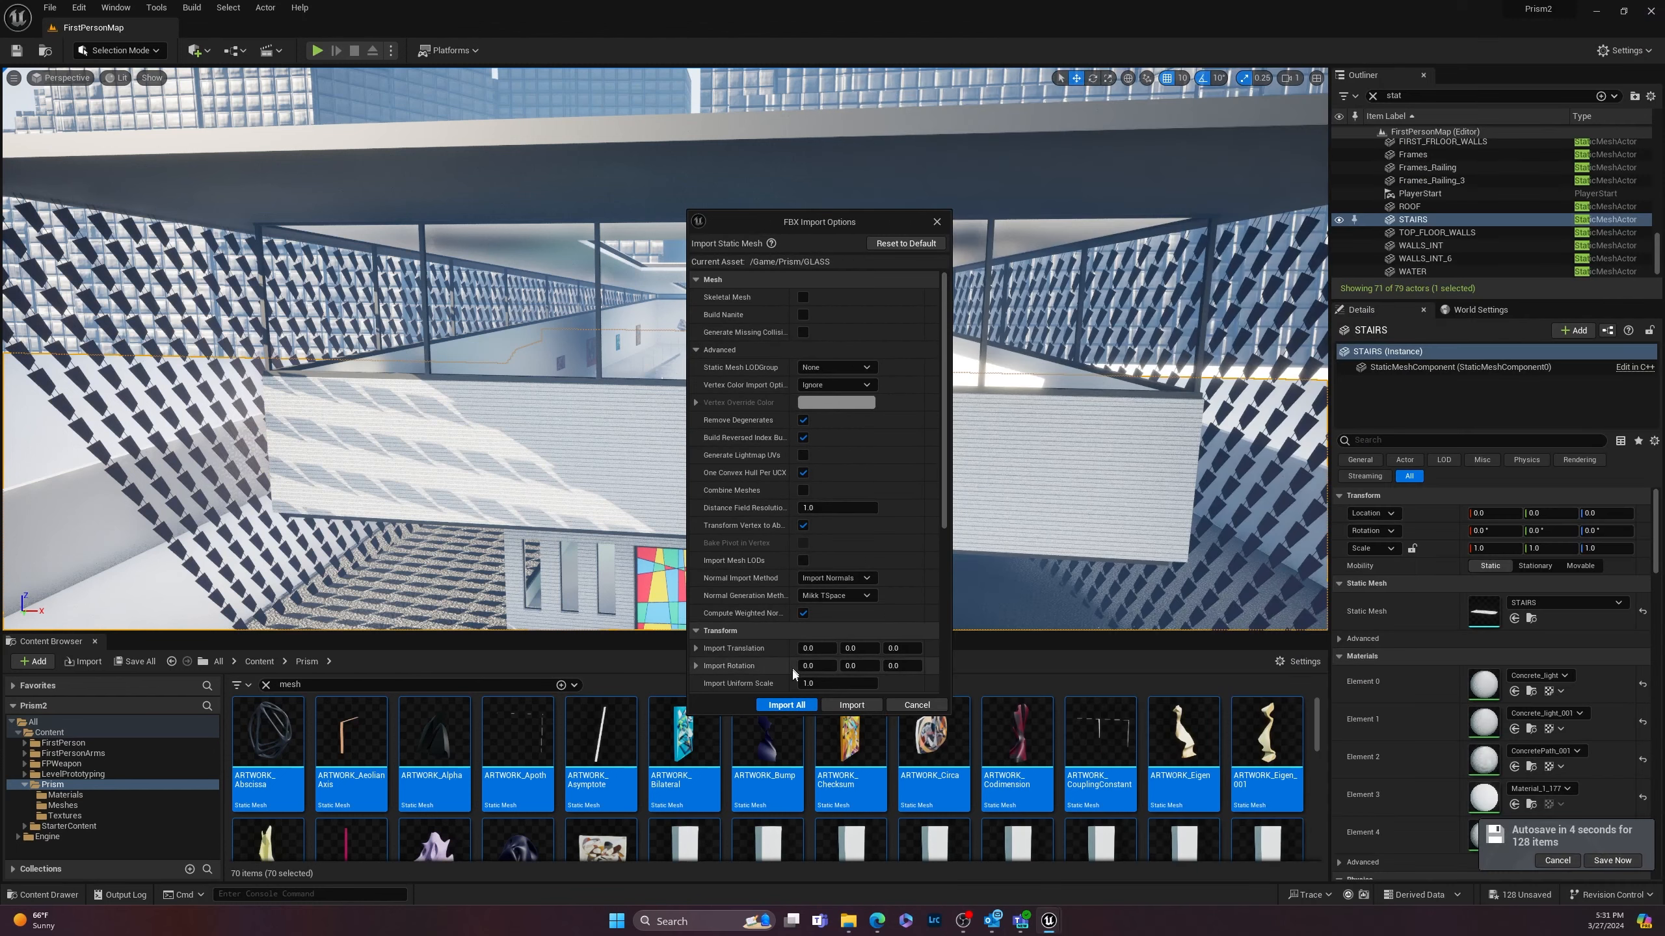
left_click(789, 706)
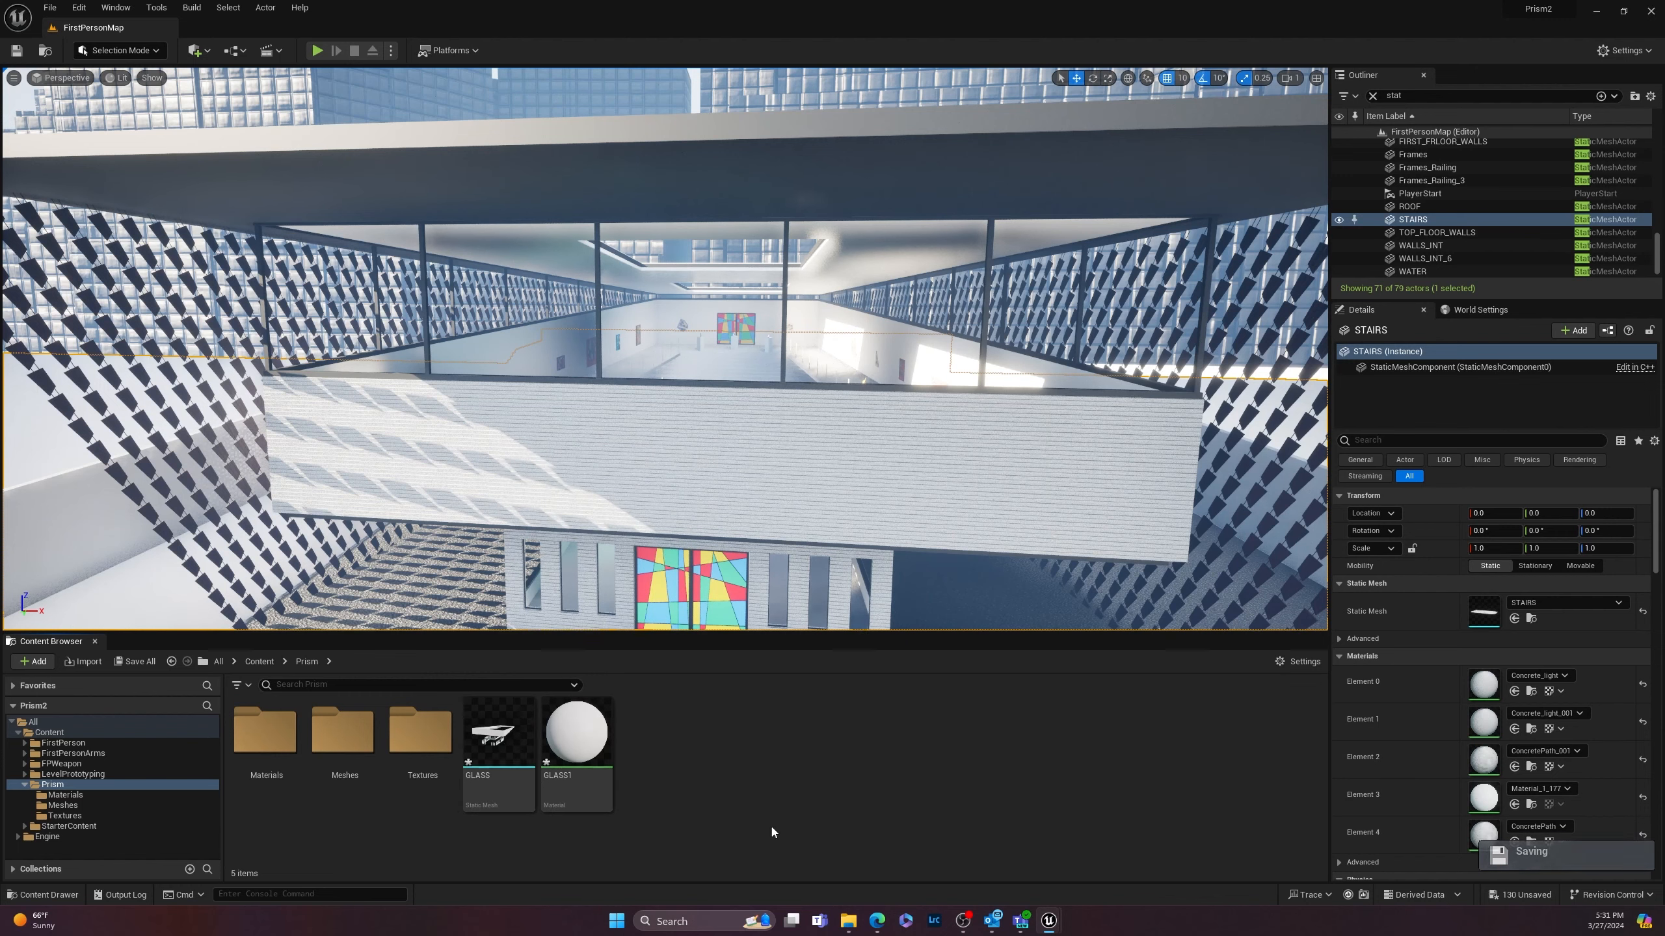
Step: Move the imported GLASS mesh into the Meshes folder, then open that folder and look through its meshes
left_click_drag(496, 733, 362, 748)
left_click(393, 767)
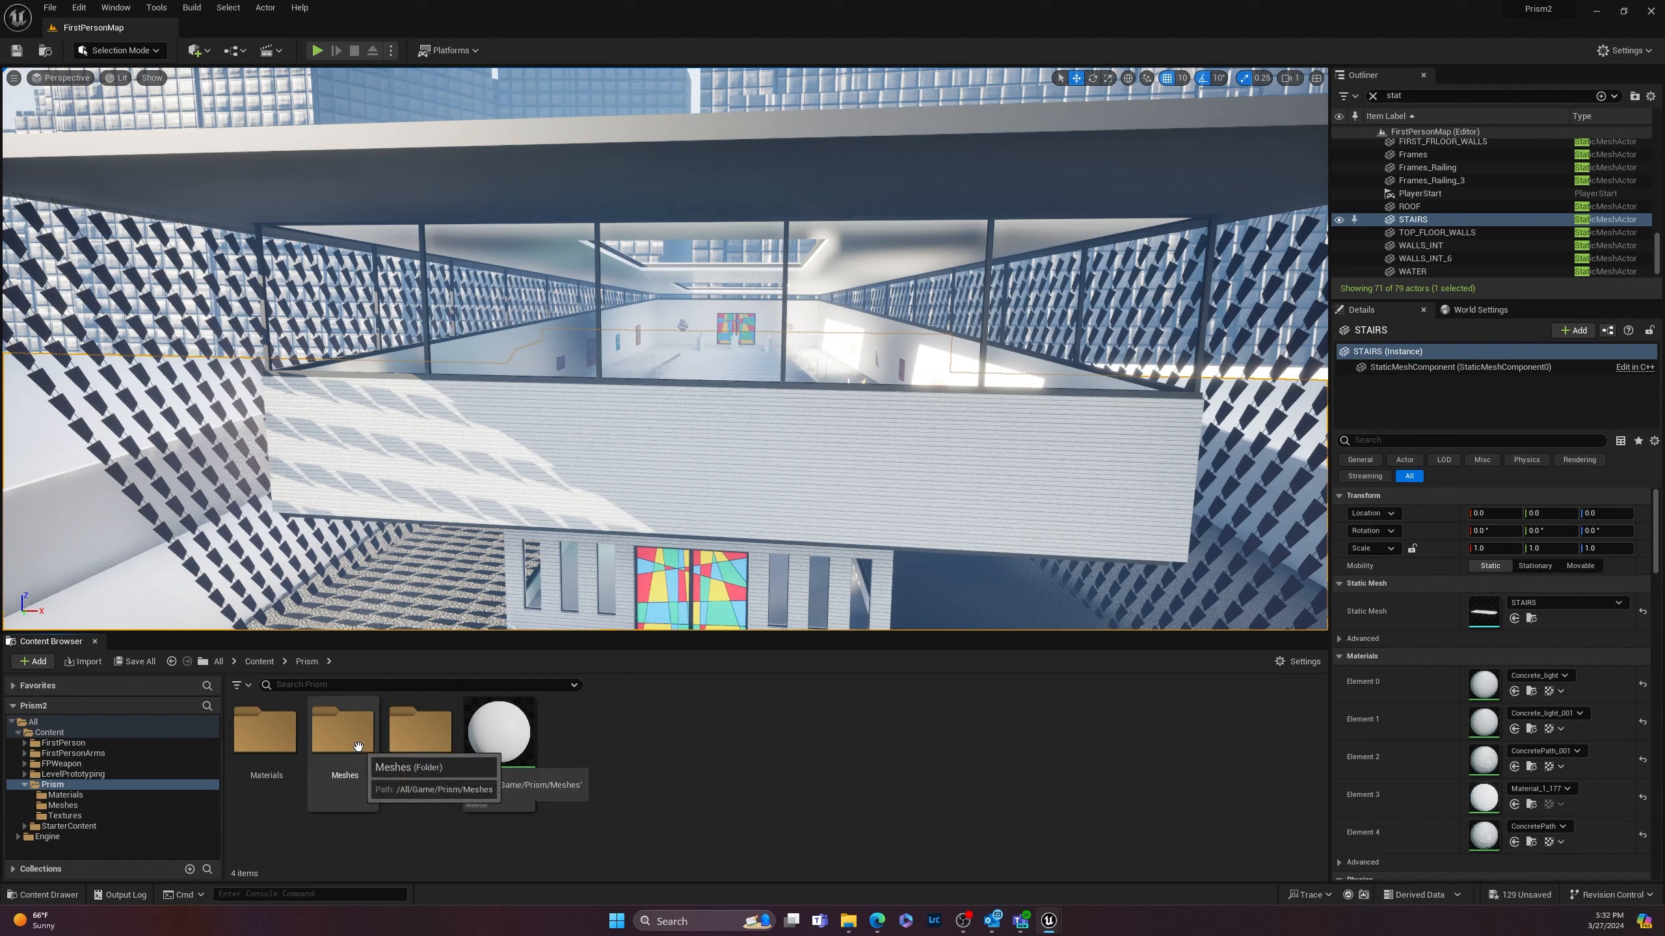
double_click(342, 731)
scroll(481, 817, "down", 10)
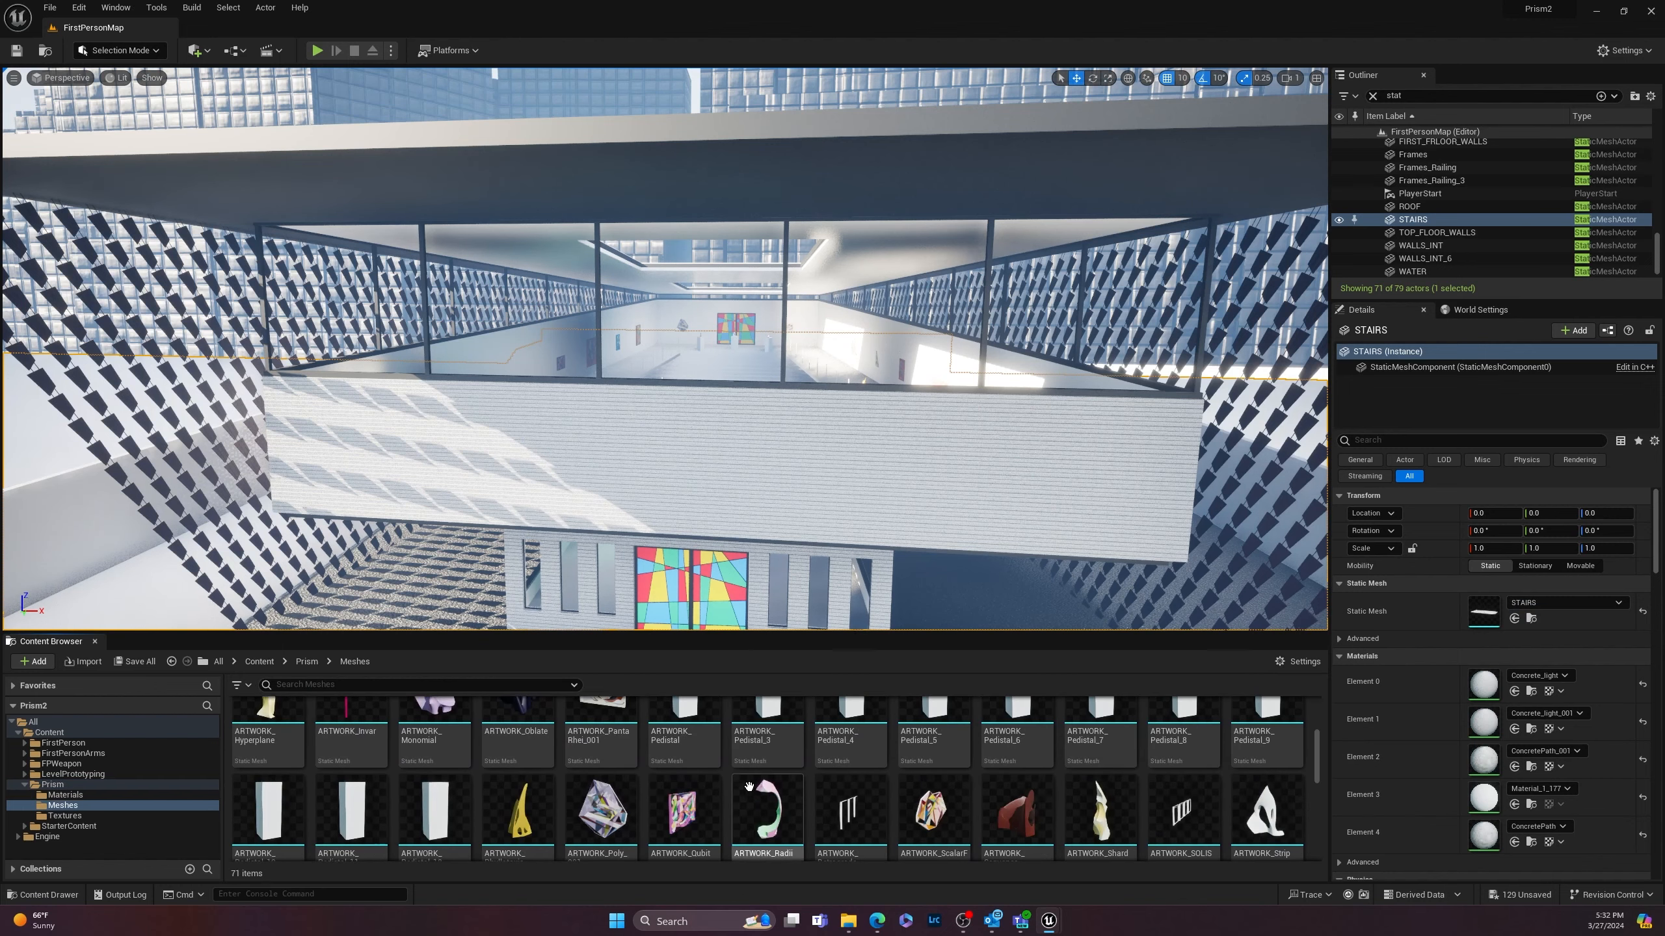
scroll(580, 789, "up", 3)
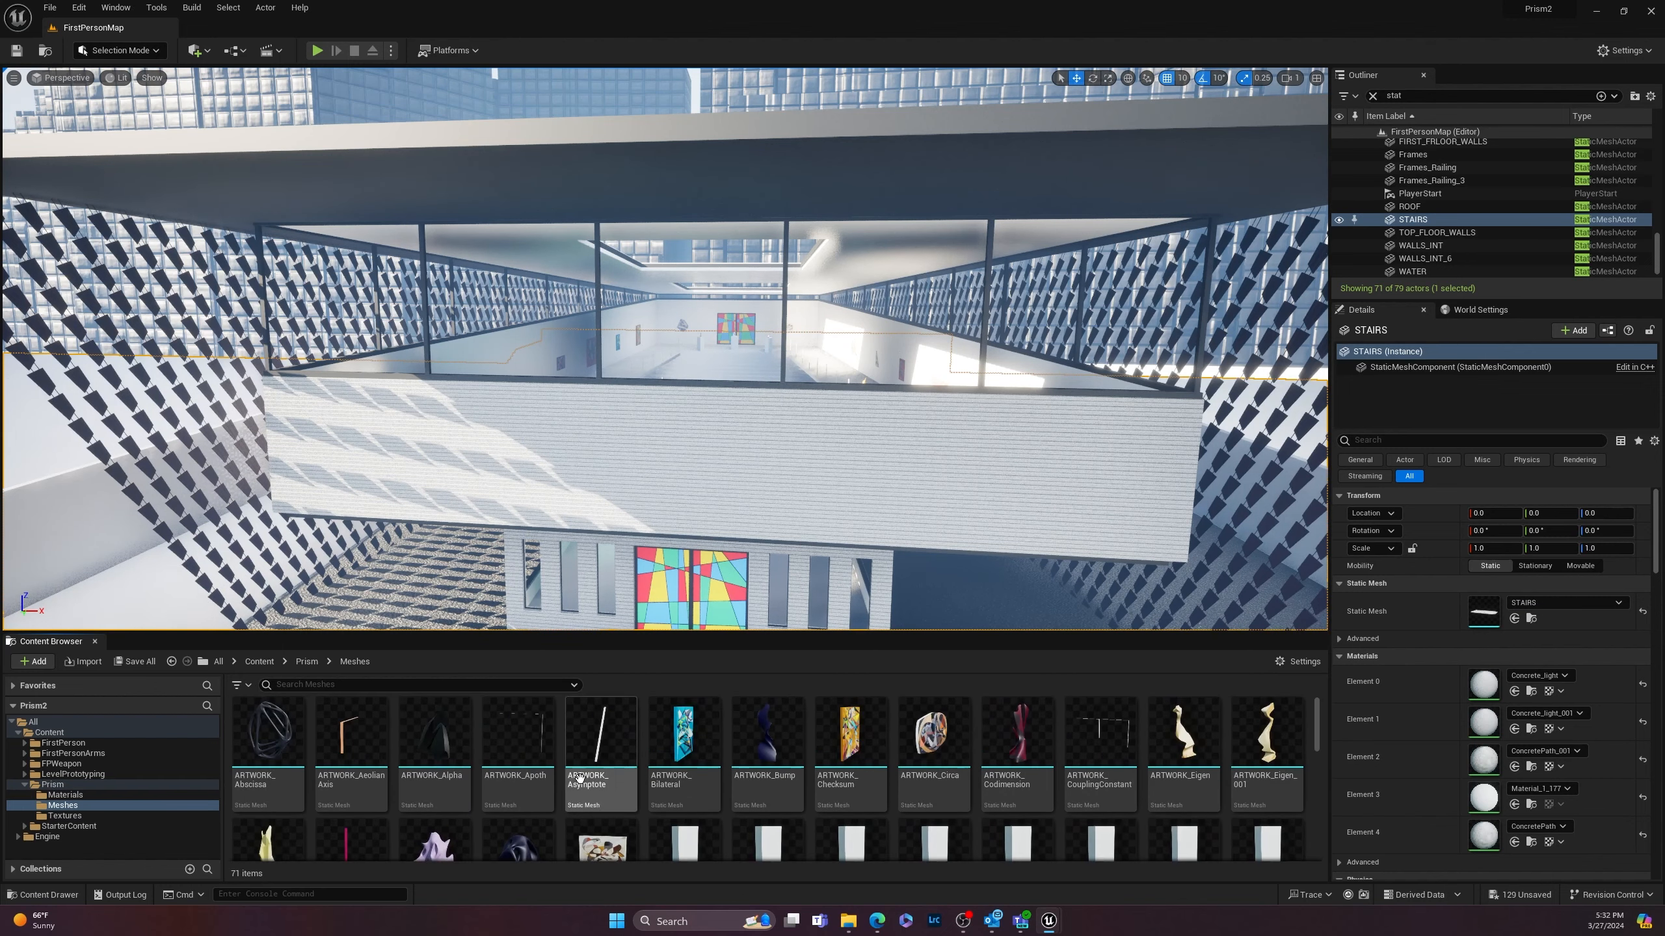
scroll(640, 755, "down", 6)
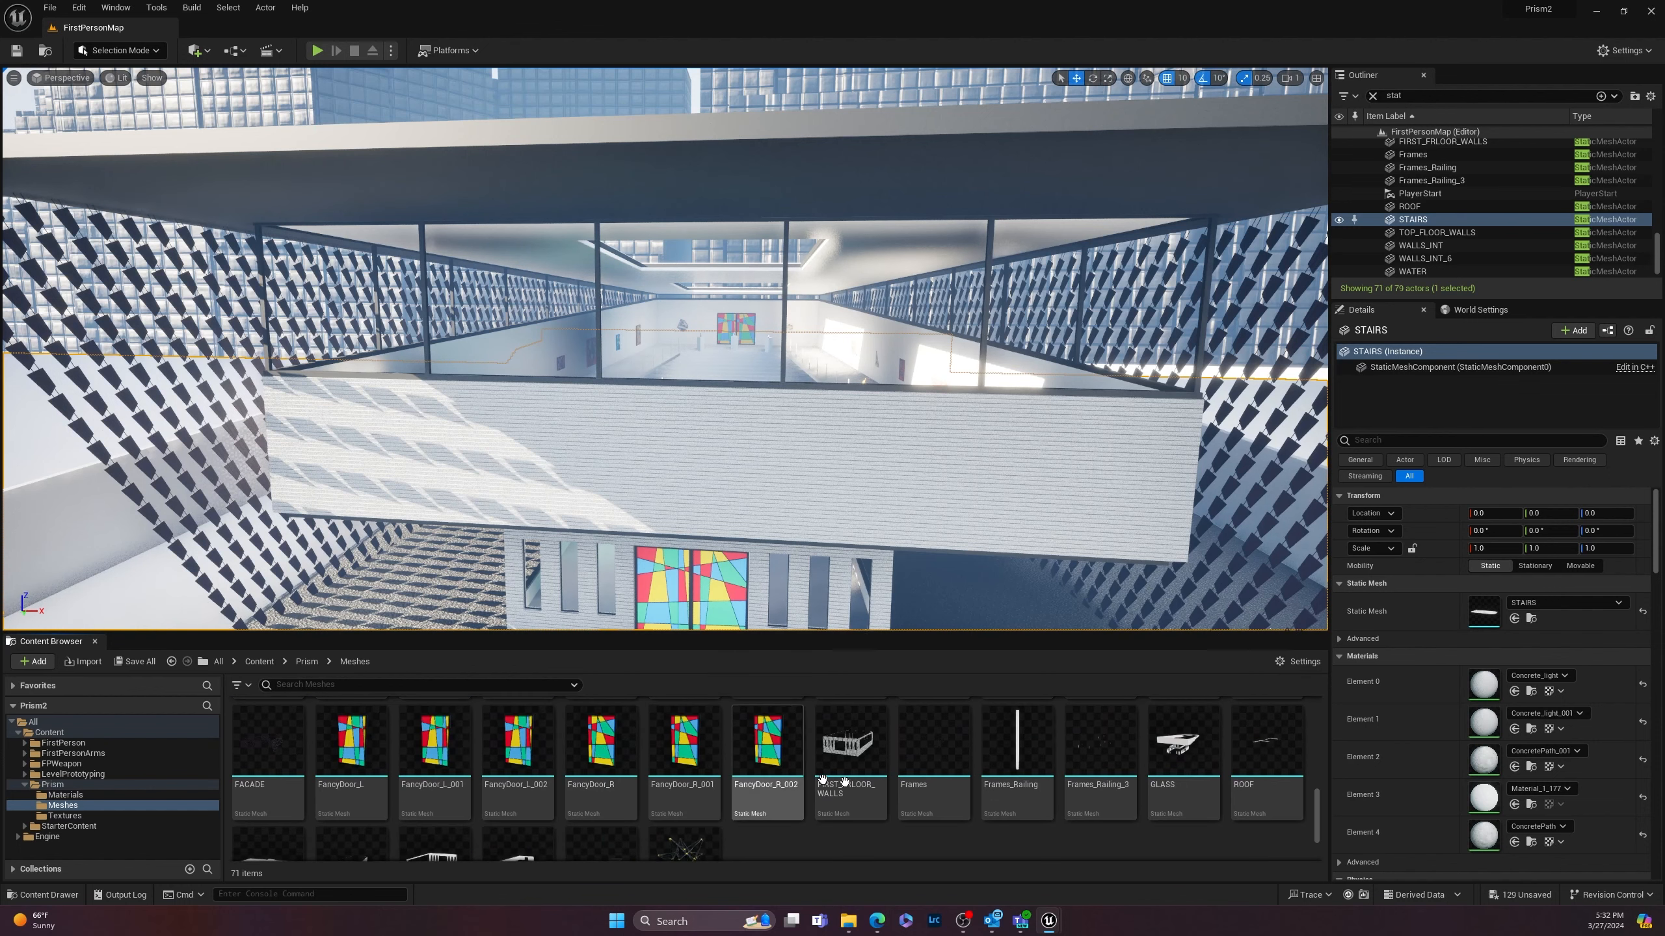
Step: Filter the Meshes folder by "glas" and place the GLASS mesh in the level at about -3880, -4700, 480
left_click(455, 684)
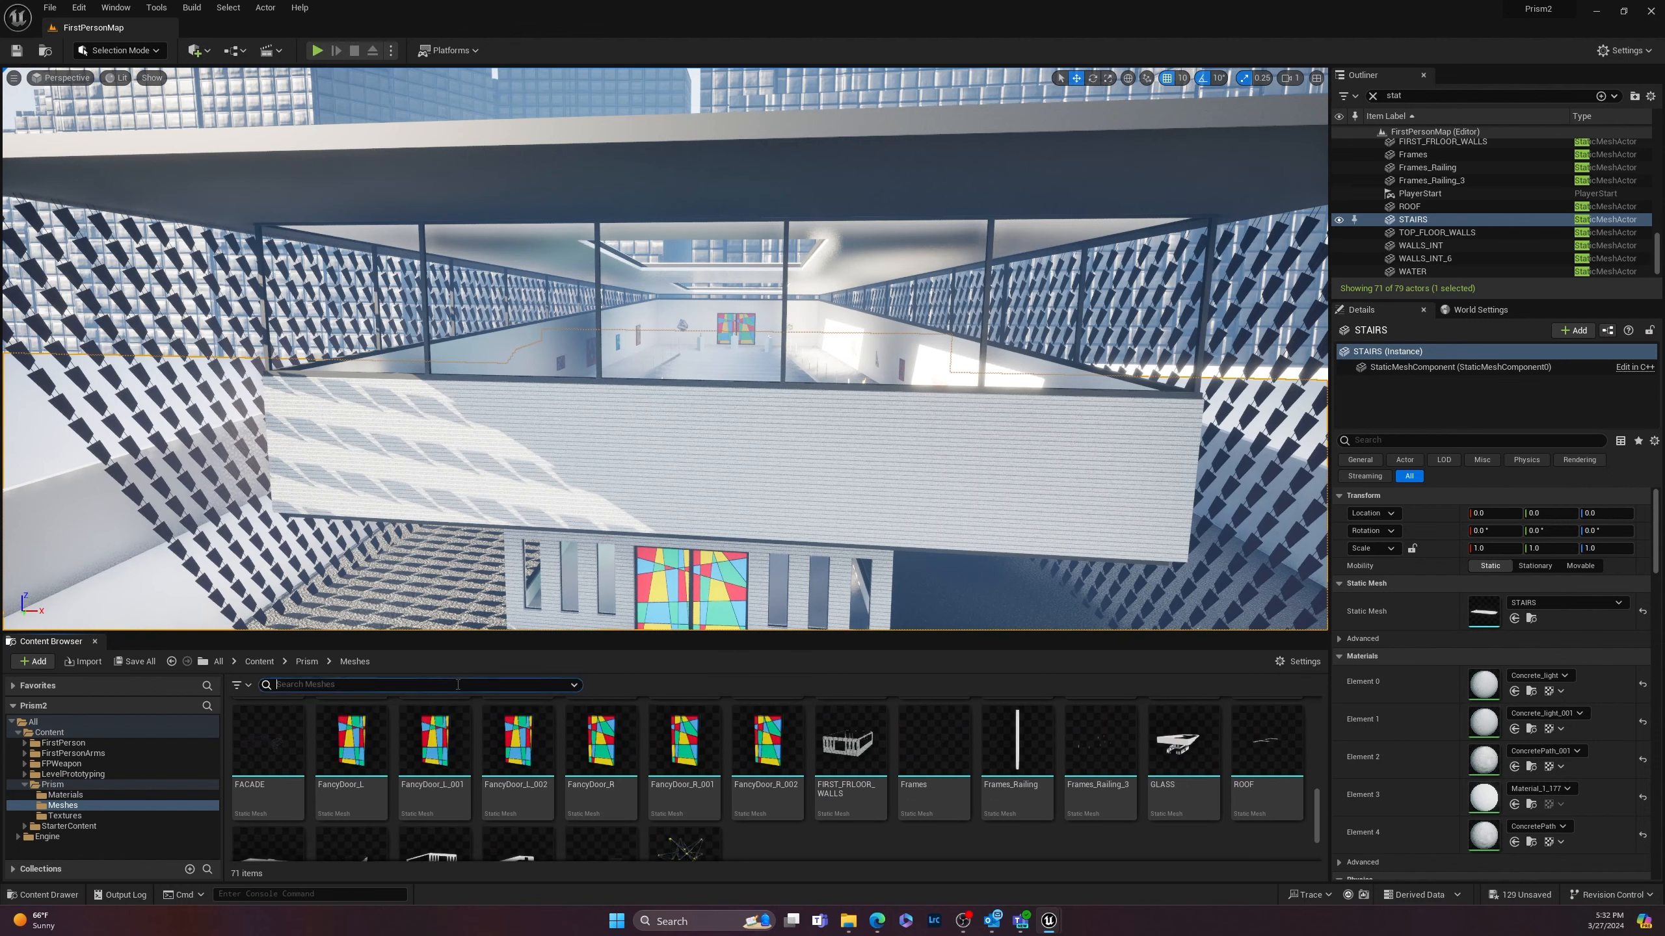
type("g")
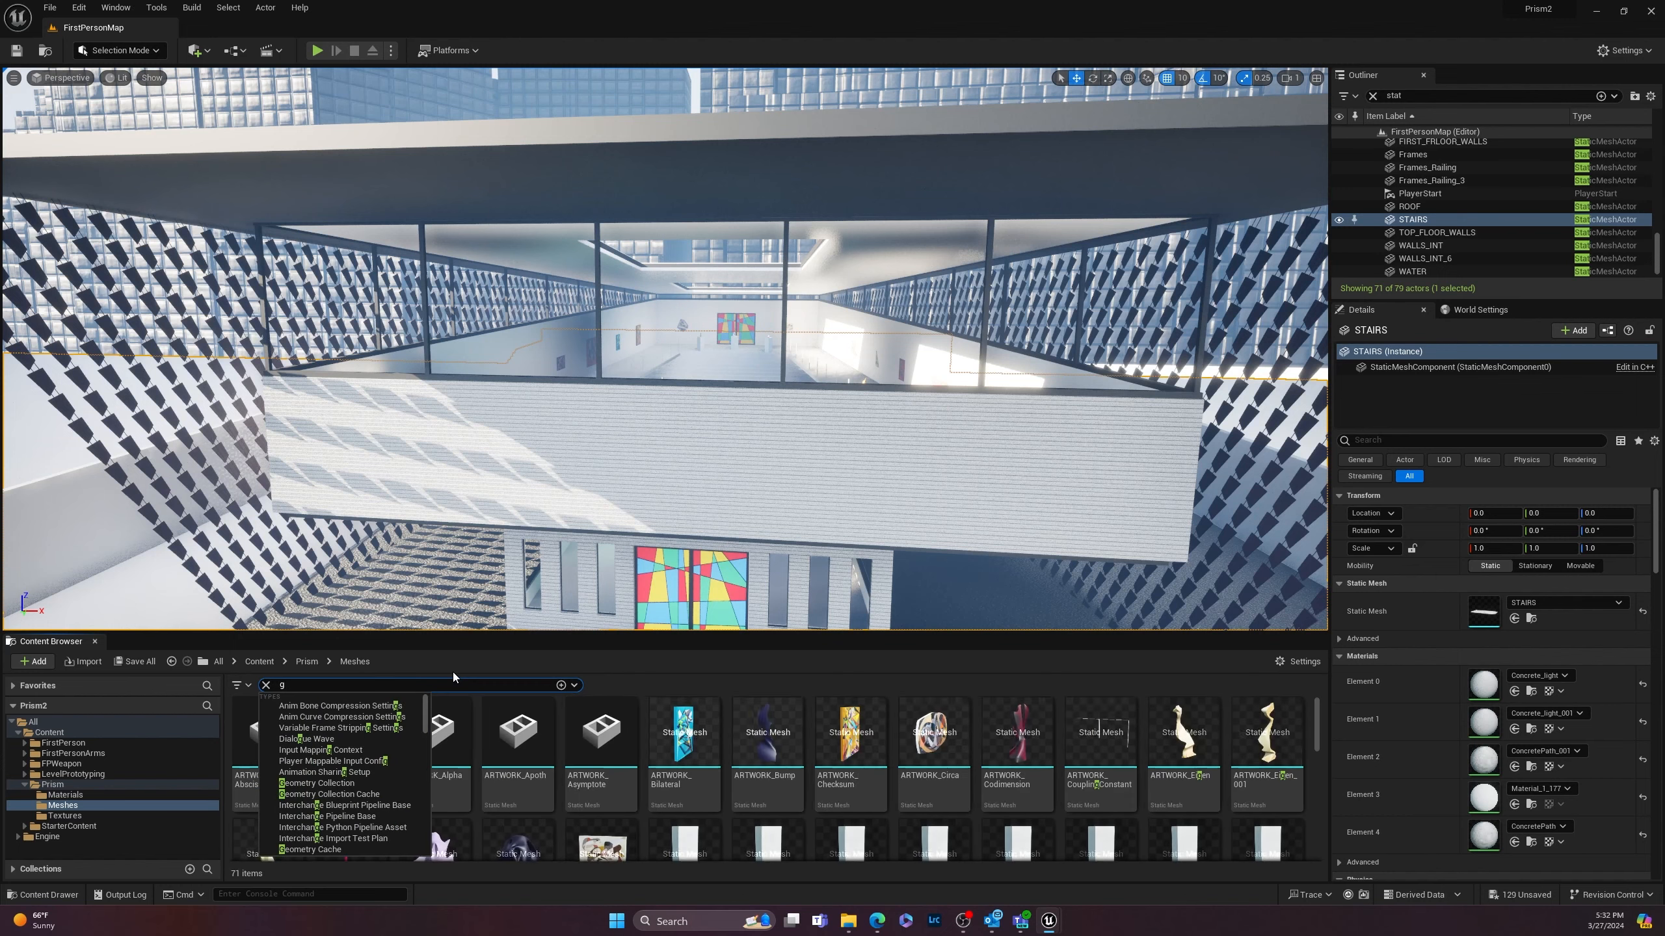
type("rlas")
left_click_drag(270, 779, 625, 513)
scroll(625, 514, "down", 6)
right_click_drag(625, 513, 623, 472)
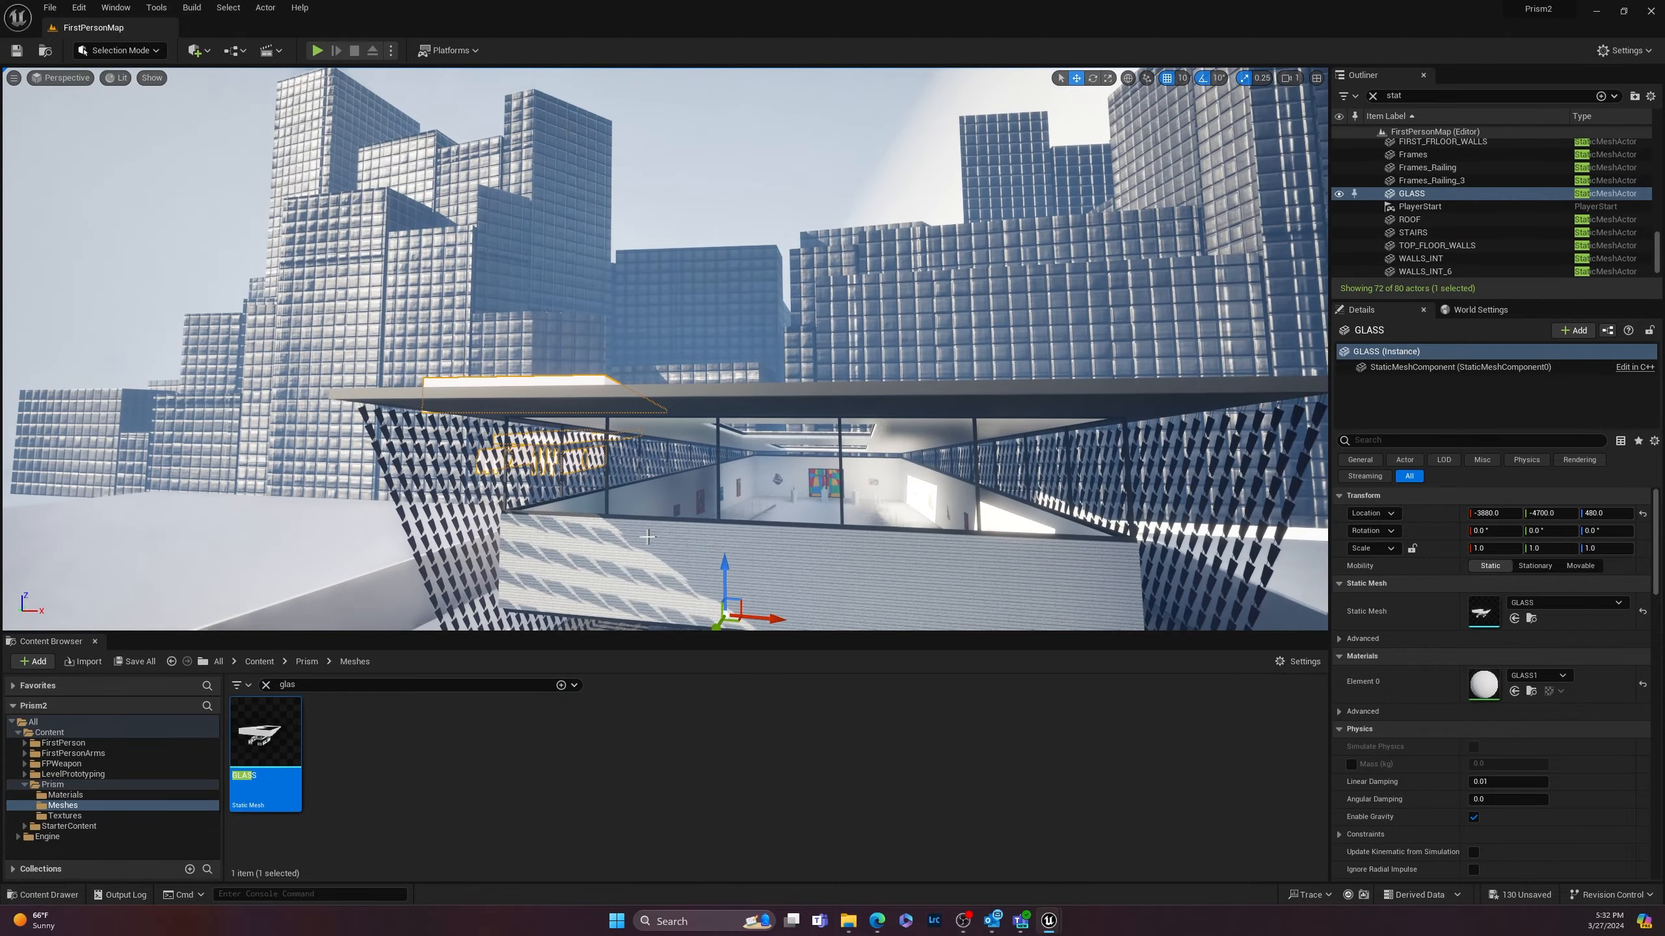
right_click_drag(777, 506, 845, 564)
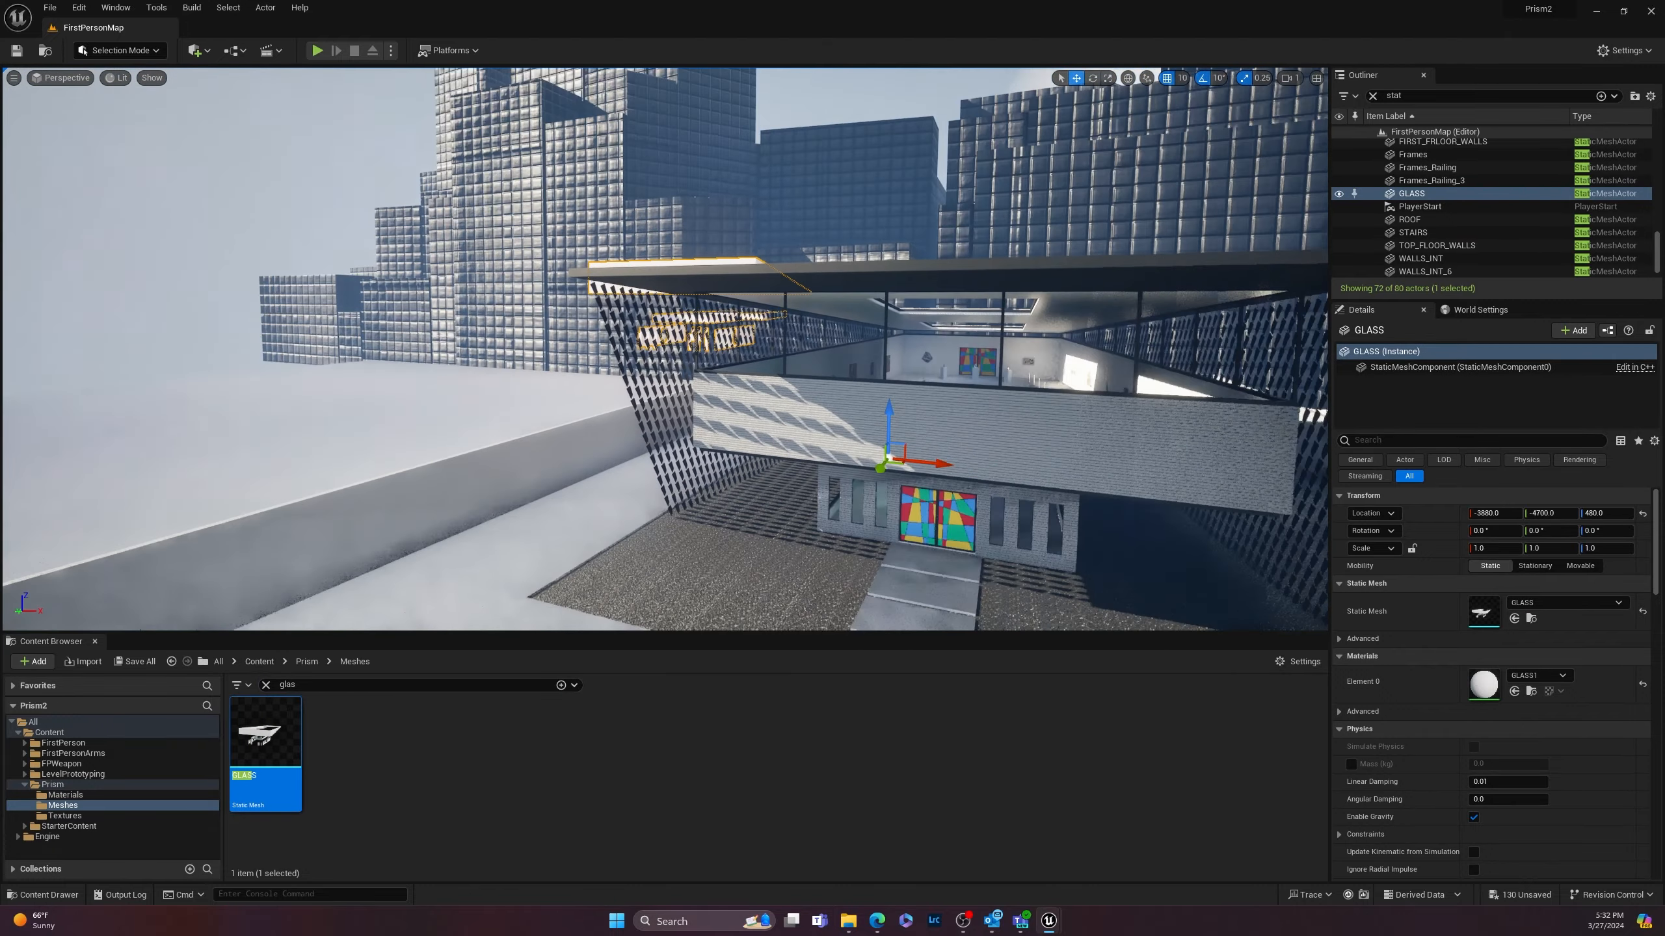
right_click_drag(854, 455, 820, 436)
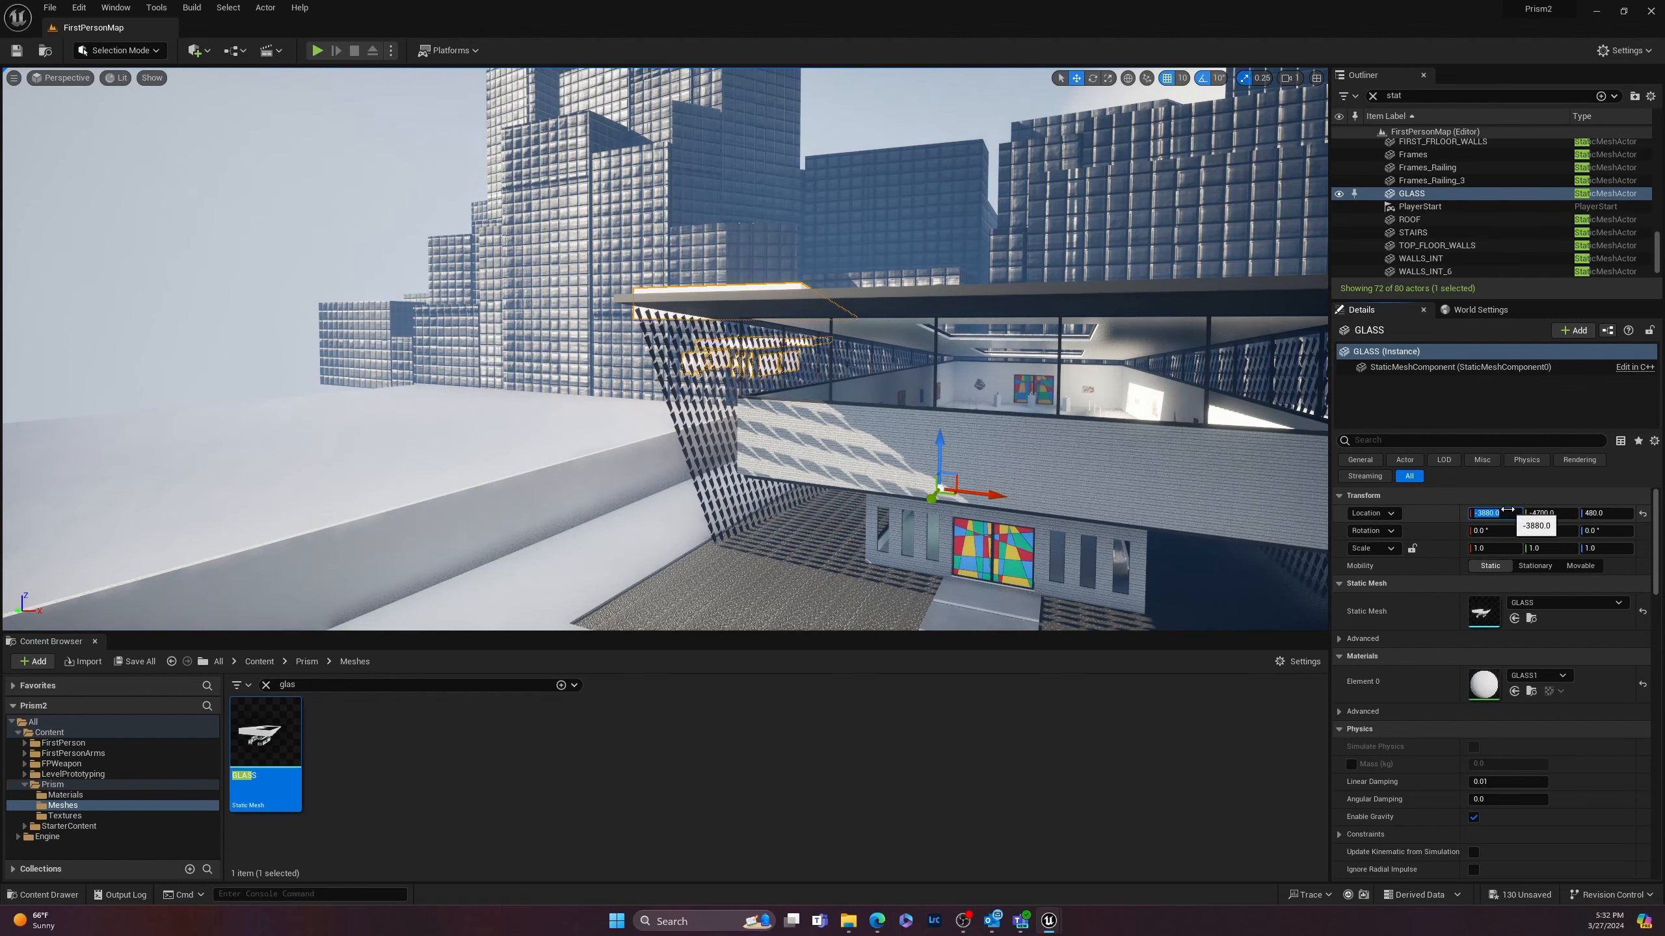
Step: Set the GLASS mesh's location to 0, 0, 0
key("Tab")
type("0")
key("Tab")
type("0")
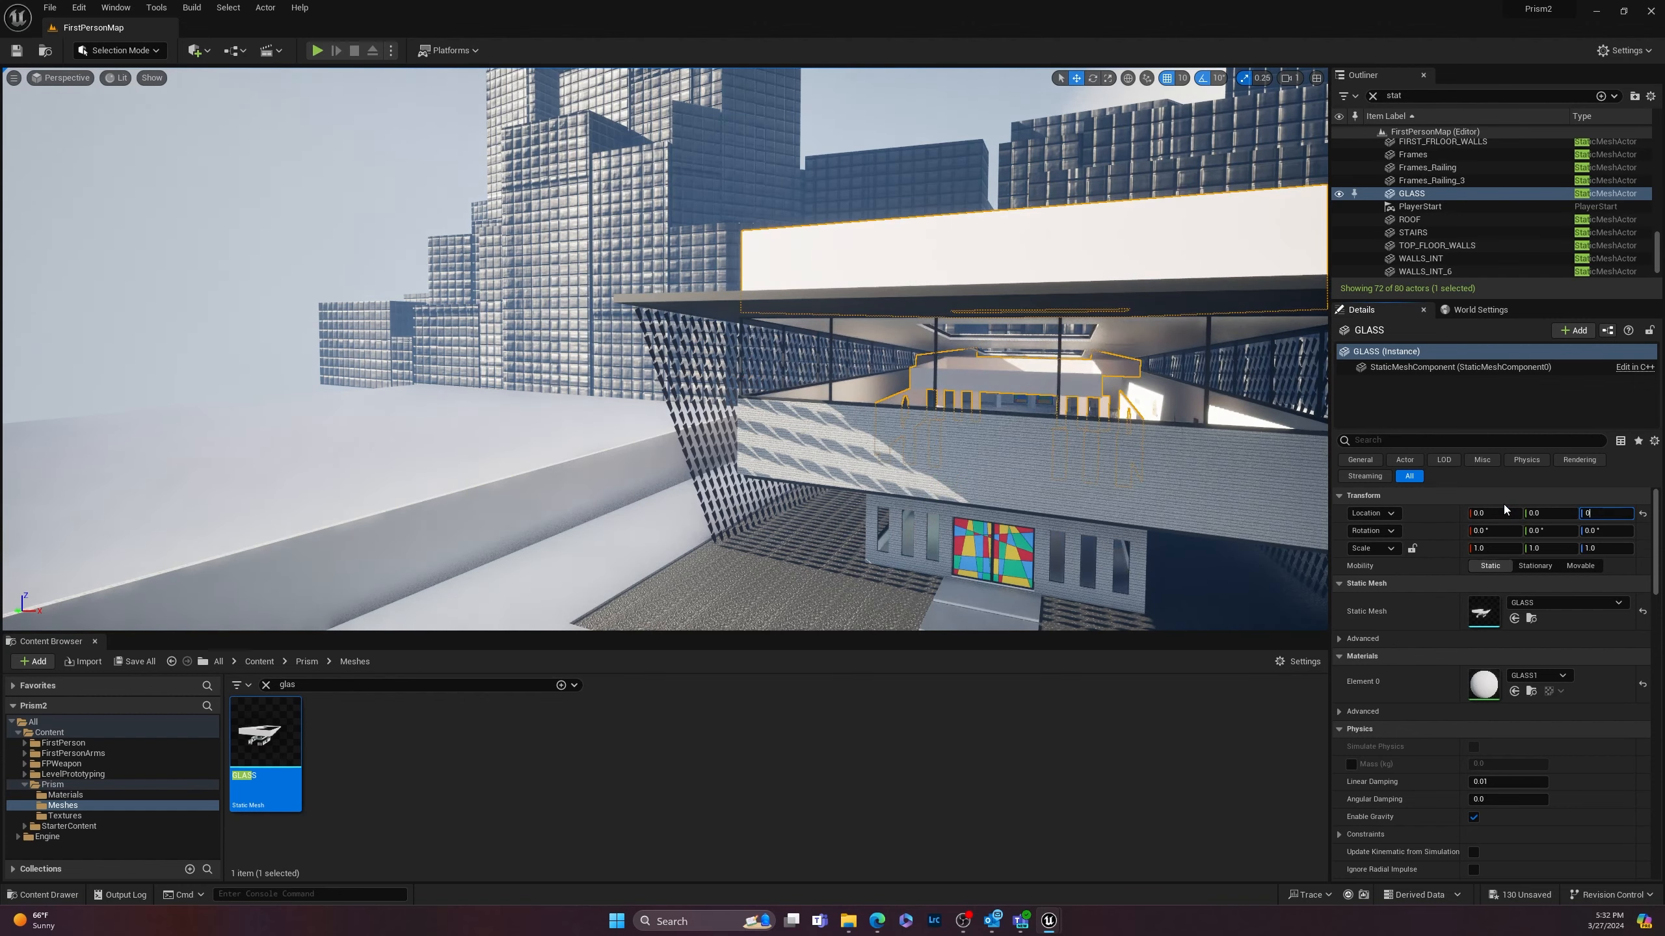
key("Tab")
Step: Search the materials for "glass" and assign M_Glass to Element 0 of the GLASS mesh
right_click_drag(771, 375, 842, 387)
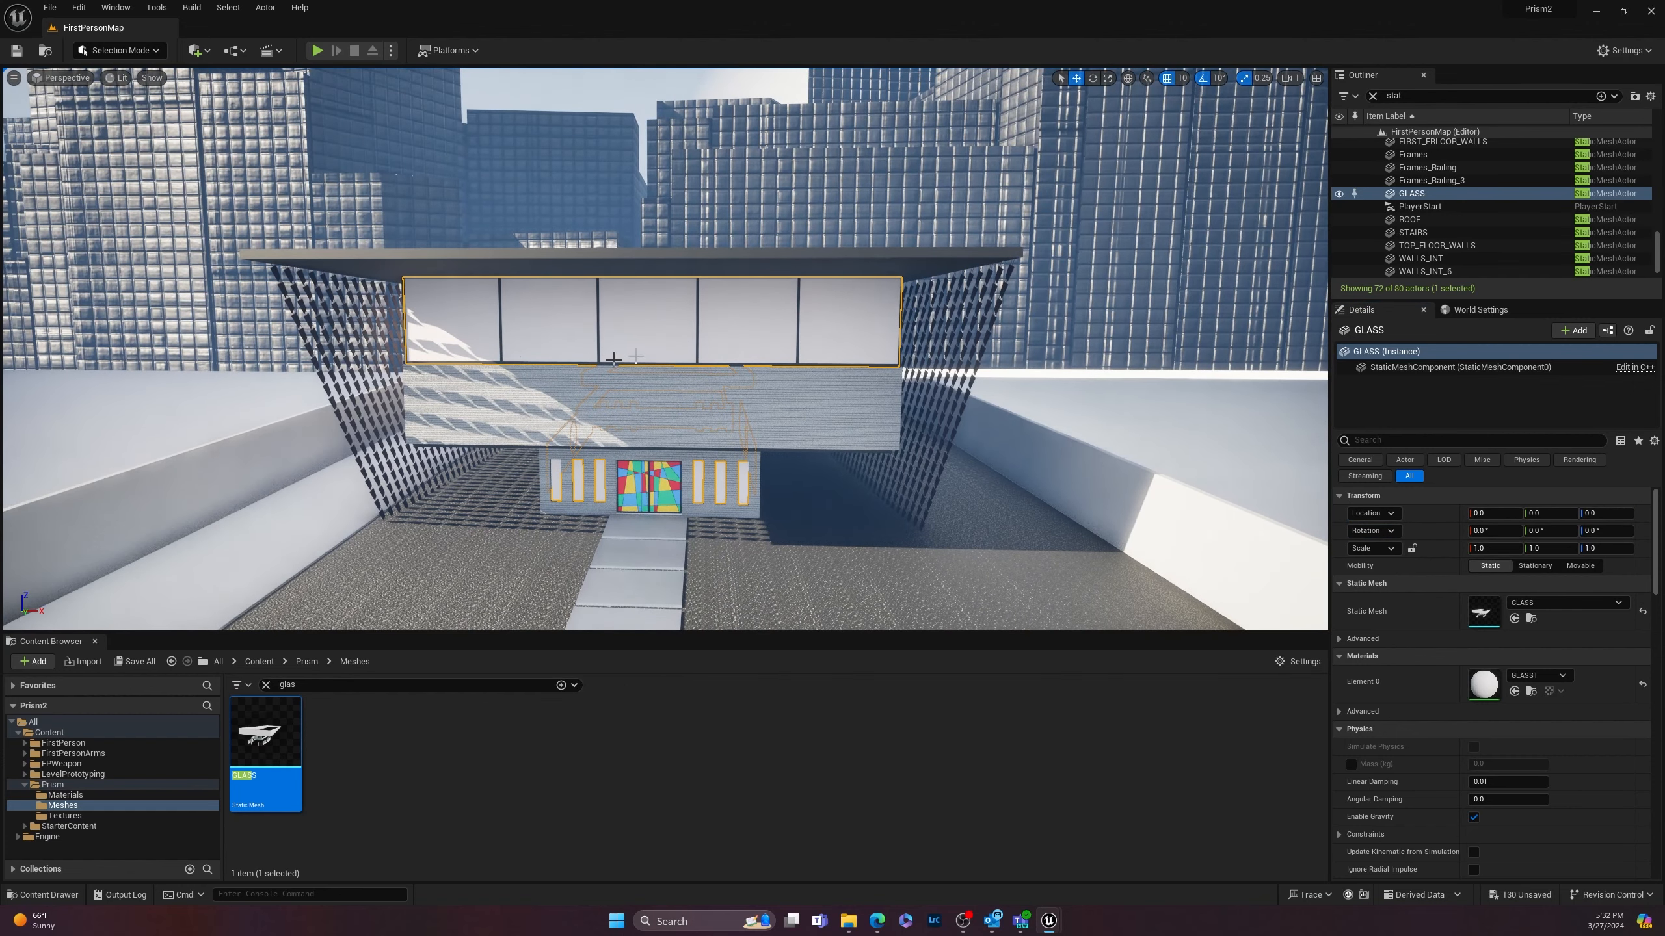
scroll(586, 446, "up", 4)
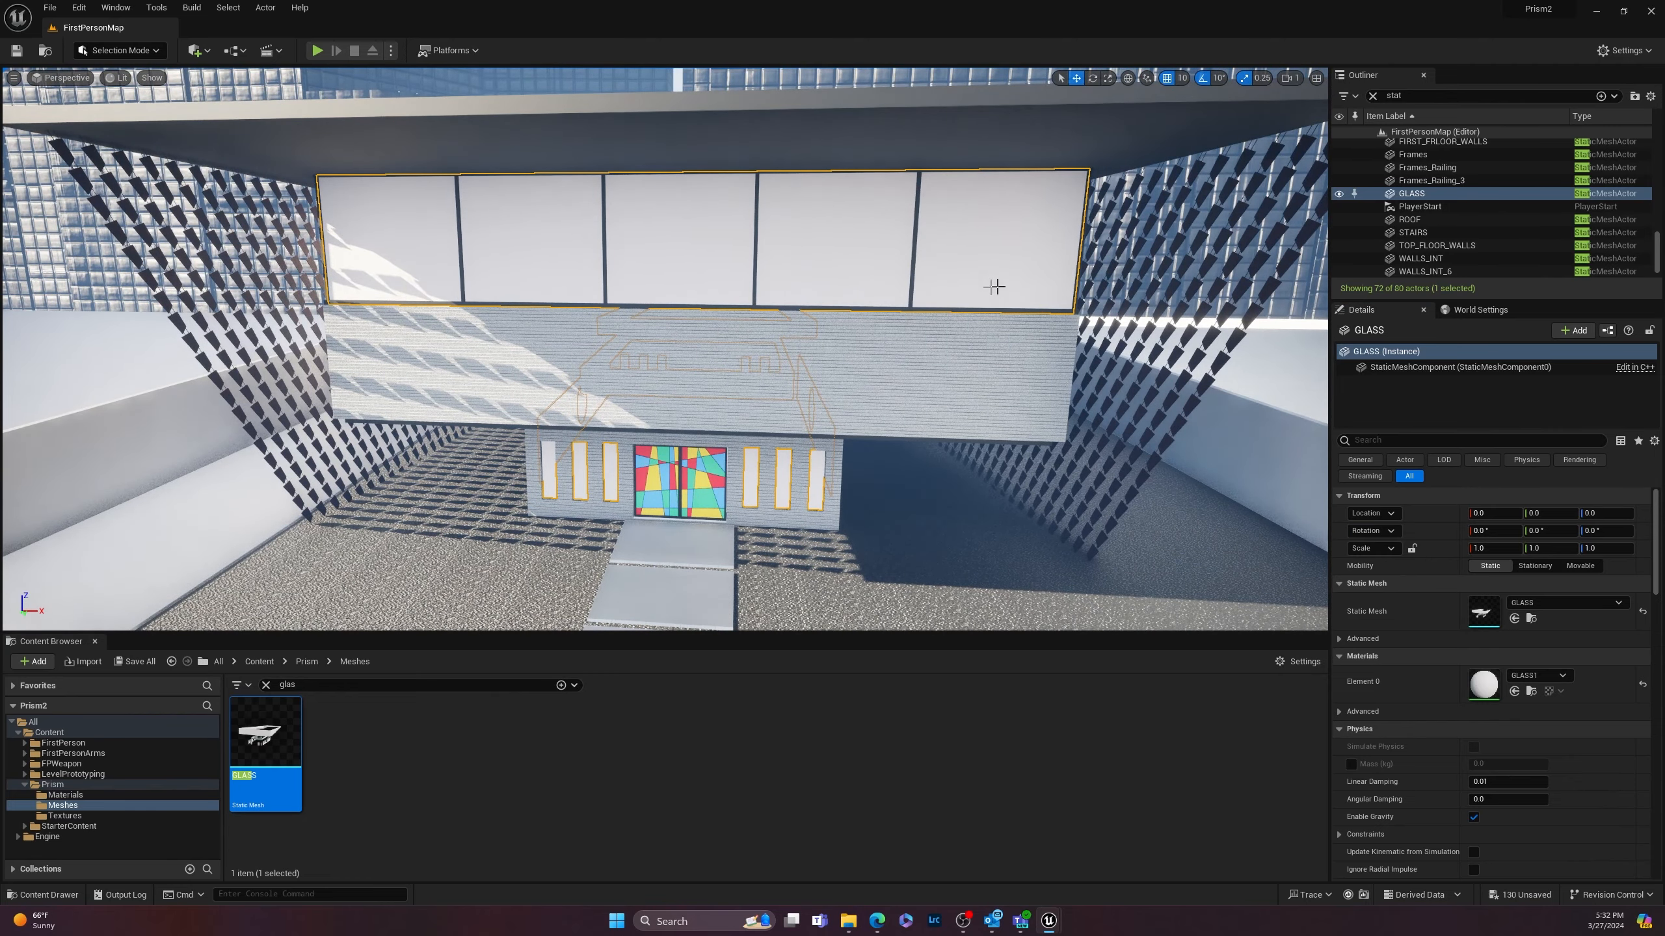
right_click_drag(962, 290, 1077, 305)
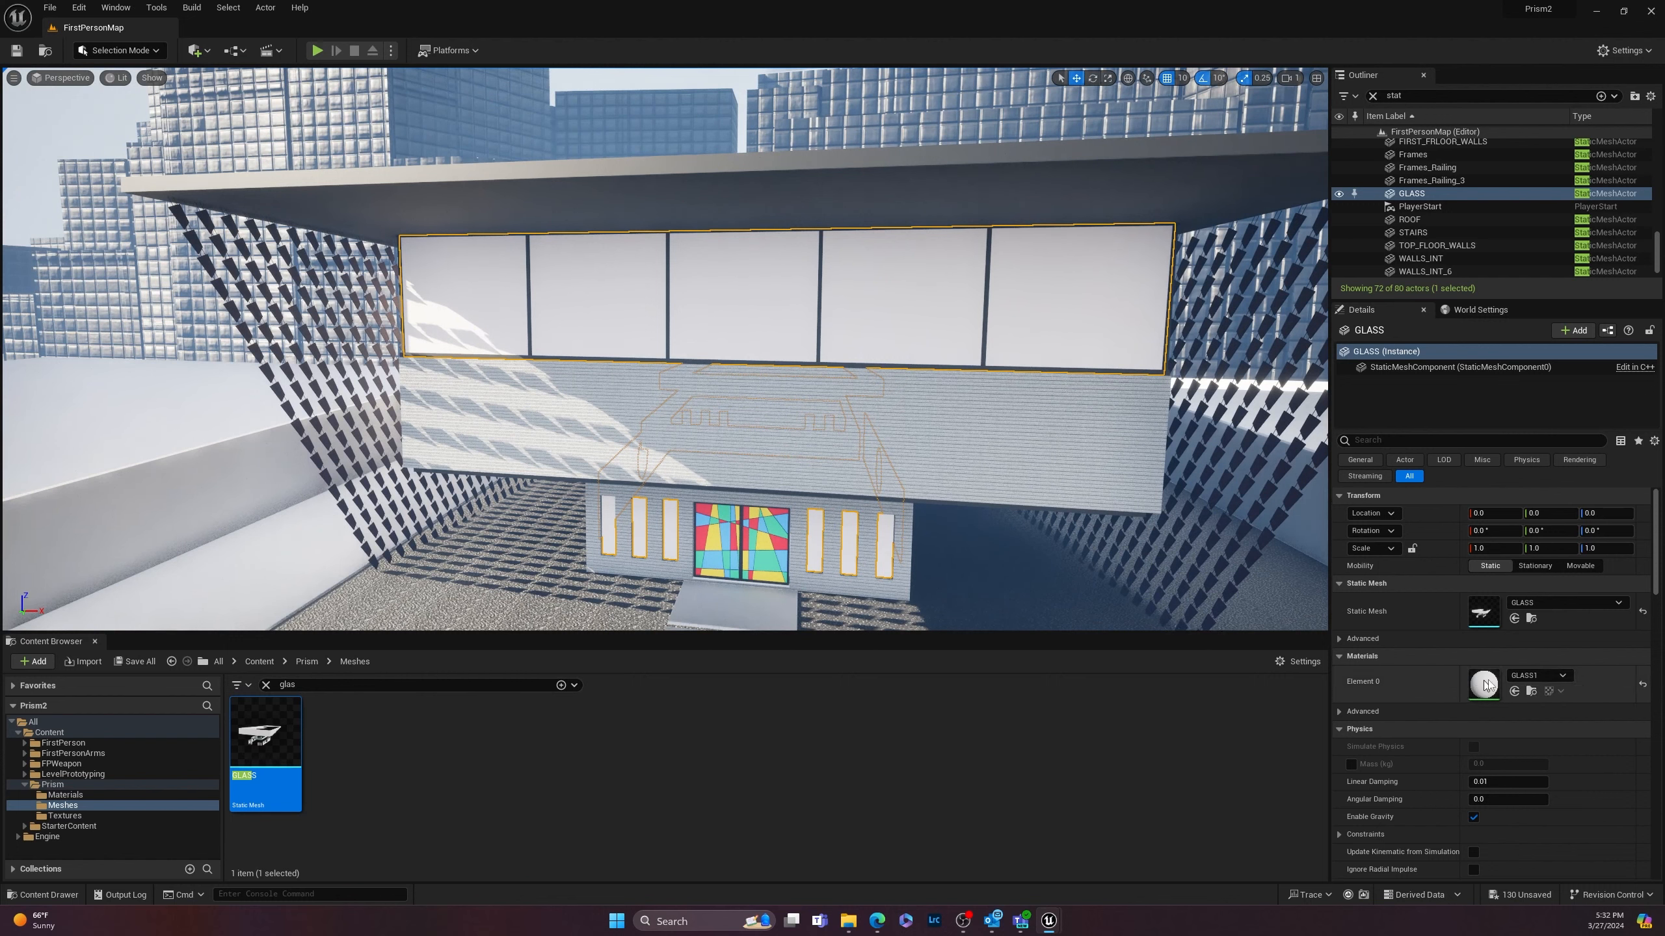
left_click(1561, 675)
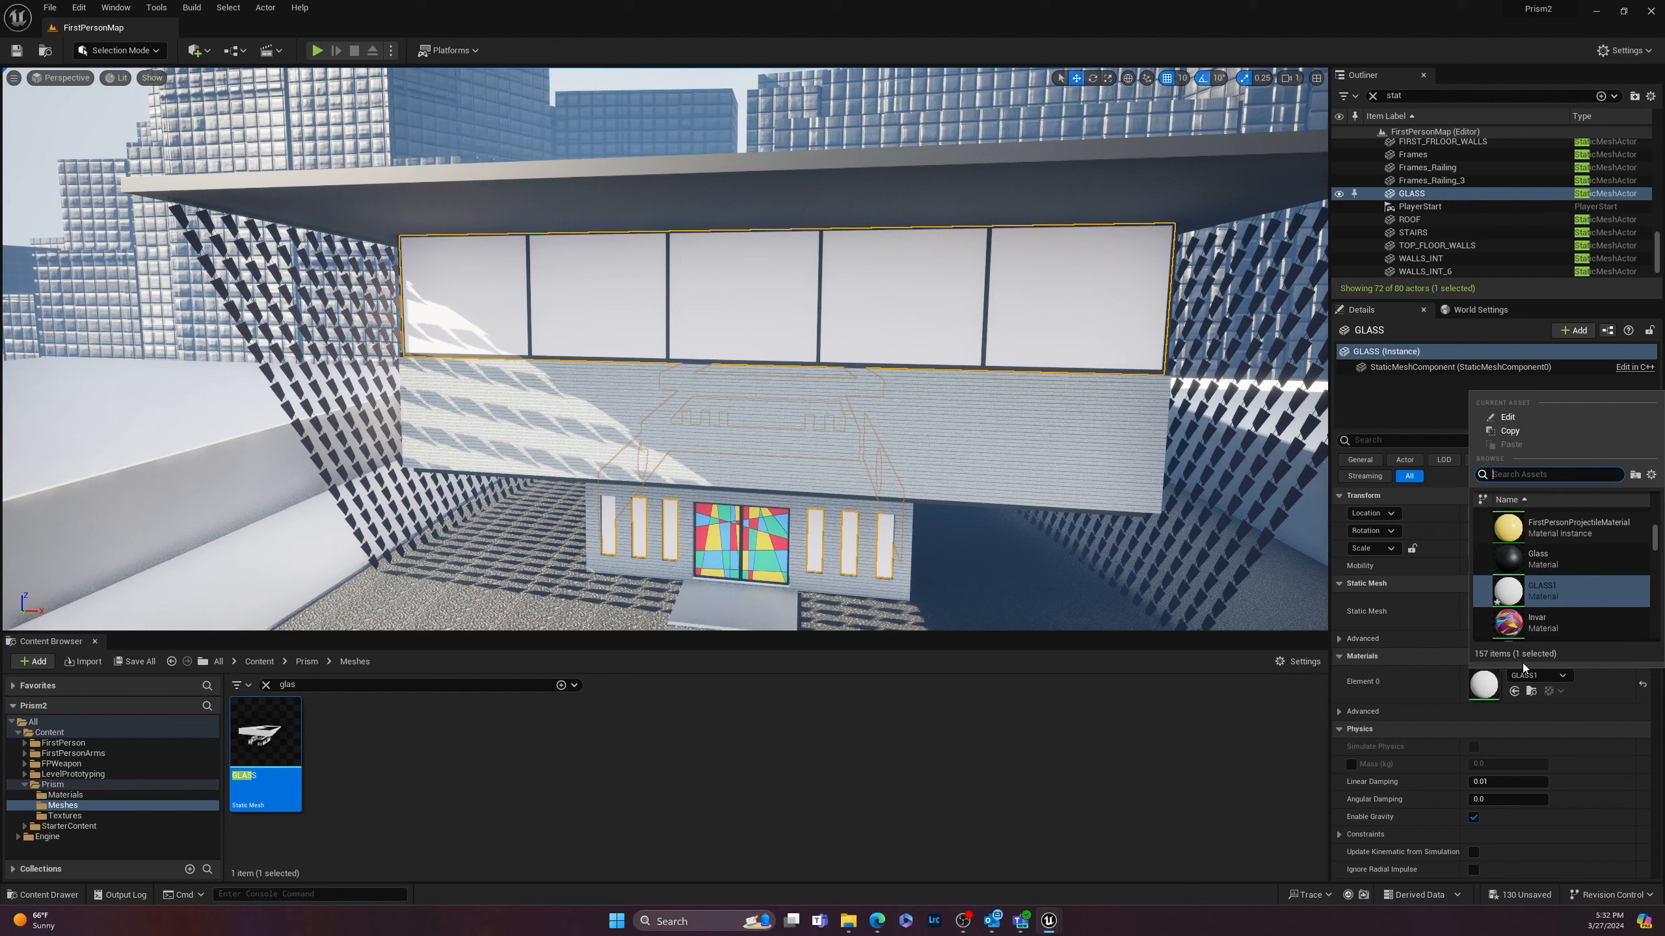
type("gla")
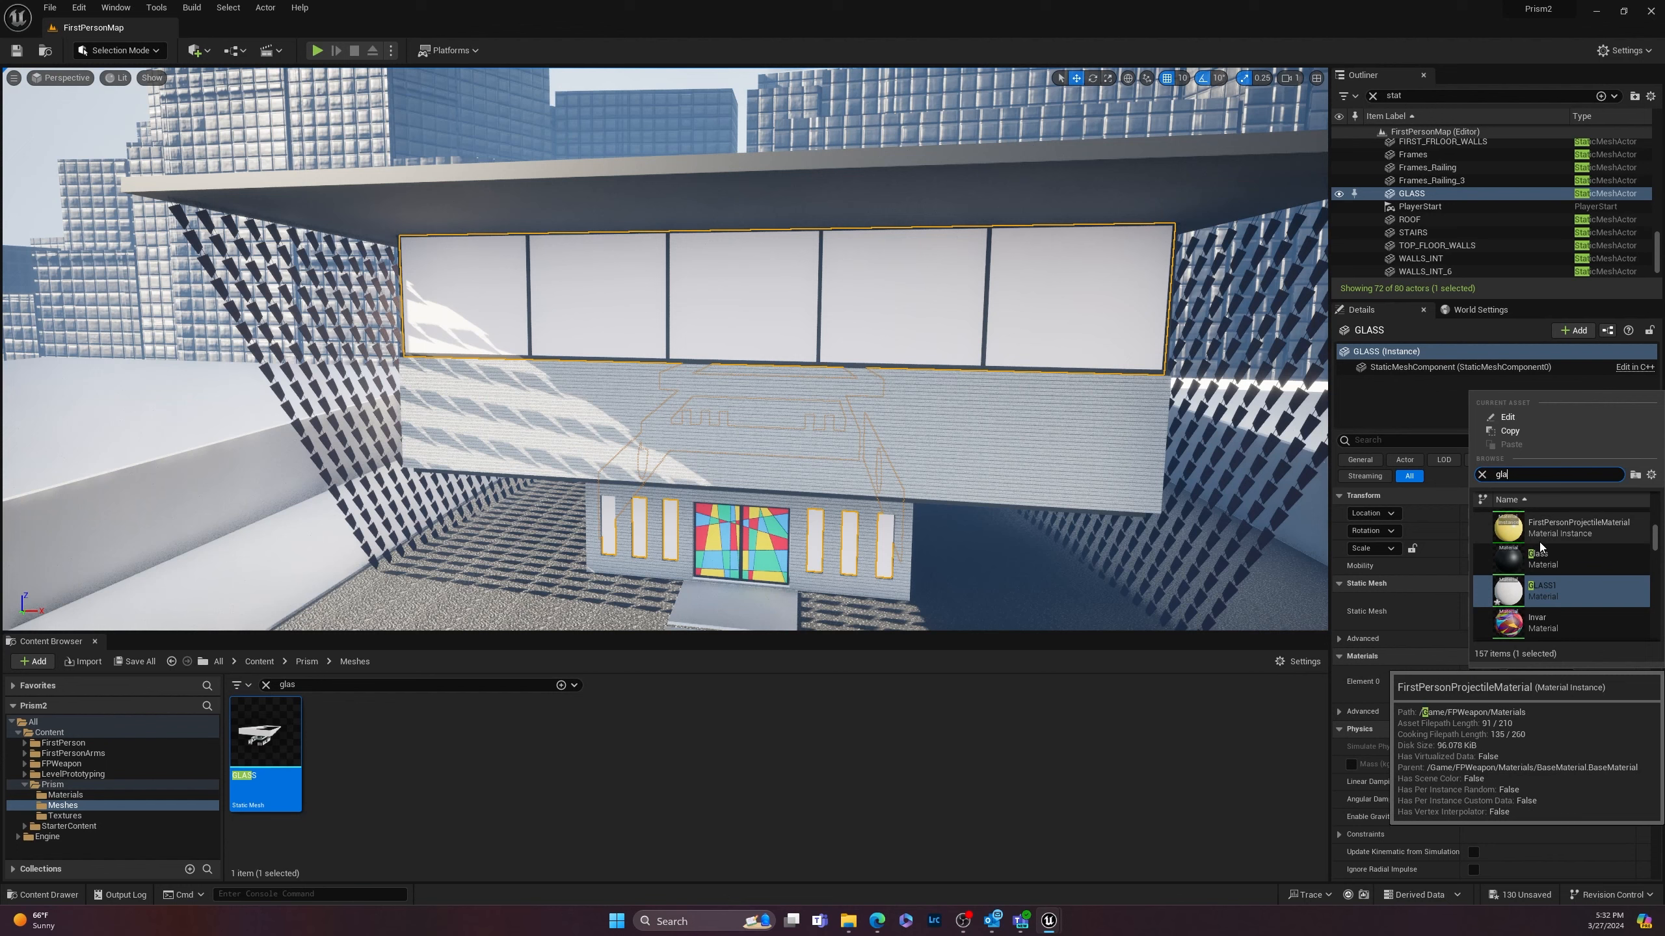
type("ss")
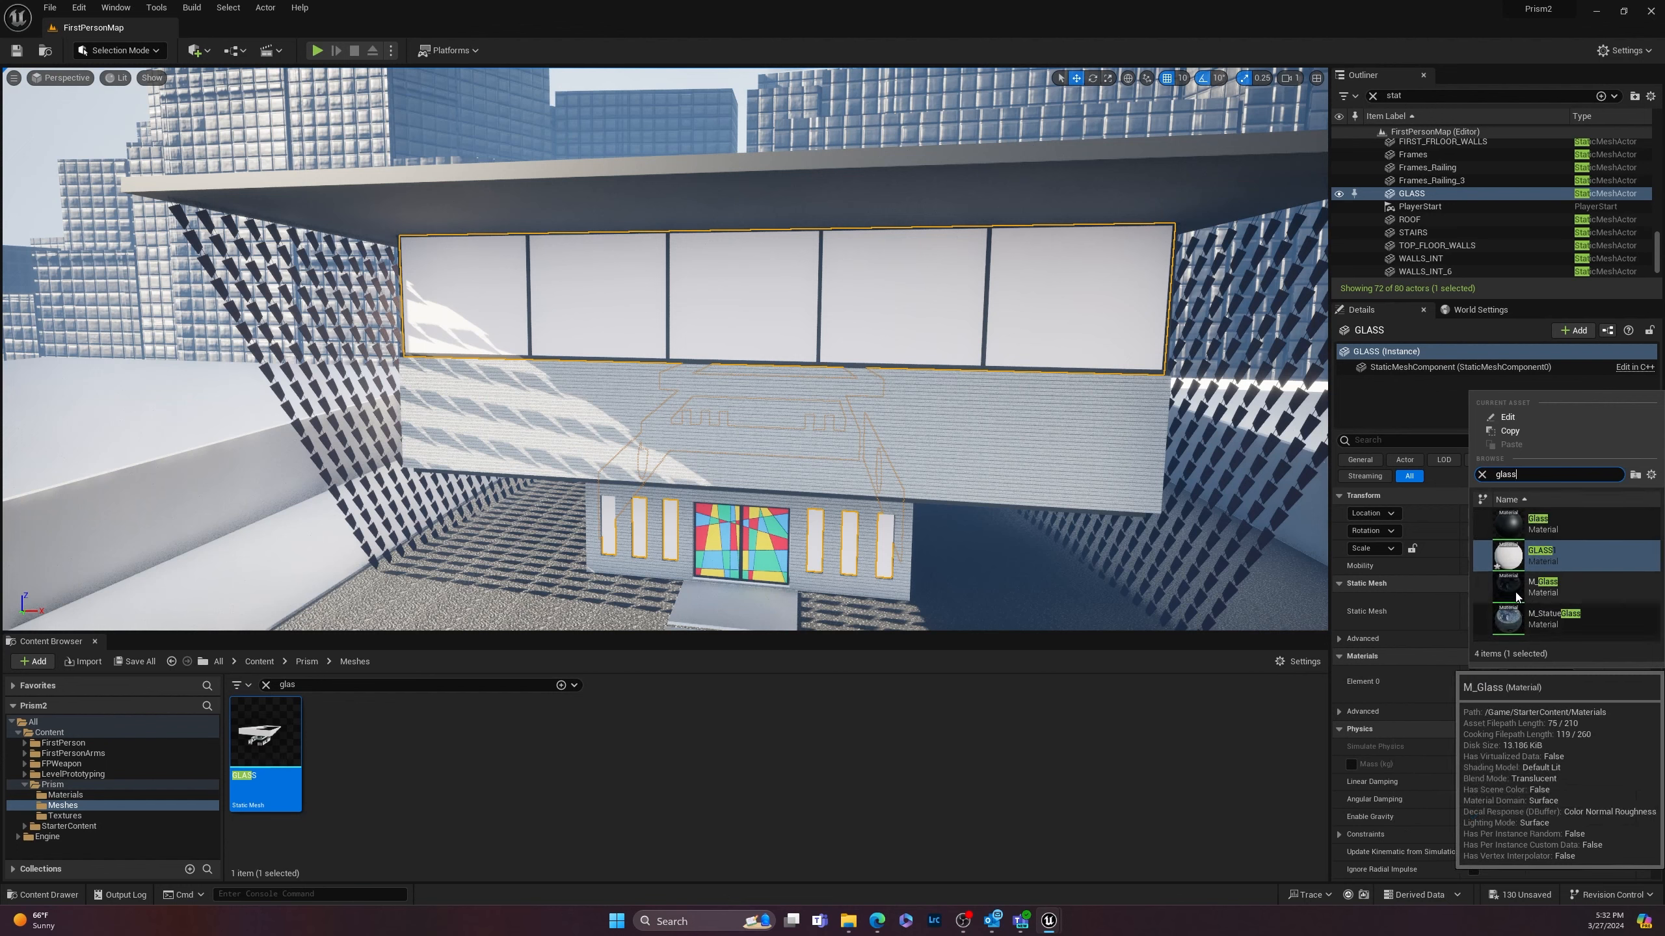
left_click(1515, 590)
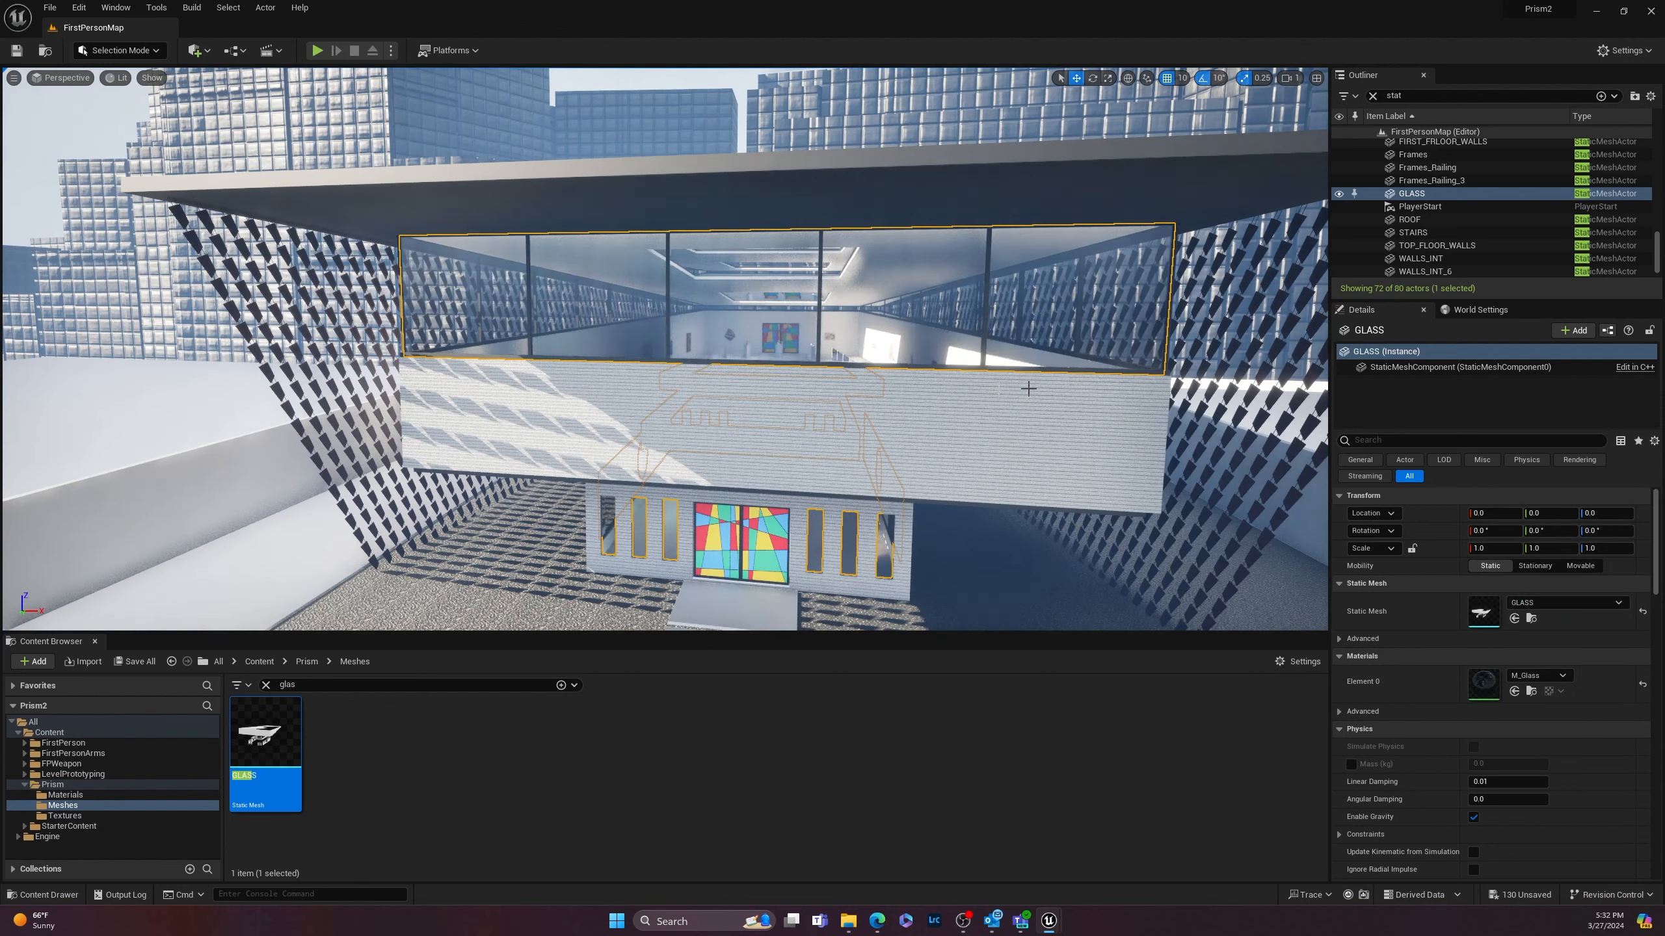
Step: Select the right stained-glass entrance door, FancyDoor_R, and open its red Element 1 material, Material_028, for editing
right_click_drag(854, 486, 885, 530)
scroll(685, 540, "up", 10)
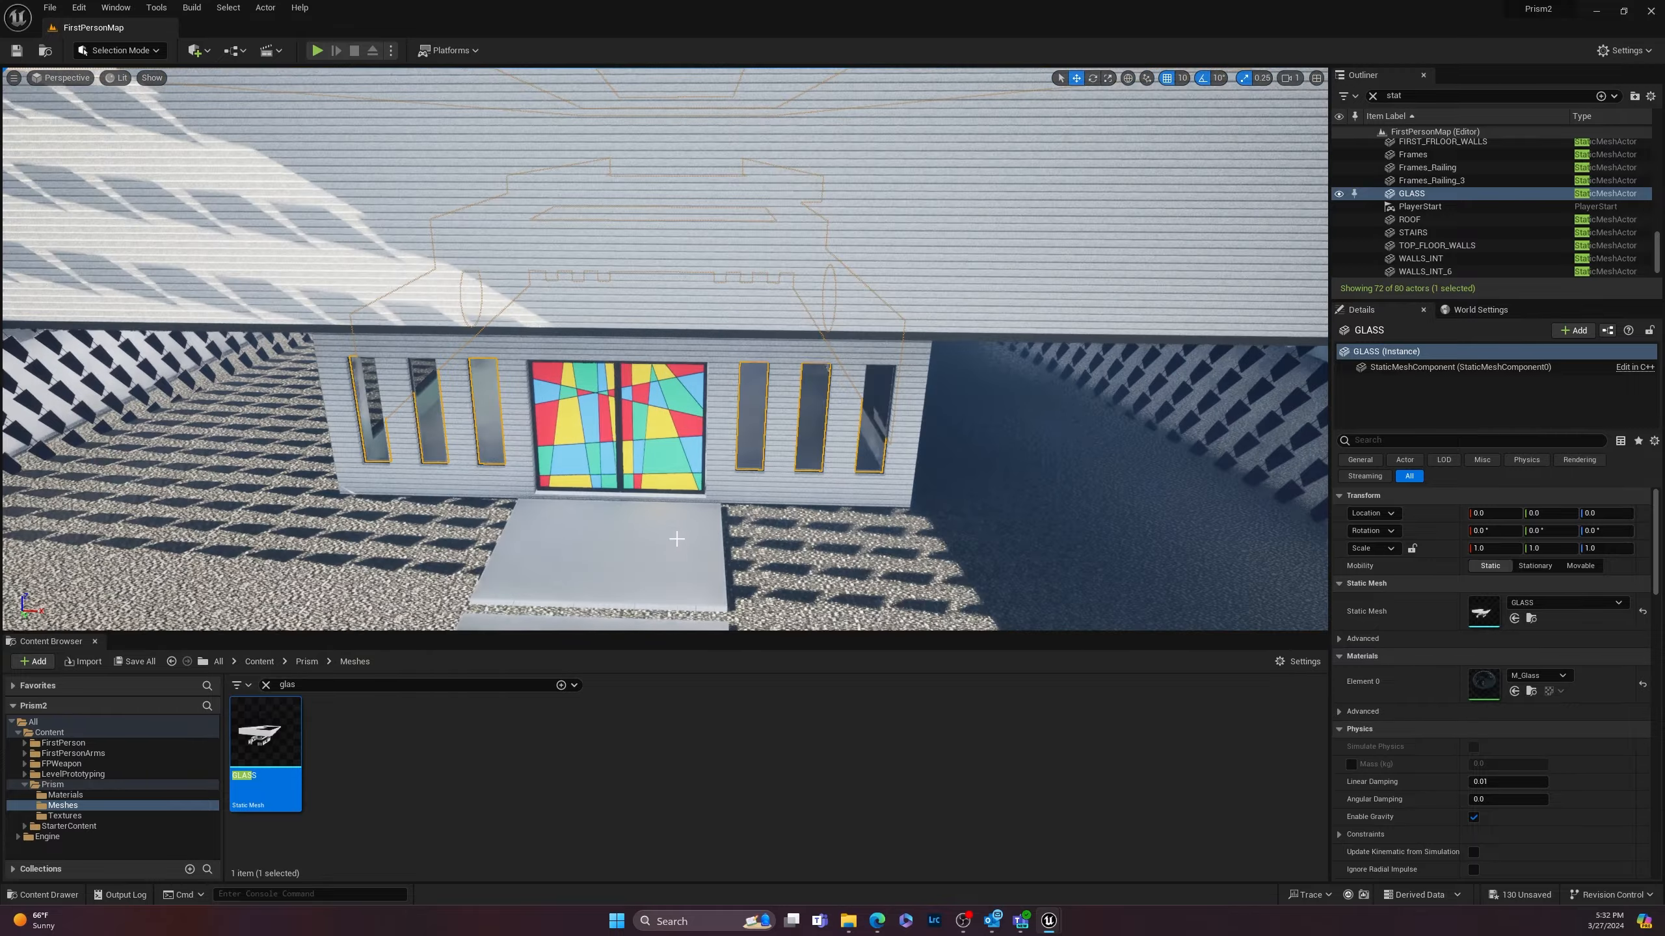
scroll(696, 536, "up", 3)
right_click_drag(698, 535, 681, 580)
scroll(726, 480, "up", 5)
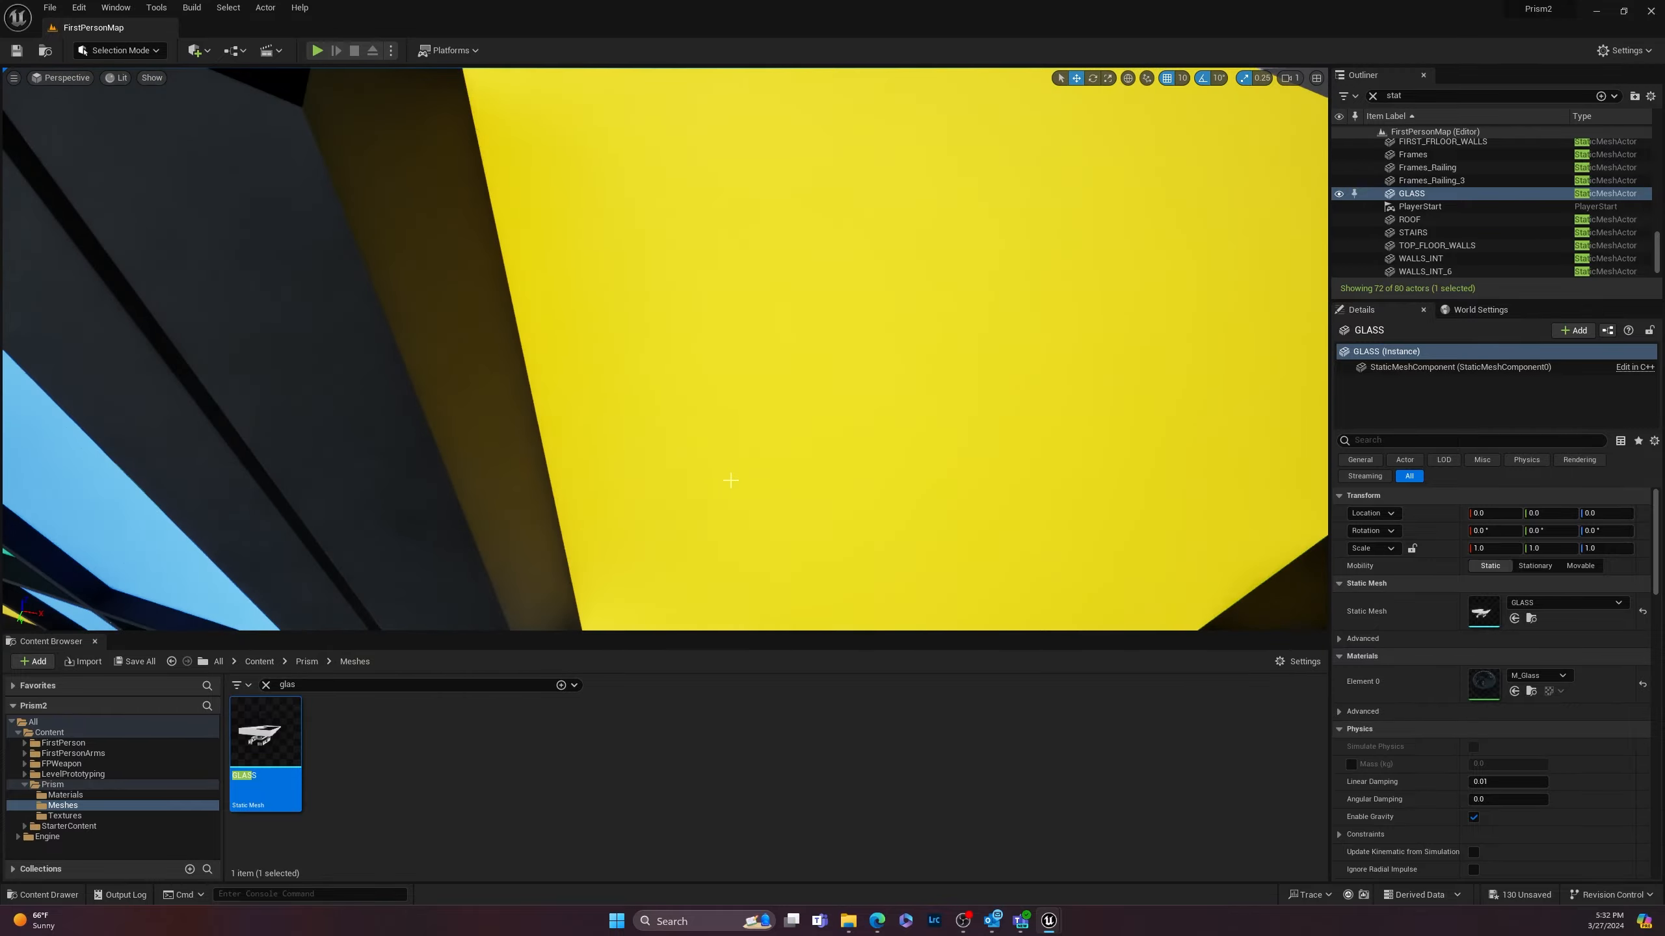
scroll(754, 470, "down", 3)
scroll(755, 470, "up", 2)
left_click(795, 387)
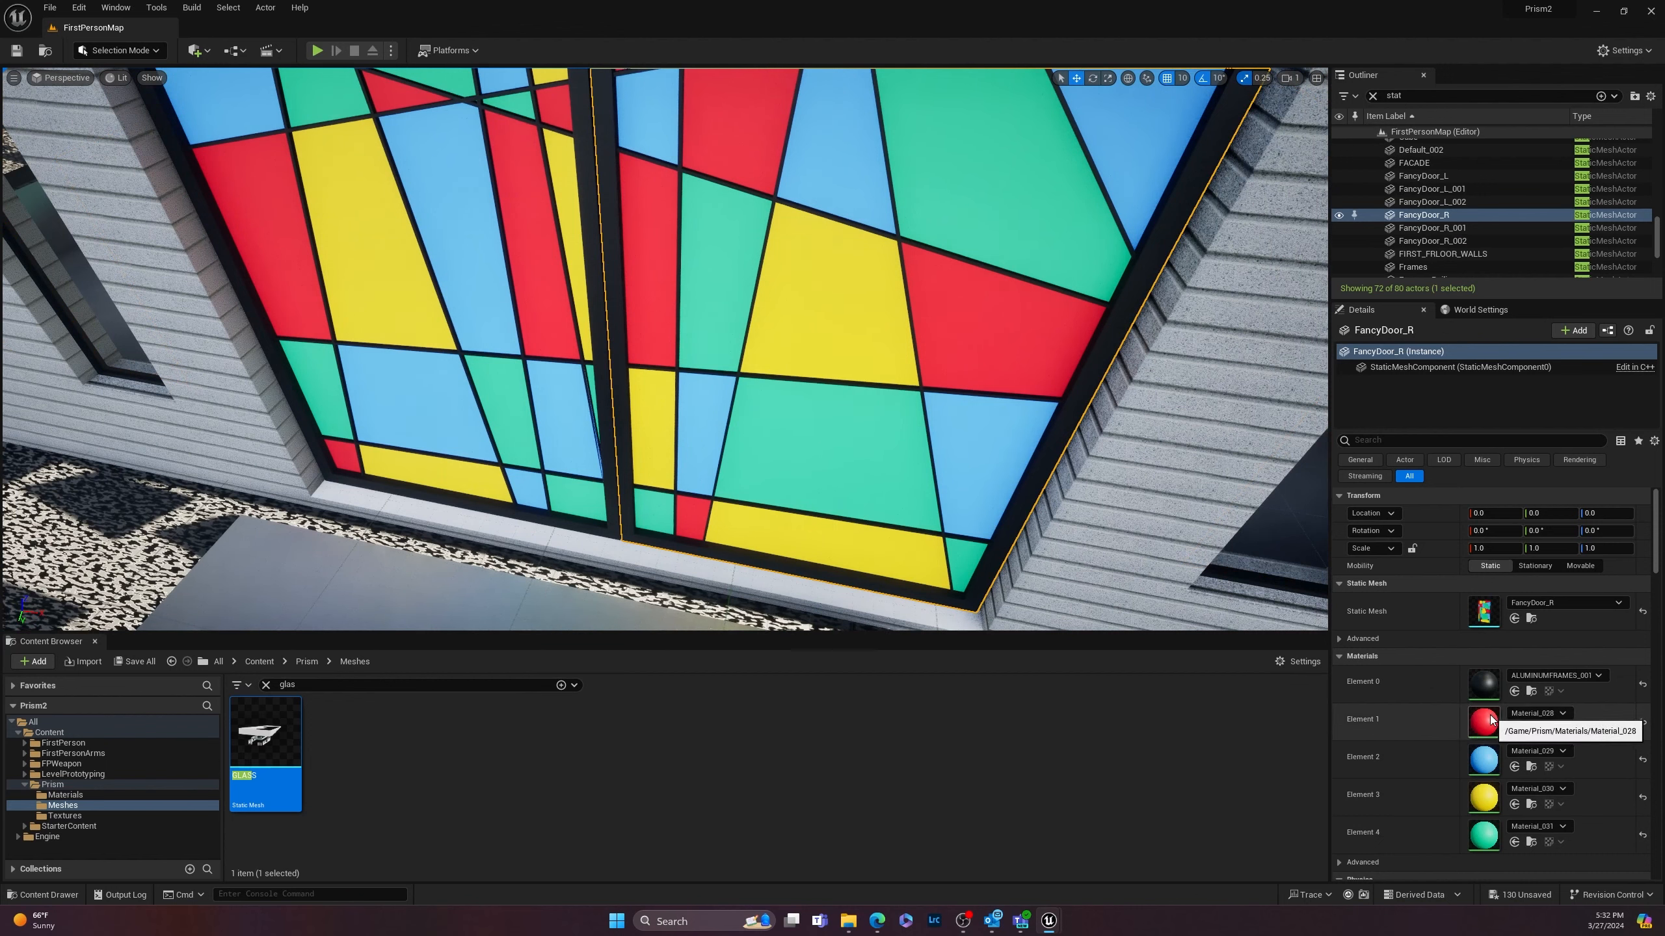
left_click(665, 786)
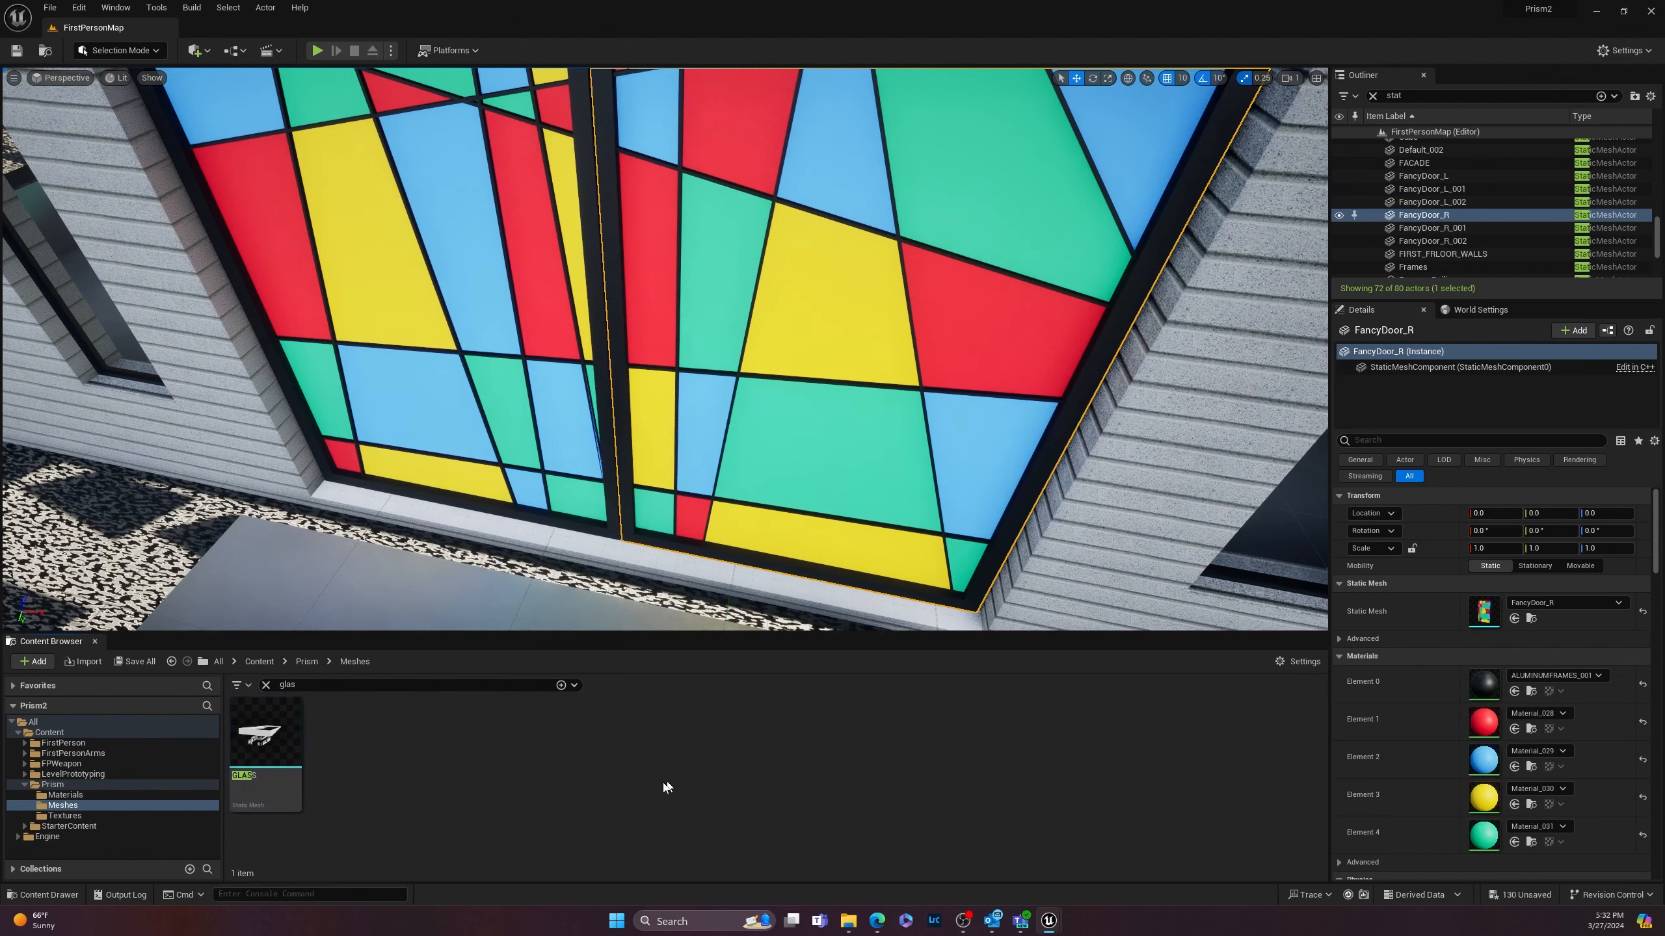
double_click(1484, 723)
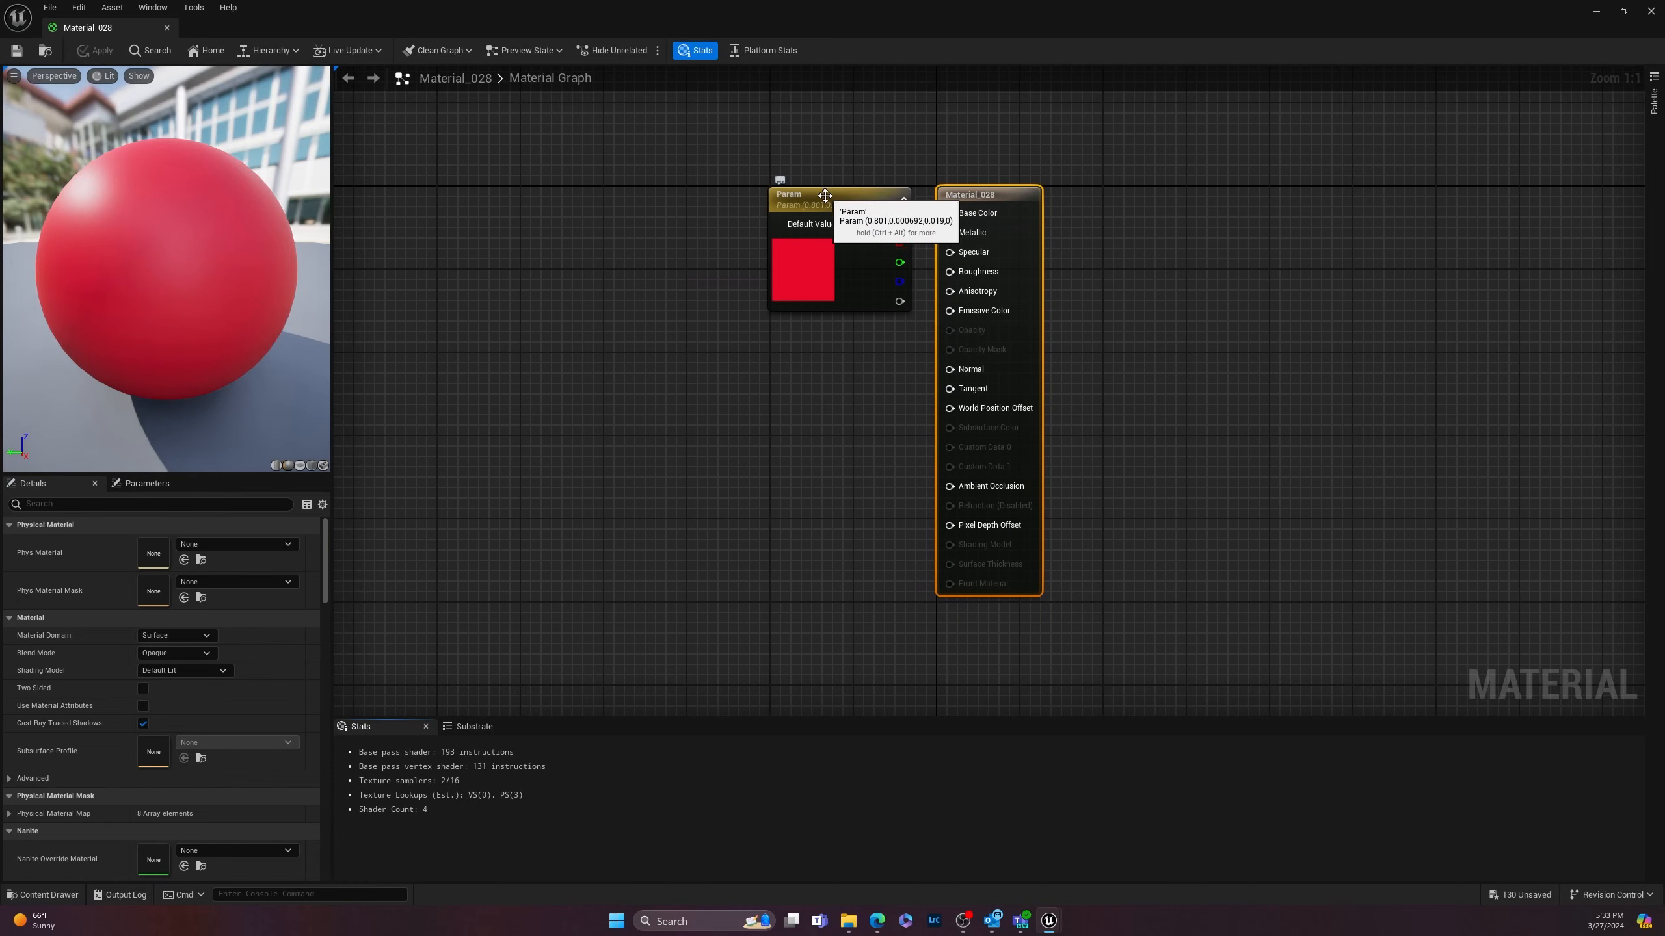
Step: Move the Param node farther from the Material_028 output node and pull the material editor window aside to uncover the level editor
left_click_drag(816, 223, 757, 221)
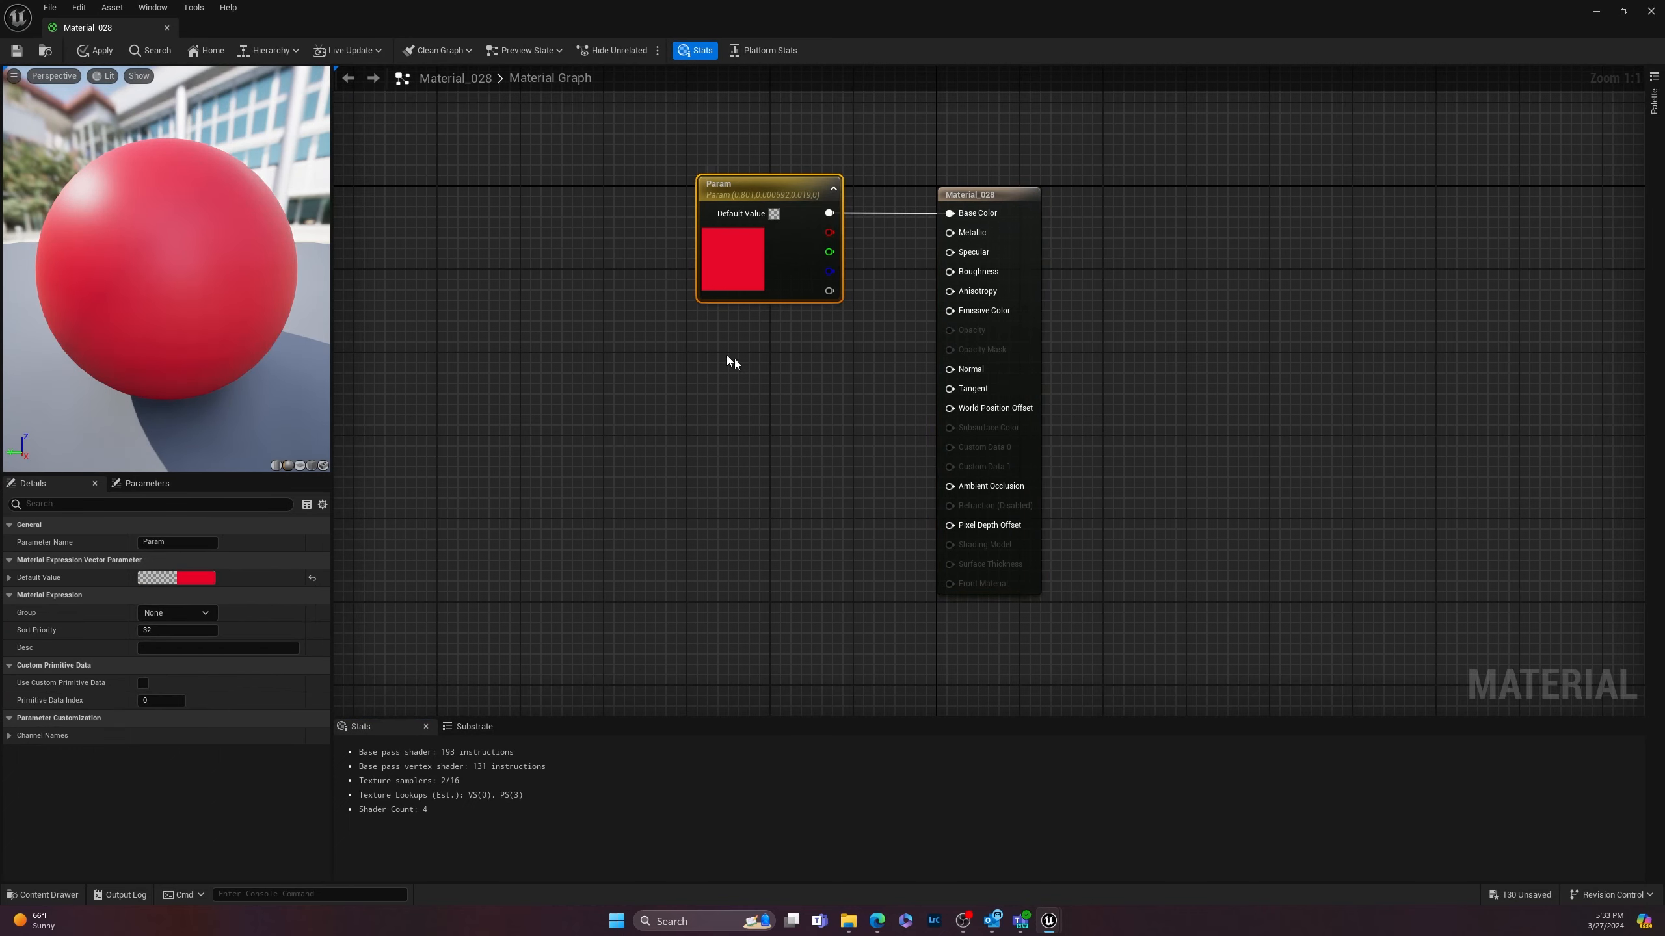
right_click_drag(763, 415, 976, 459)
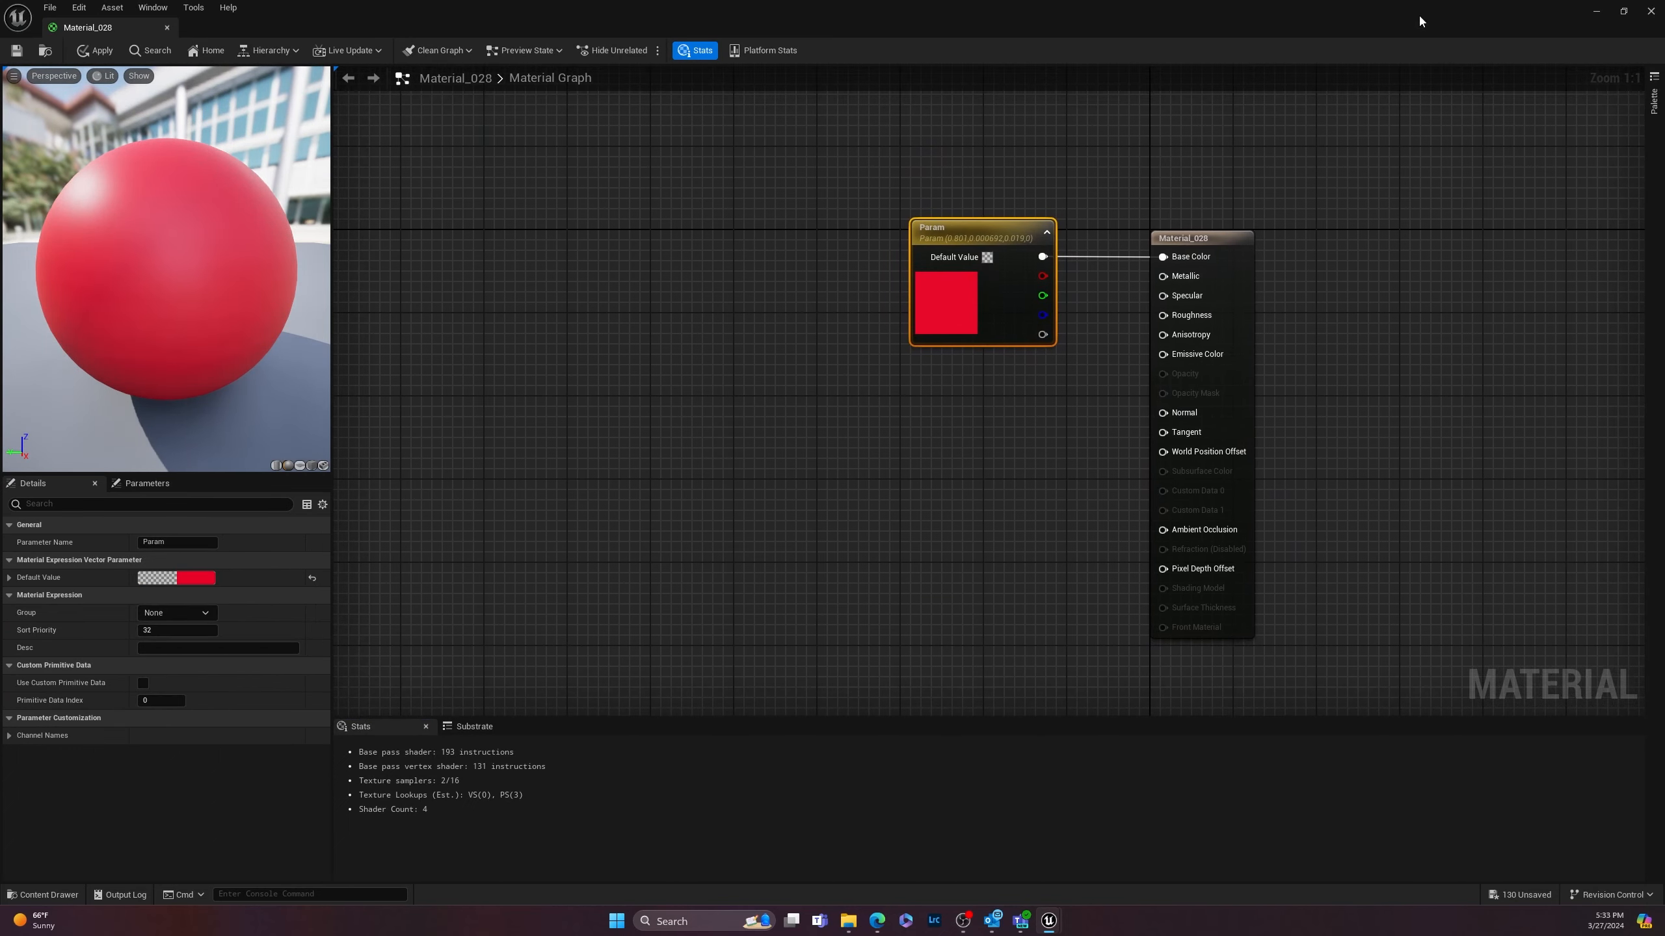
left_click_drag(1418, 13, 1376, 249)
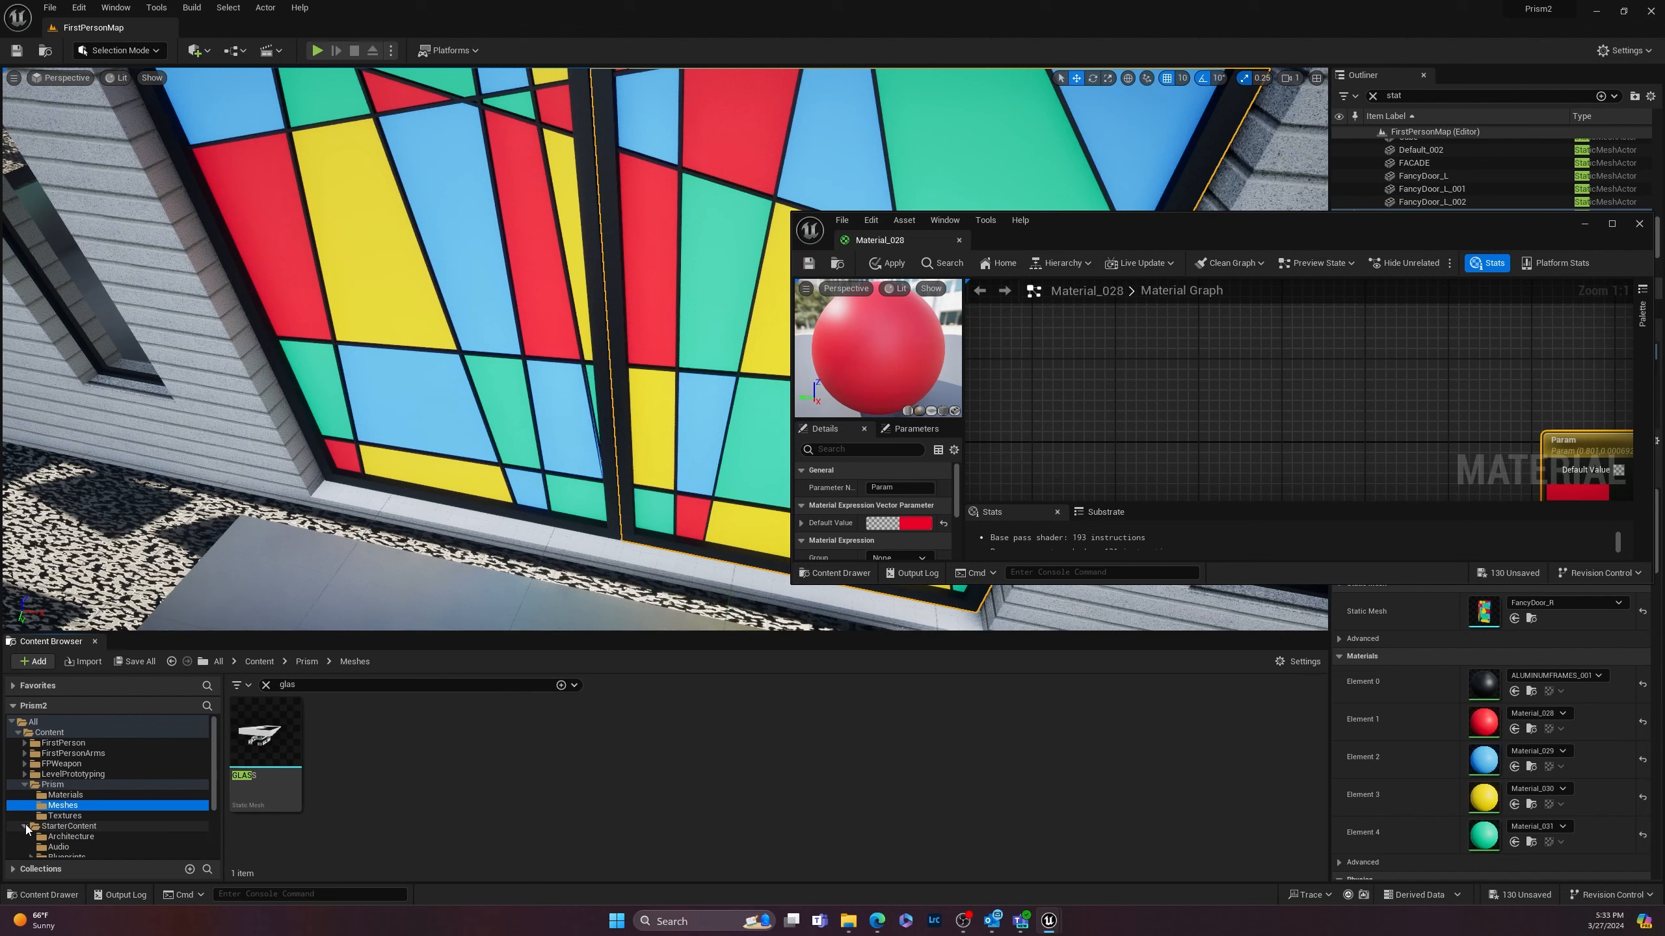
Step: Duplicate the M_Glass material in the StarterContent Materials folder, keeping the default name for the copy
scroll(71, 839, "down", 3)
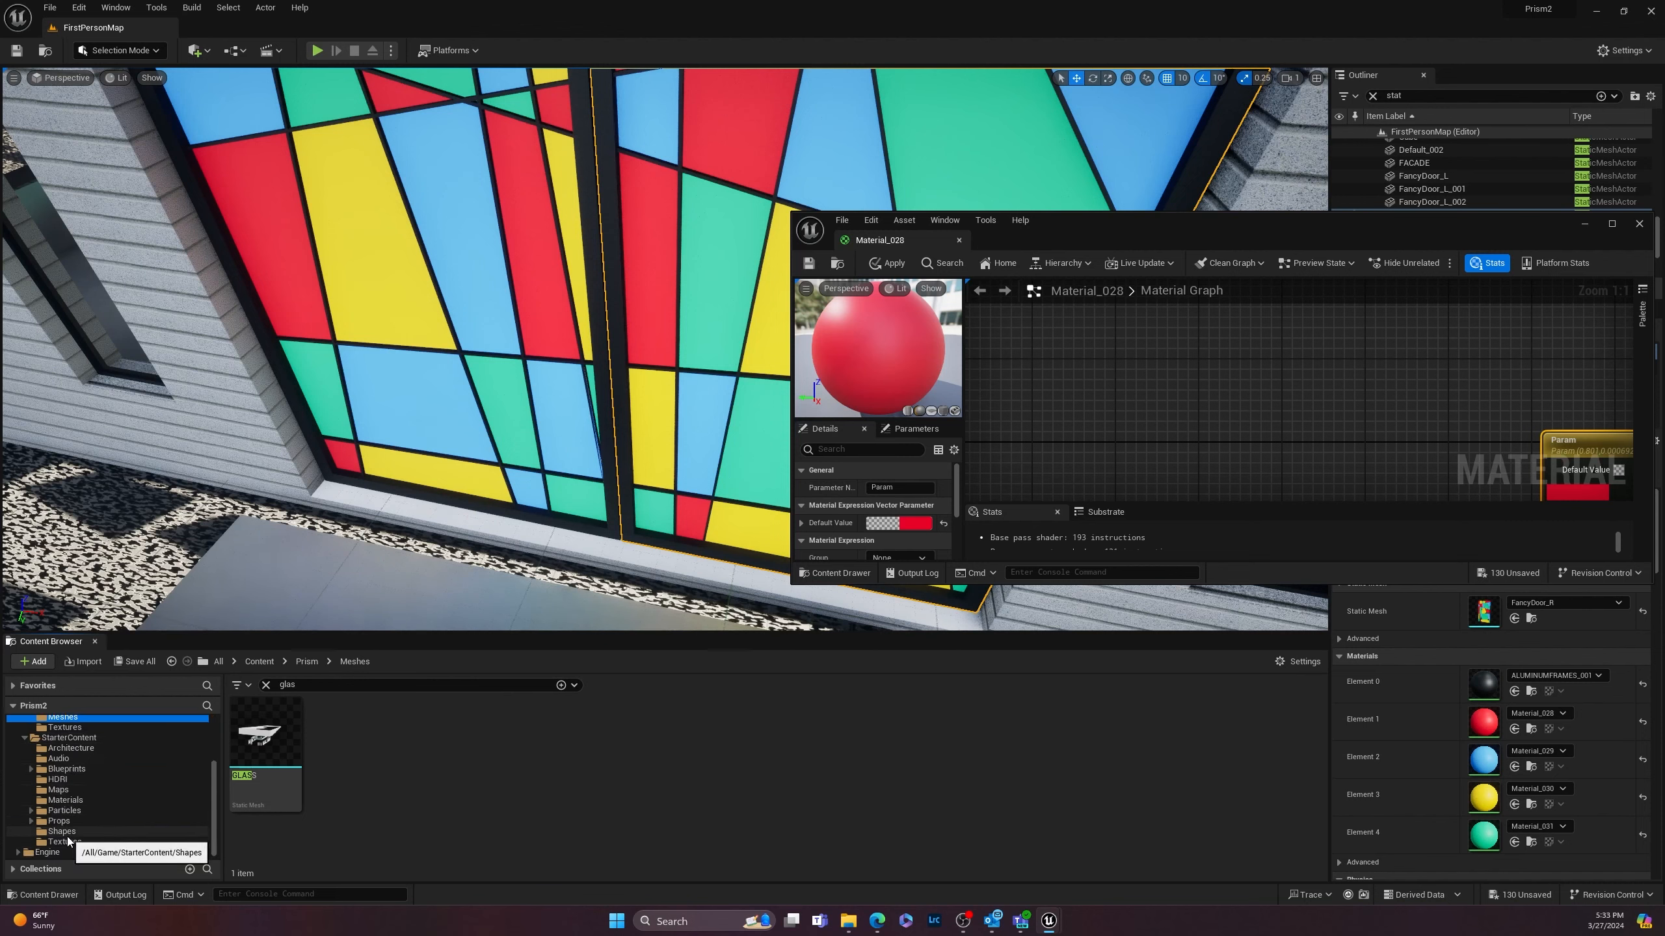
left_click(36, 800)
left_click(286, 742)
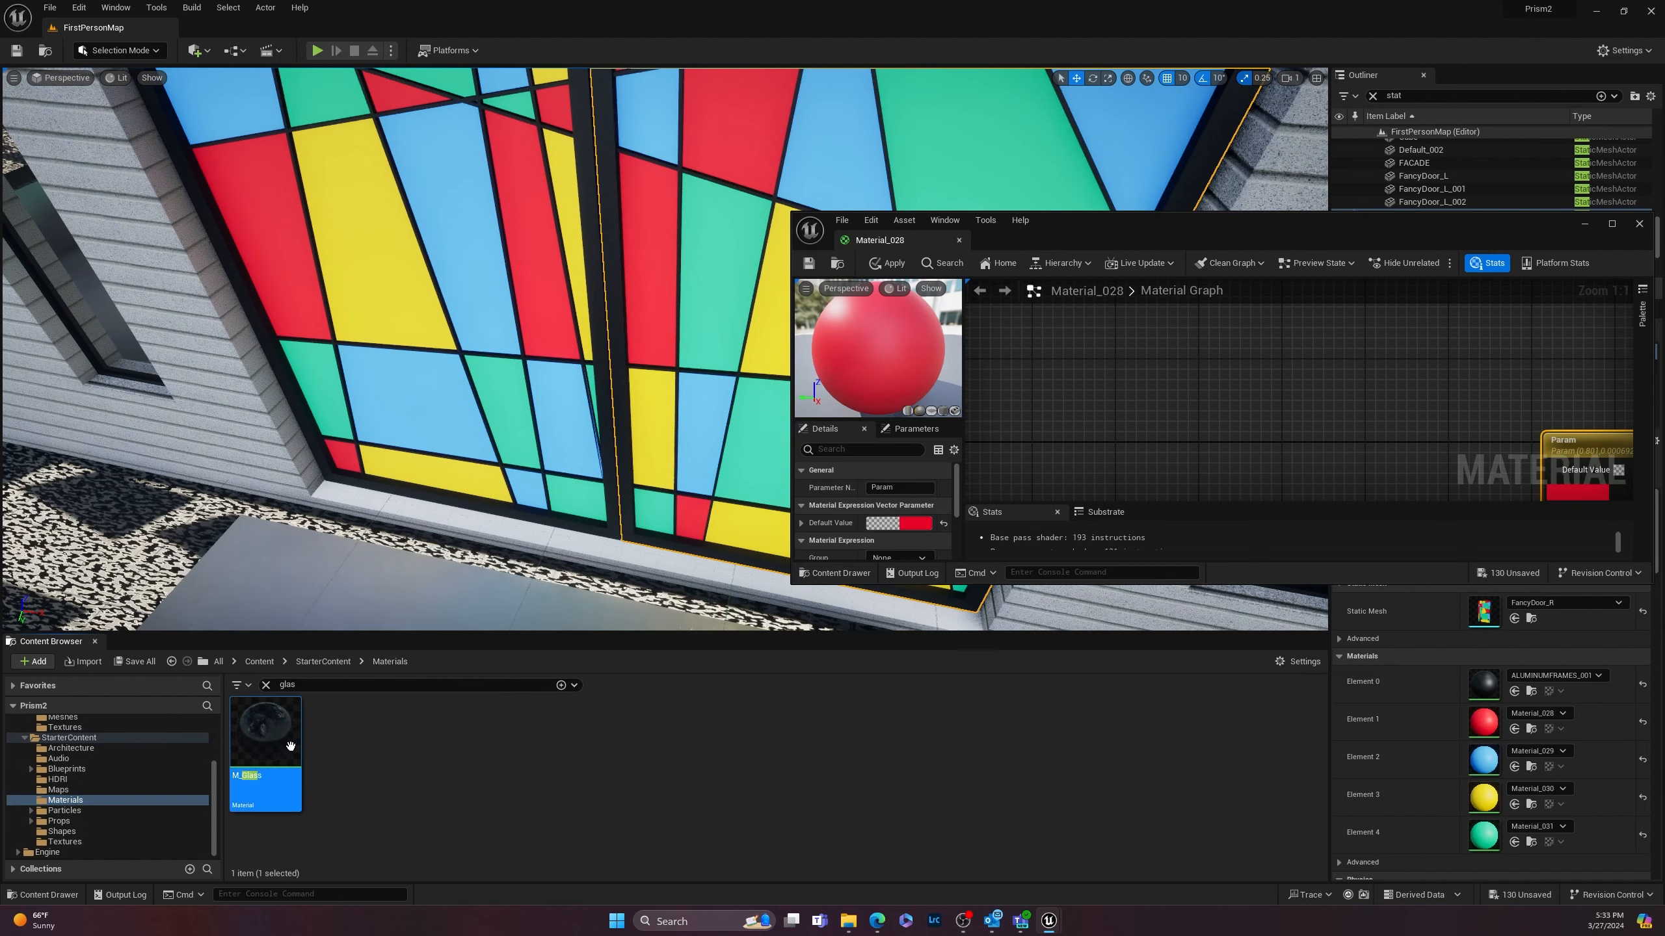
right_click(290, 747)
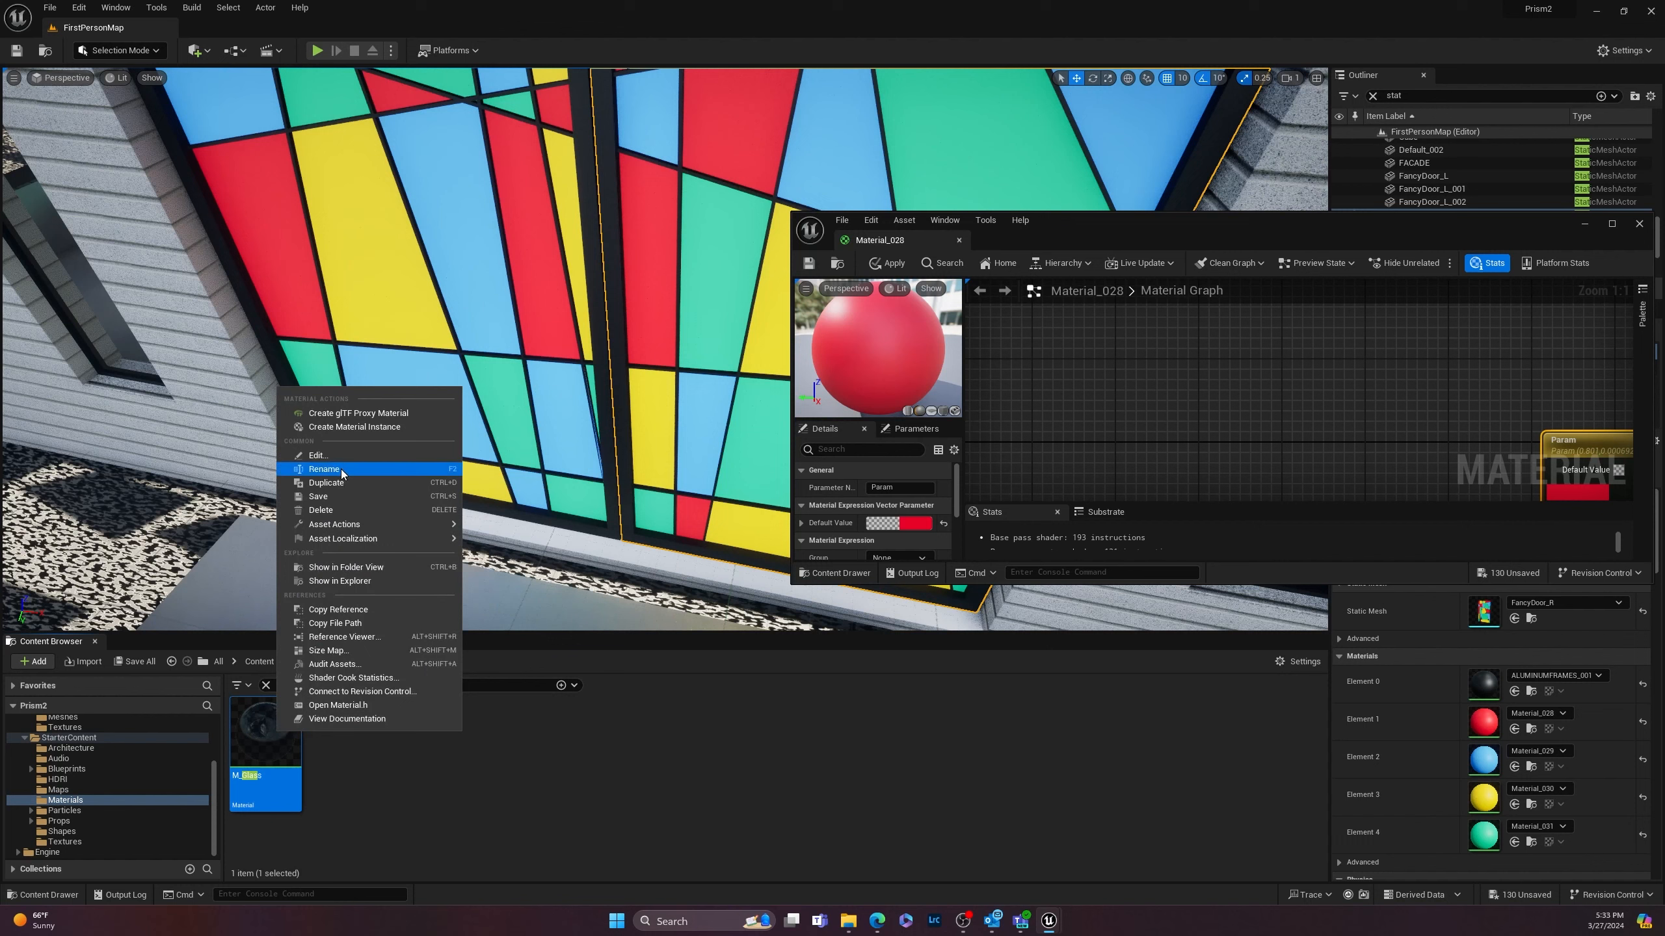
left_click(336, 482)
key("Return")
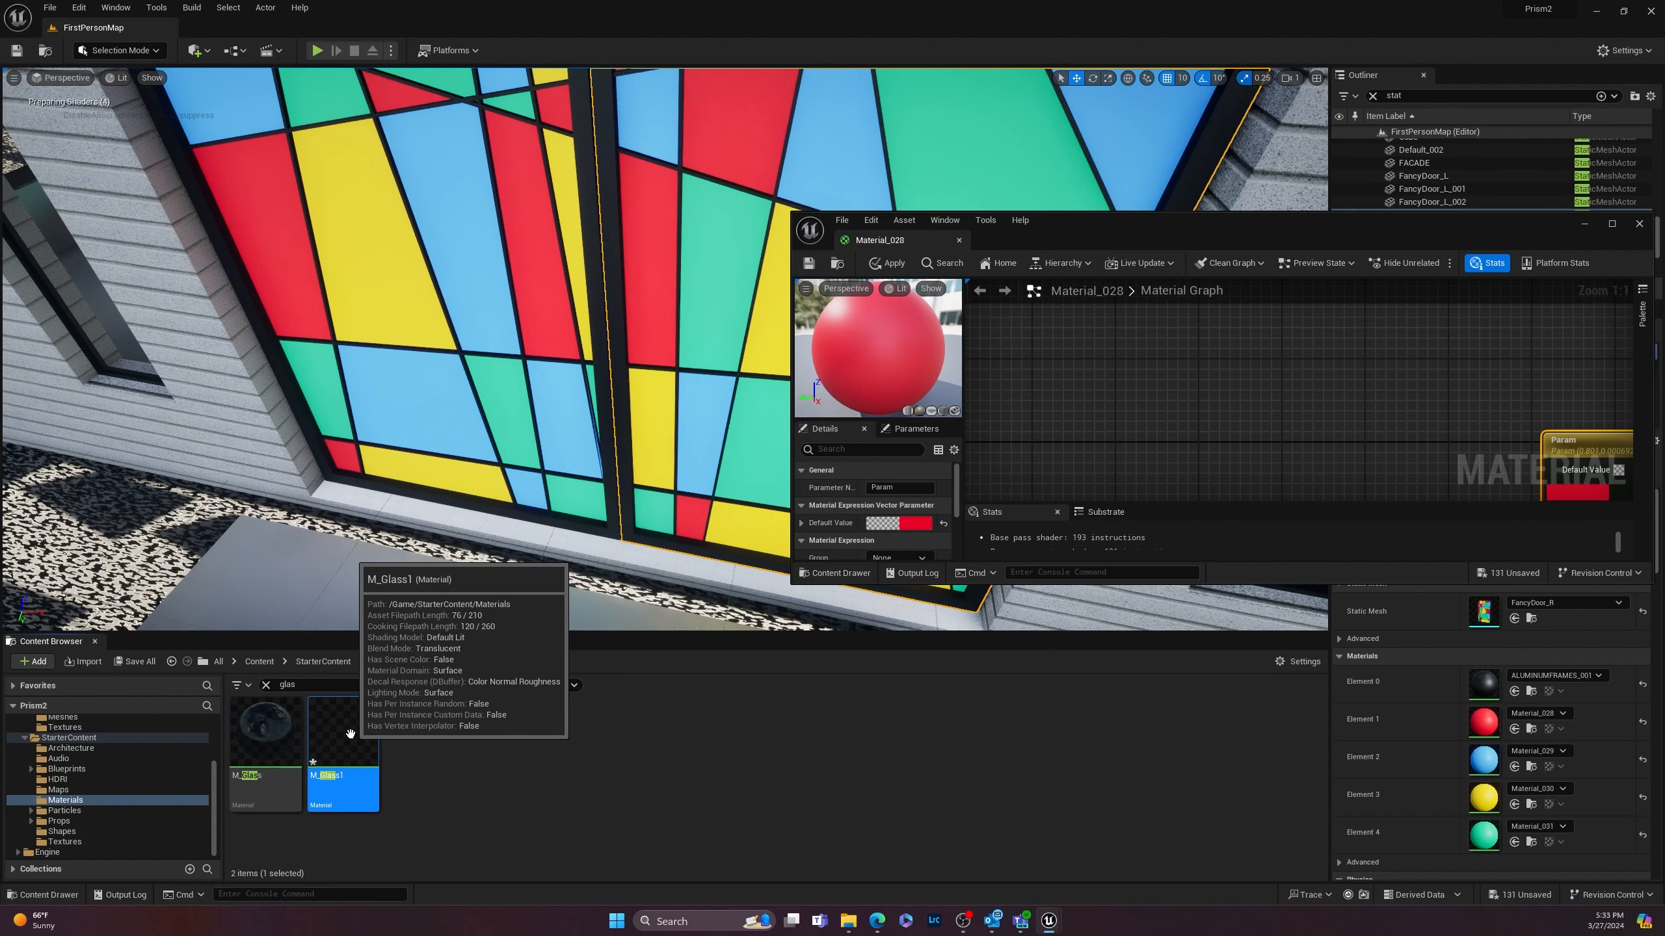
Step: Move the M_Glass1 material into the Prism Materials folder and open that folder
scroll(164, 811, "up", 2)
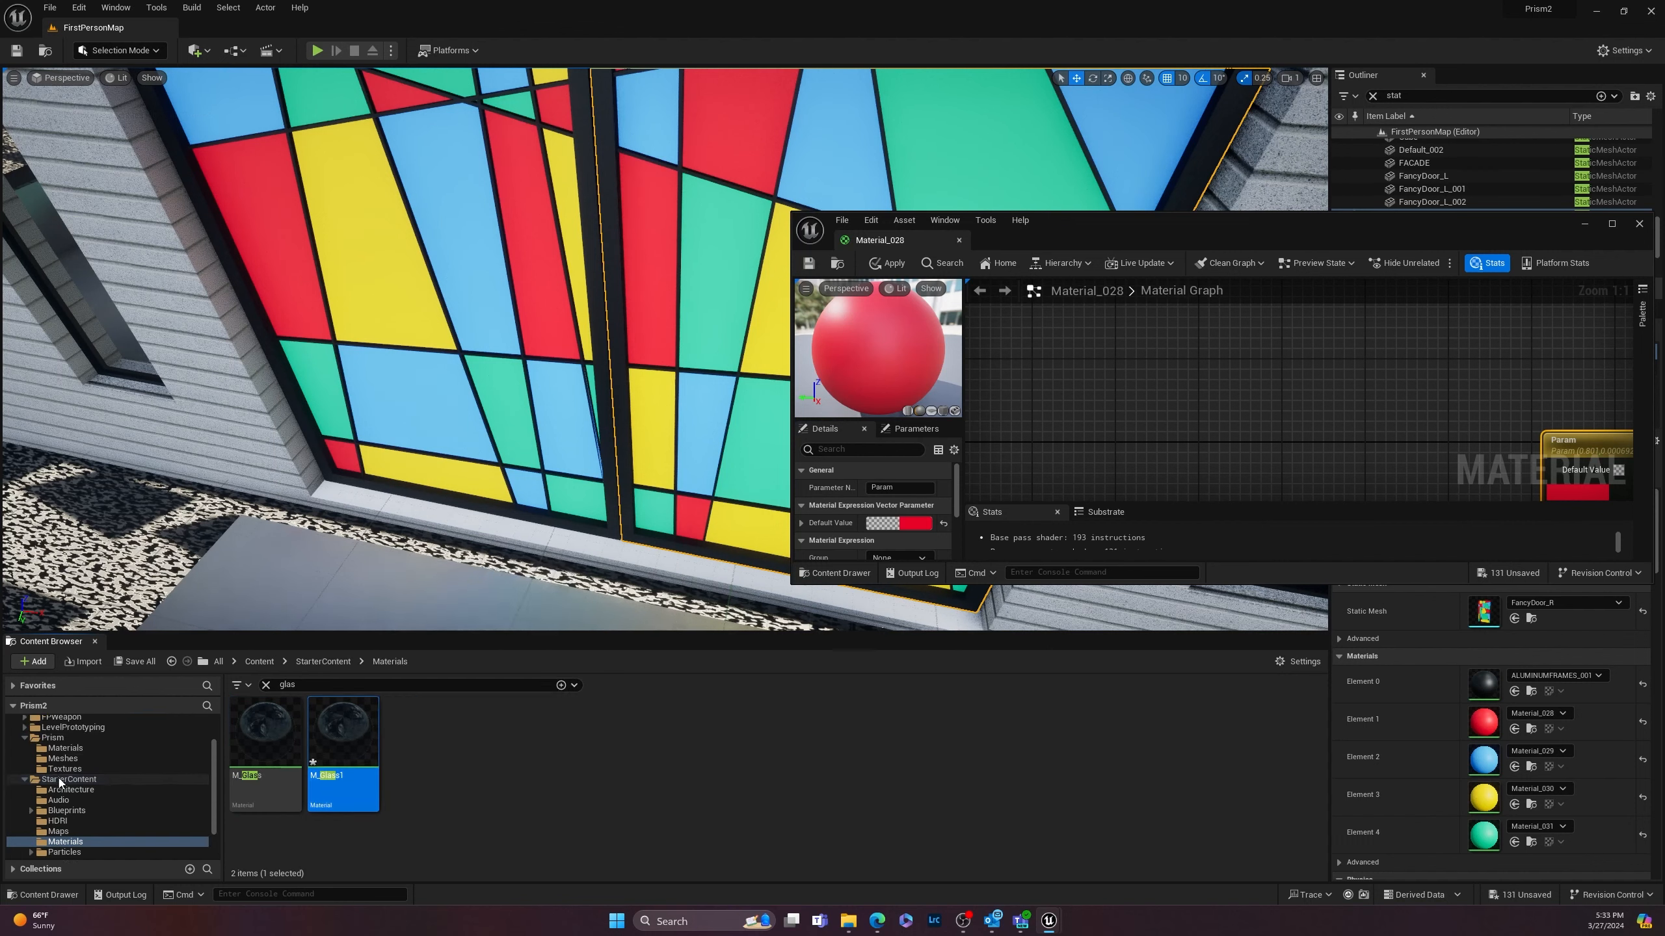
left_click_drag(344, 740, 73, 751)
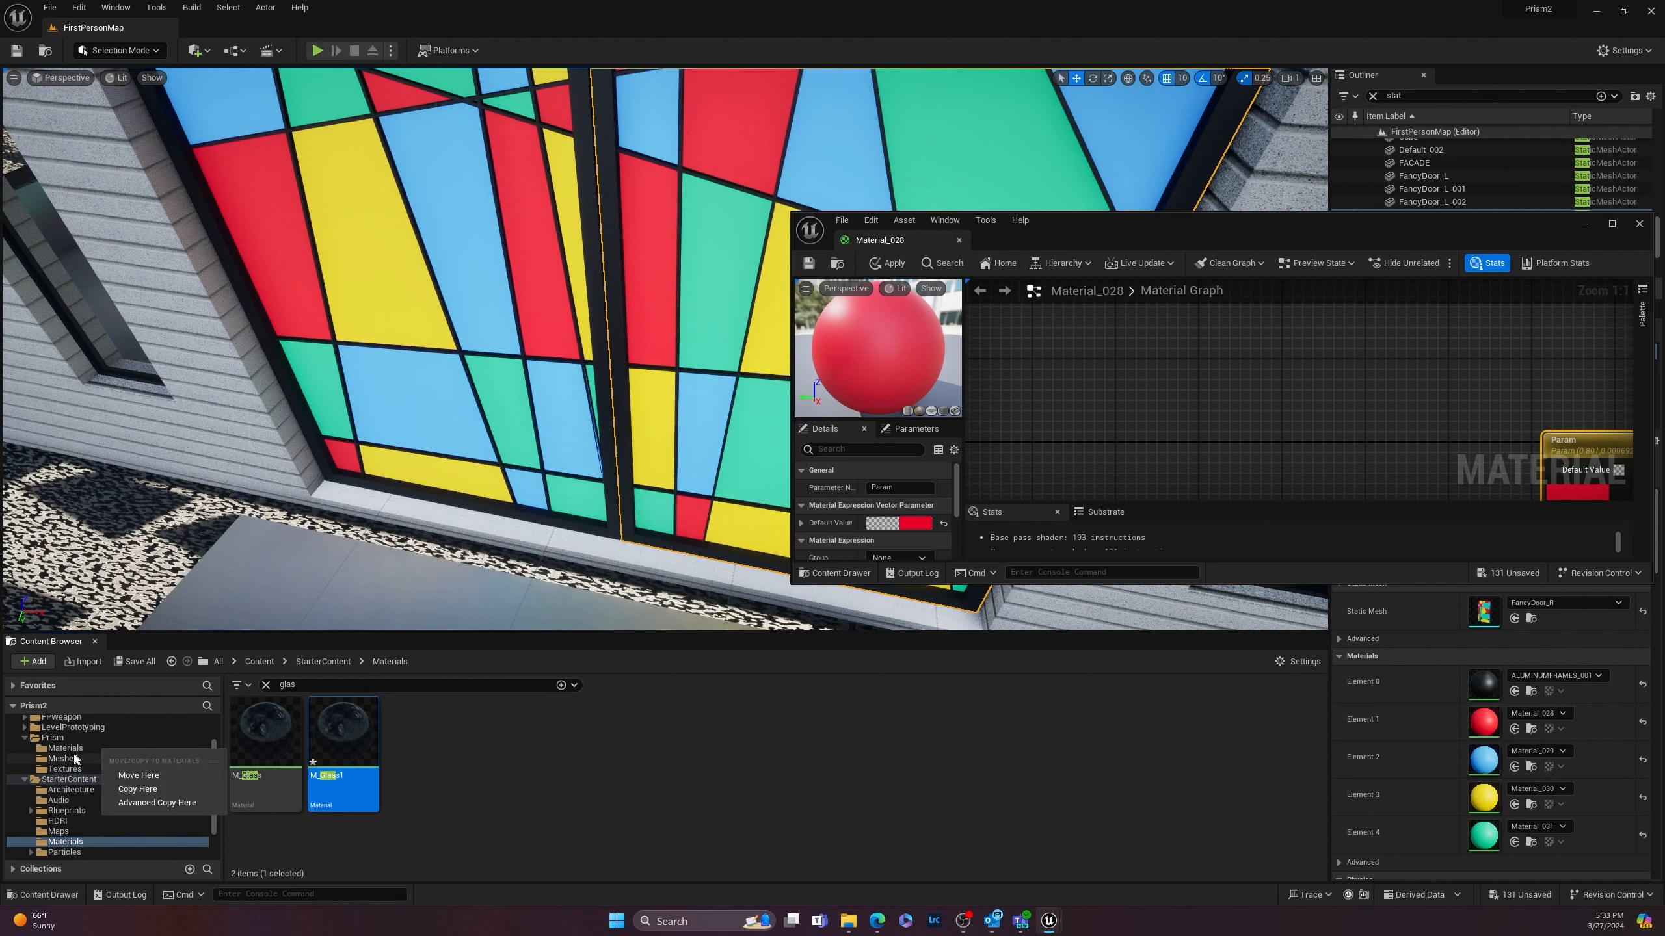
left_click(146, 776)
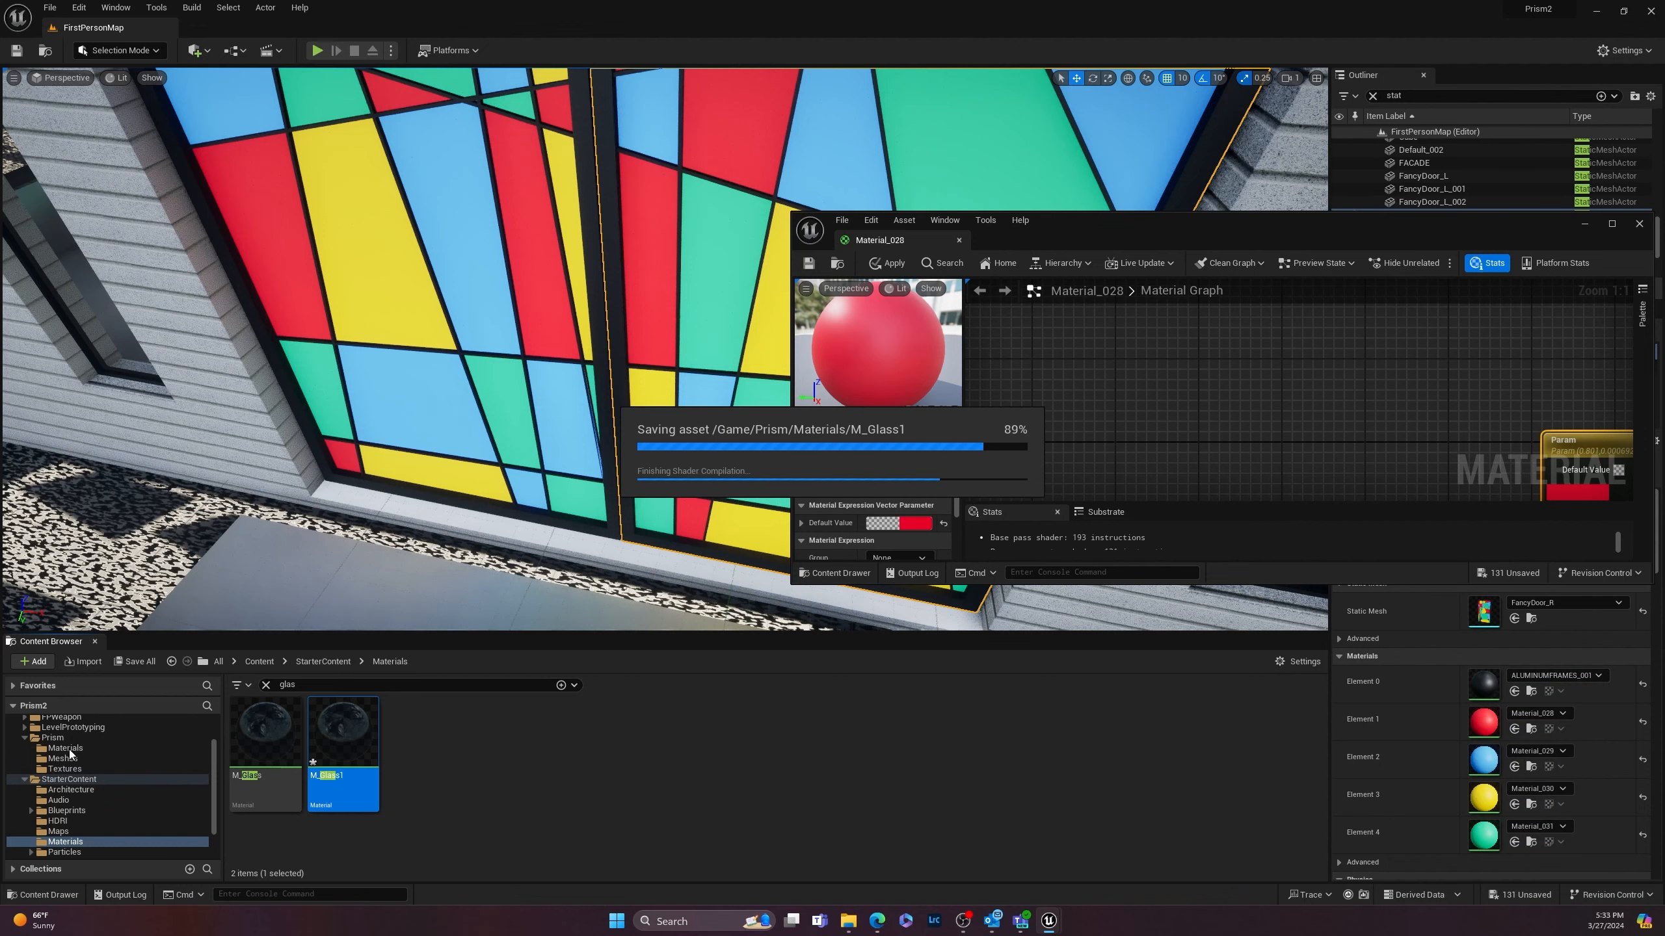
left_click(69, 749)
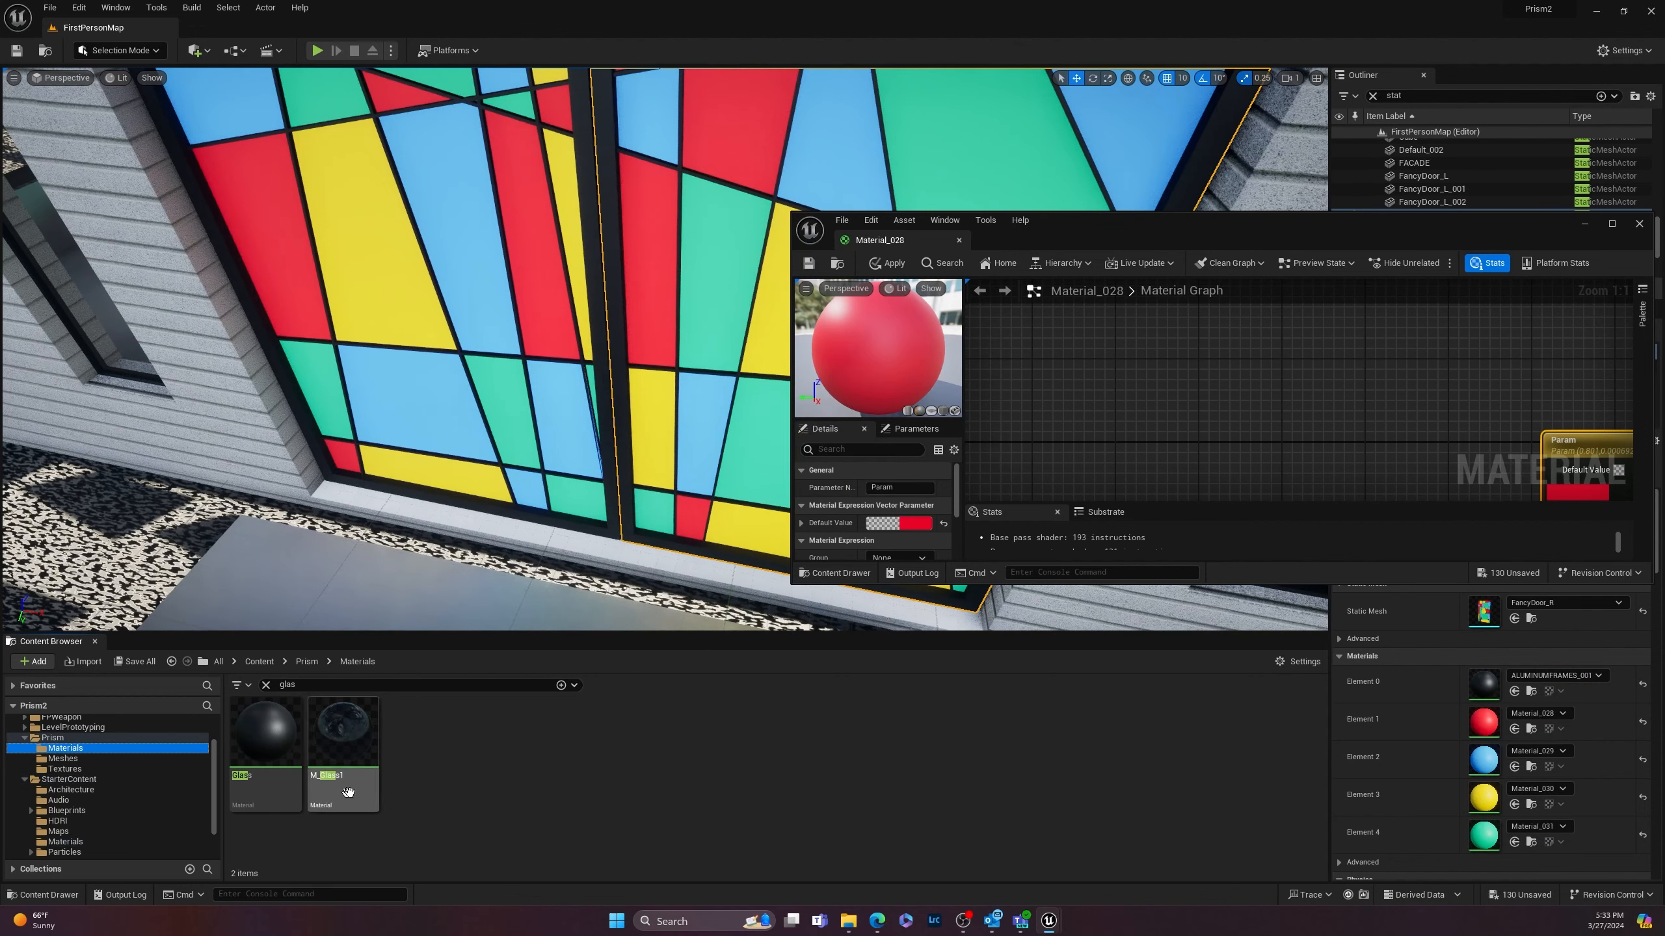
Step: Open M_Glass1 for editing in its own window and arrange it side by side with the Material_028 editor
left_click(347, 724)
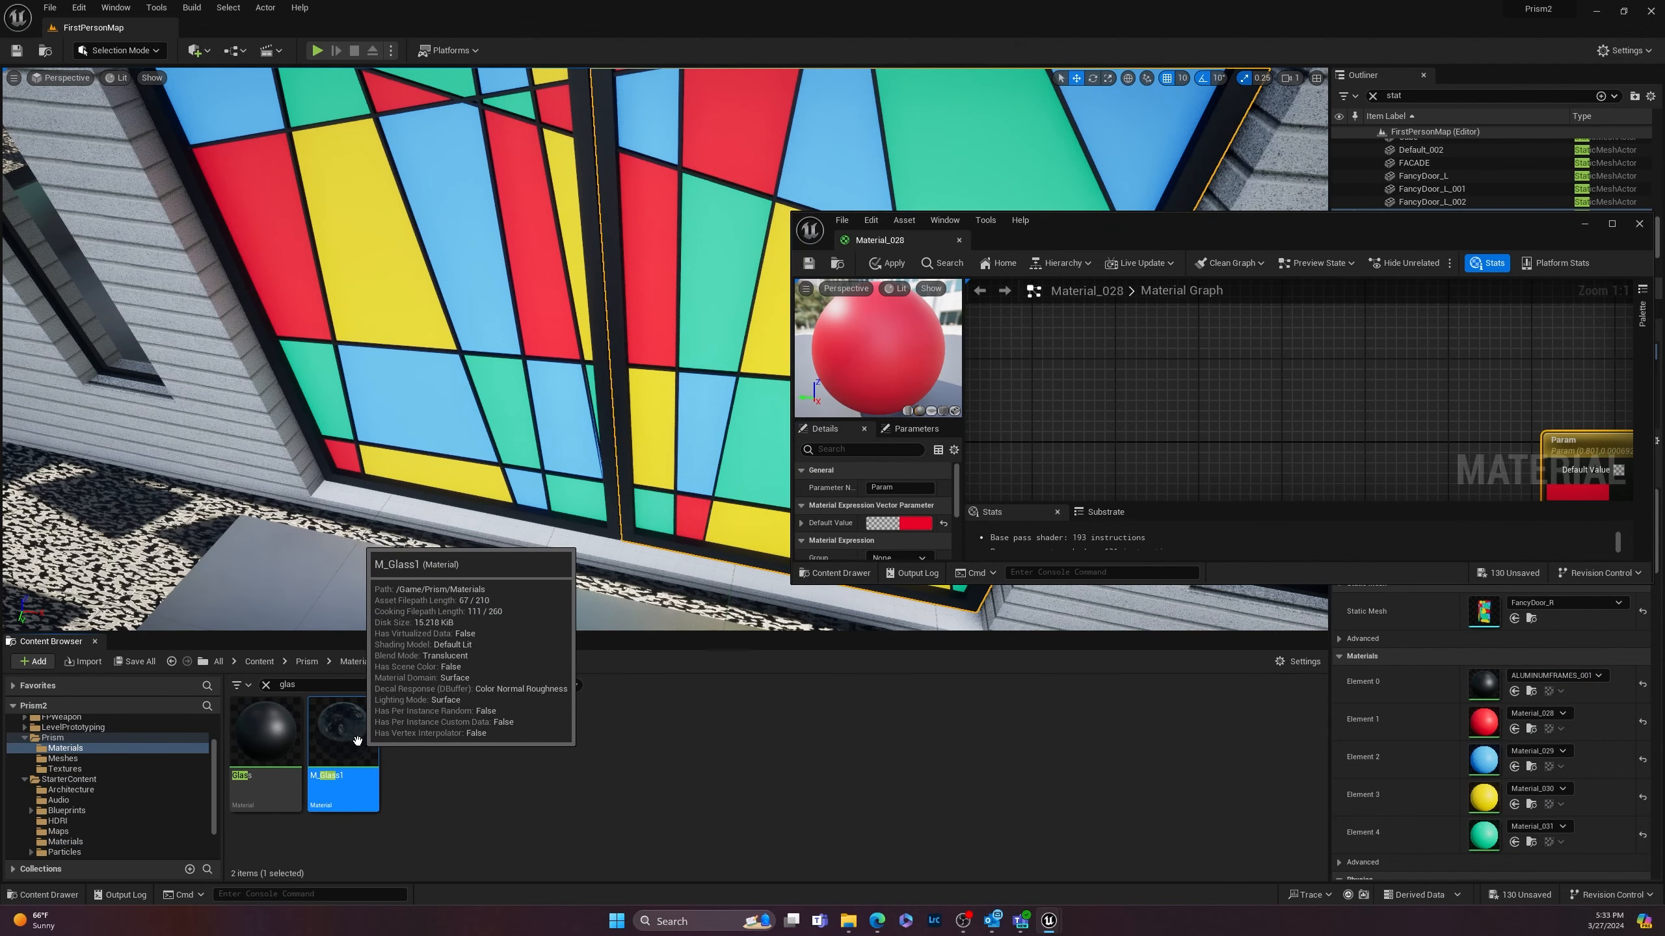
double_click(353, 734)
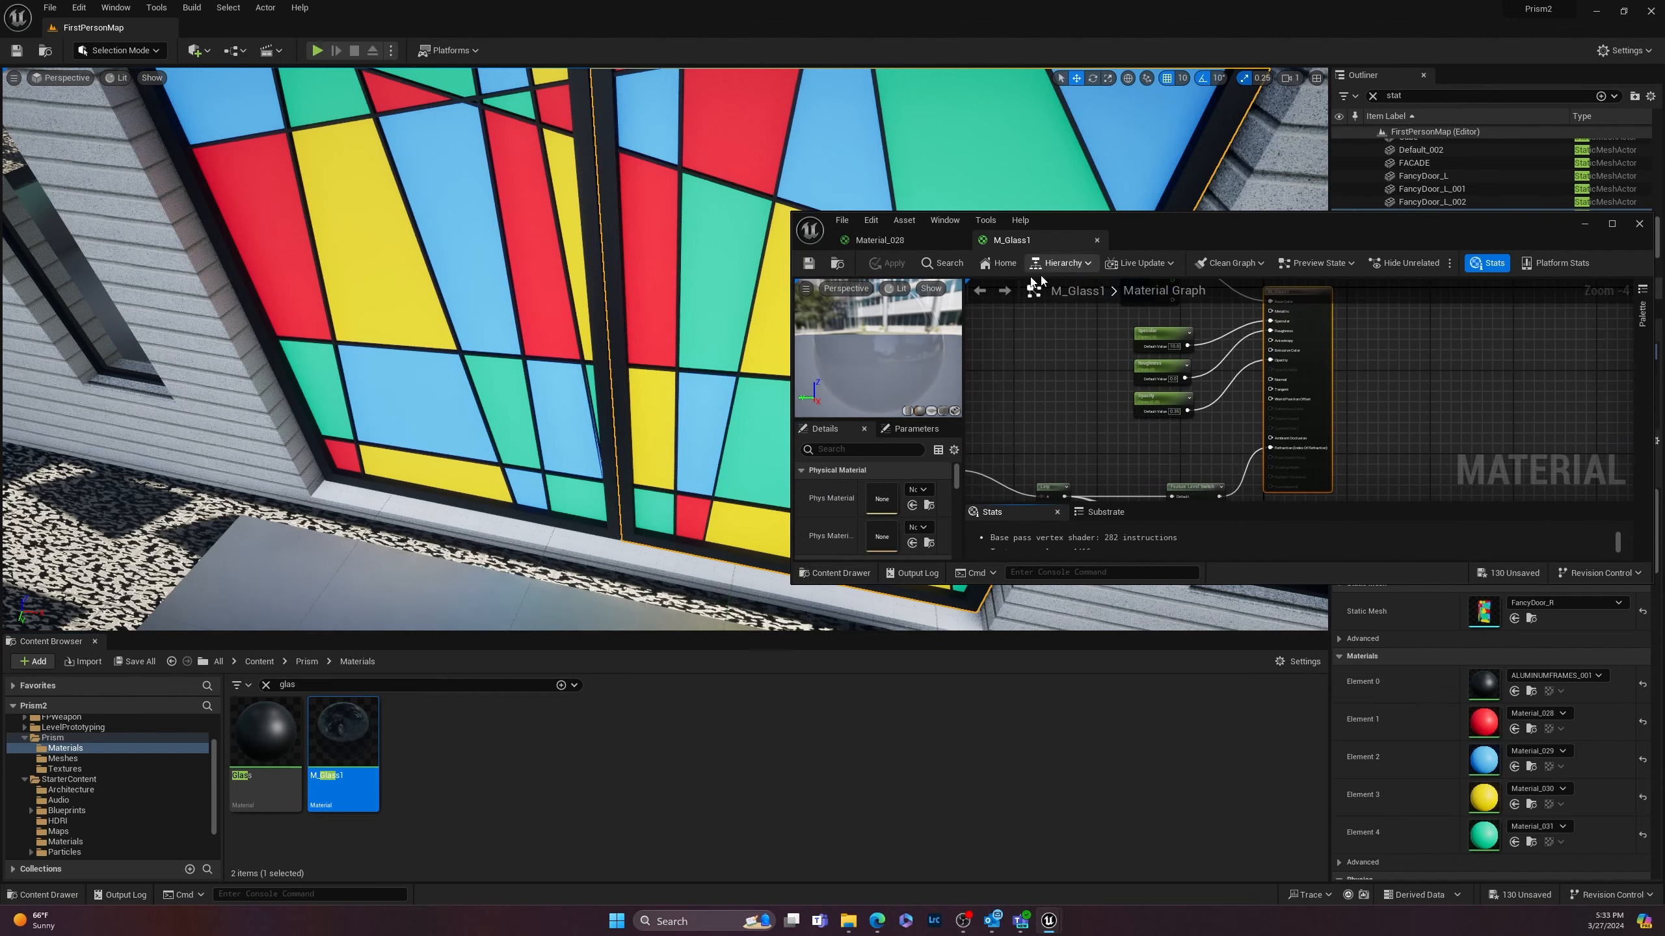
left_click_drag(998, 241, 217, 242)
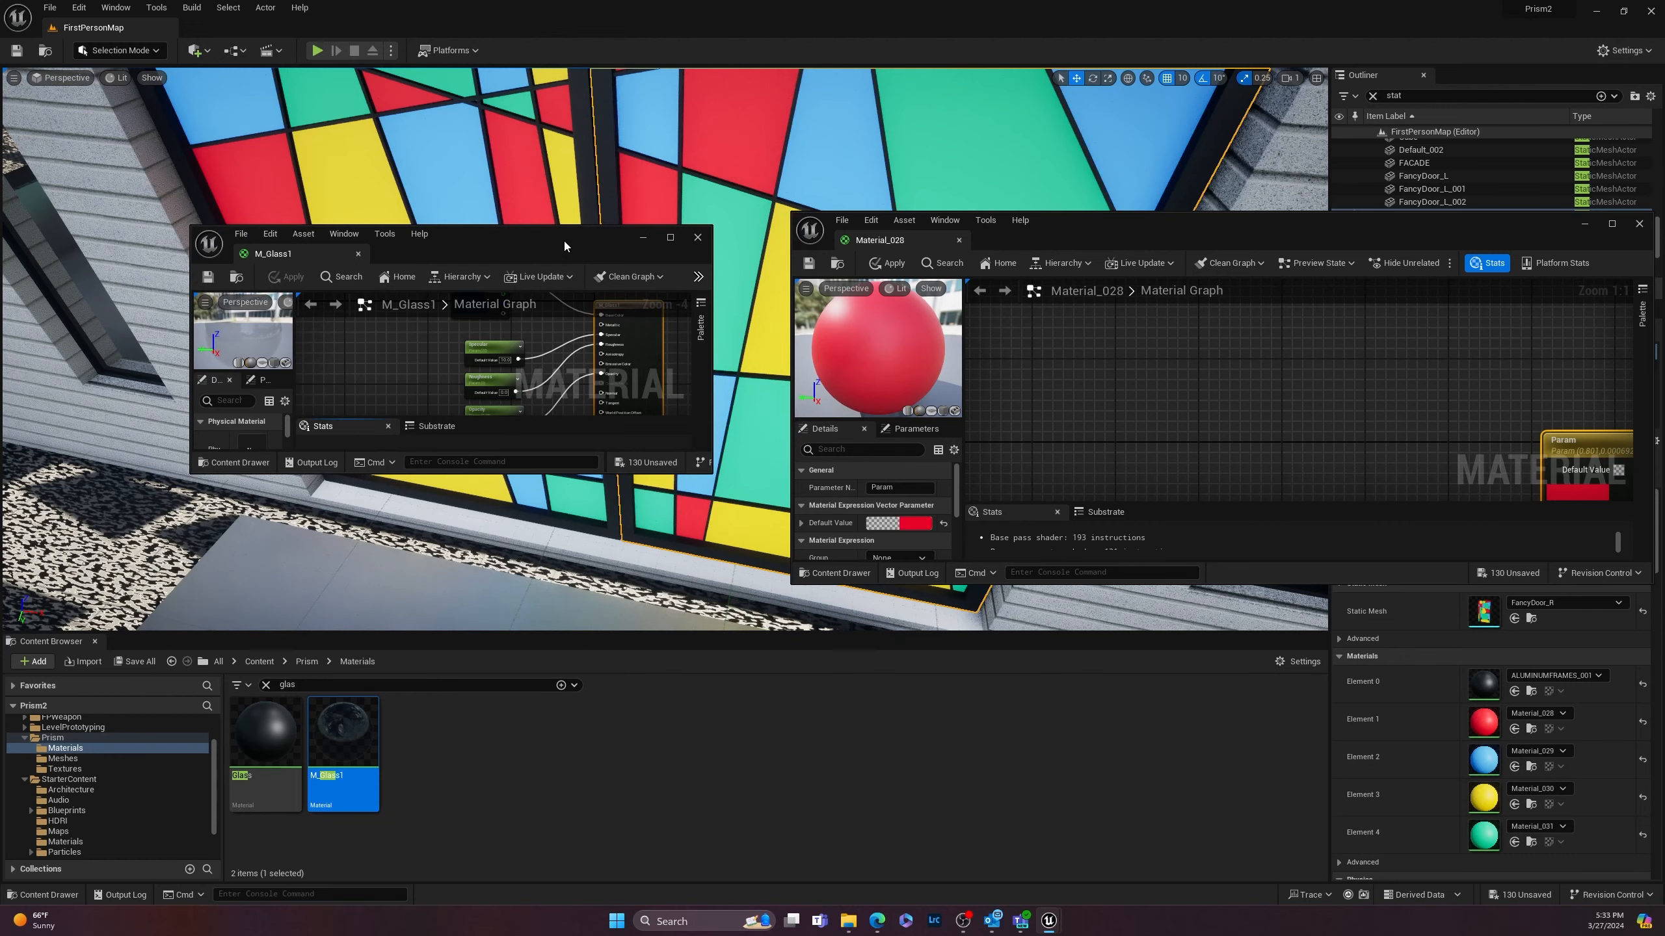
left_click_drag(564, 245, 55, 373)
left_click(1286, 201)
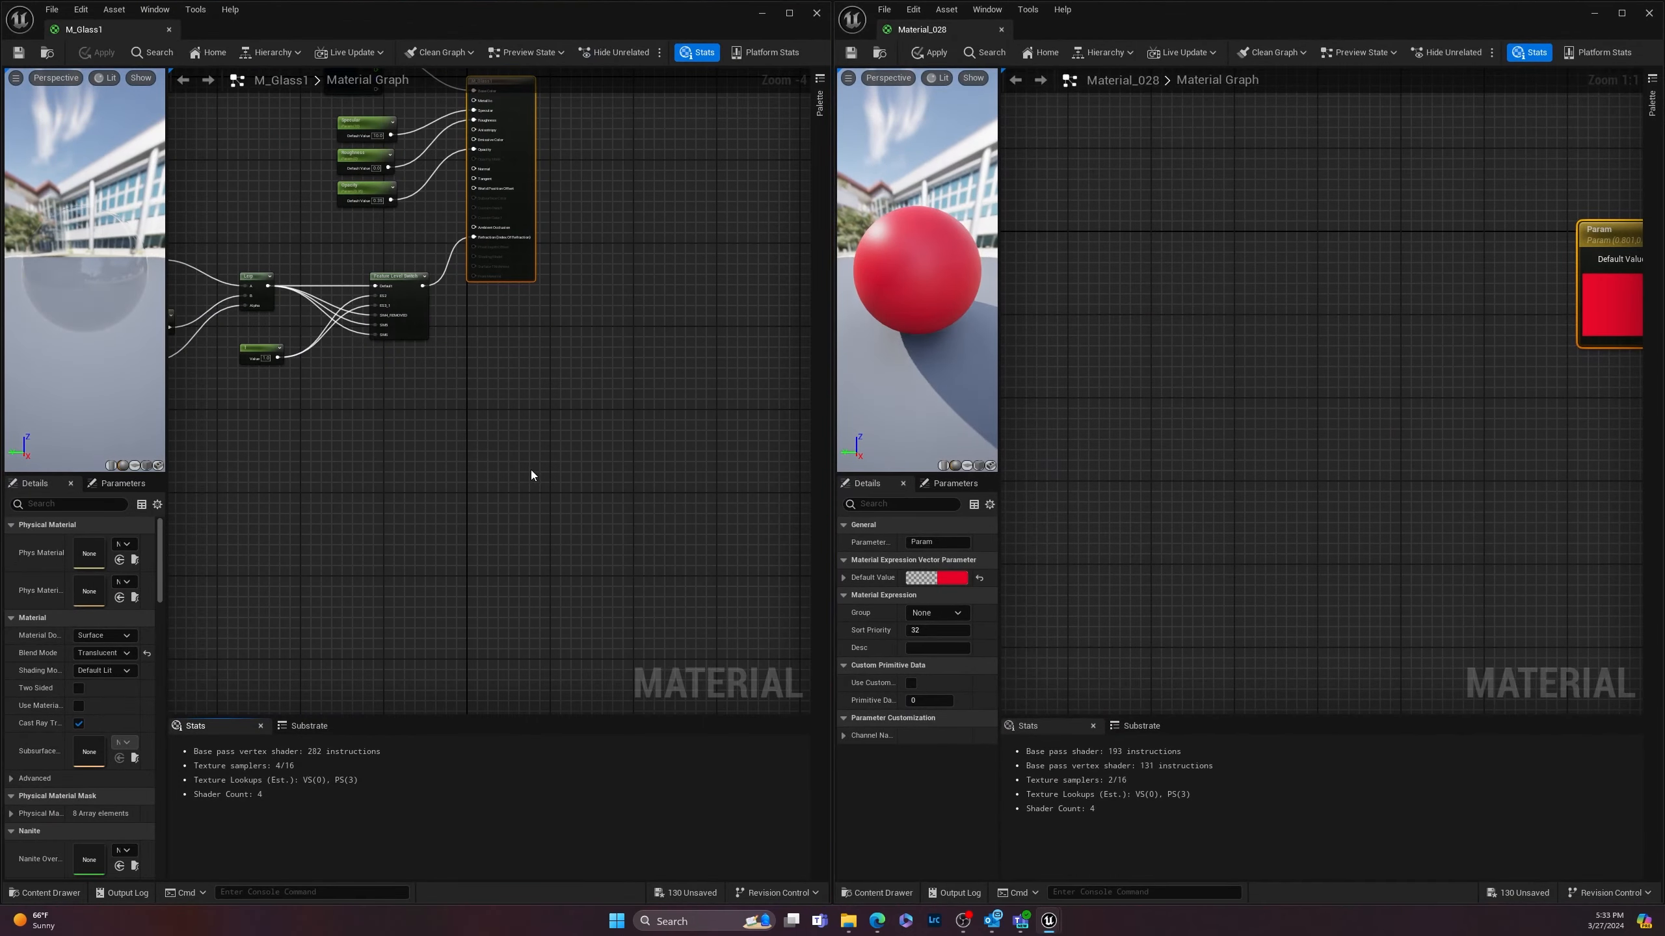
Step: Delete the ColorGlass parameter node from the M_Glass1 material graph
right_click_drag(531, 469, 351, 594)
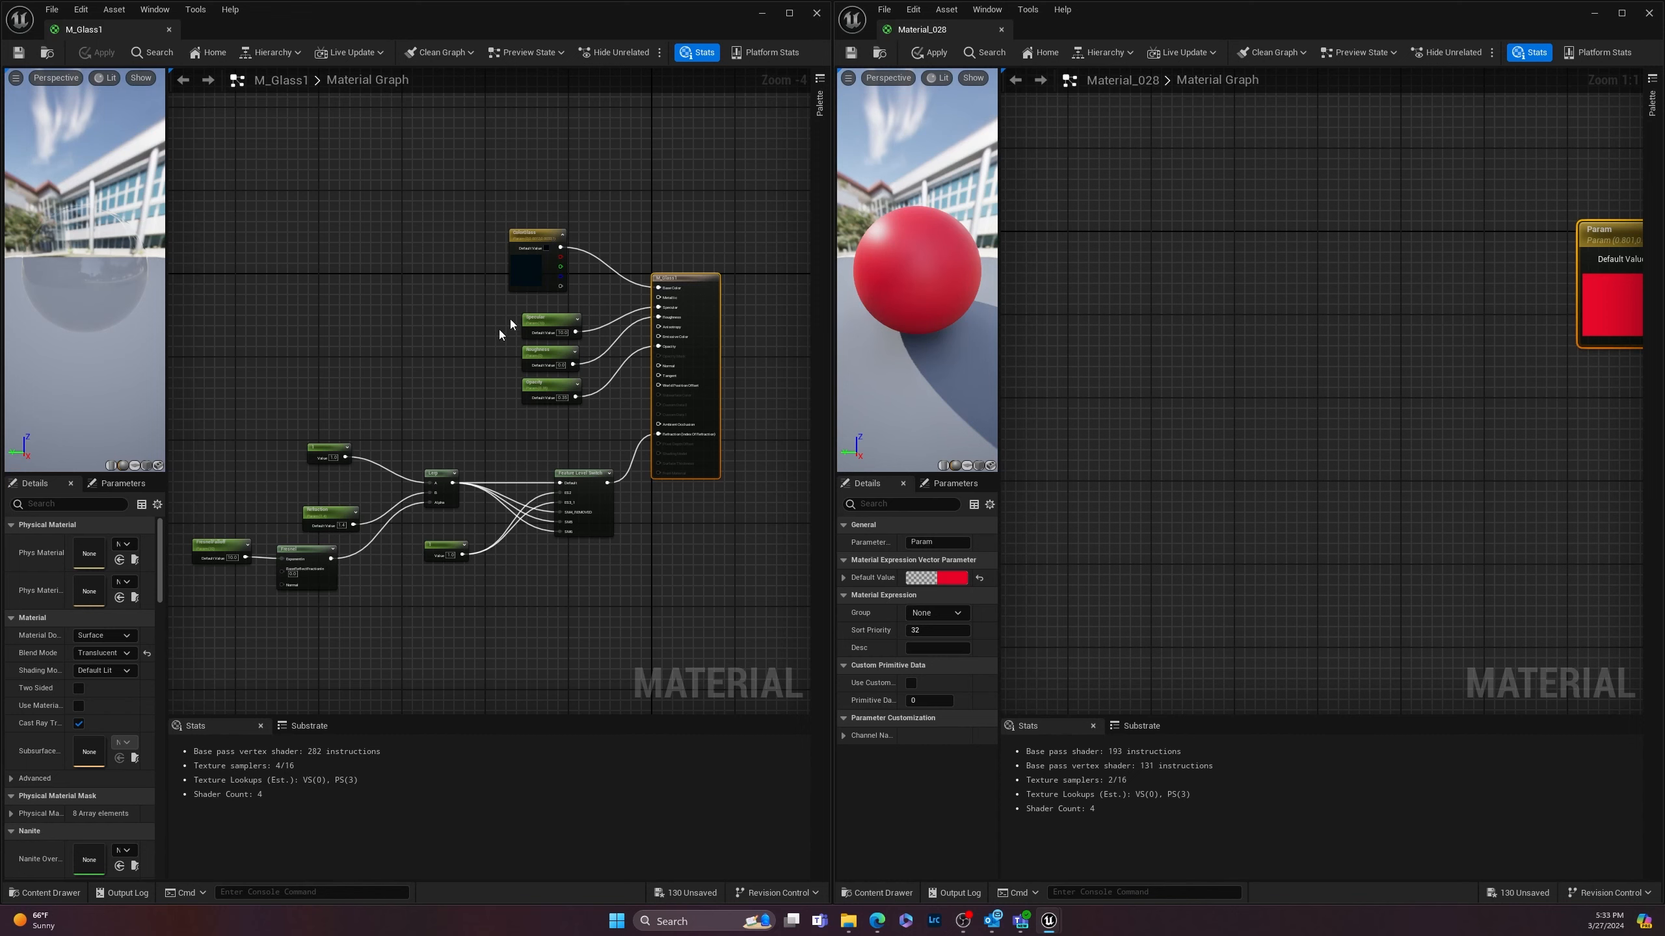
scroll(542, 297, "up", 4)
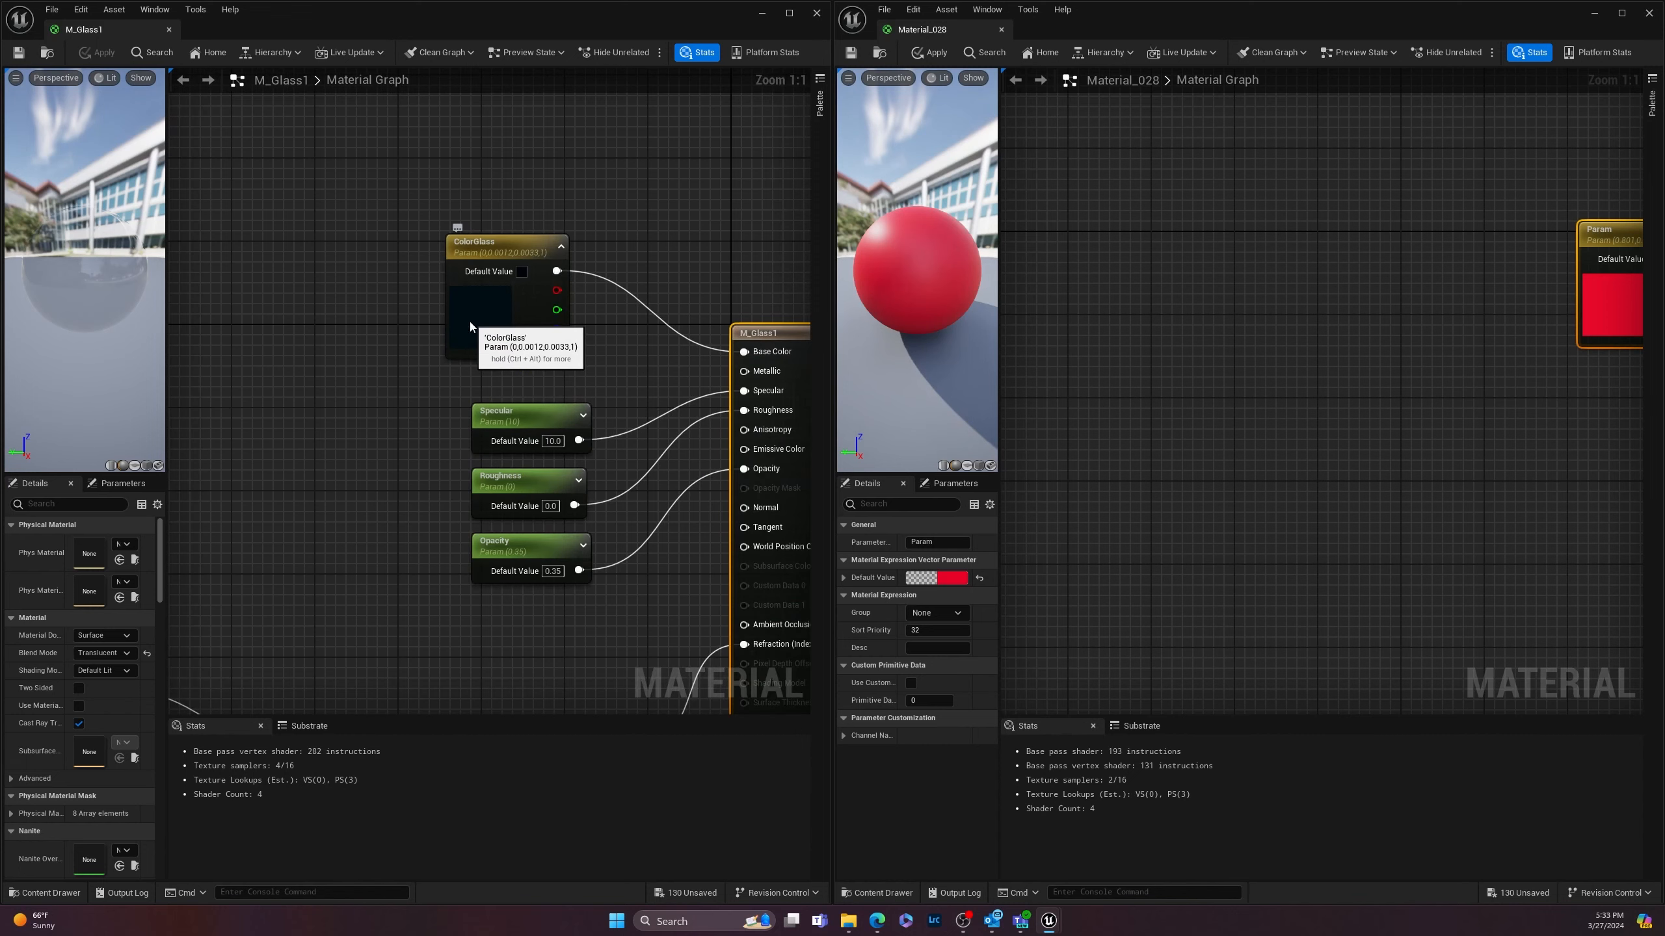
left_click(469, 321)
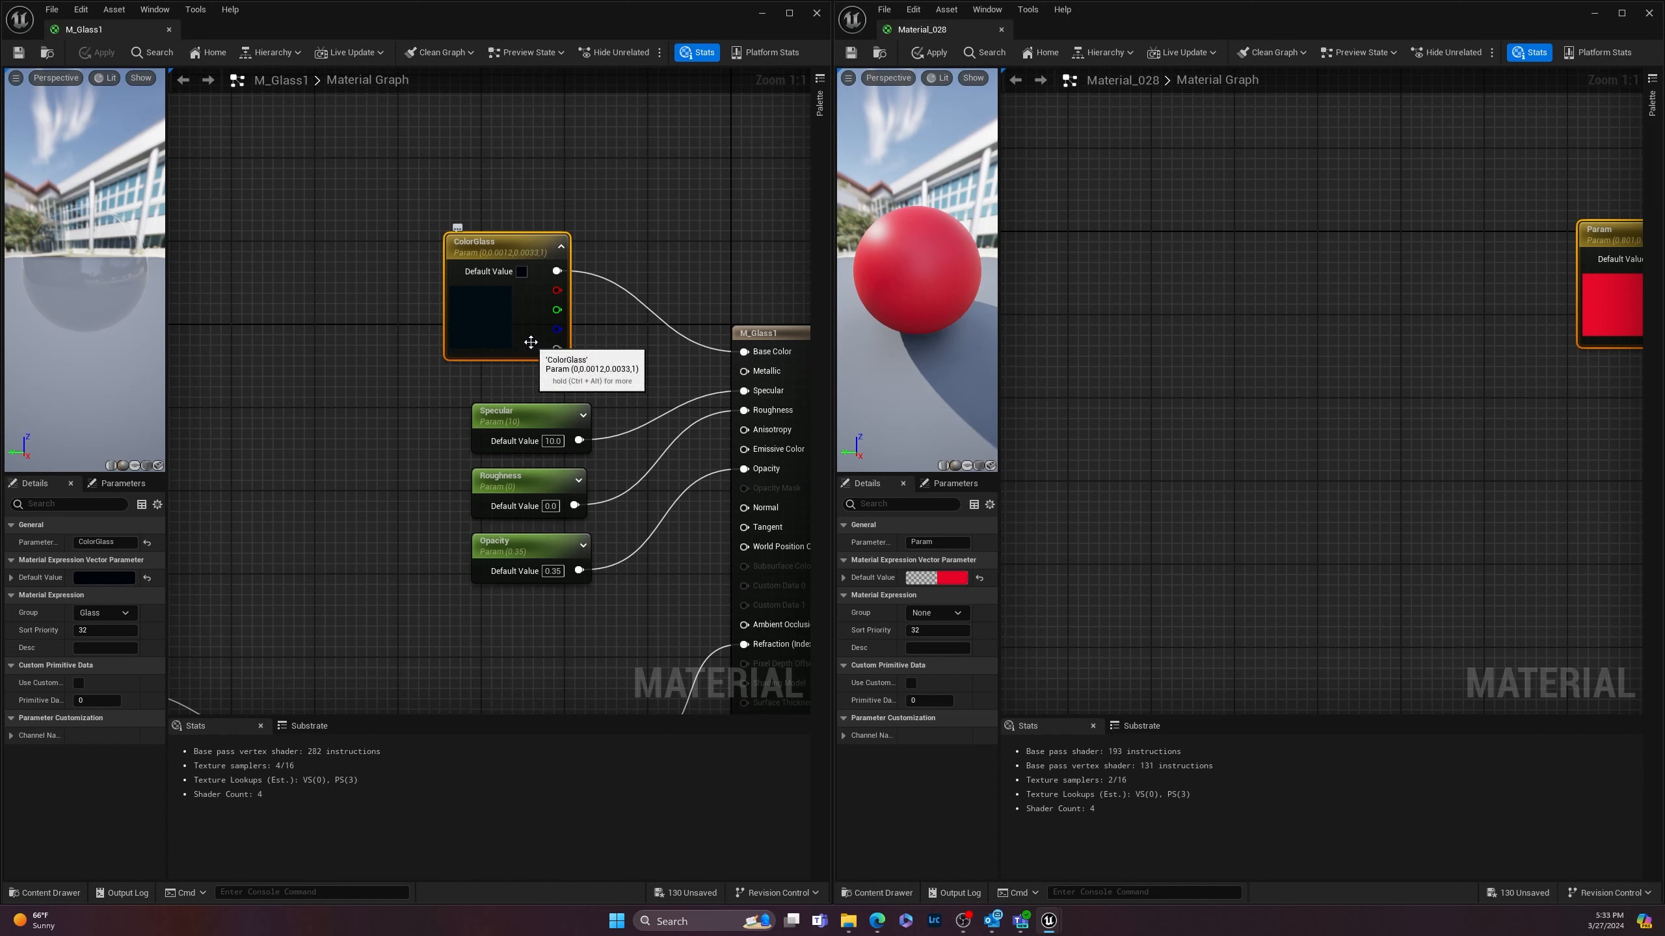
key("Delete")
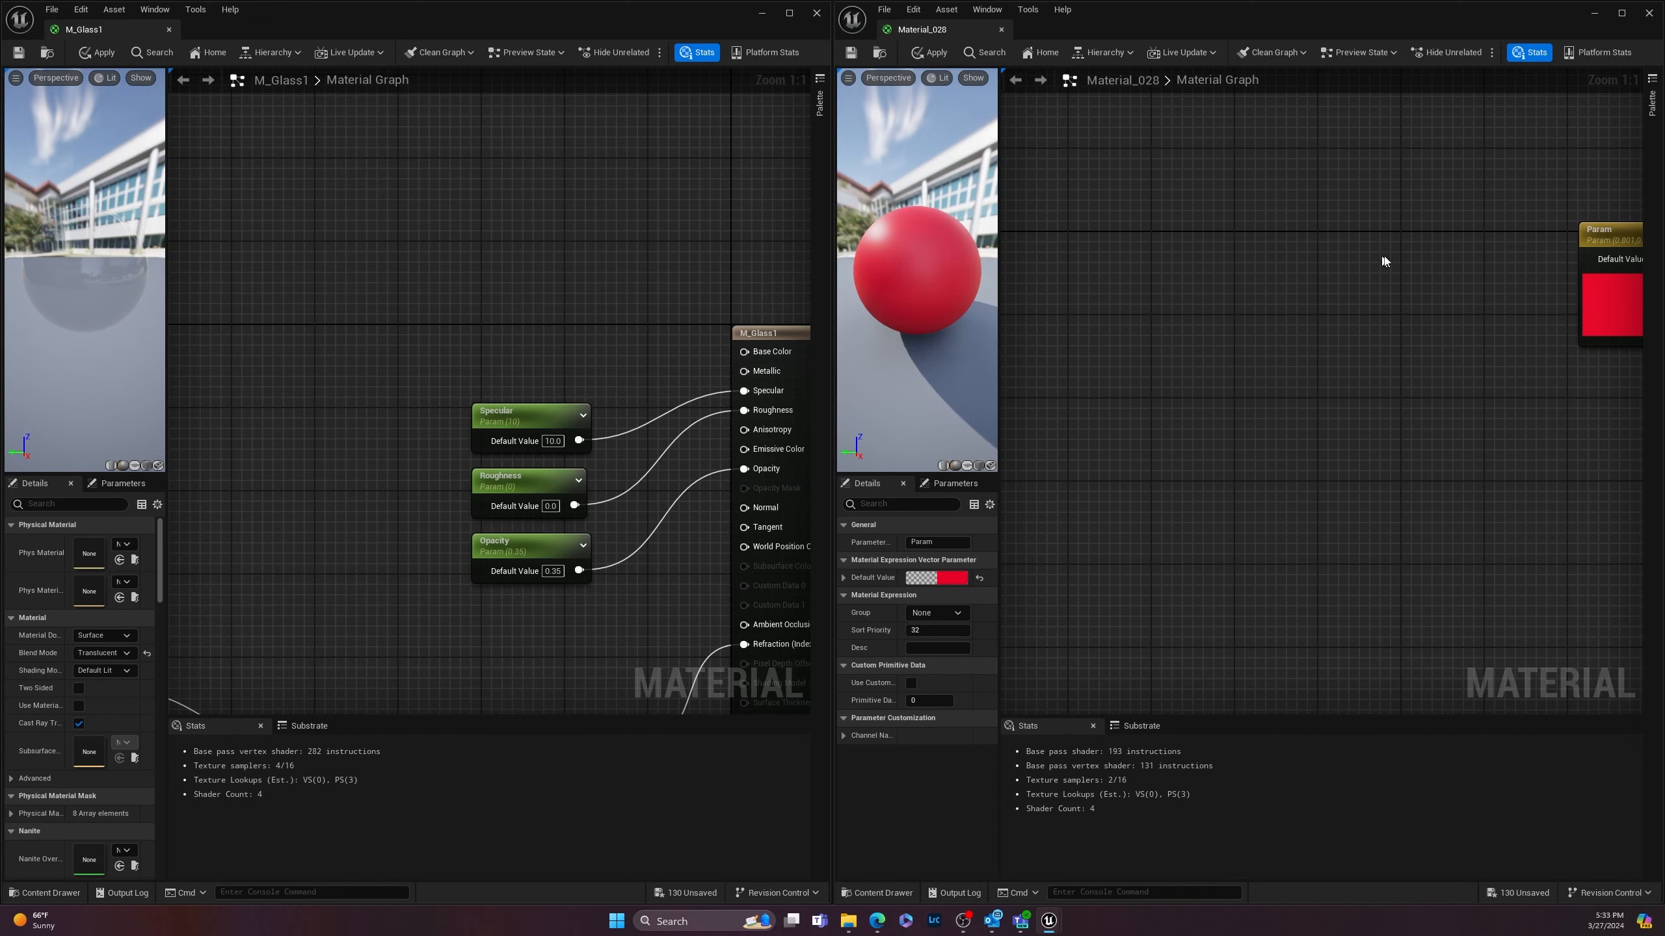
Step: Copy the red Param node from the Material_028 graph into the M_Glass1 graph, above the Specular node
right_click_drag(1385, 261, 1088, 283)
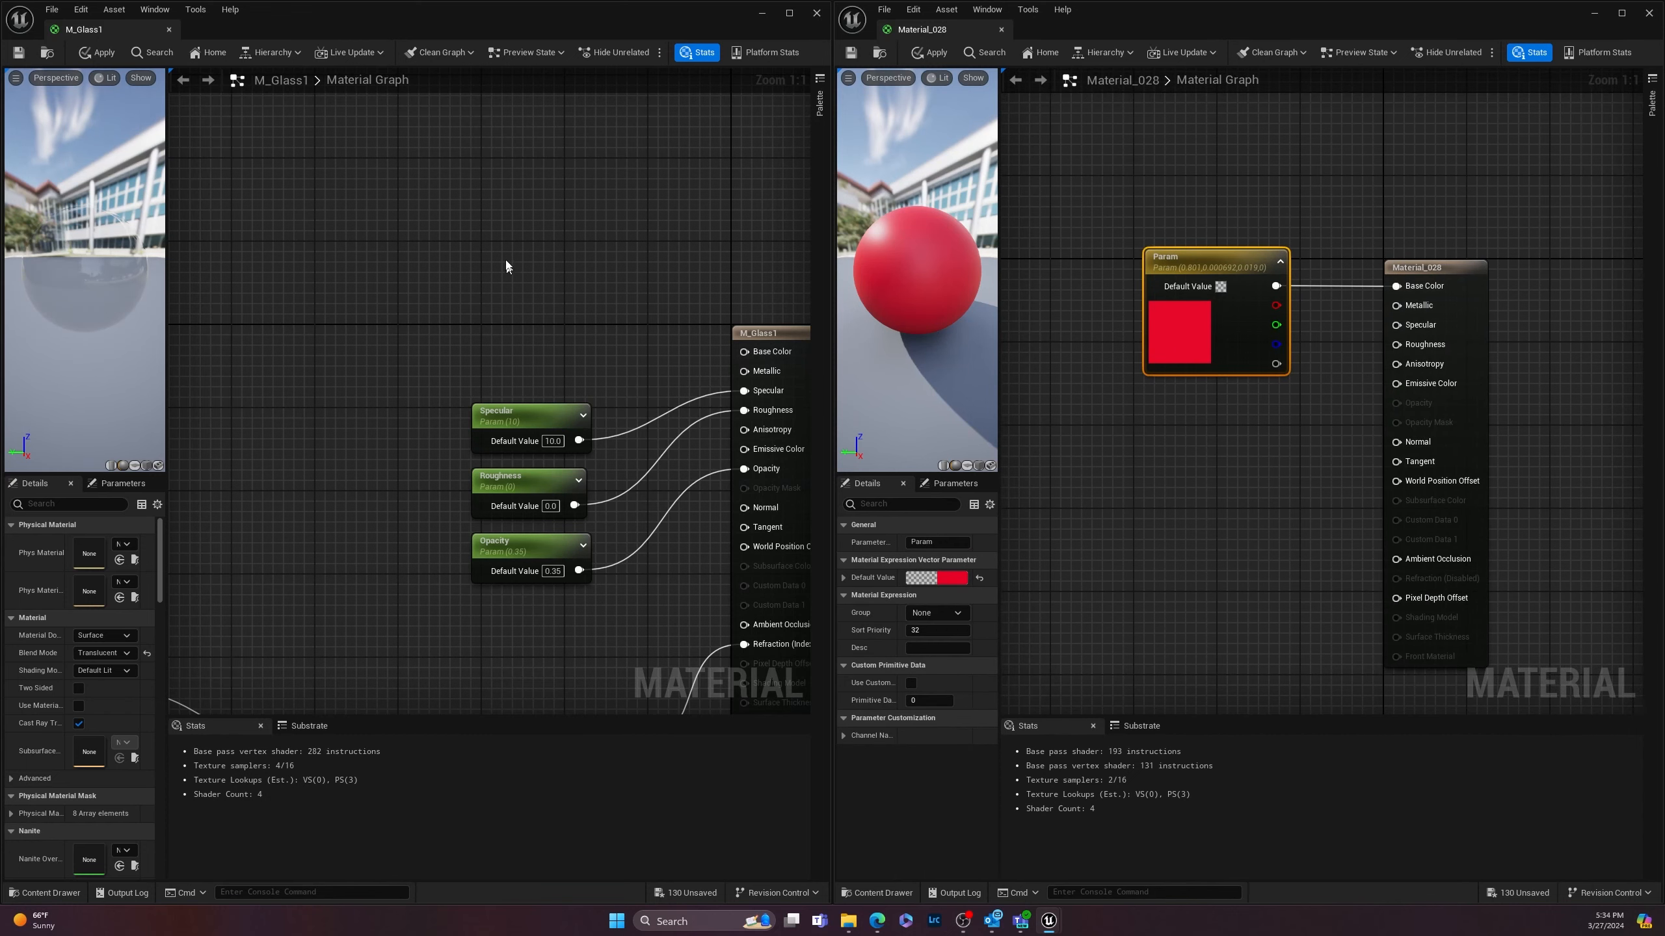
key("ctrl+v")
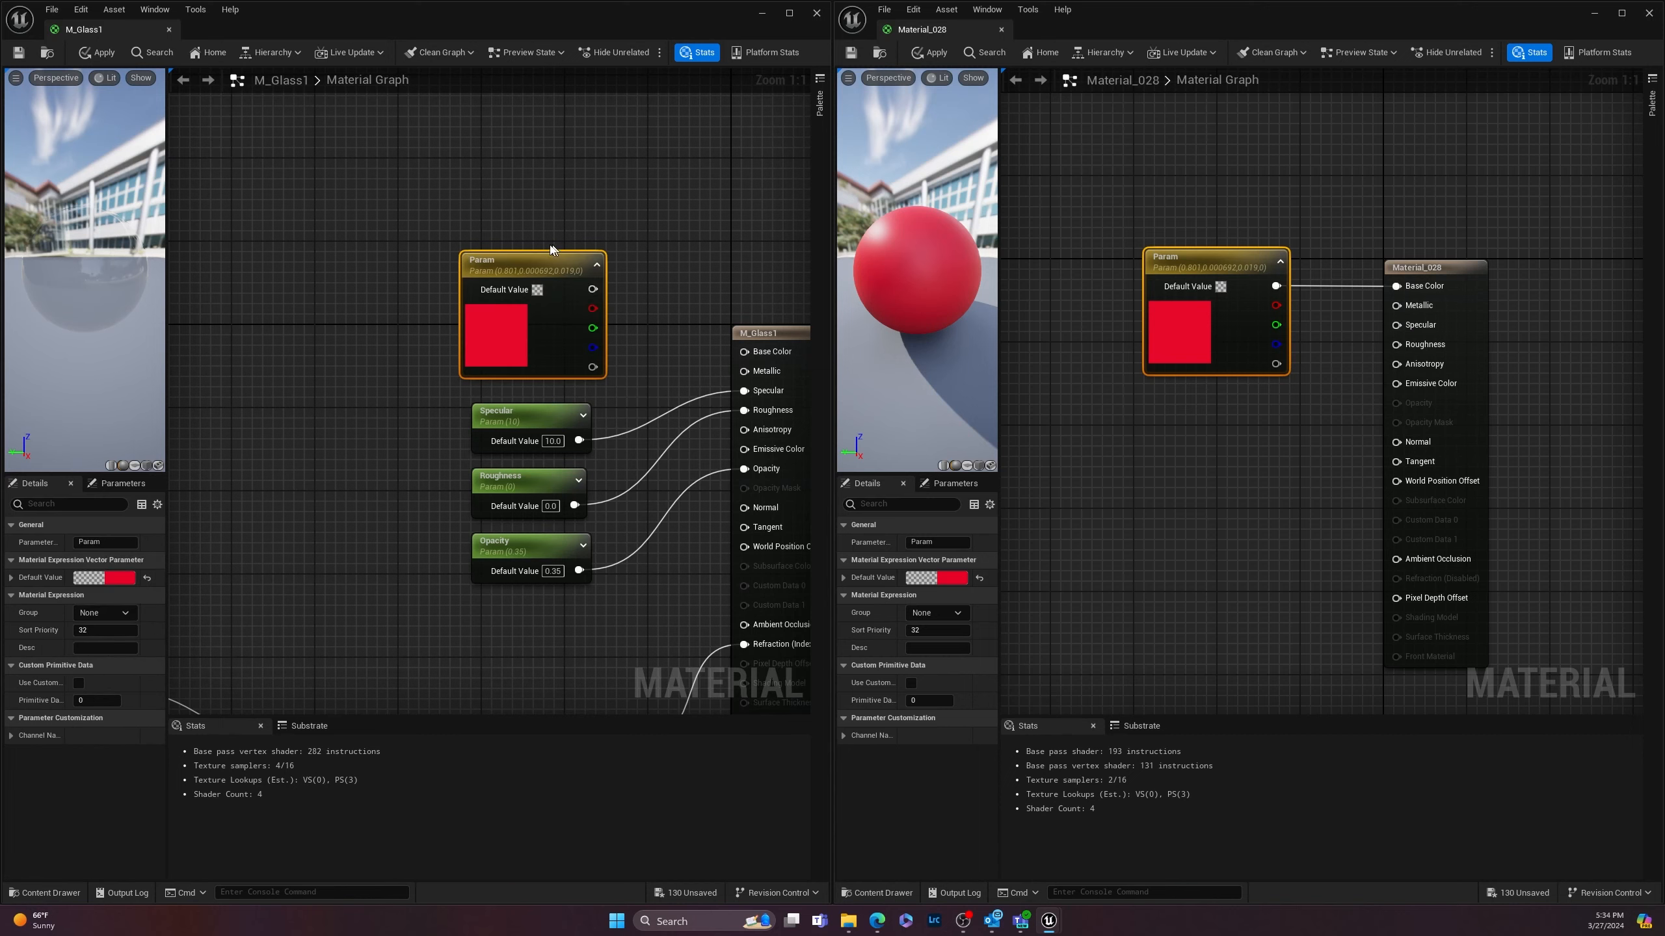
scroll(646, 338, "down", 5)
scroll(646, 347, "up", 3)
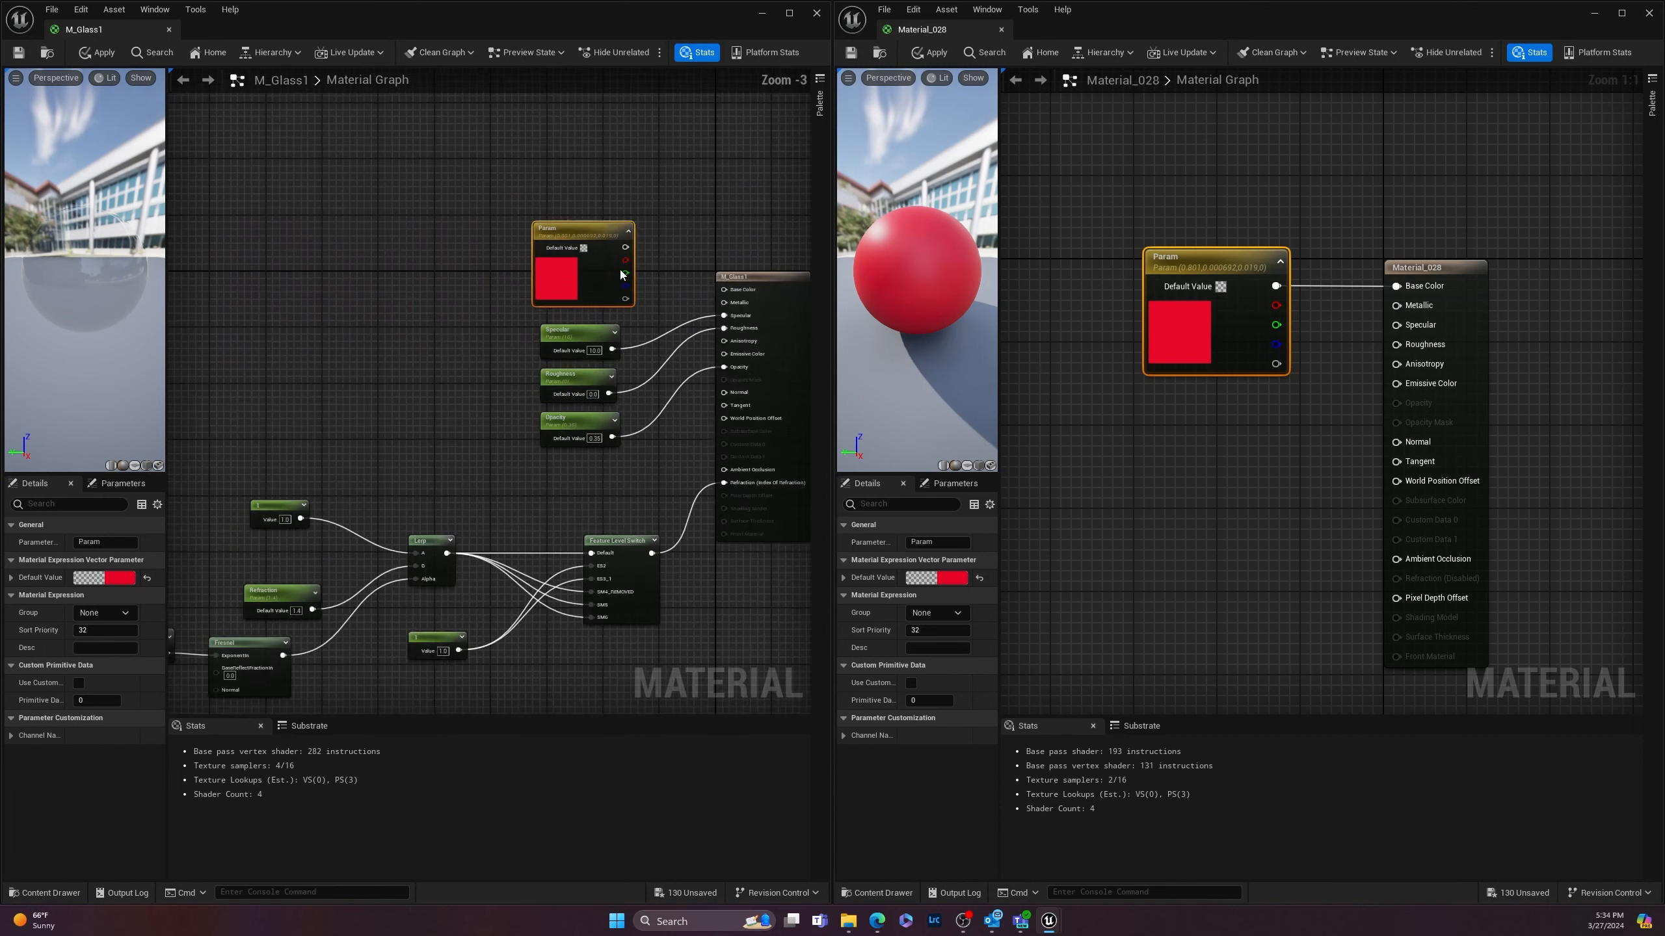
Step: Connect the red Param node to the Base Color input of M_Glass1 and apply the material changes
left_click_drag(619, 245, 714, 299)
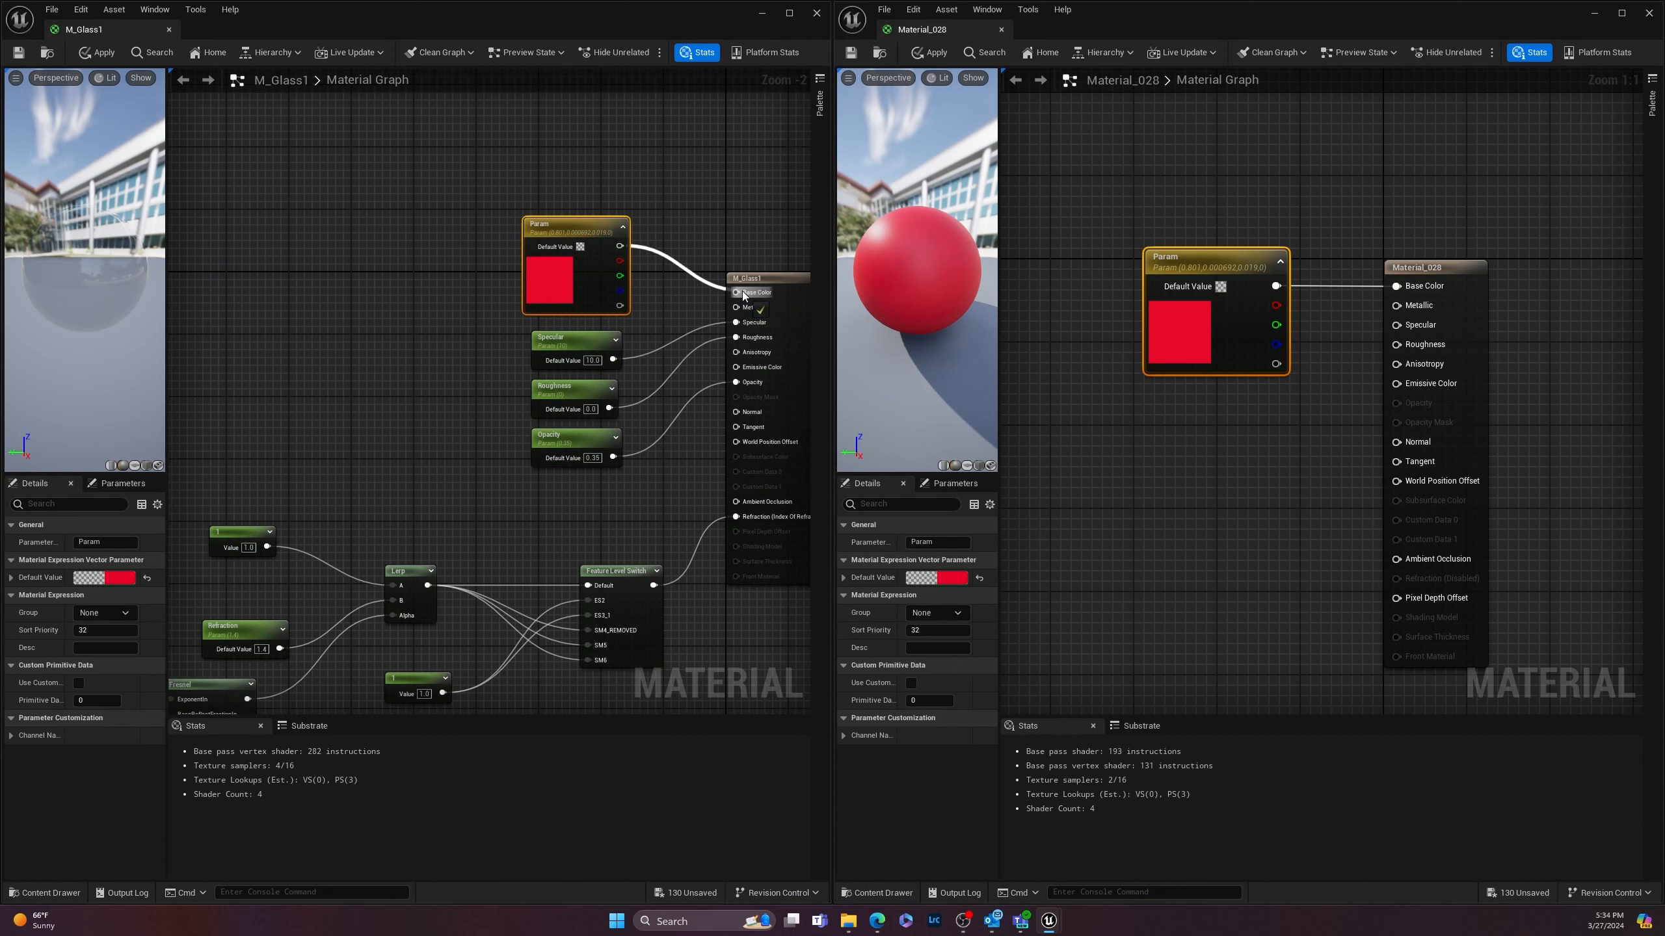
left_click_drag(736, 294, 736, 293)
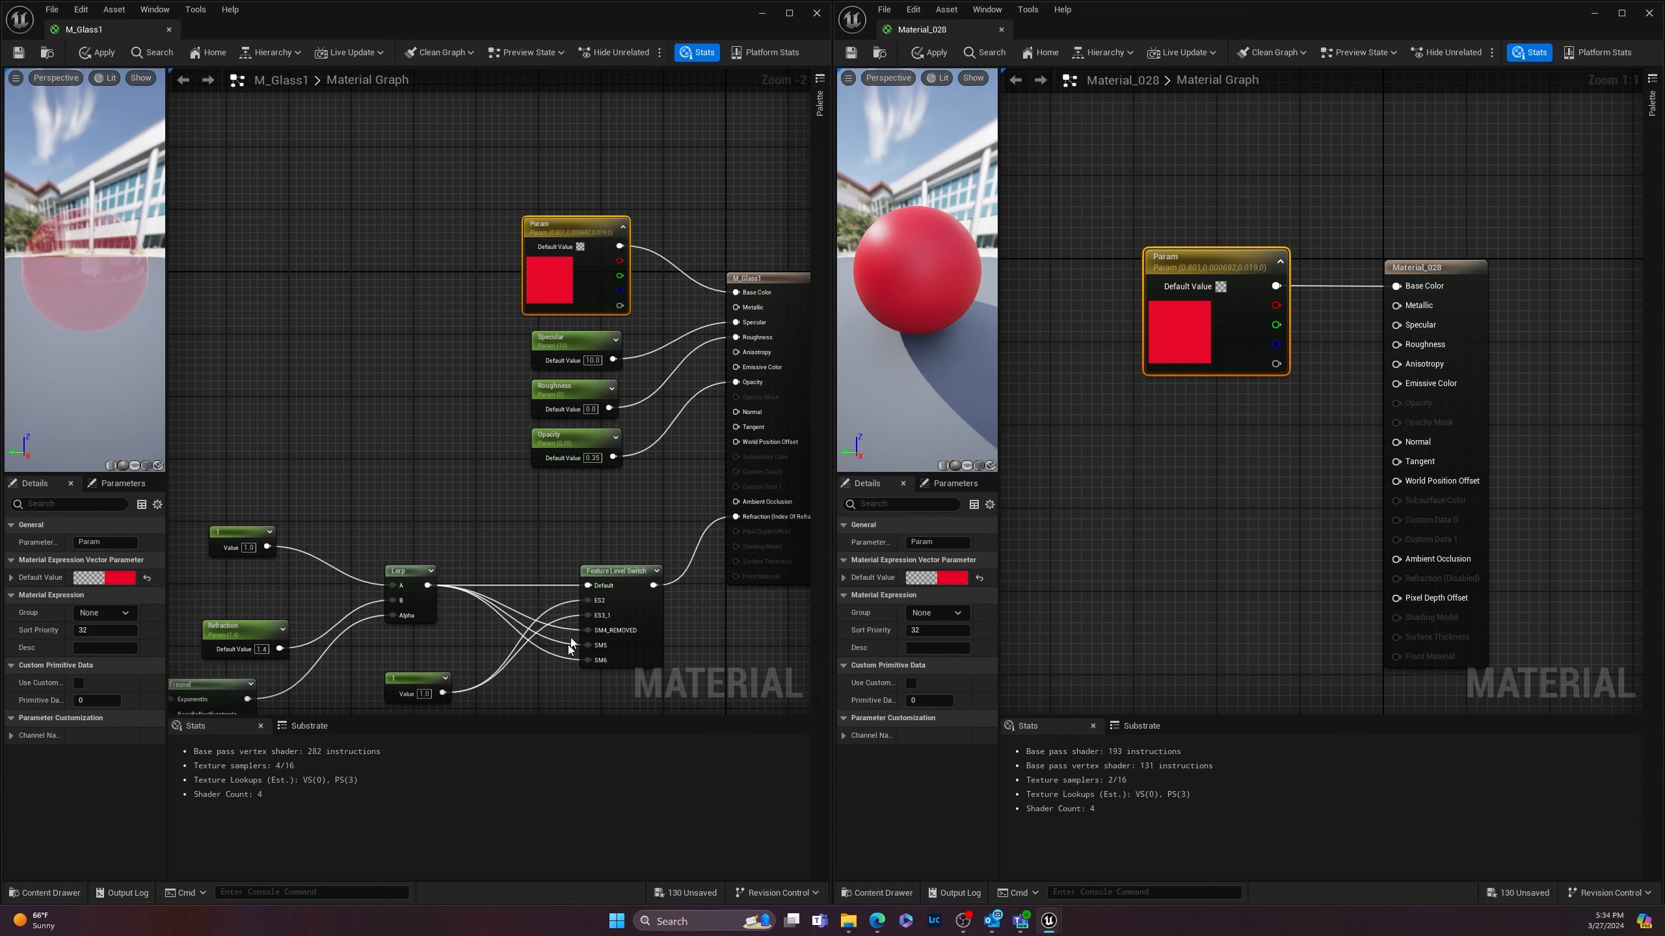
scroll(466, 358, "down", 3)
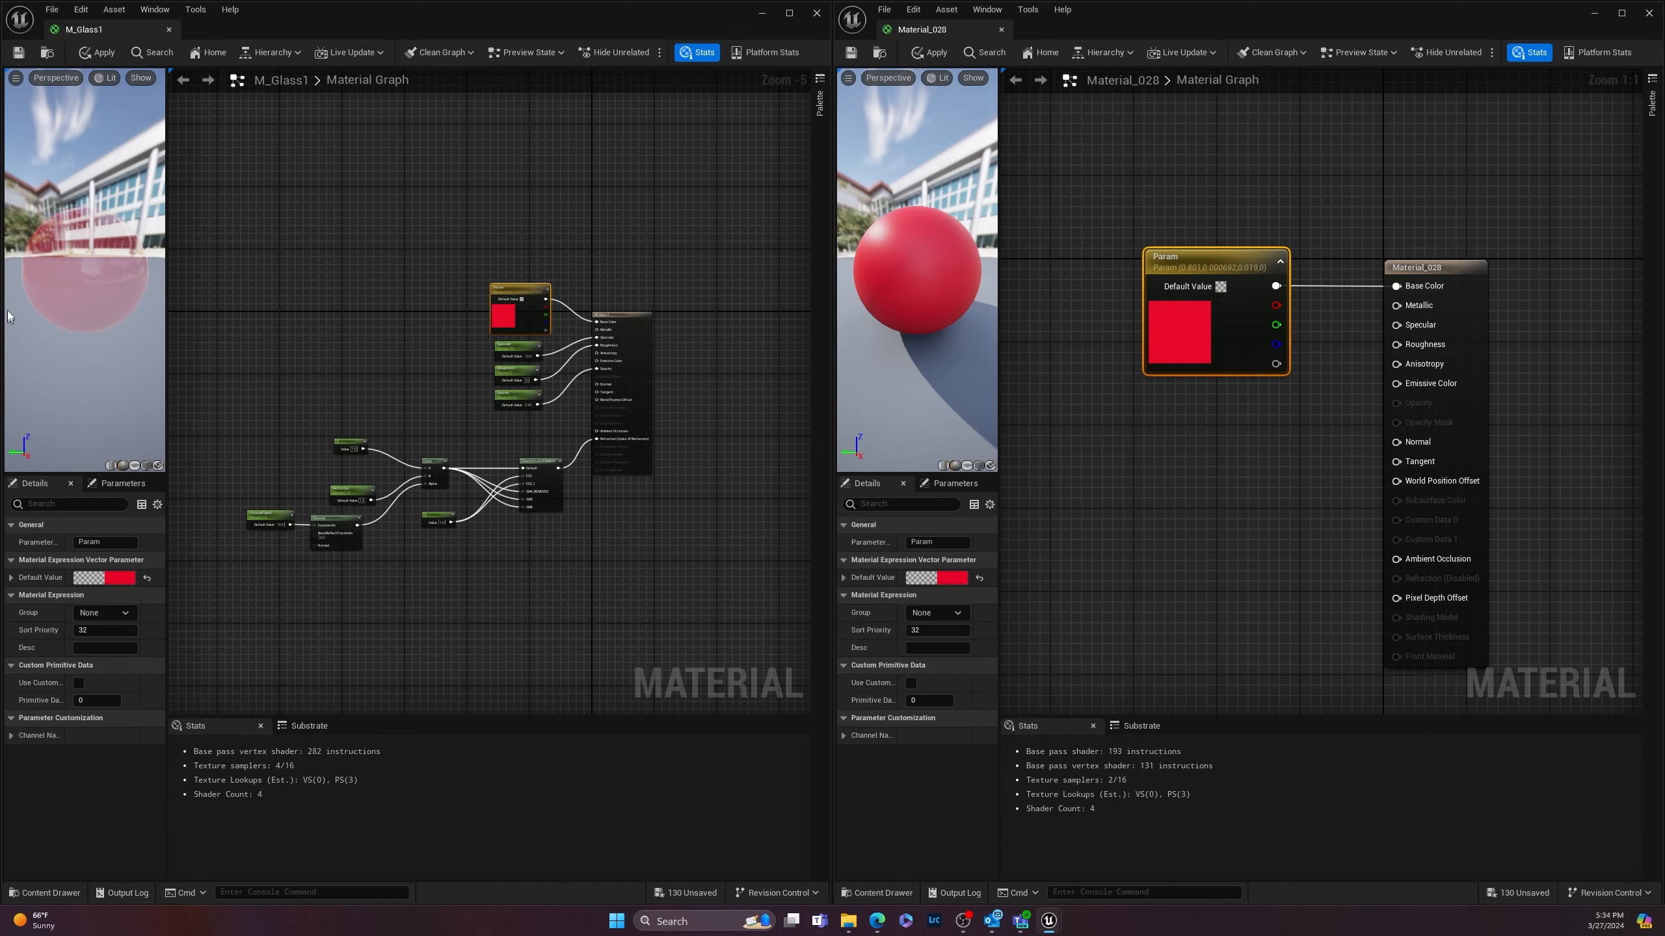
left_click_drag(321, 21, 1226, 180)
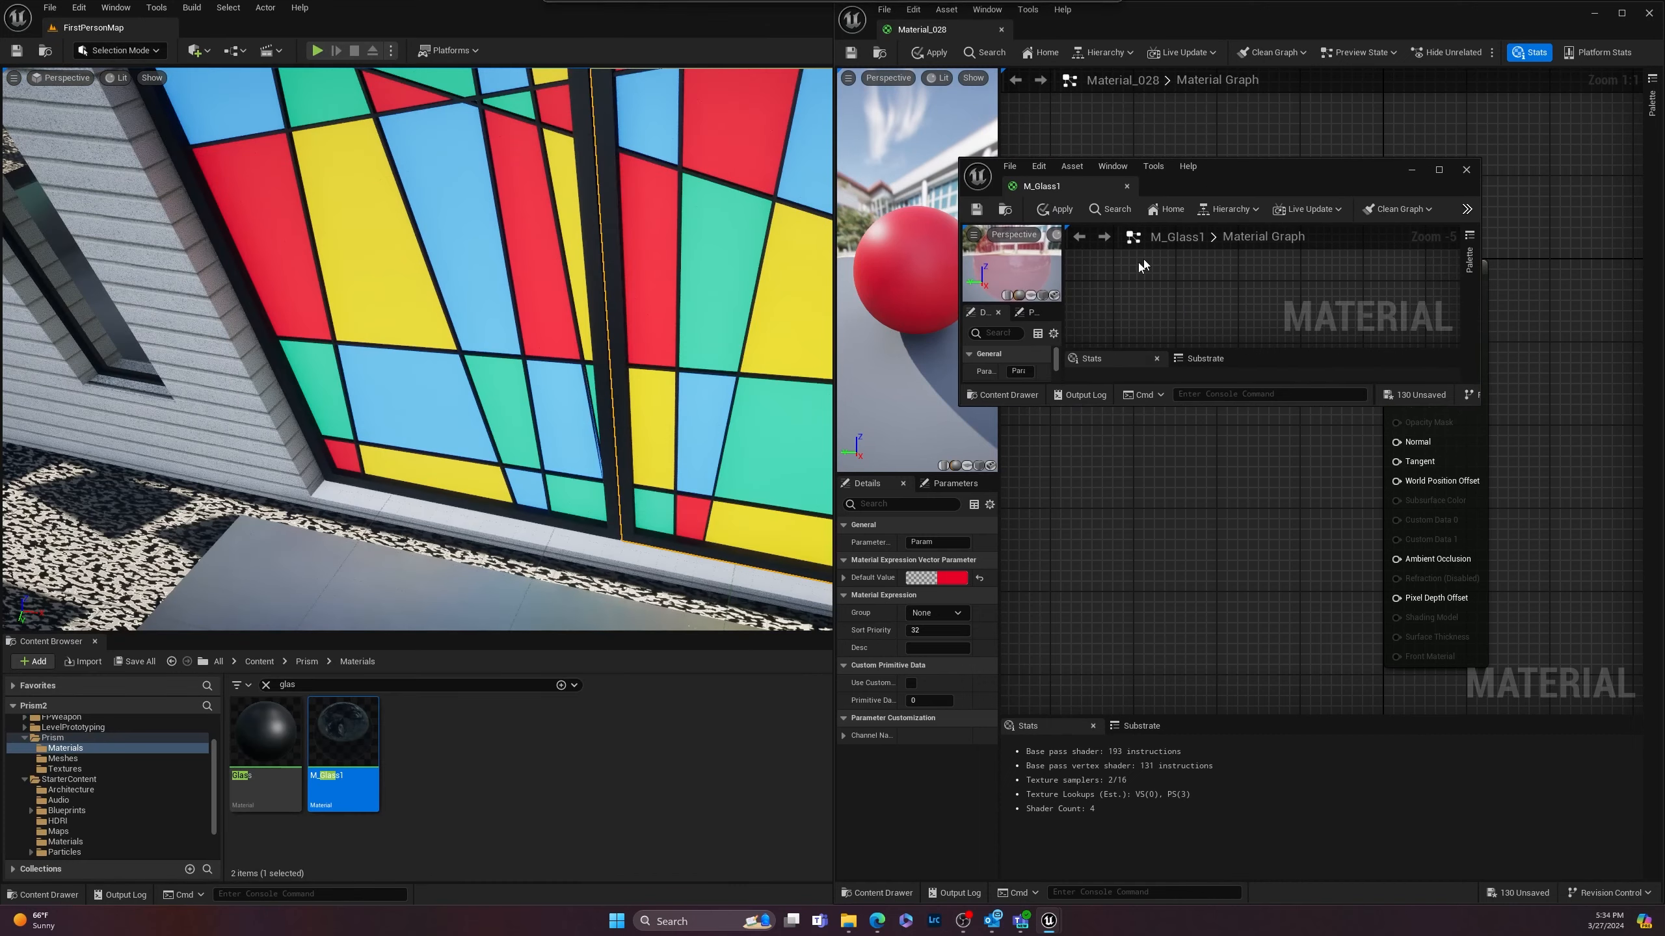
right_click_drag(646, 295, 657, 262)
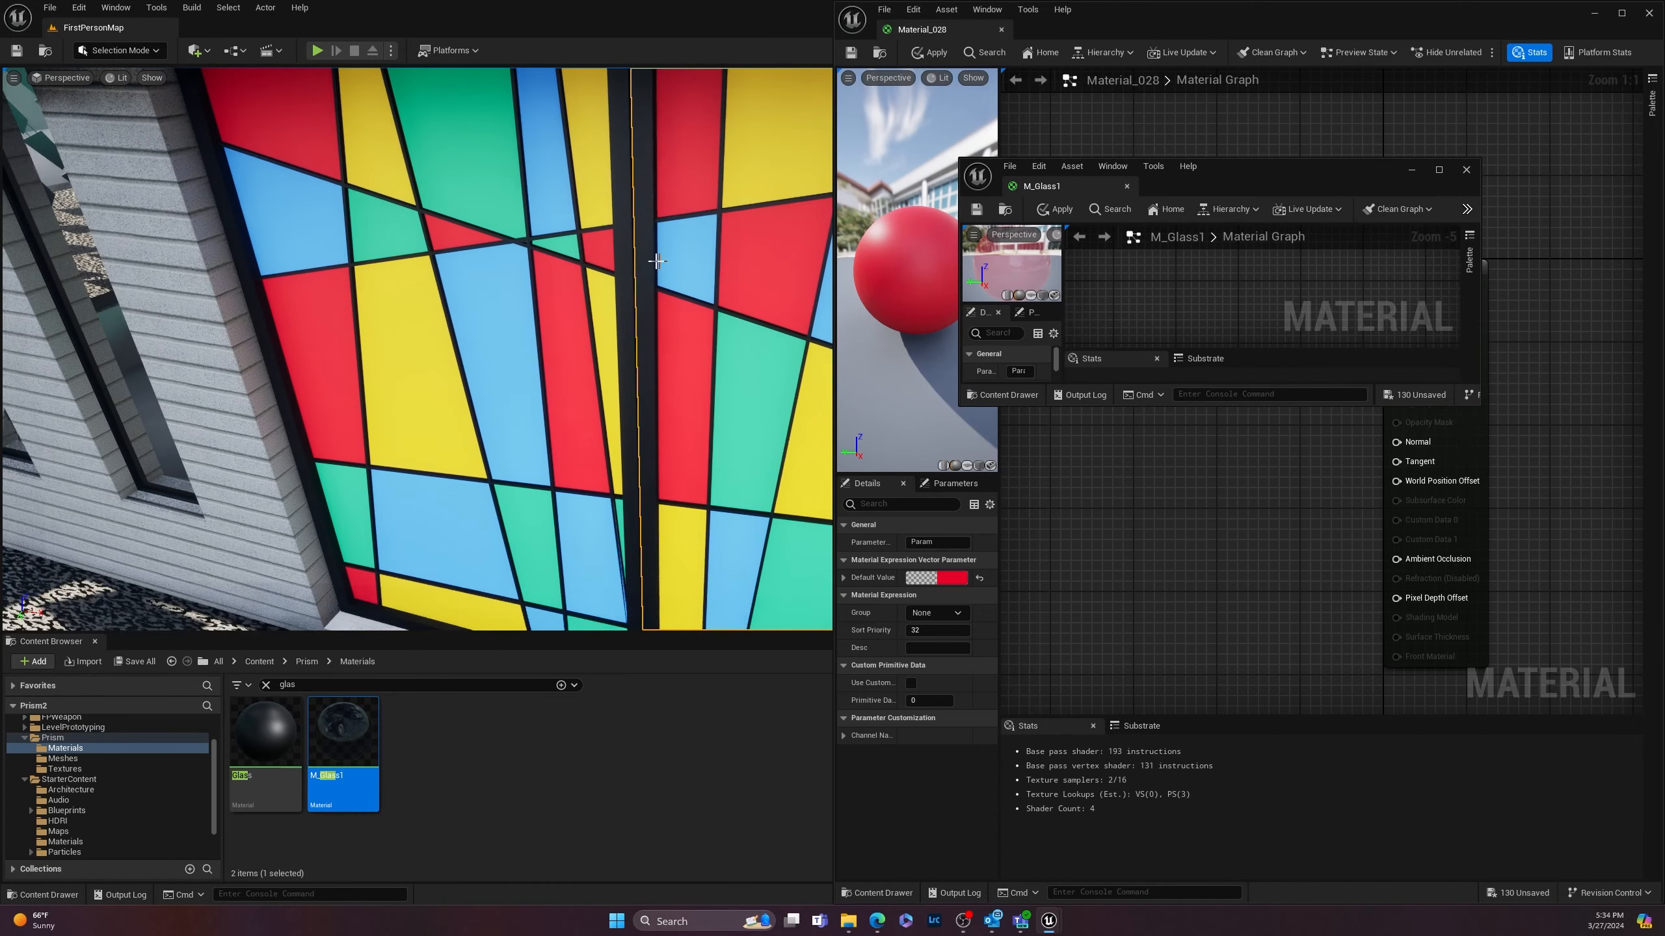
left_click(1054, 211)
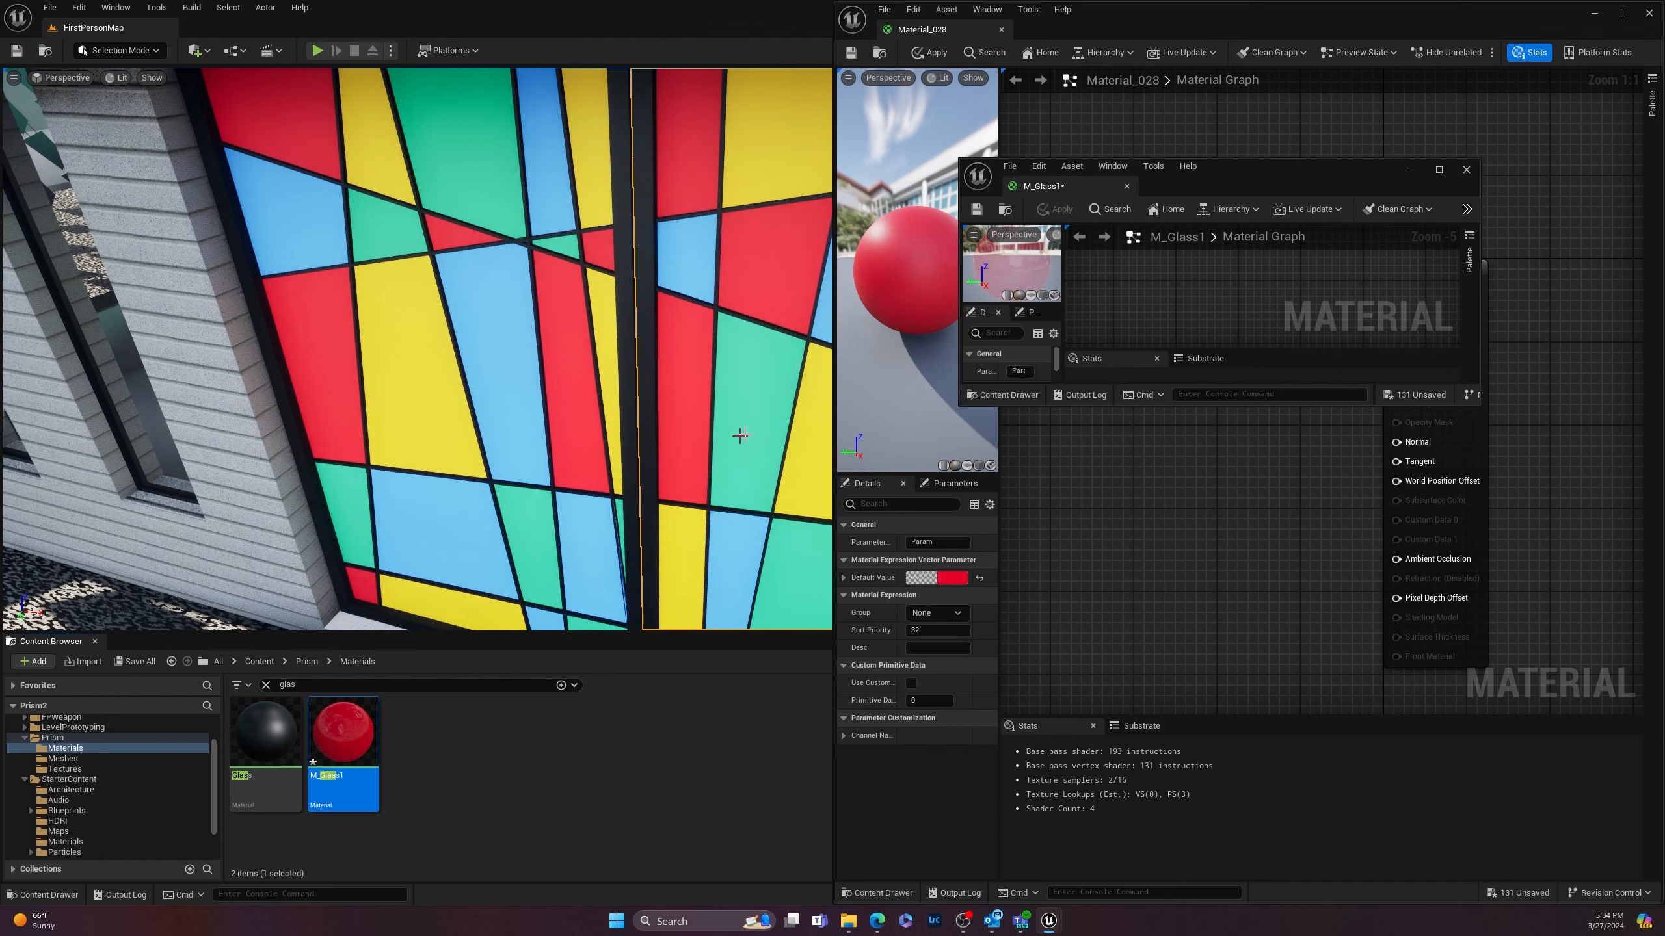
Step: Frame the stained-glass doors from inside the gallery and close the Material_028 editor
mouse_move(539, 448)
right_mouse_down()
mouse_move(556, 426)
mouse_move(616, 431)
right_mouse_up()
key("w")
key("w")
key("s")
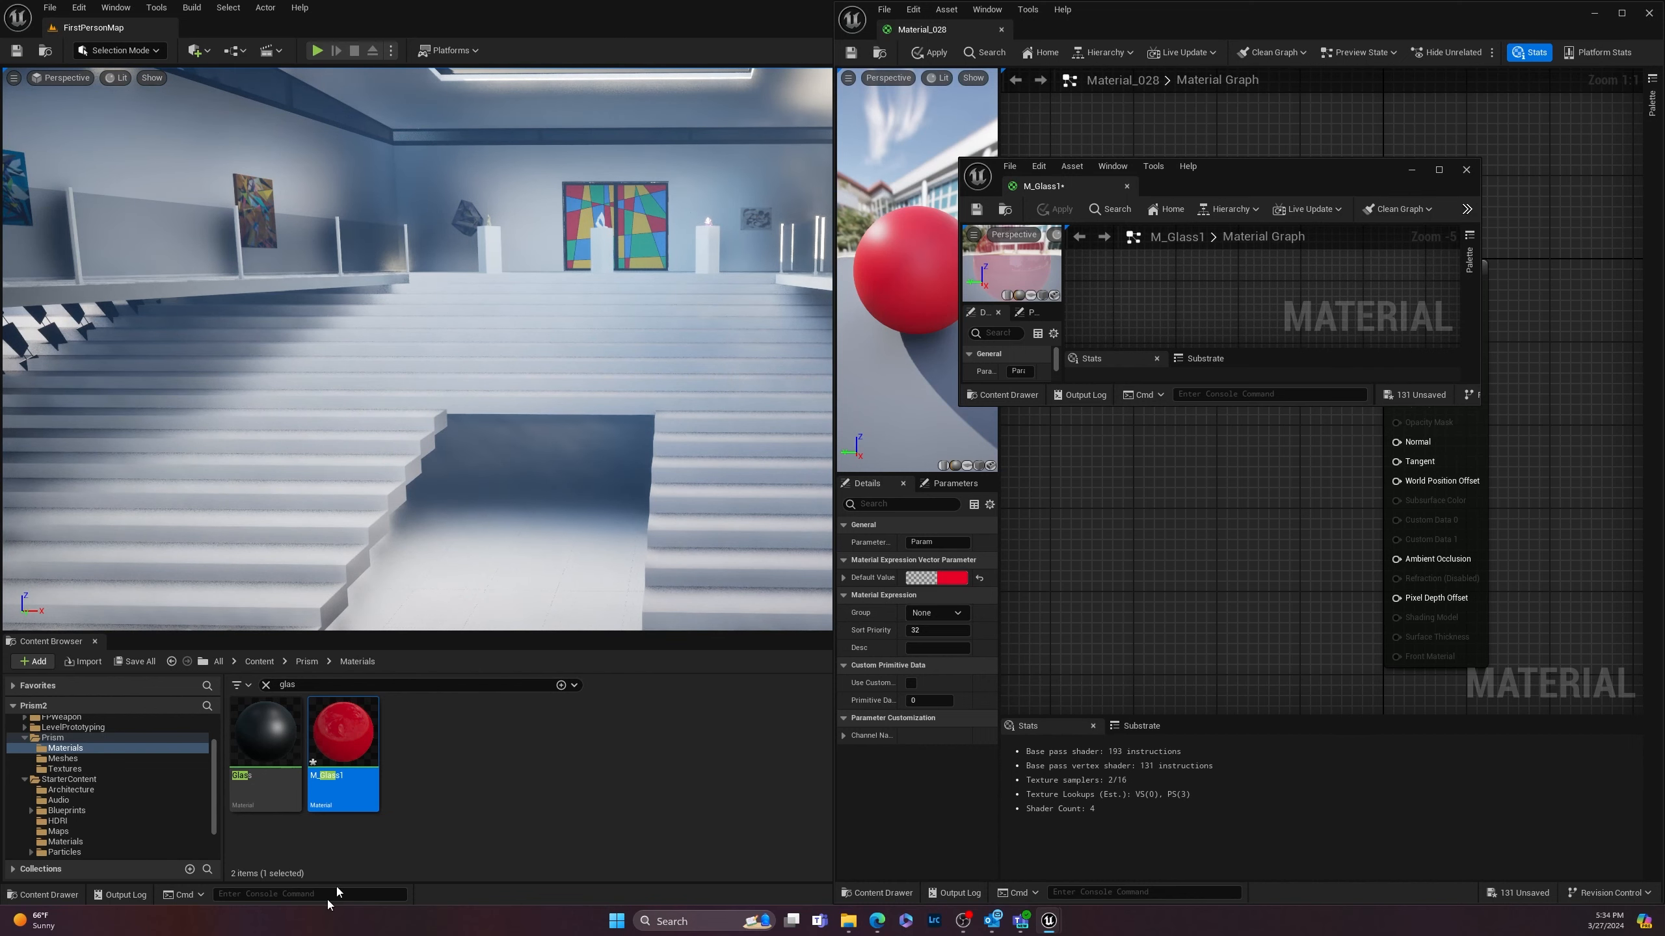
scroll(639, 196, "up", 3)
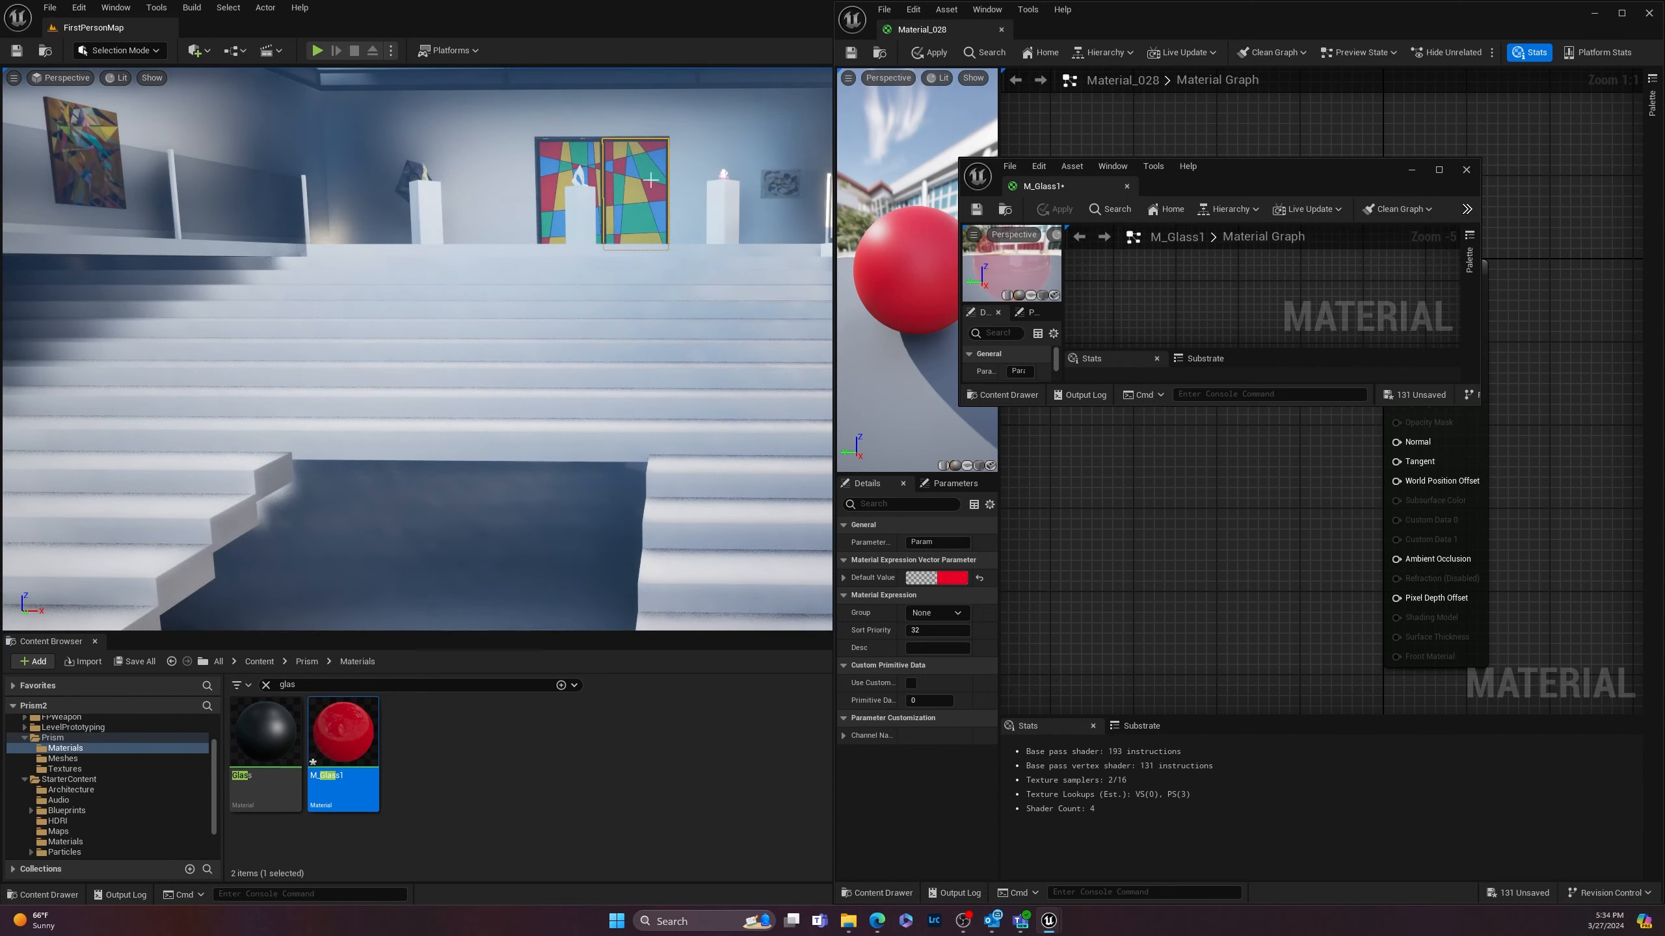
key("f")
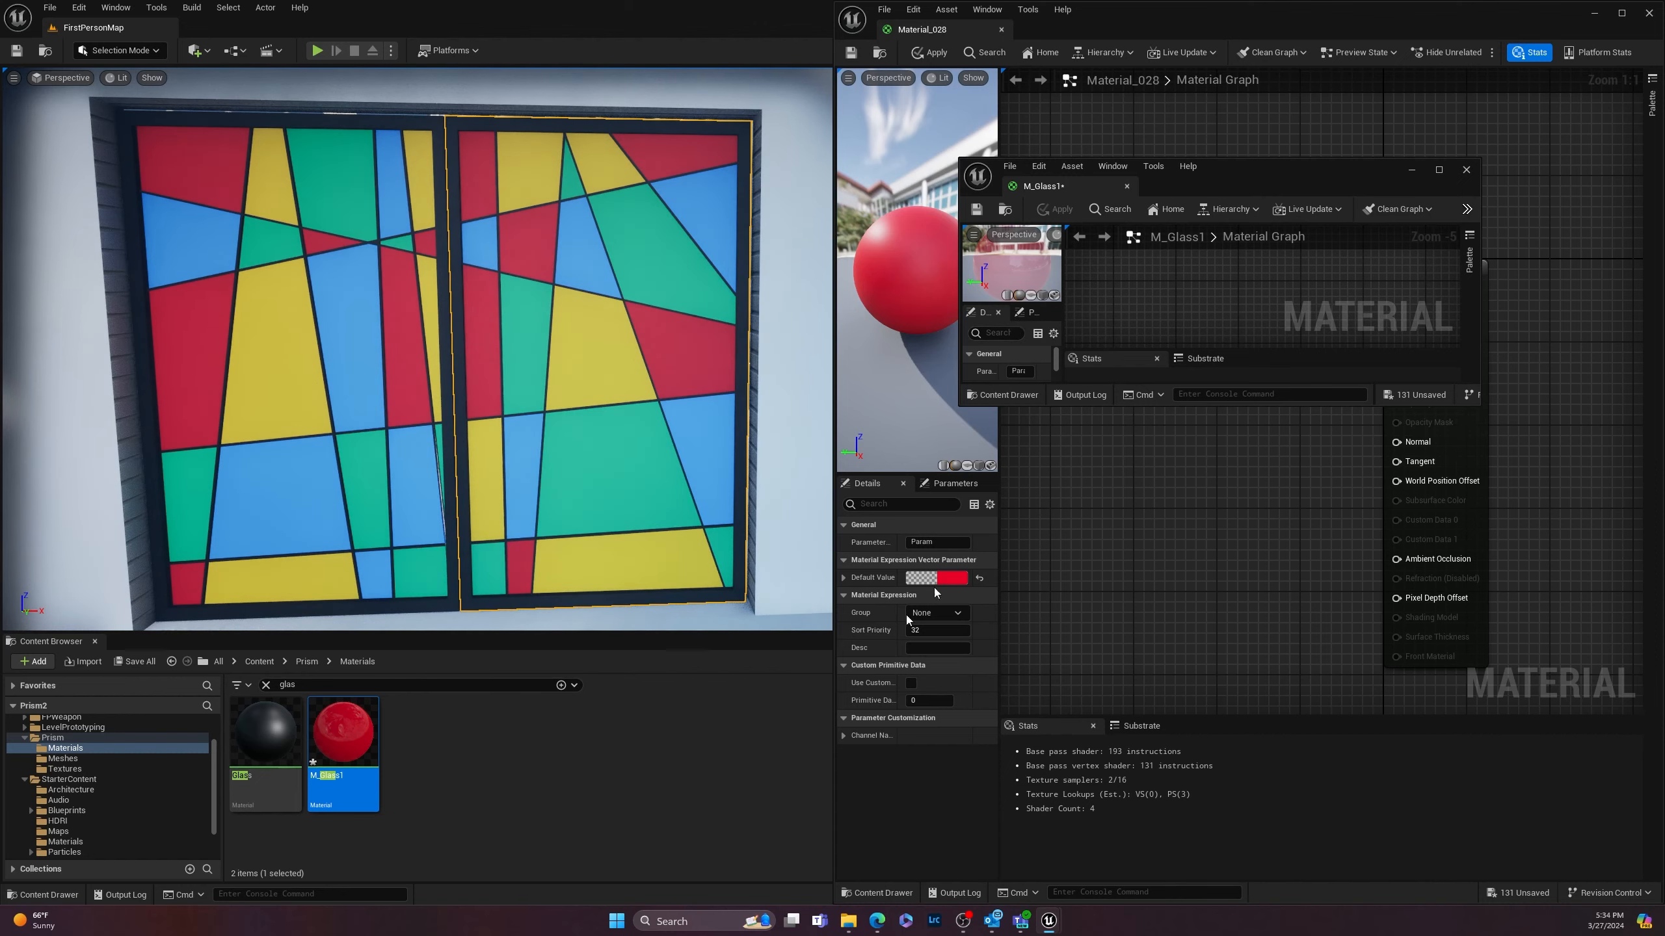
left_click_drag(1299, 33, 811, 503)
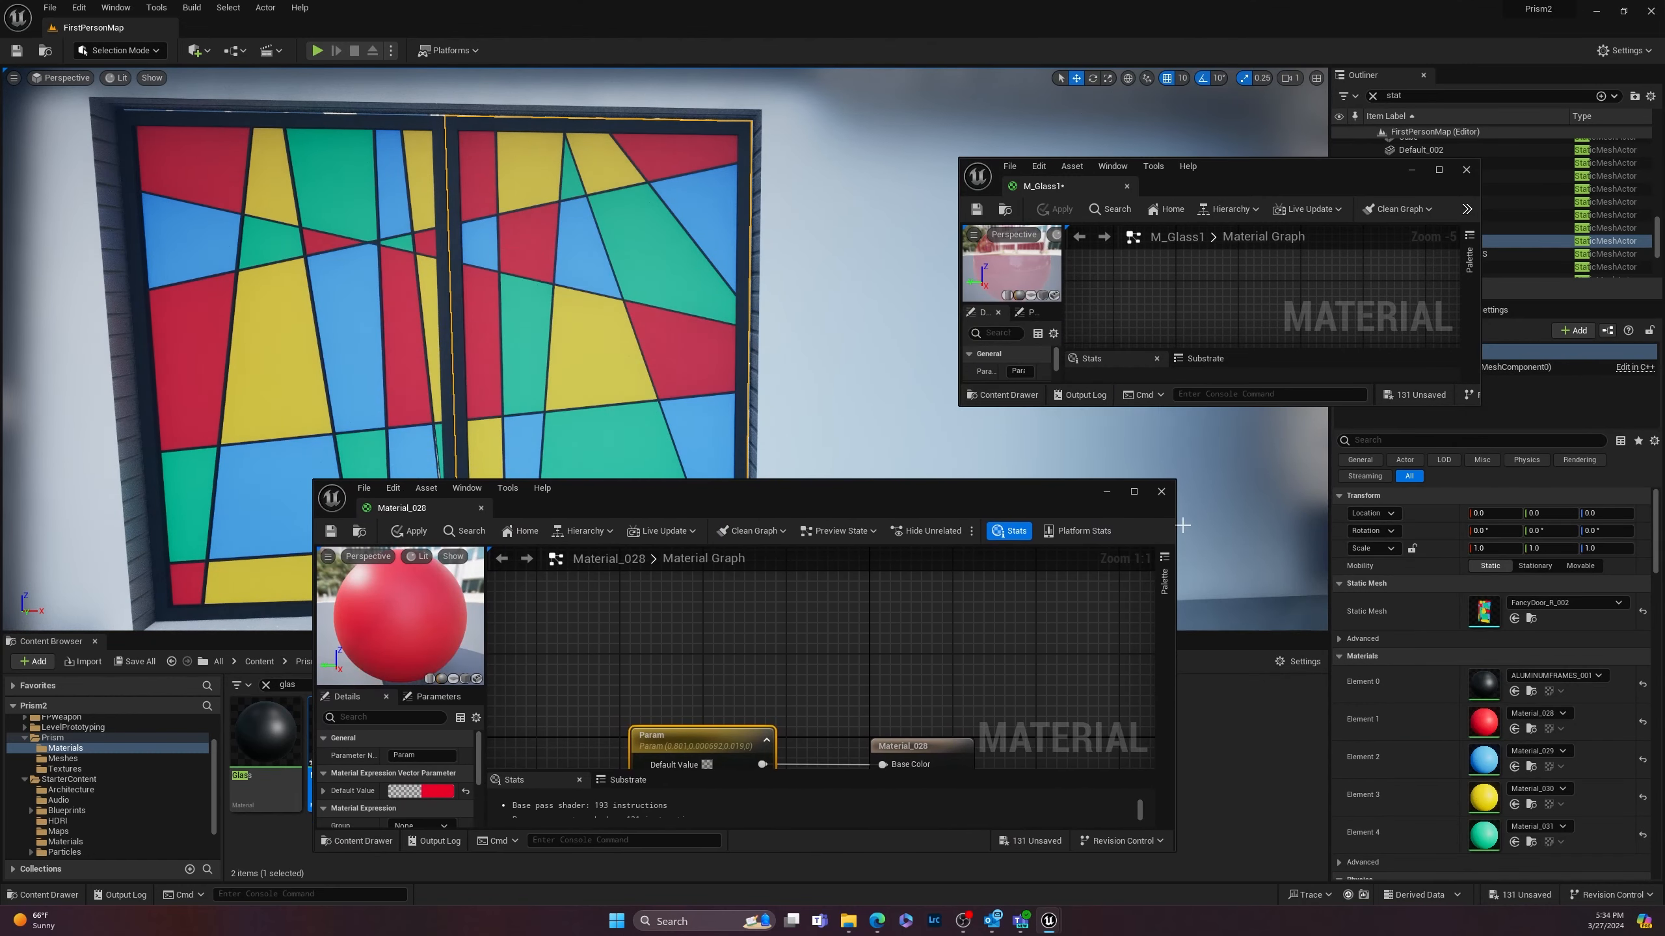
left_click(1159, 492)
left_click(918, 480)
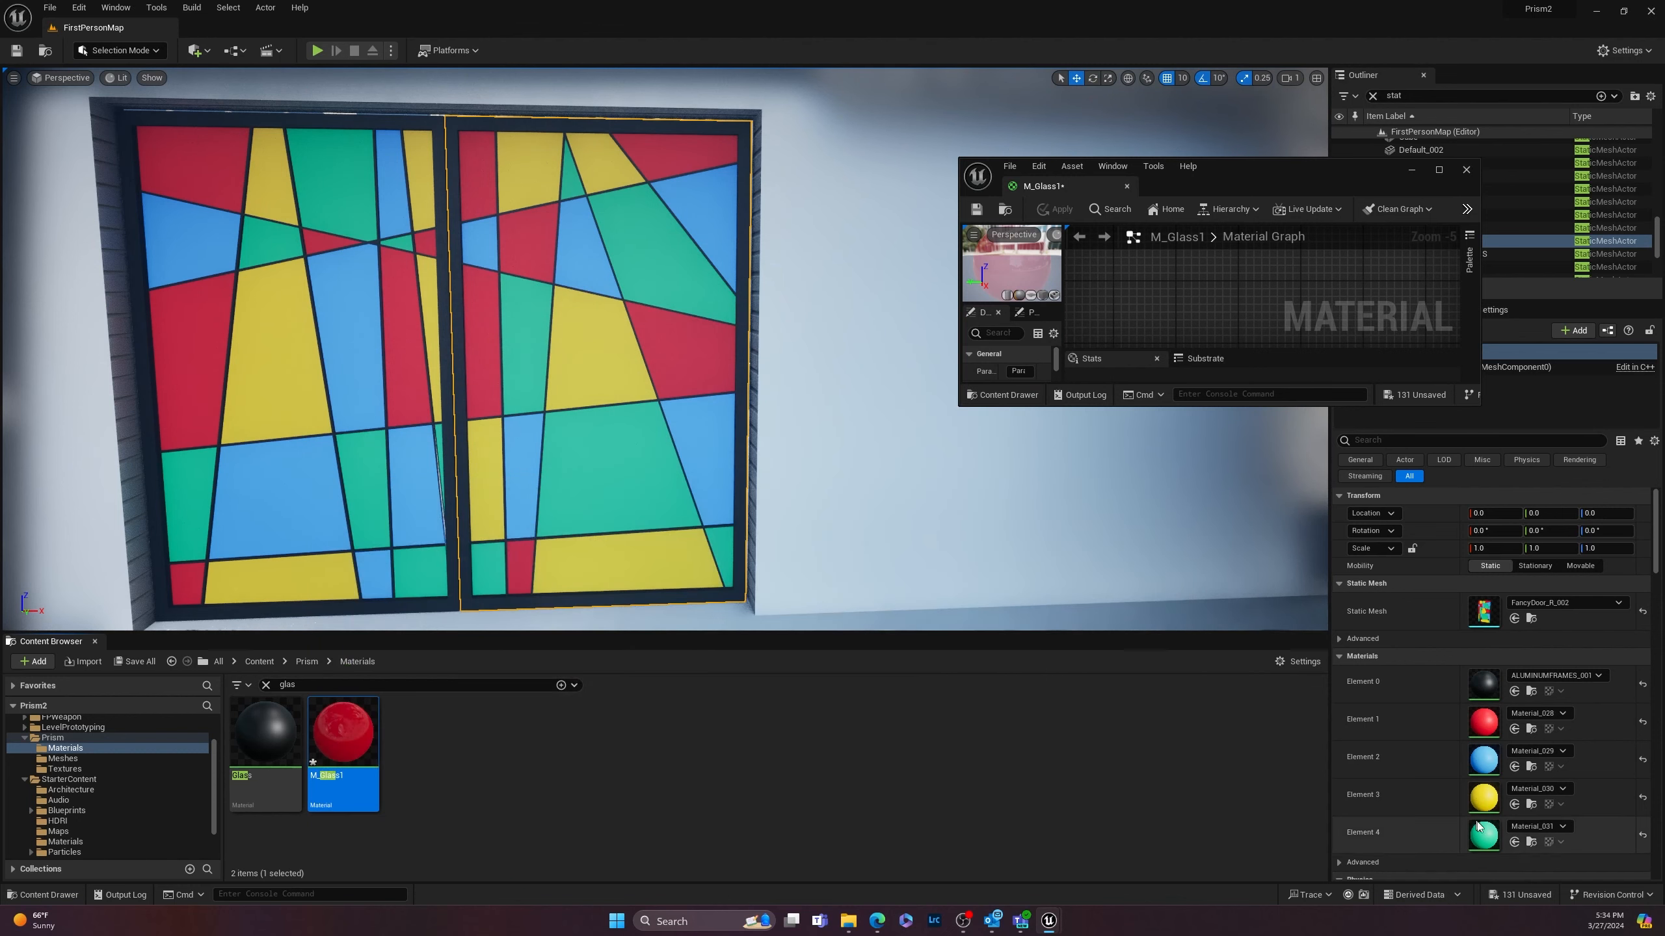
Step: Assign M_Glass1 to Element 1 of the selected right-hand stained-glass door, replacing Material_028
left_click(1537, 713)
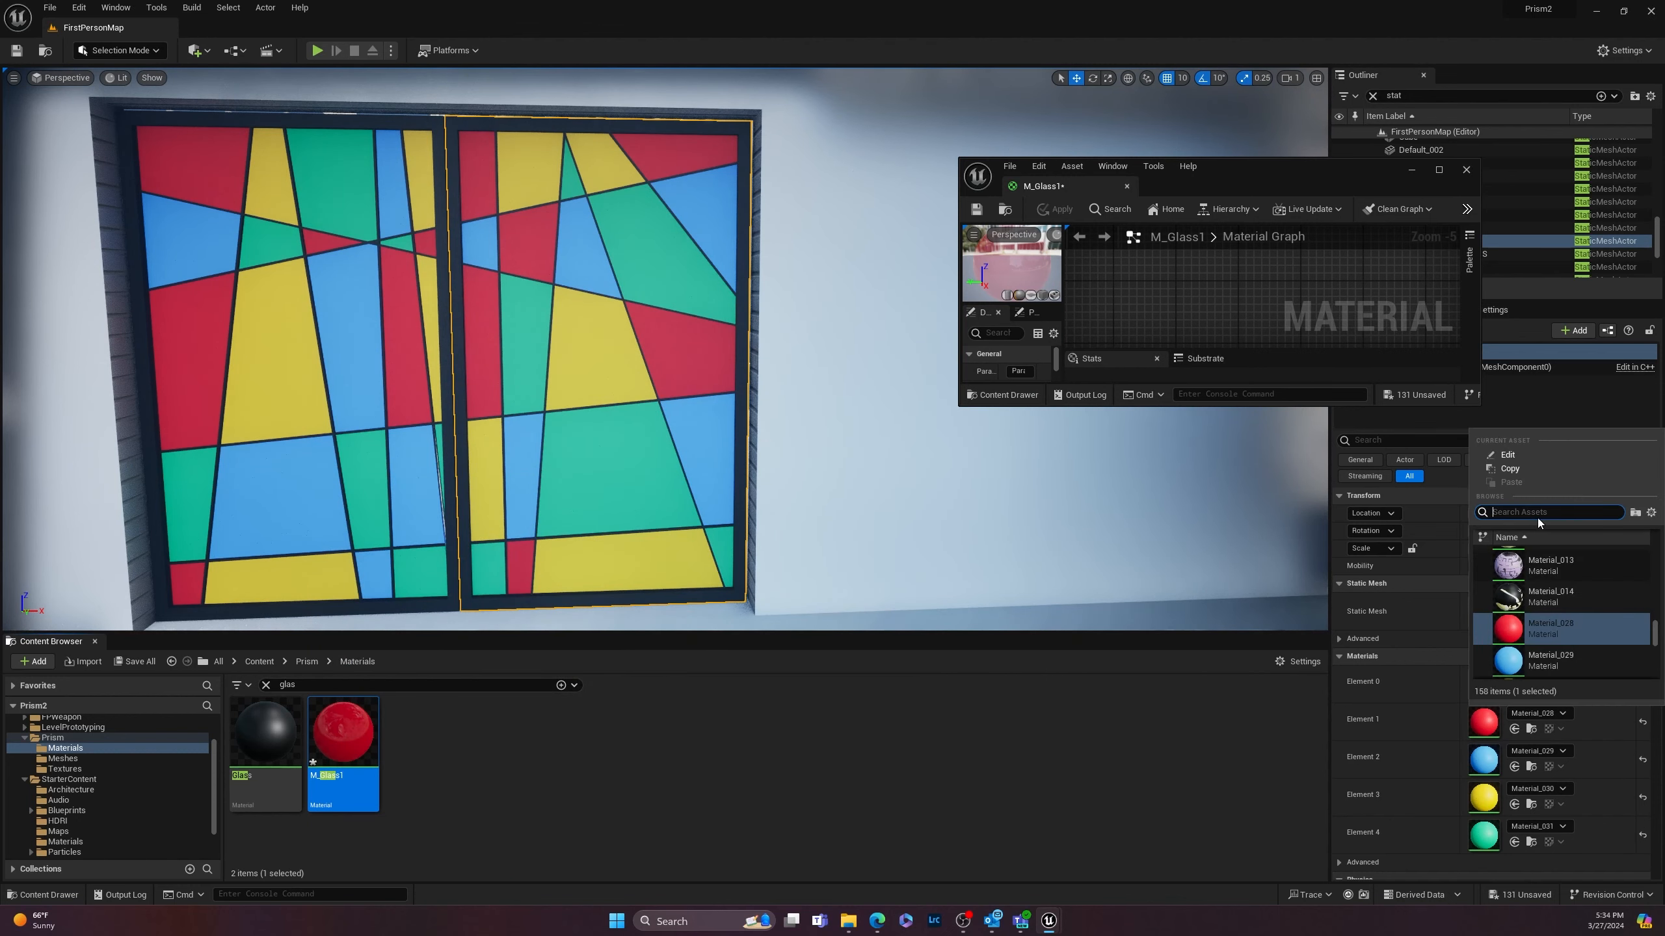
type("glass")
left_click(1544, 631)
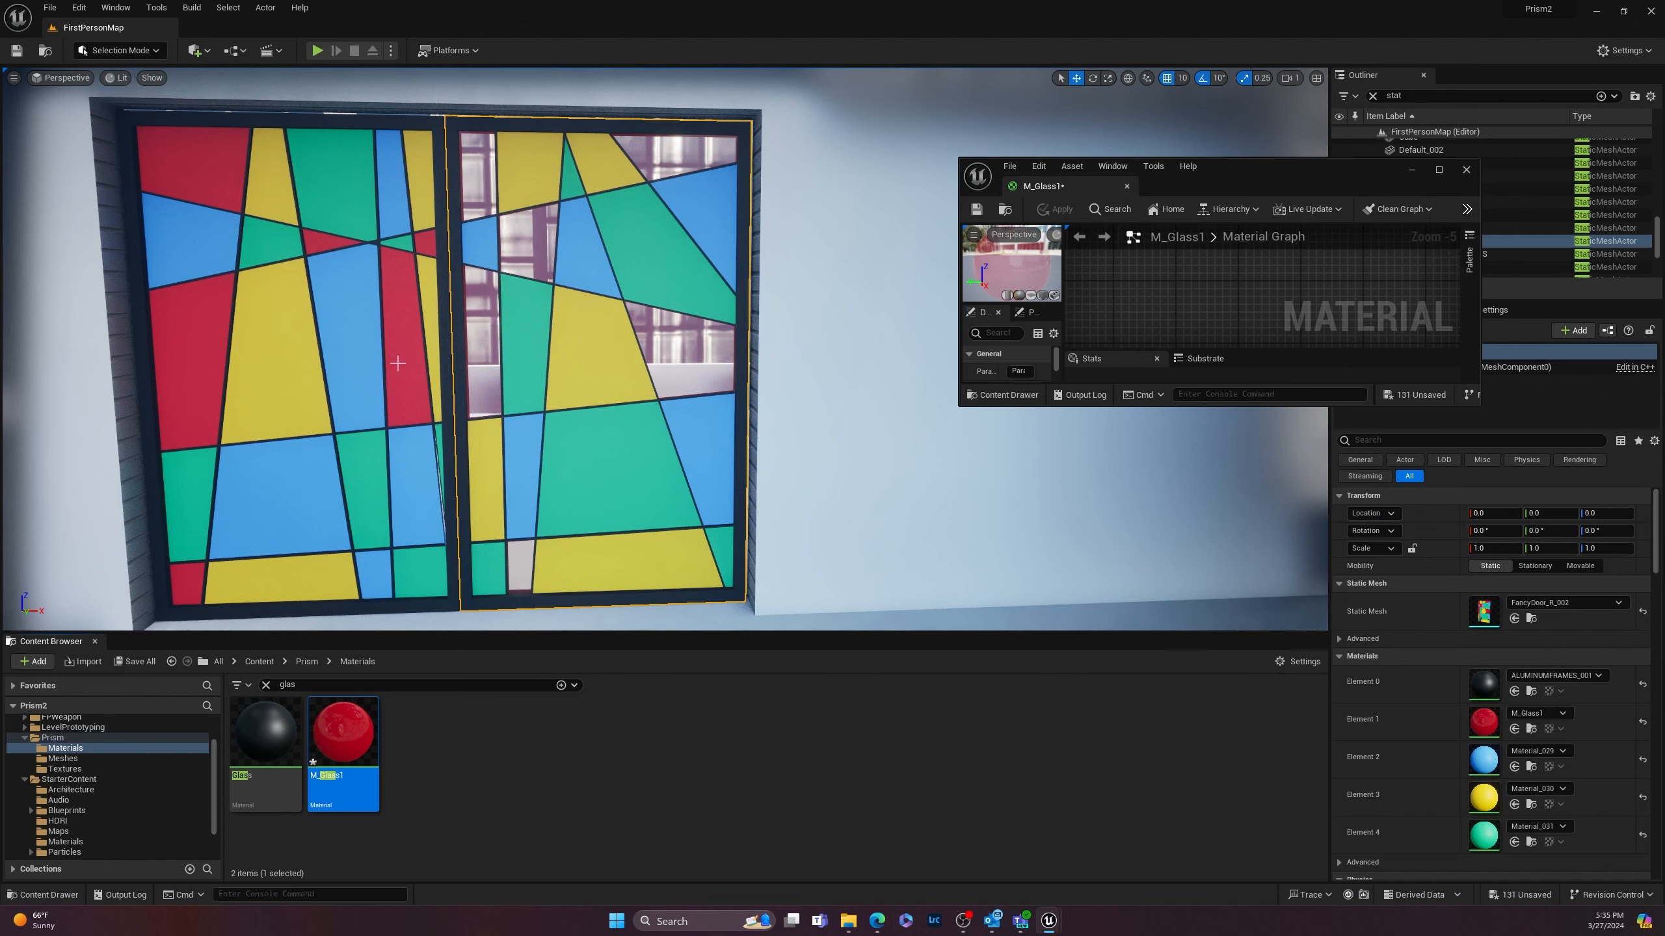
Step: Select the left-hand stained-glass door and assign M_Glass1 to its Element 1 material slot
left_click(410, 386)
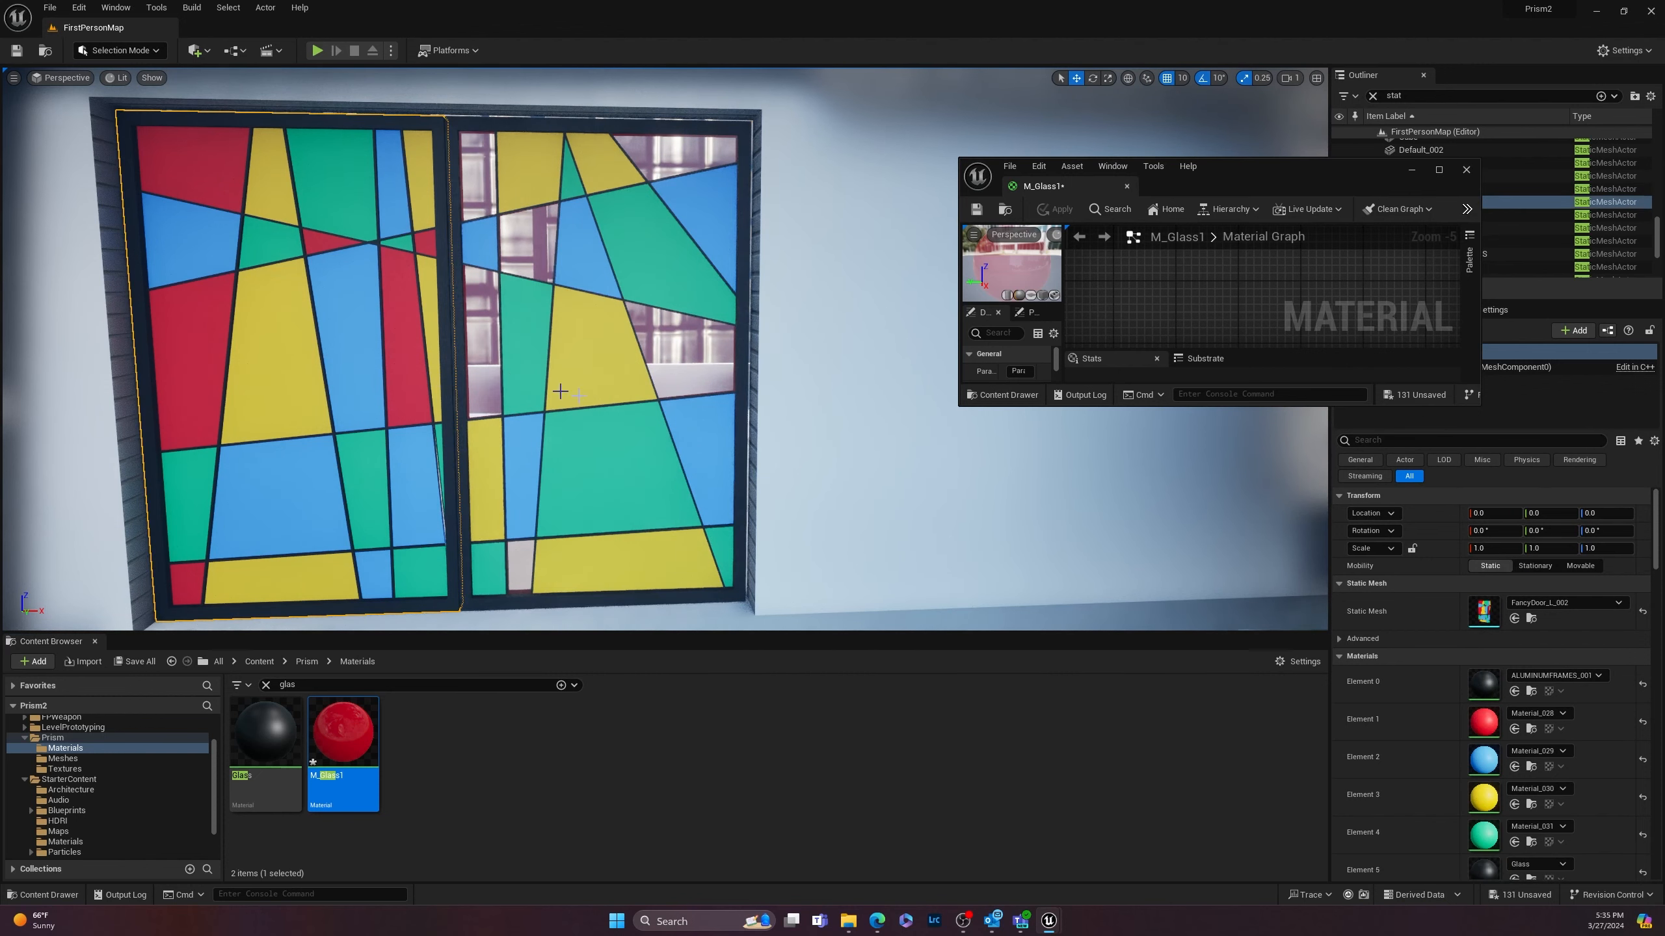
left_click(1562, 714)
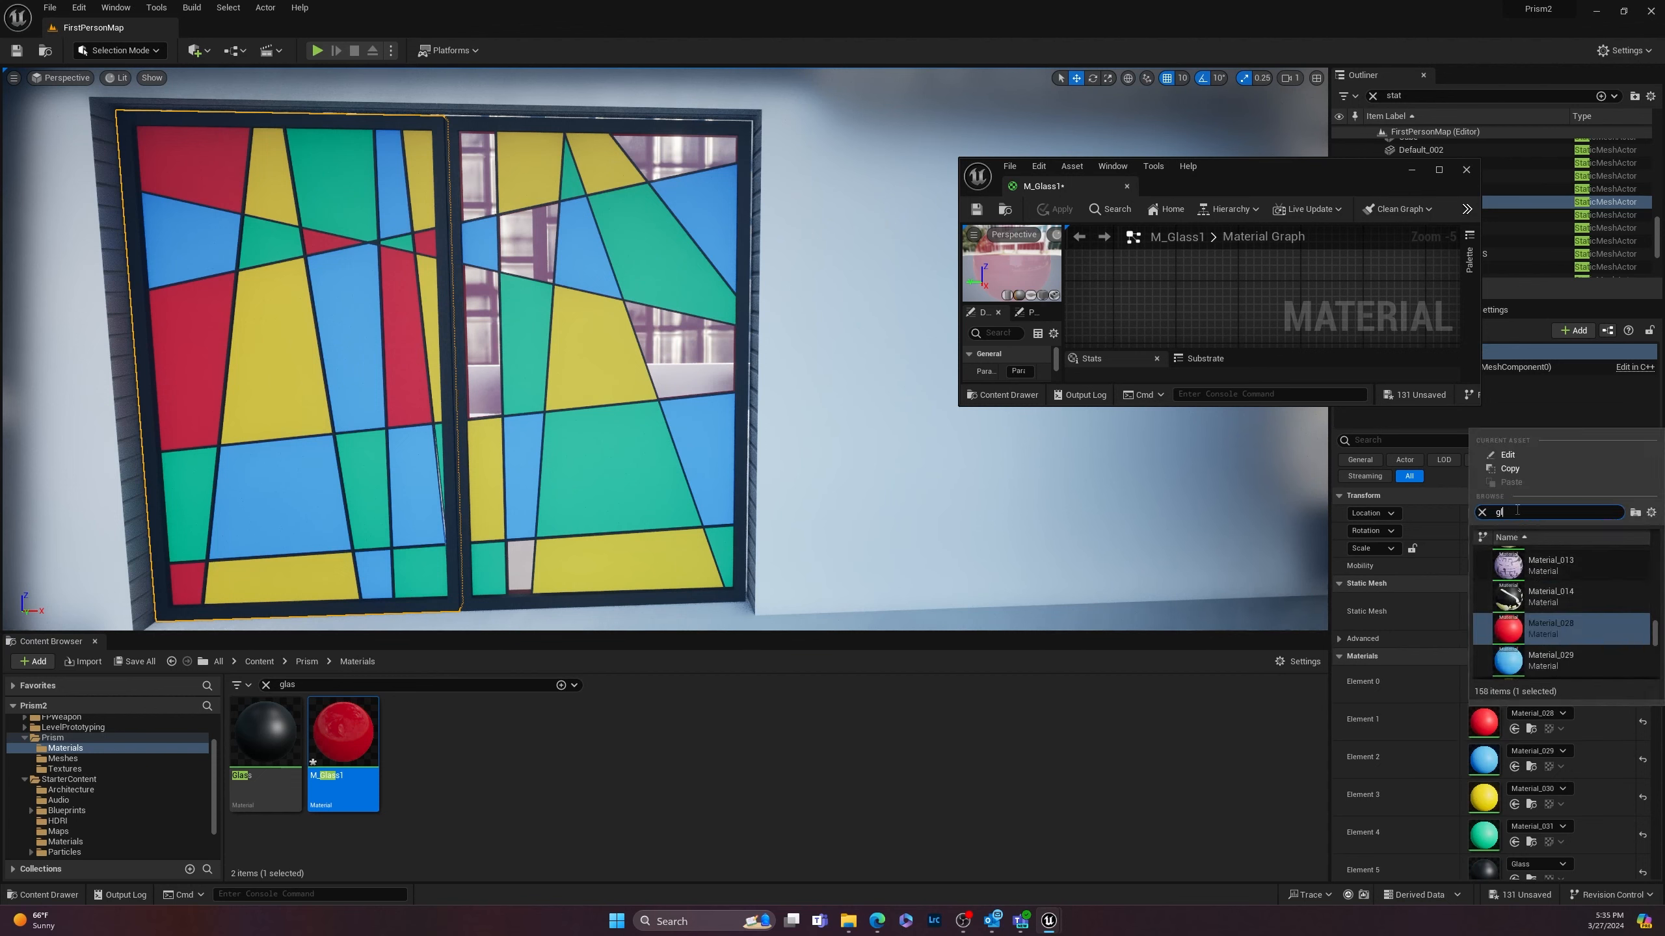
left_click(1550, 602)
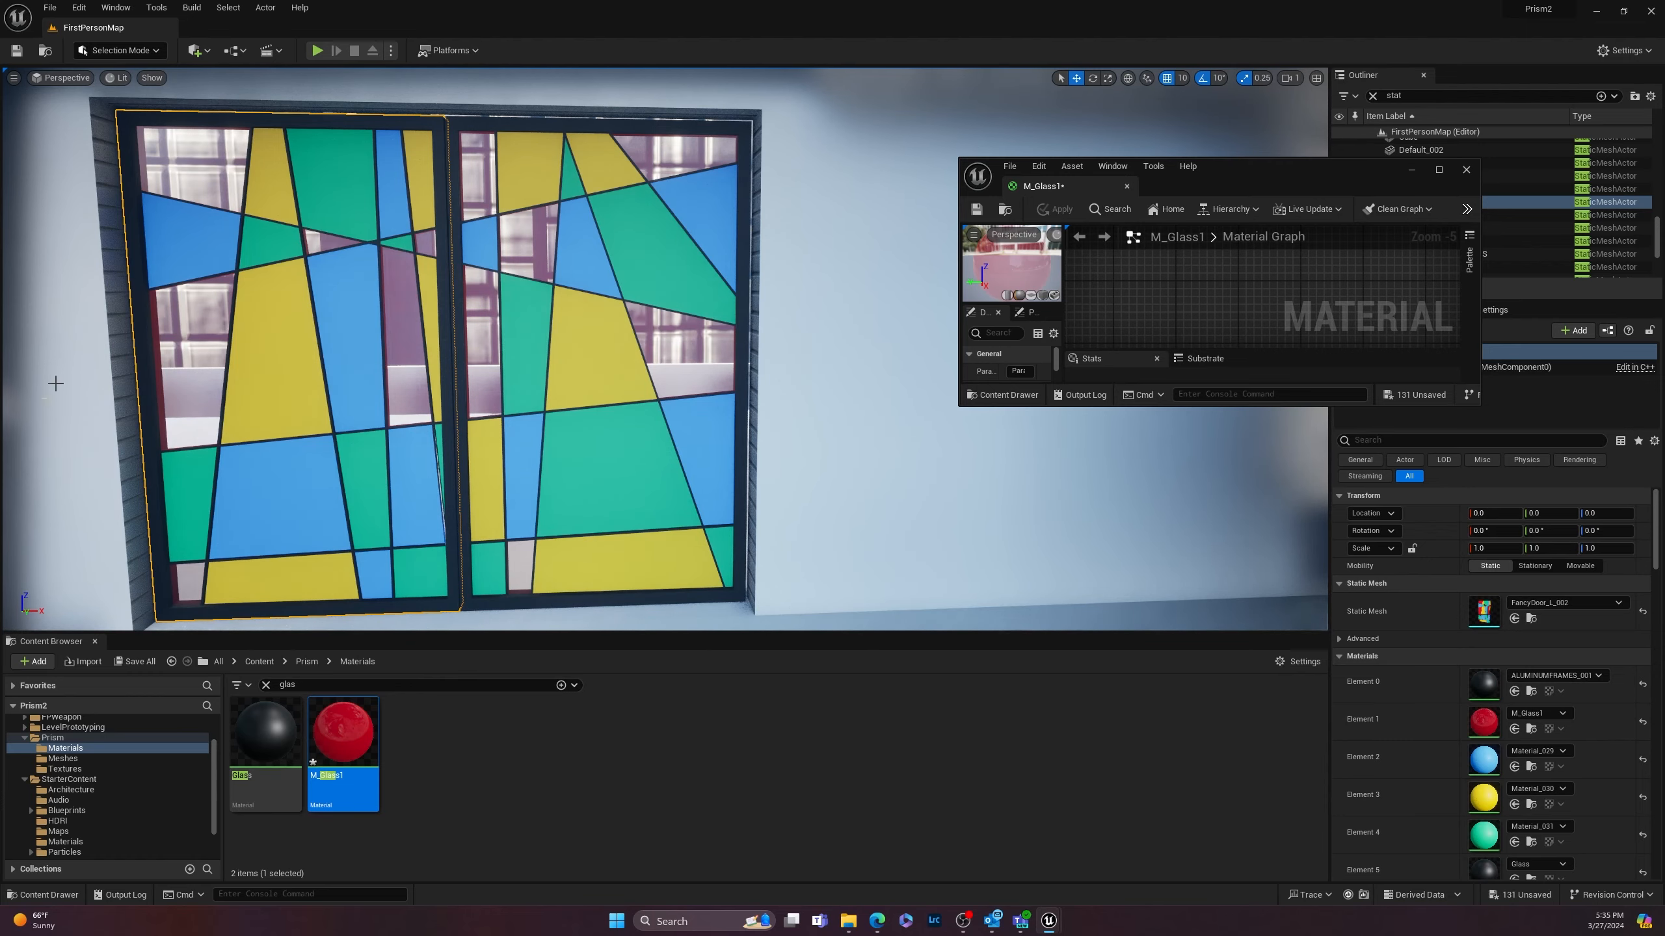
Step: Select the ARTWORK_Shard sculpture on its pedestal and inspect it up close
right_click_drag(579, 380, 698, 342)
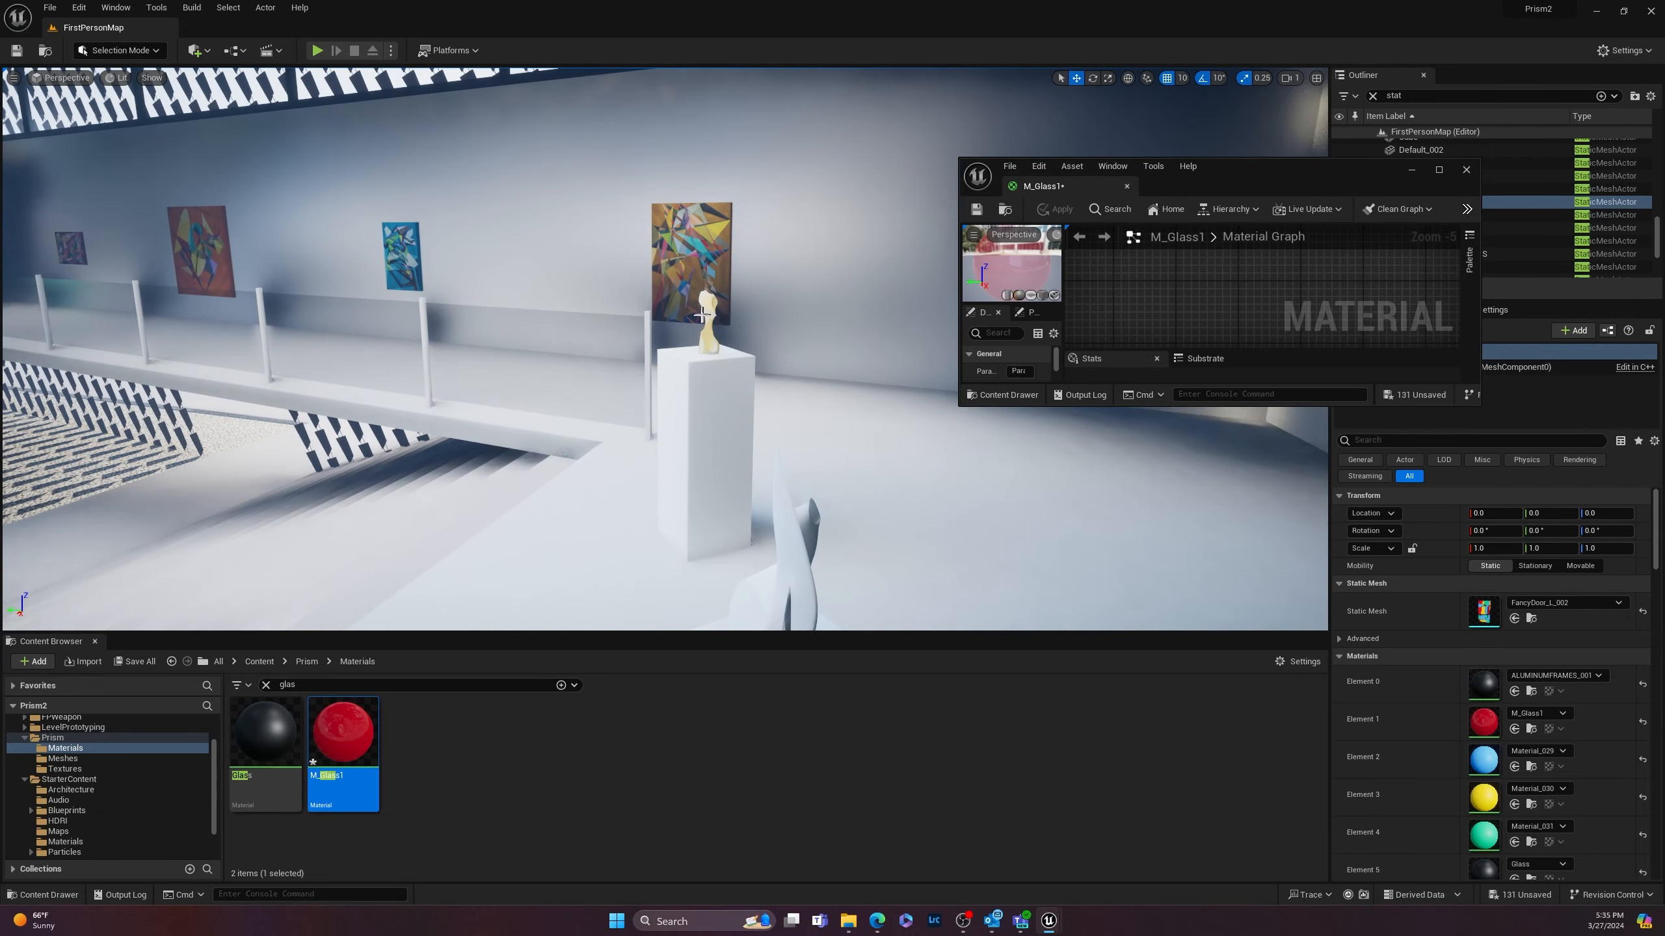
left_click(702, 331)
key("f")
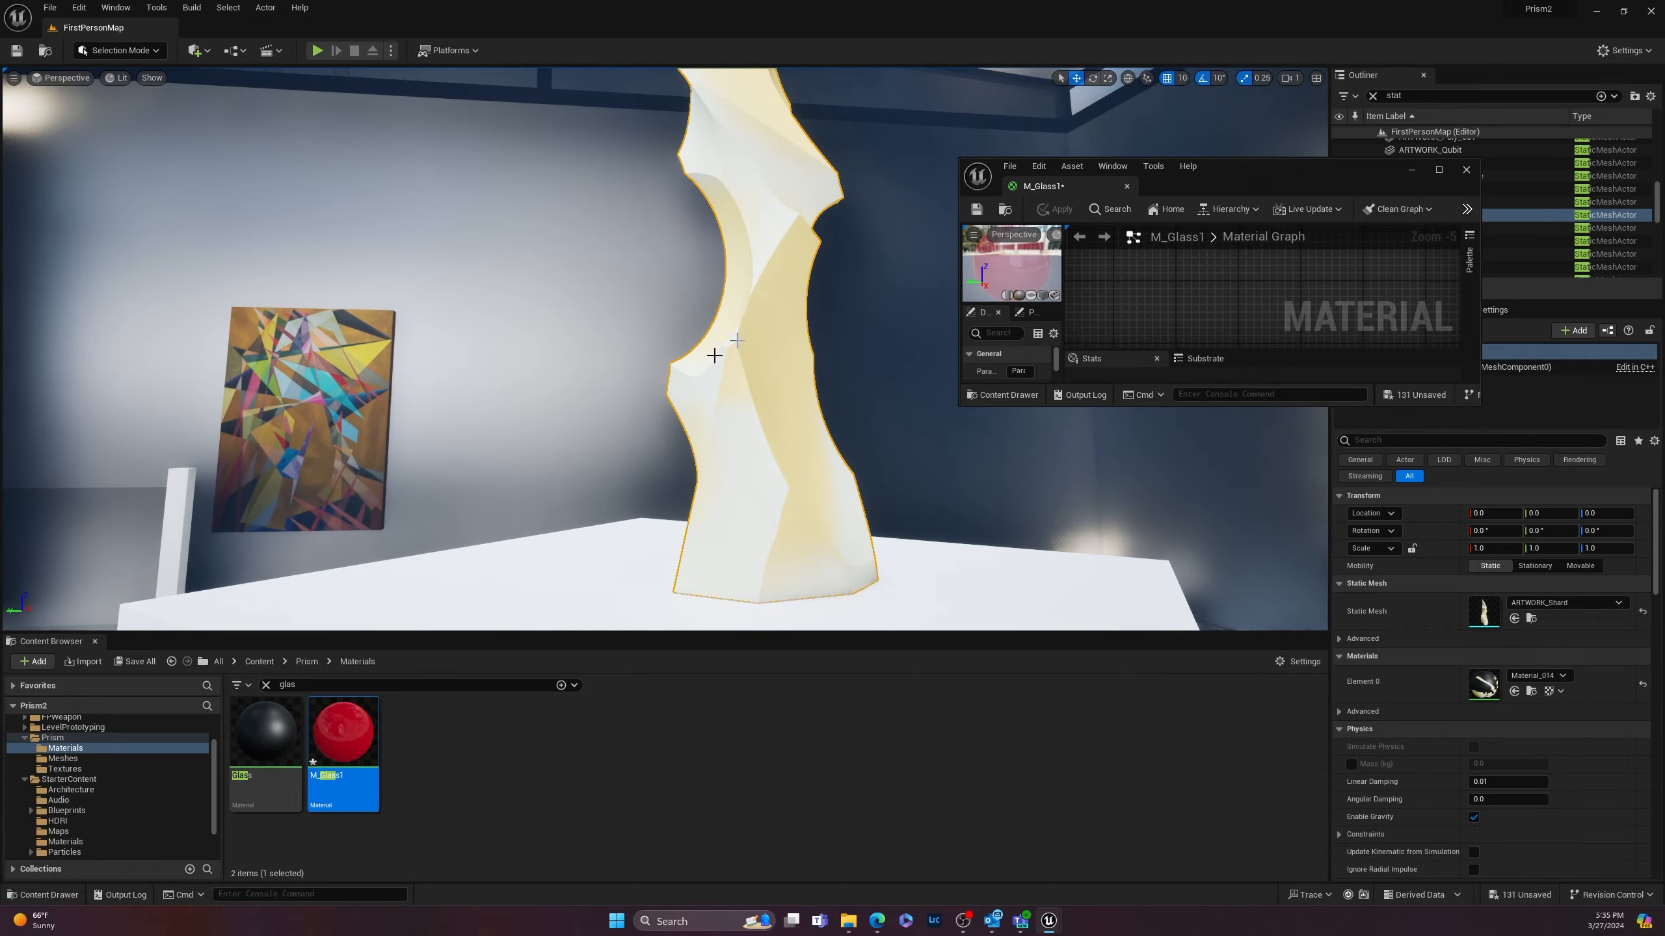
scroll(714, 356, "down", 10)
scroll(715, 355, "up", 5)
Step: Select the STAIRS mesh at the gallery floor and set its Element 1 material to Concrete_light
right_click_drag(715, 355, 612, 427)
key("w")
left_click(816, 364)
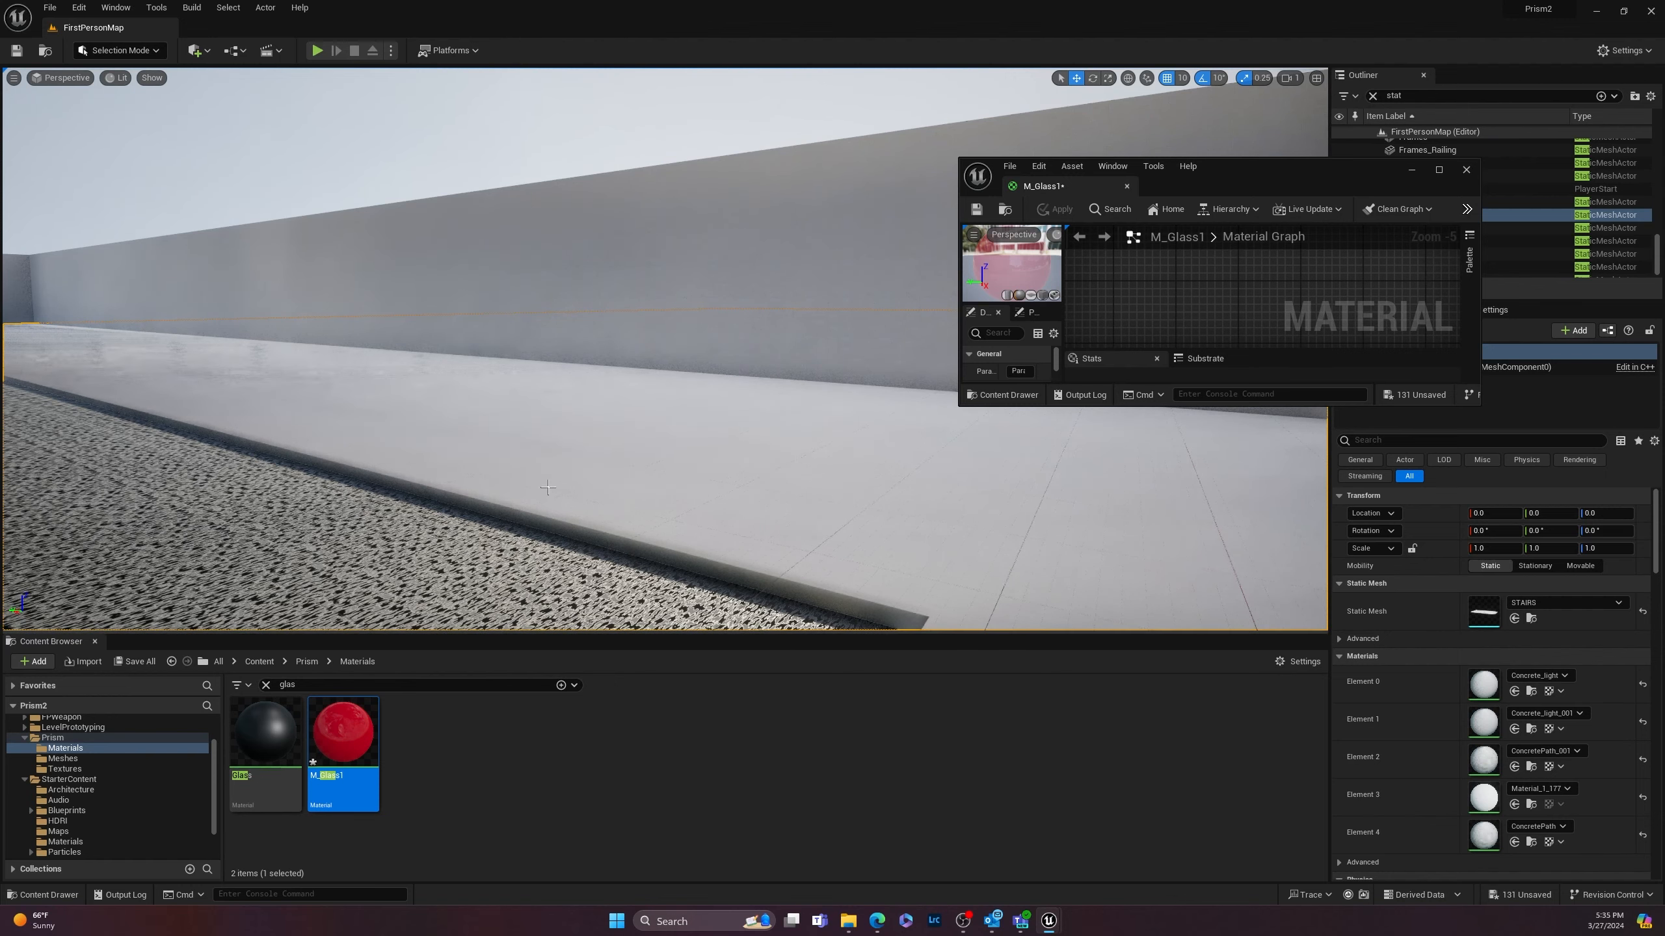
right_click_drag(649, 475, 711, 460)
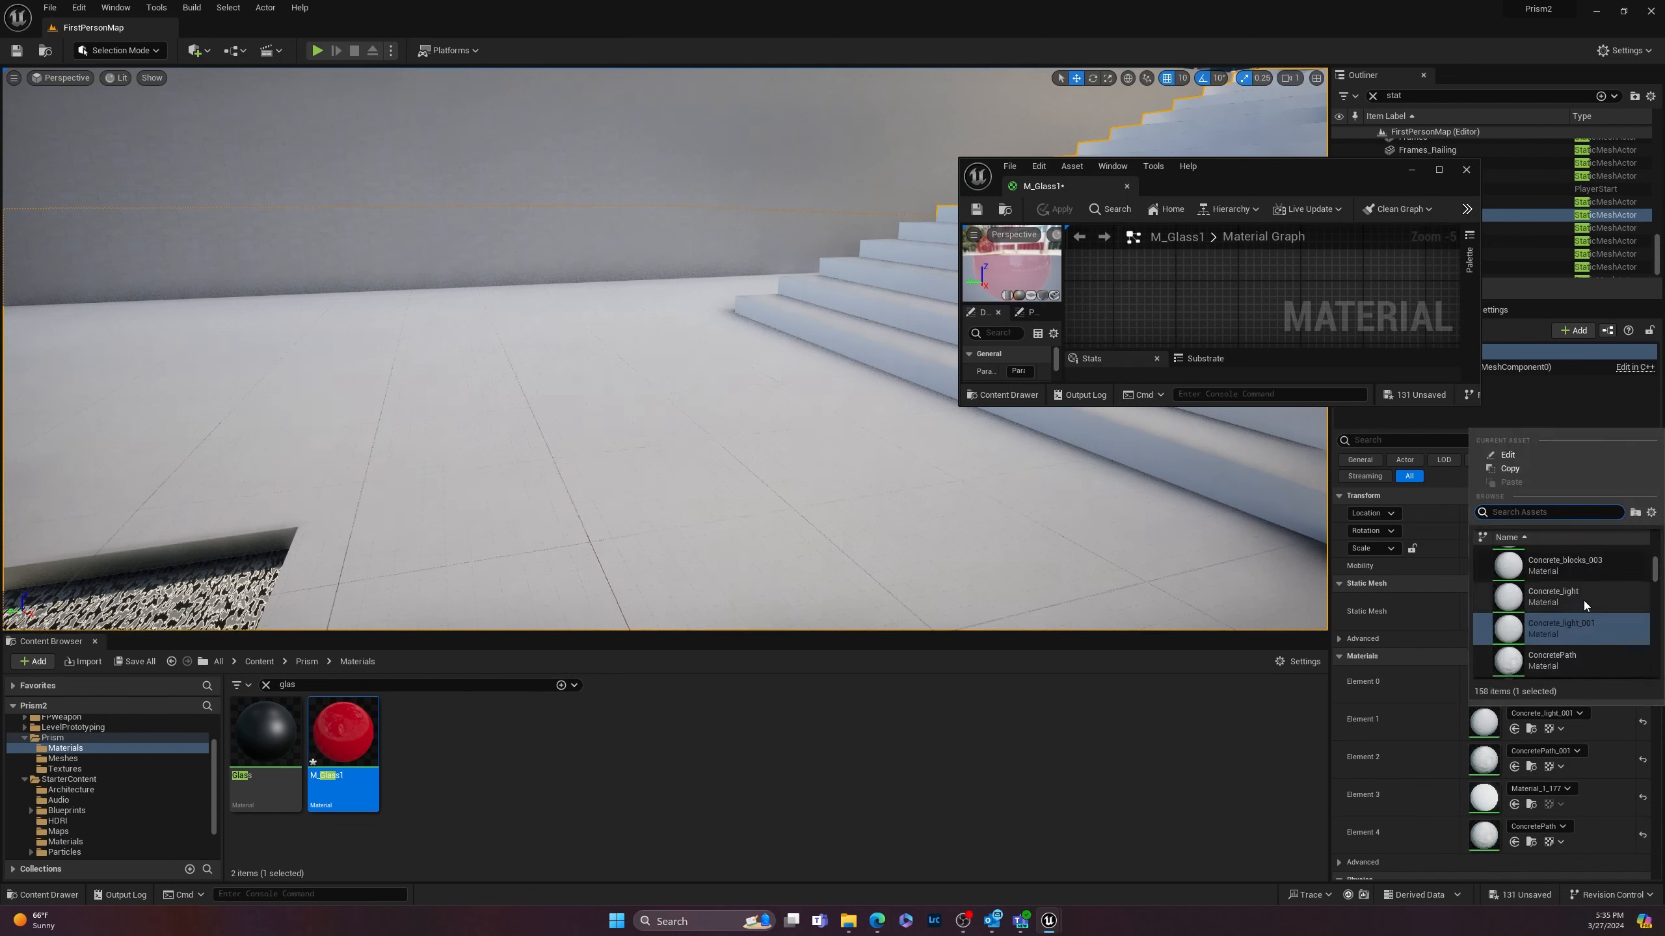
left_click(1579, 713)
left_click(1389, 541)
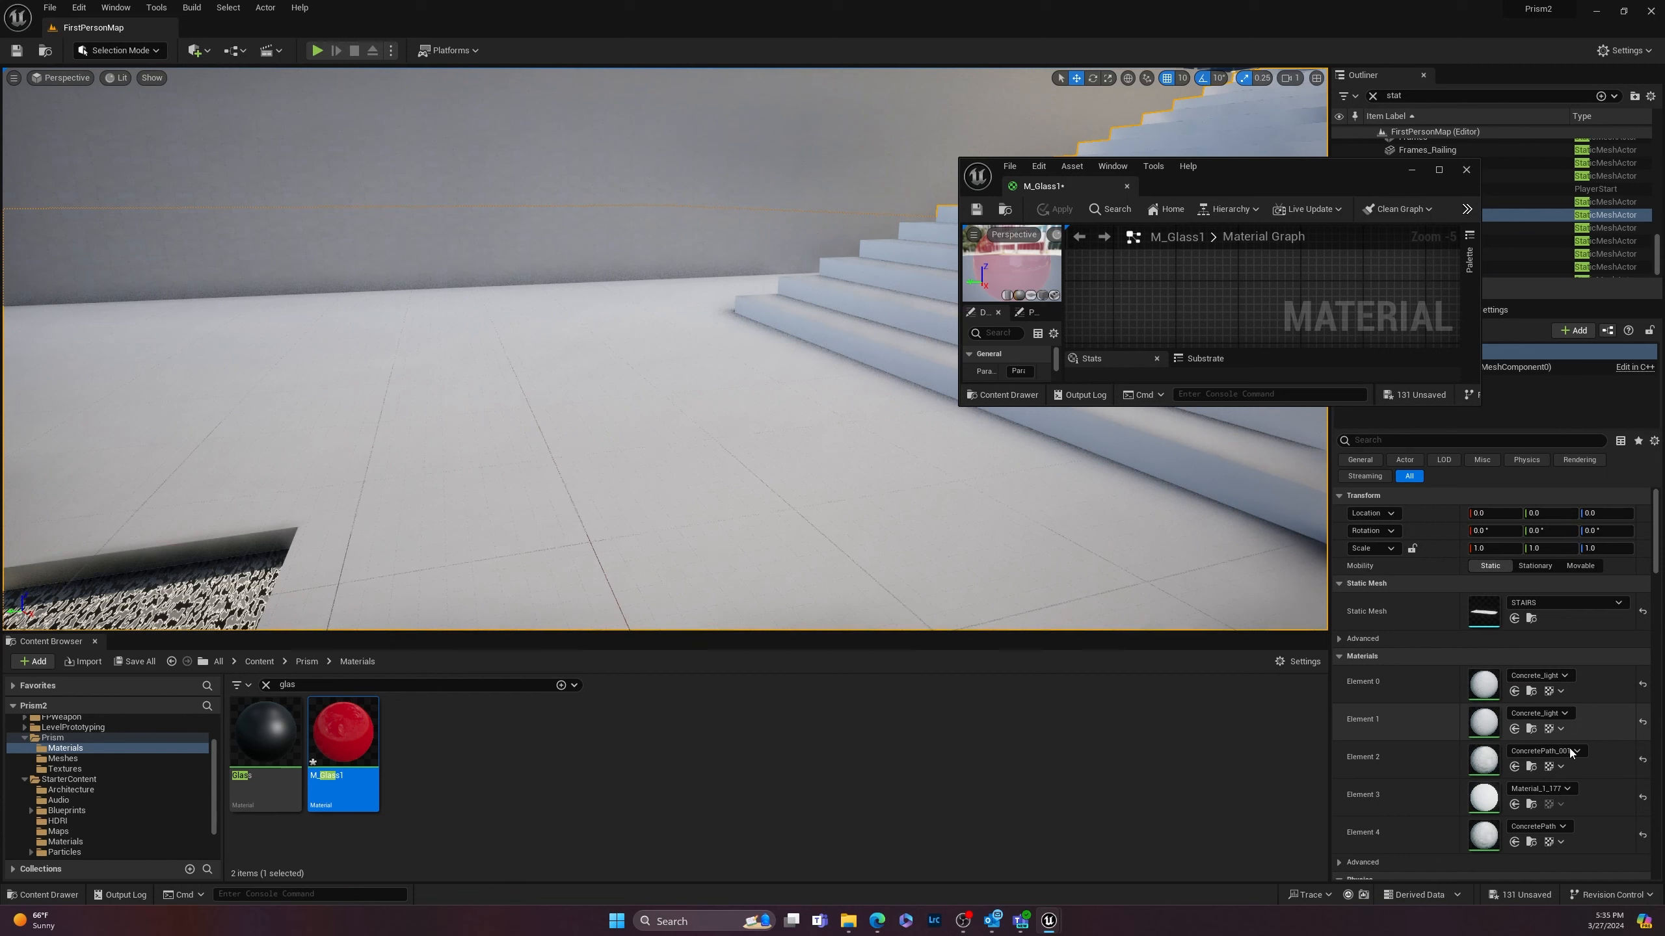
Step: Set the Element 2 and Element 3 materials of the STAIRS mesh to Concrete_light
left_click(1576, 751)
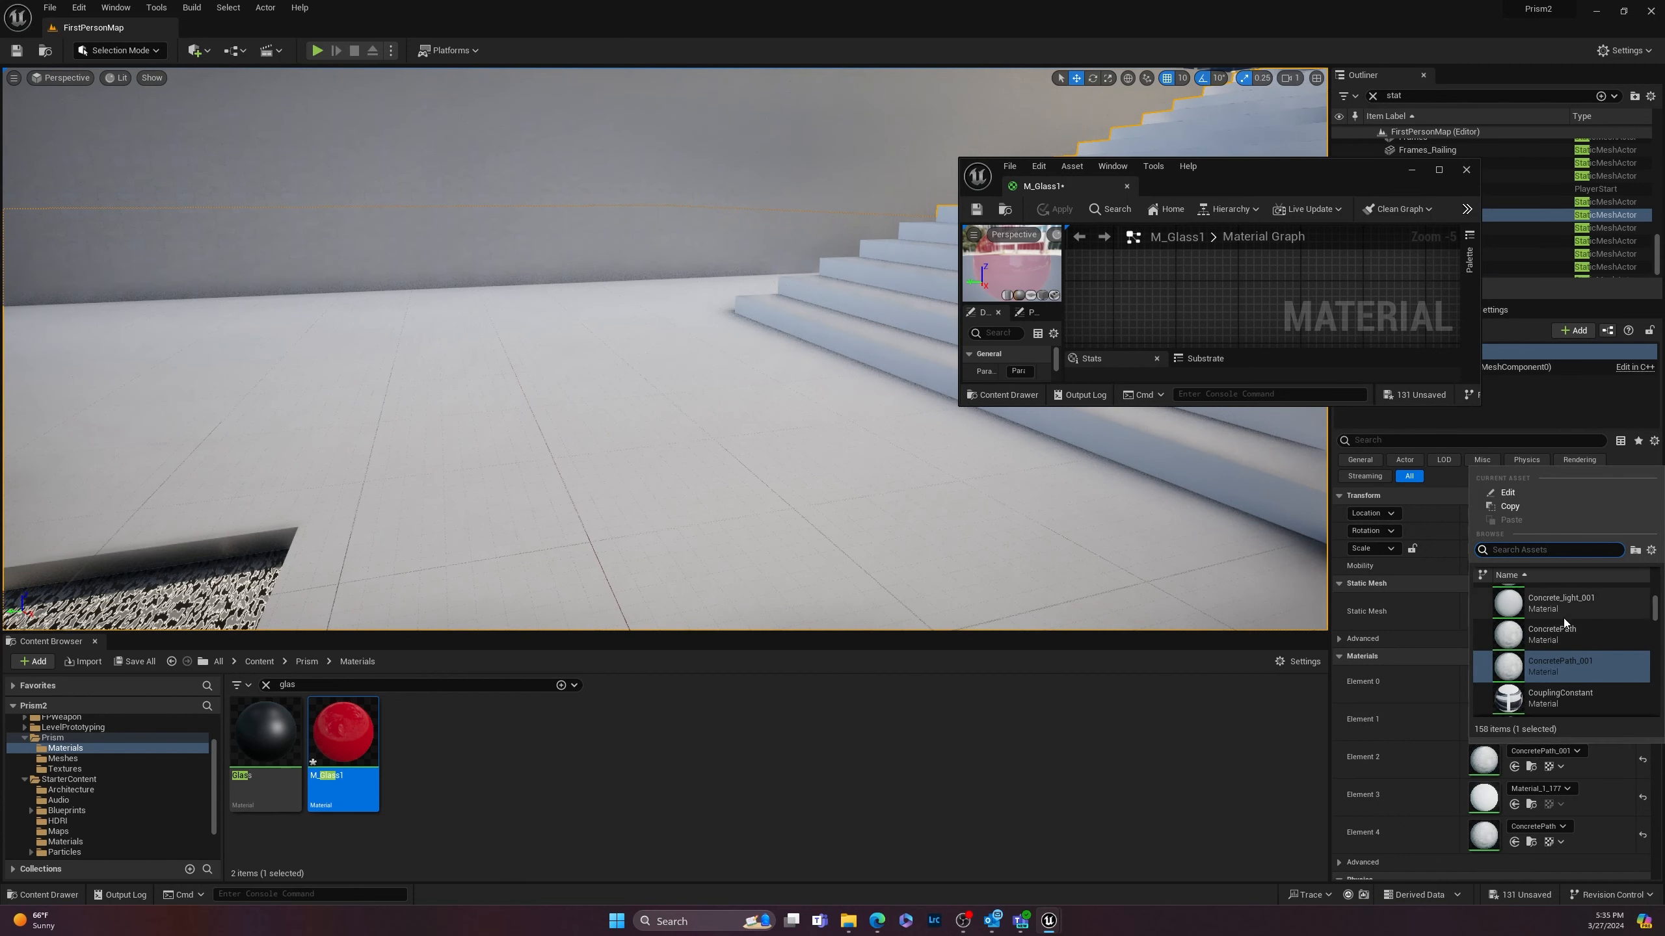
scroll(1574, 617, "up", 1)
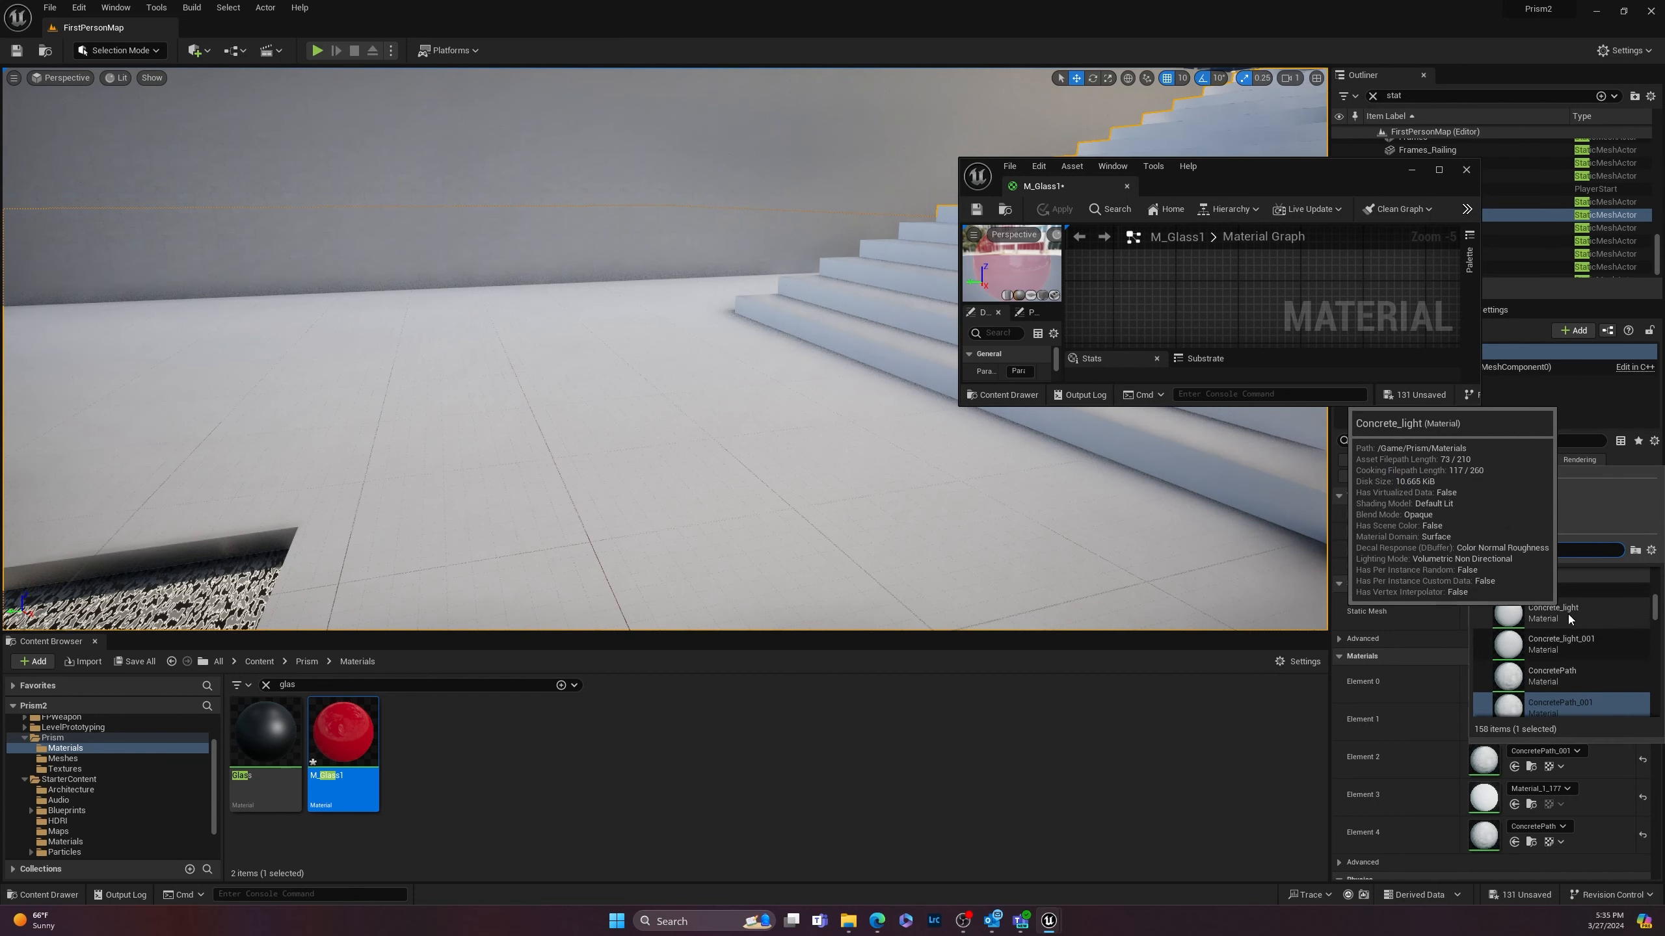
left_click(1558, 639)
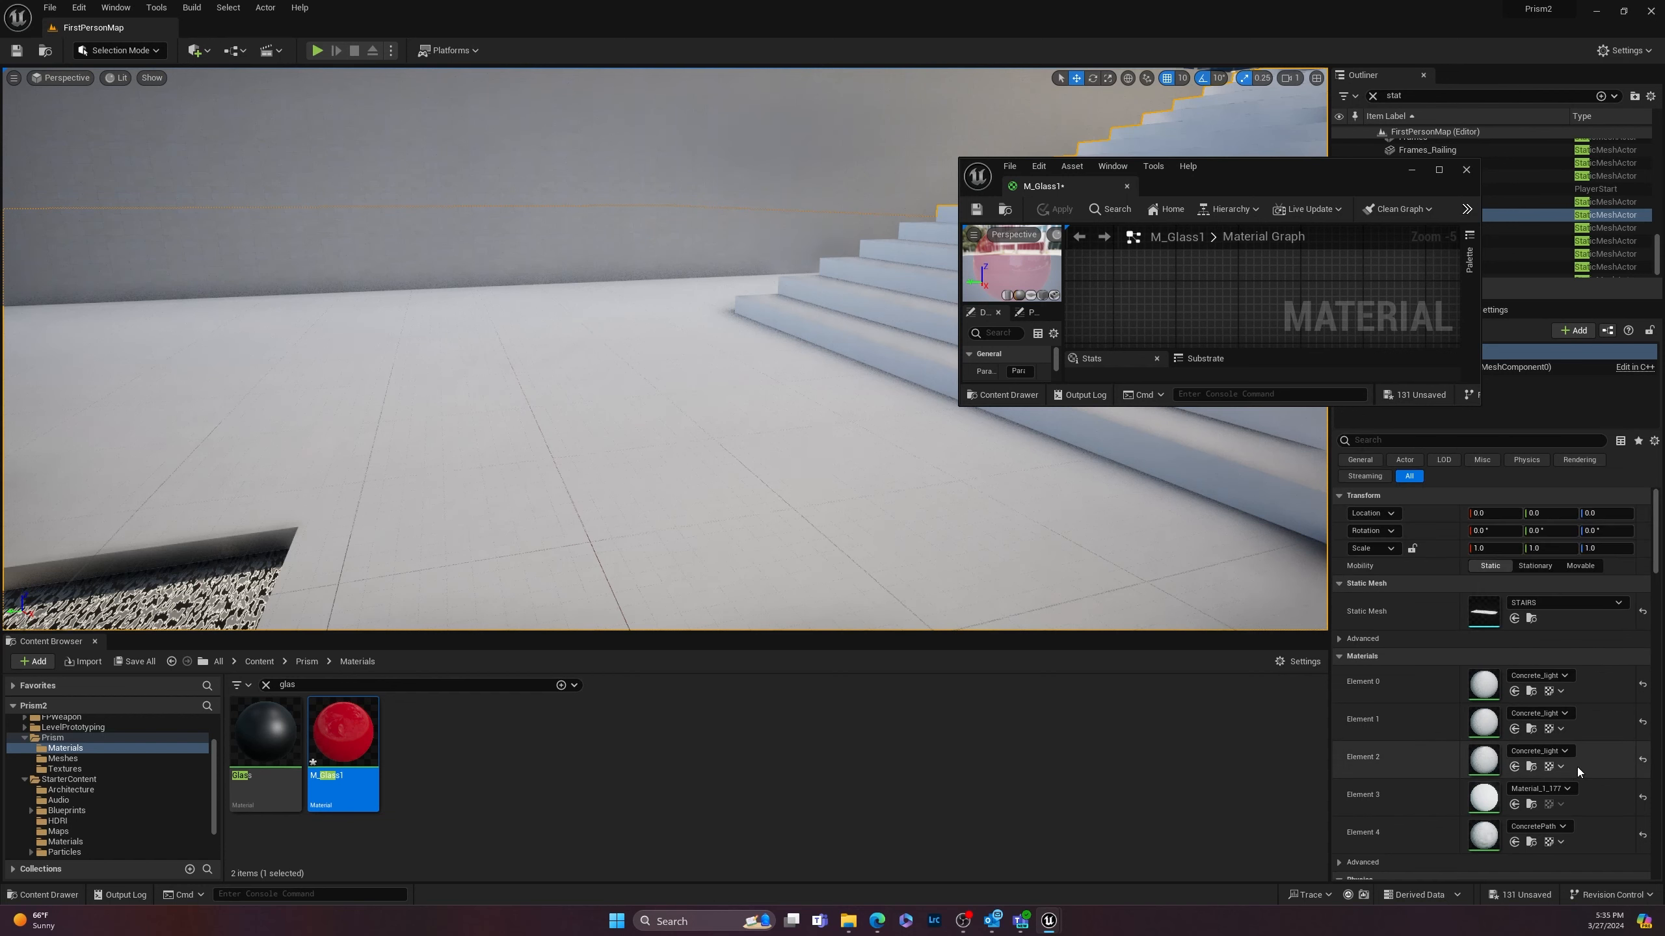
left_click(1566, 789)
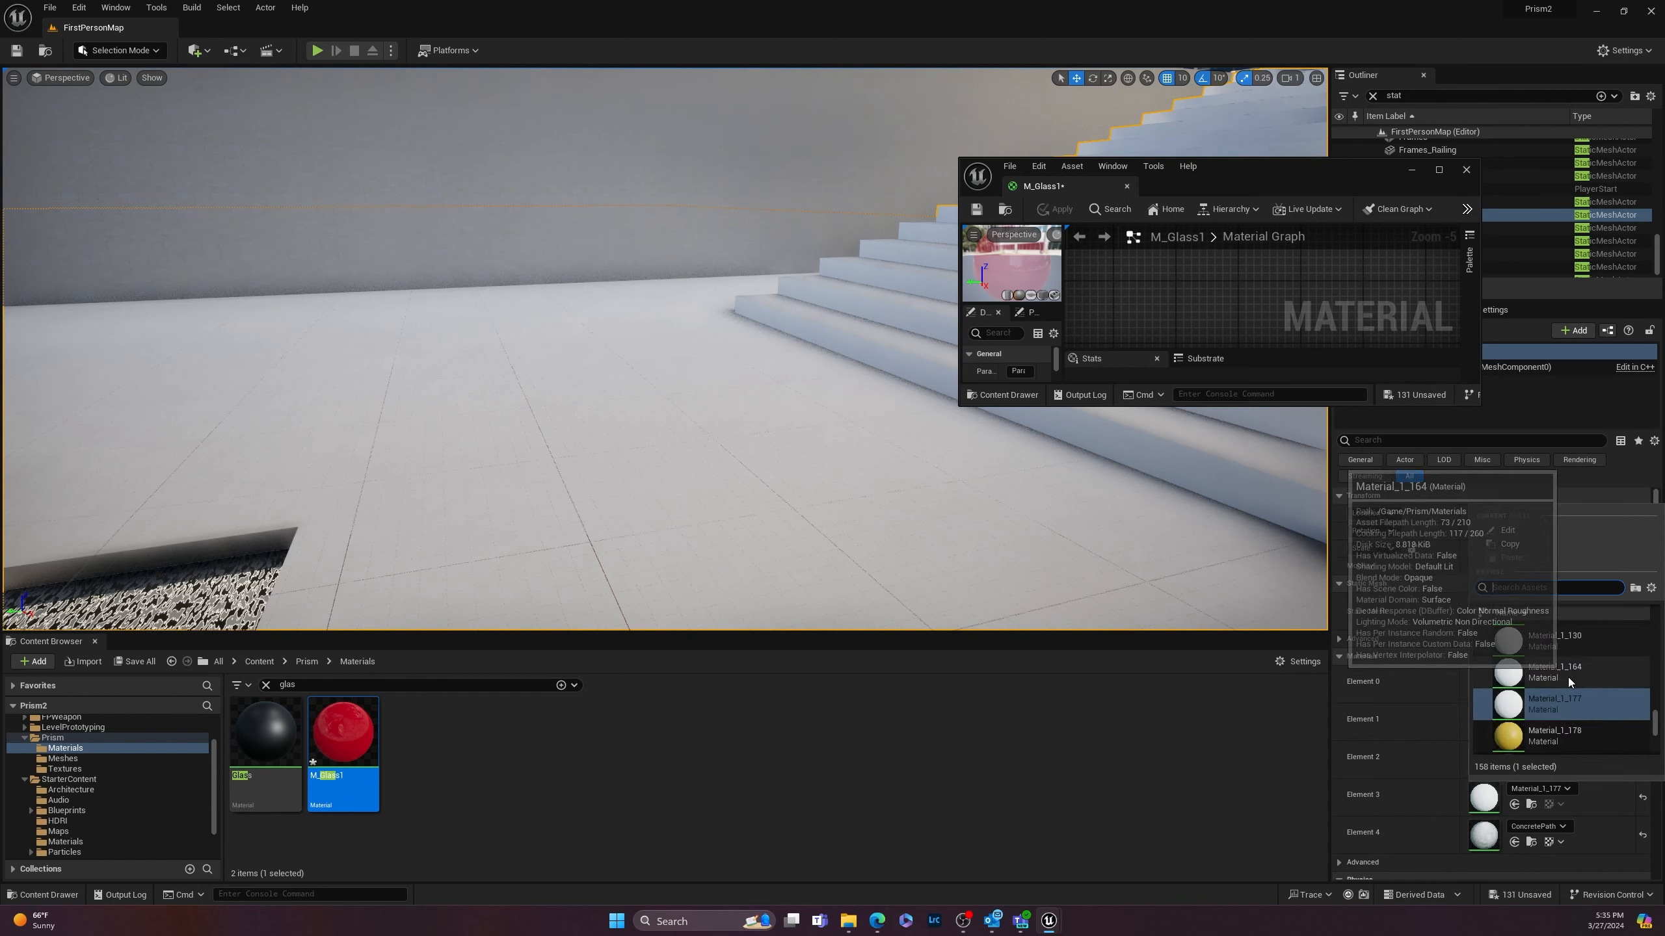
scroll(1569, 677, "up", 2)
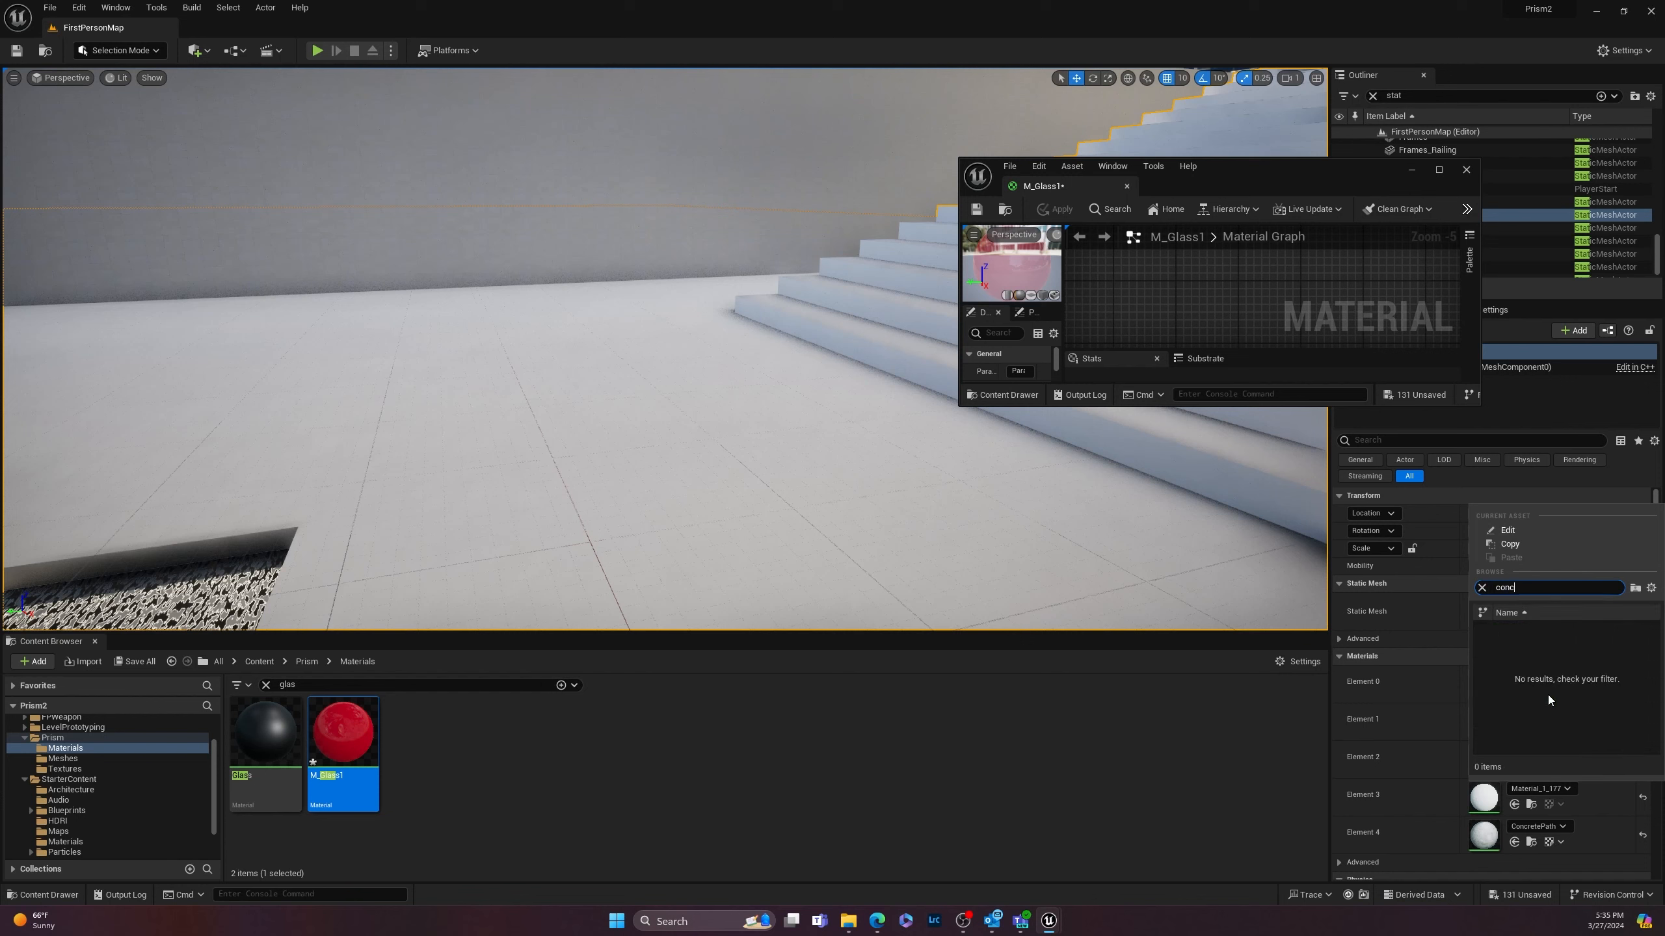
left_click(1548, 699)
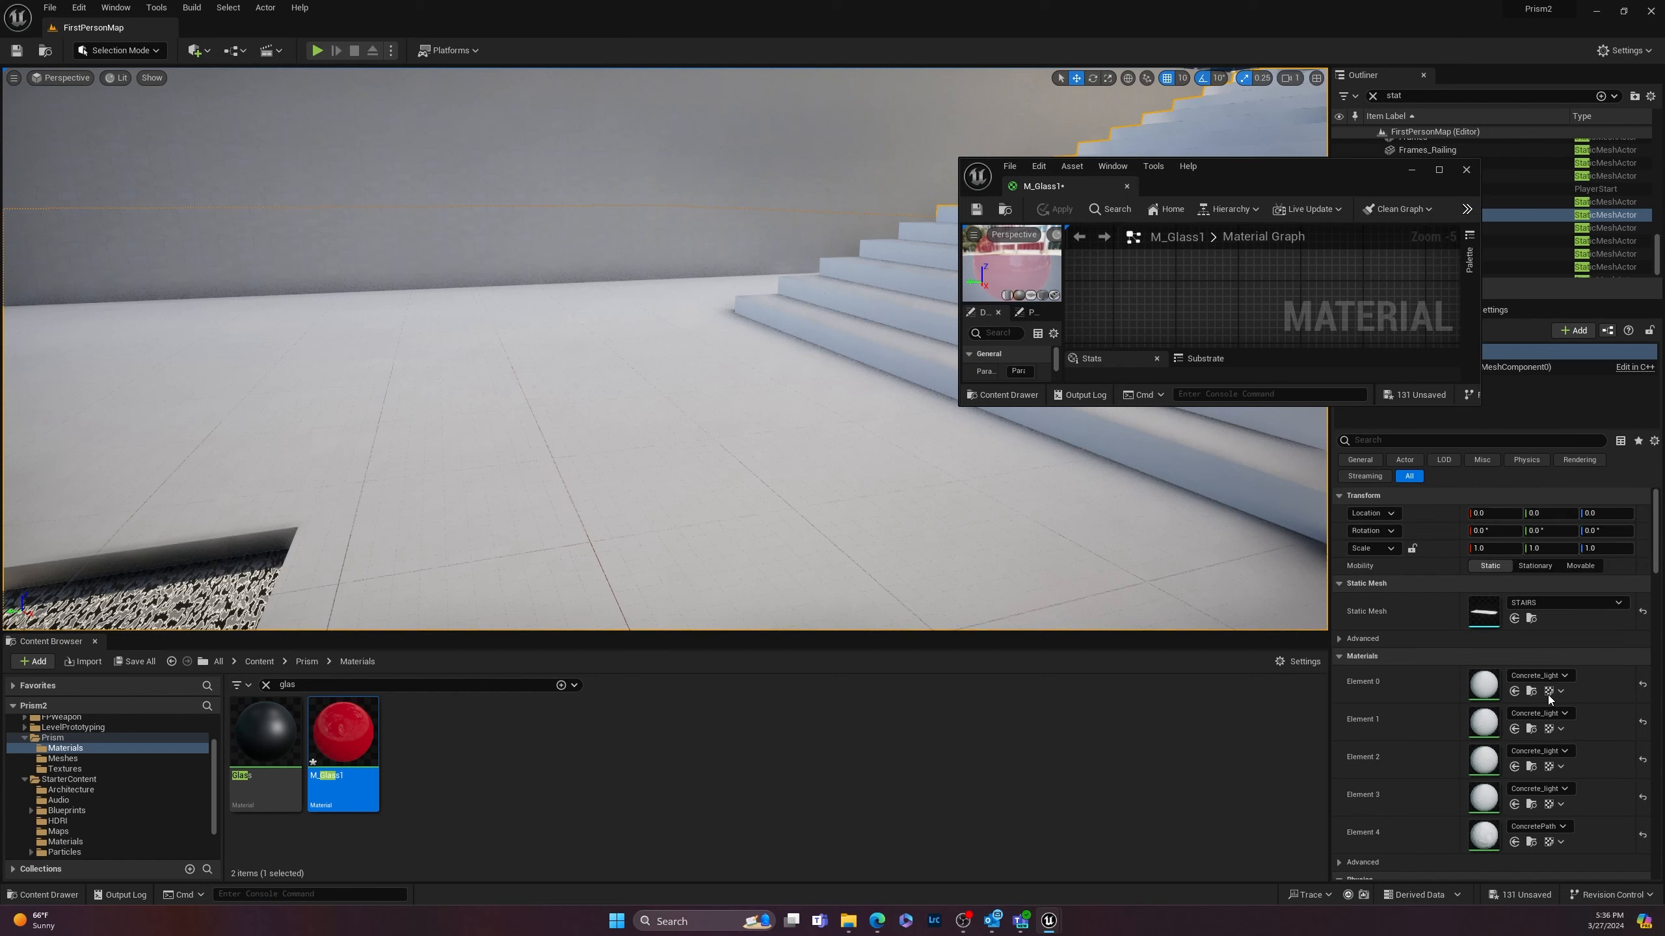
Step: Set the Element 4 material of the STAIRS mesh to Concrete_light
left_click(1550, 827)
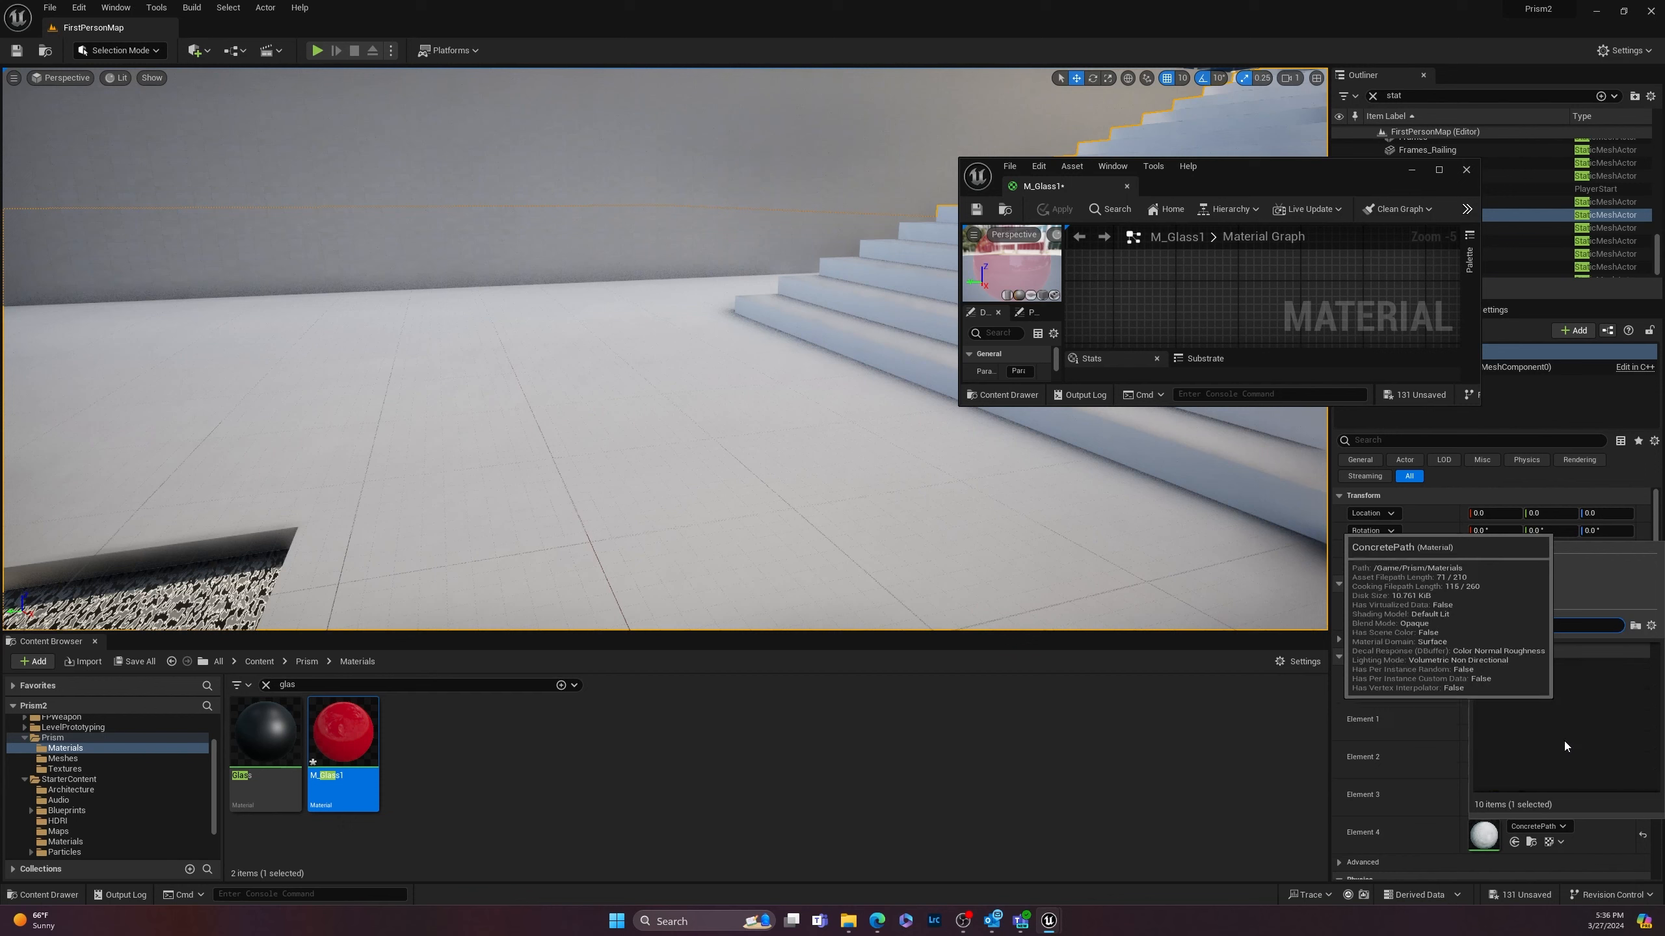
type("l")
key("BackSpace")
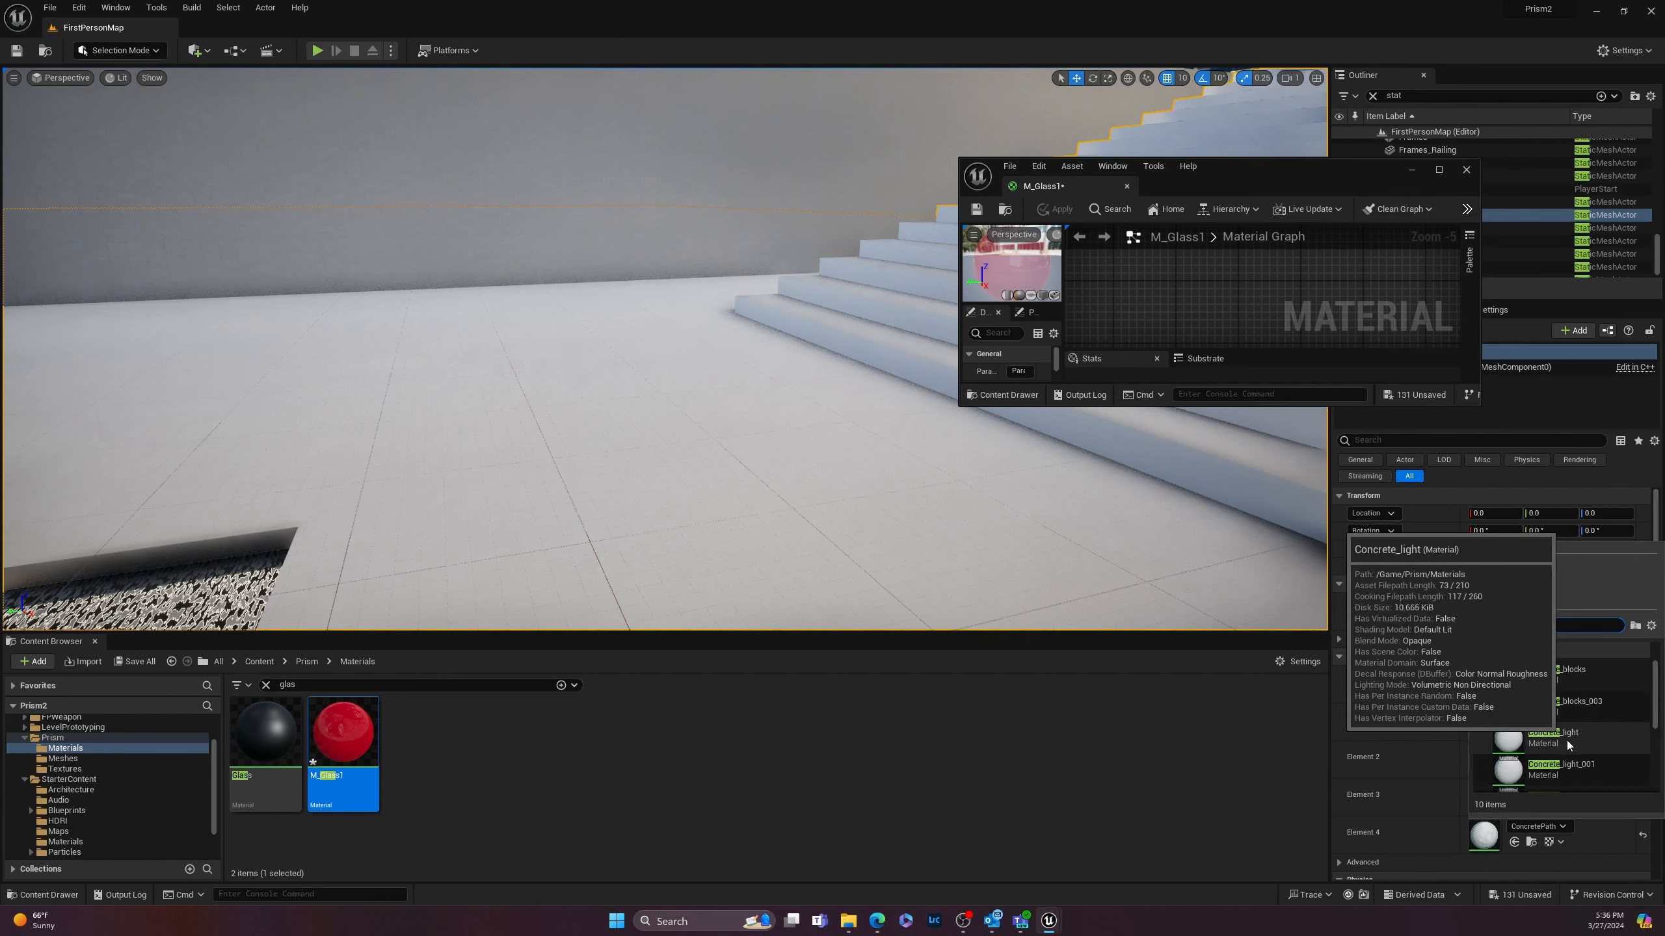
left_click(1566, 738)
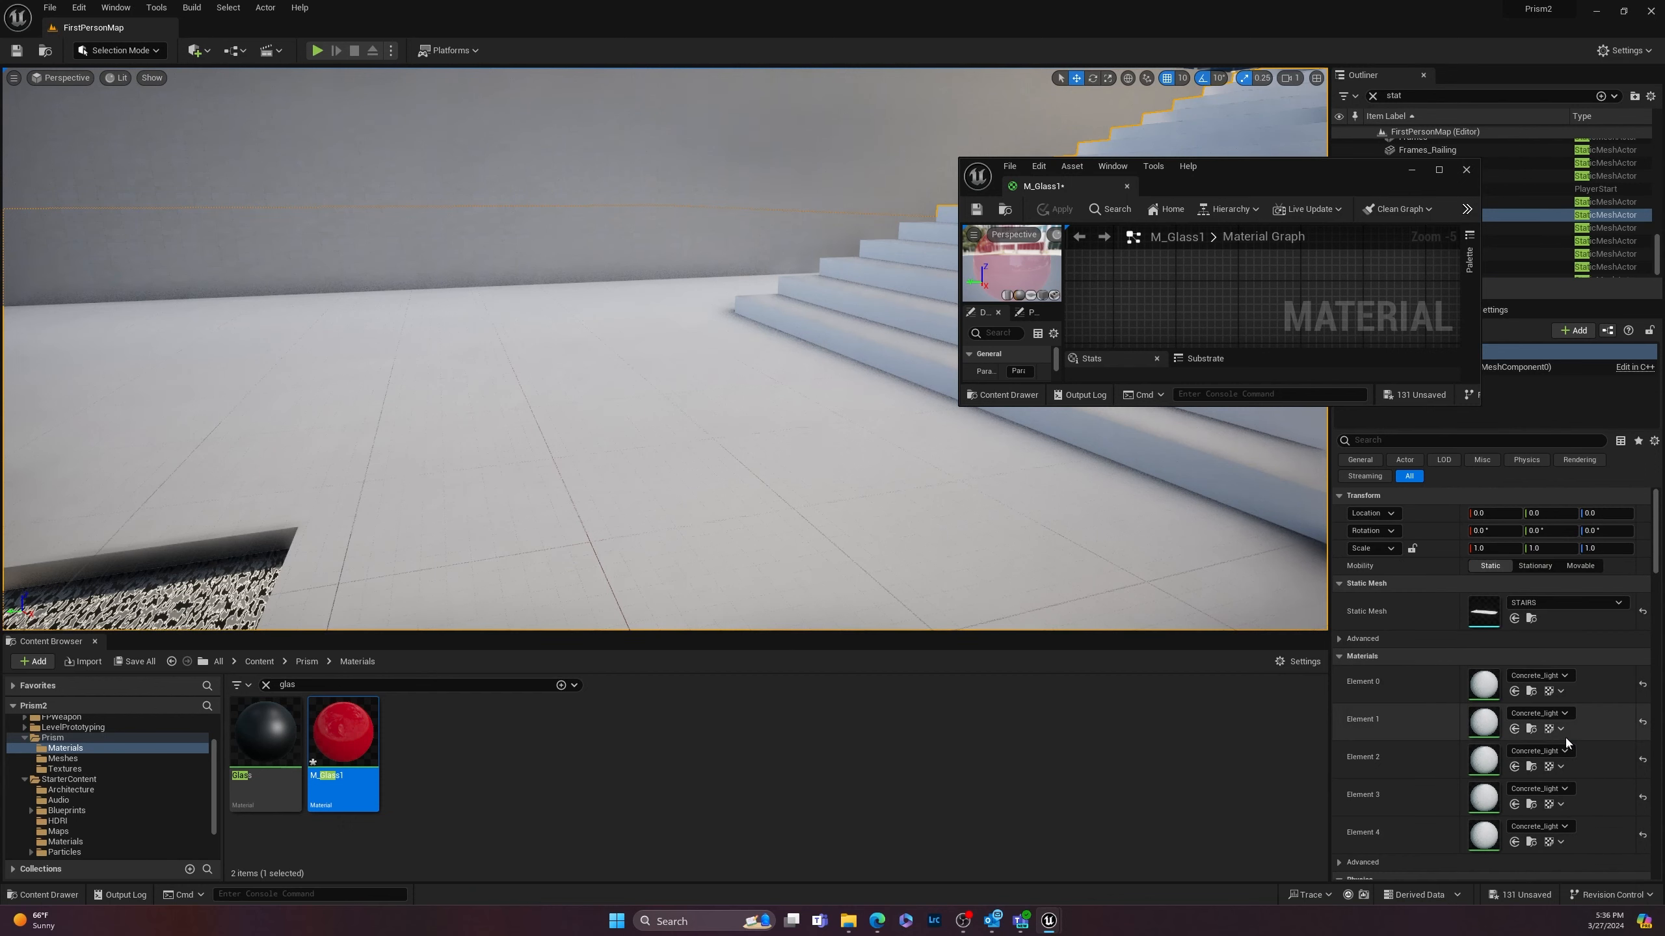
Step: Open the Concrete_light material for editing and arrange its editor side by side with the level editor
double_click(1485, 686)
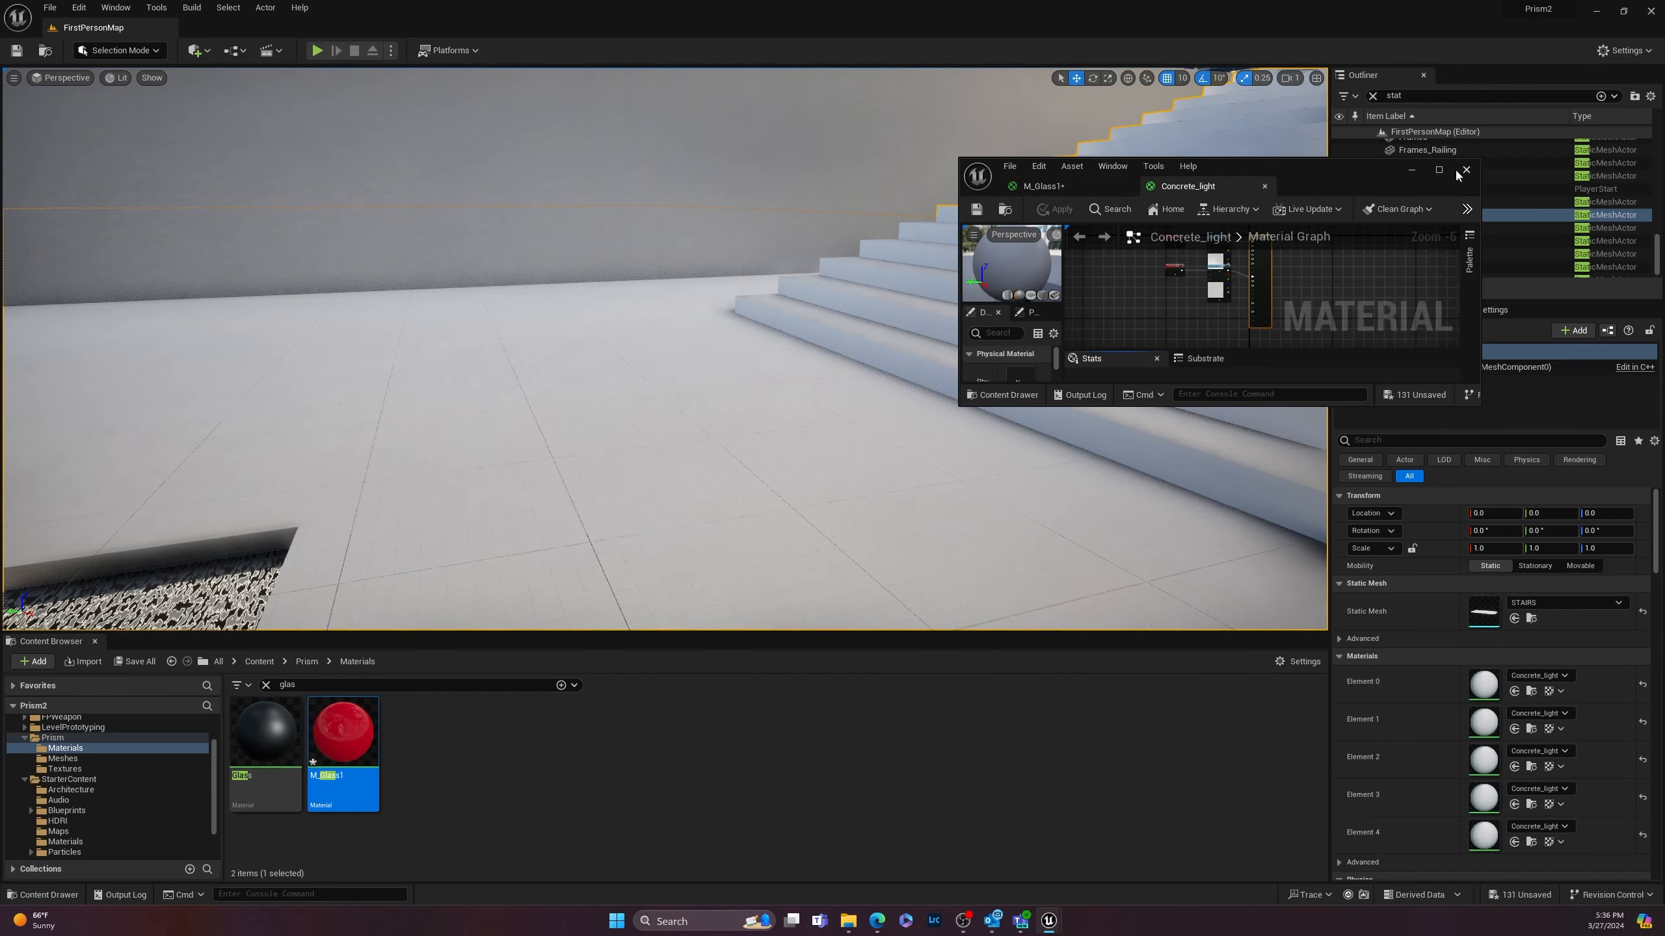
left_click_drag(1365, 171, 1662, 315)
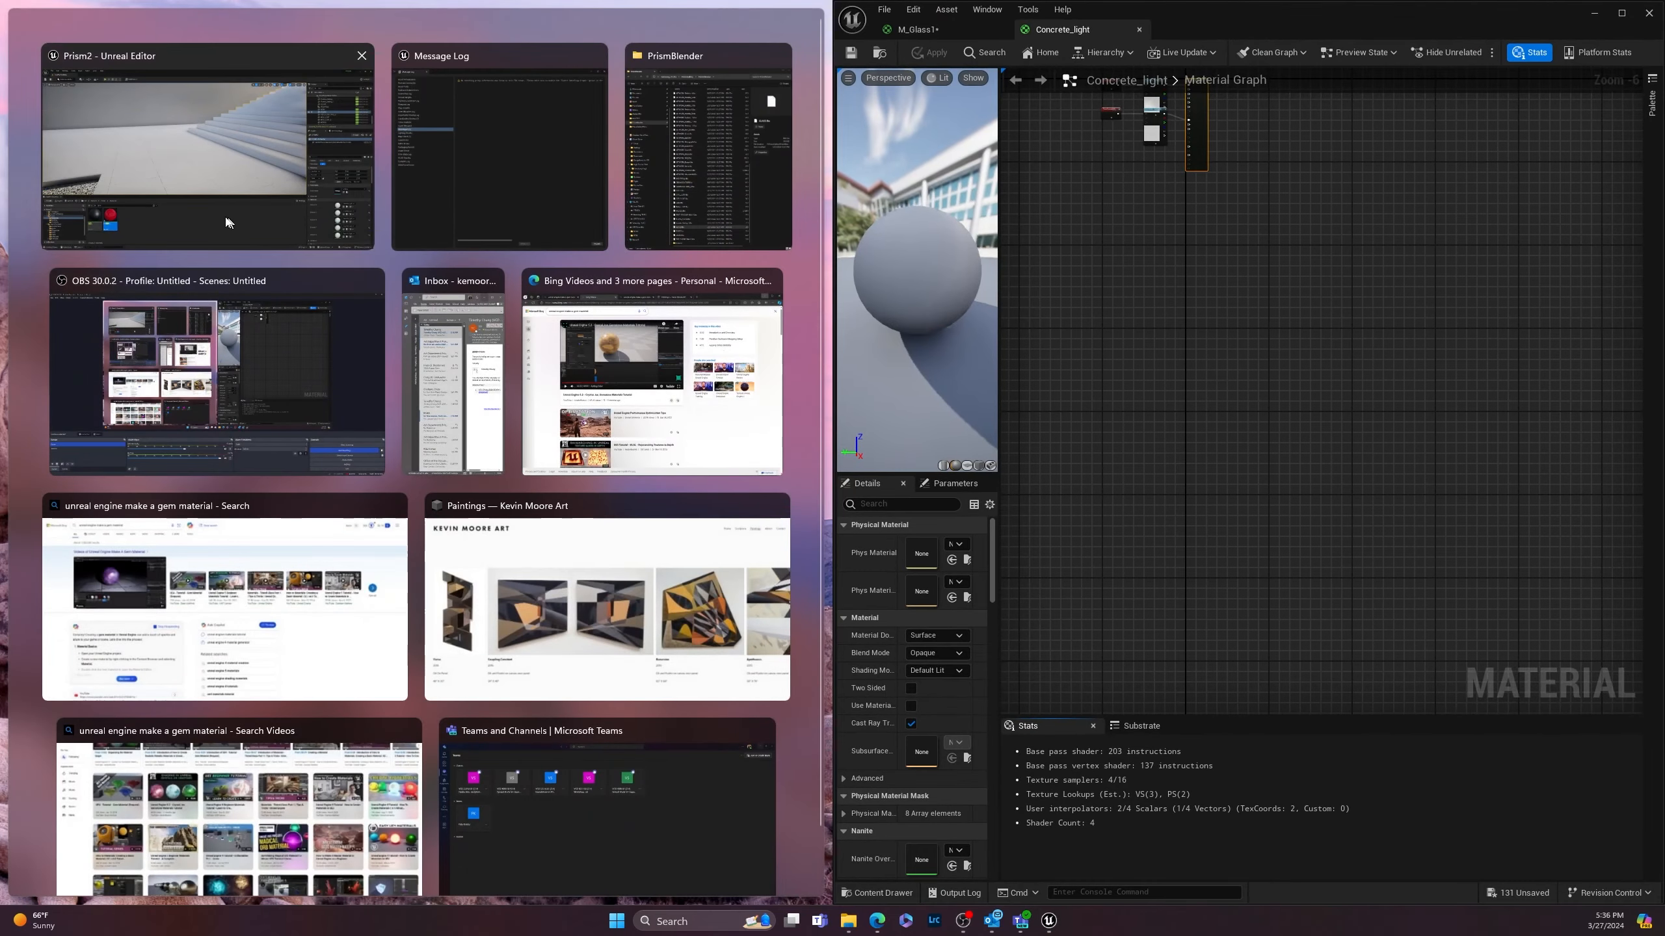
left_click(227, 137)
Step: Delete the normal map Texture Sample and its TexCoord node from the Concrete_light material graph
scroll(334, 557, "up", 5)
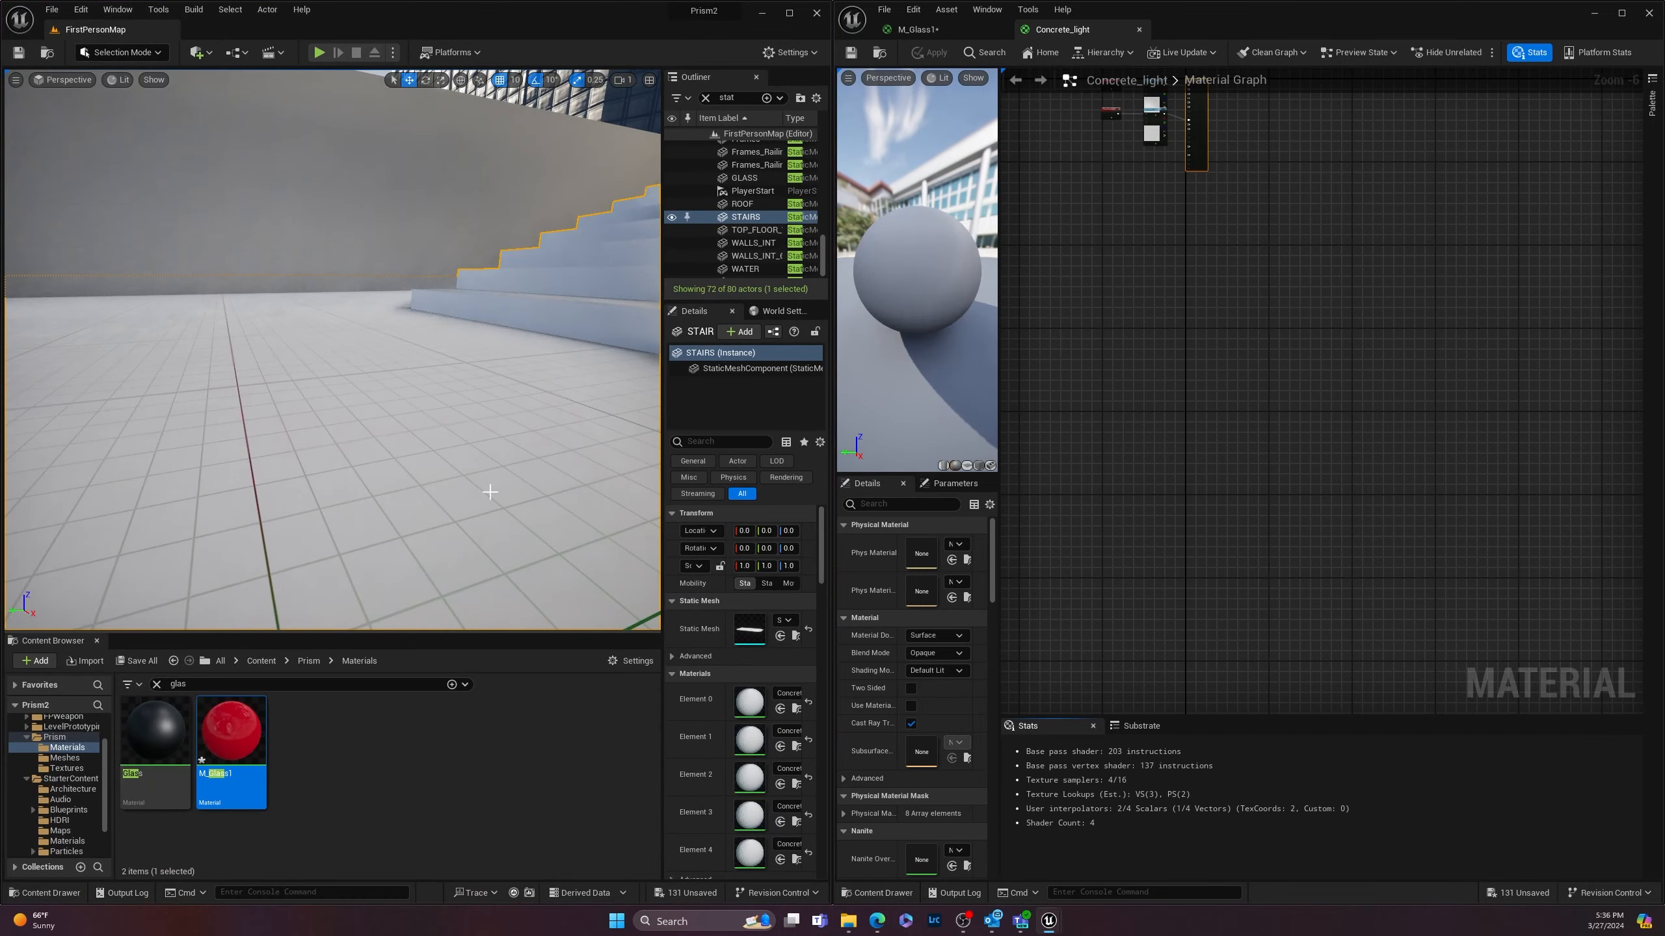
scroll(1178, 334, "up", 5)
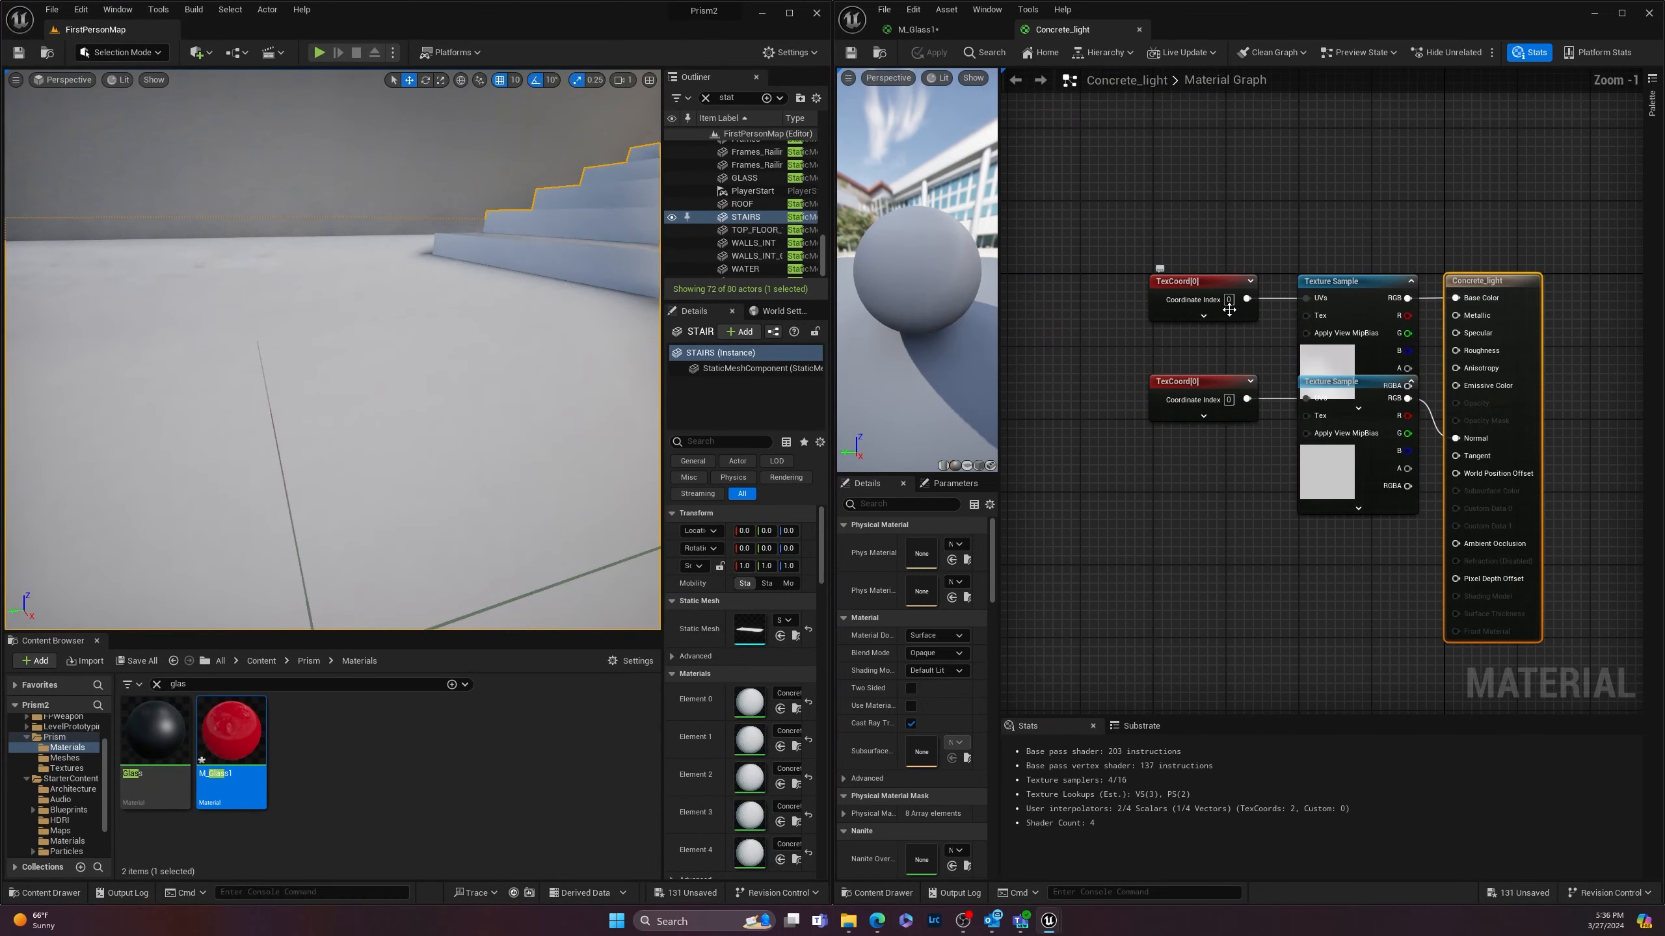
left_click(1331, 478)
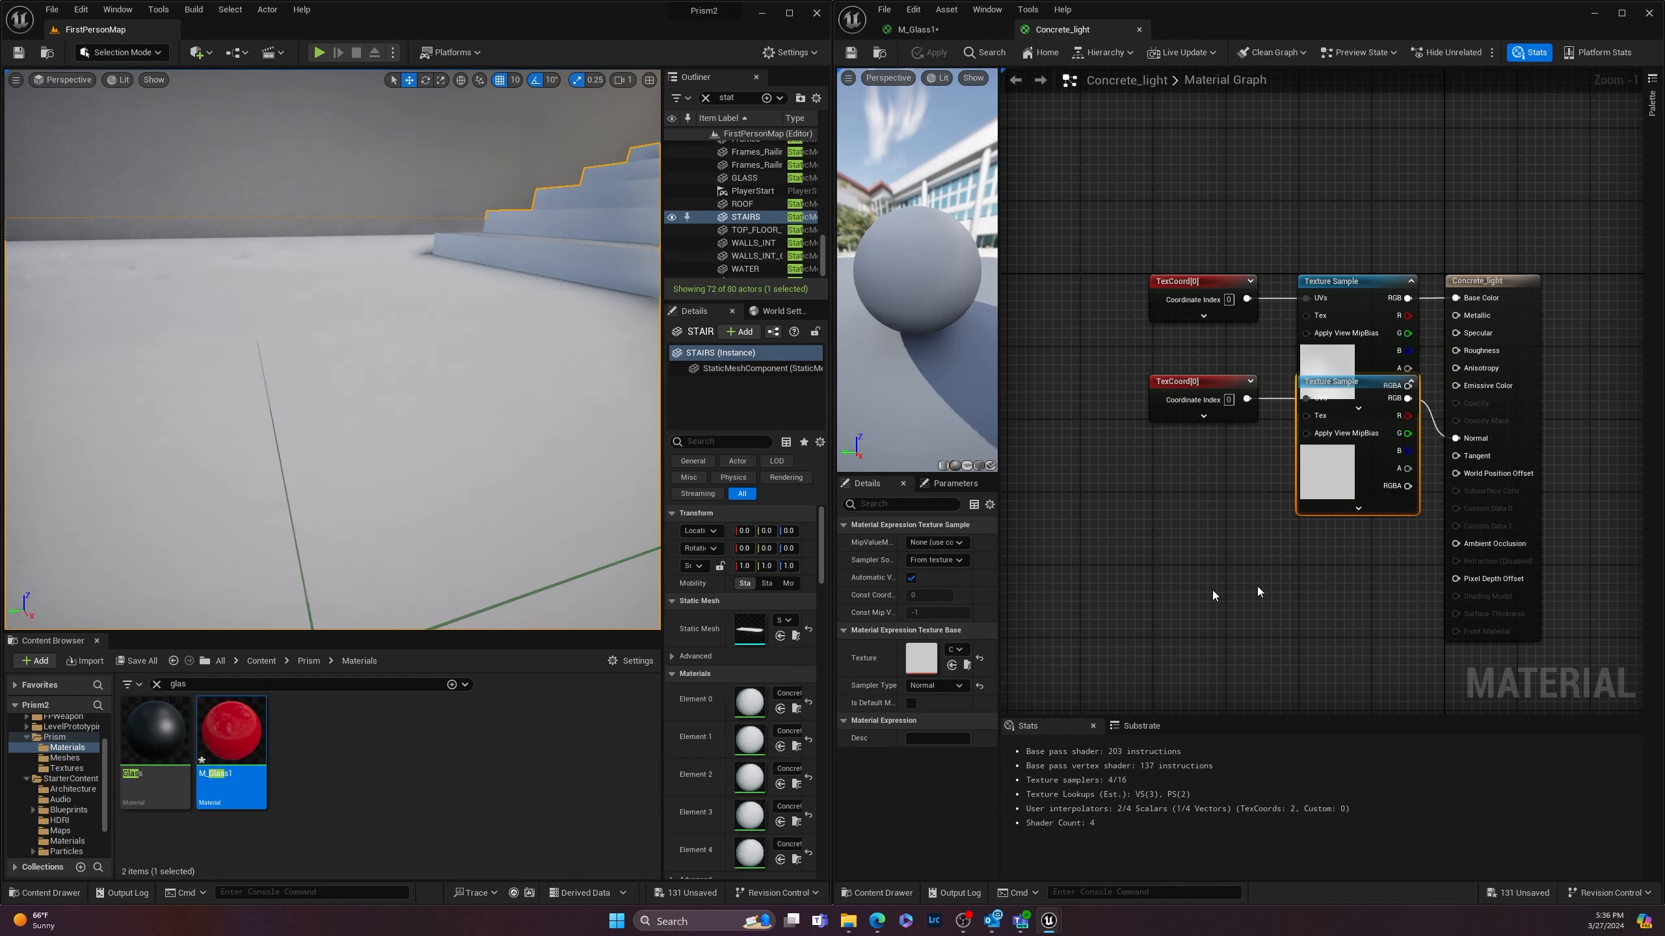
key("Delete")
left_click(1180, 383)
key("Delete")
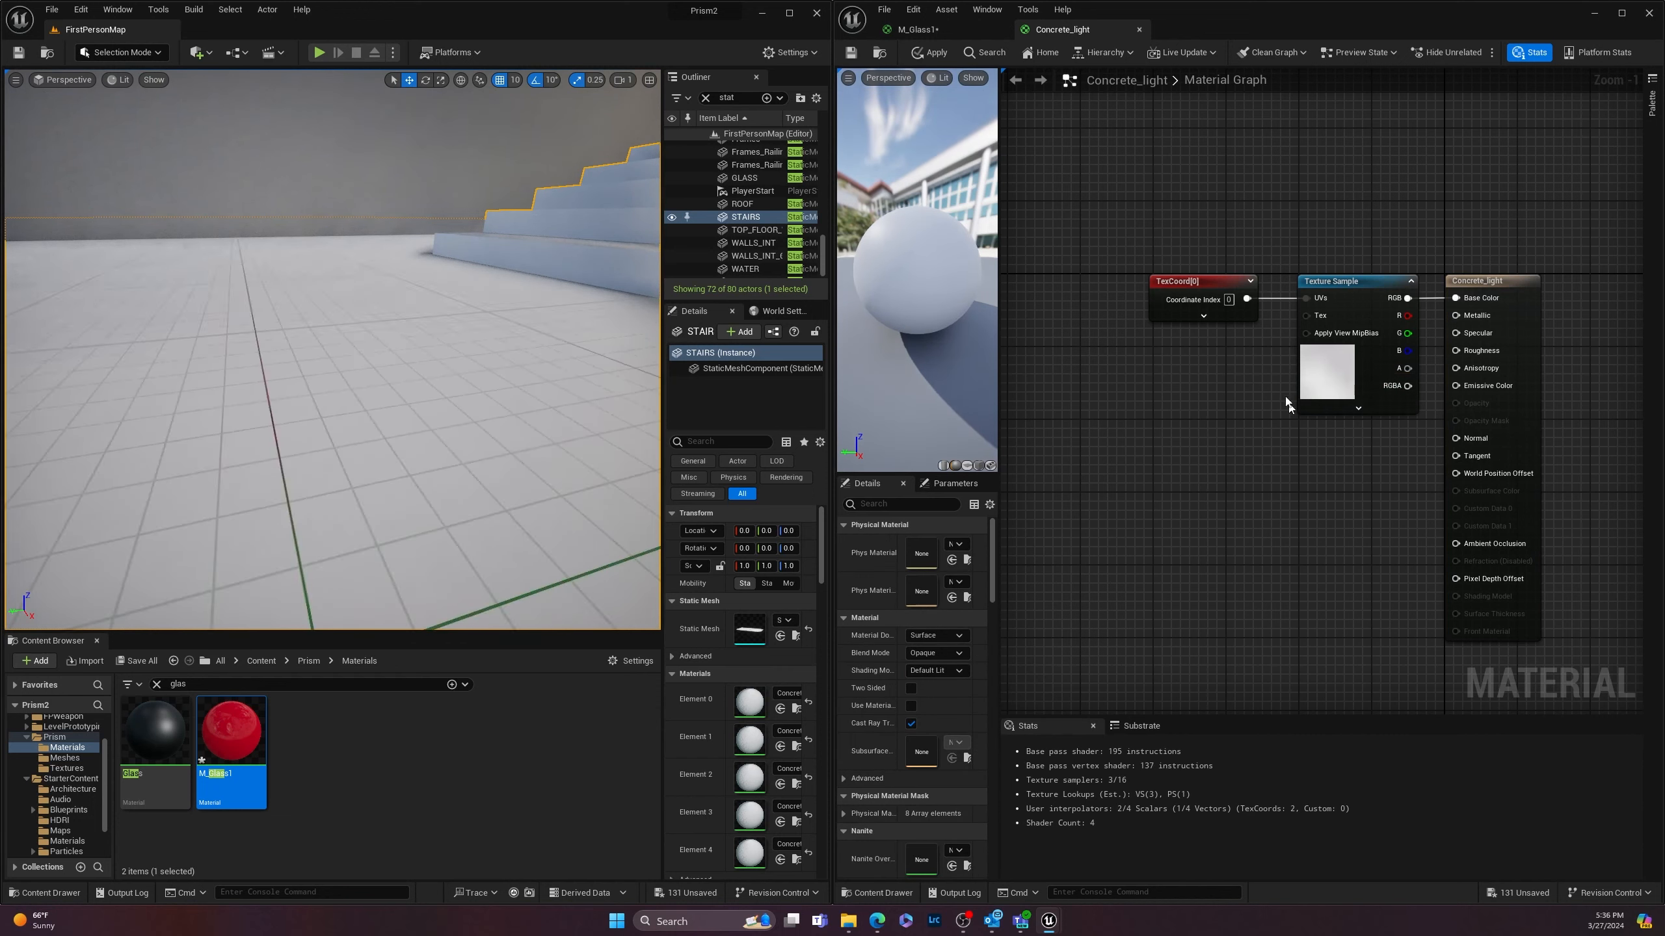
Step: Set UTiling and VTiling of the remaining TexCoord node in Concrete_light to 200
scroll(1238, 317, "up", 1)
left_click(1197, 279)
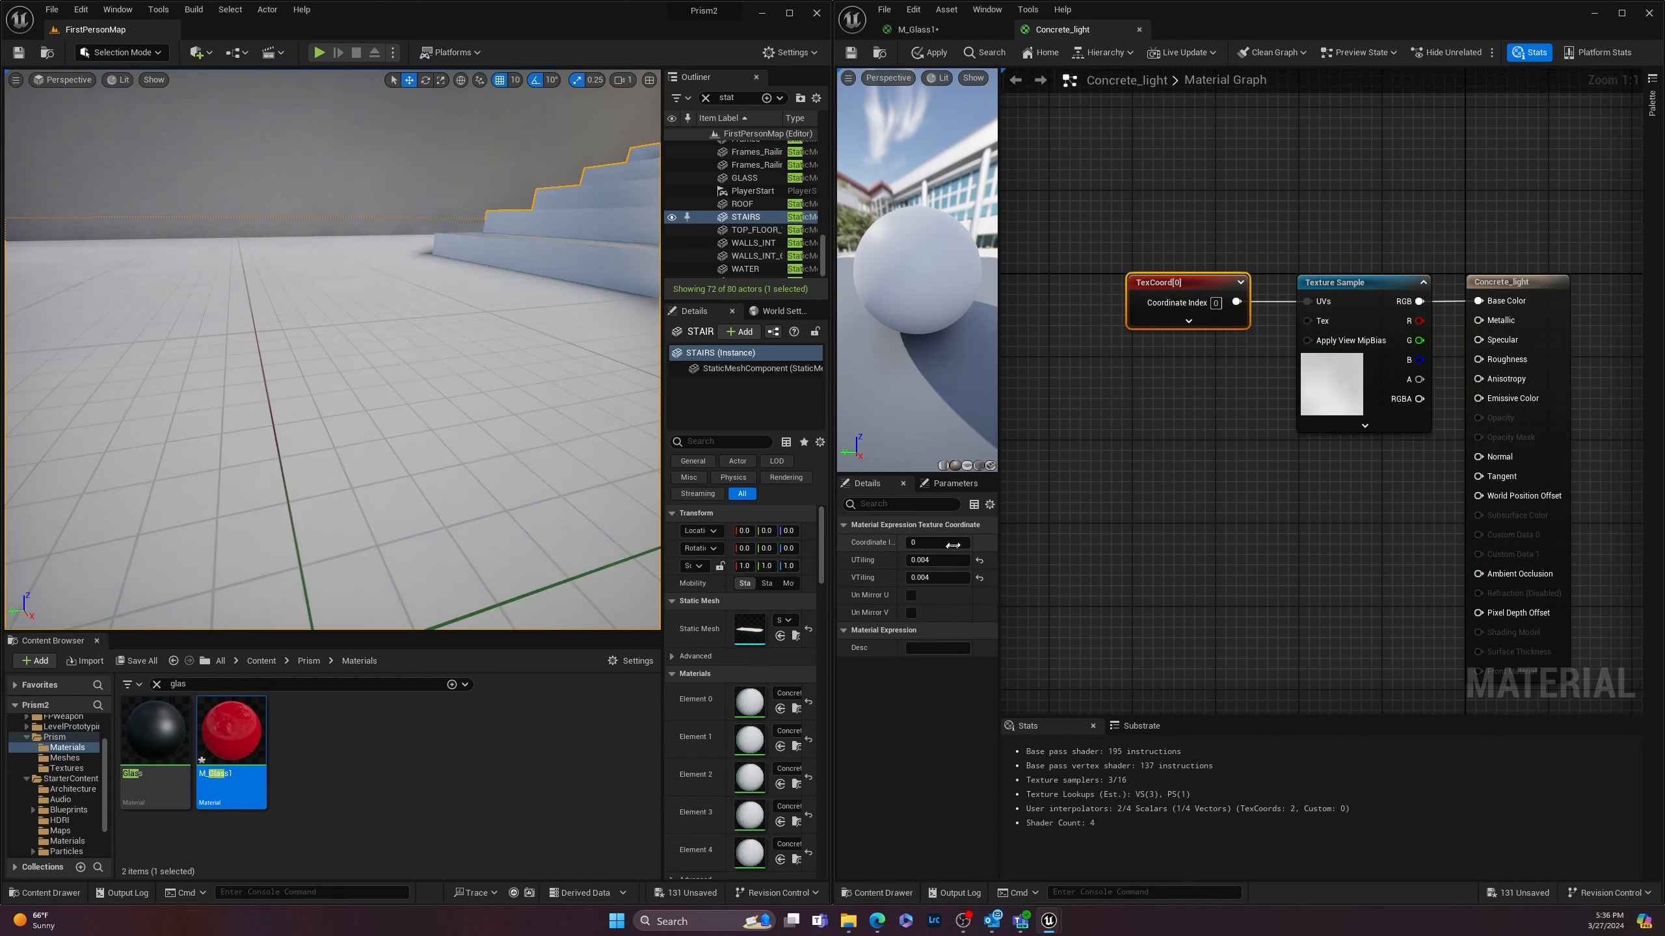
left_click(923, 560)
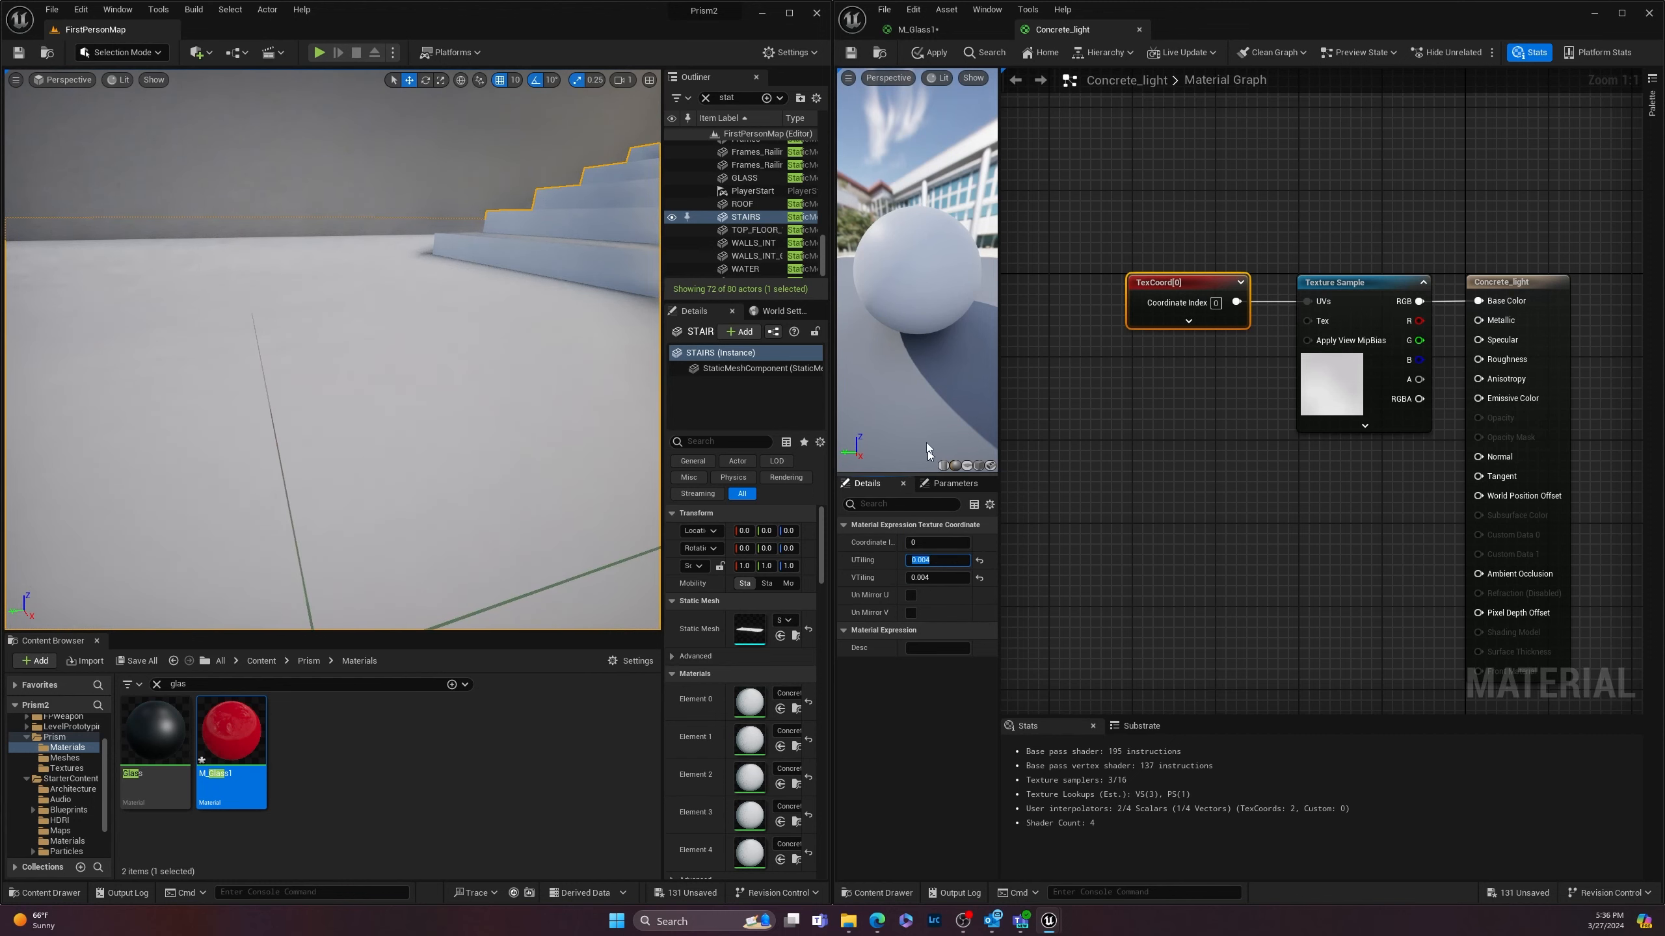
left_click_drag(926, 443, 907, 317)
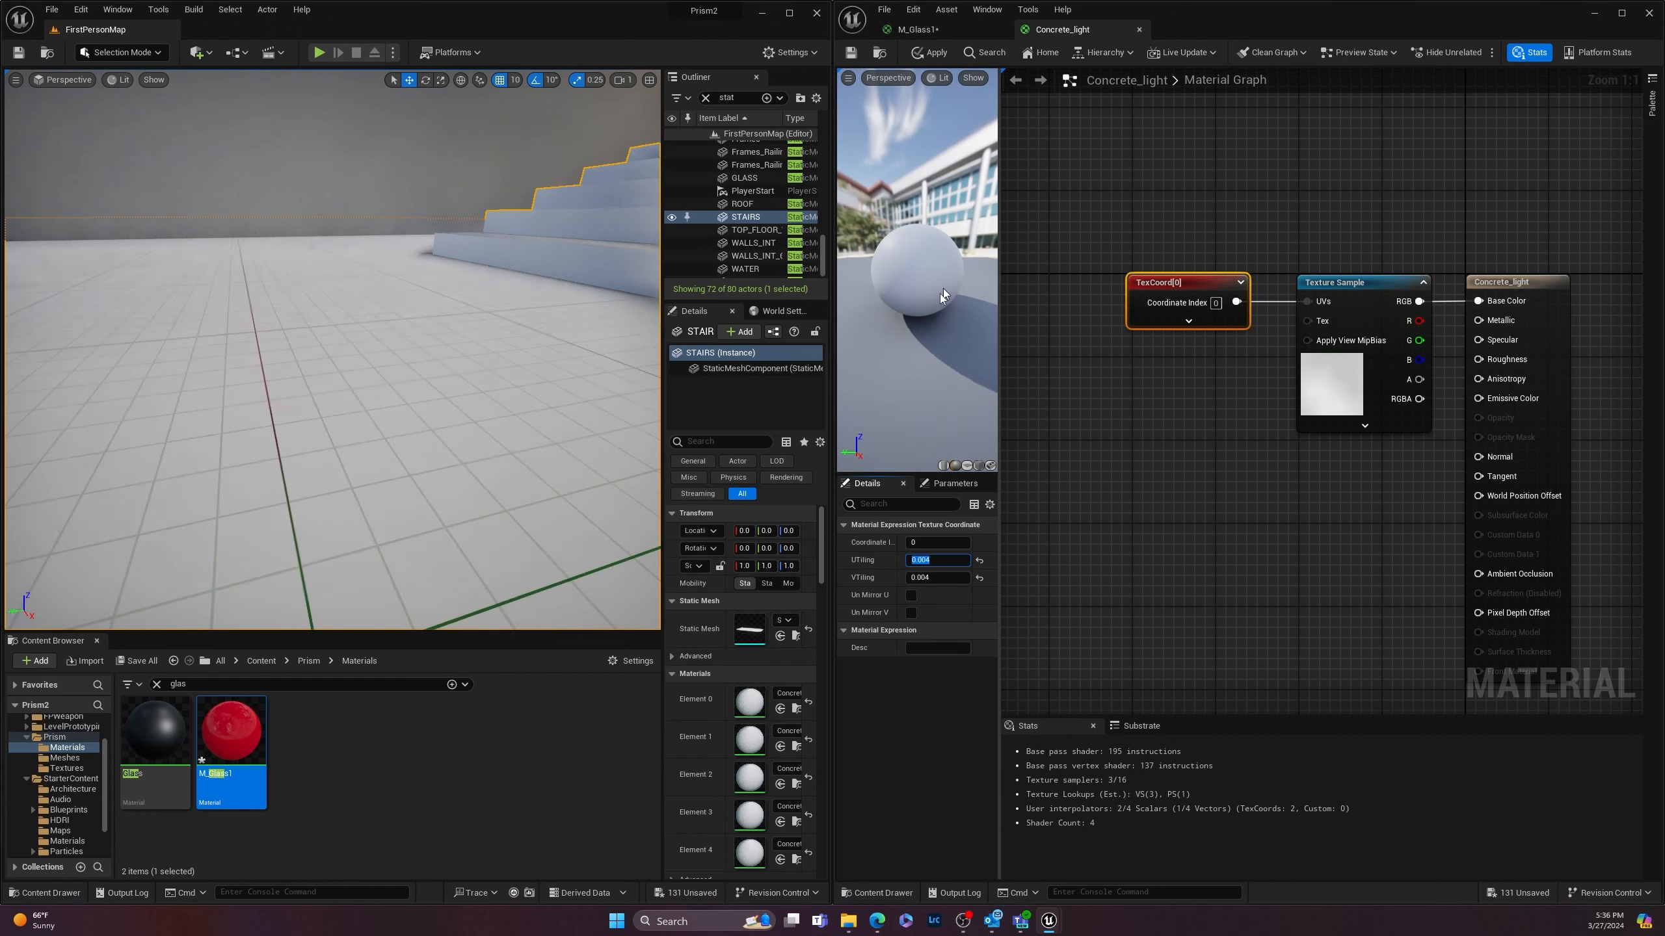
type("200")
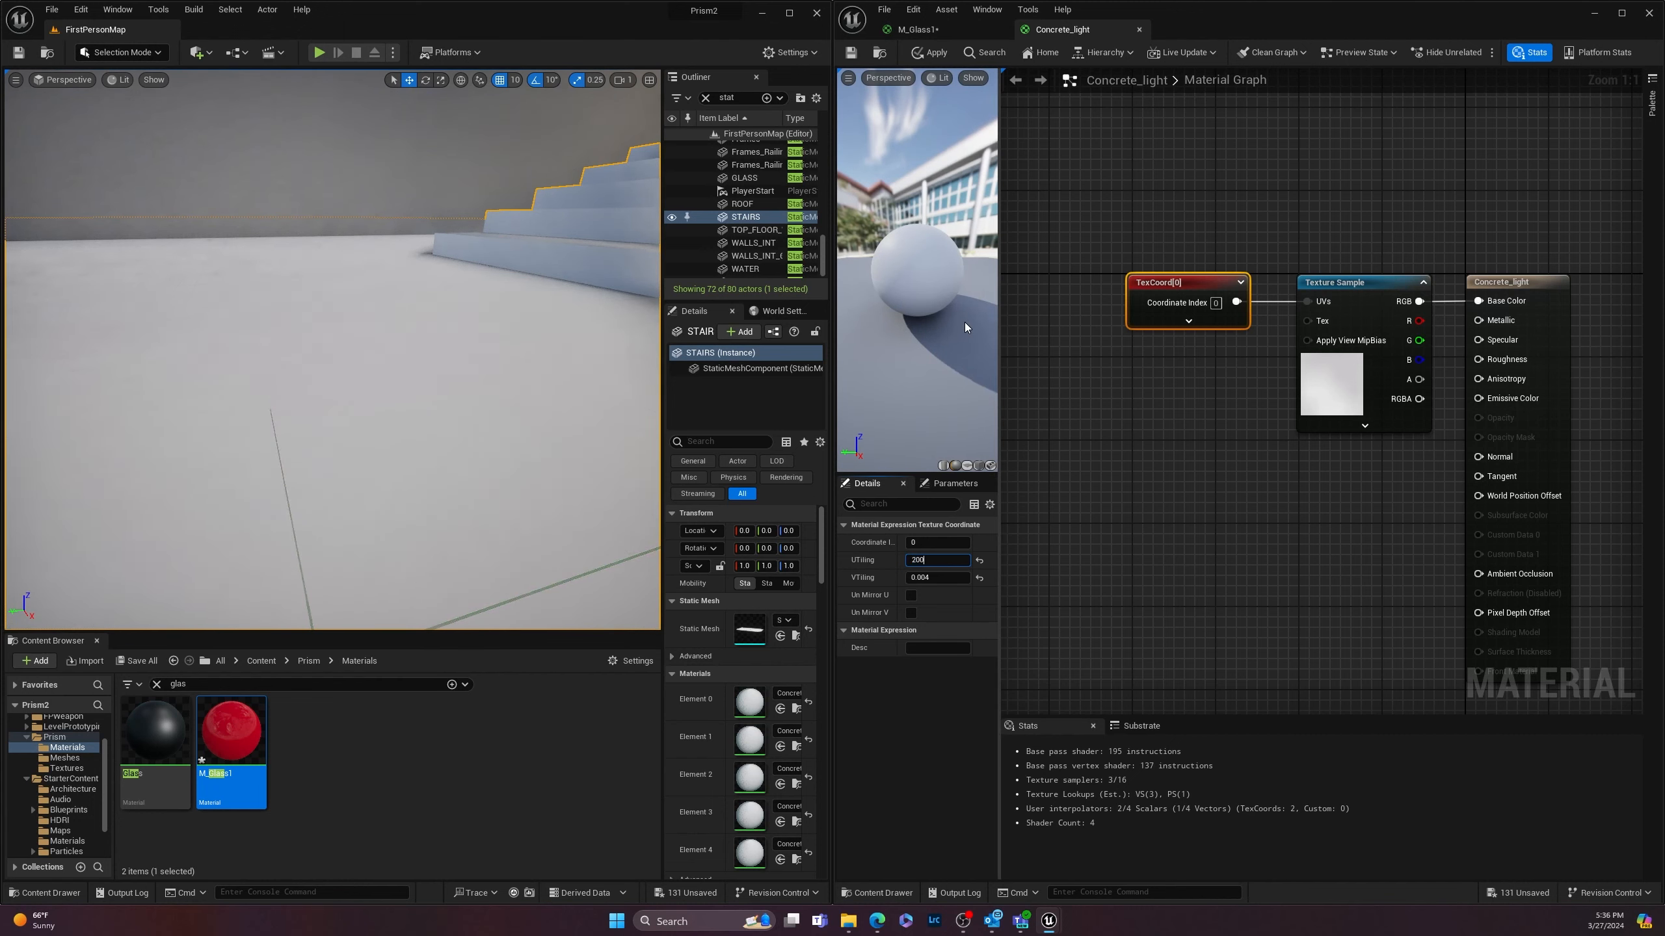
key("Tab")
scroll(907, 266, "up", 3)
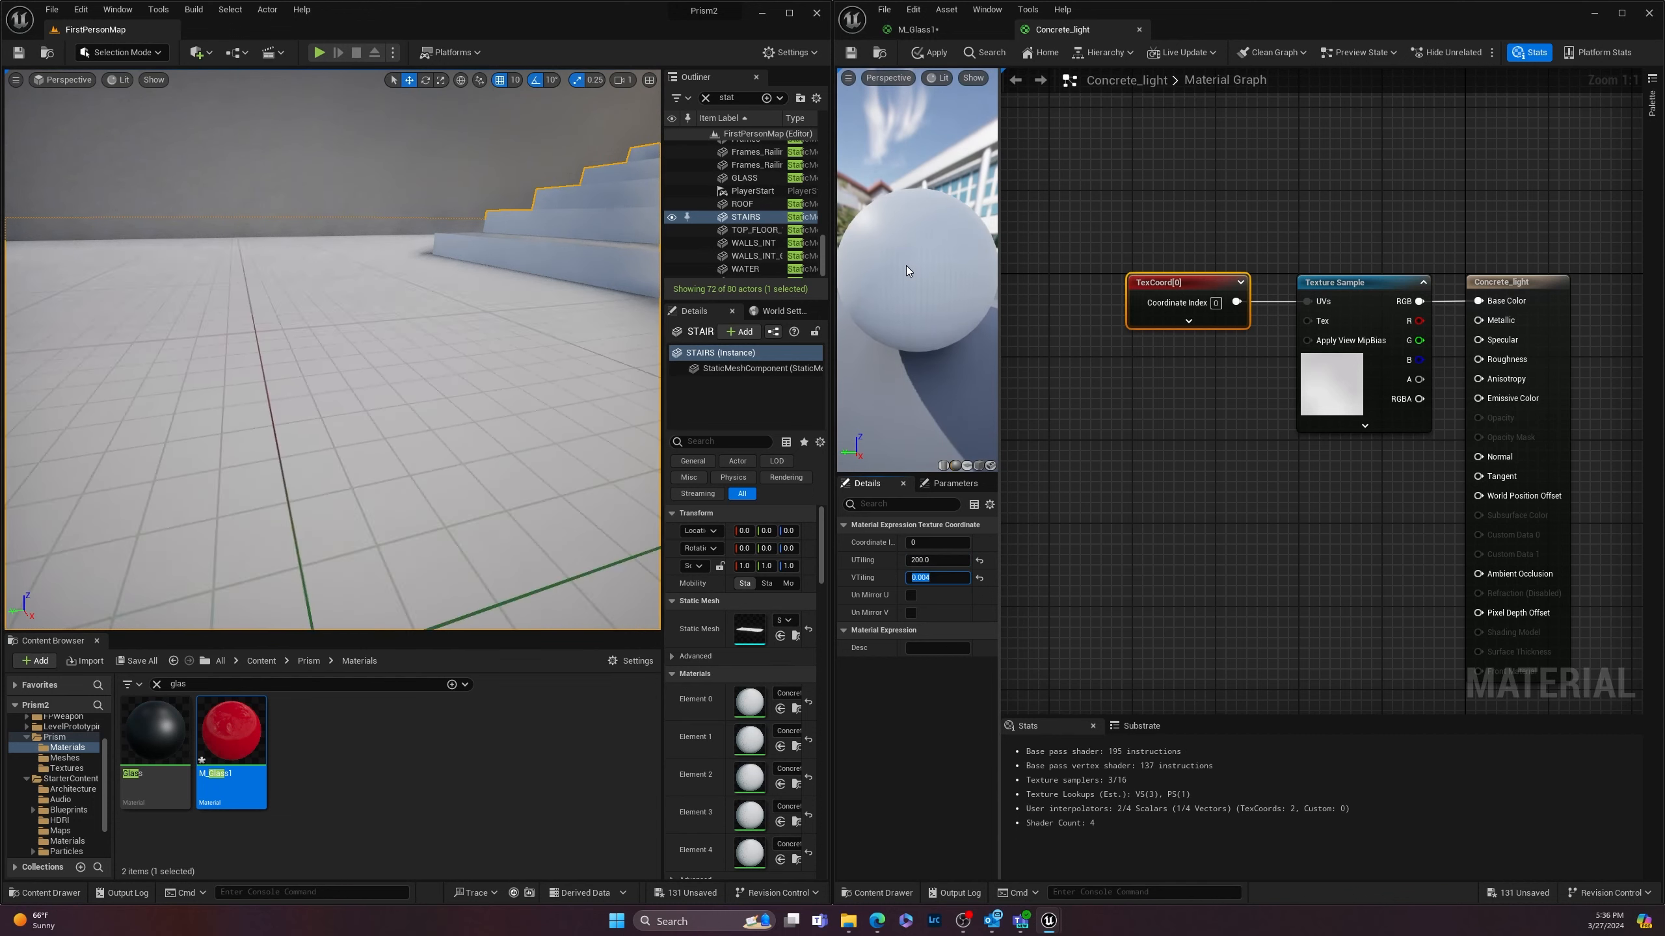
type("200")
key("Tab")
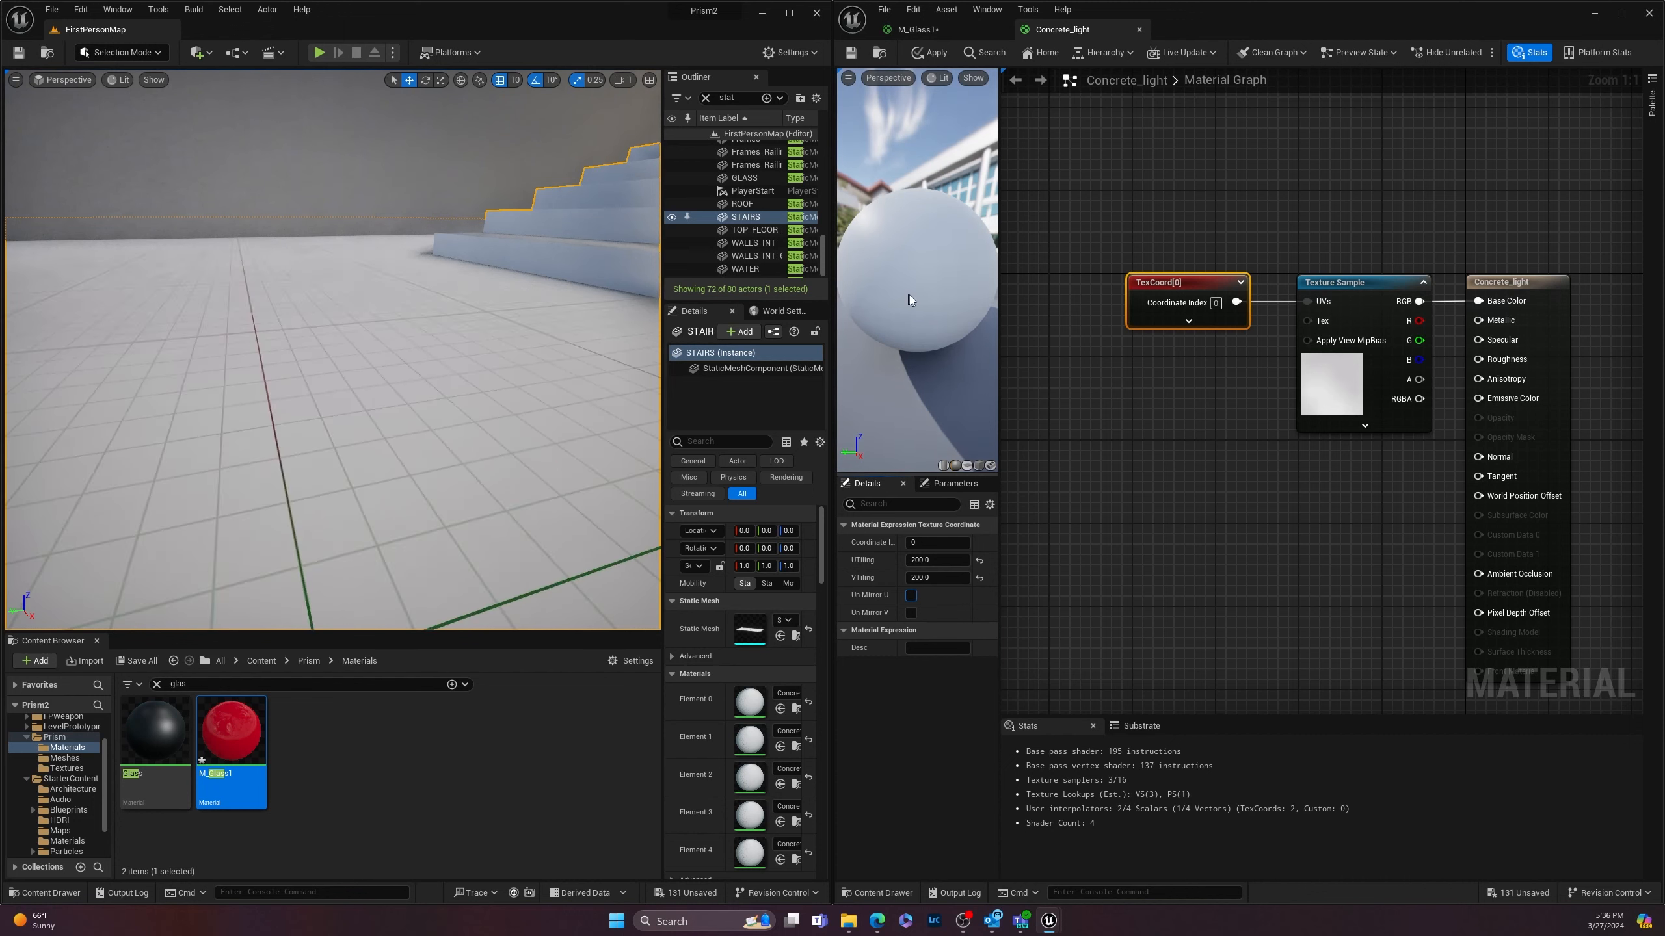
Step: Set the TexCoord node's UTiling and VTiling to 10, check the enlarged material preview, and apply the change to Concrete_light
left_click(939, 561)
type("10")
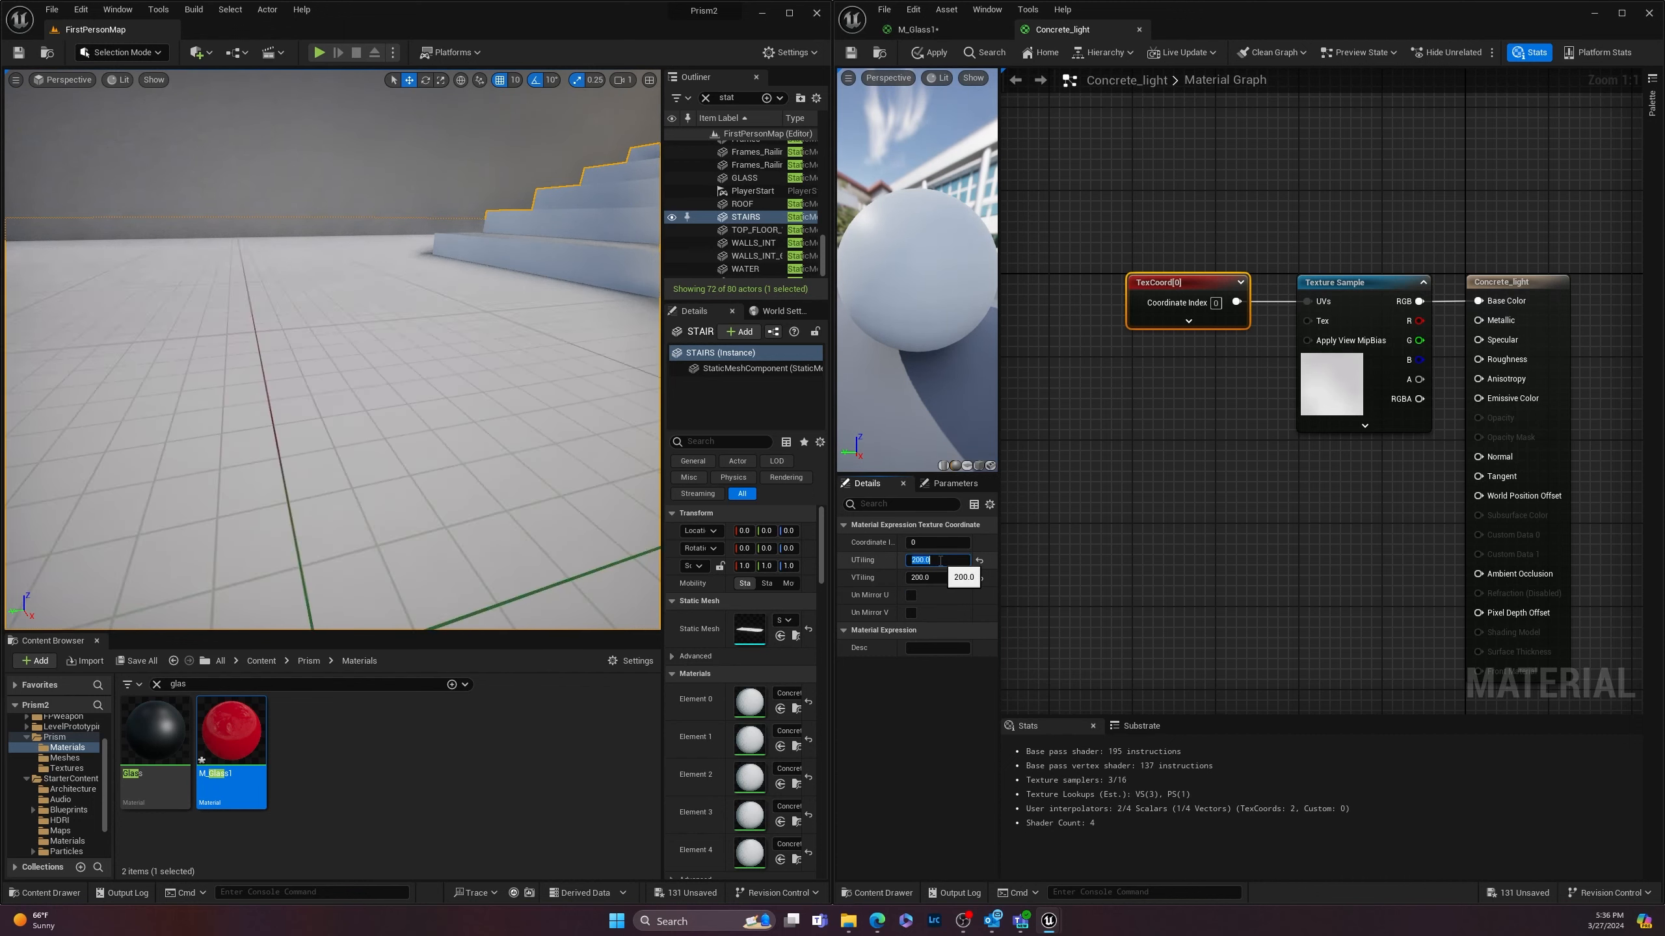
key("Tab")
type("10")
key("Tab")
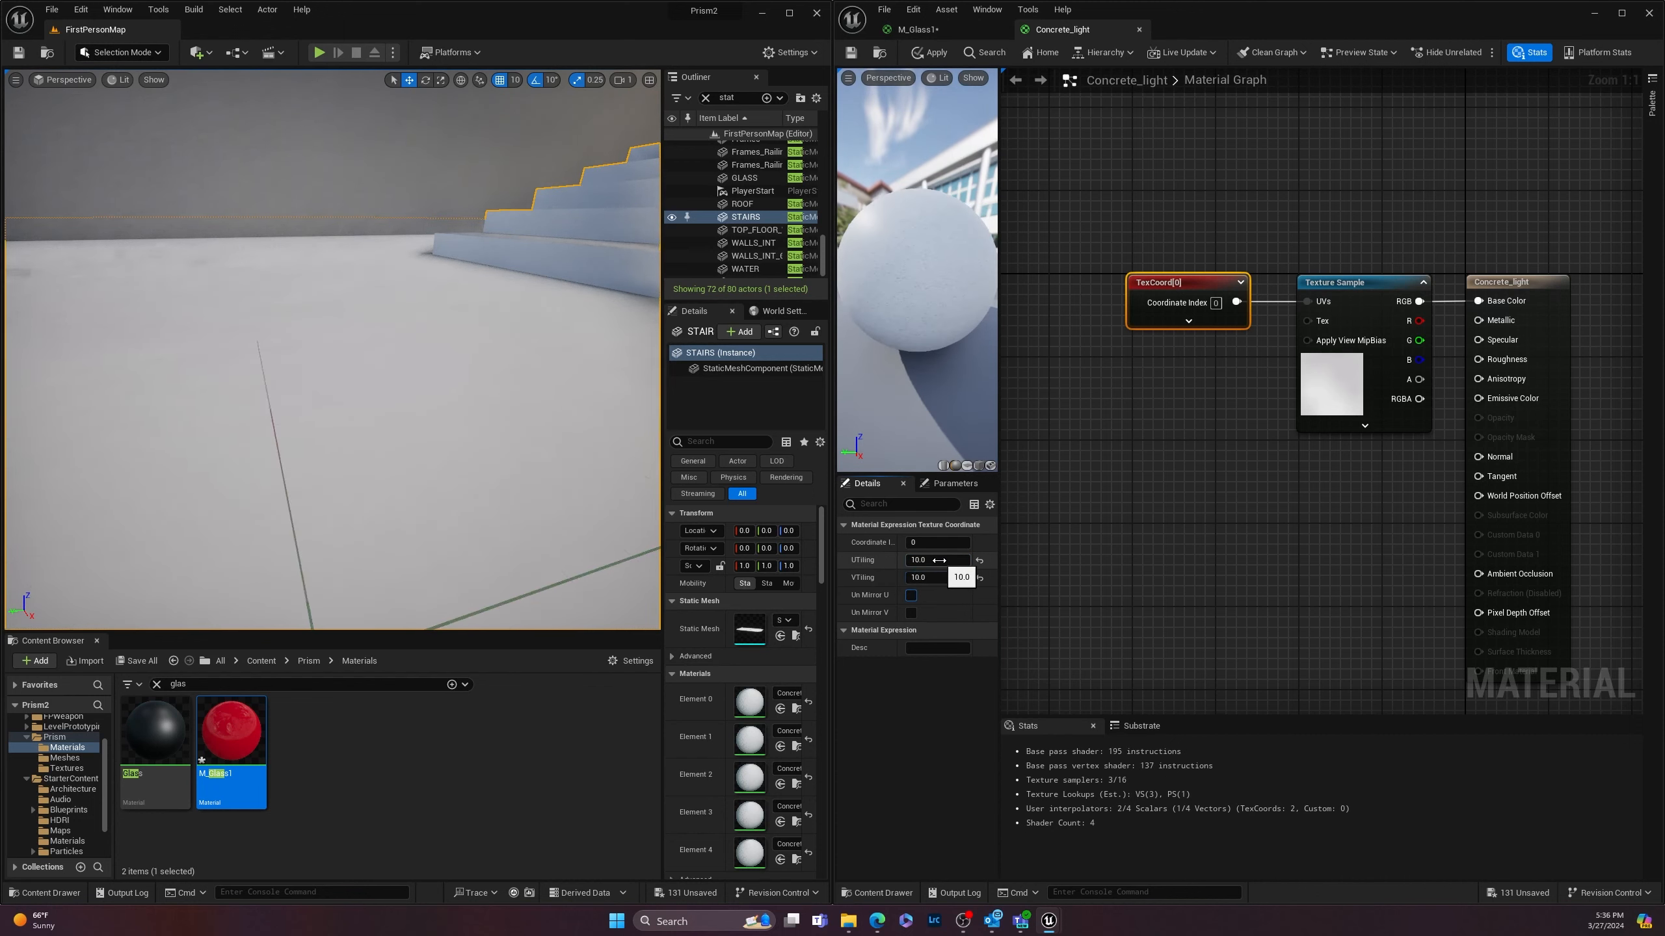
left_click(1622, 12)
left_click_drag(247, 260, 197, 264)
left_click_drag(146, 245, 146, 245)
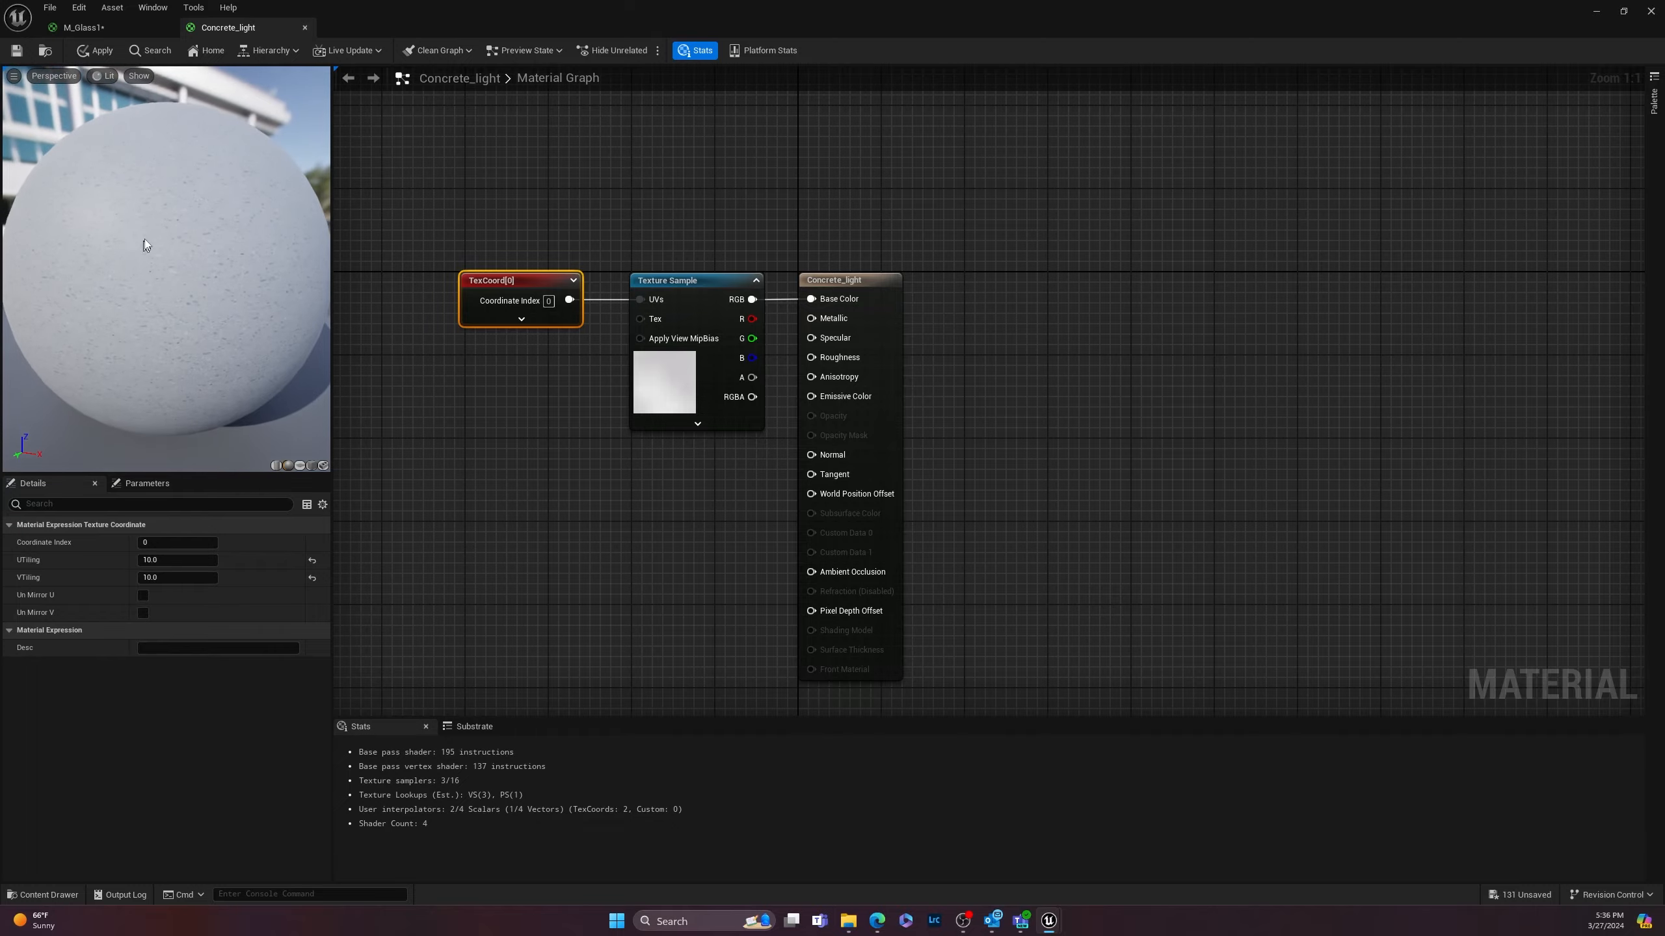
left_click_drag(419, 26, 1661, 321)
left_click(931, 560)
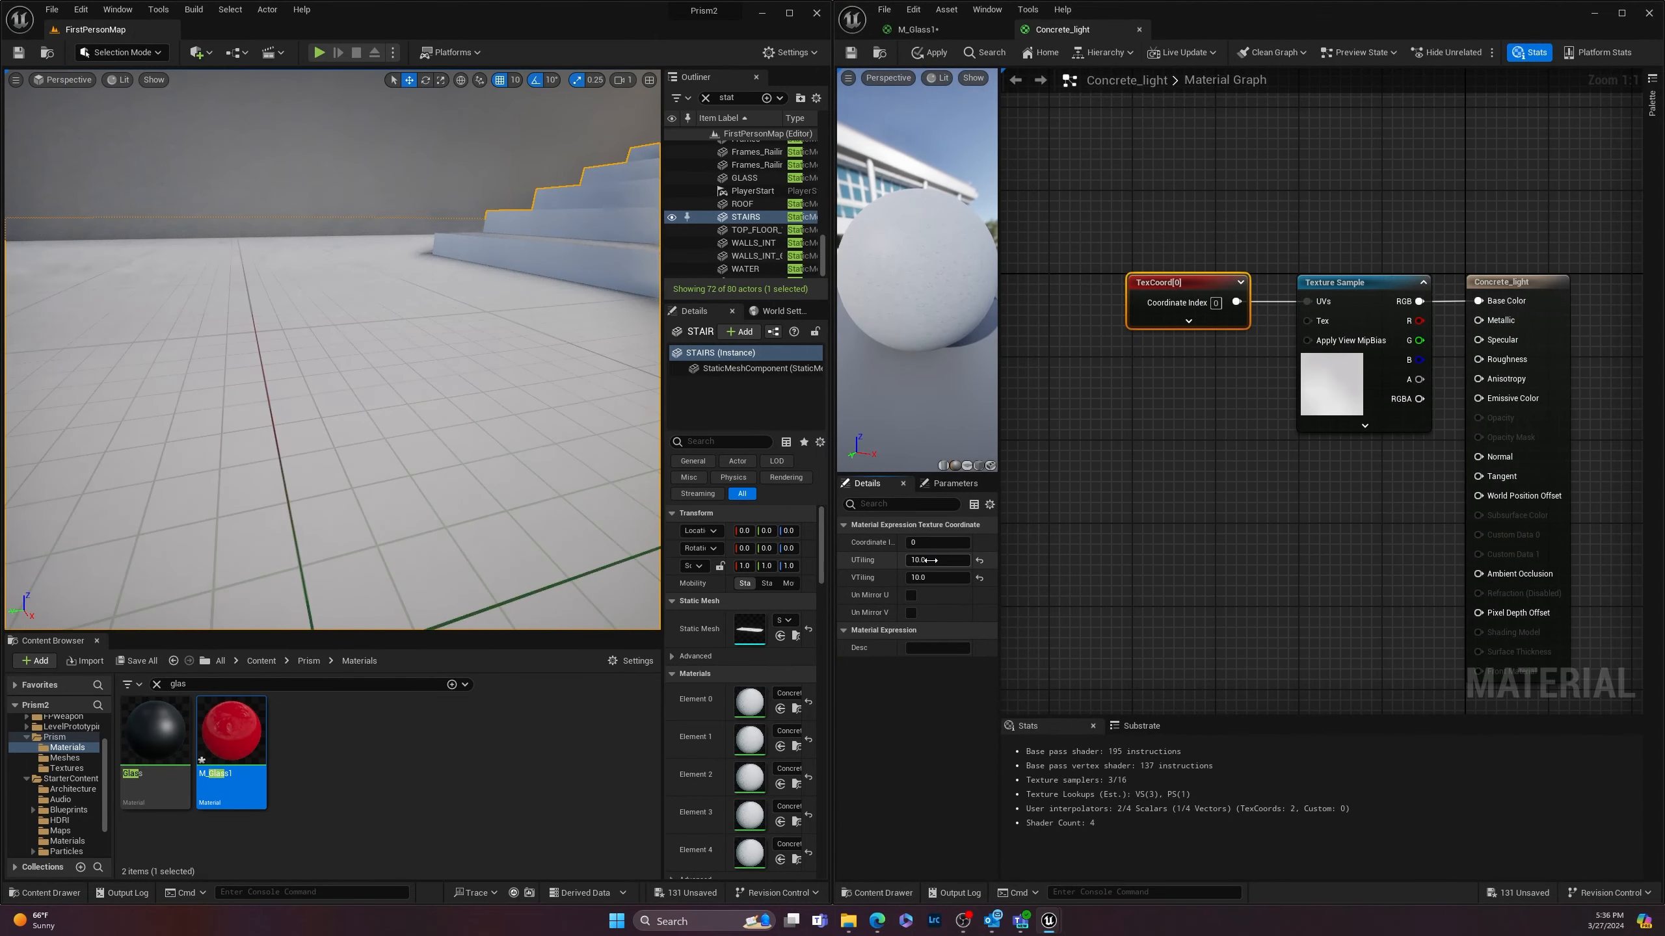
left_click(922, 56)
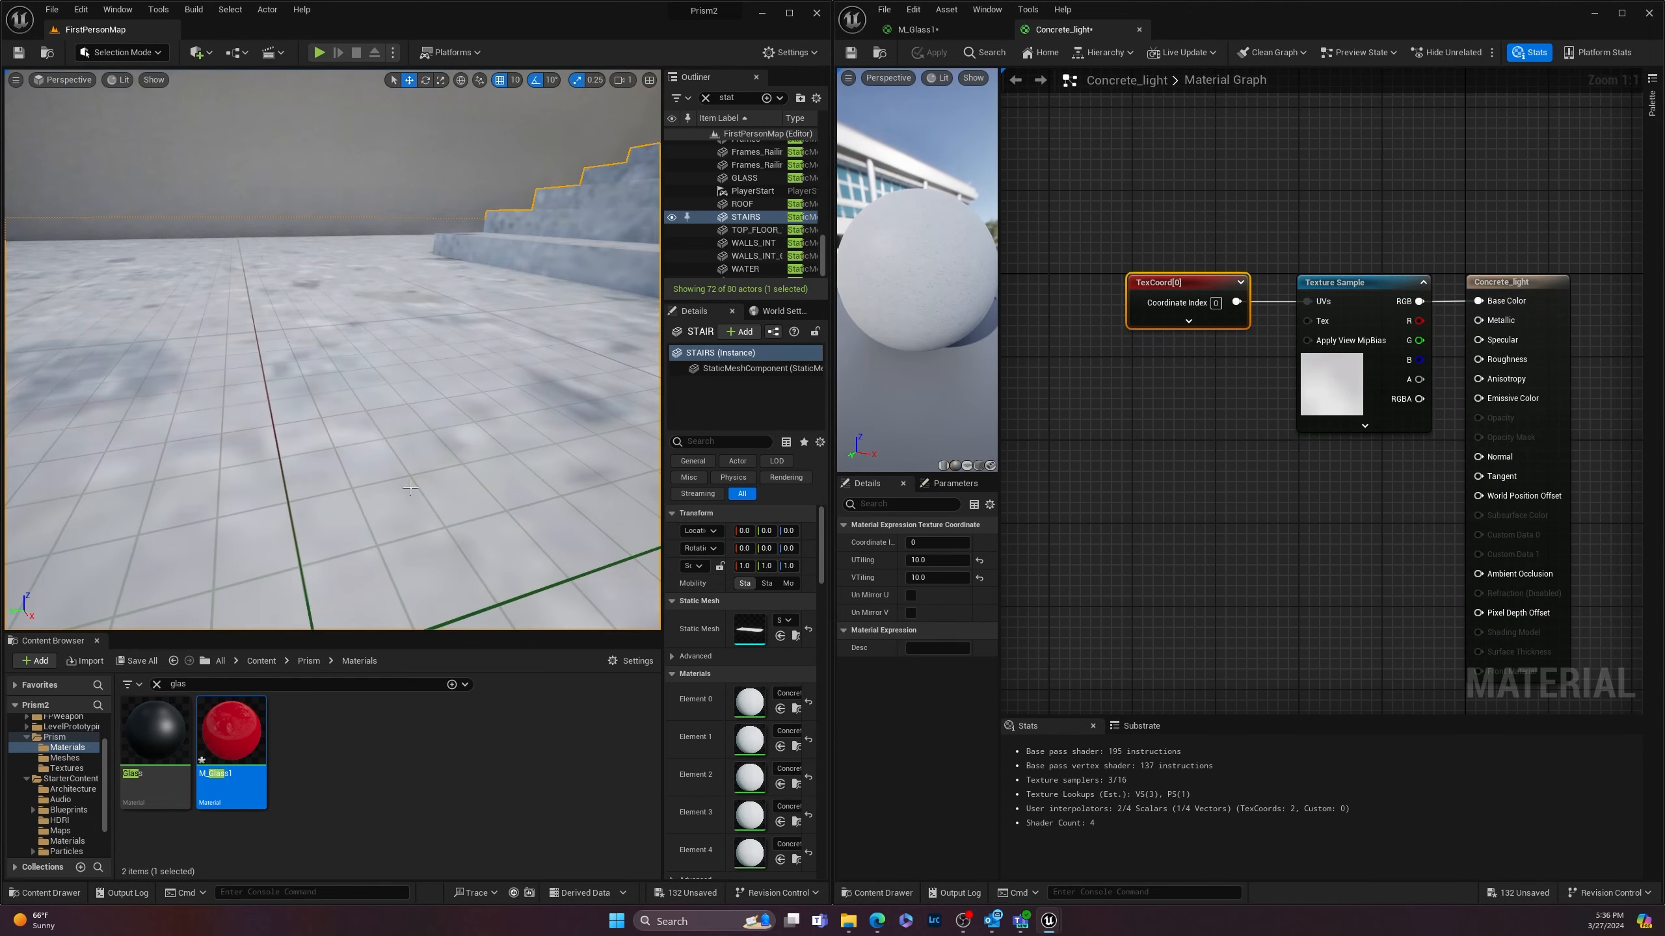
Step: Set the TexCoord node's UTiling and VTiling to 150 and apply the change to the stairs' concrete material
right_click_drag(420, 416, 359, 383)
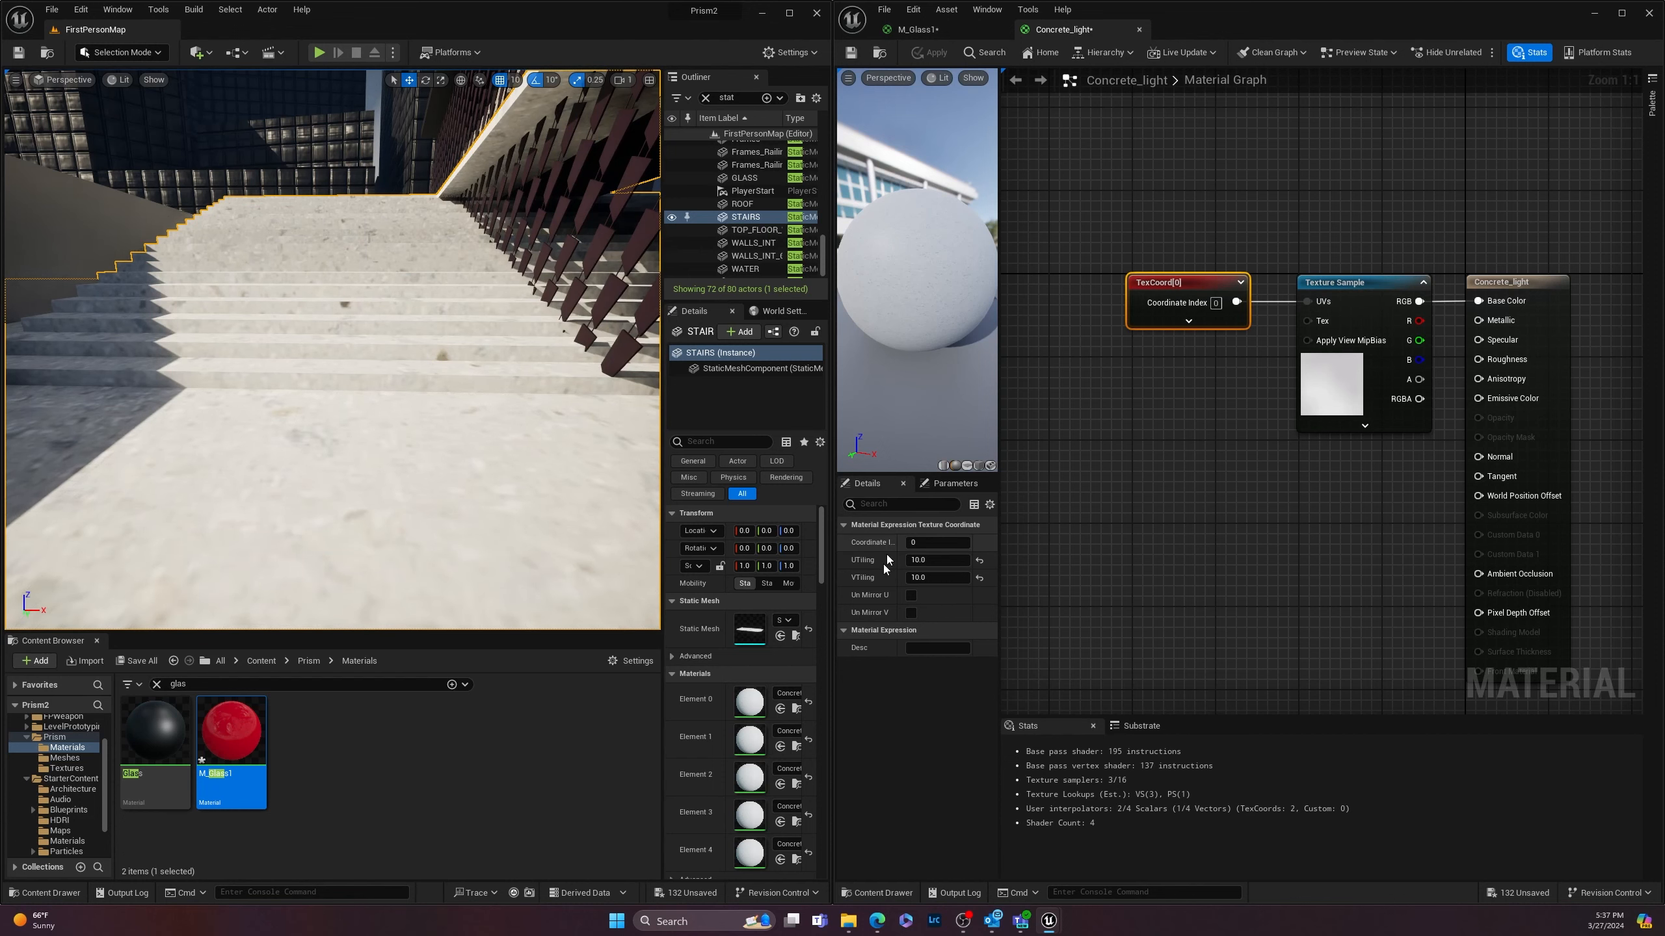
type("150")
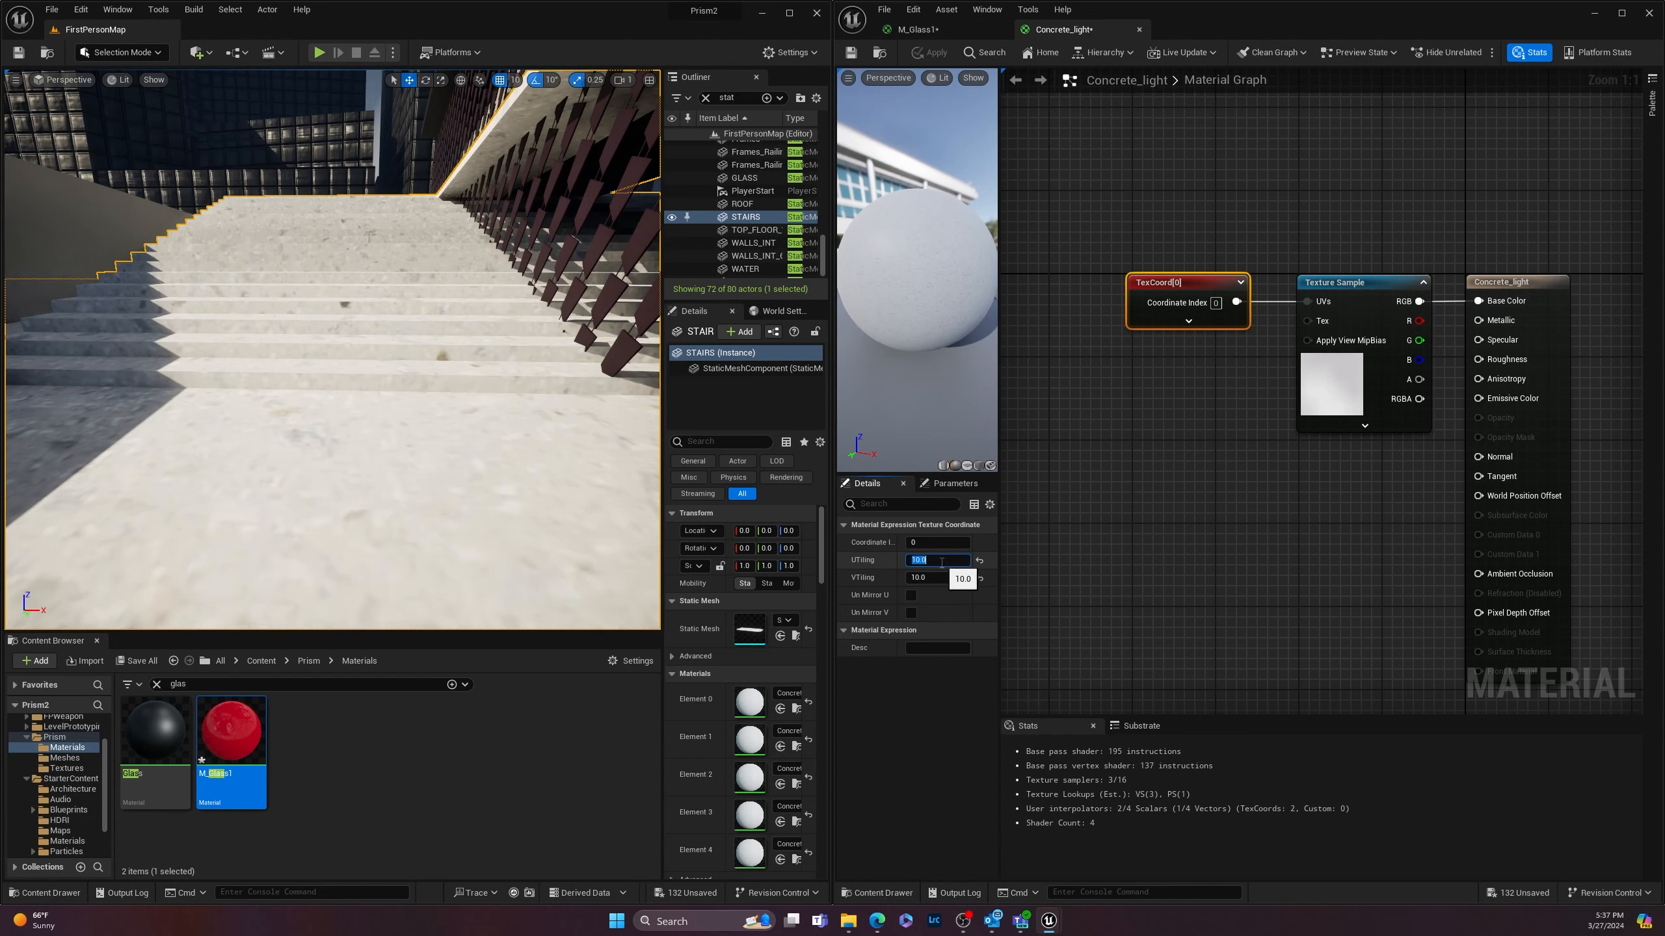
key("Tab")
type("150")
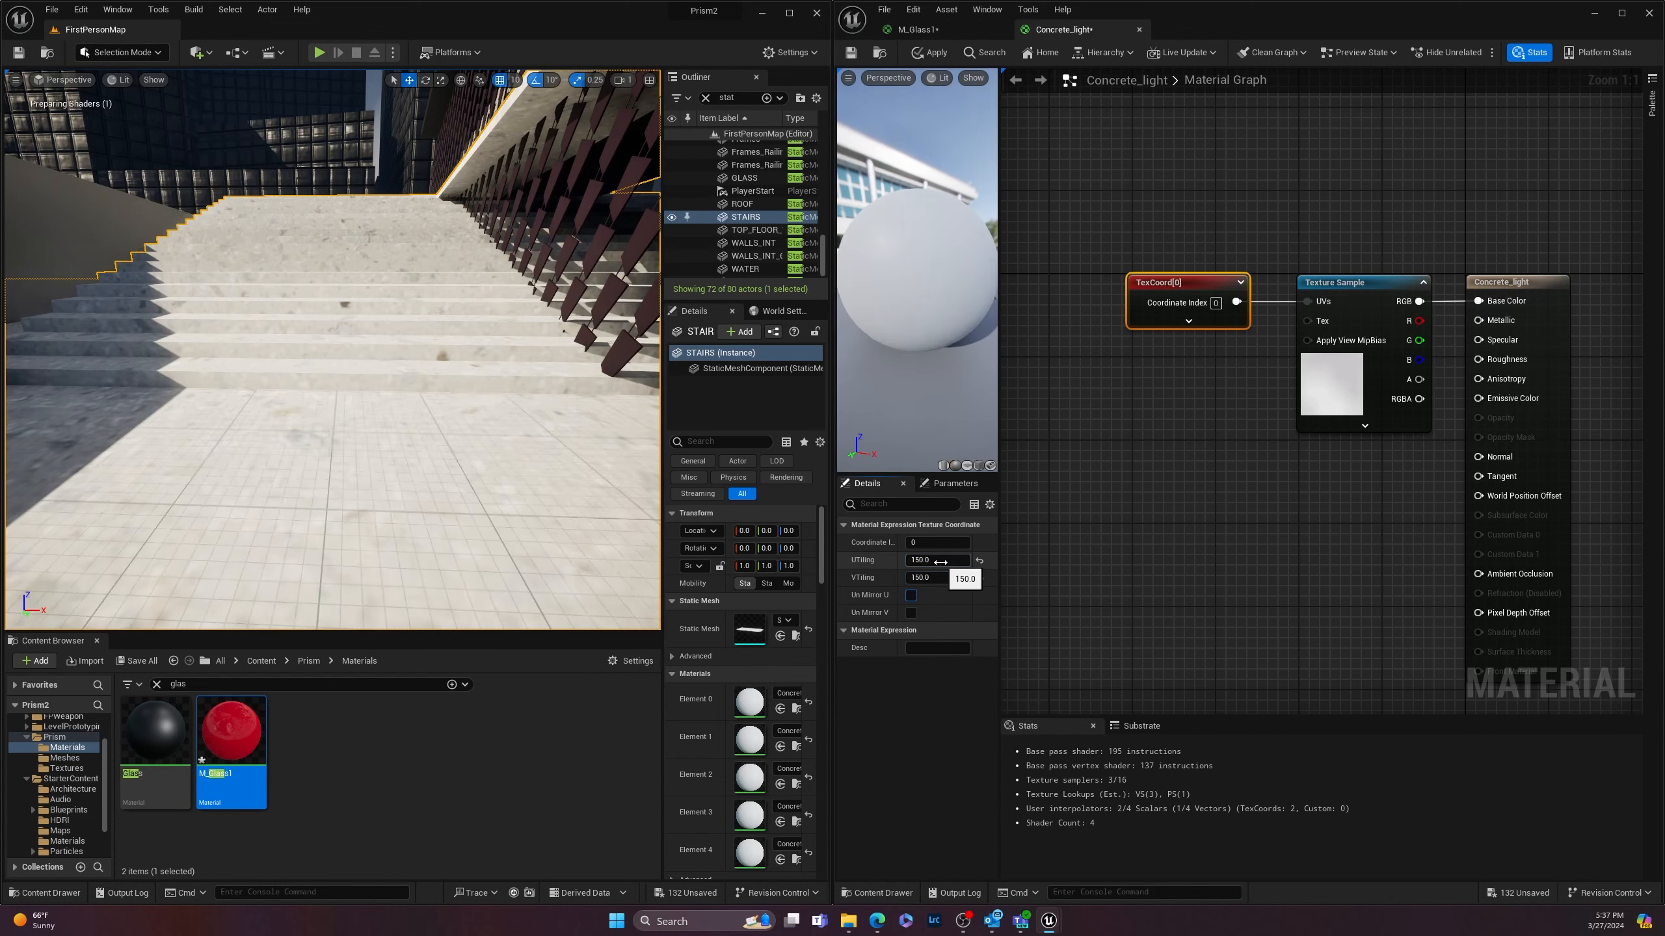
key("Return")
left_click(920, 52)
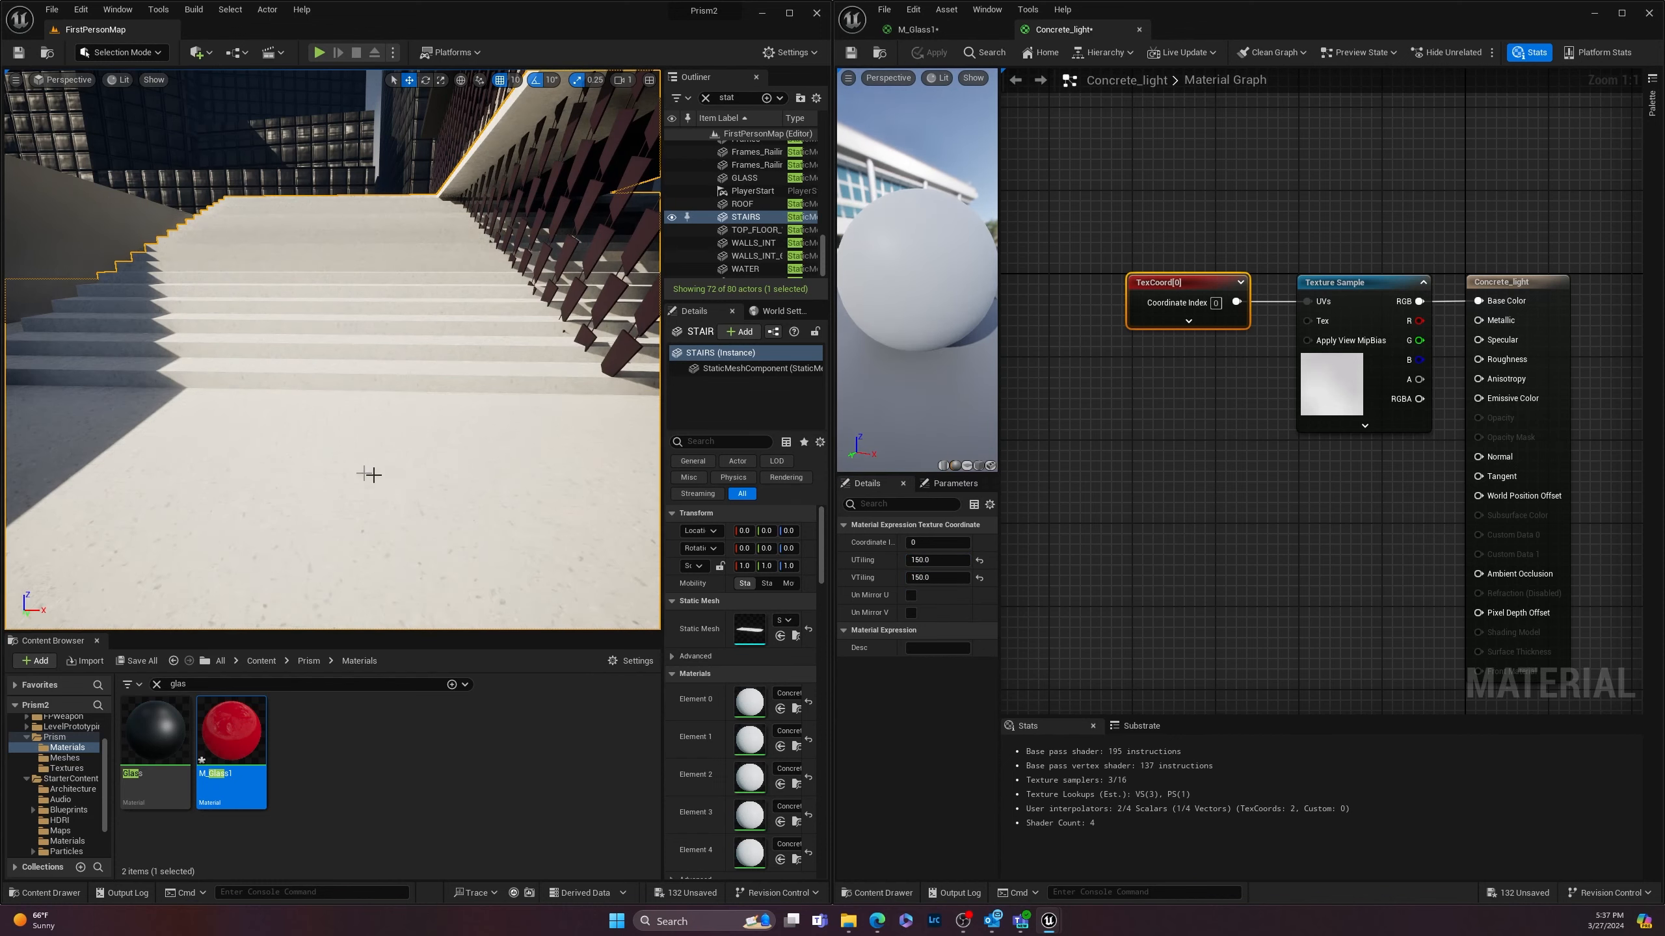
Step: Check the paving beside the outer wall, then set the TexCoord node's UTiling and VTiling to 200 and apply it
right_click_drag(365, 511, 366, 512)
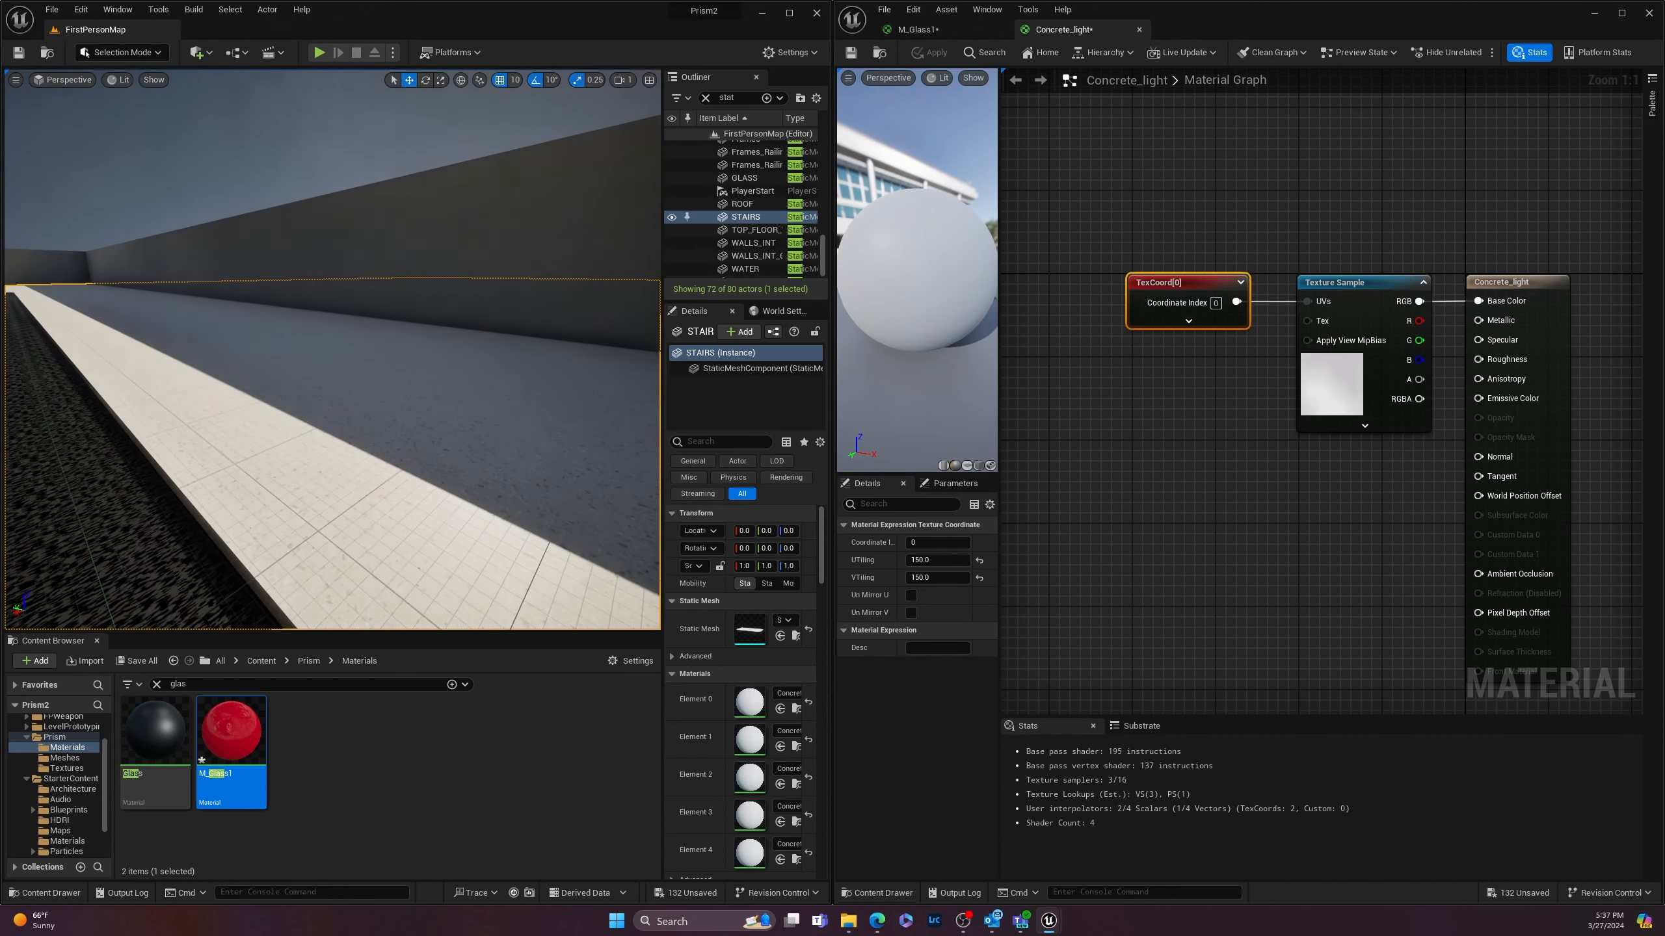
left_click(953, 558)
type("200")
key("Tab")
type("200")
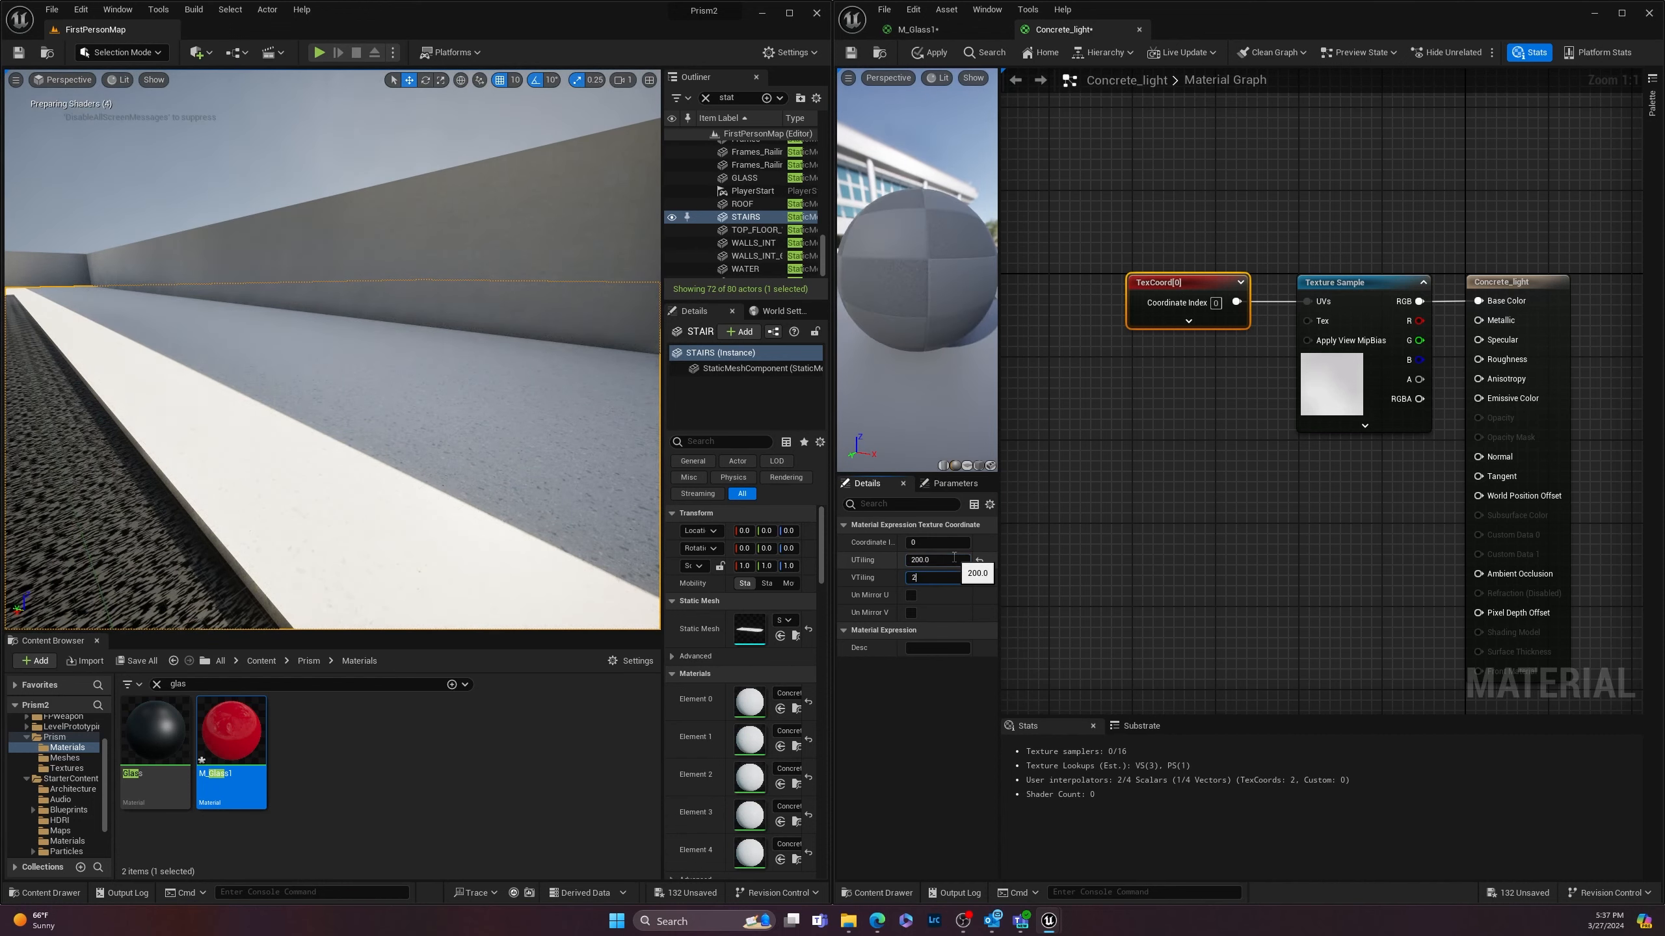
key("Tab")
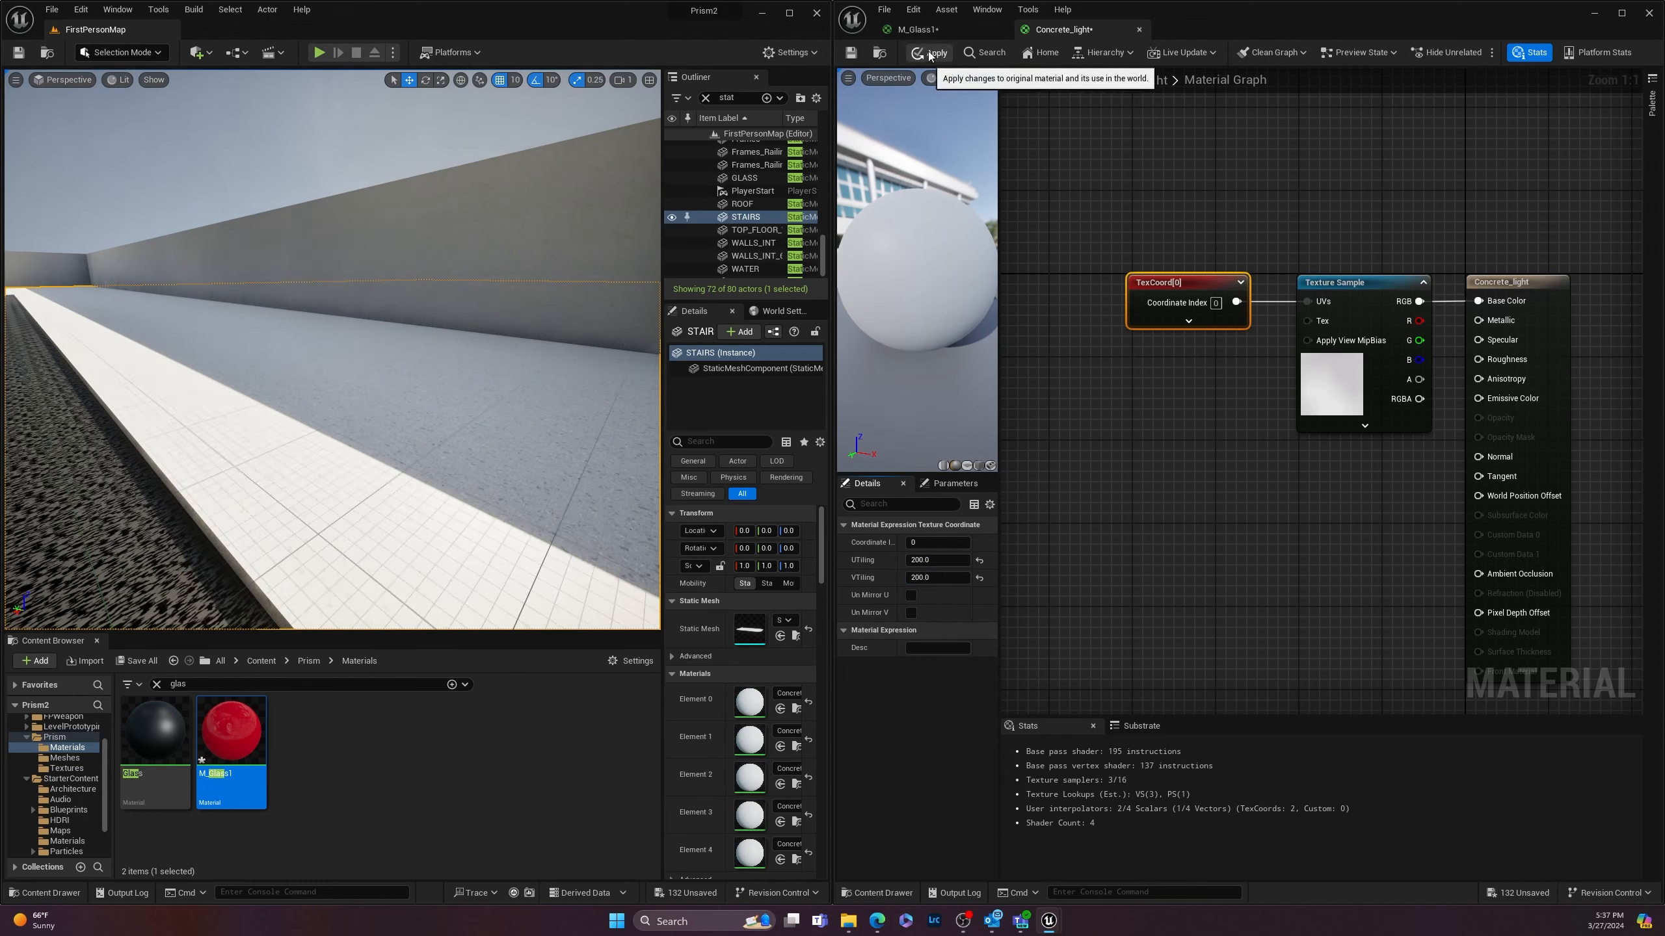
left_click(929, 52)
Step: Select the BRICKWALL mesh in the level and open its Concrete_blocks_003 material for editing
right_click_drag(360, 436, 360, 436)
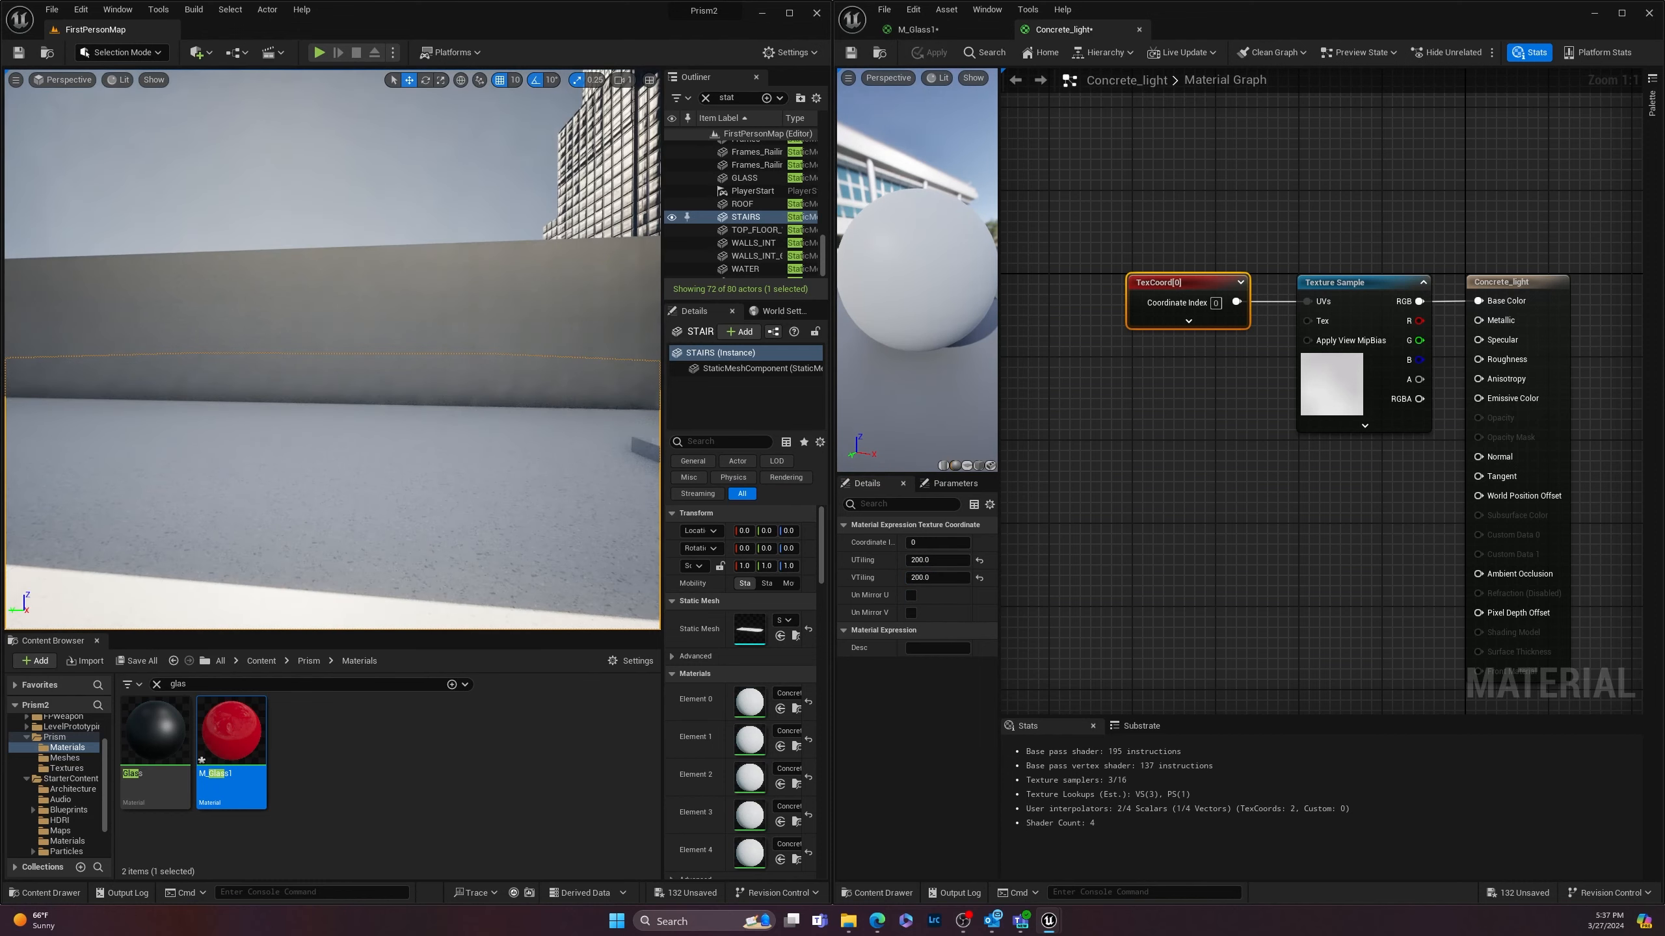
left_click(454, 346)
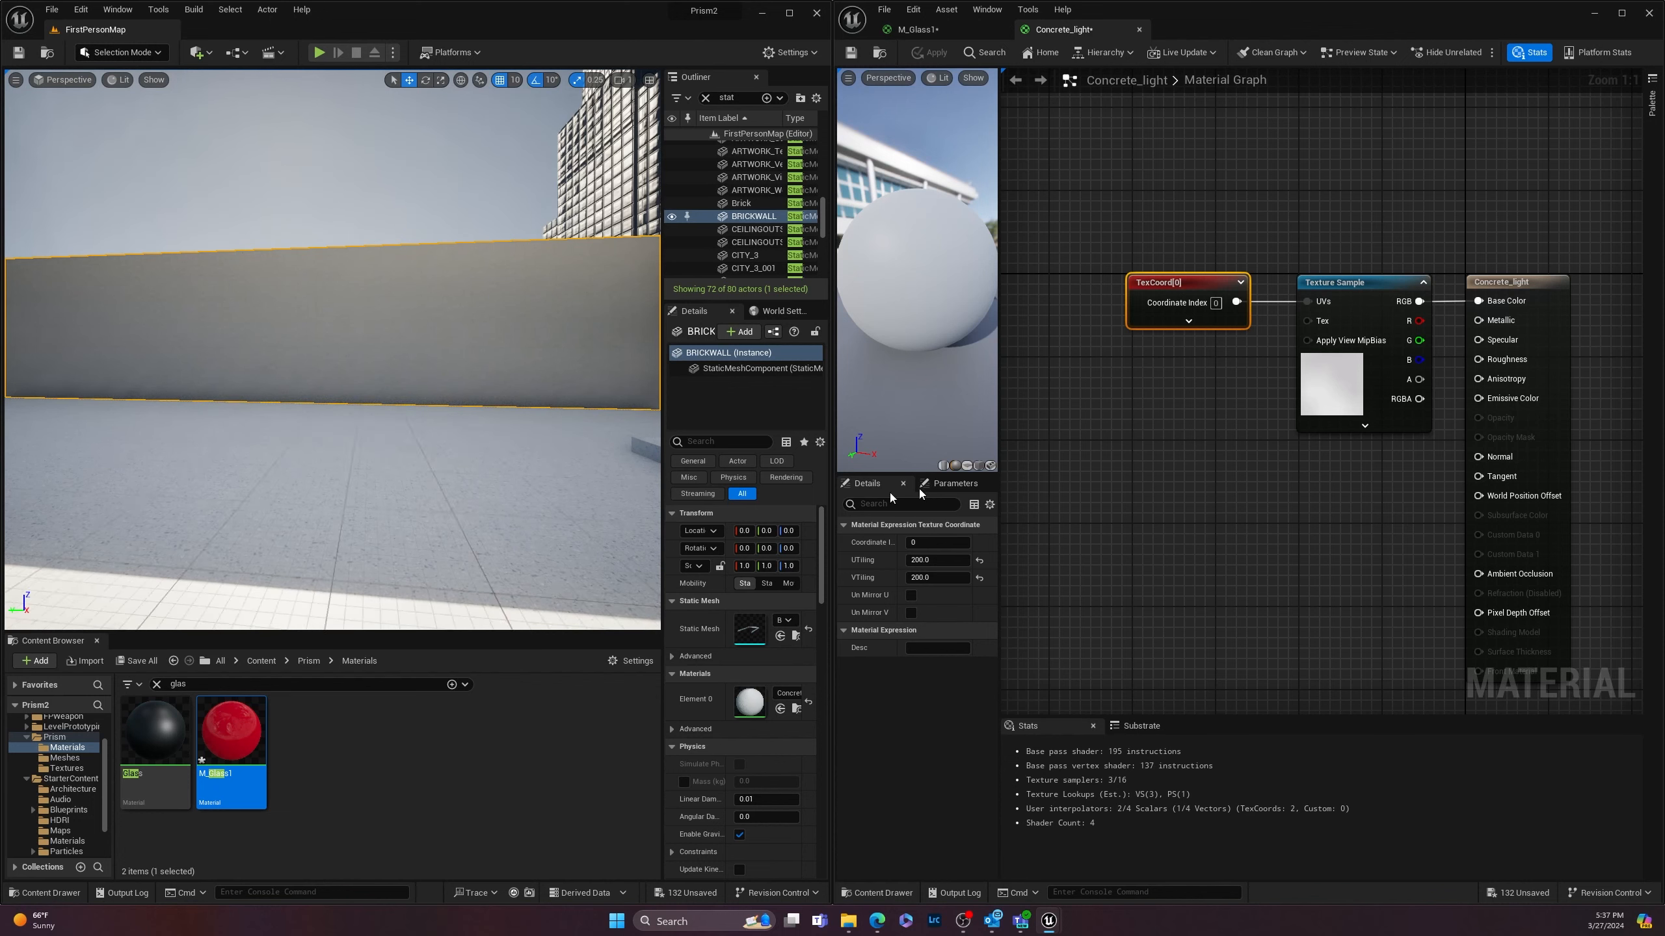
double_click(749, 701)
Step: Move the normal map Texture Sample below the base color one so the two nodes no longer overlap
right_click_drag(1137, 554, 1167, 648)
left_click(1189, 461)
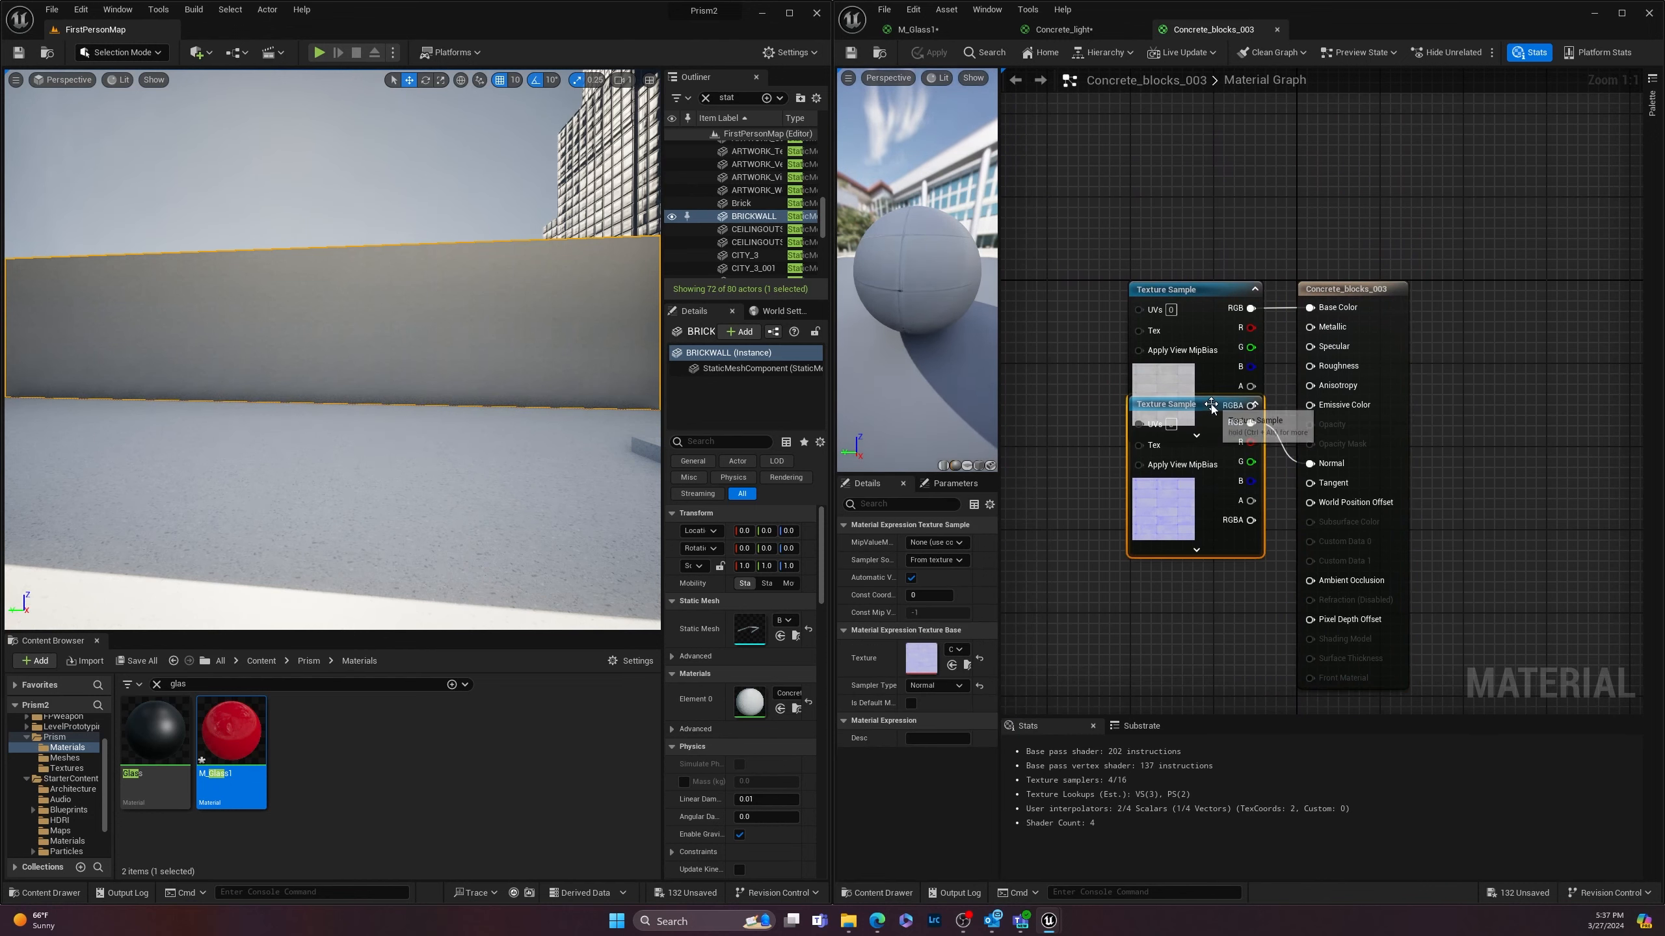
left_click_drag(1189, 461, 1202, 544)
left_click(1107, 510)
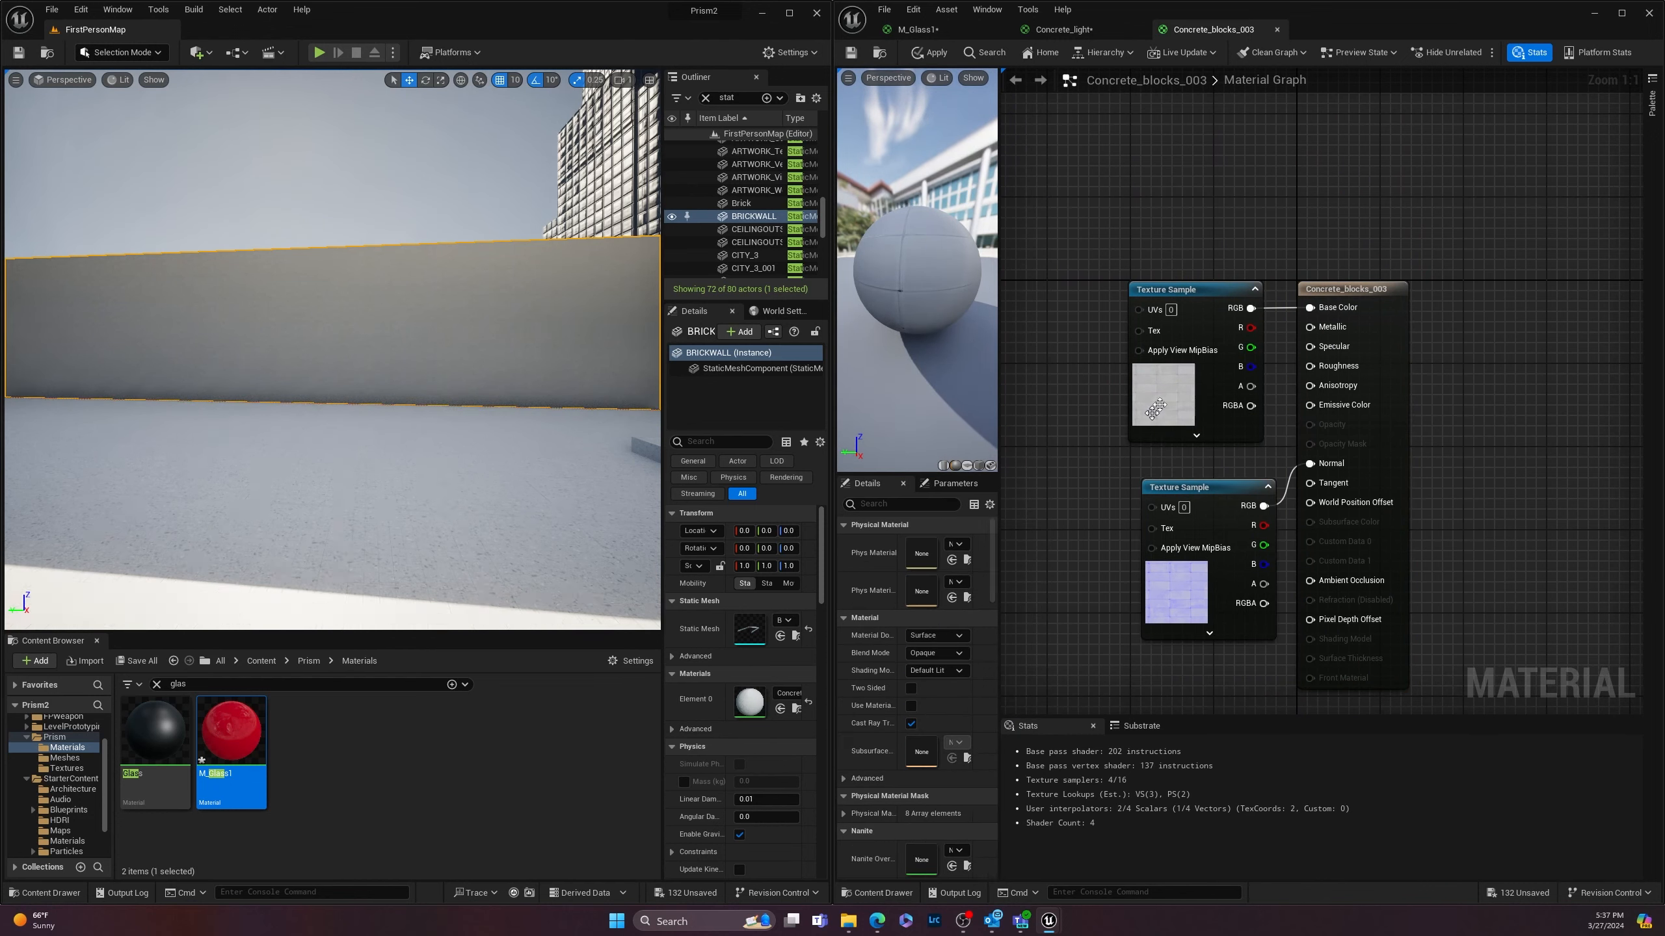
left_click(1190, 289)
left_click(1066, 572)
right_click_drag(1103, 527, 1159, 489)
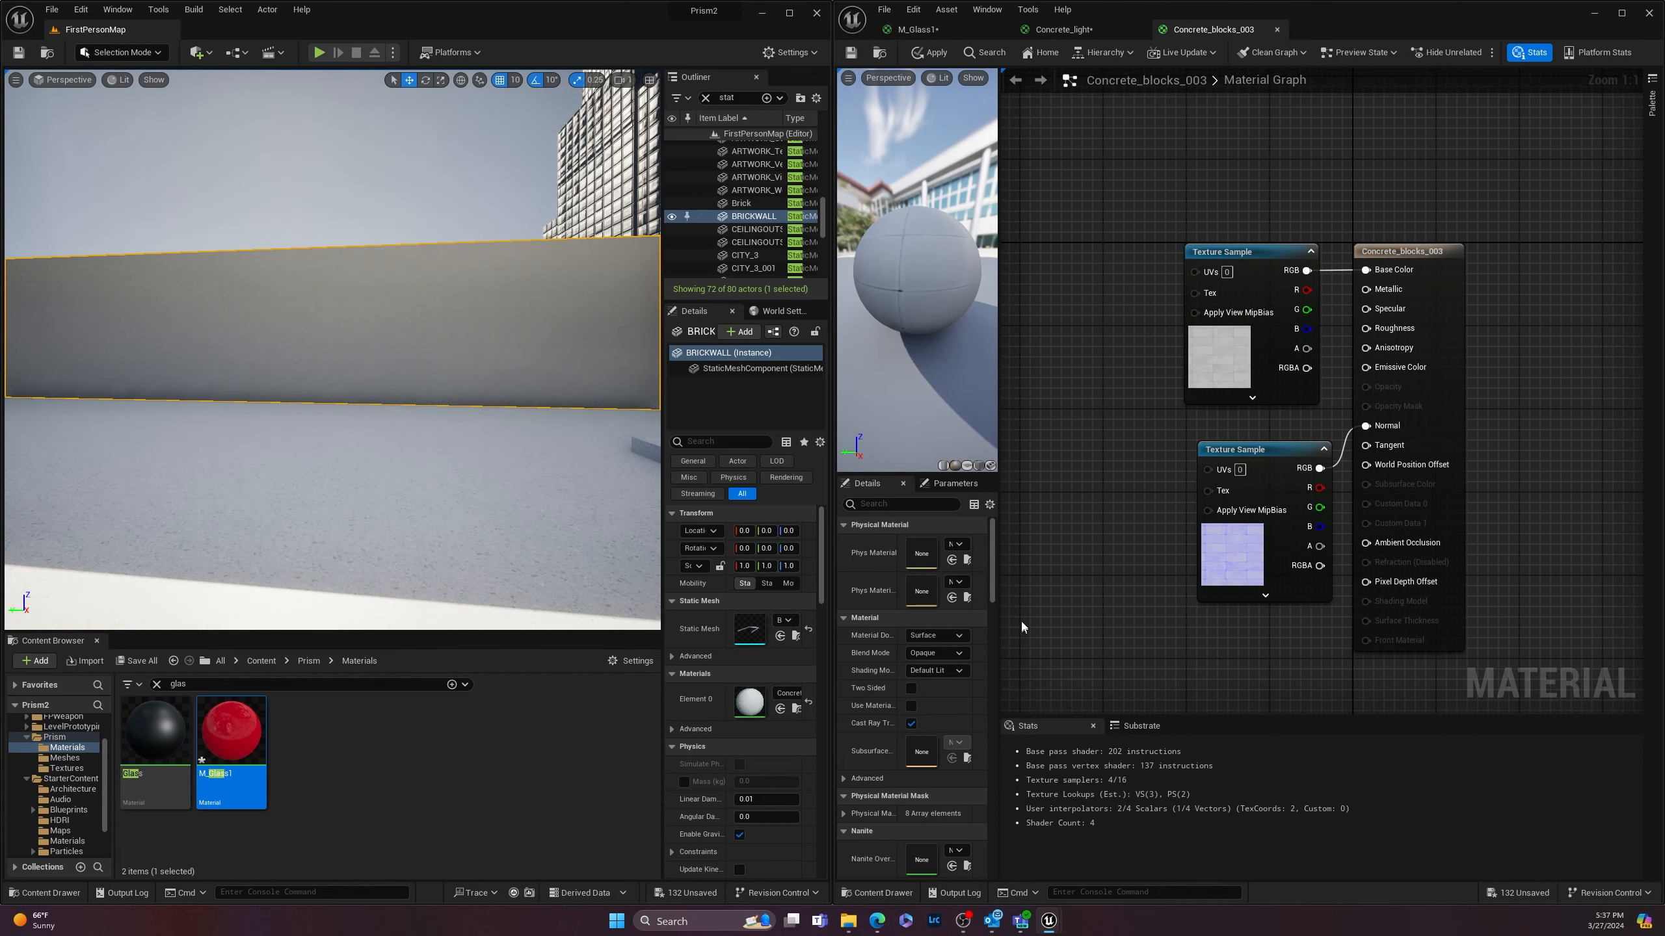
Step: Delete both Texture Sample nodes from the Concrete_blocks_003 material graph
left_click(1222, 253)
key("Delete")
left_click(1249, 449)
key("Delete")
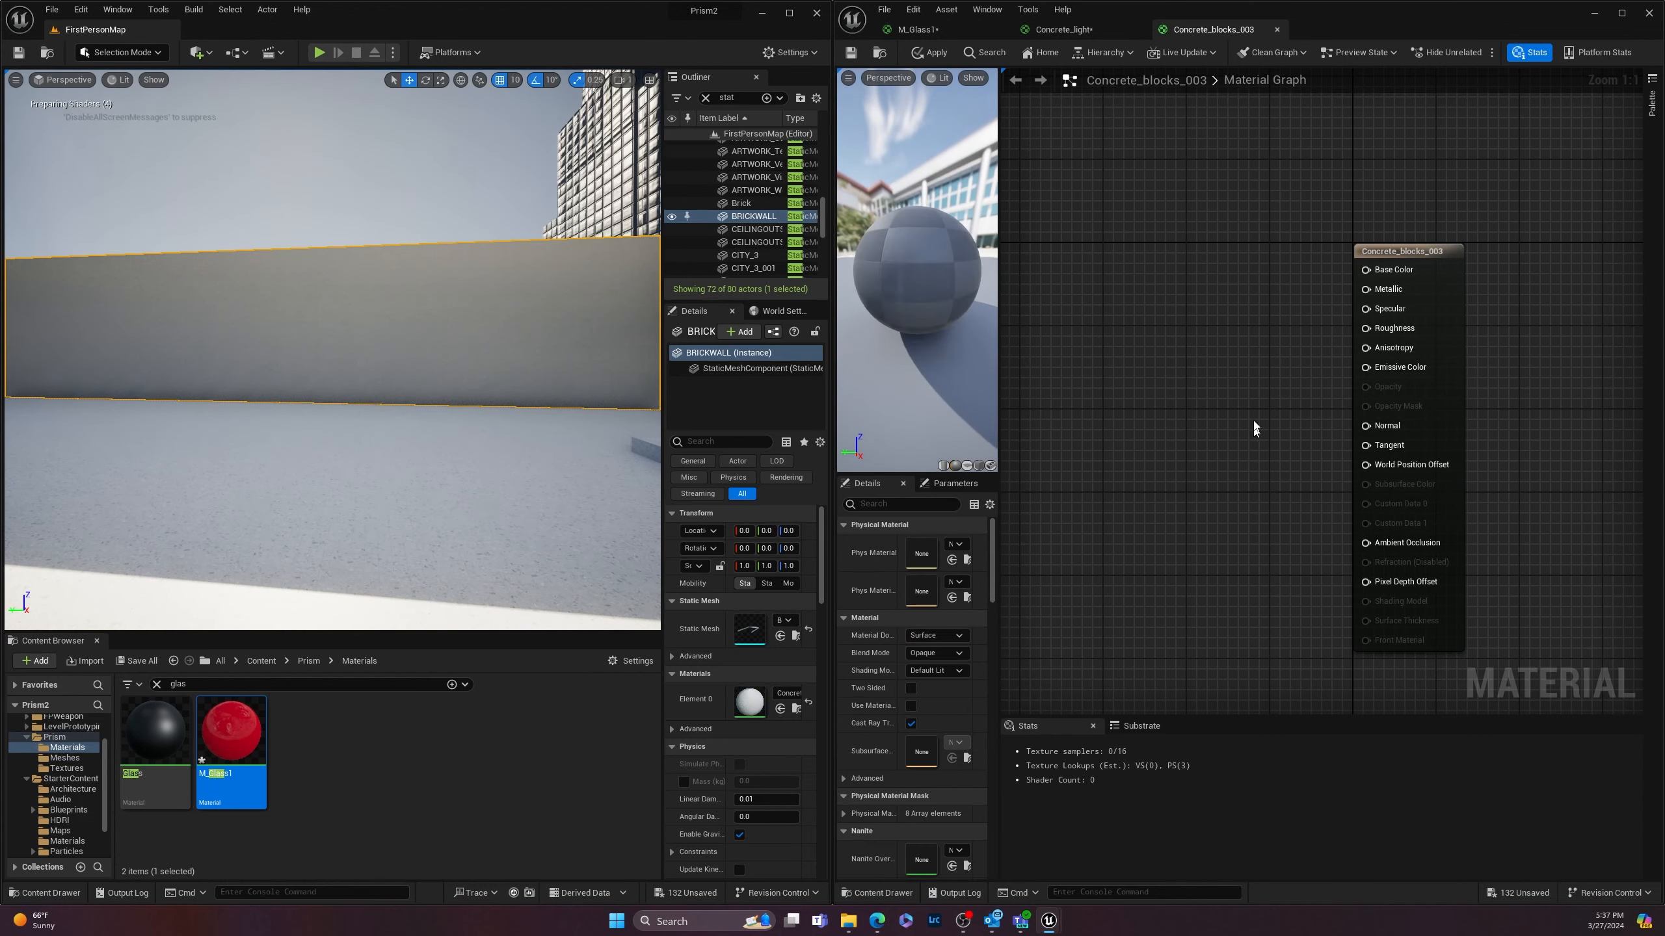
Step: Add a TextureSample node wired to the Base Color input of Concrete_blocks_003
left_click_drag(1366, 270, 1173, 249)
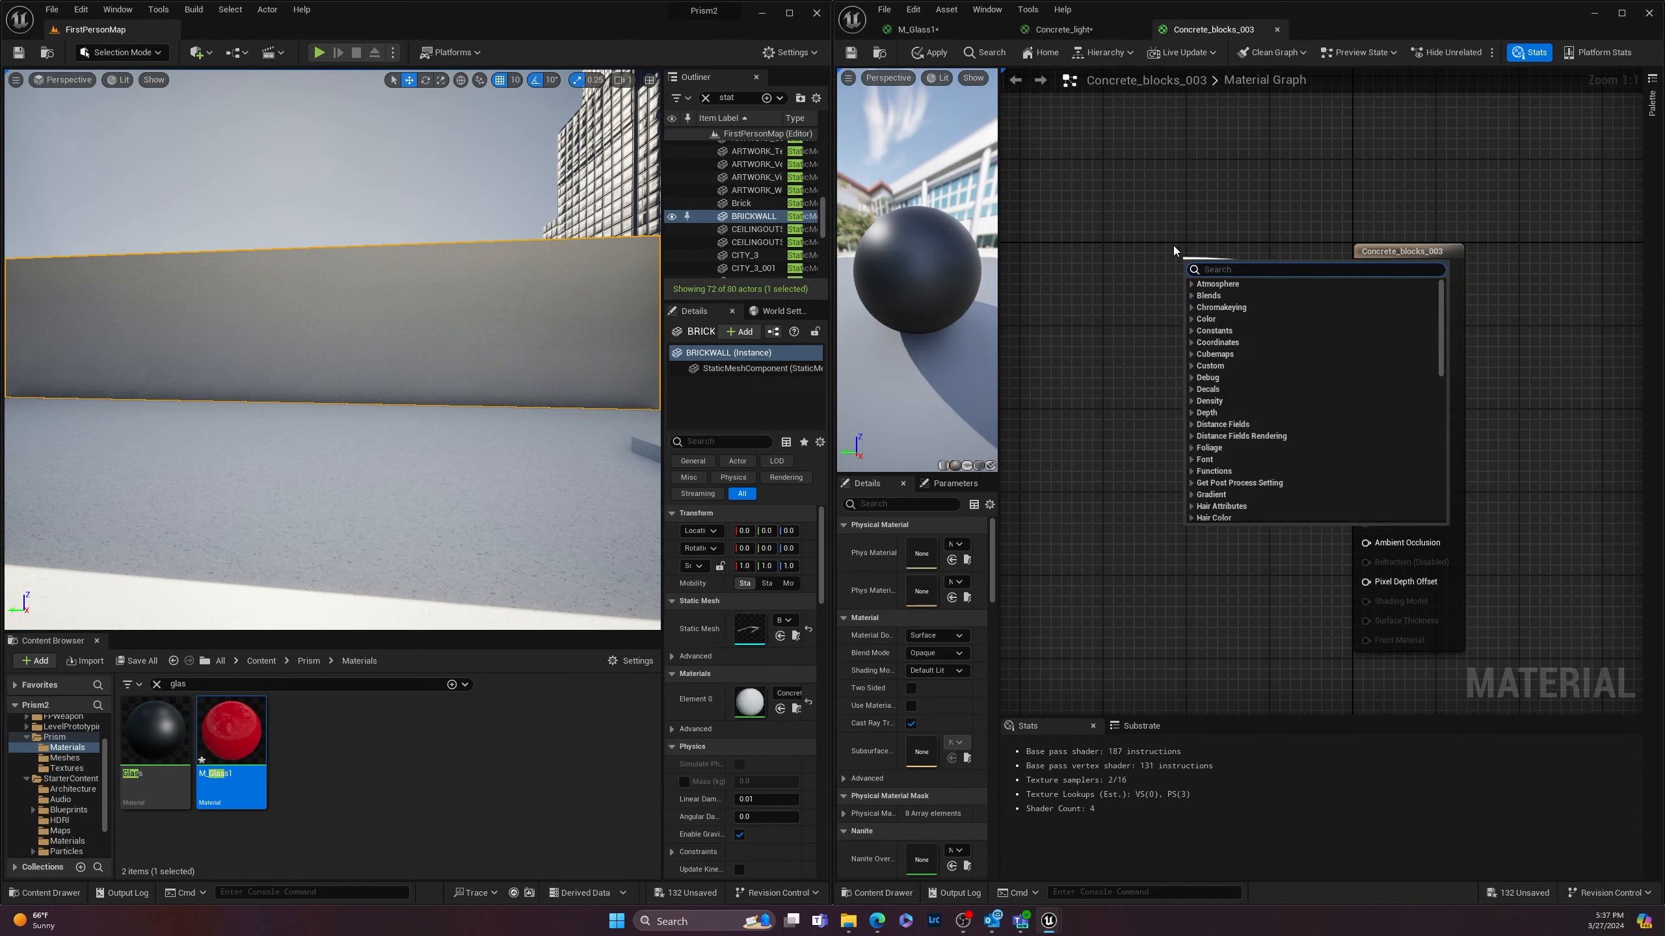
type("textures")
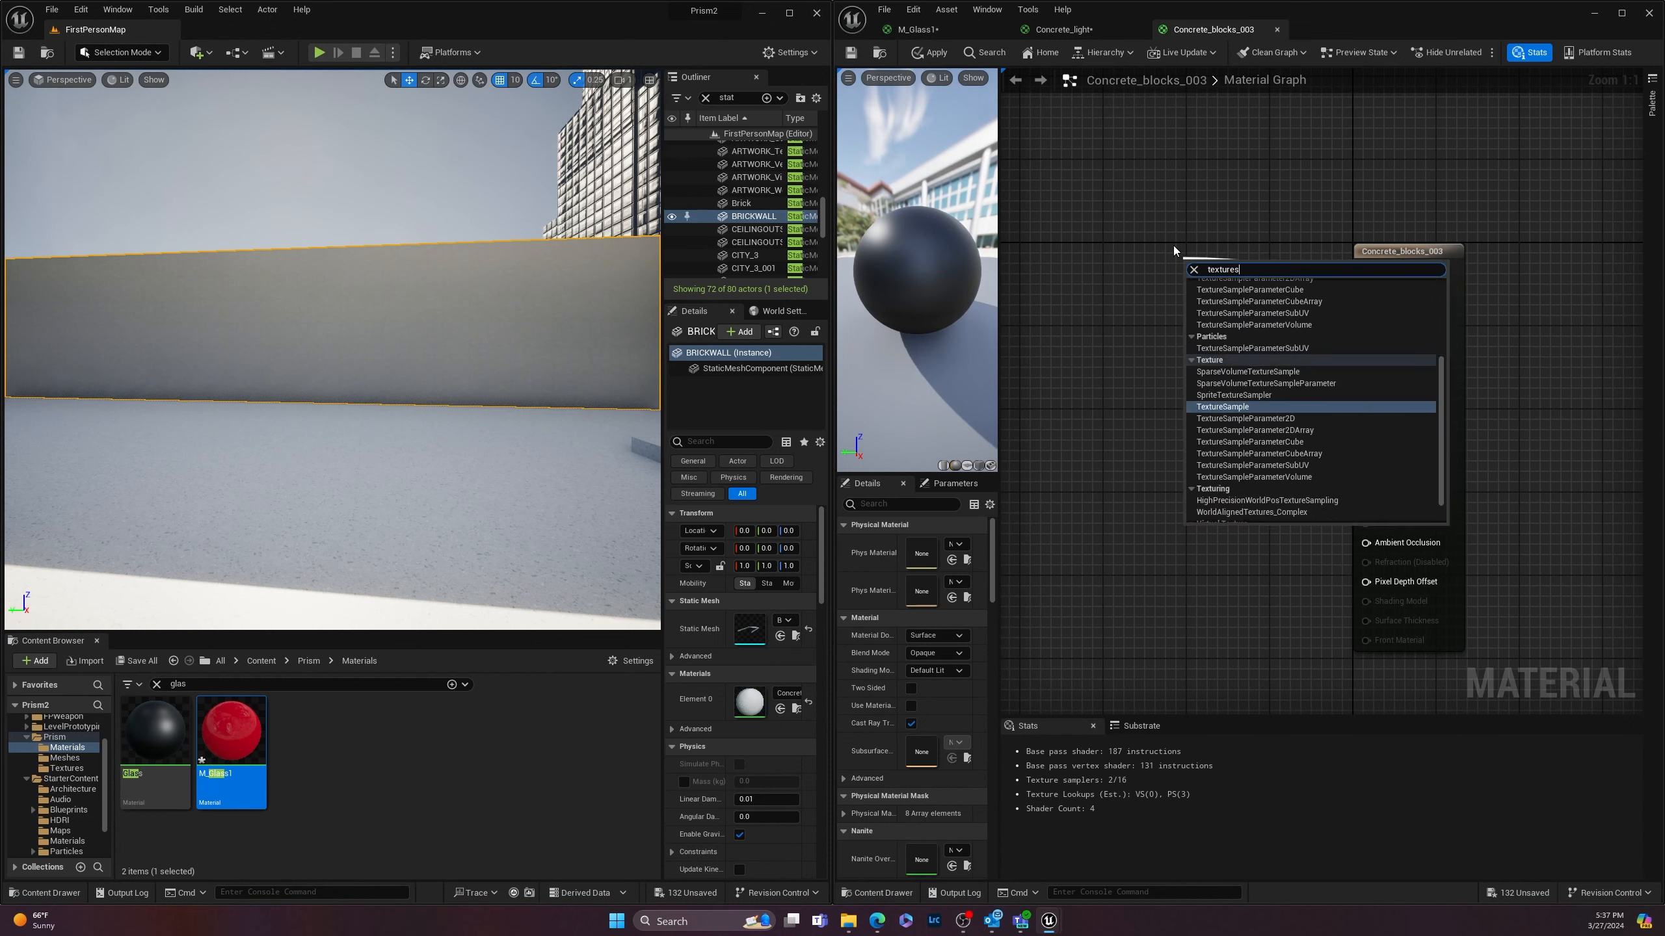
key("Return")
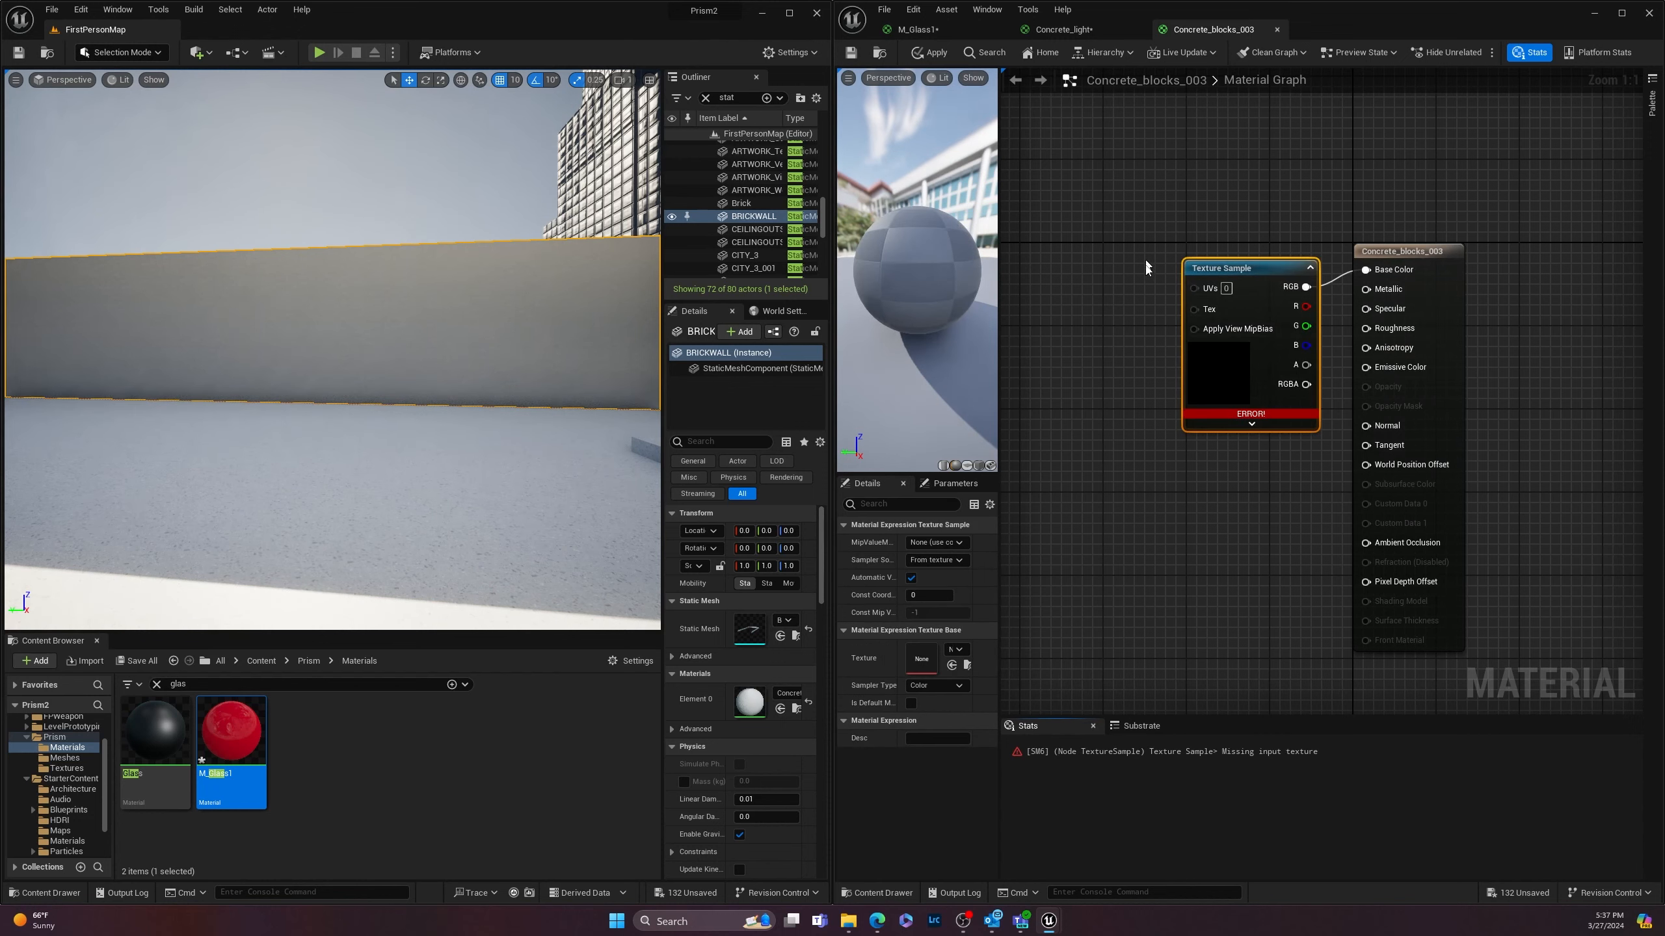
Step: Assign the Concrete_blocks_675_DB texture to the base color Texture Sample and apply the material to the brick wall
left_click(963, 649)
type("bric")
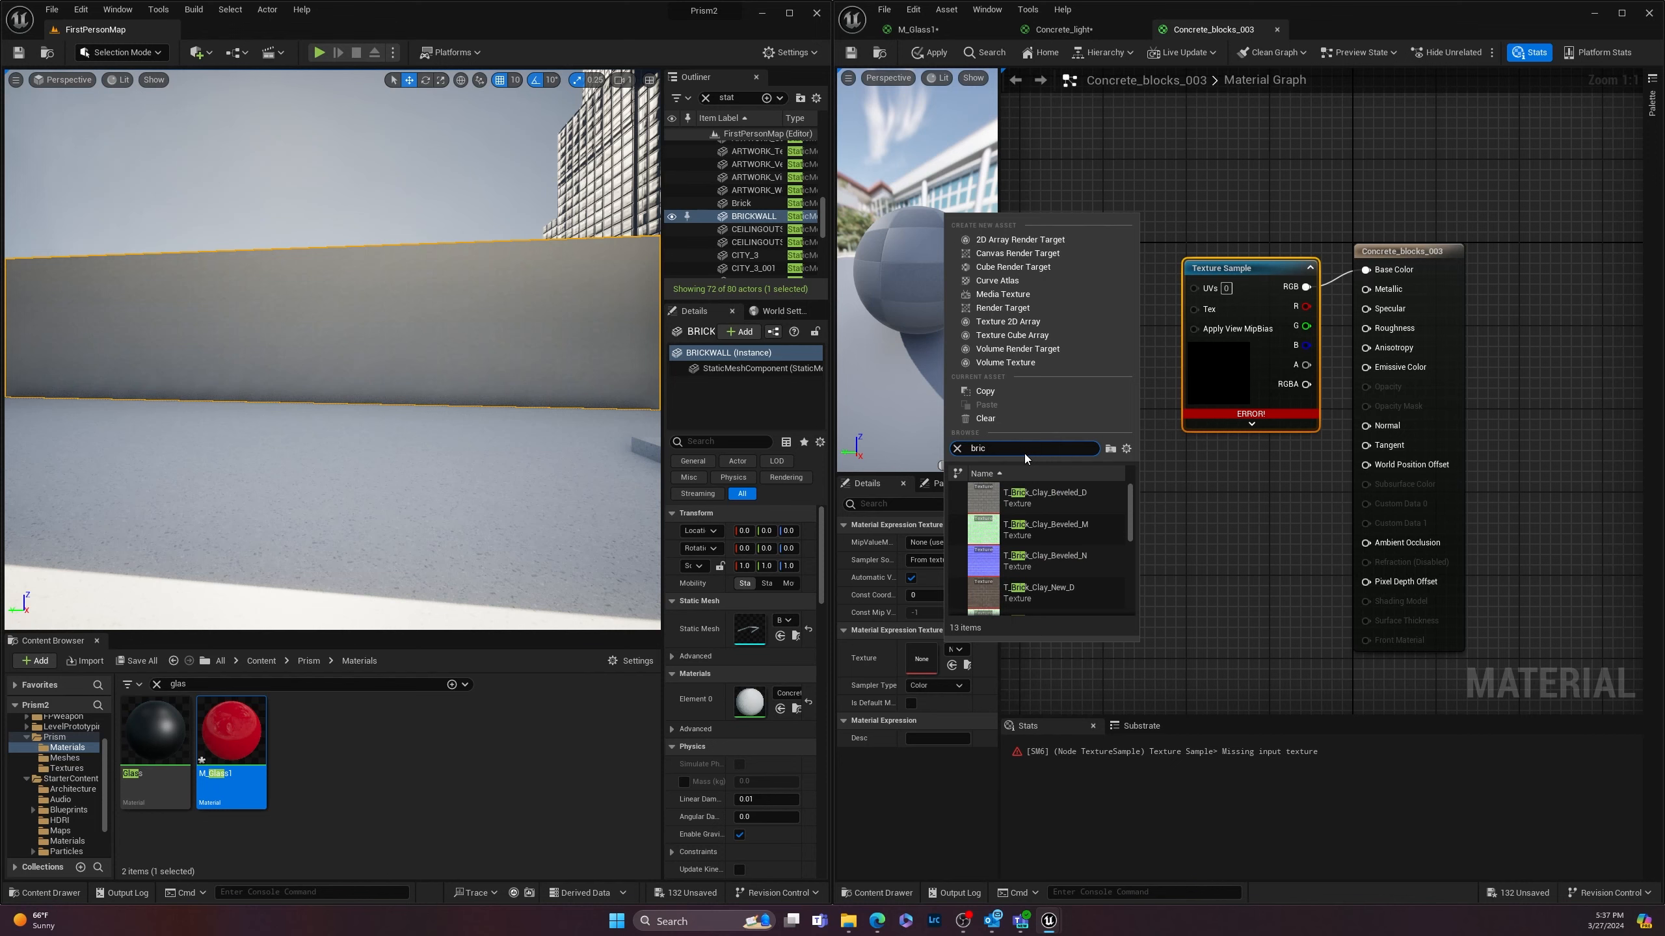
key("BackSpace")
key("BackSpace")
key("BackSpace")
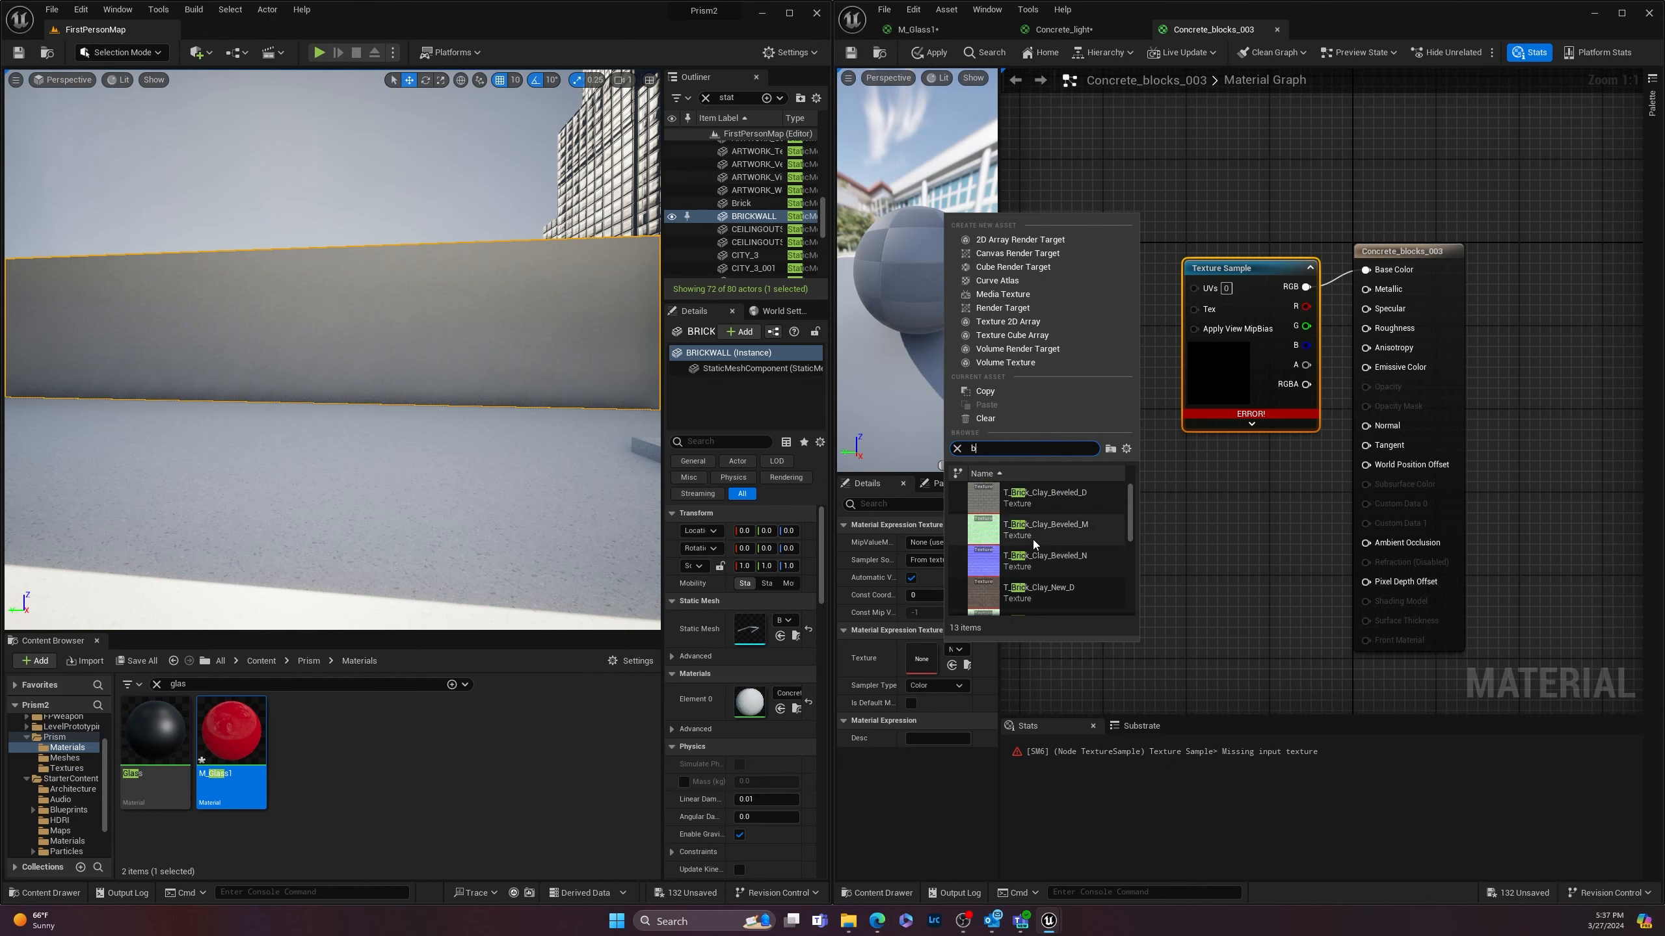
key("BackSpace")
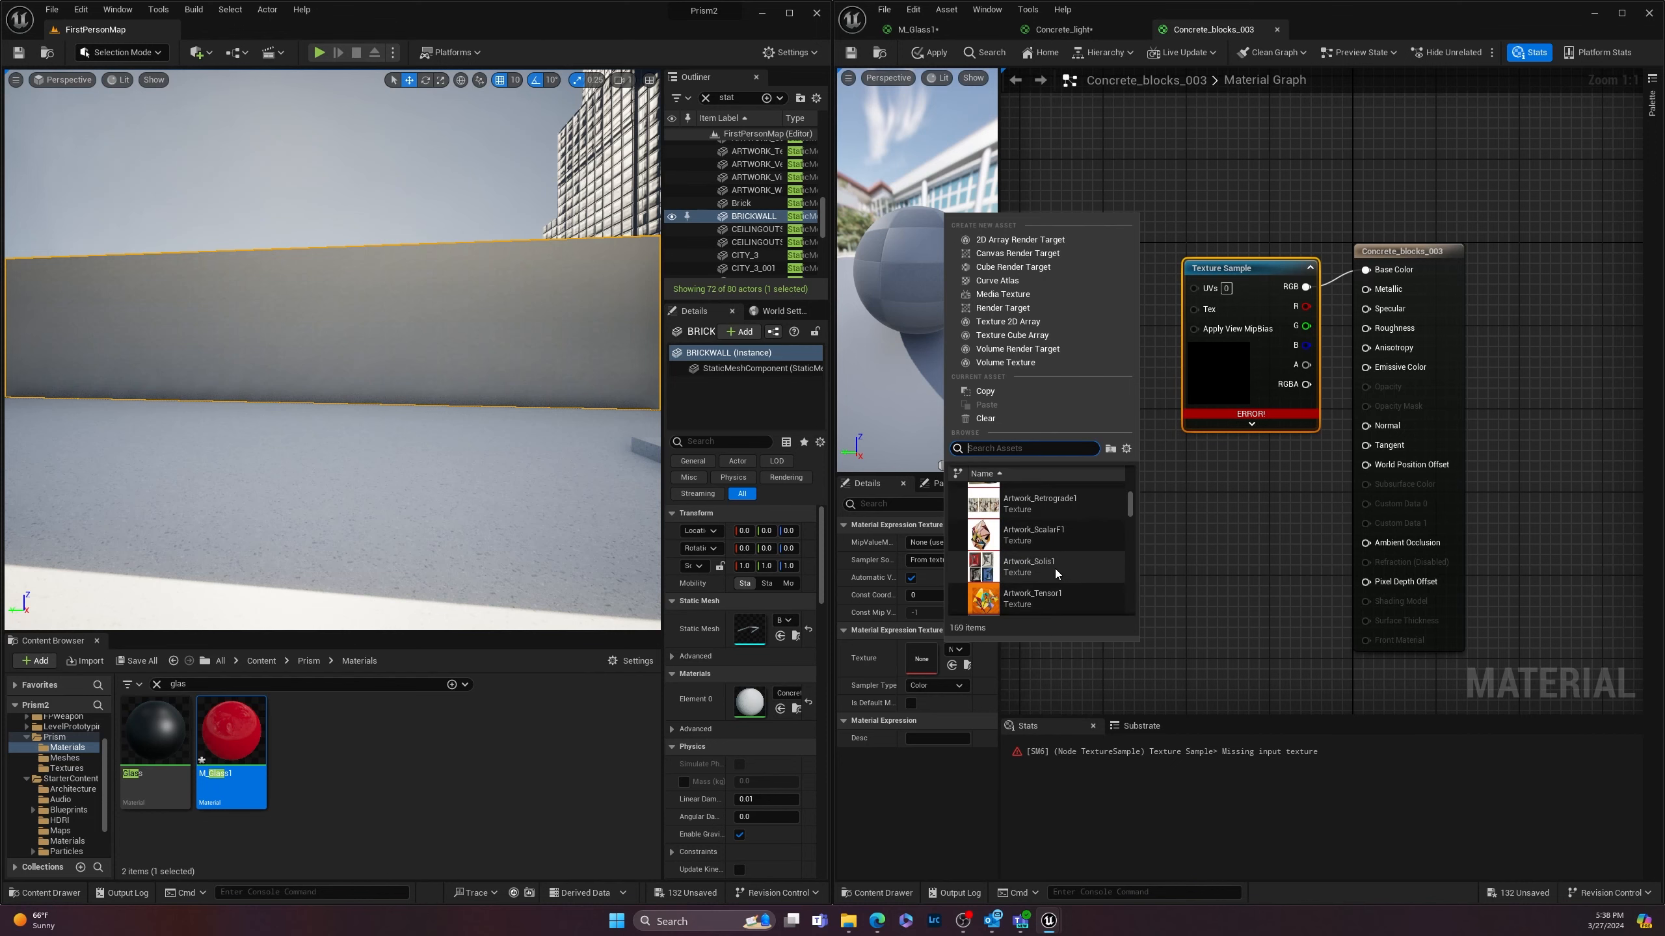
scroll(1049, 564, "down", 10)
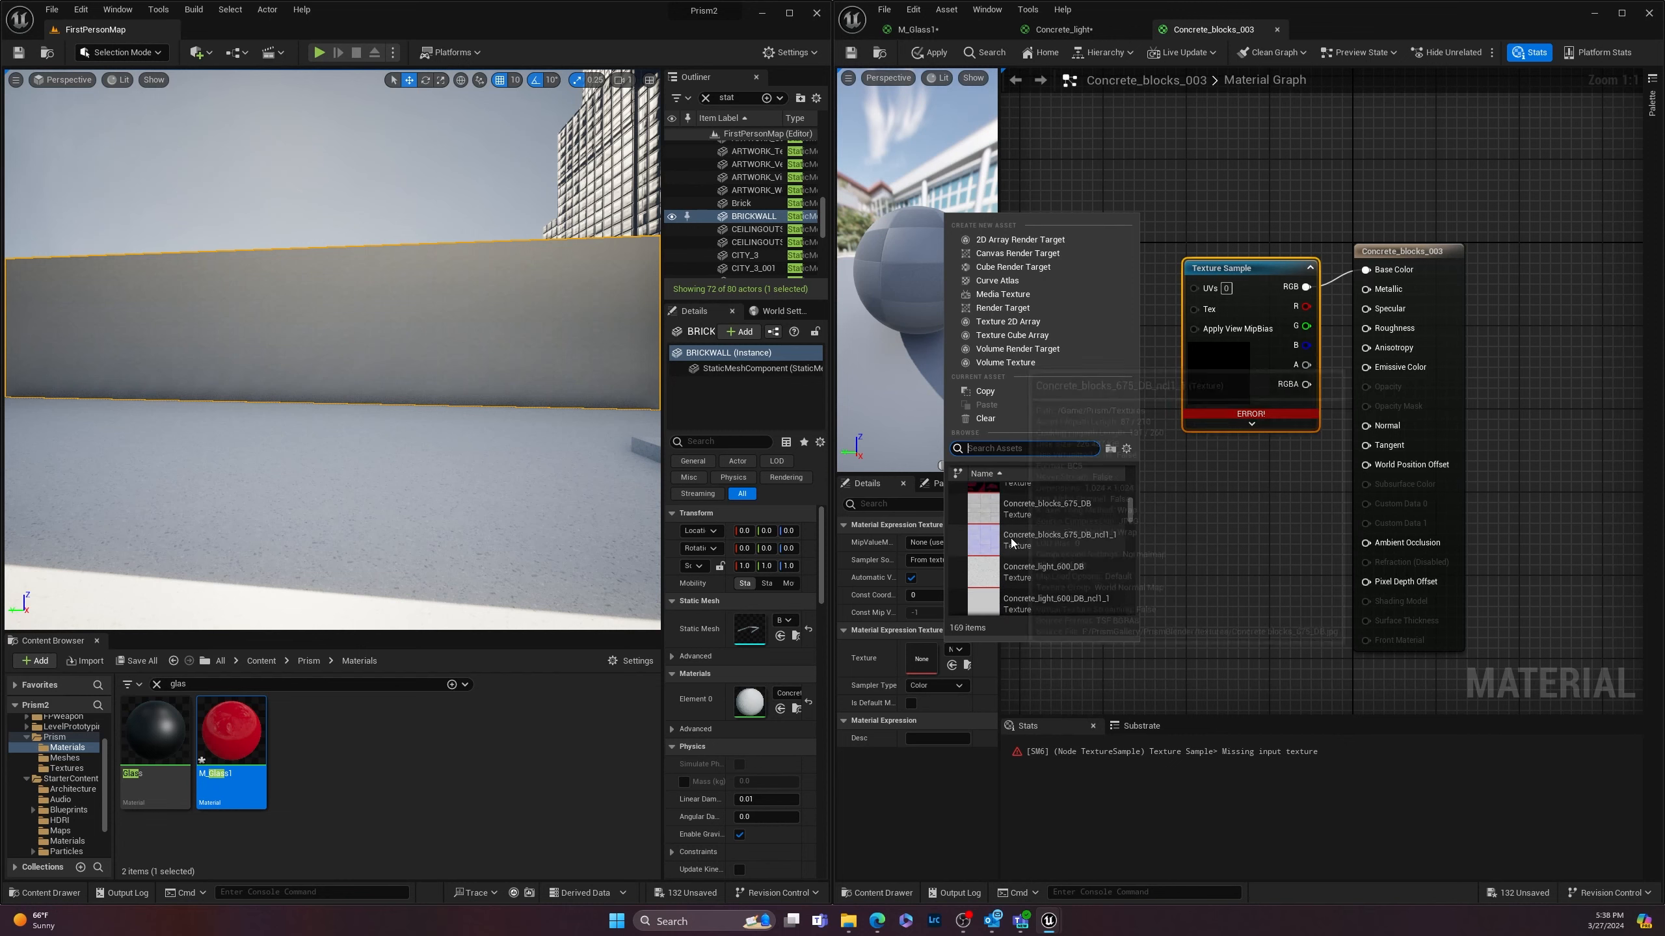
left_click(1046, 509)
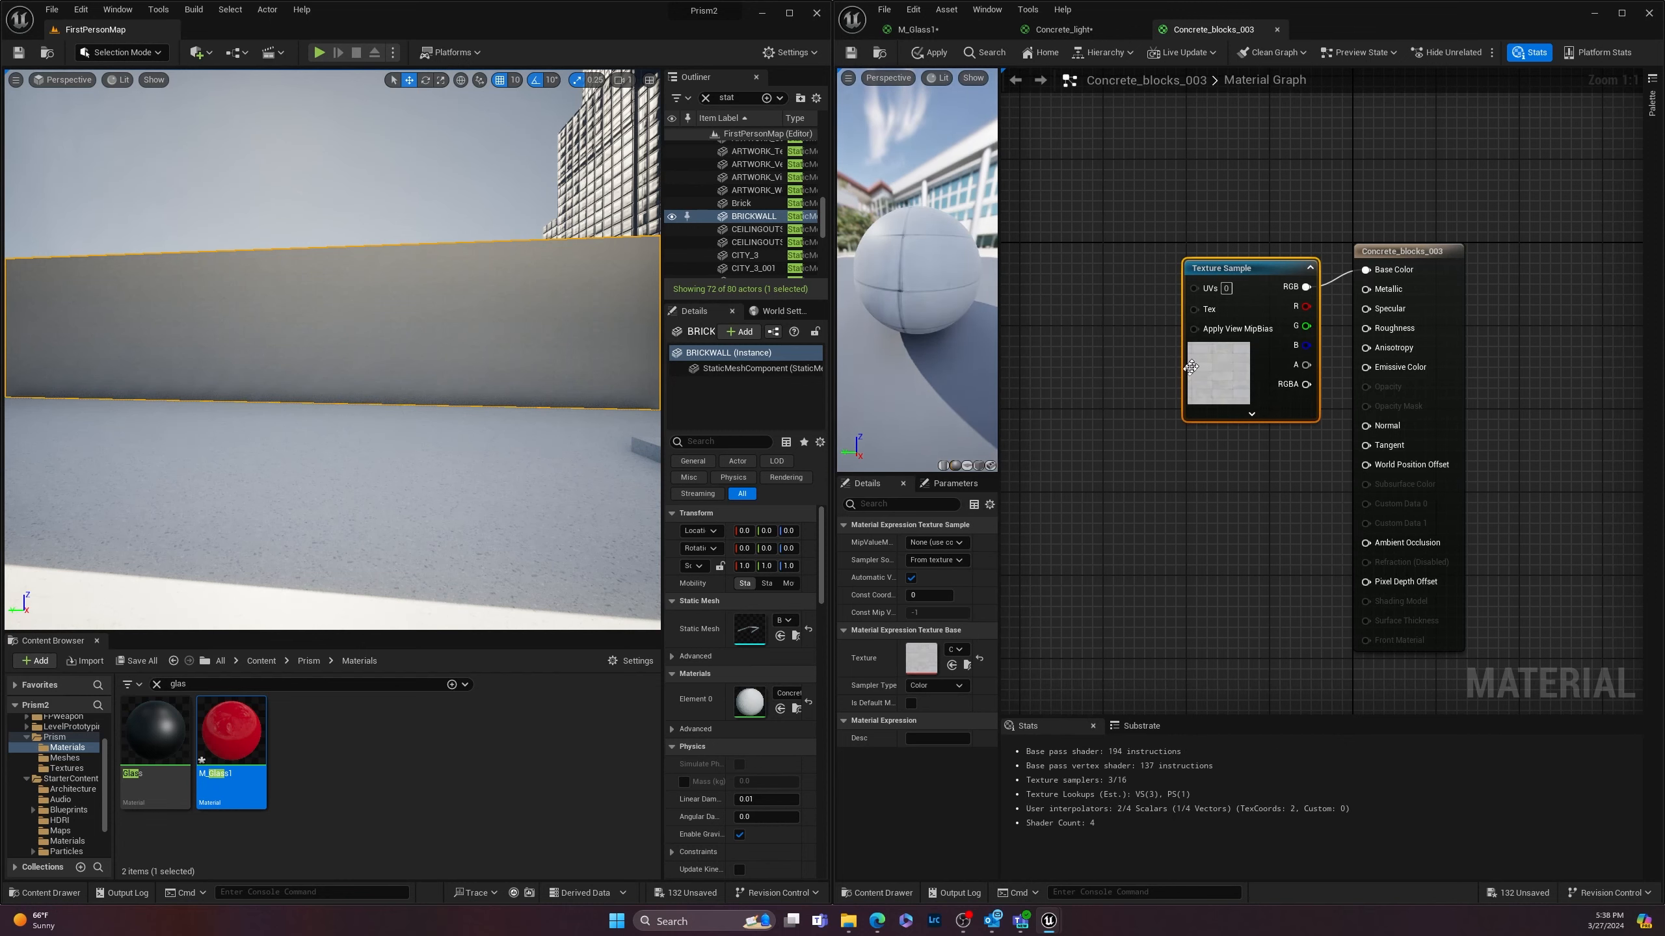
left_click_drag(939, 265, 925, 223)
left_click(937, 52)
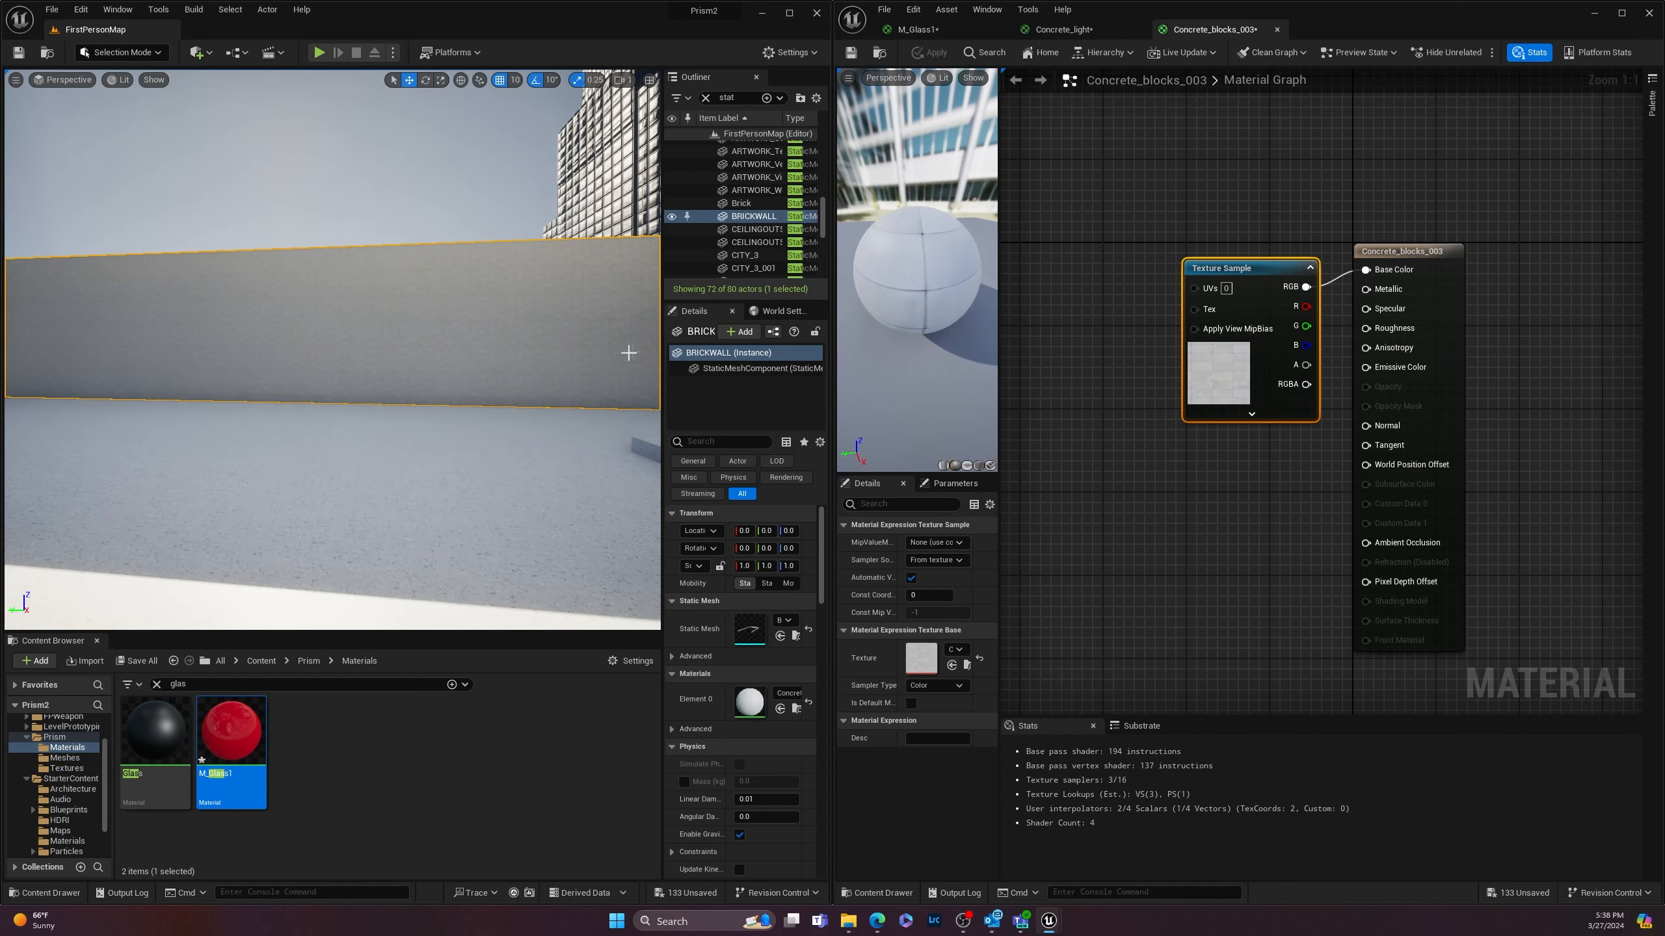
scroll(520, 284, "up", 7)
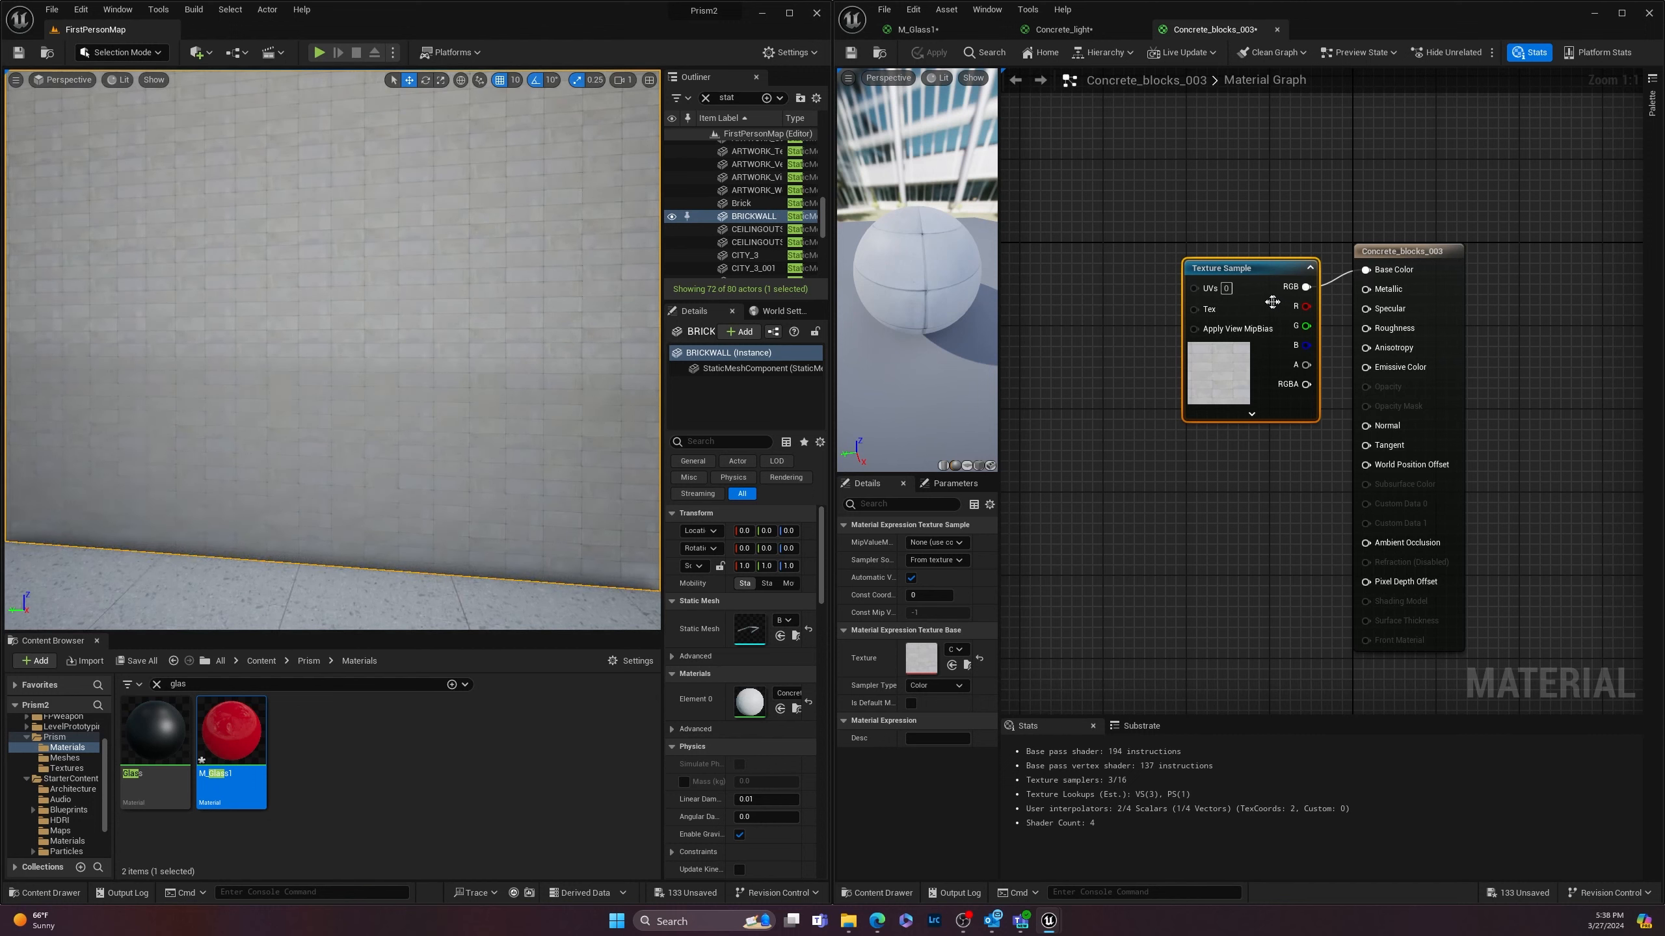
left_click_drag(1194, 286, 1129, 256)
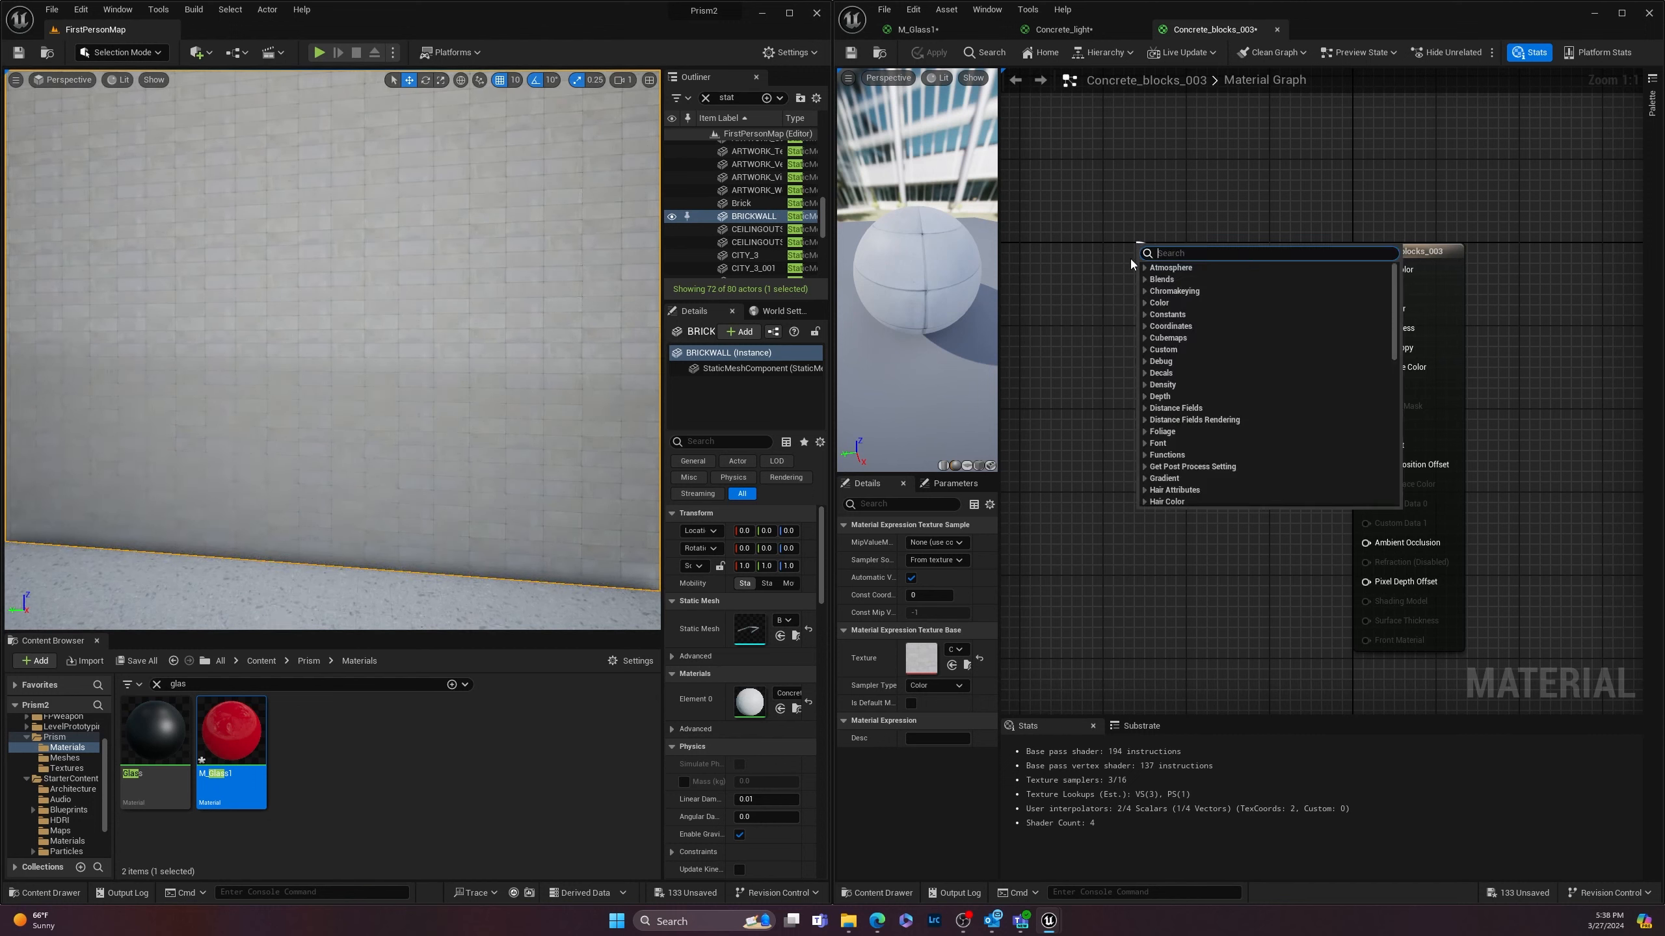
type("text")
left_click(1192, 390)
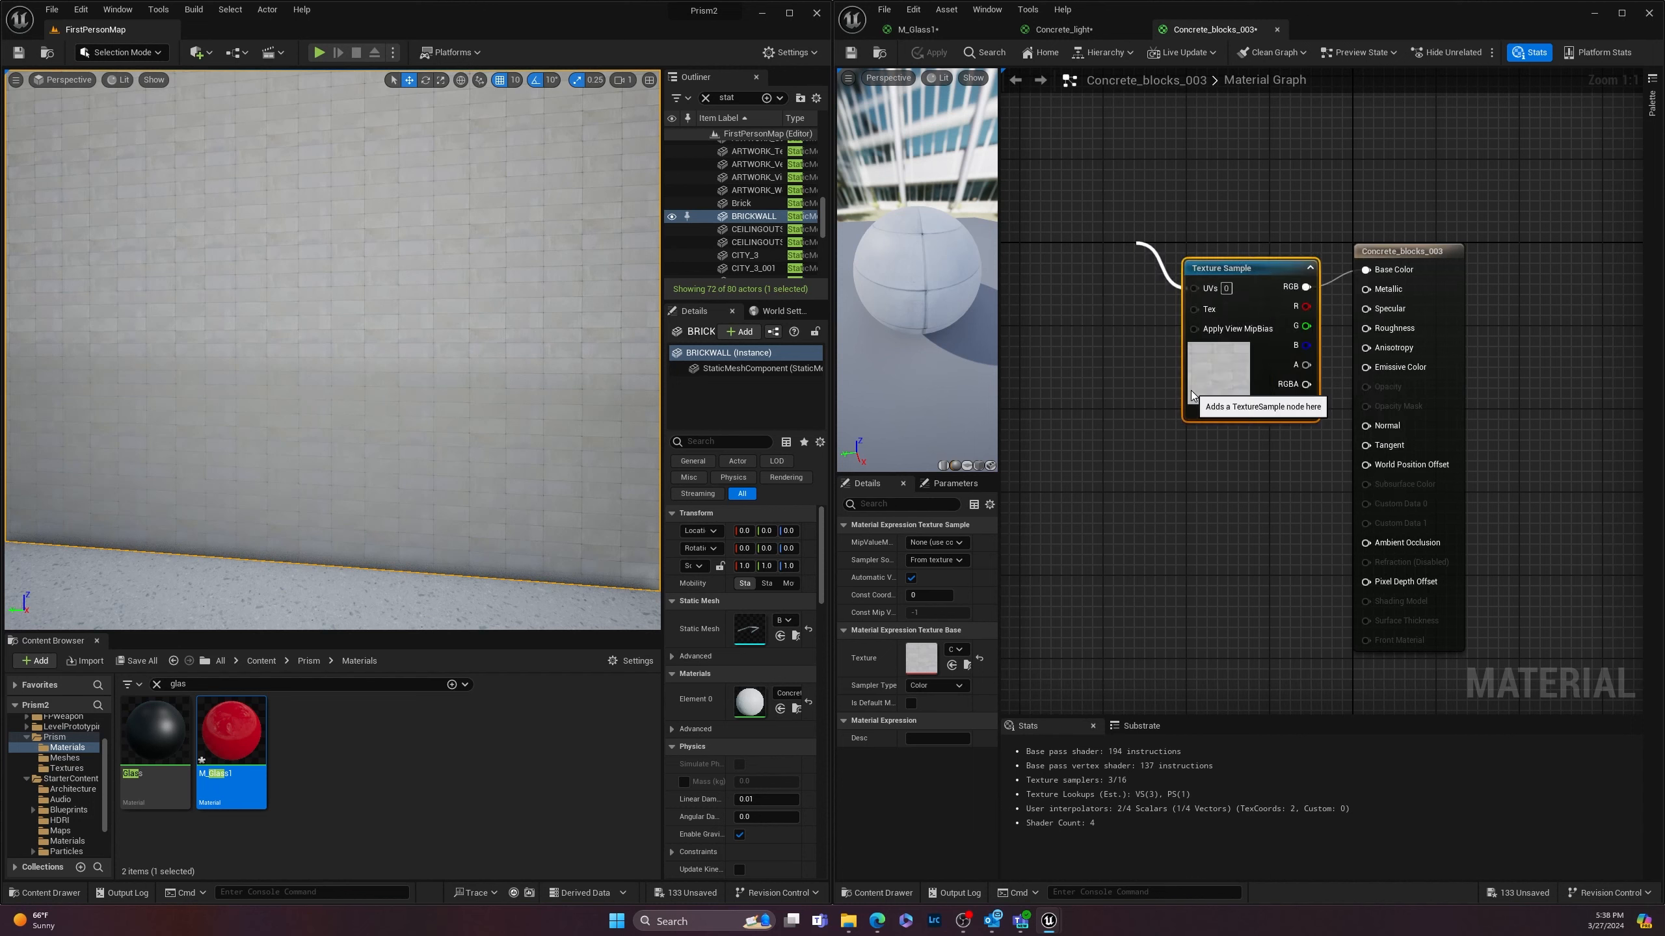
left_click_drag(1175, 247, 1070, 206)
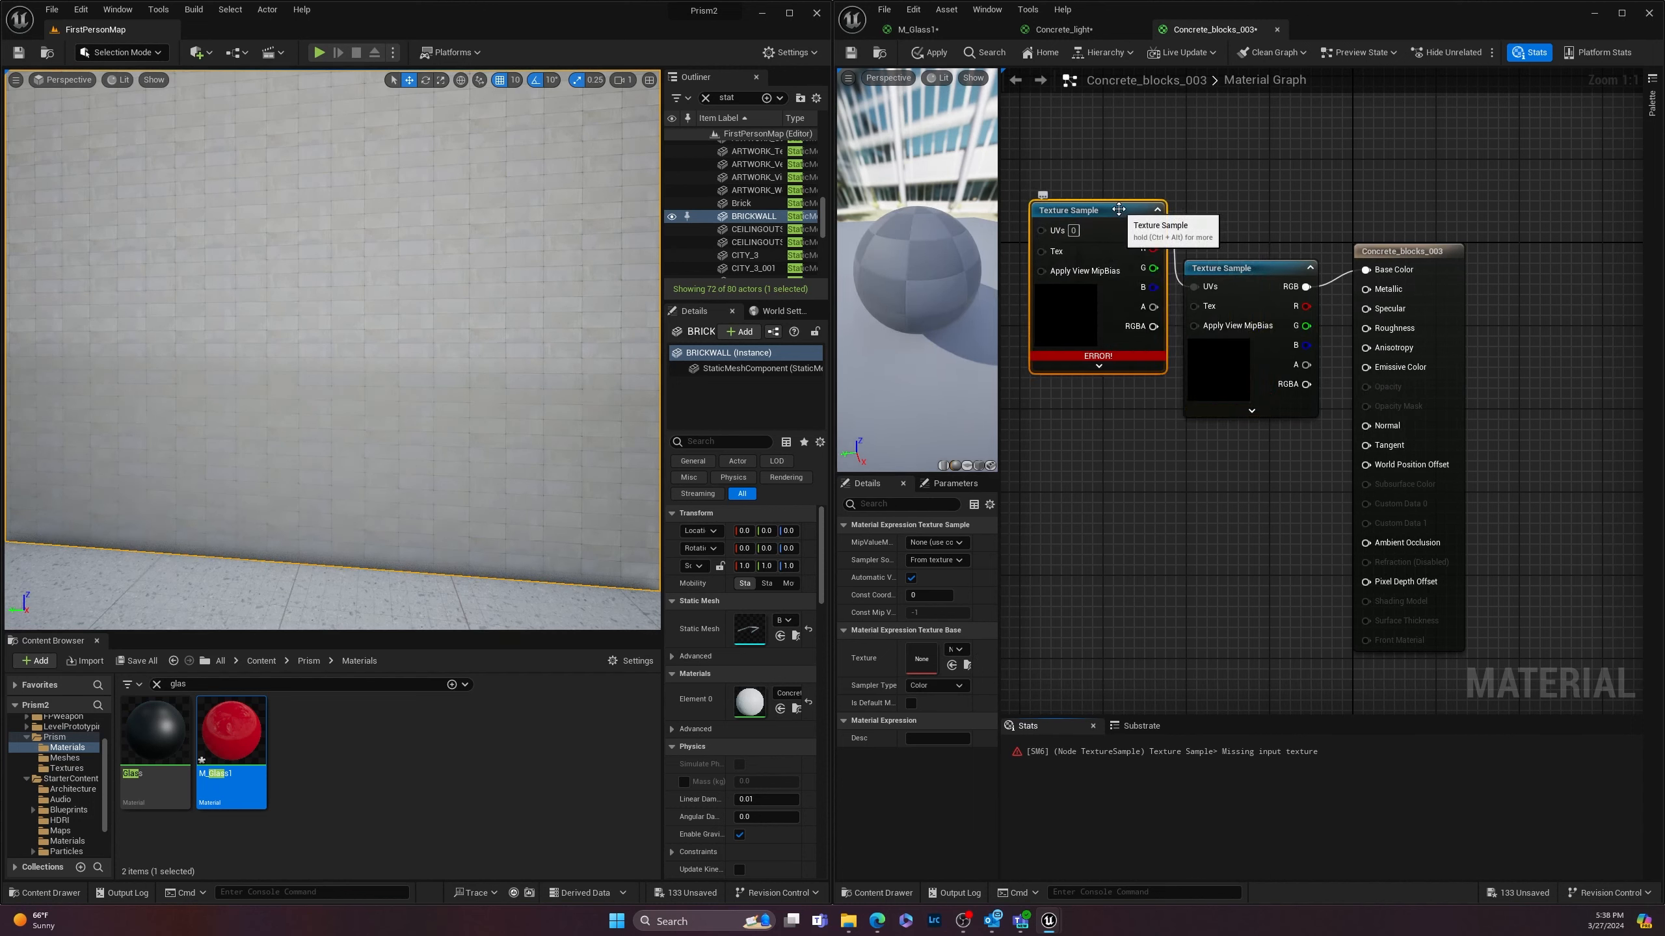
key("Delete")
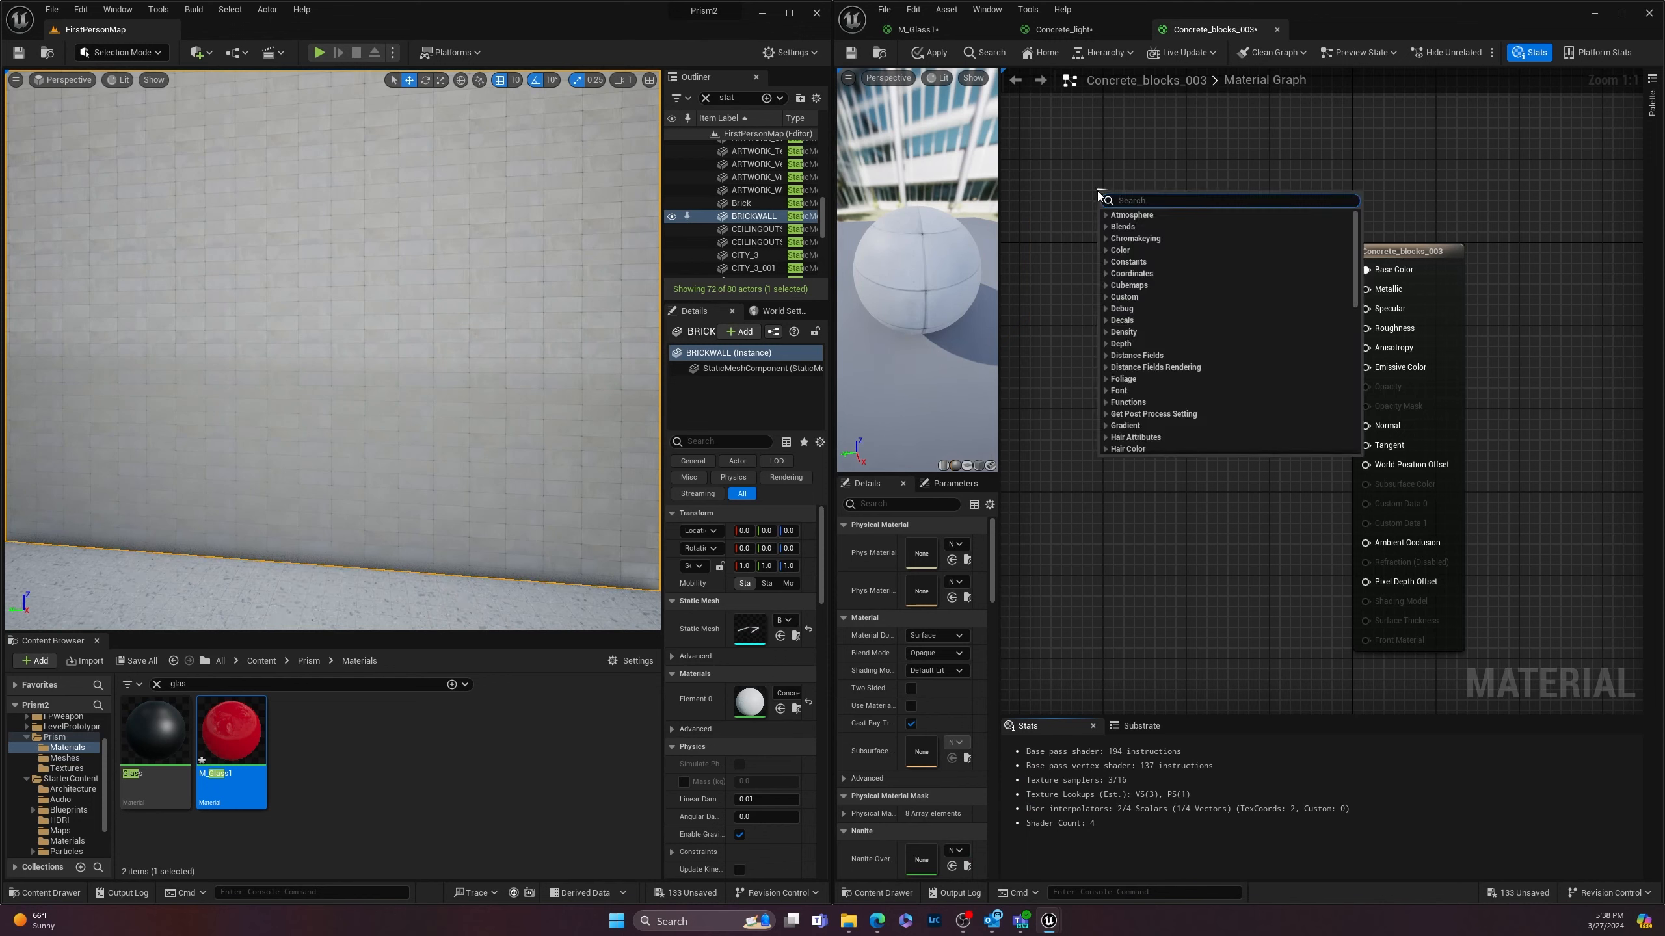
right_click(1098, 194)
type("texturec")
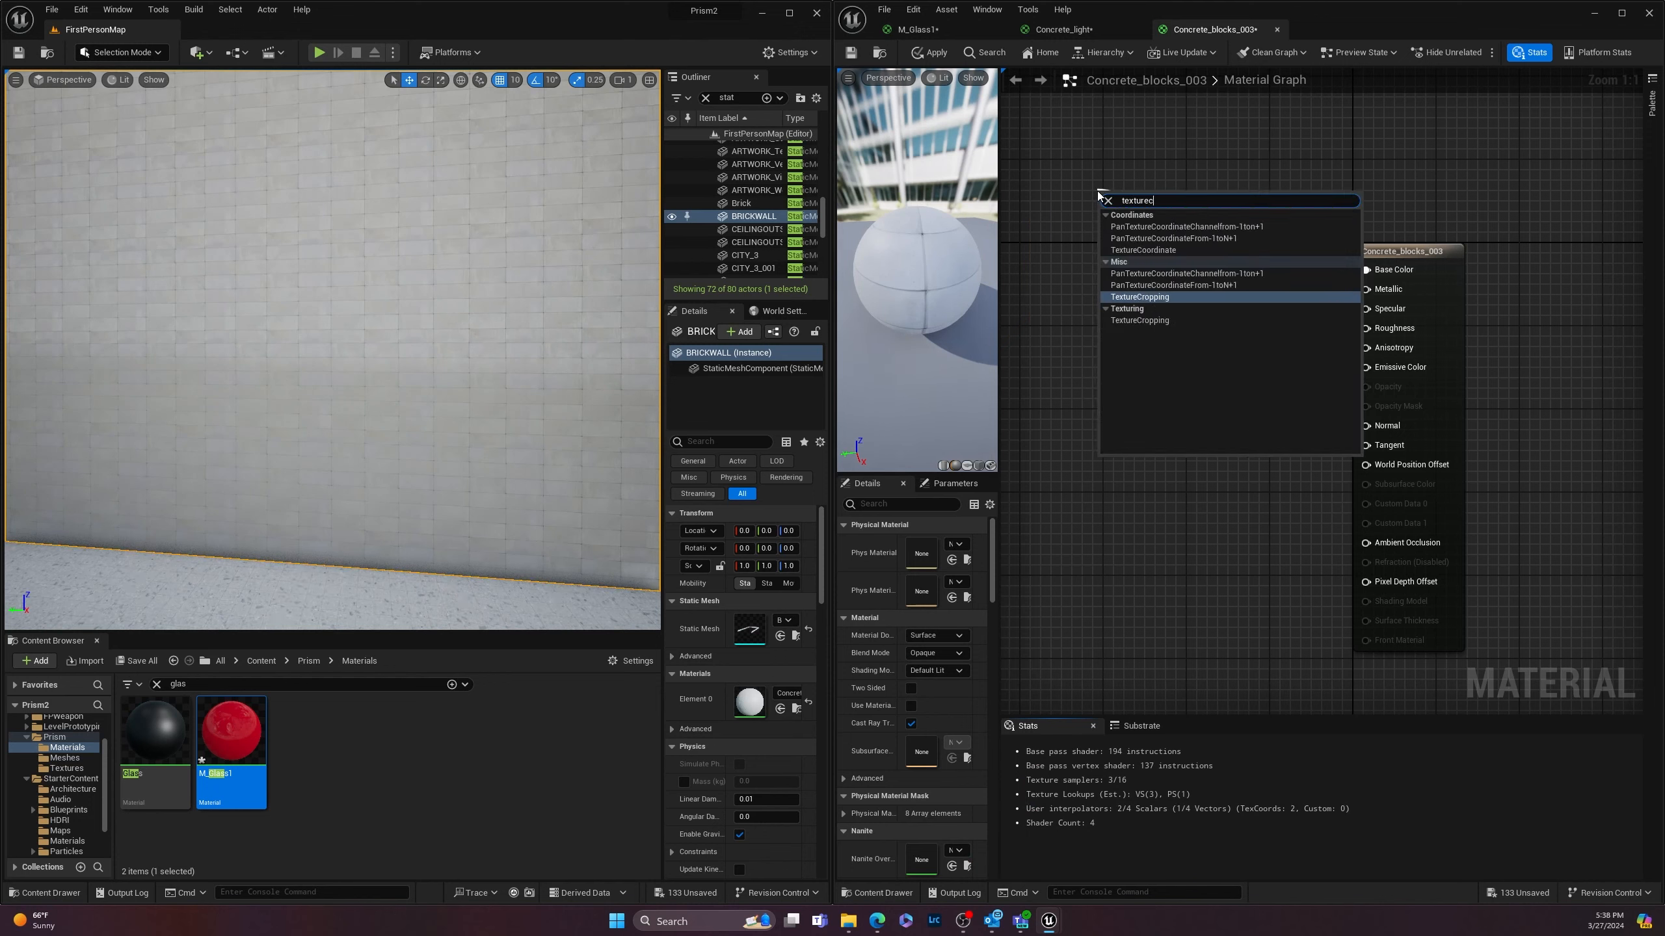
key("Return")
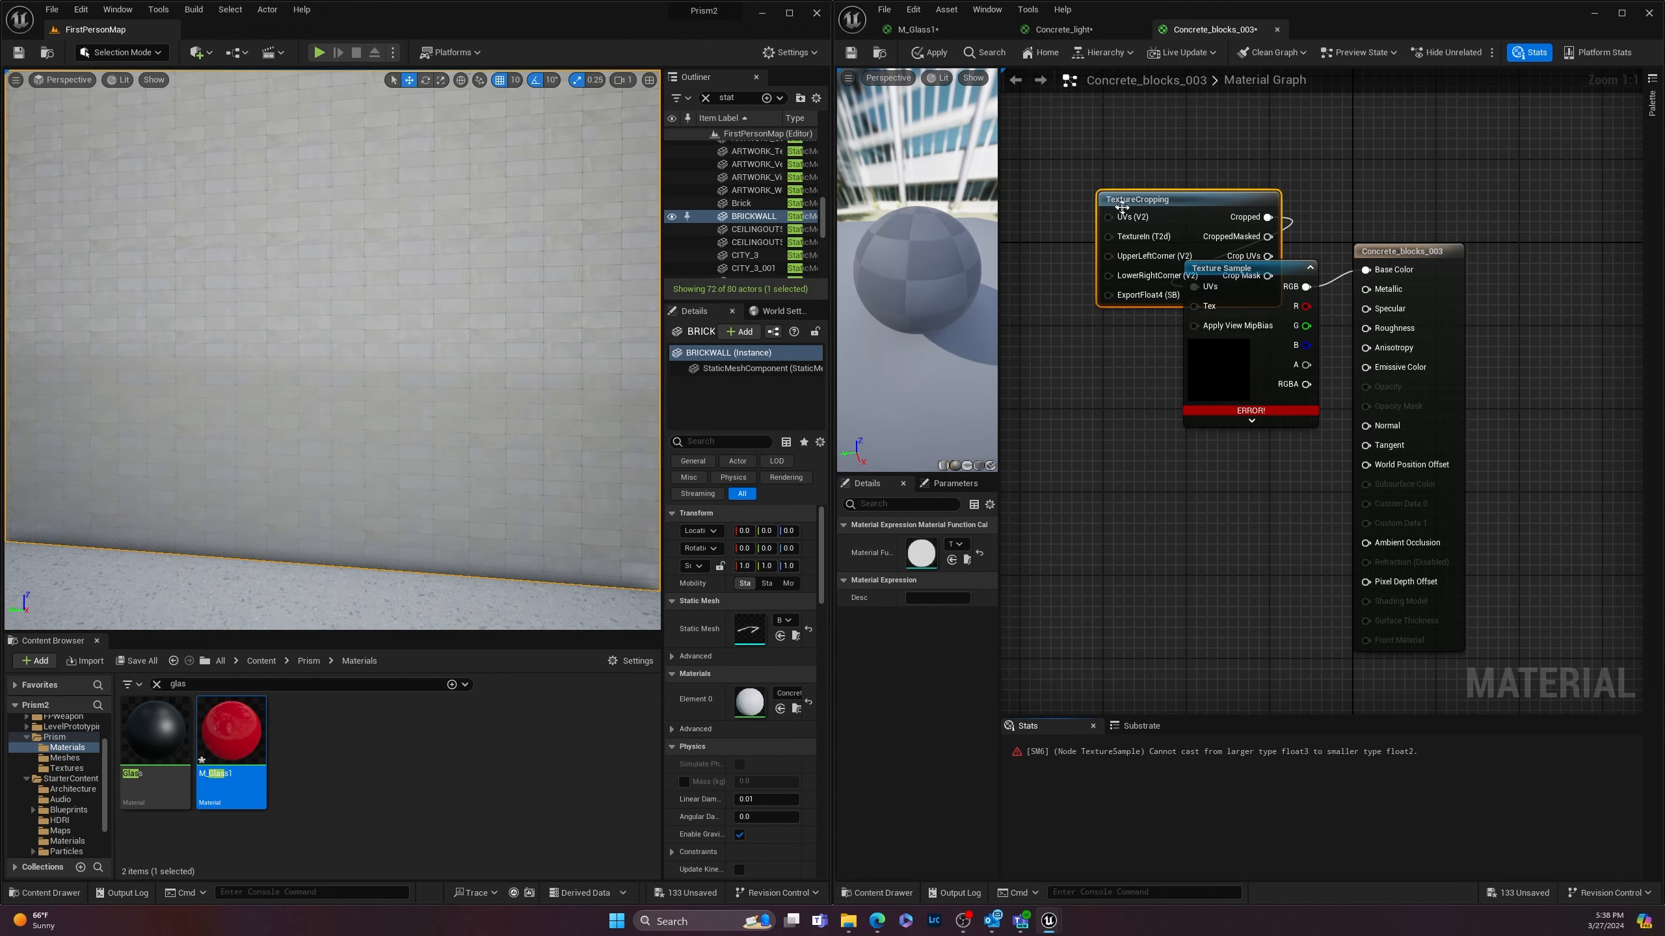
key("Delete")
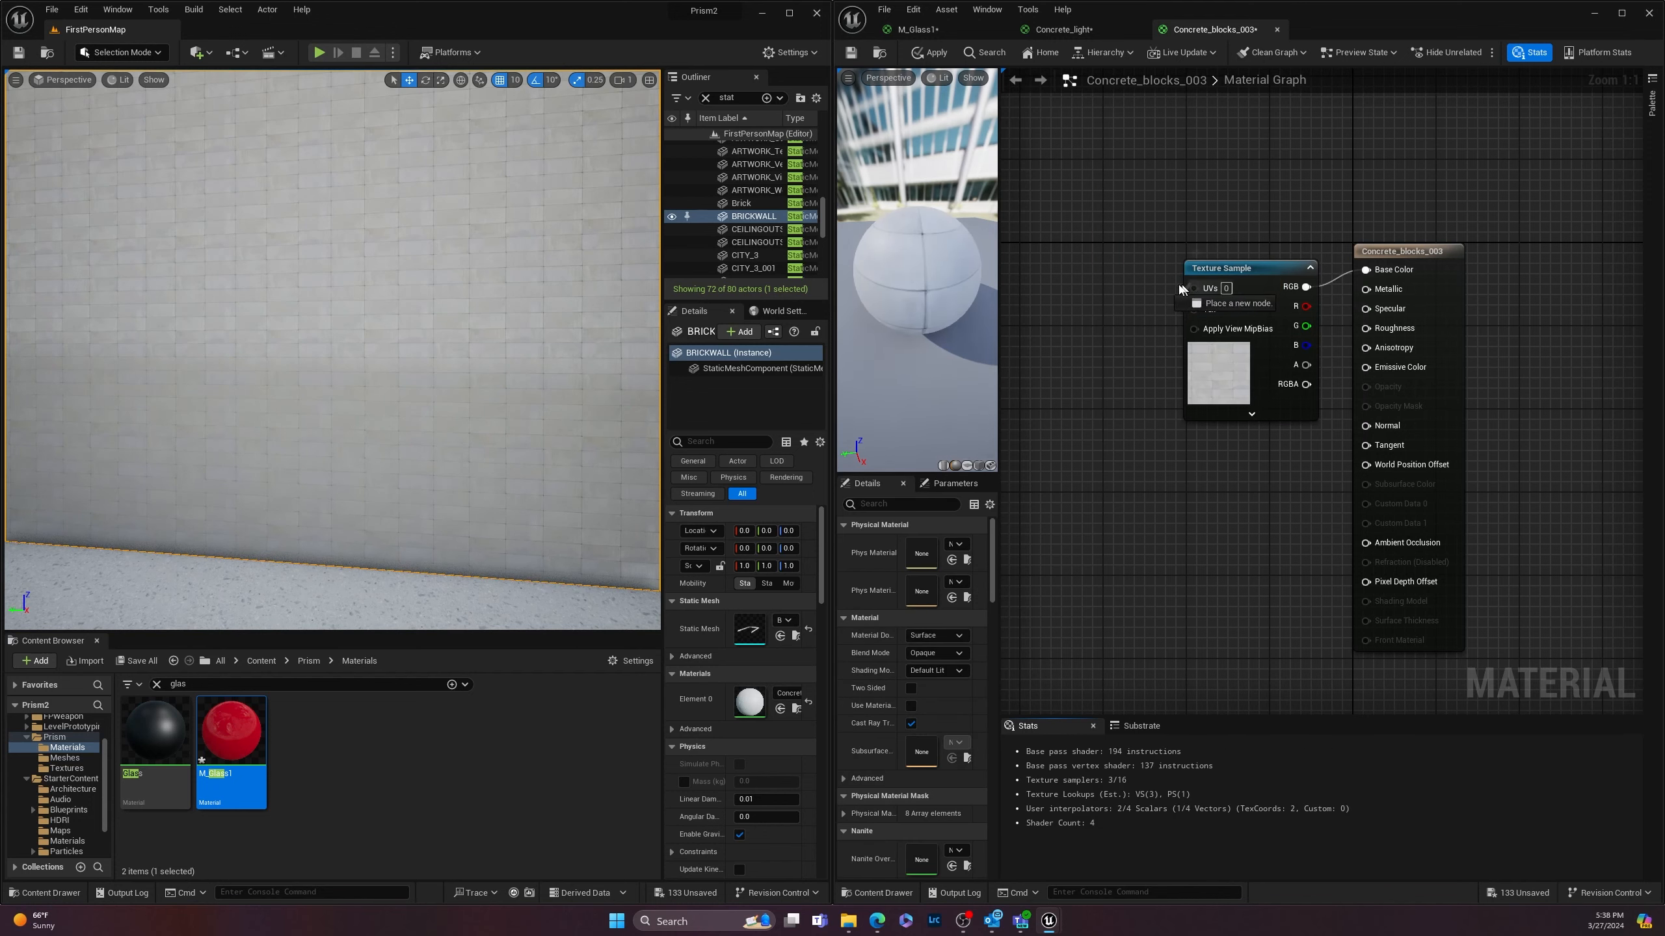
Step: Add a TextureCoordinate node wired to the UVs input of the base color Texture Sample and place it beside that node
left_click_drag(1179, 290, 1045, 169)
type("texturec")
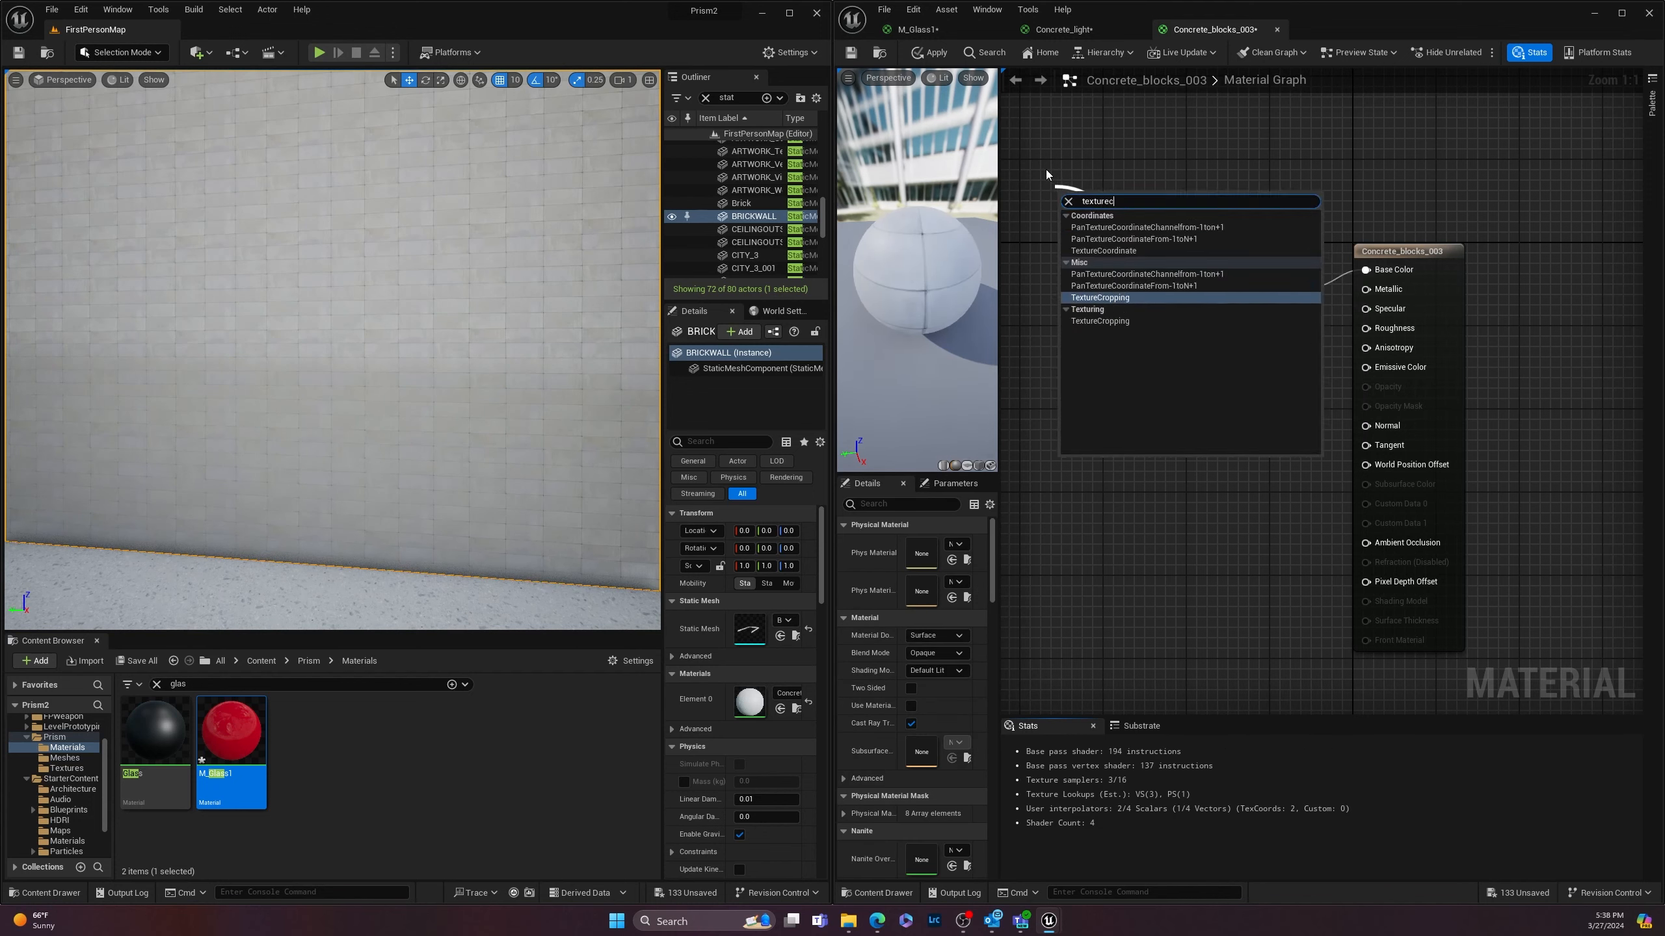
type("oor")
key("Return")
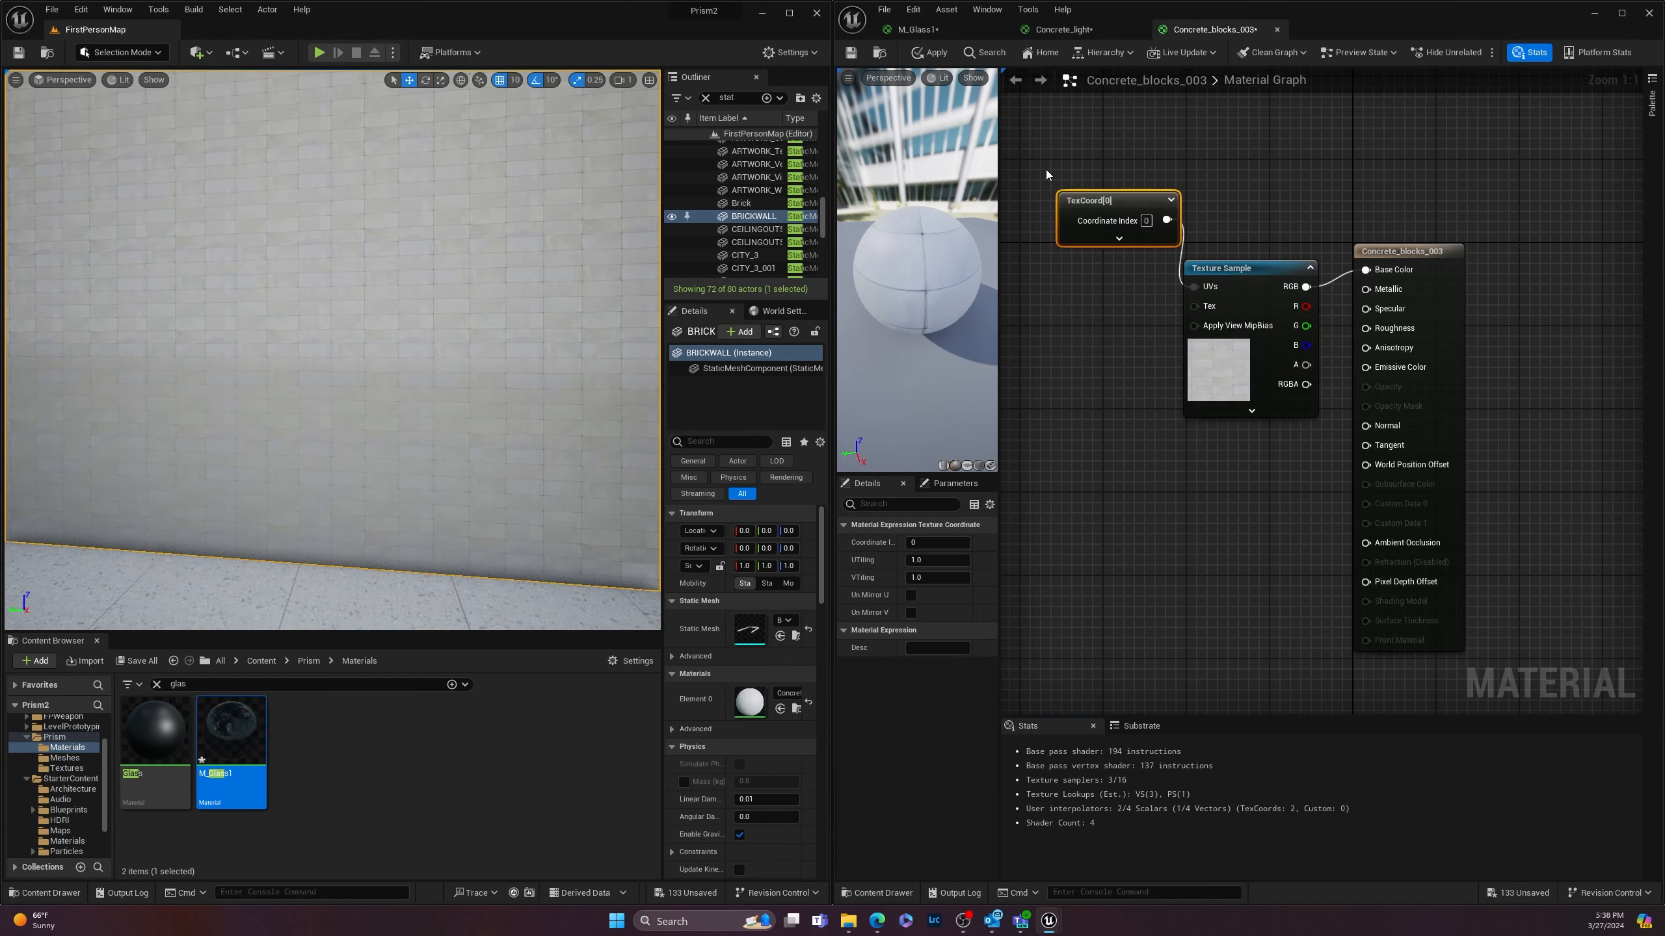
left_click_drag(1101, 206, 1064, 226)
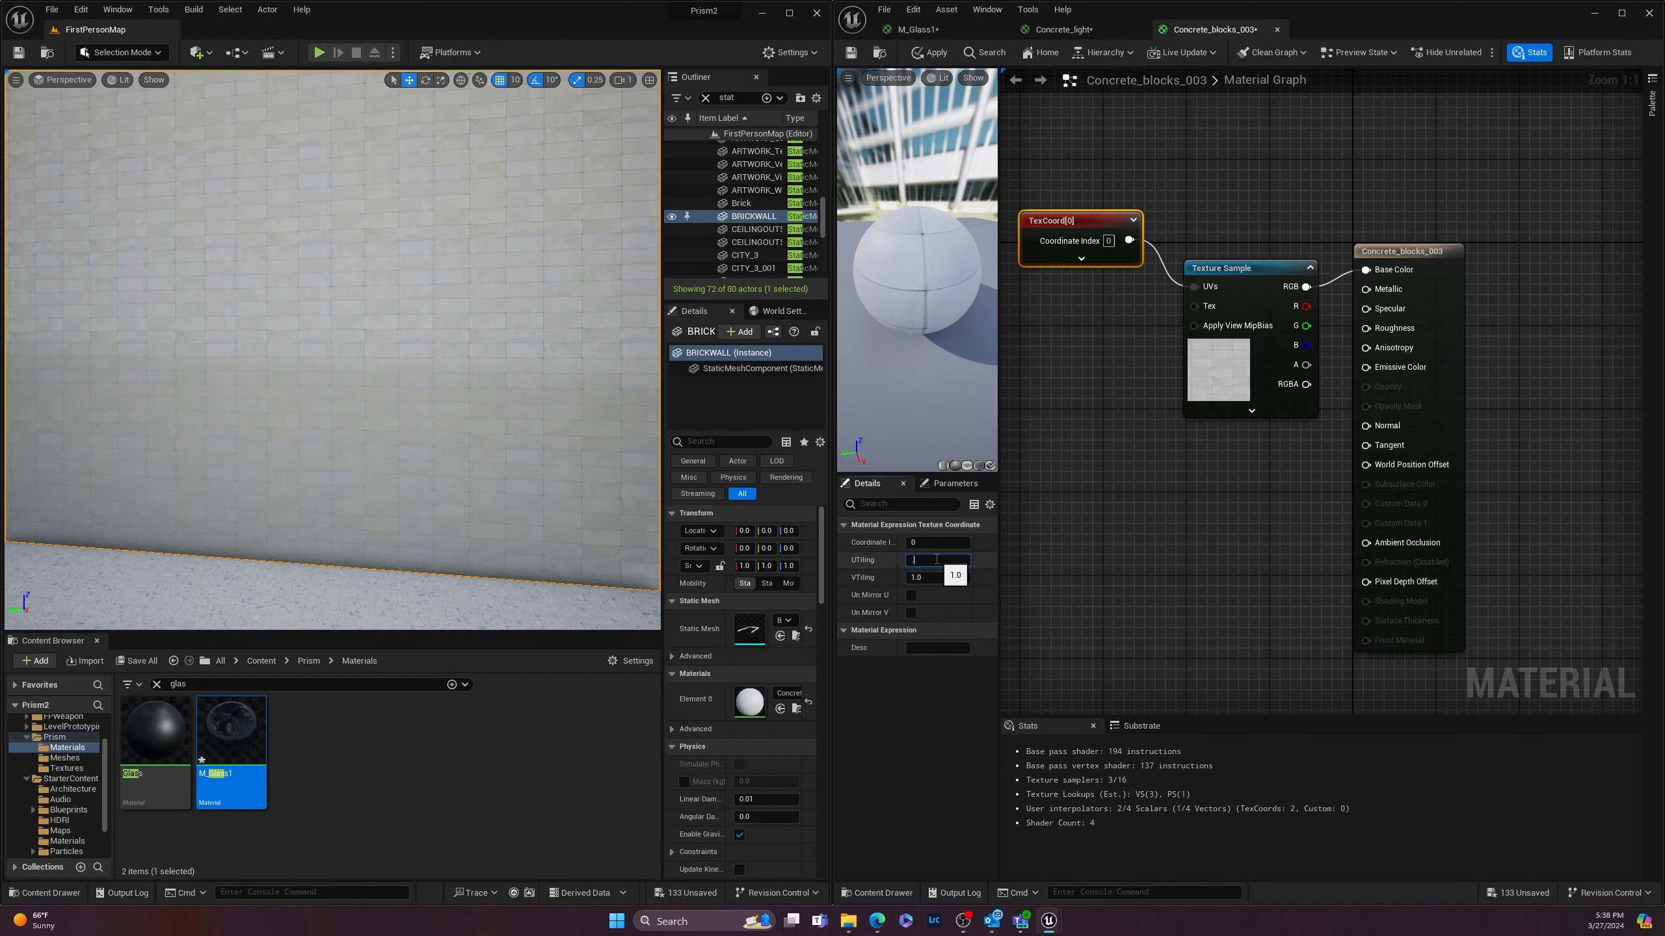
Step: Set the TexCoord node's UTiling and VTiling to 0.5 and apply the material
type("0.5")
key("Tab")
type("0.5")
key("Tab")
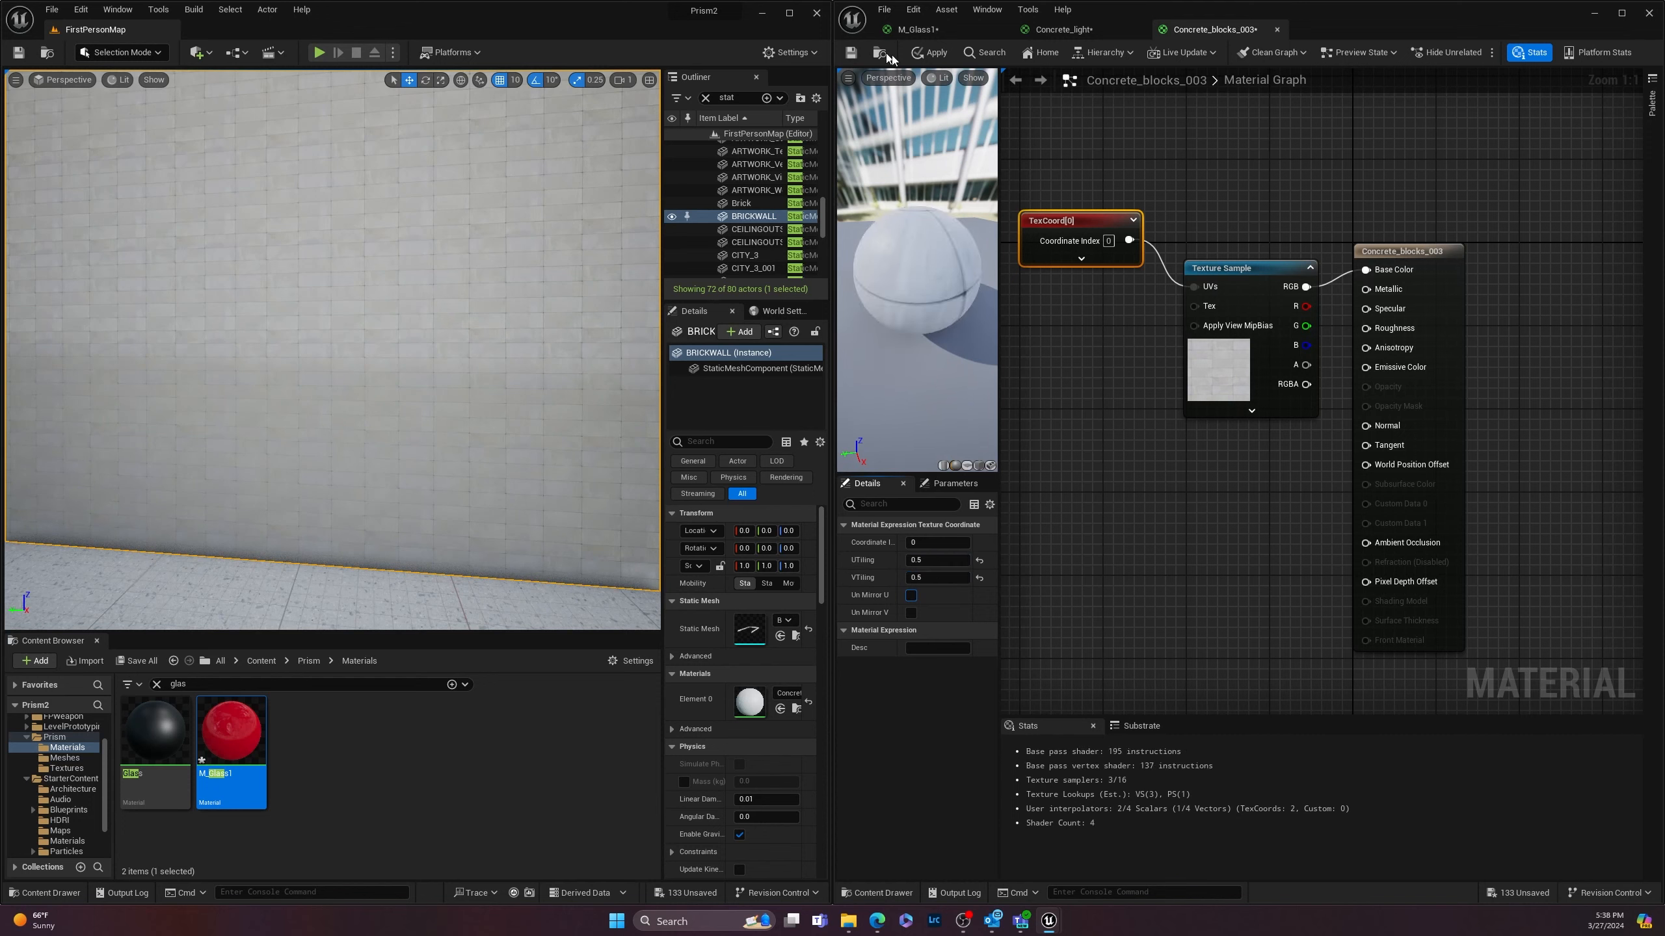
left_click(929, 54)
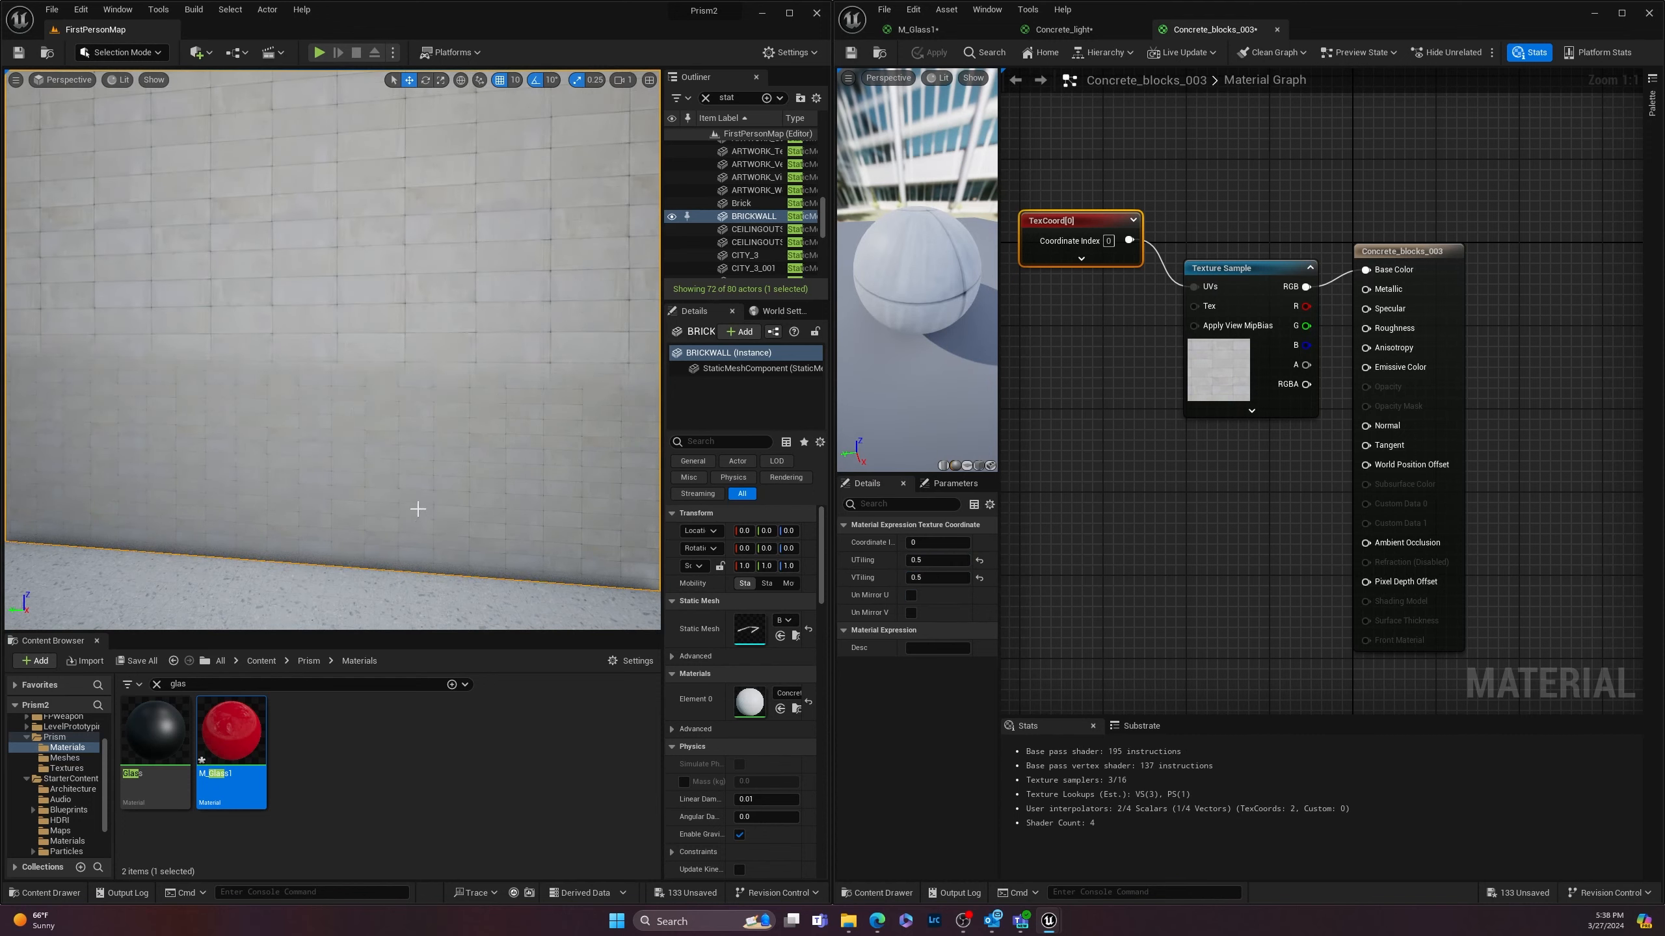
Step: Delete the Brick mesh that overlaps BRICKWALL in the level
right_click_drag(418, 510, 616, 509)
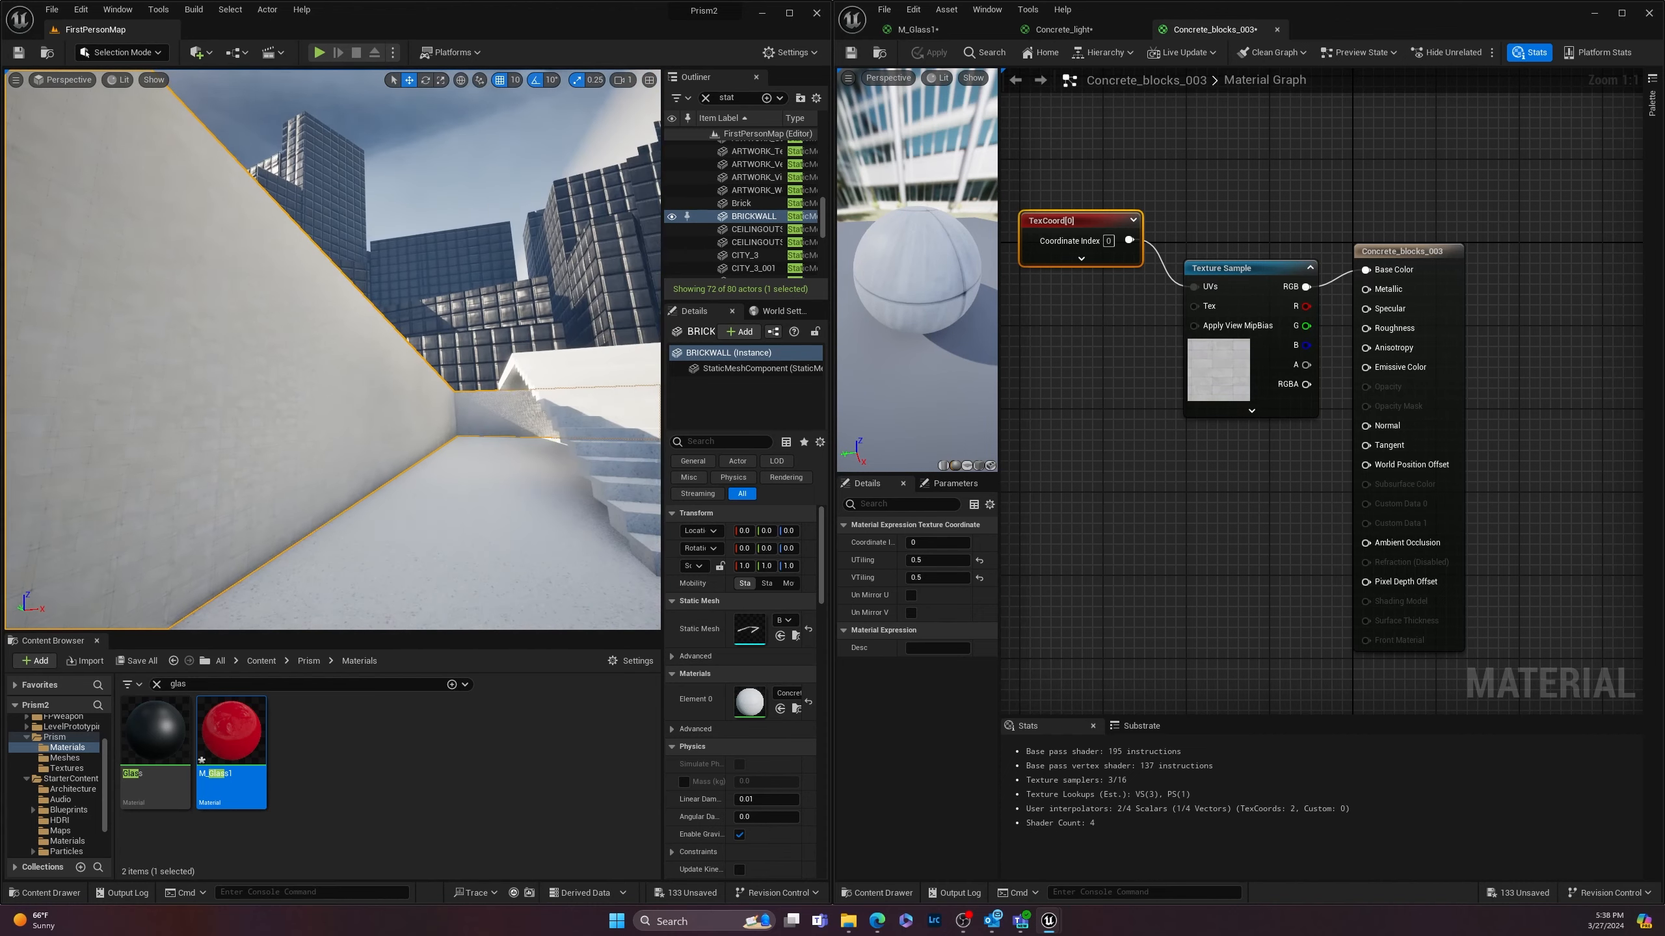
left_click(238, 427)
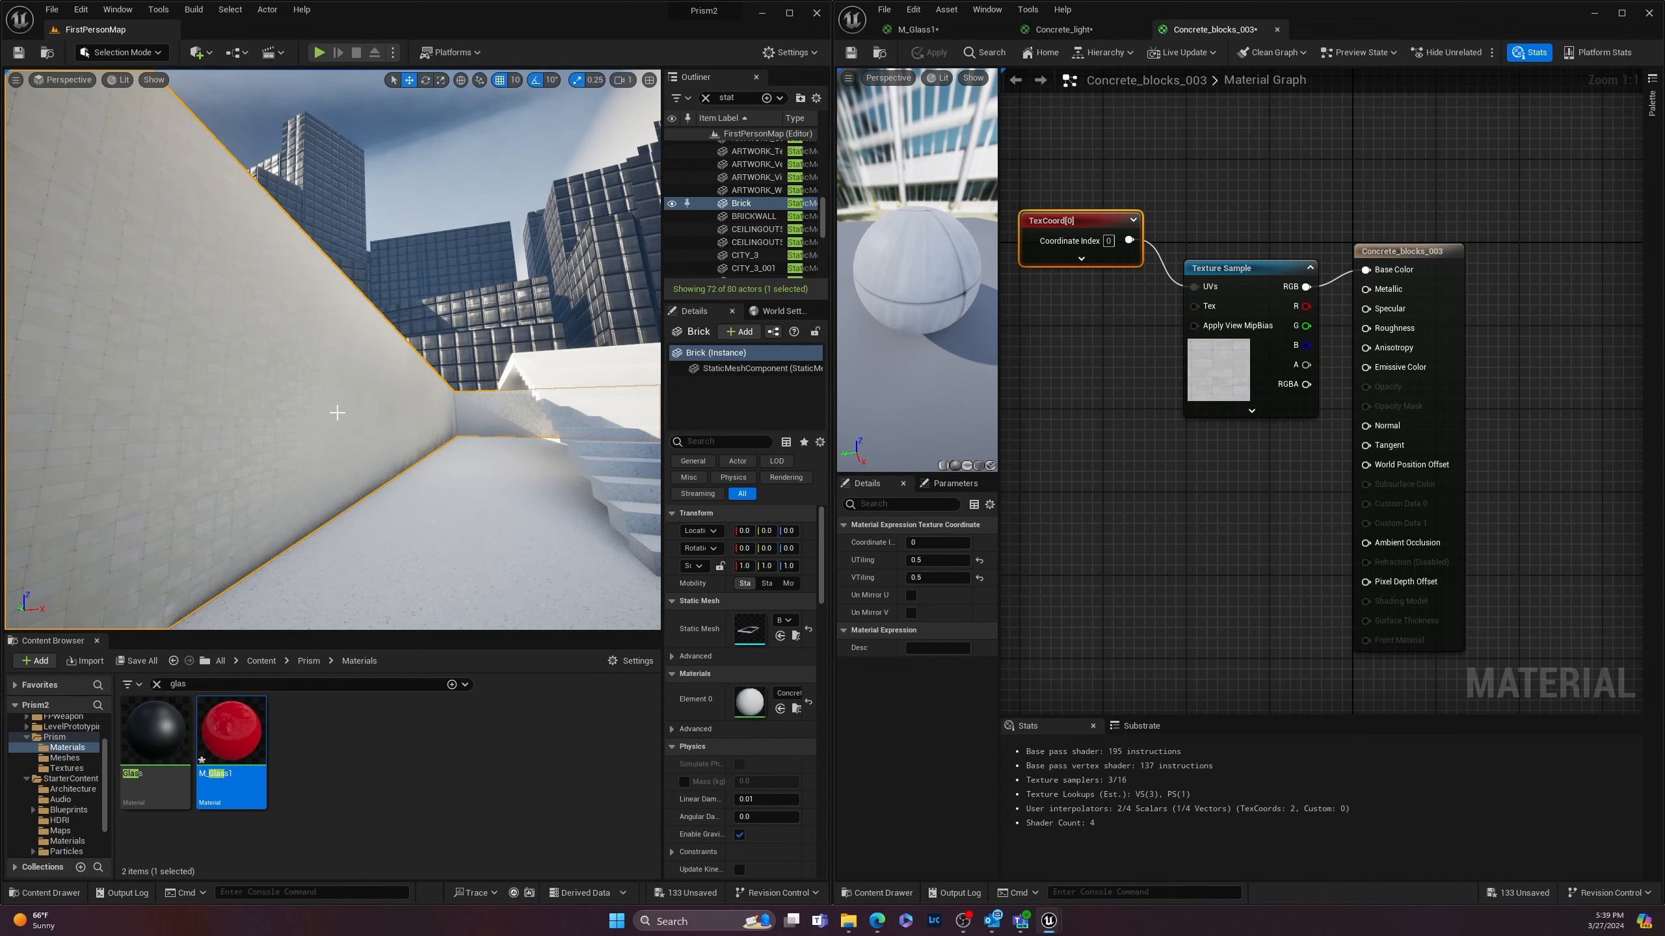
right_click_drag(337, 412, 341, 375)
key("Delete")
Step: Select the BRICKWALL mesh and examine its concrete block tiling from several angles and distances
left_click(235, 375)
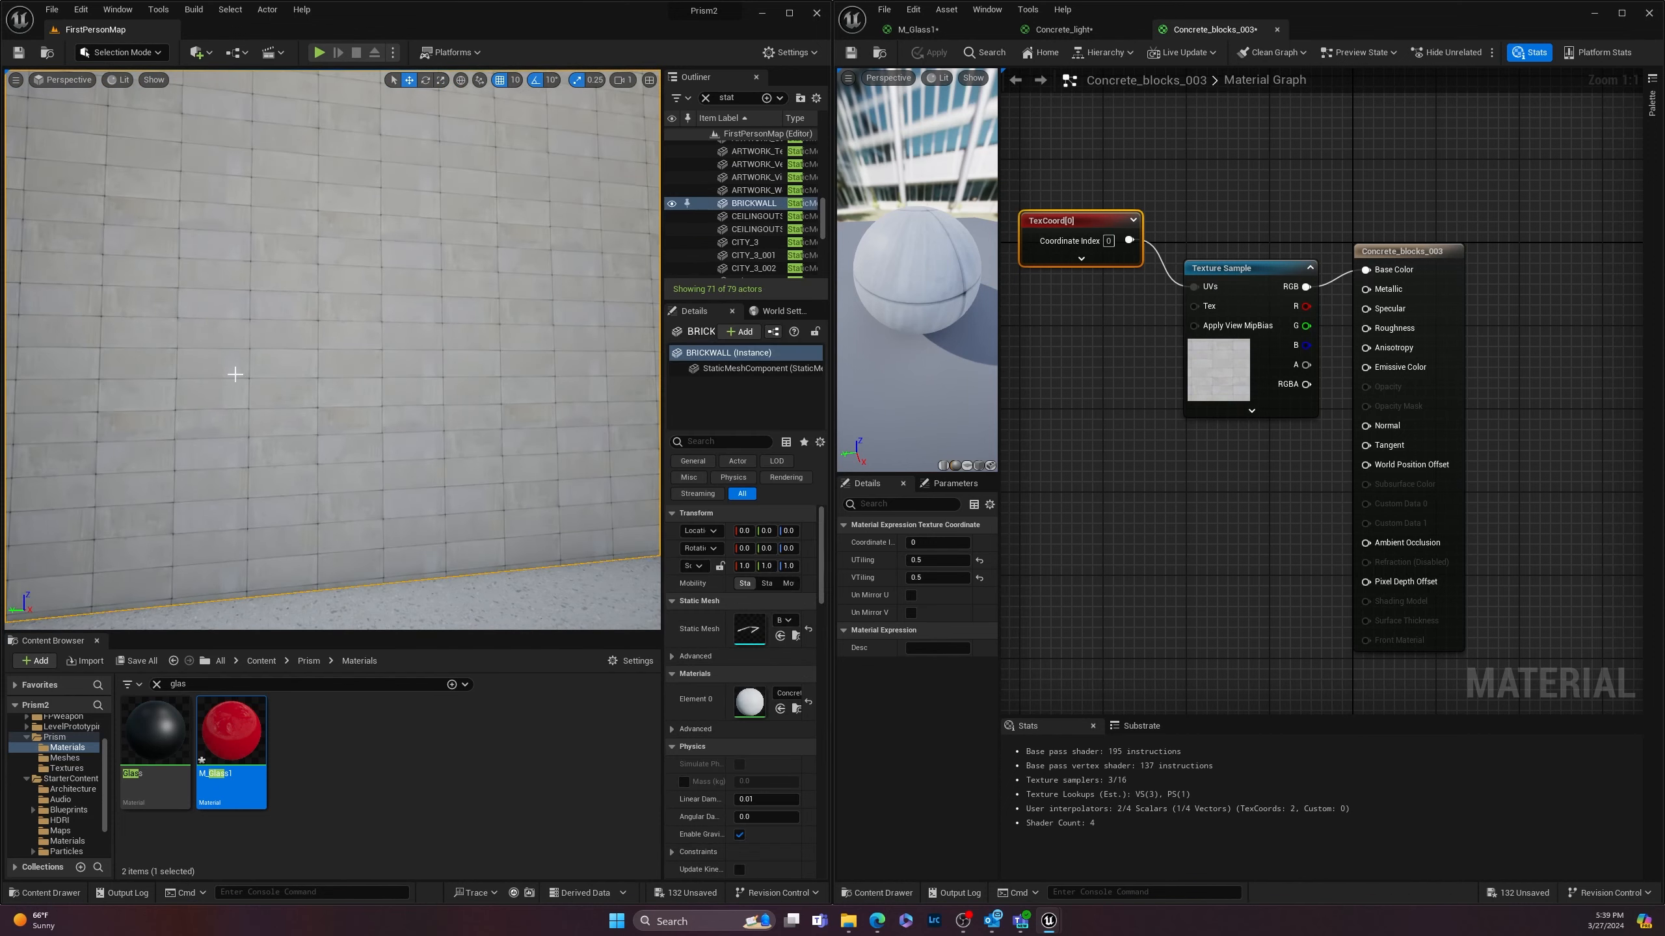
mouse_move(236, 374)
right_mouse_down()
mouse_move(321, 375)
mouse_move(238, 380)
right_mouse_up()
key("s")
right_click_drag(372, 430, 344, 423)
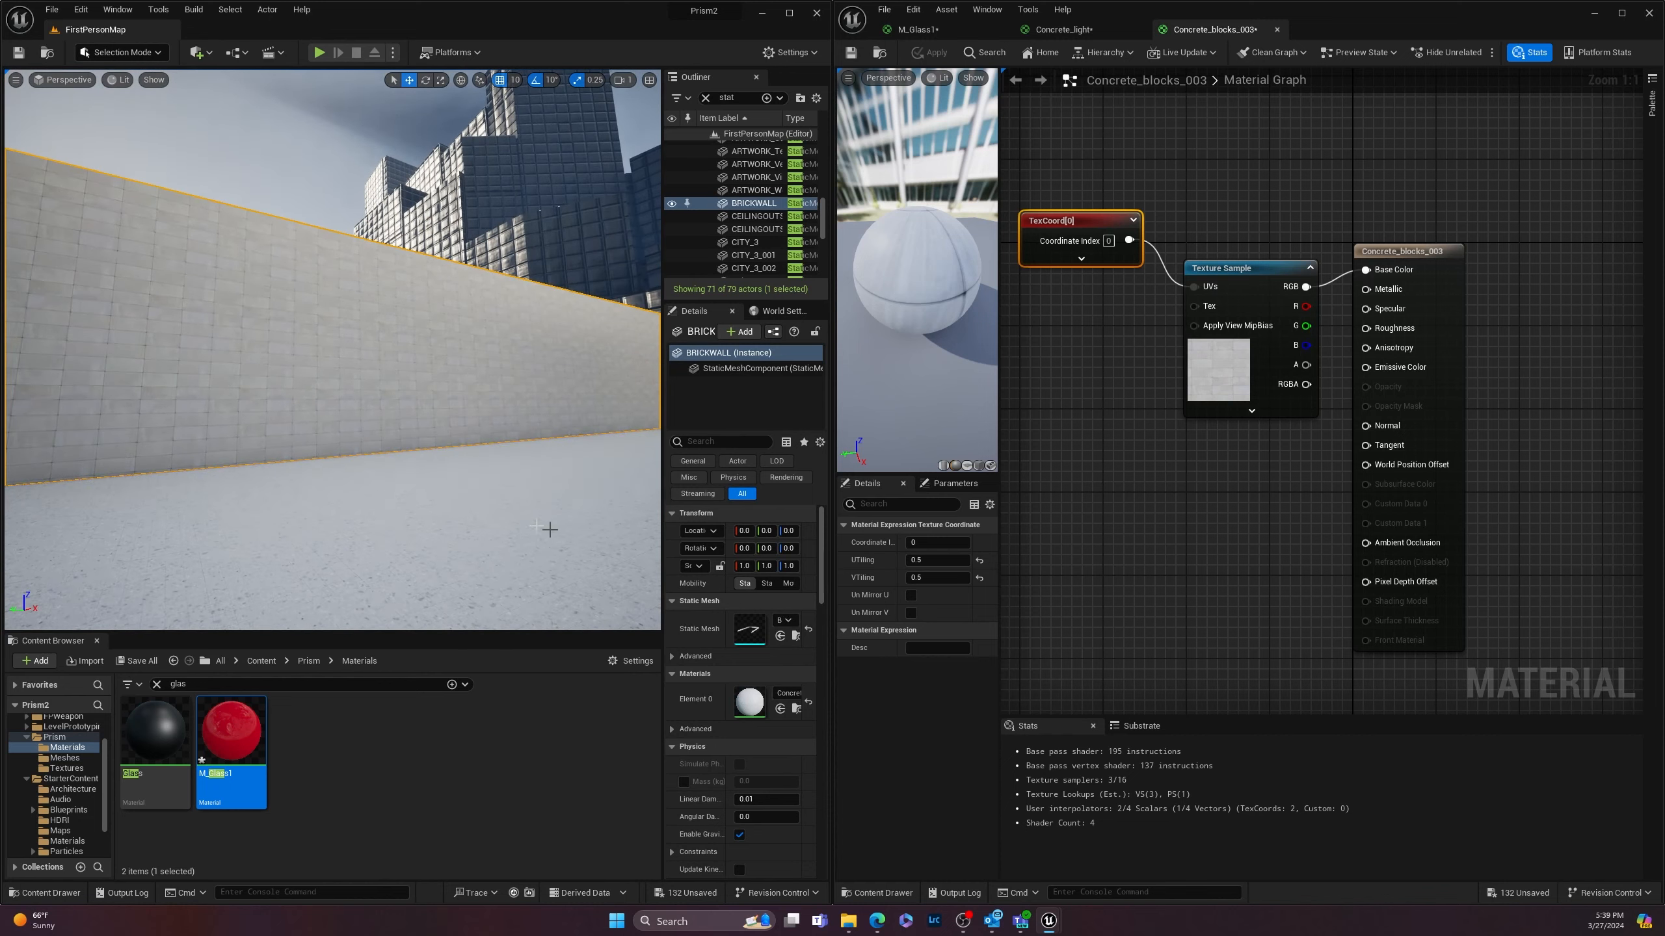
right_click_drag(431, 486, 340, 455)
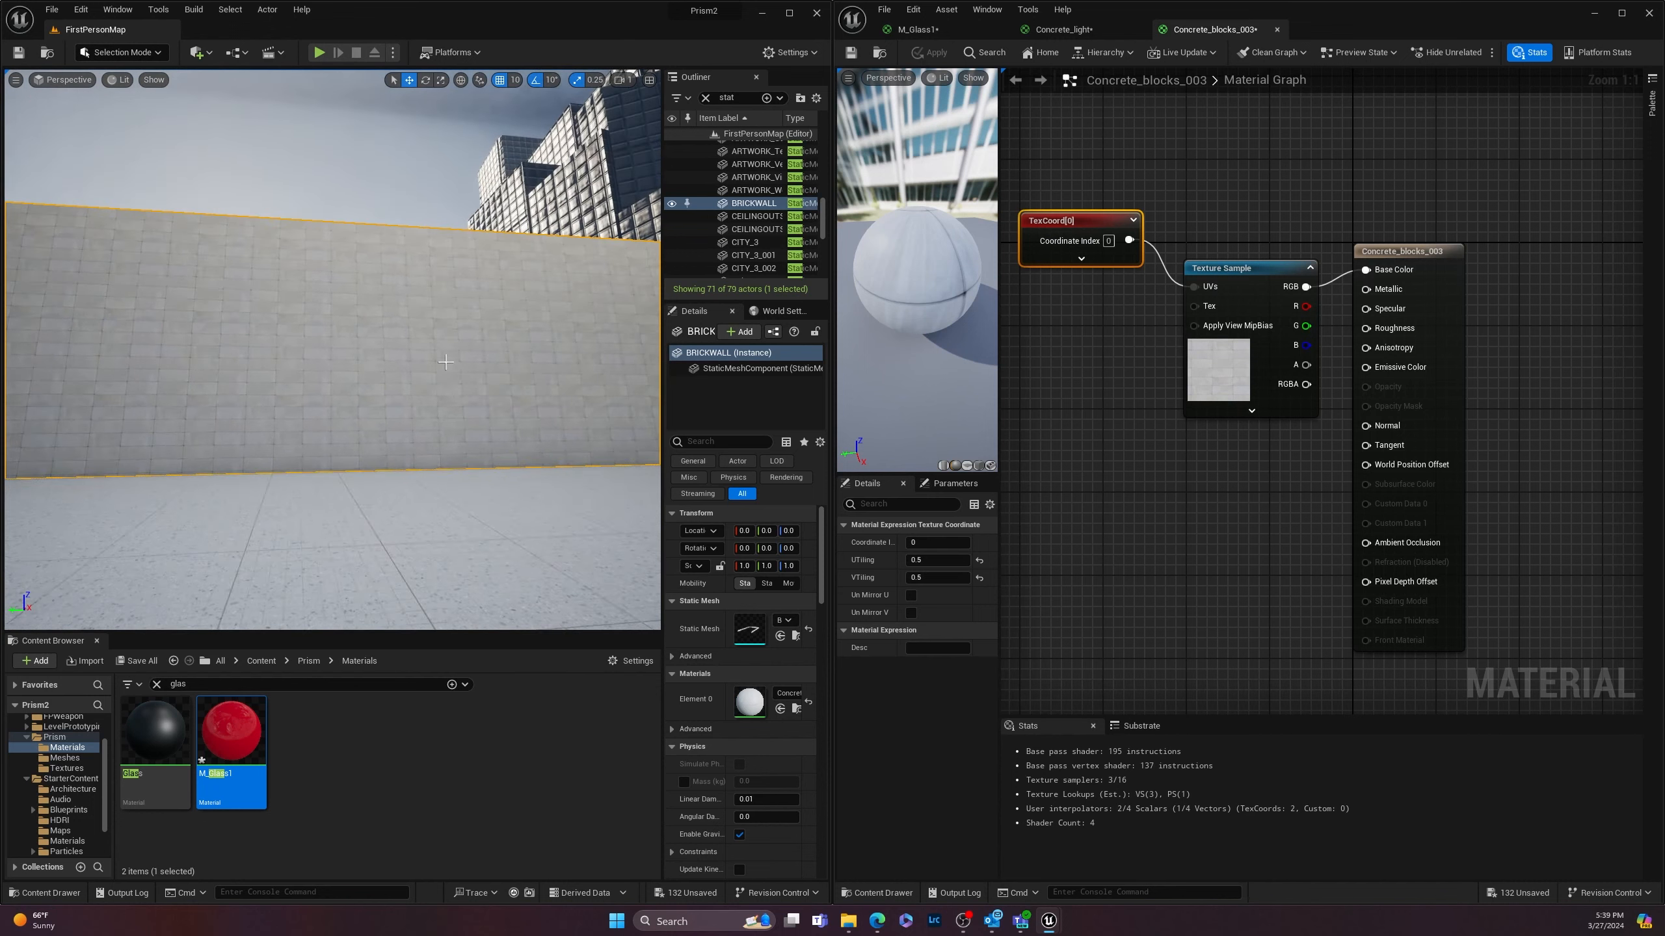
scroll(443, 361, "up", 4)
right_click_drag(433, 382, 558, 383)
scroll(423, 391, "down", 3)
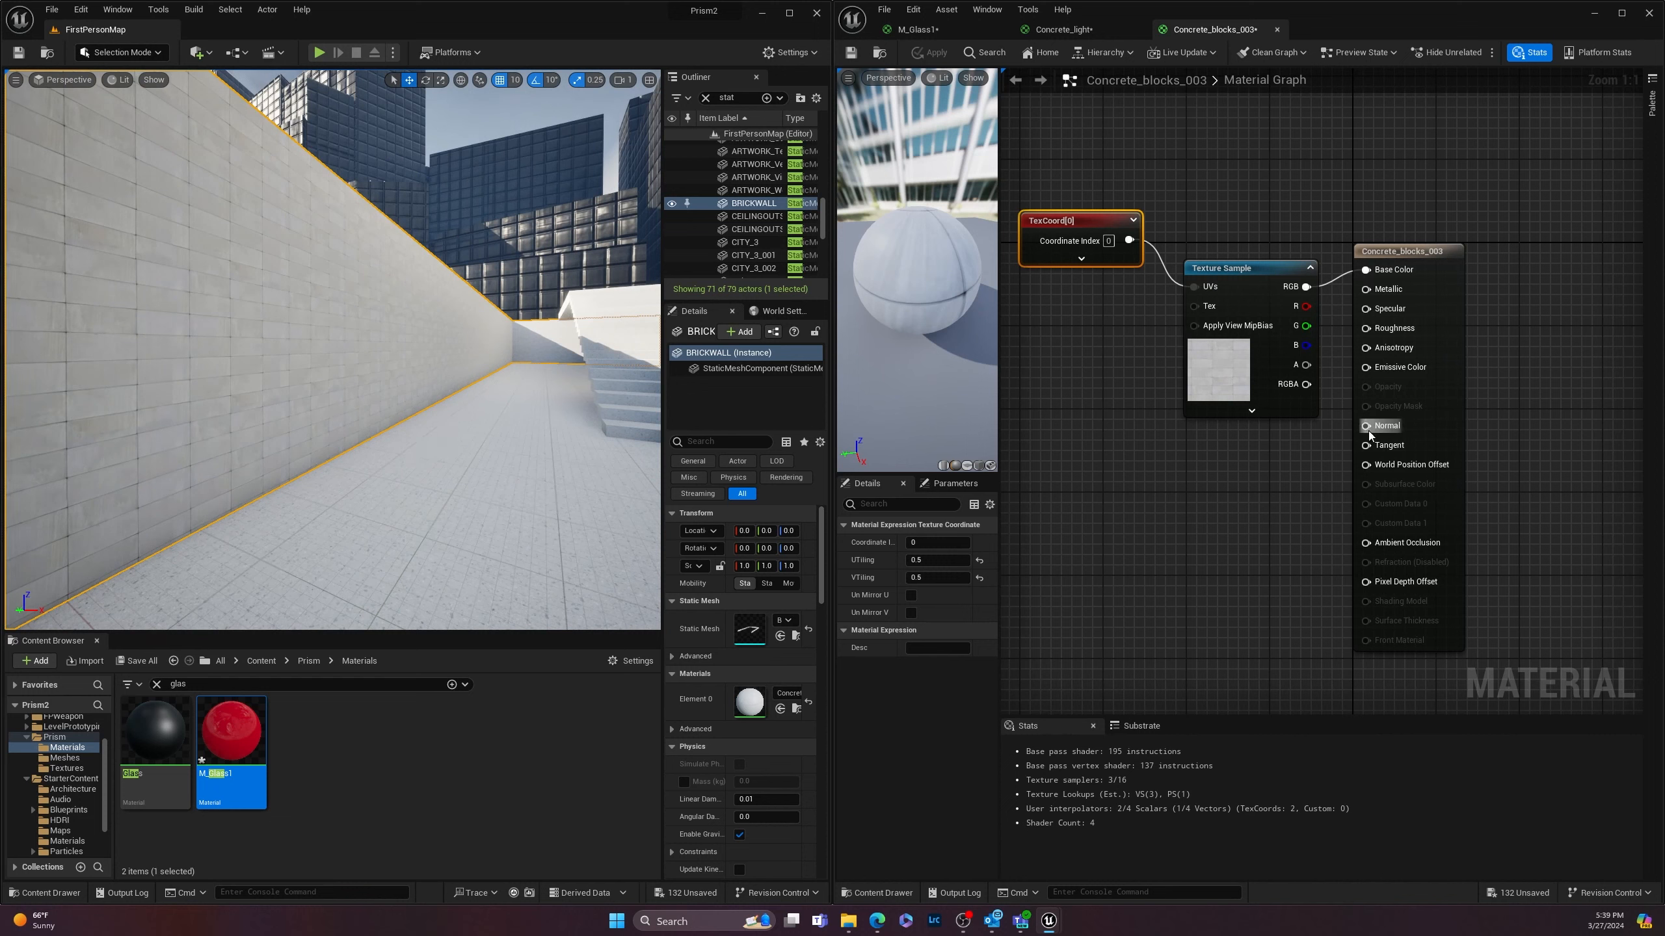
Step: Add a TextureSample node wired to the Normal input of Concrete_blocks_003 and position it below the base color Texture Sample
left_click_drag(1367, 428, 1206, 542)
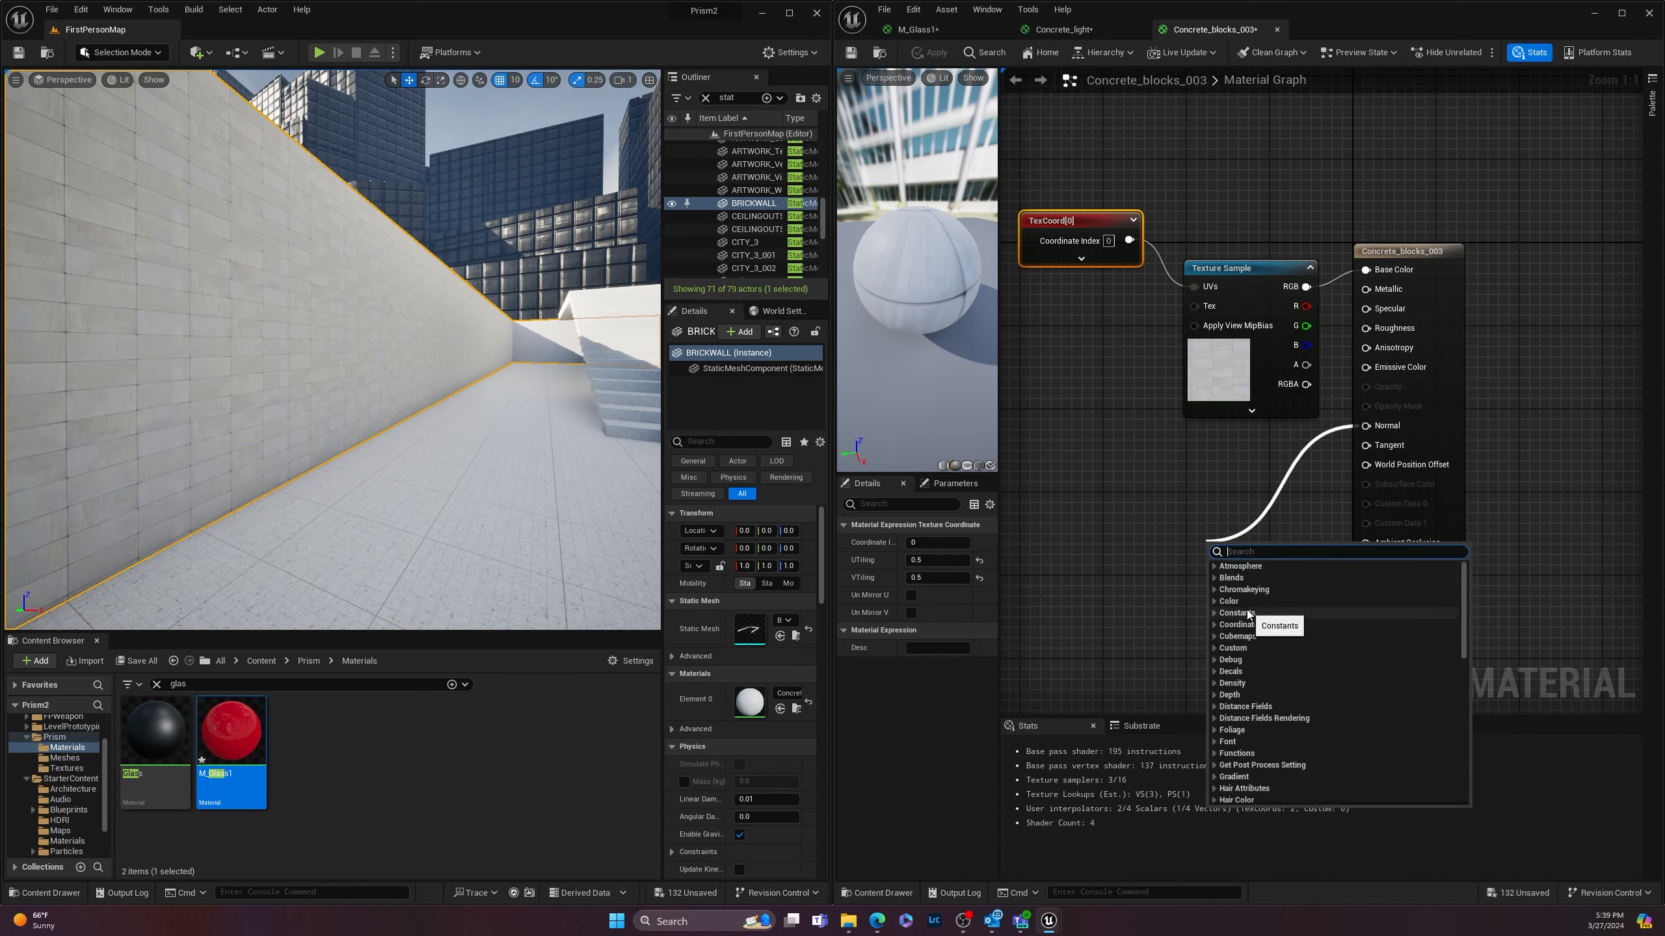
type("textures")
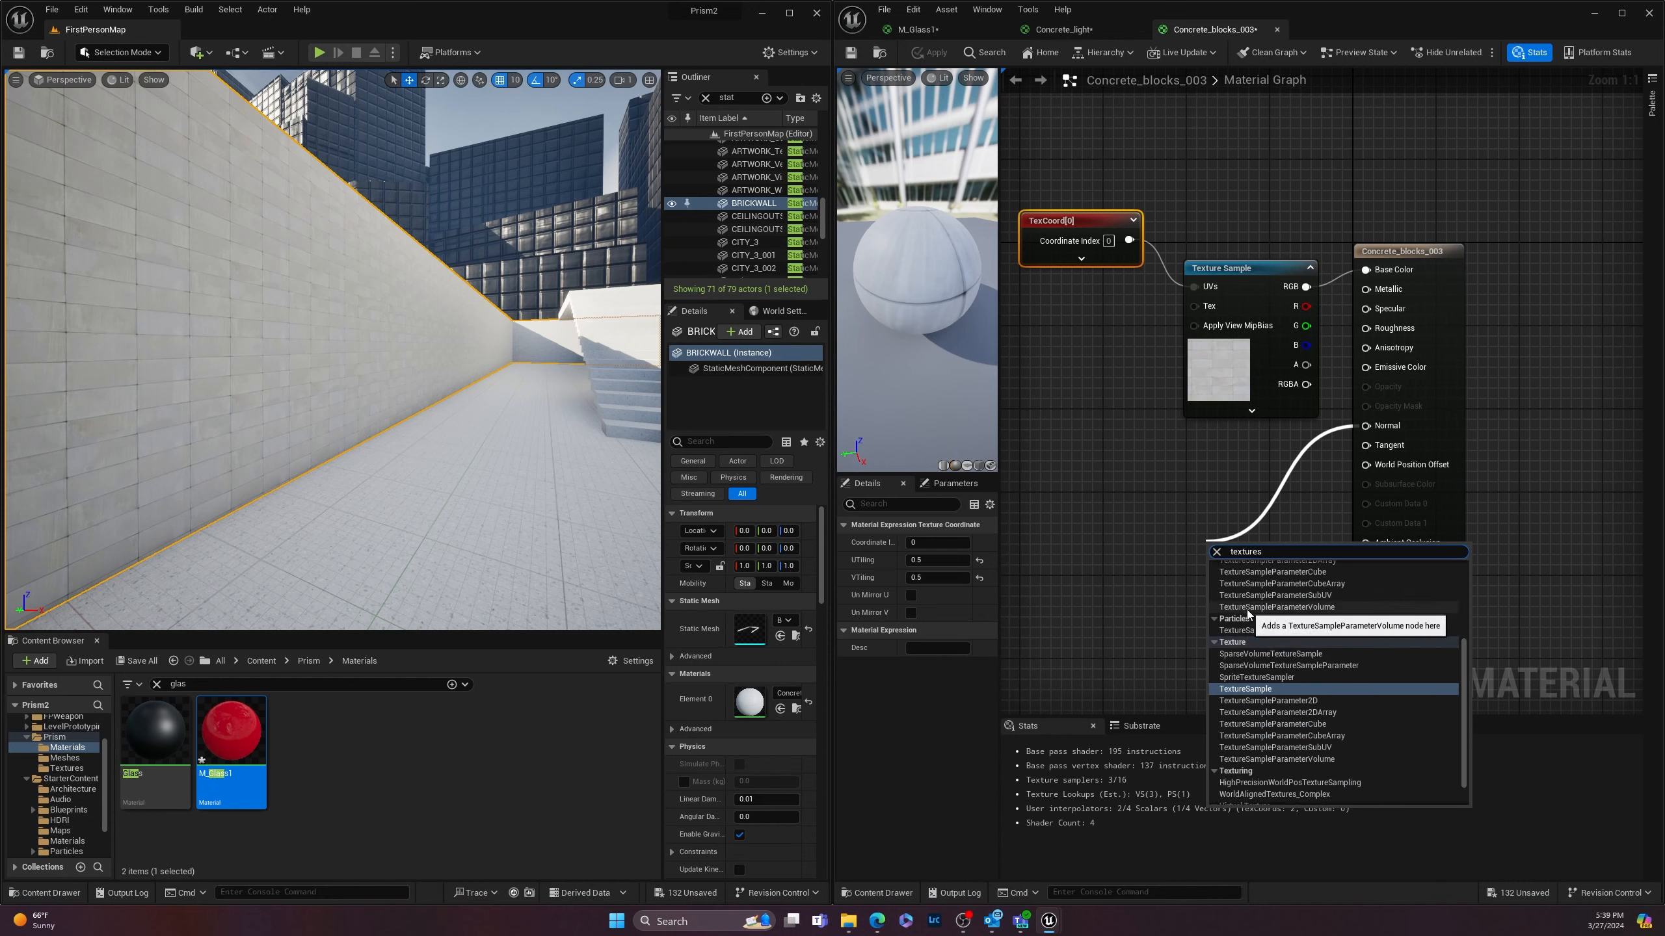
key("Return")
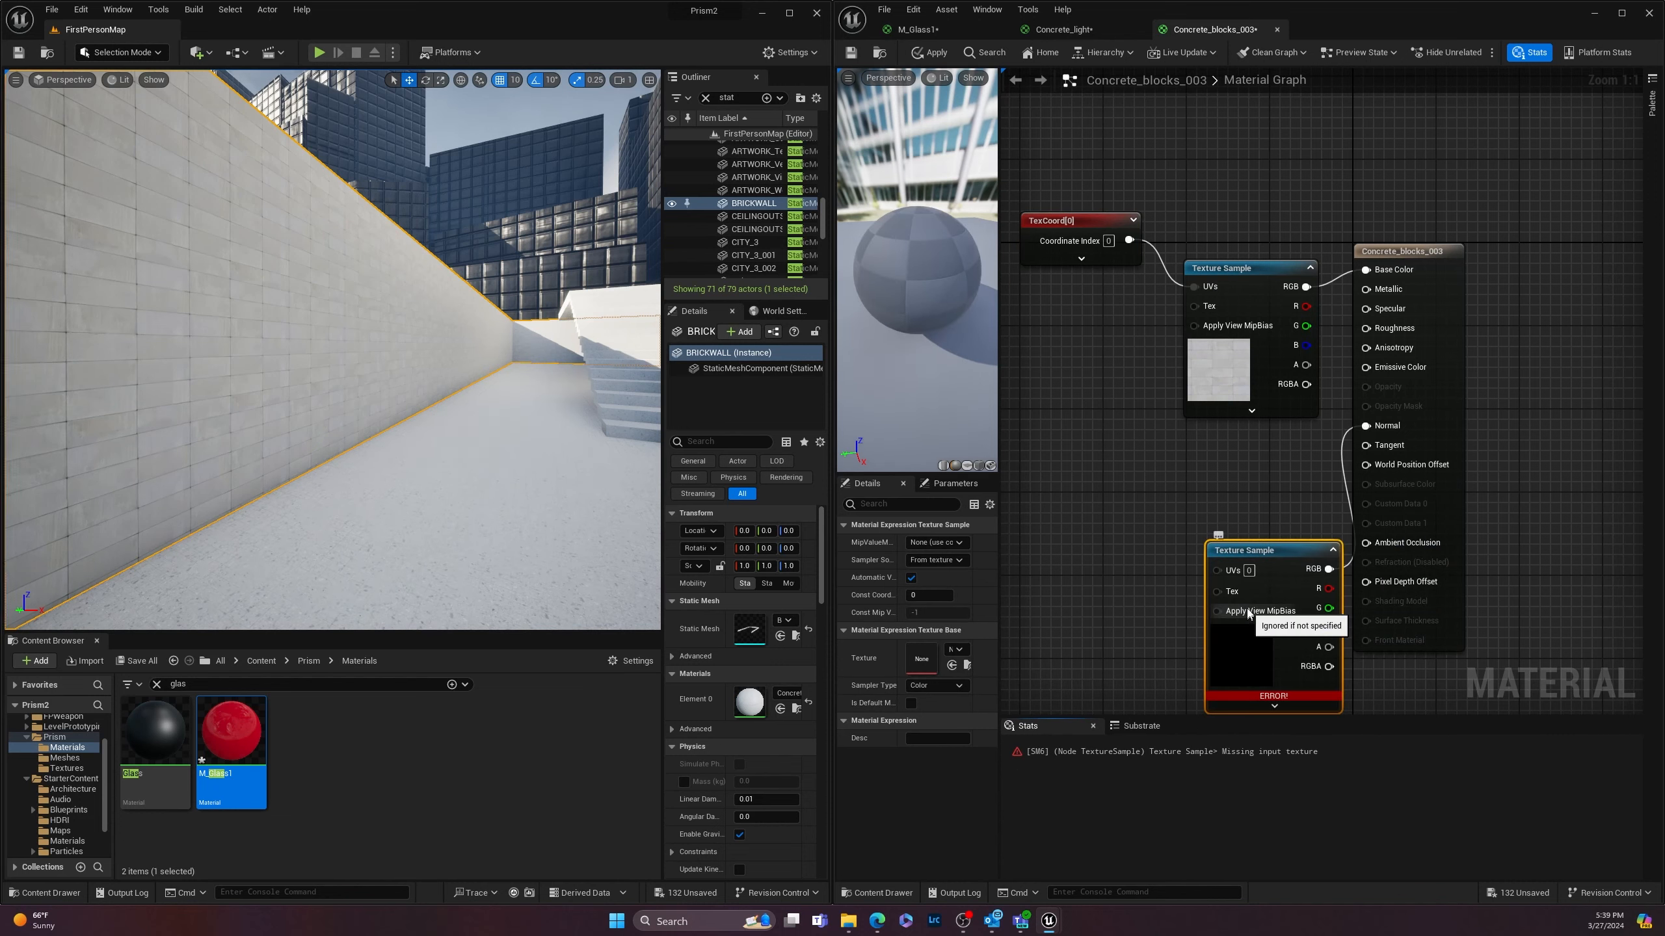
left_click_drag(1252, 541, 1170, 496)
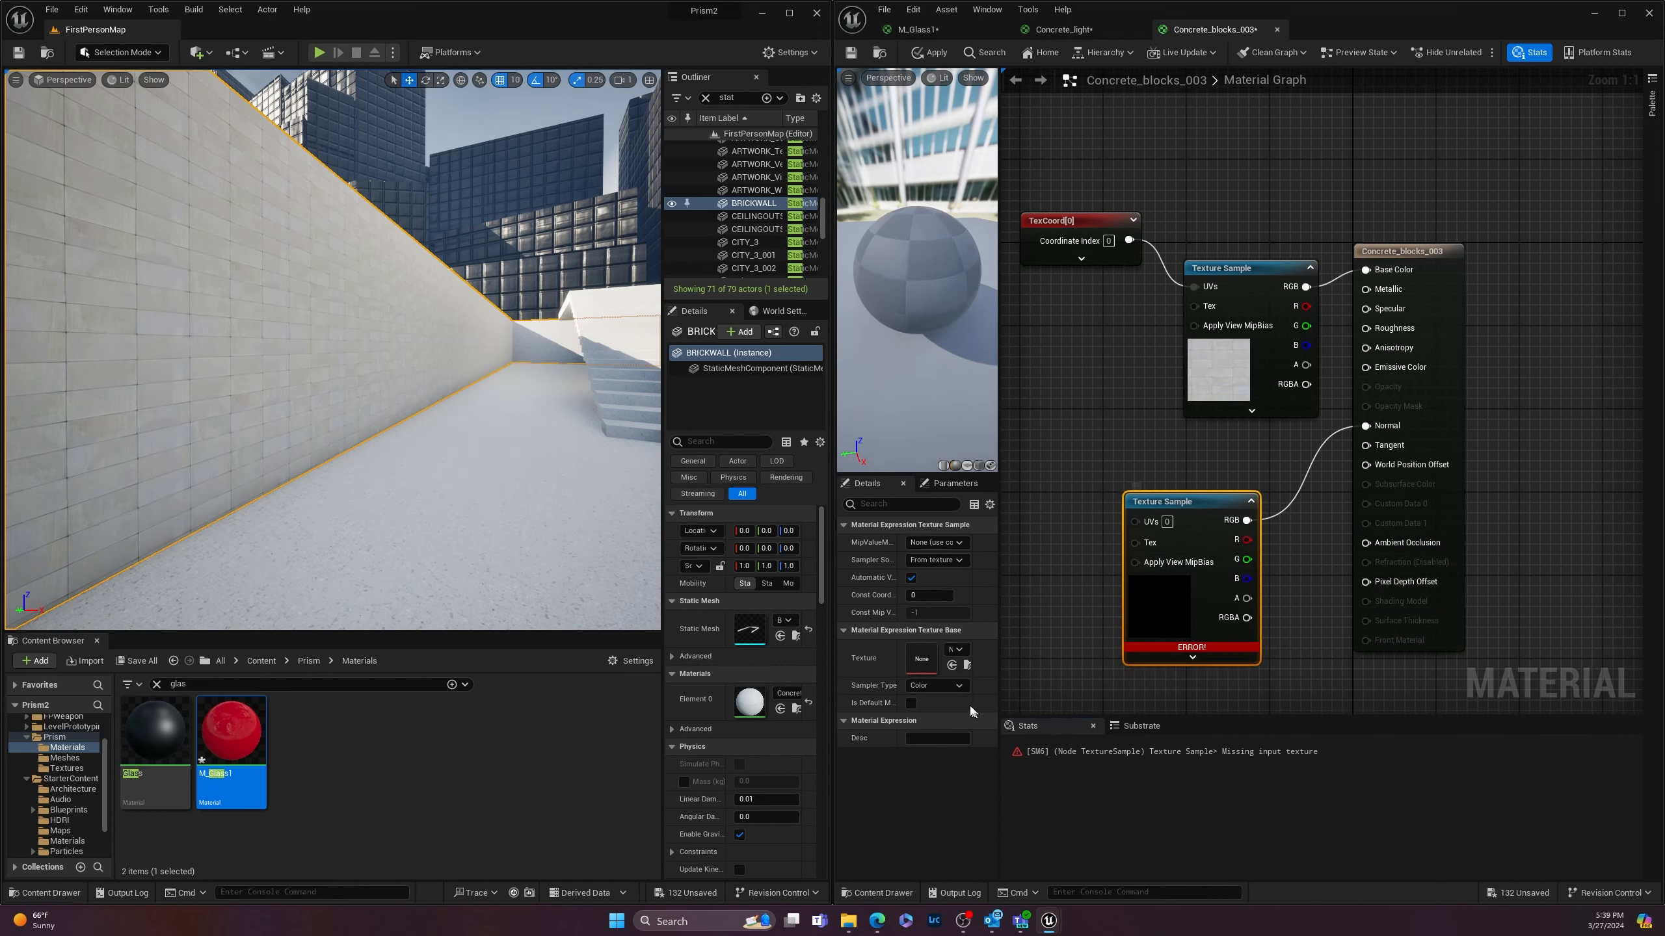
Step: Assign the Concrete_blocks_675_DB_ncl1_1 normal map to the new Texture Sample and apply the material to the wall
left_click(957, 649)
scroll(1022, 557, "down", 5)
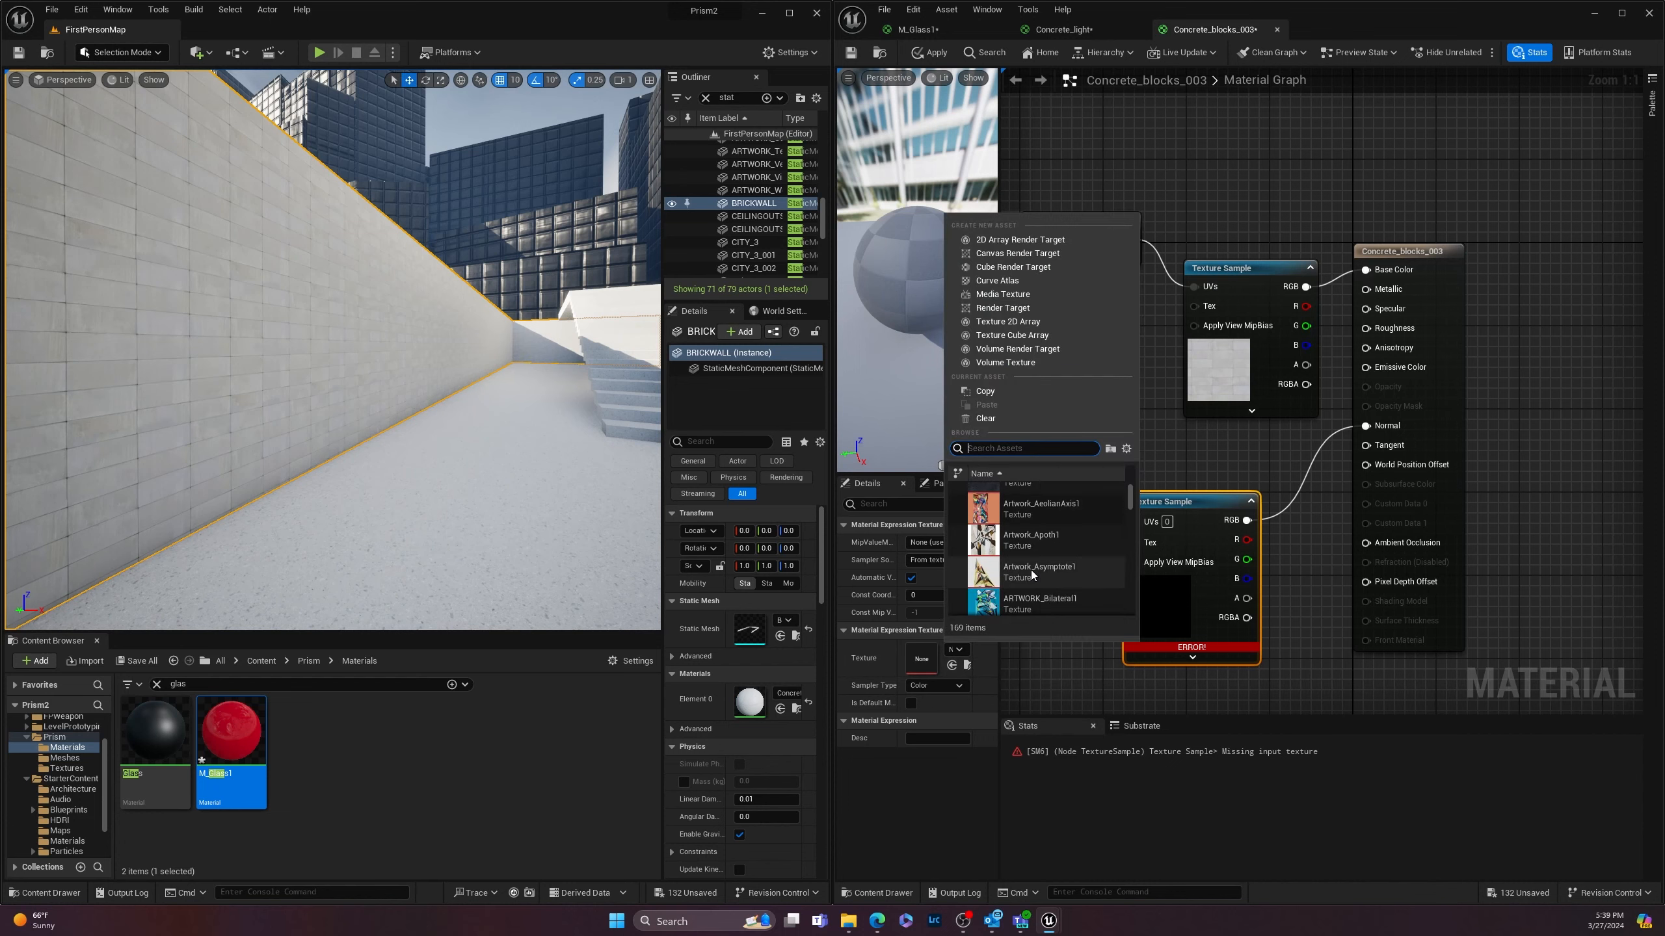
scroll(1023, 570, "down", 6)
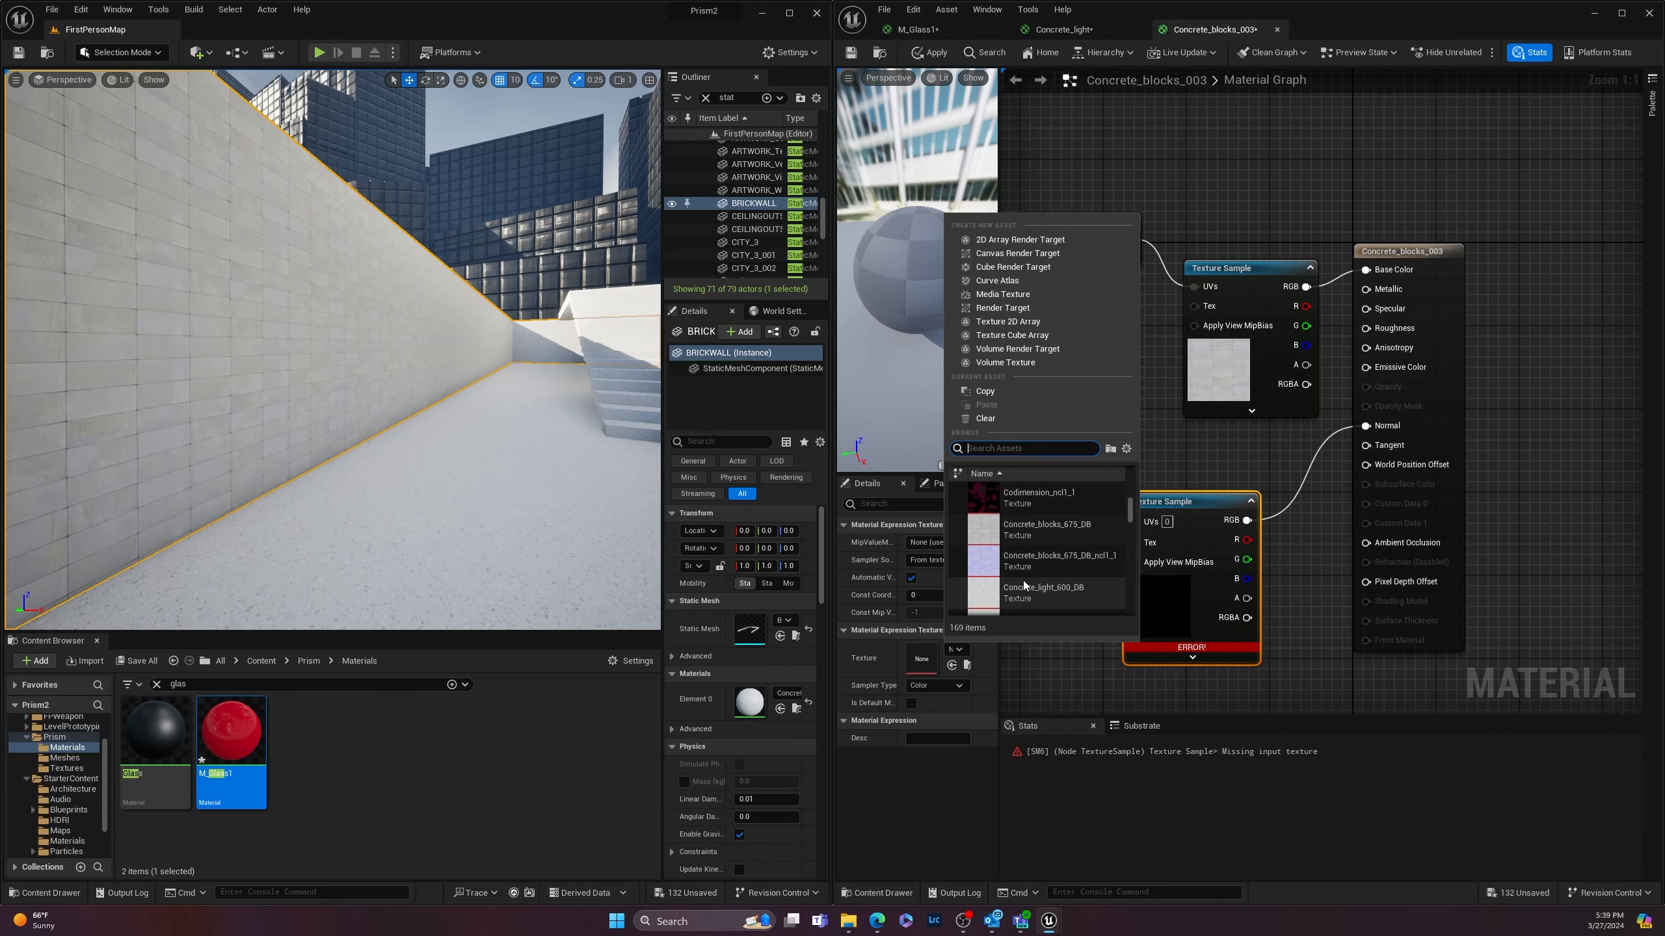
left_click(1022, 583)
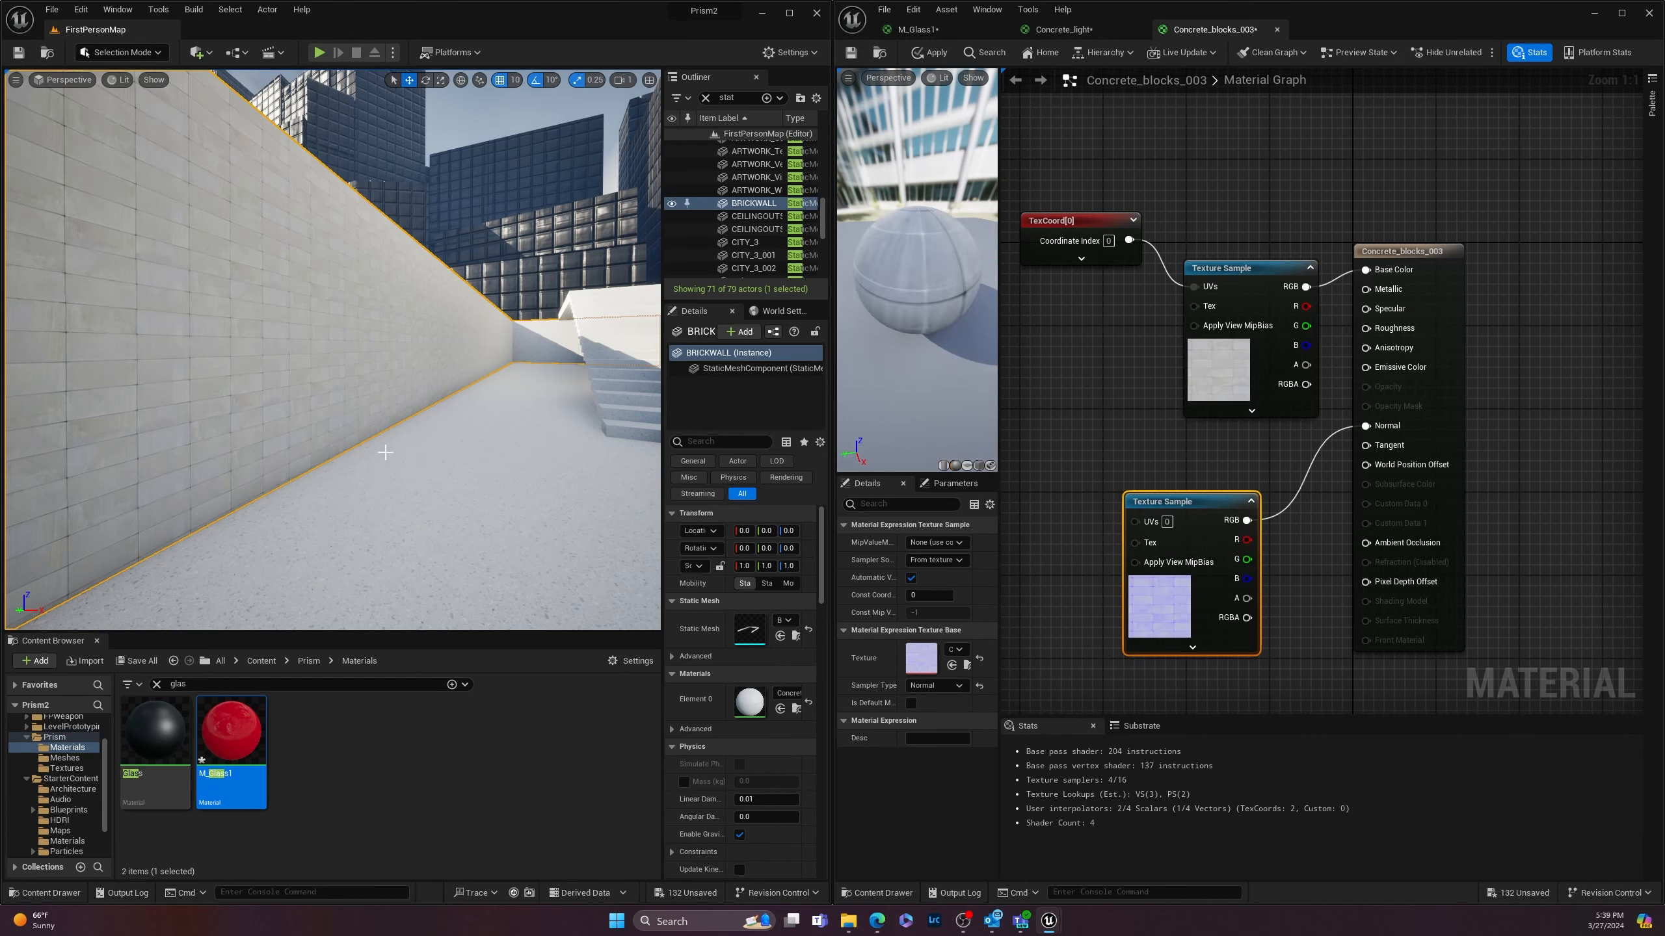
right_click_drag(521, 452, 432, 453)
scroll(509, 398, "up", 3)
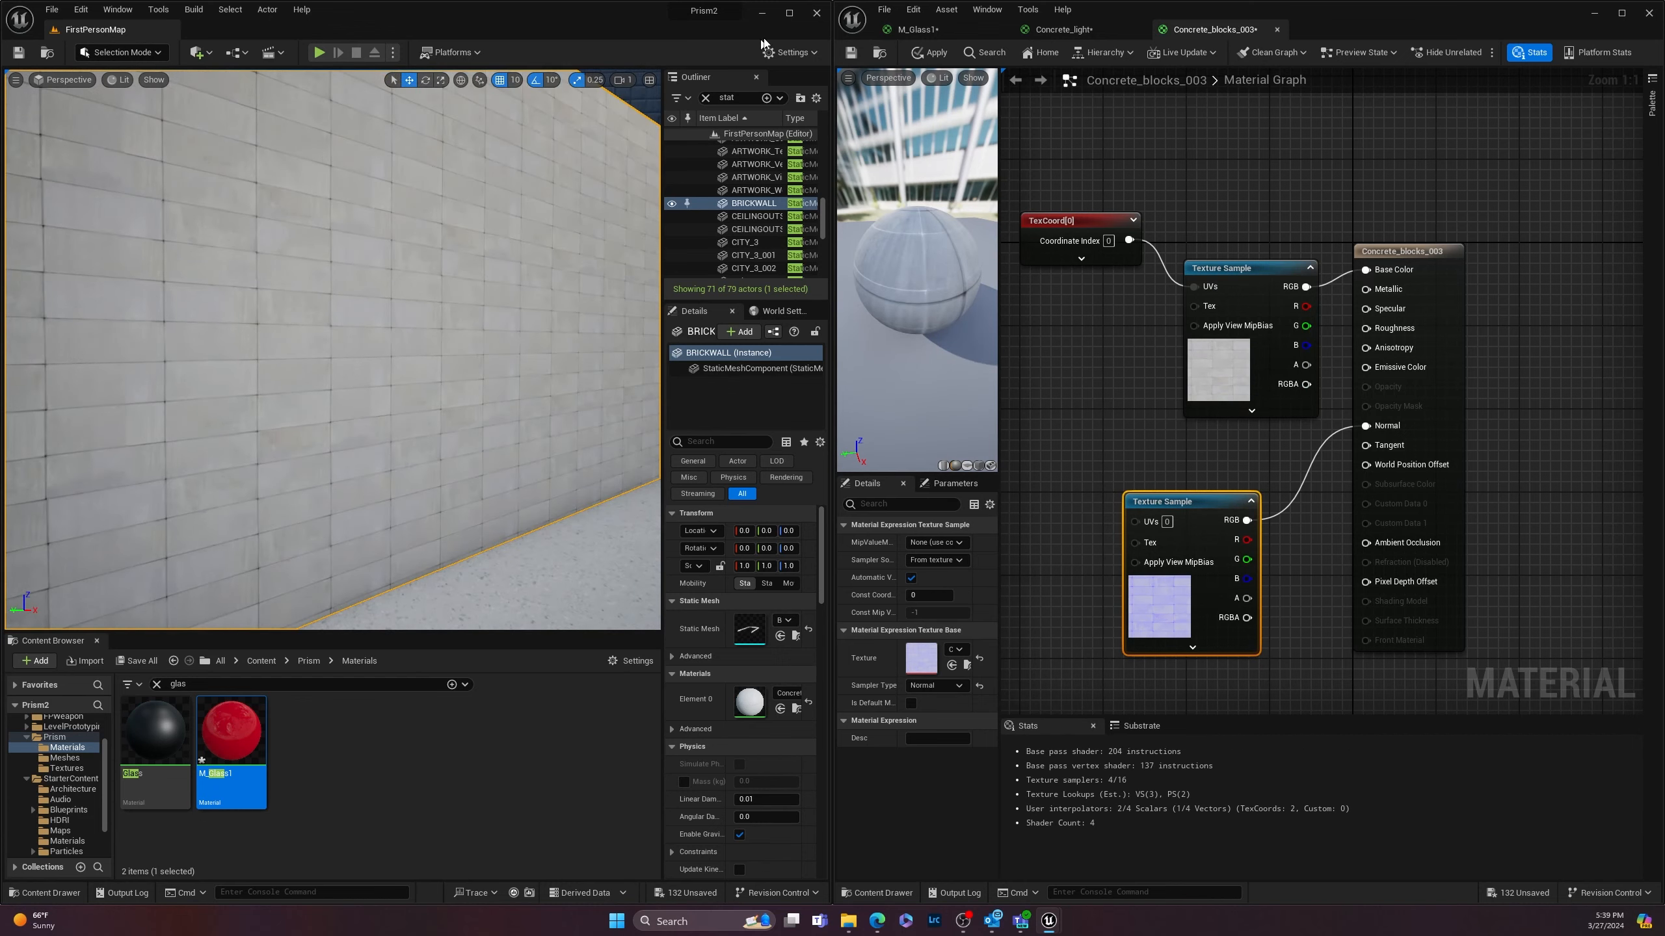
left_click(929, 52)
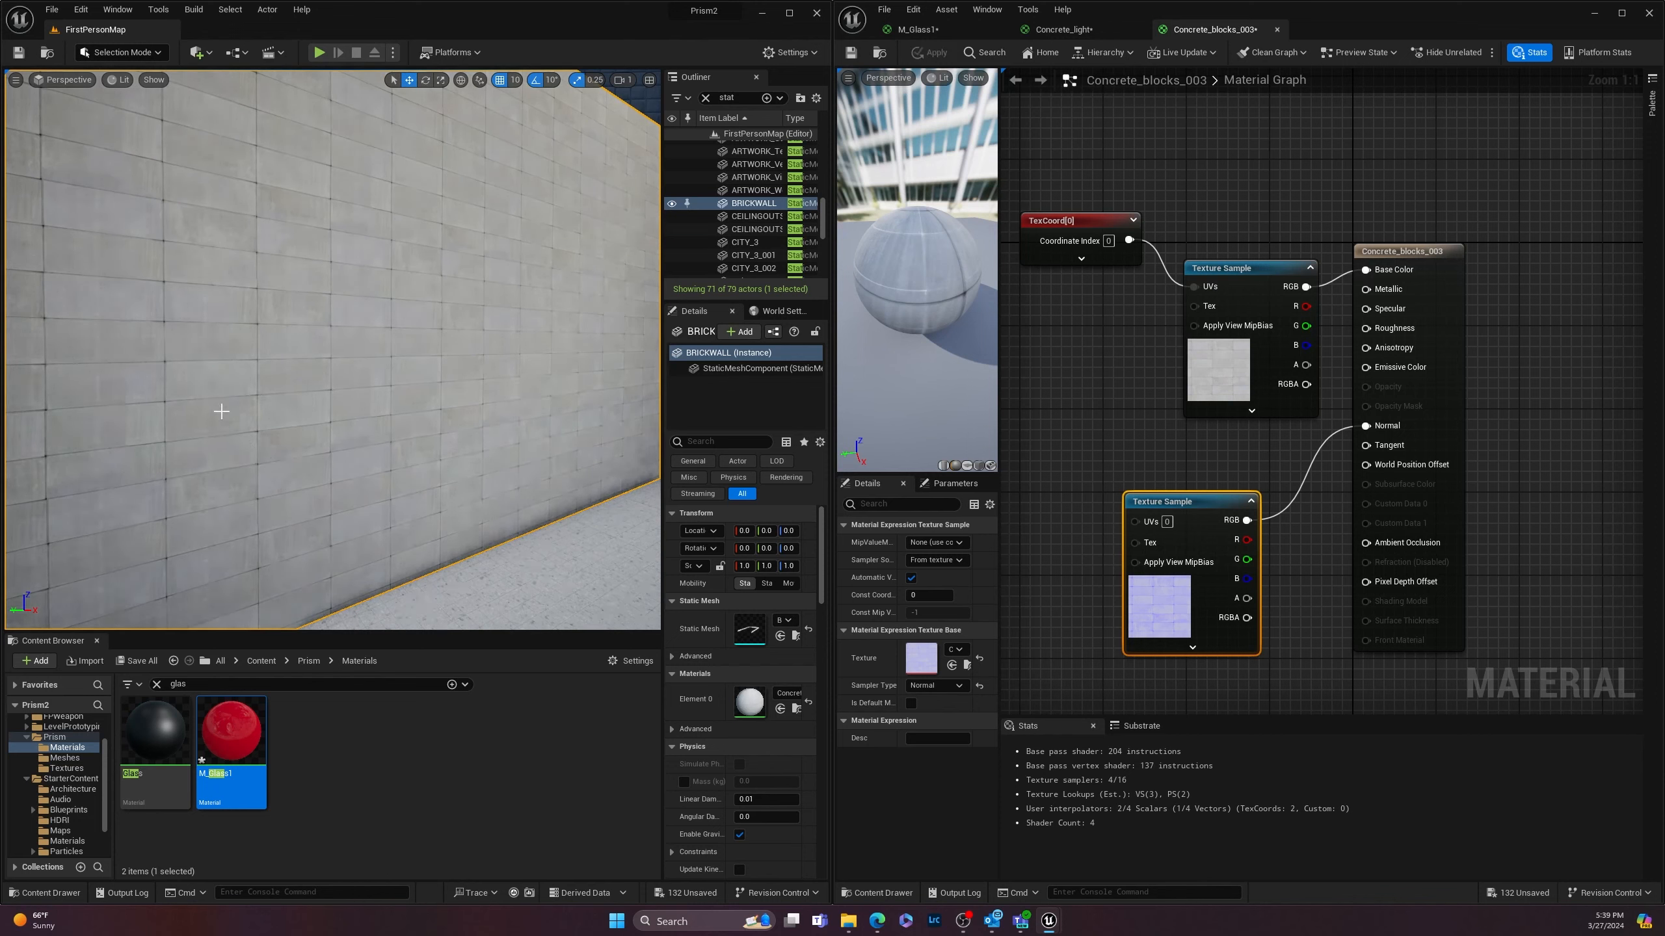
scroll(106, 437, "up", 2)
scroll(111, 440, "up", 2)
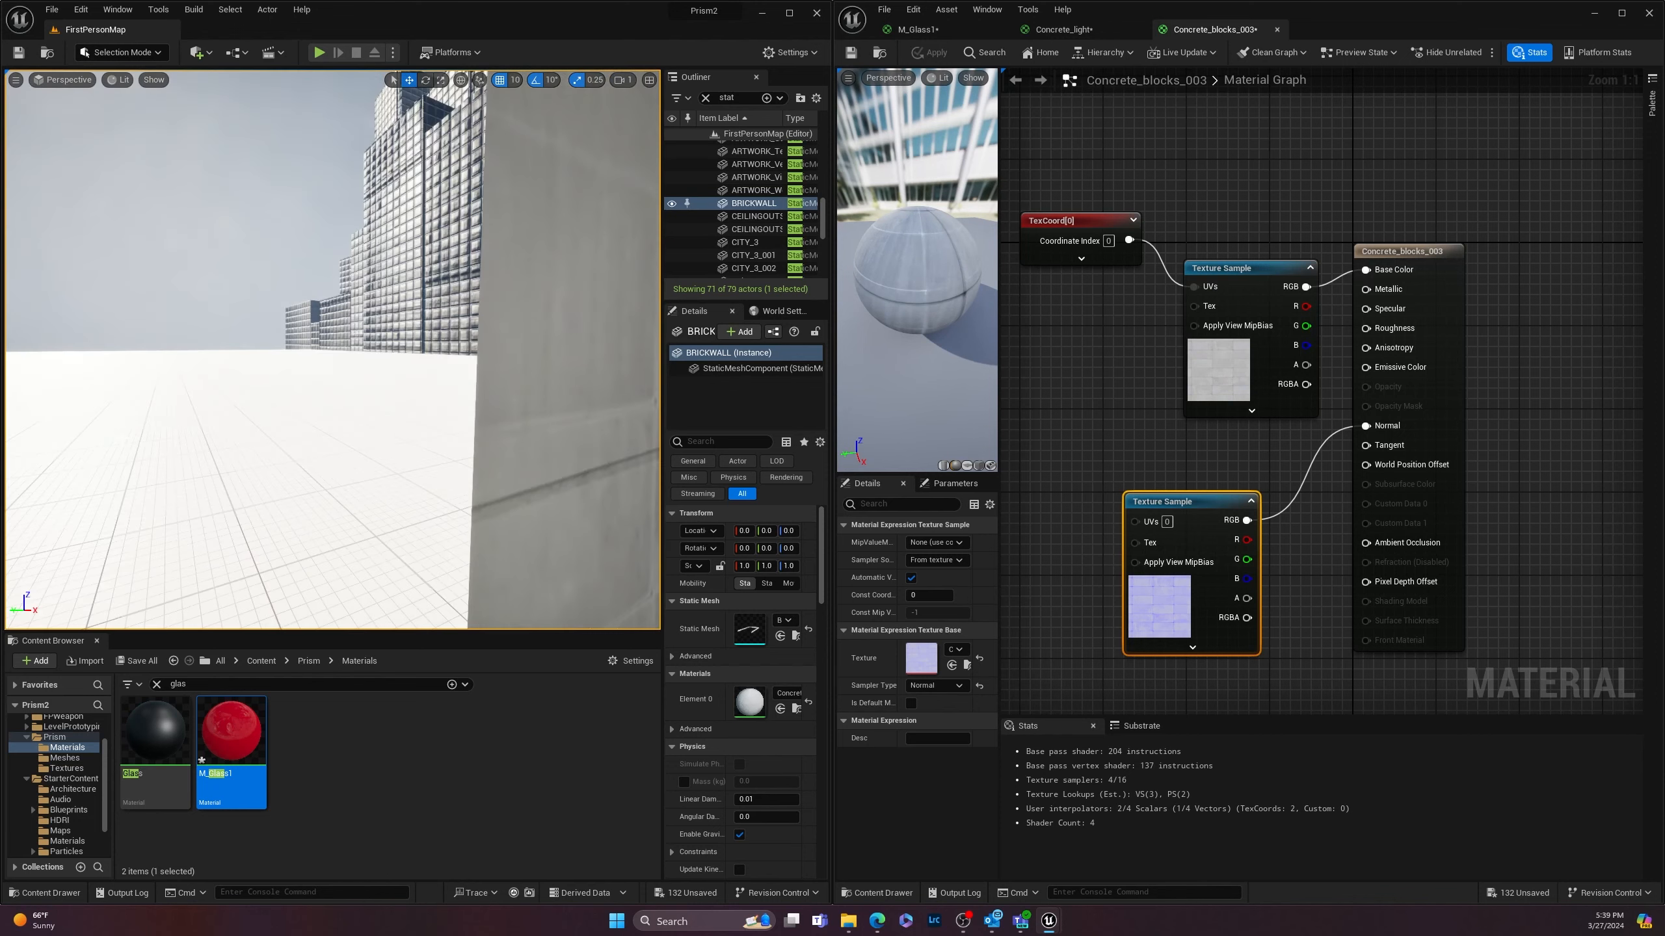
Step: Wire the TexCoord[0] node to the UVs input of the normal map Texture Sample, then apply and save the Concrete_blocks_003 material
scroll(196, 427, "down", 2)
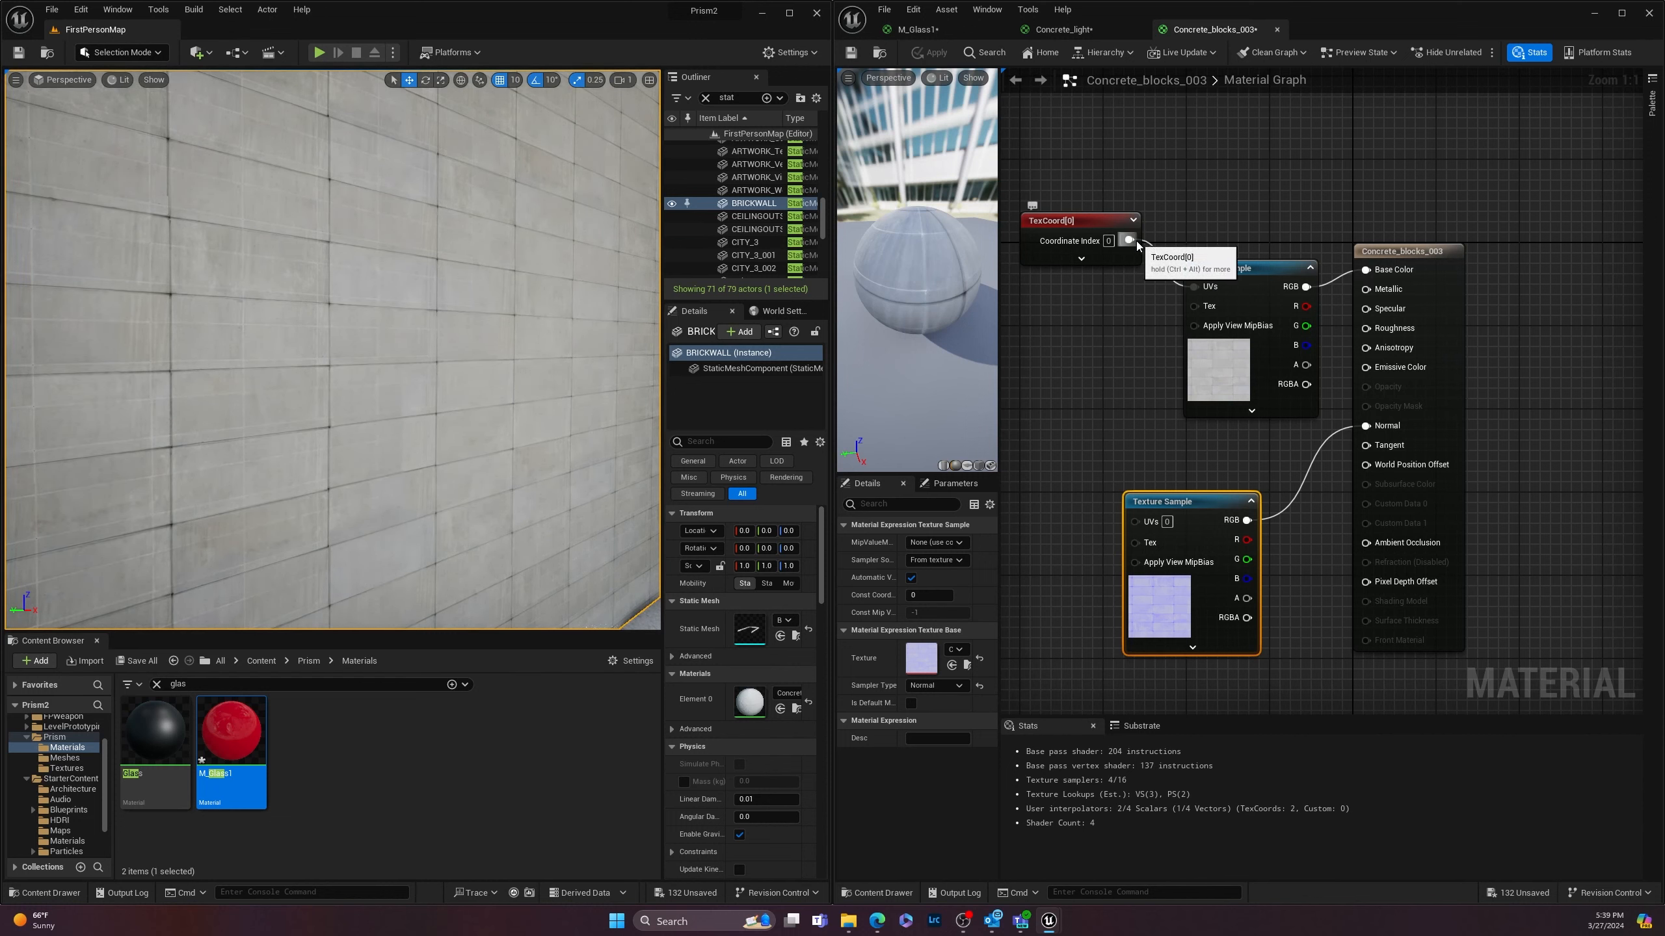
left_click_drag(1107, 444, 1130, 523)
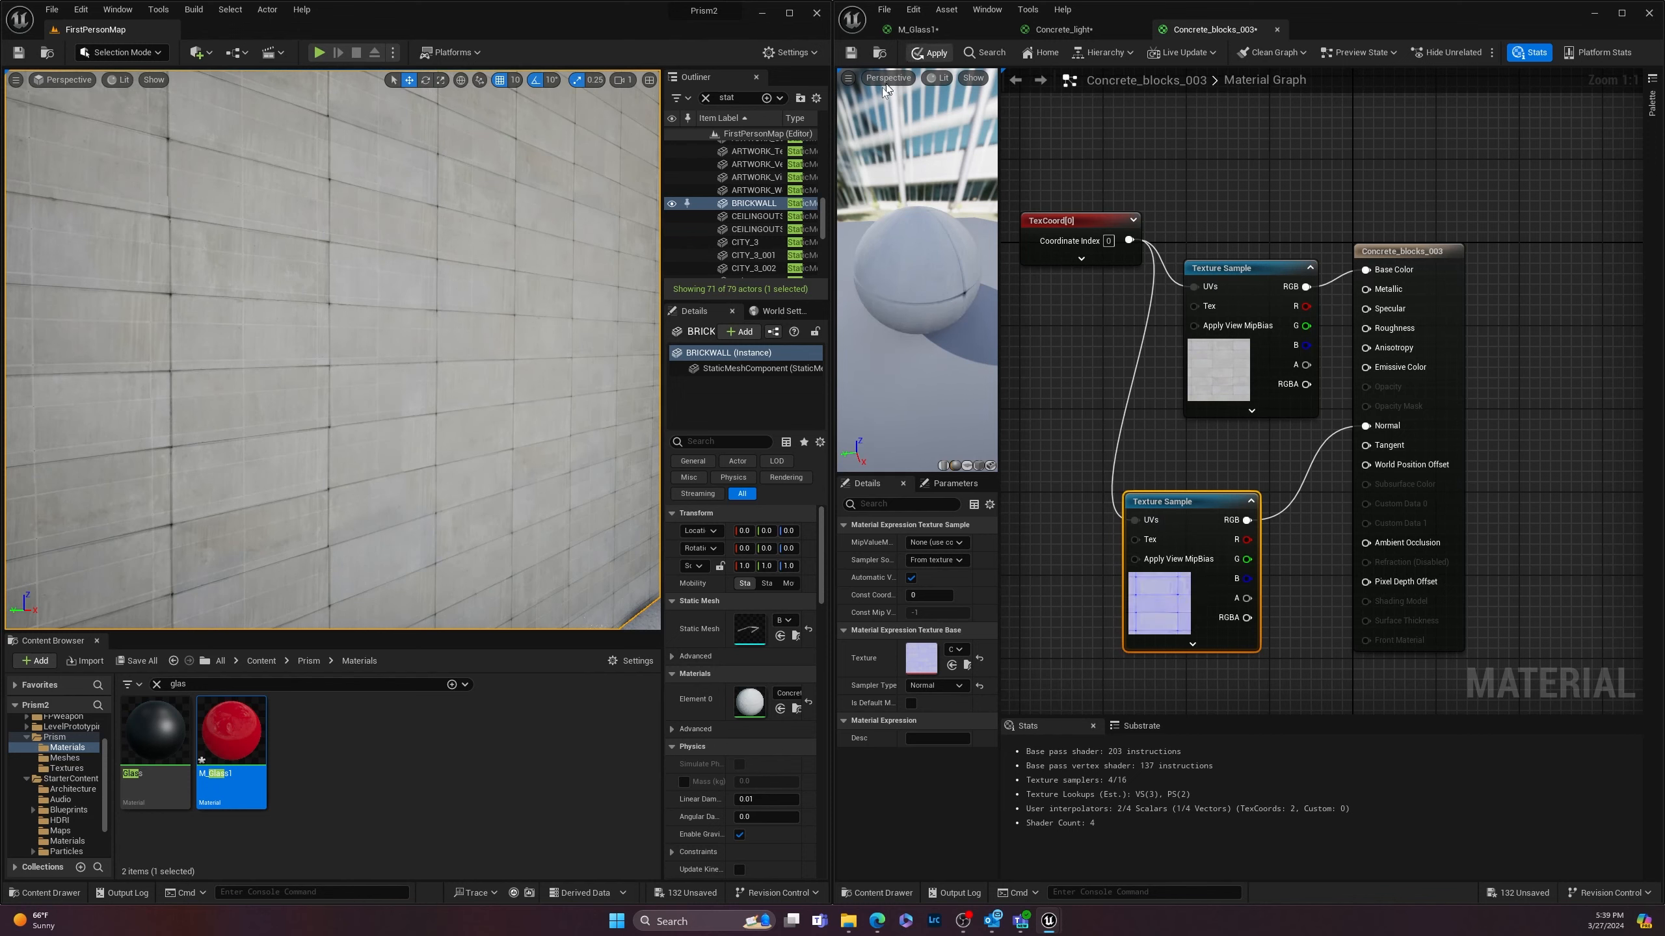
right_click_drag(230, 411, 8, 347)
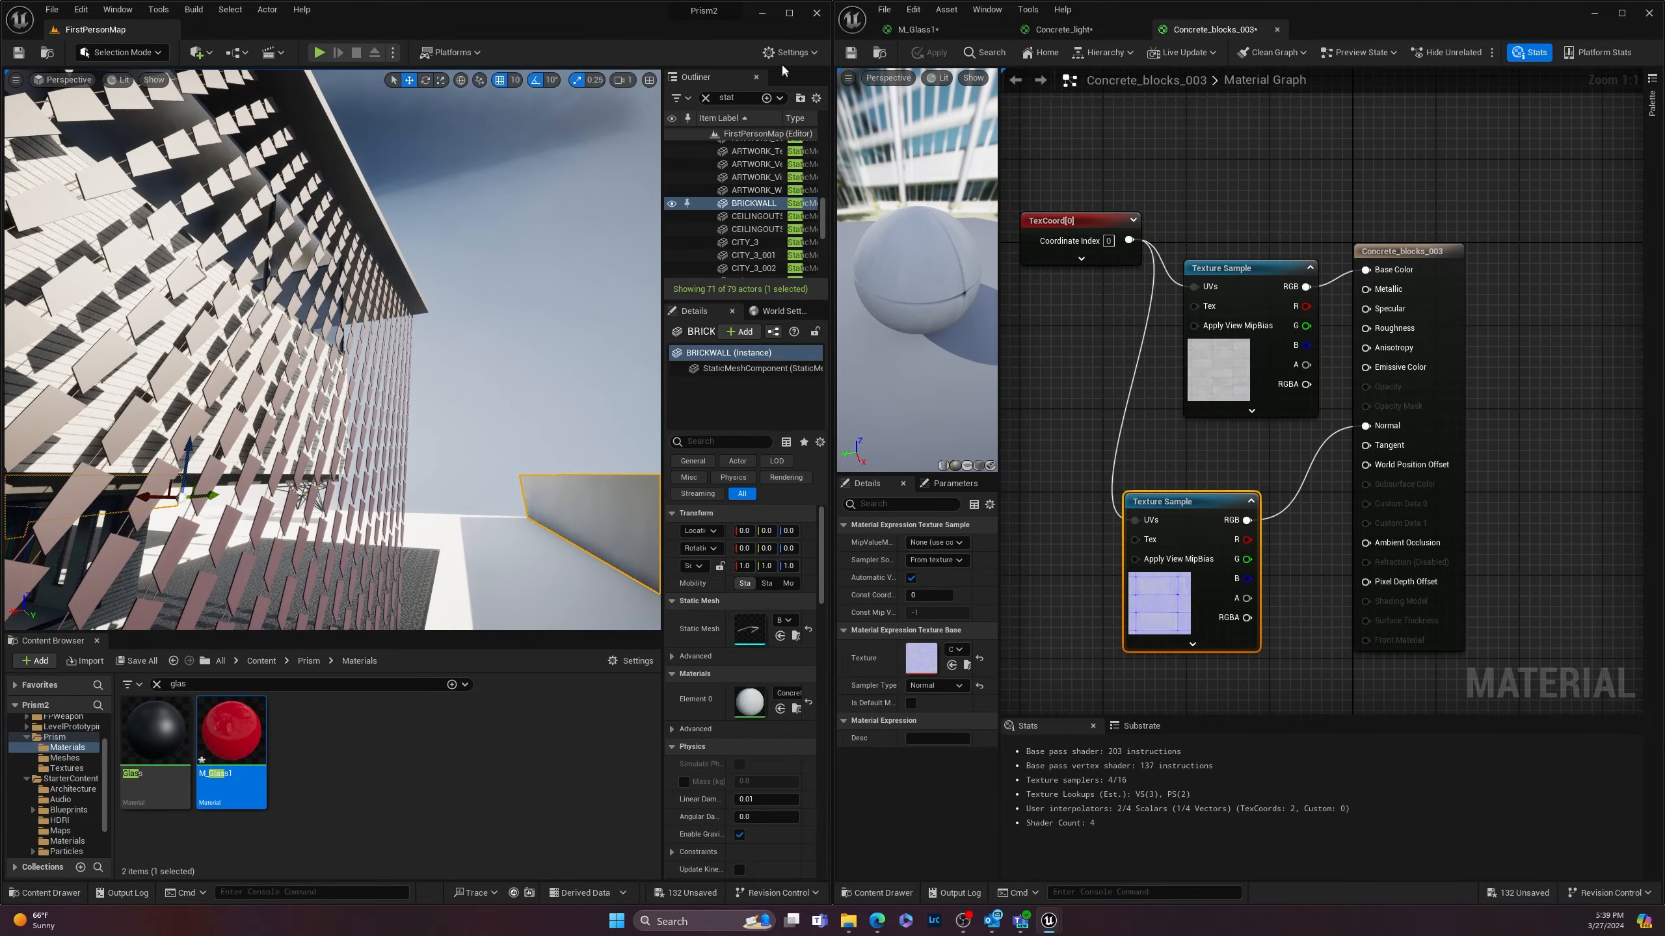
left_click(853, 54)
Step: Close the Concrete_blocks_003, Concrete_light and M_Glass1 material editors and maximize the level editor window
left_click(1276, 30)
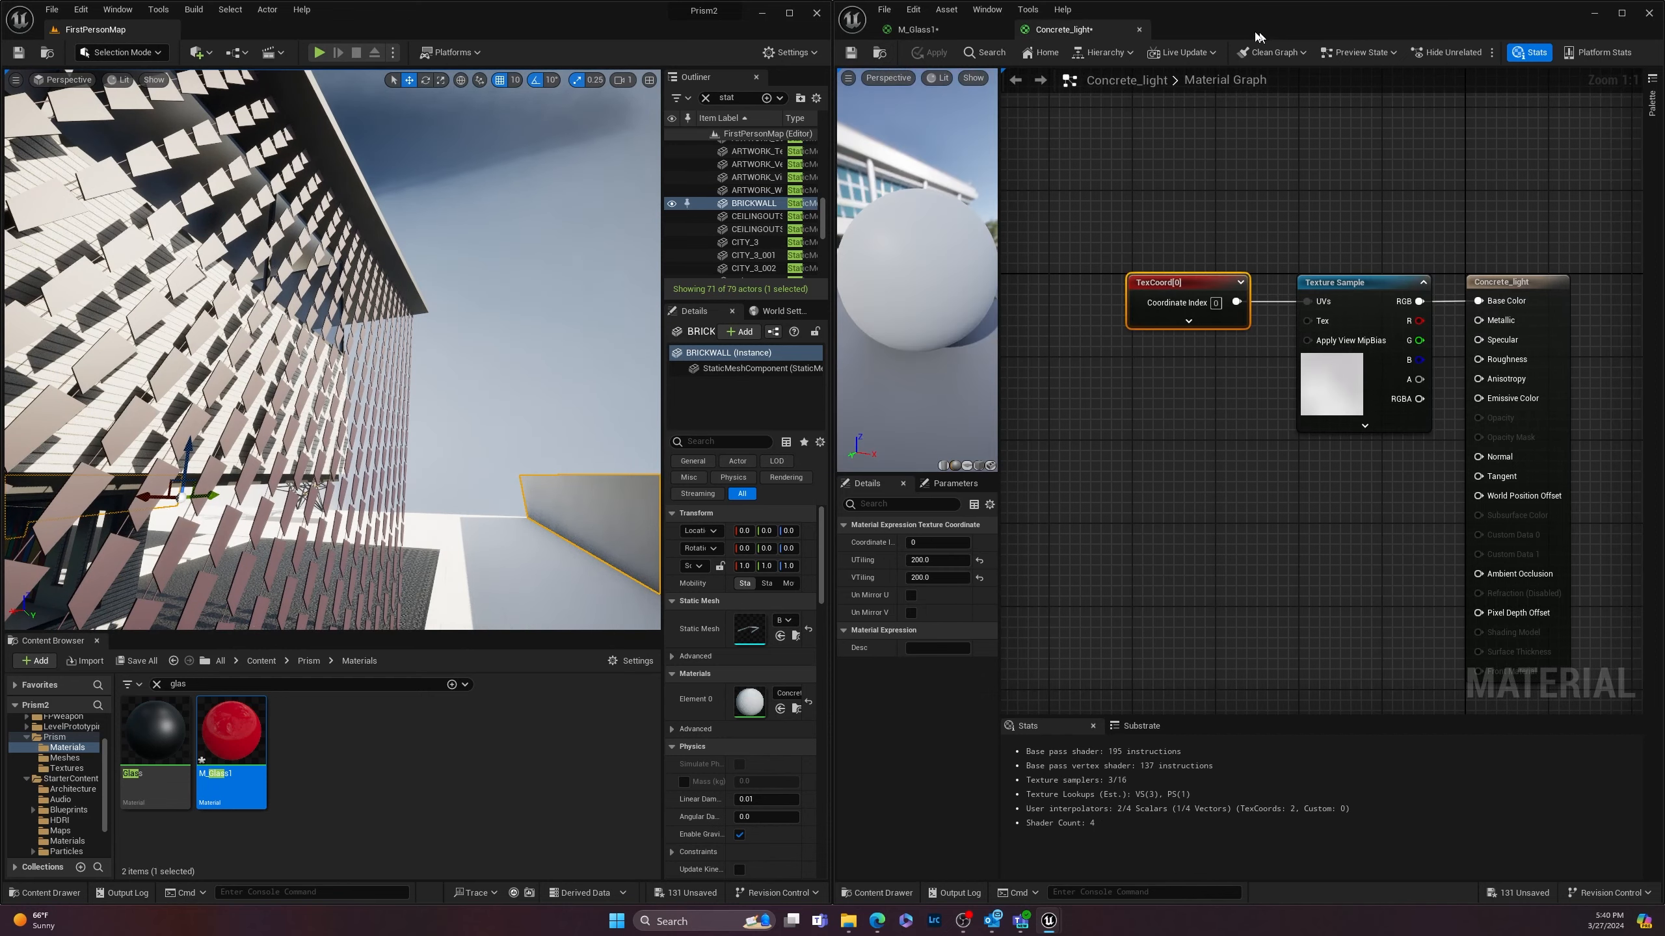
left_click(1139, 30)
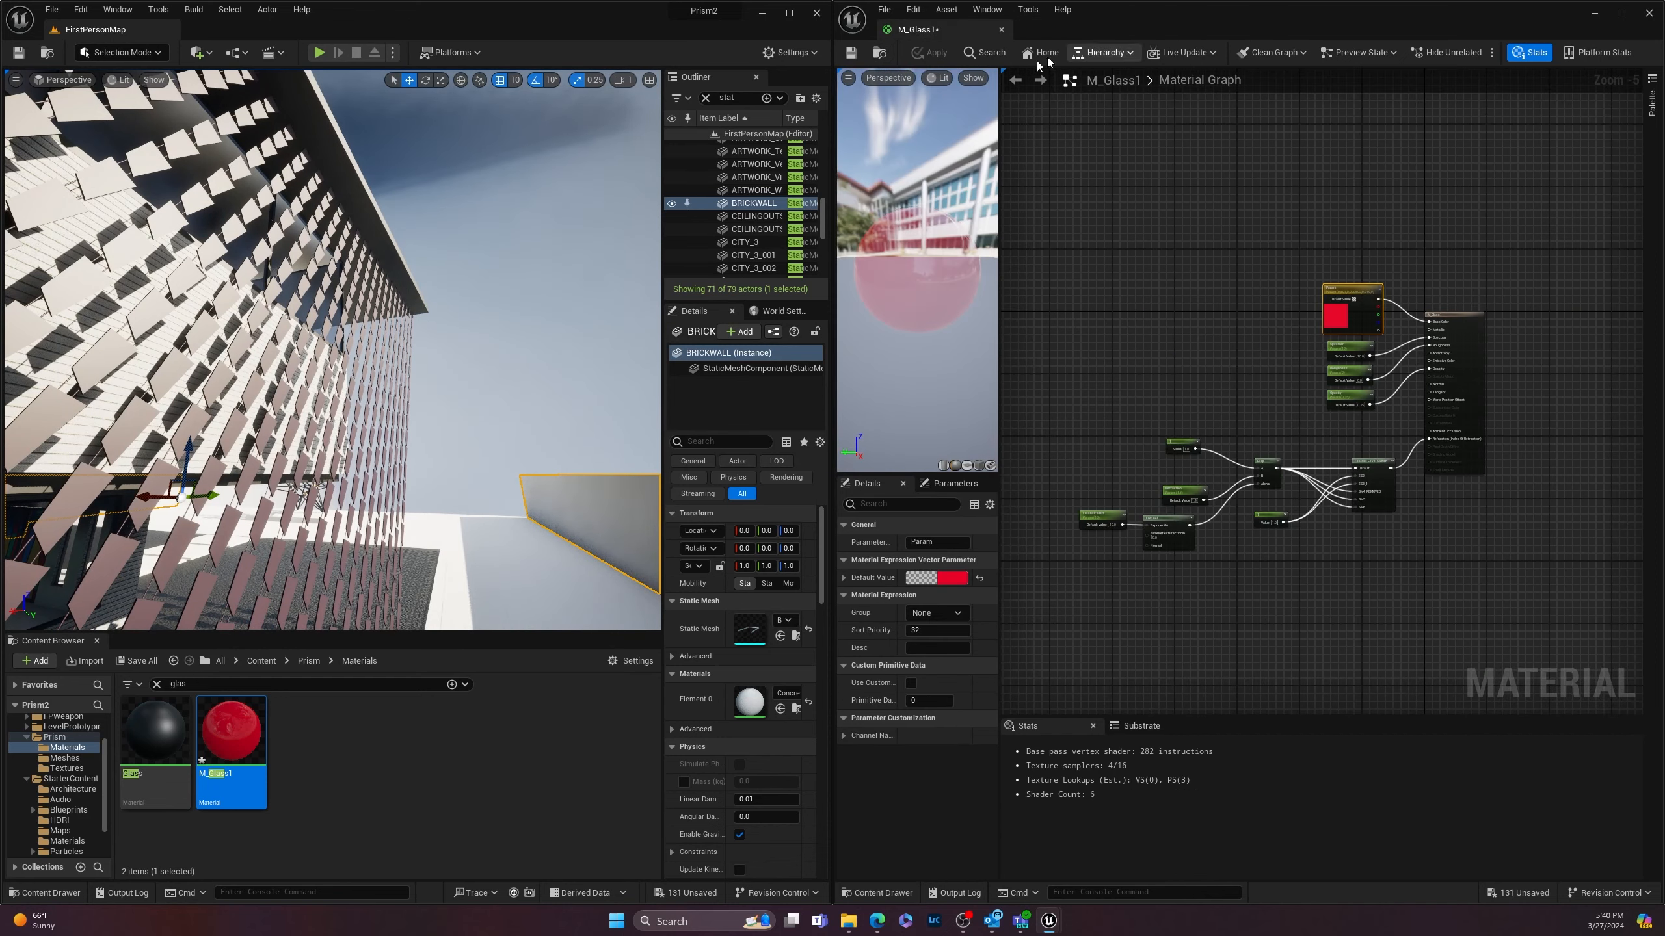
left_click(1001, 30)
right_click_drag(391, 444, 433, 469)
key("w")
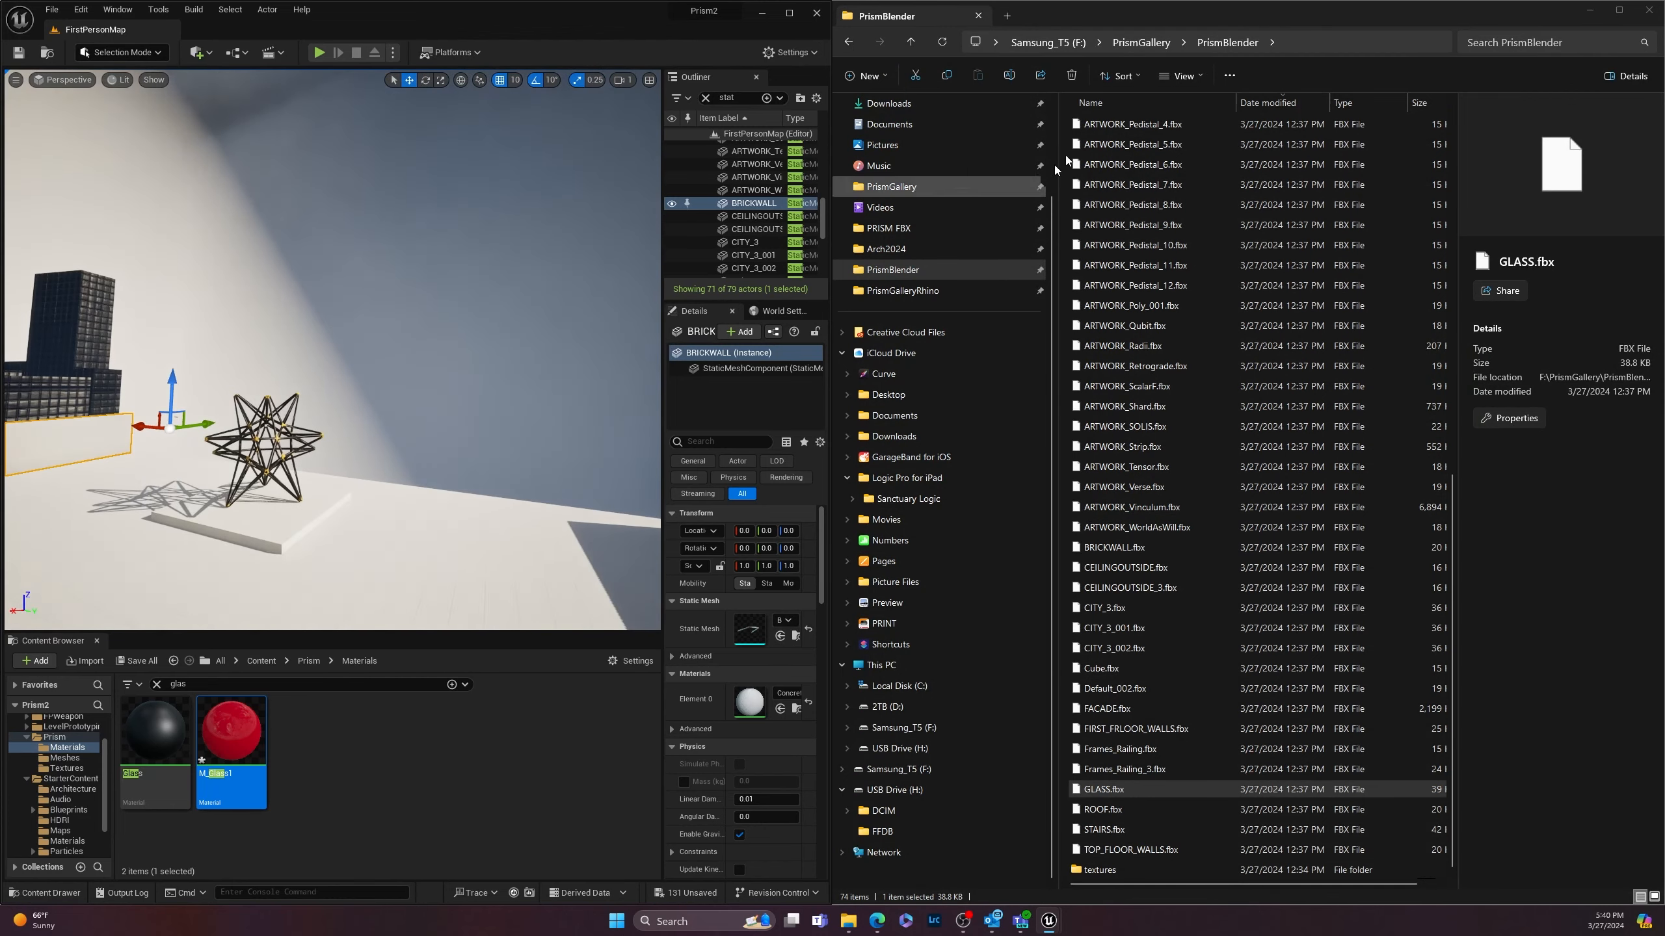
left_click(792, 15)
Step: Select the WATER mesh in front of the gallery entrance and open it for editing in a maximized static mesh editor
right_click_drag(722, 372, 5, 494)
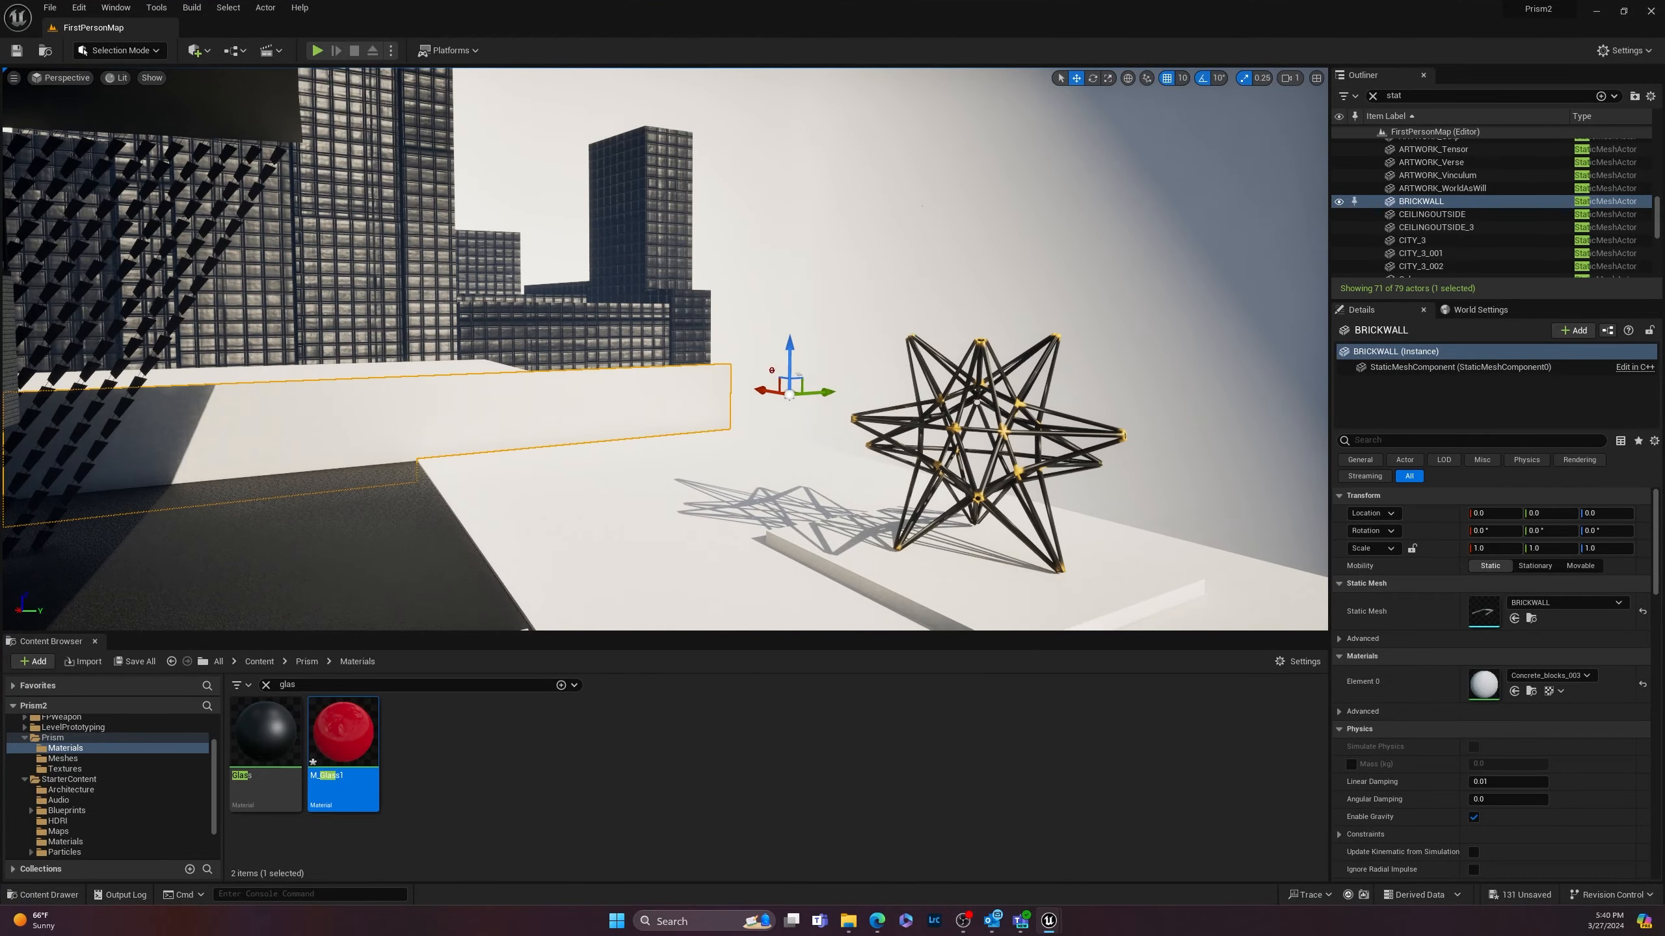
mouse_move(665, 349)
right_mouse_down()
mouse_move(773, 467)
mouse_move(459, 519)
mouse_move(341, 459)
right_mouse_up()
key("w")
key("s")
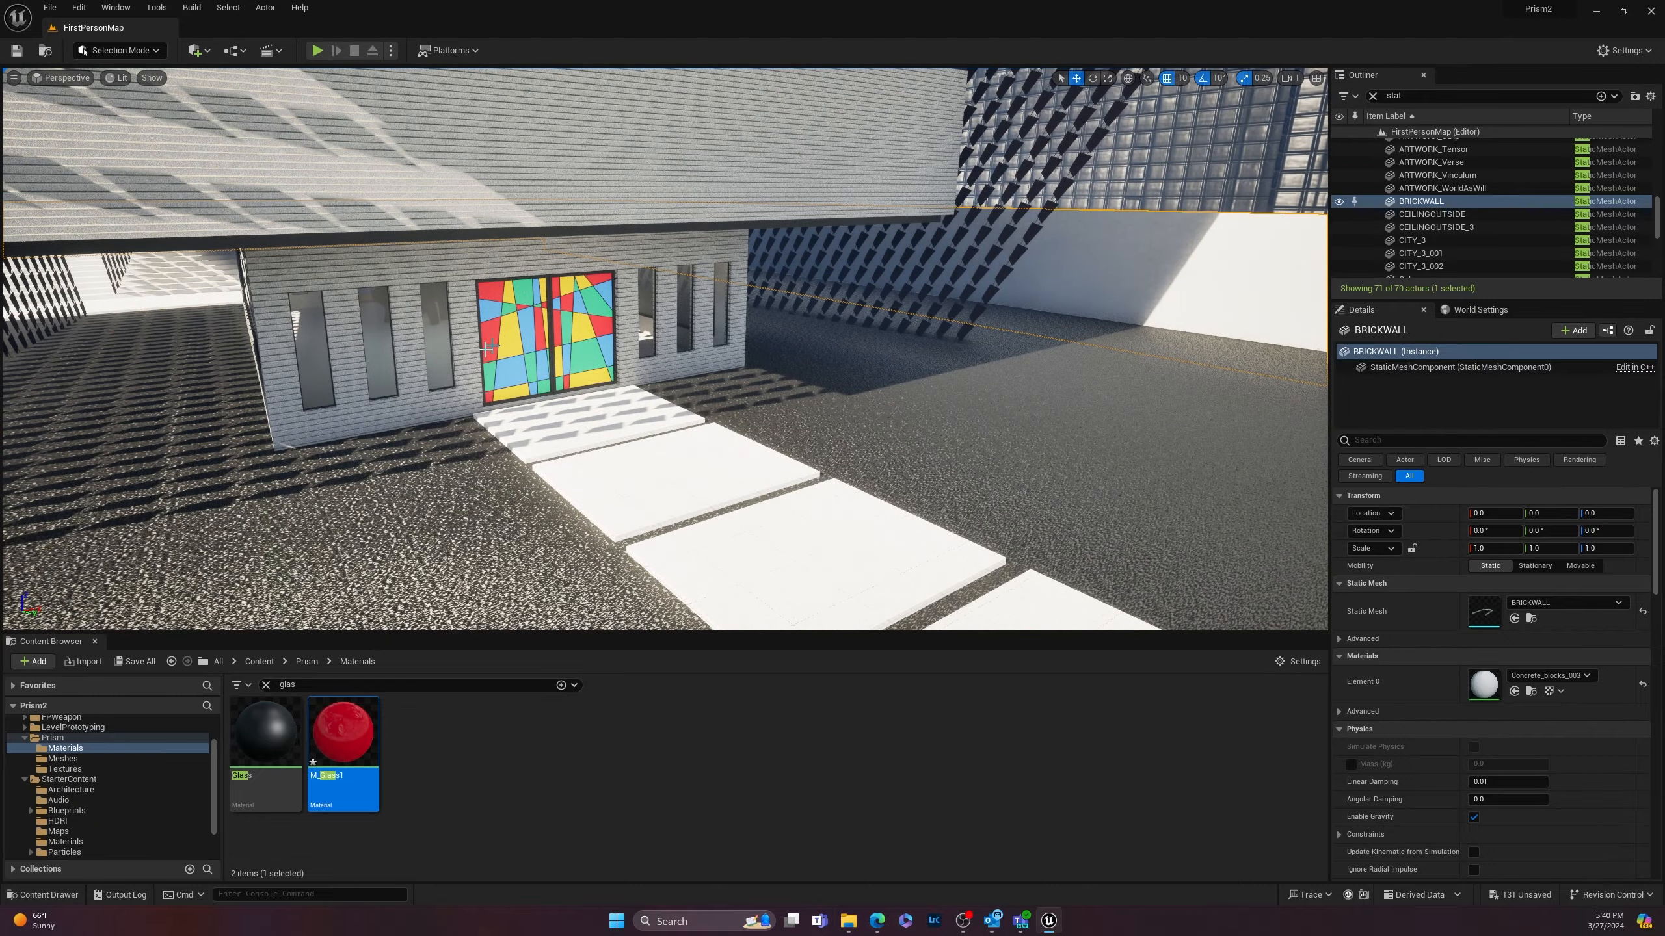
right_click_drag(488, 347, 668, 481)
left_click(714, 447)
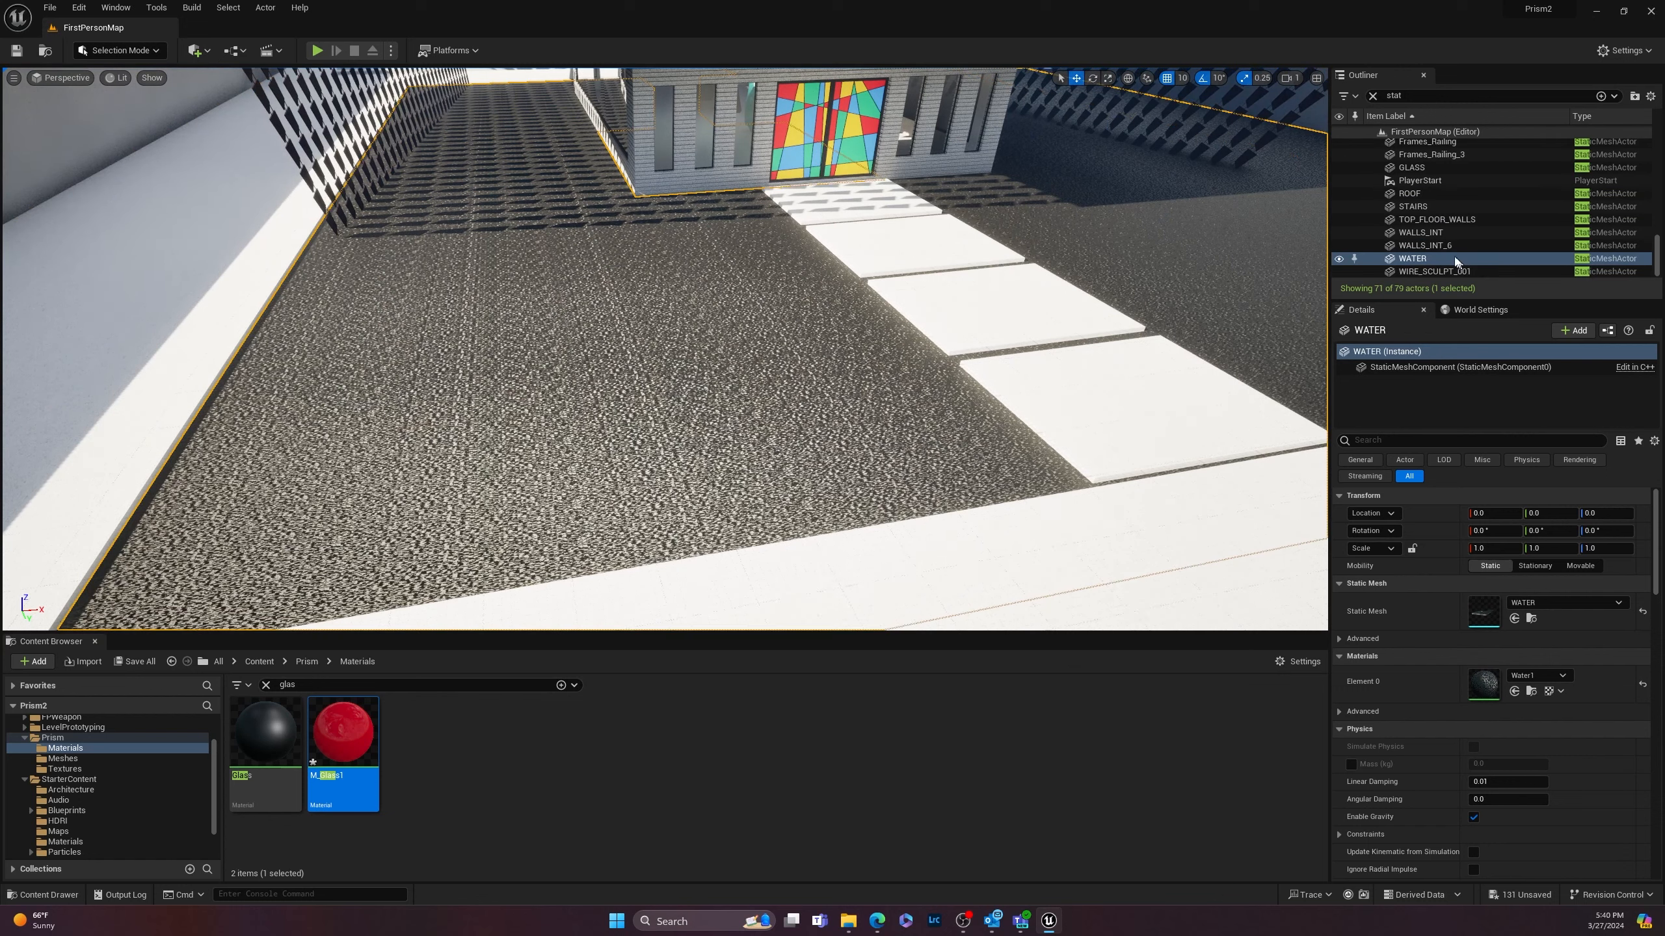
right_click(1411, 264)
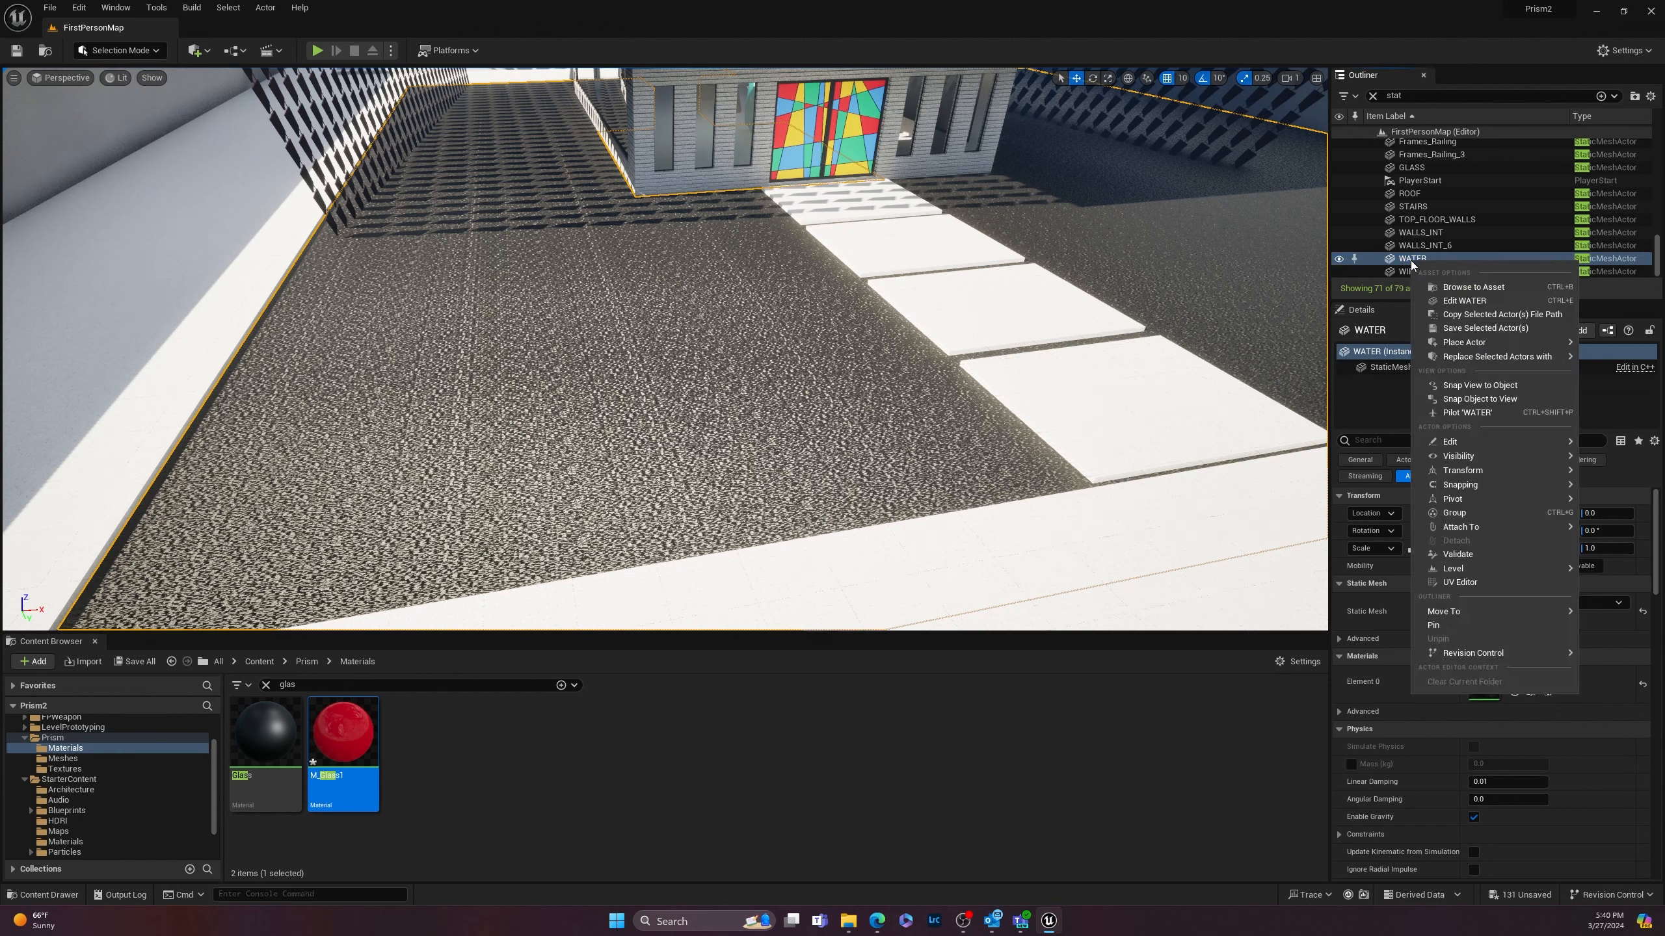
left_click(1464, 300)
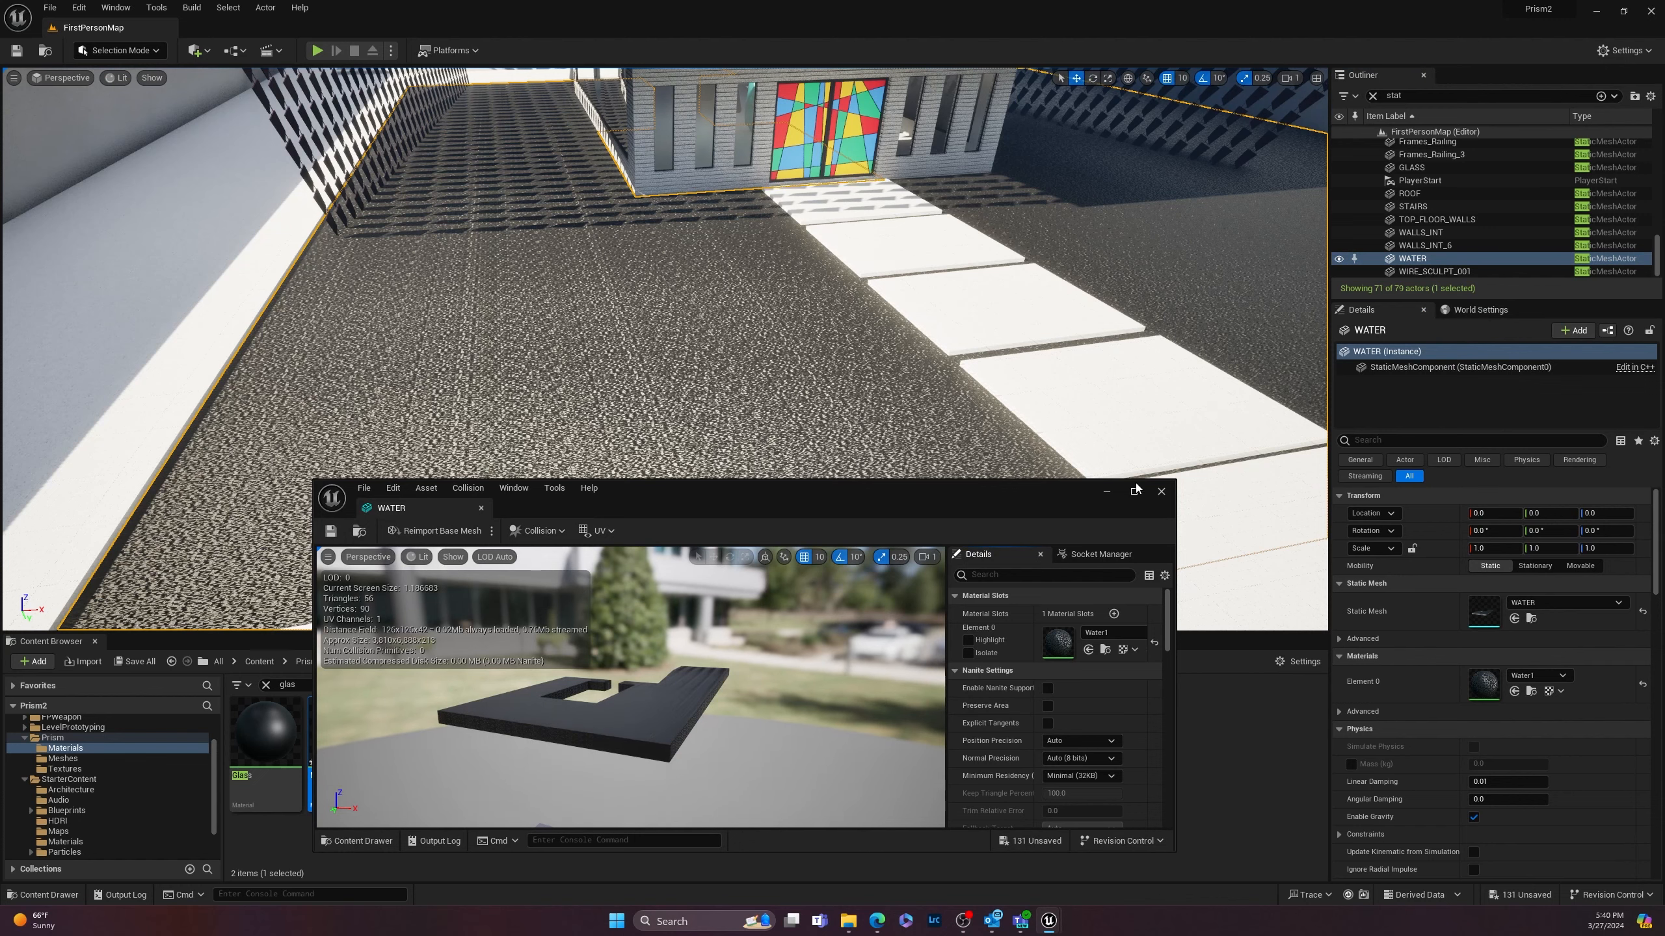
left_click(1135, 490)
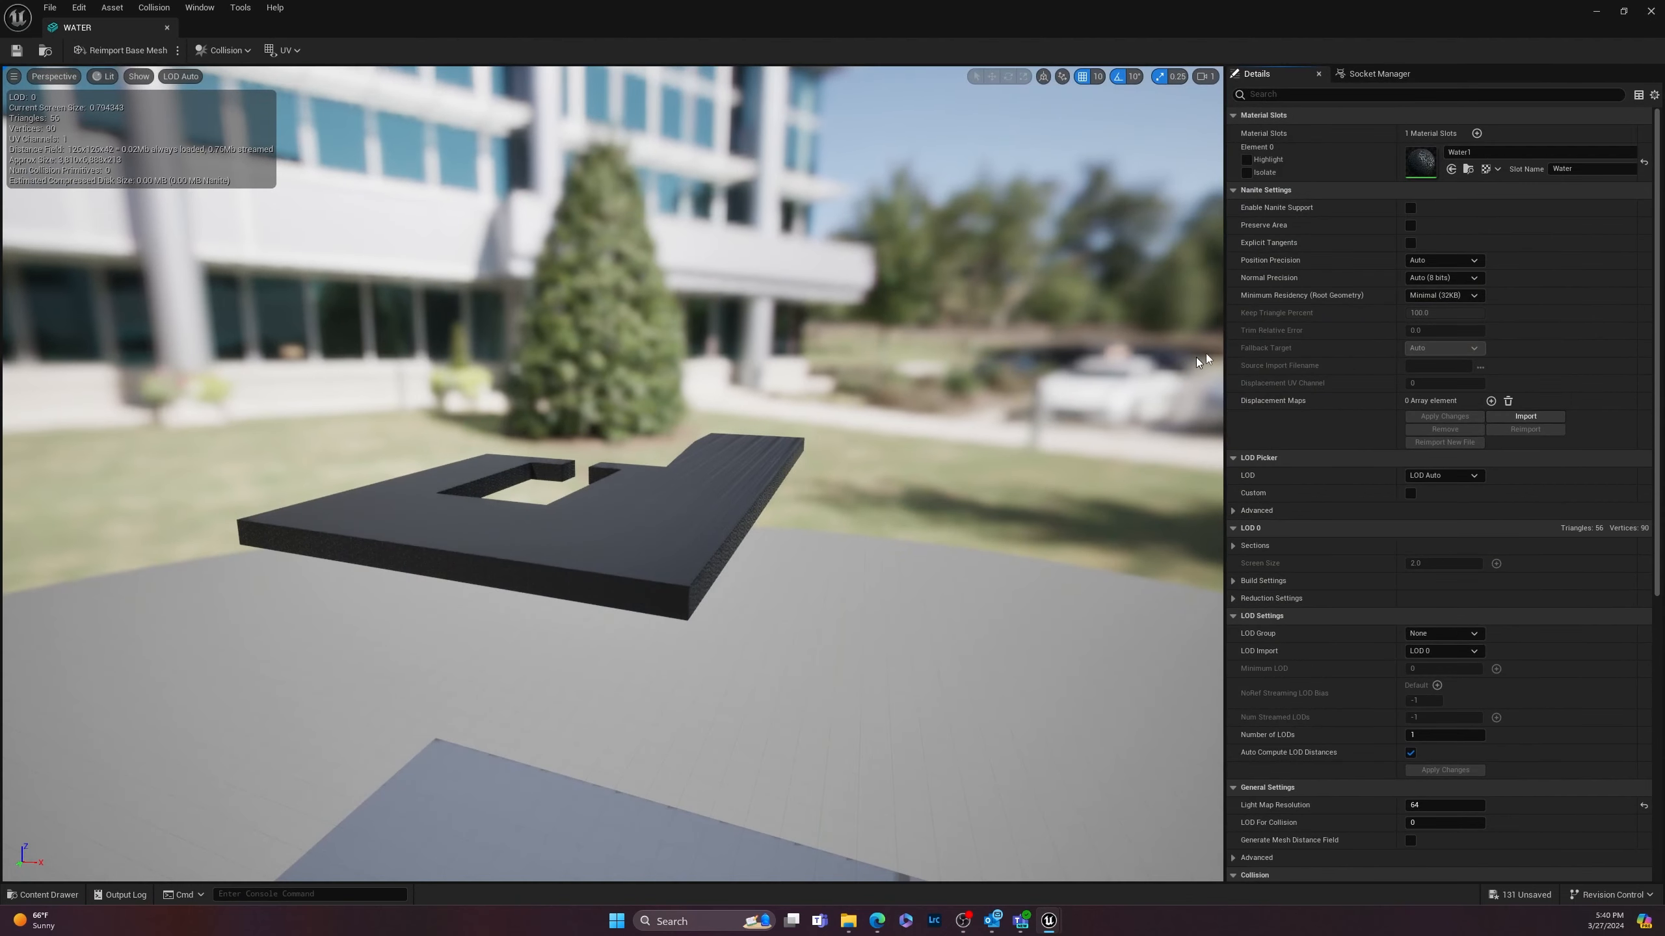
Step: Assign the M_Water_Lake material to the WATER mesh's material slot and check the surface up close
left_click(1495, 152)
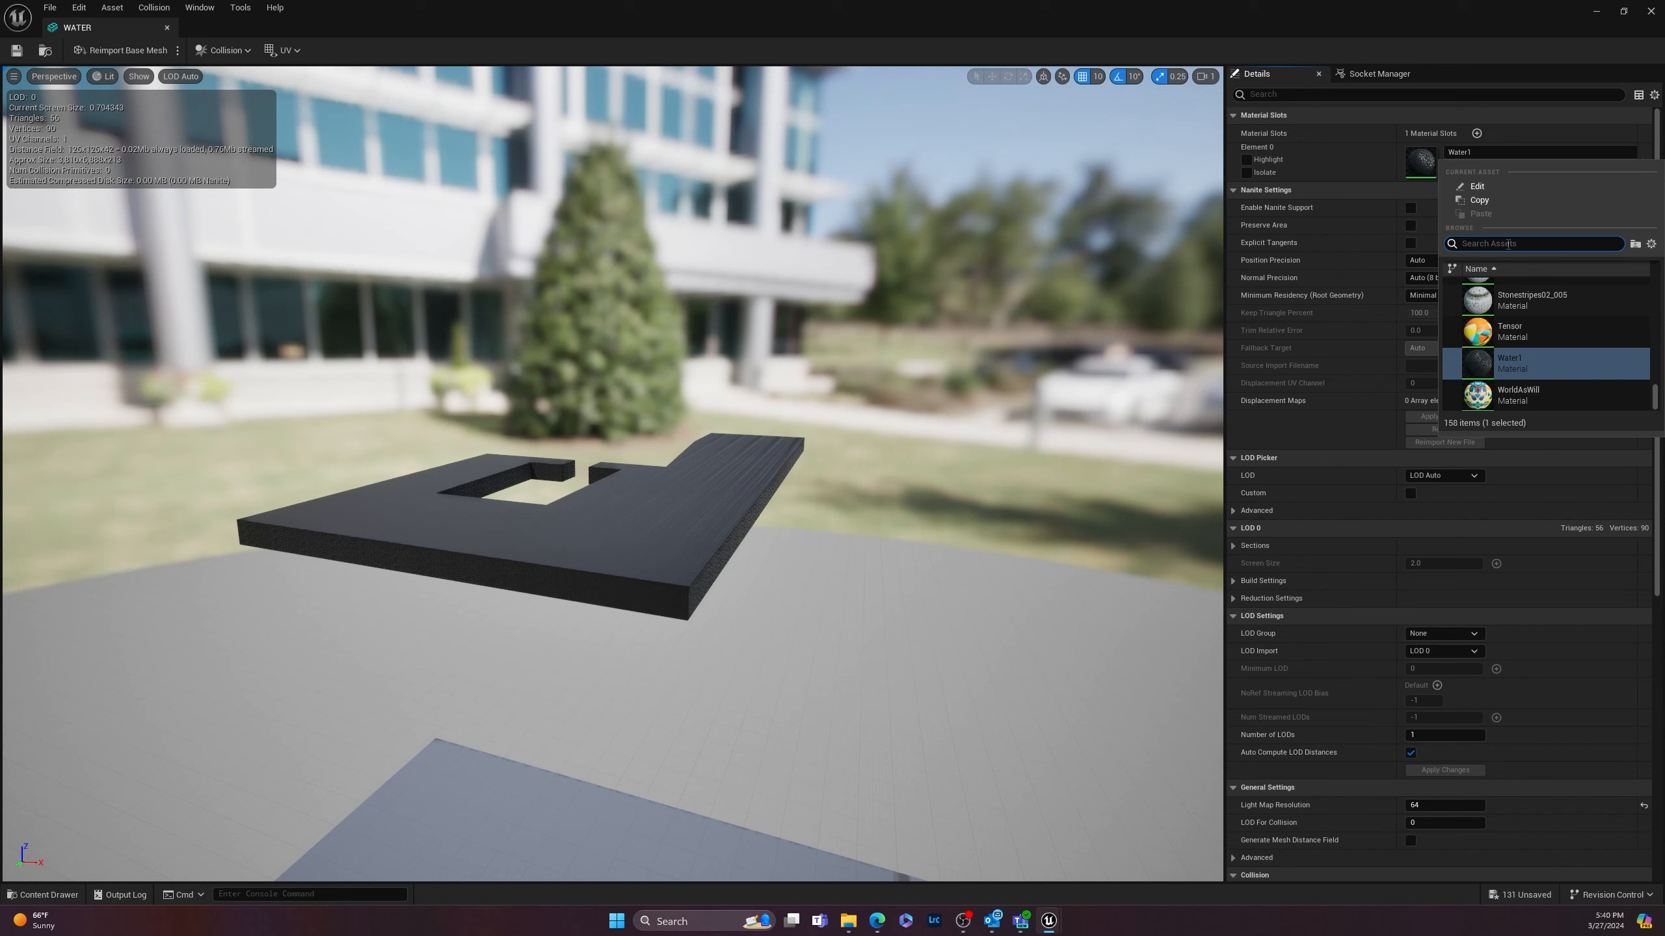
type("water")
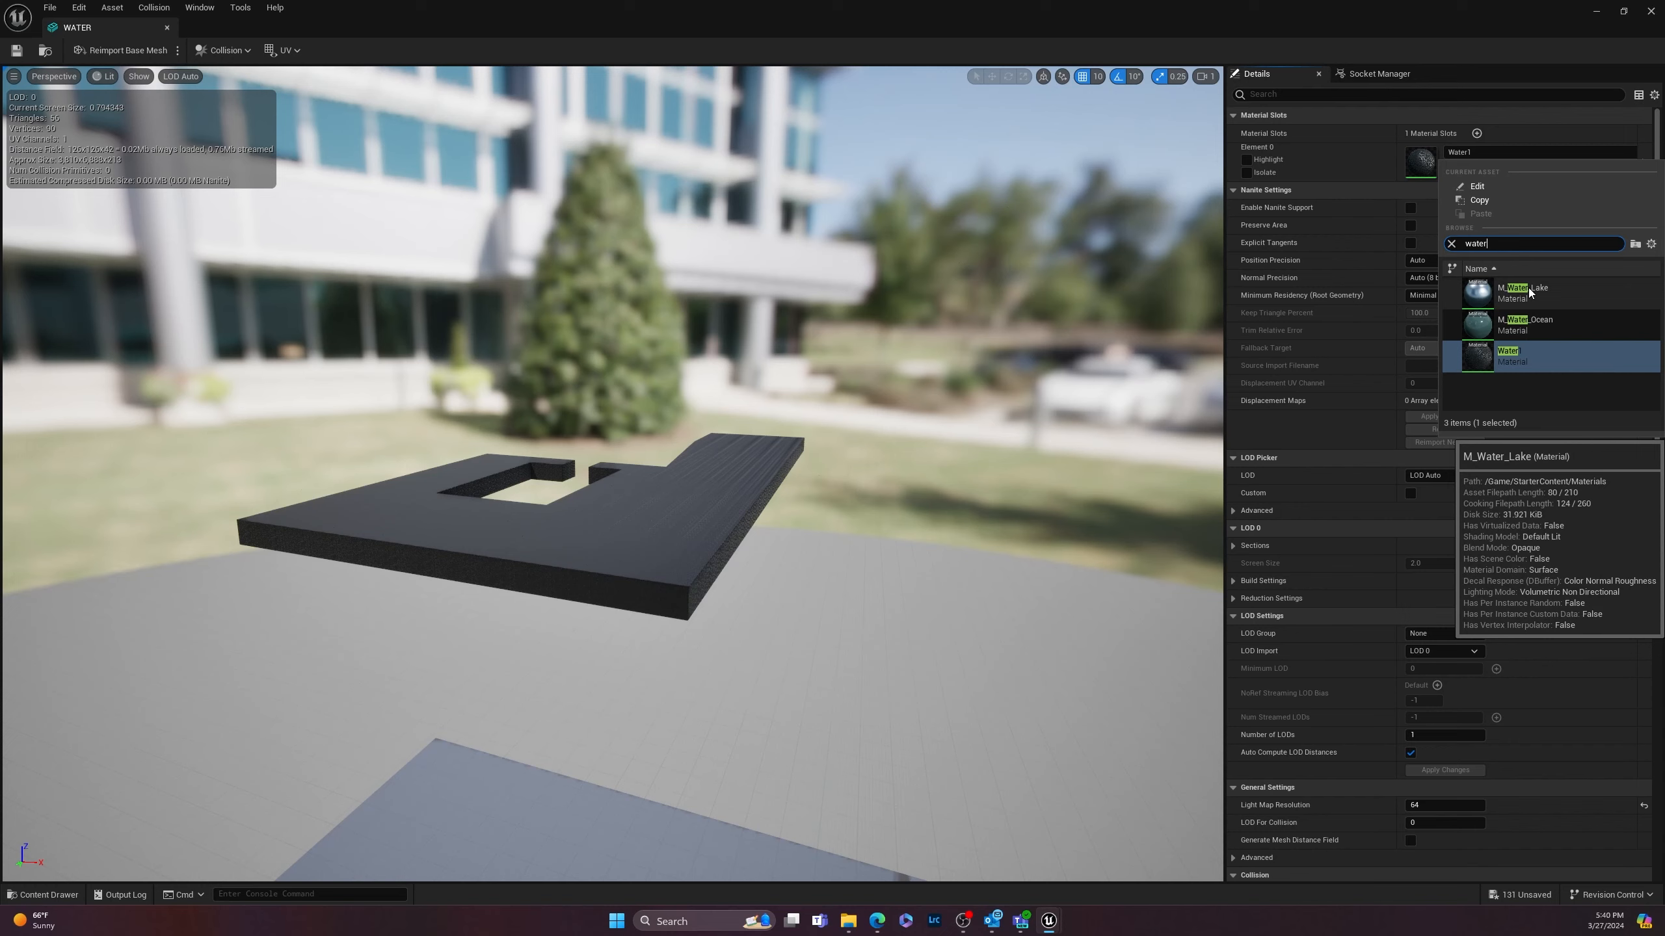
left_click(1479, 293)
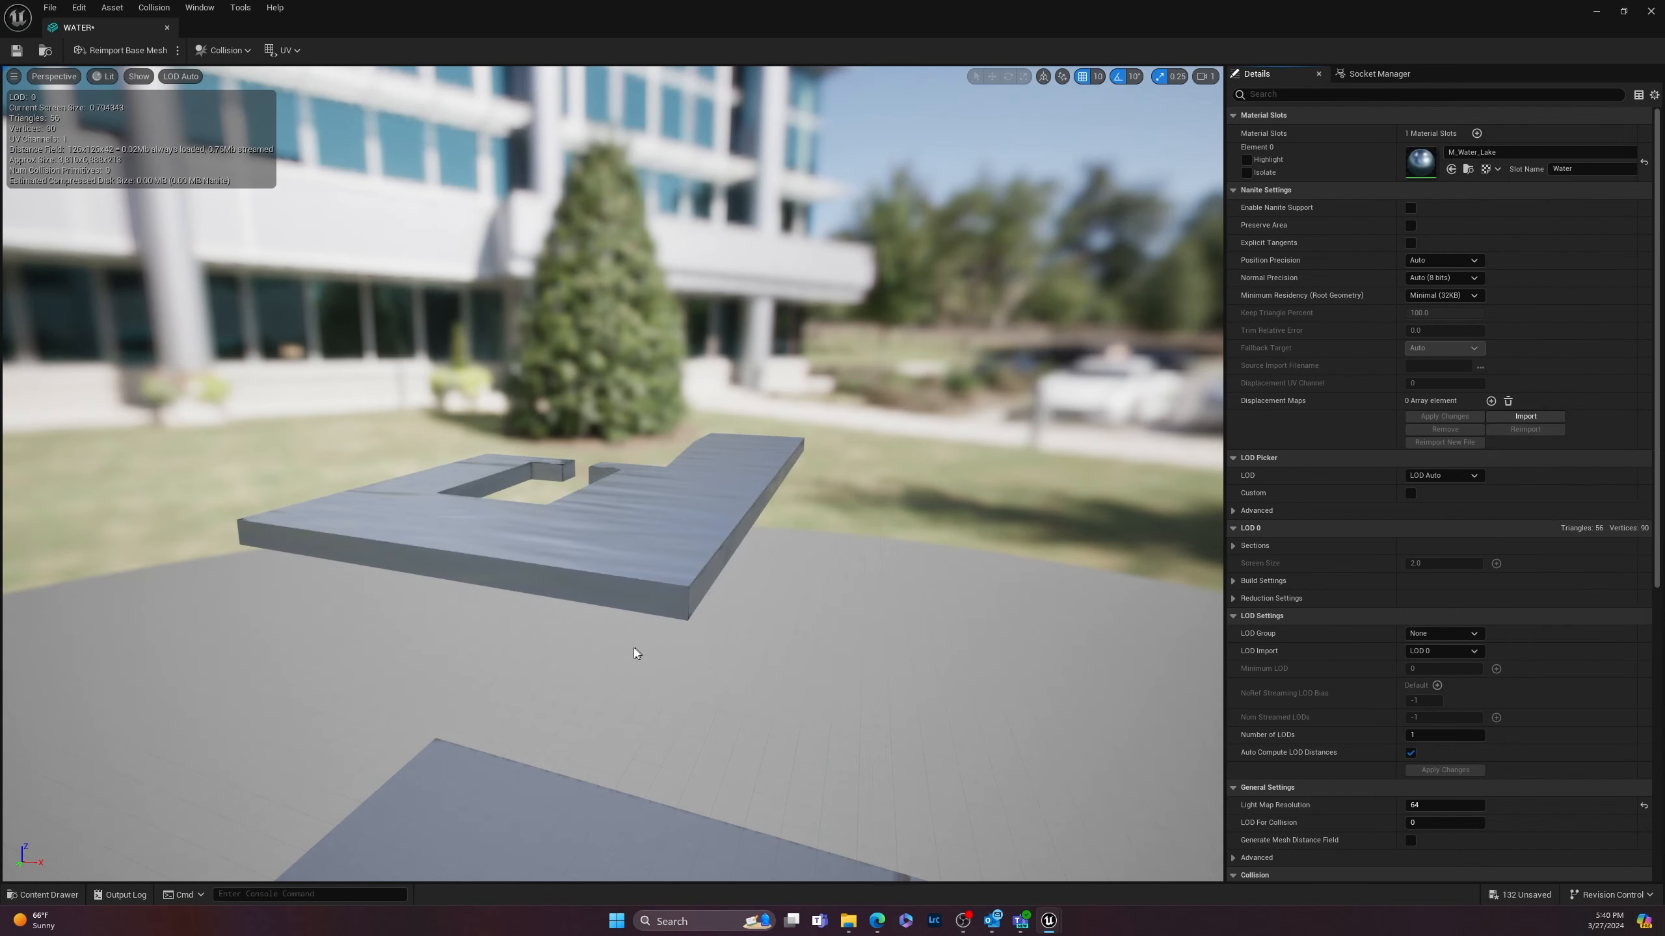
scroll(619, 657, "up", 5)
scroll(619, 655, "up", 6)
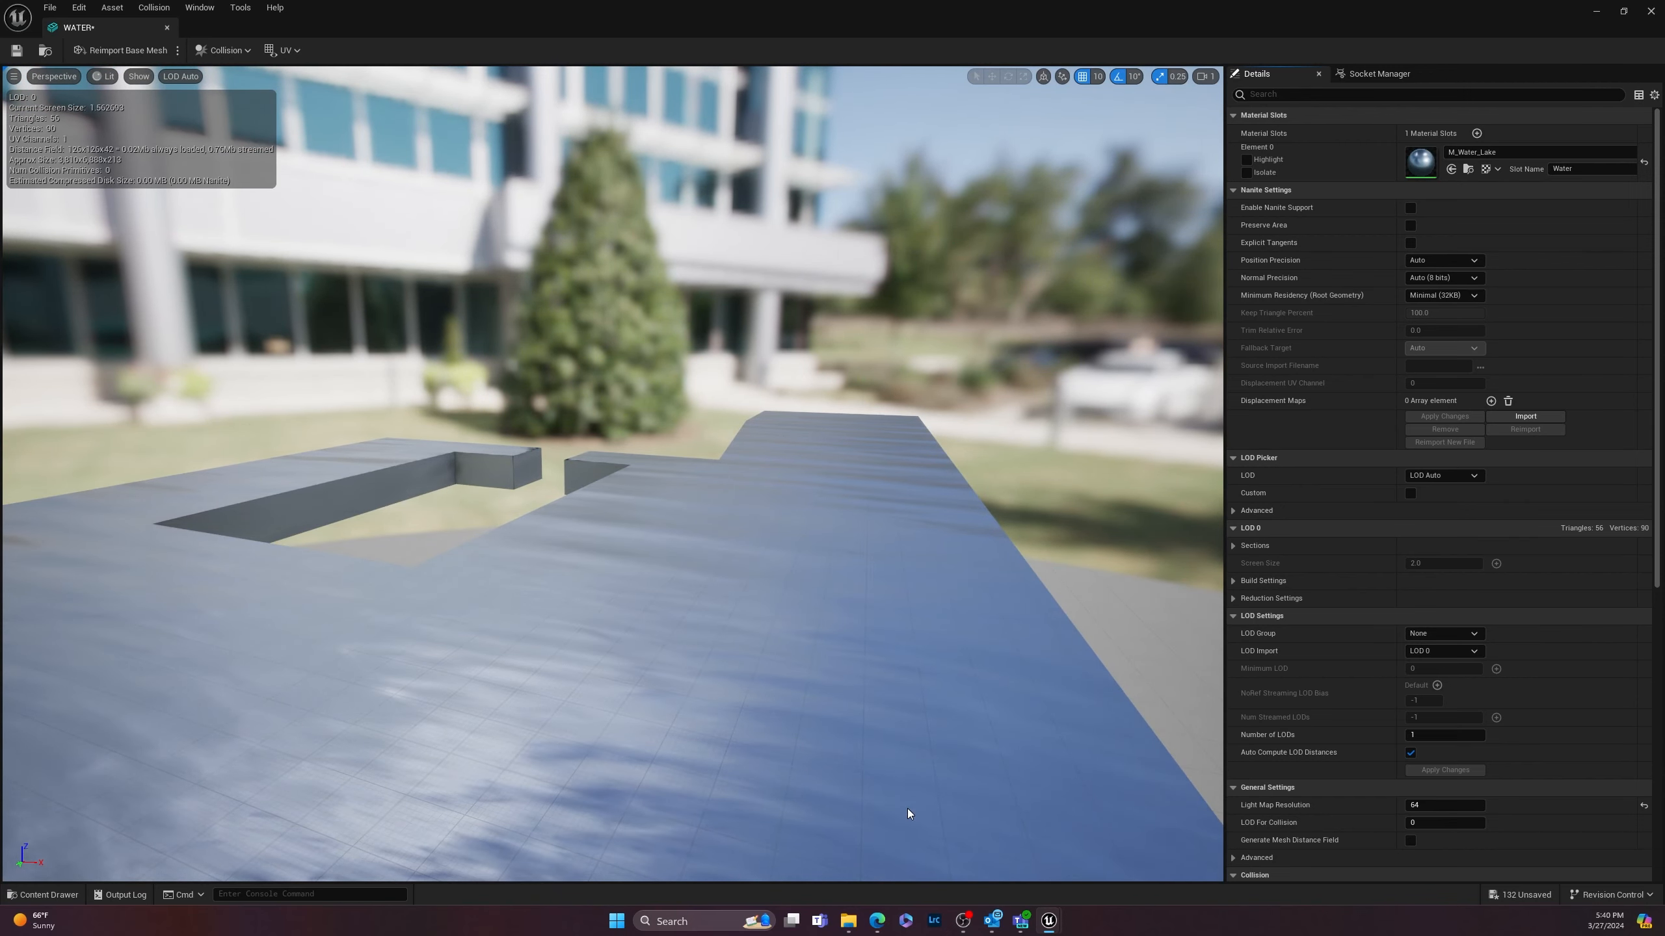
Step: Open the M_Water_Lake material and examine its node graph, from the panning normal textures to the Color parameter
double_click(1421, 161)
scroll(1038, 400, "down", 6)
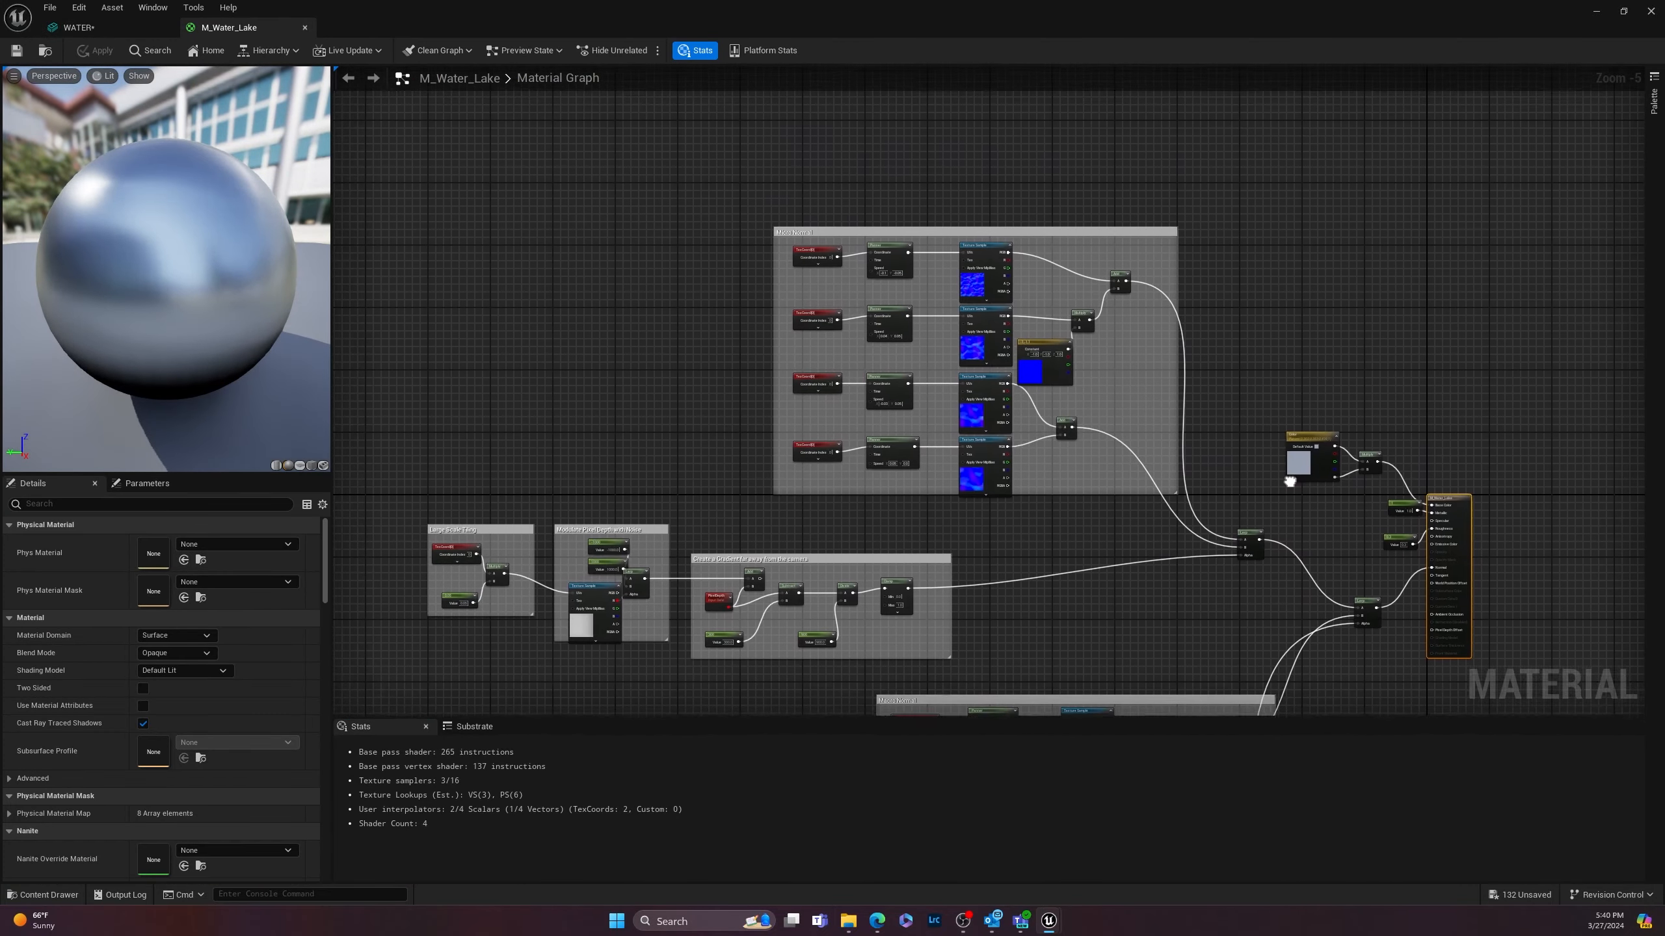
right_click_drag(1290, 482, 1279, 491)
scroll(990, 361, "up", 5)
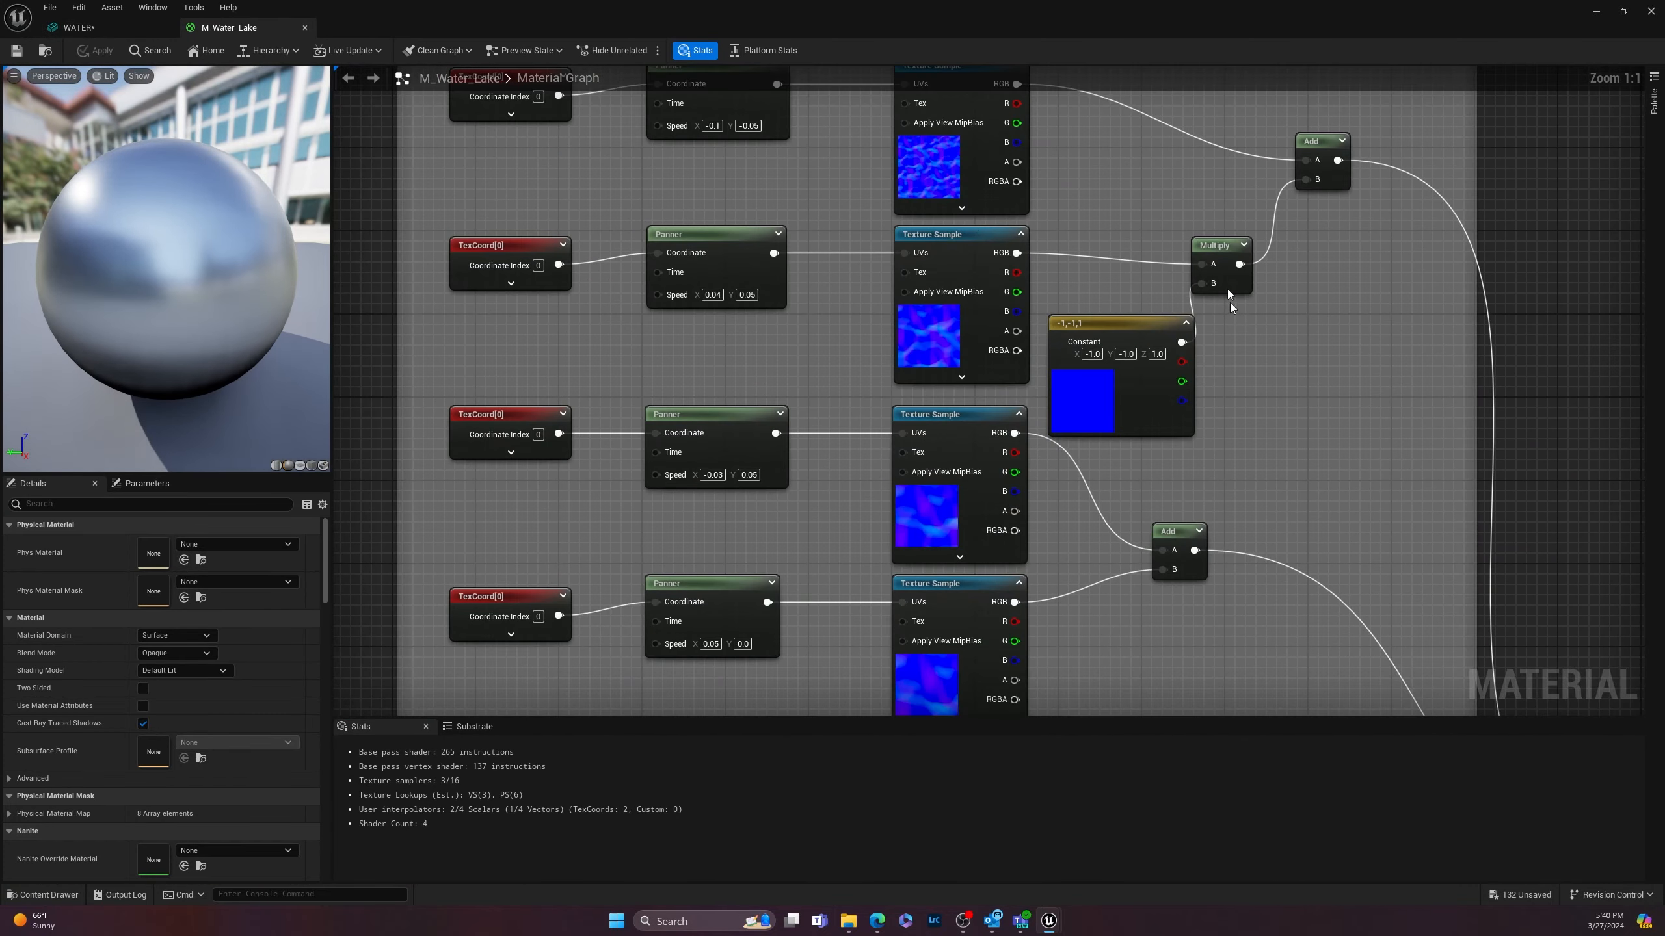
scroll(789, 602, "down", 4)
right_click_drag(811, 599, 971, 327)
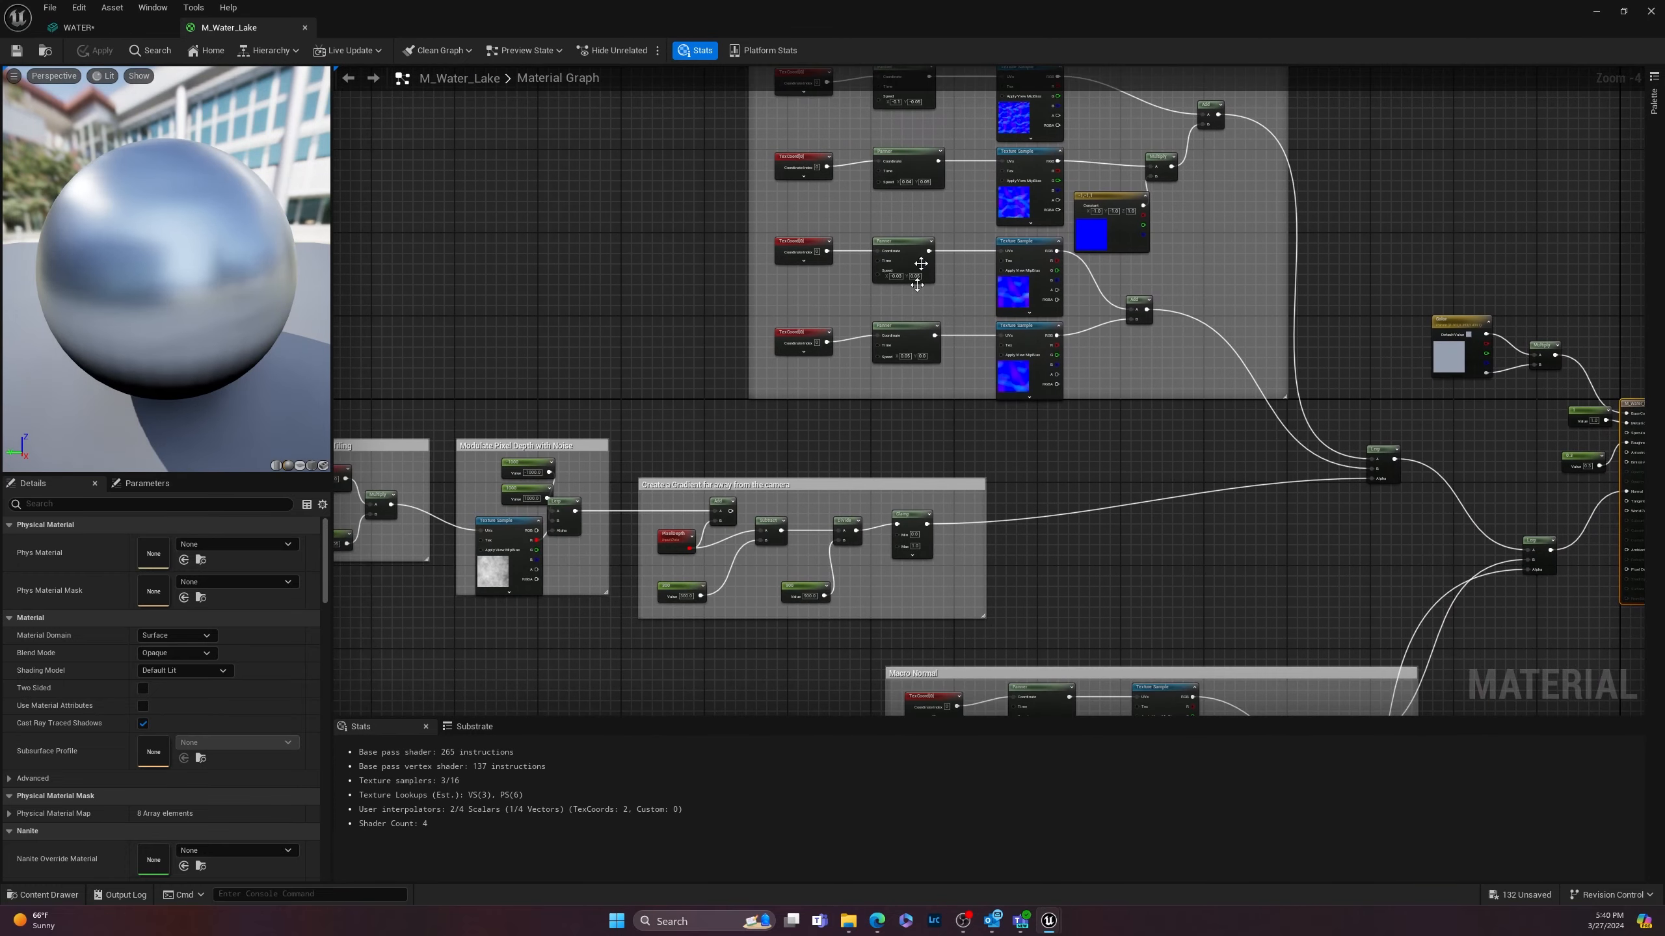
right_click_drag(634, 653, 939, 439)
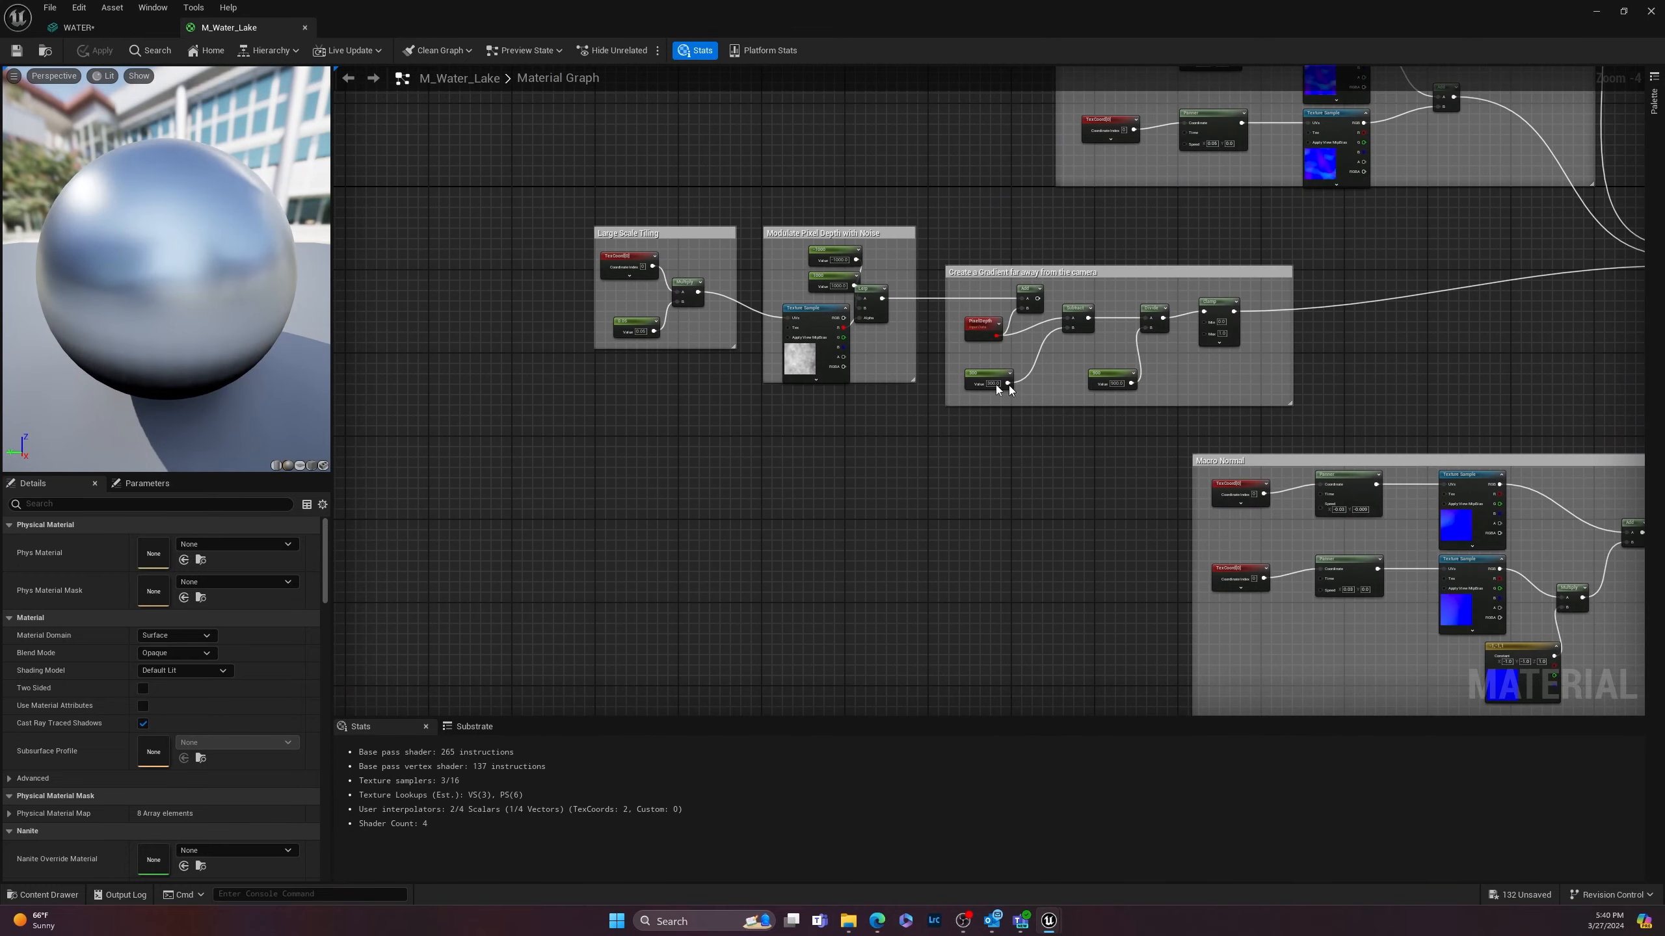
right_click_drag(1187, 483, 691, 275)
right_click_drag(1007, 226, 733, 556)
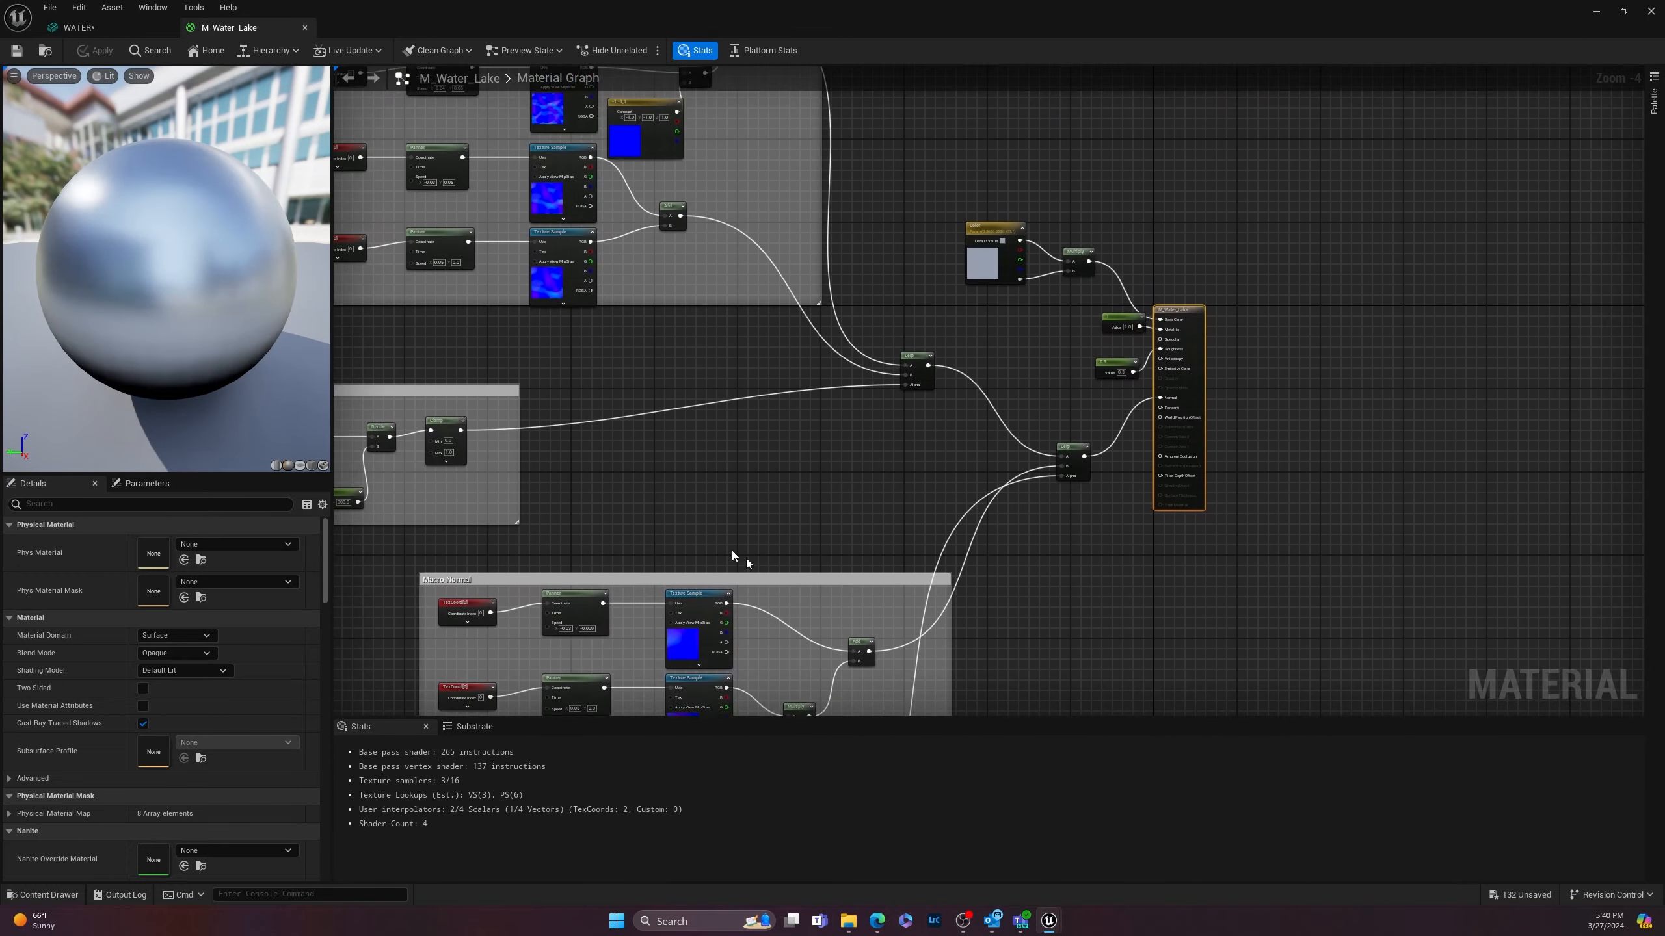
scroll(975, 242, "up", 4)
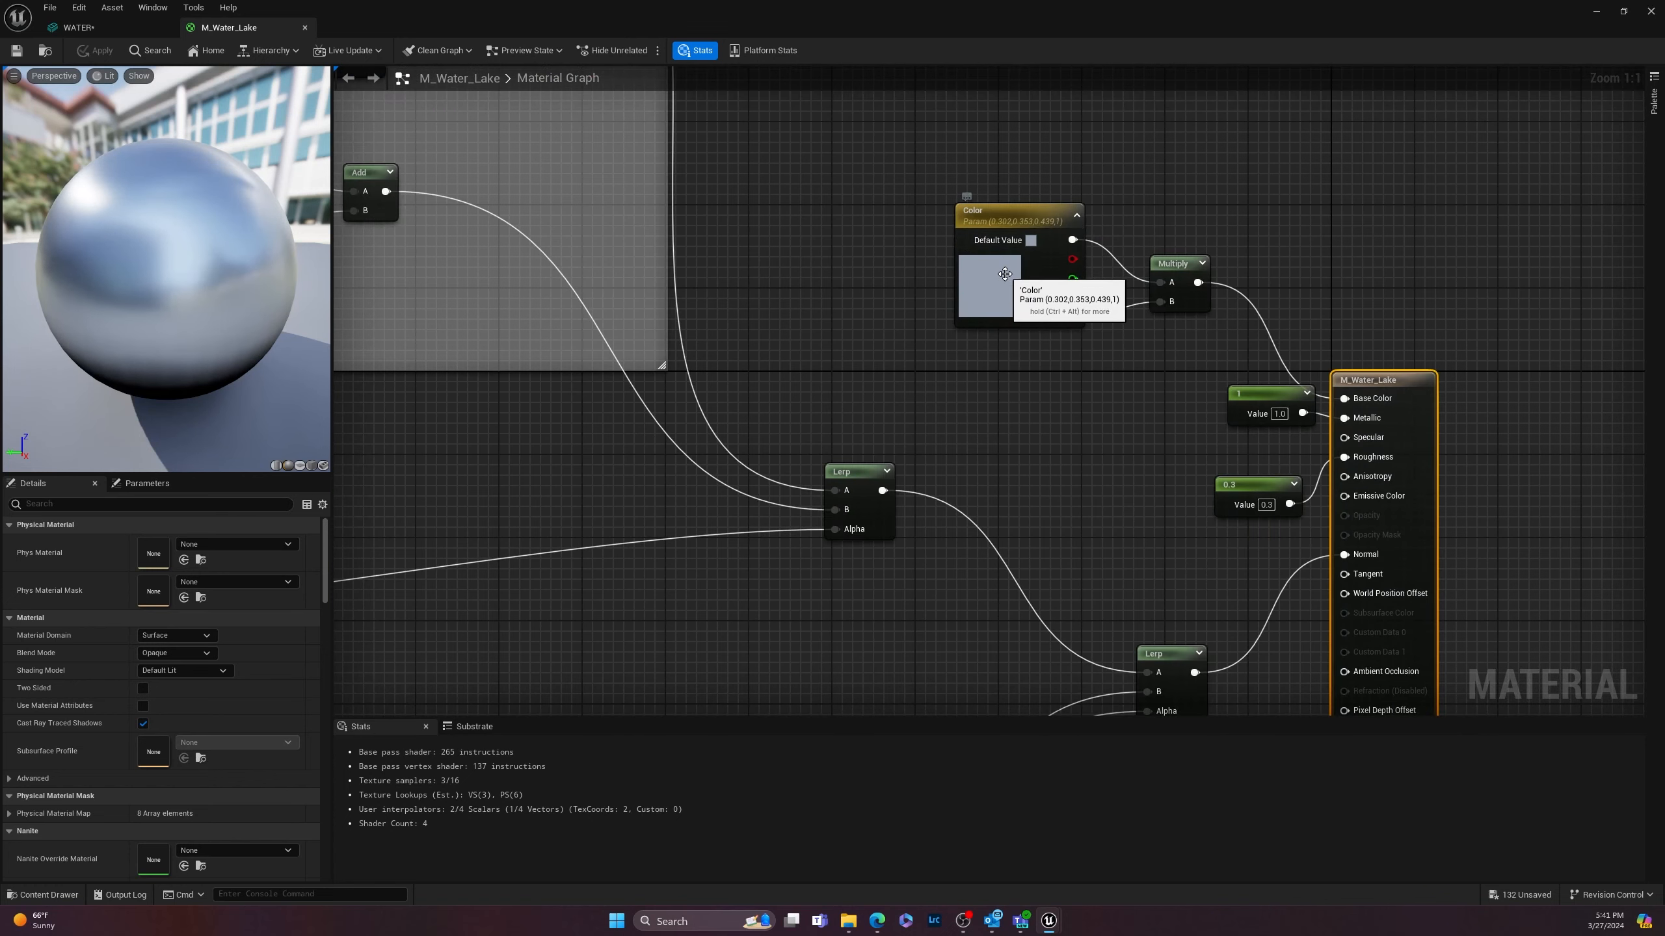
Step: Change the Color parameter of M_Water_Lake to orange, about R 0.439, G 0.071, B 0.014
double_click(1014, 269)
mouse_move(1077, 374)
left_mouse_down()
mouse_move(1145, 370)
mouse_move(1143, 398)
left_mouse_up()
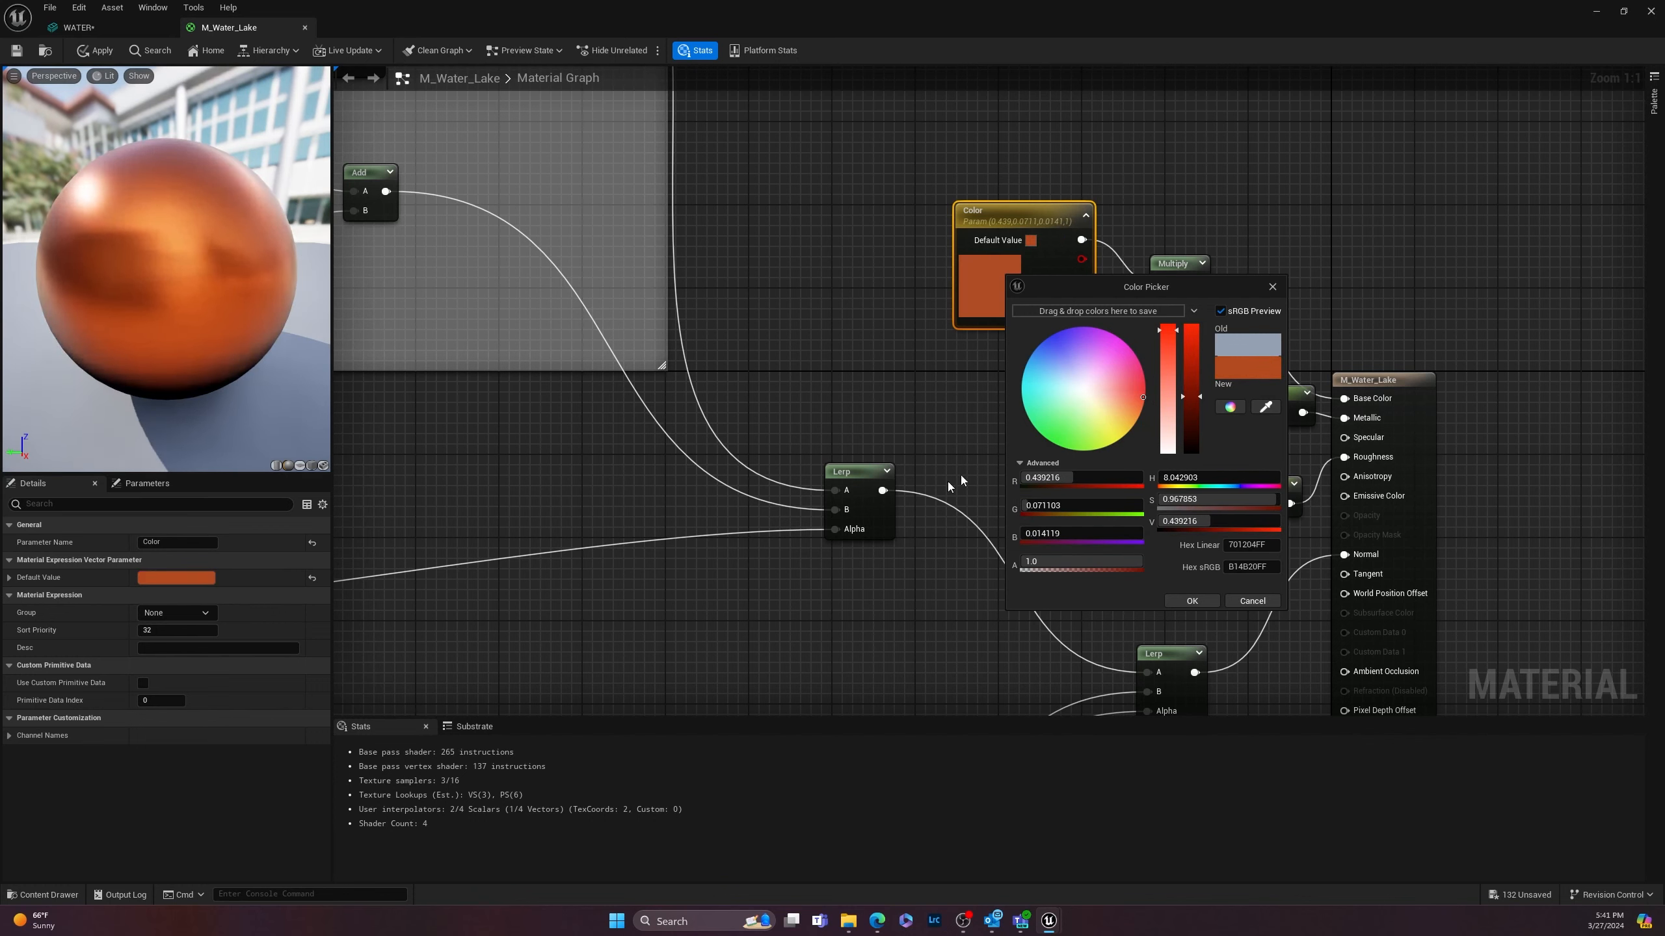
left_click(1272, 287)
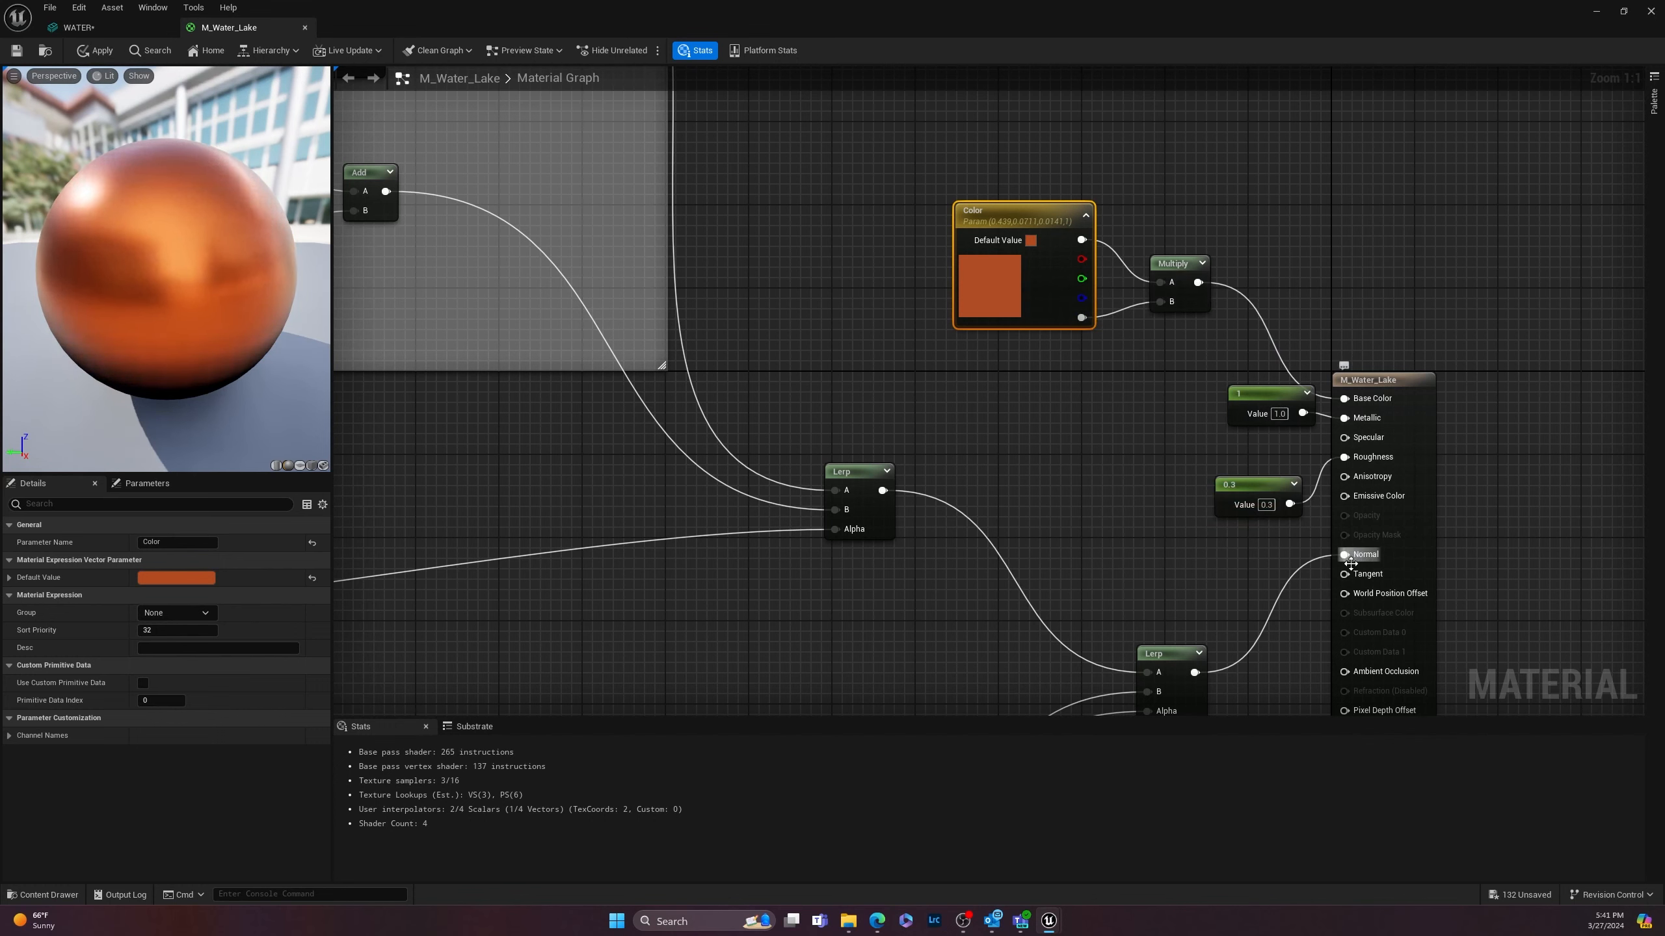
Step: Add a Multiply node feeding Emissive Color and wire the Color parameter's main output into its A input
left_click_drag(1344, 495, 1191, 564)
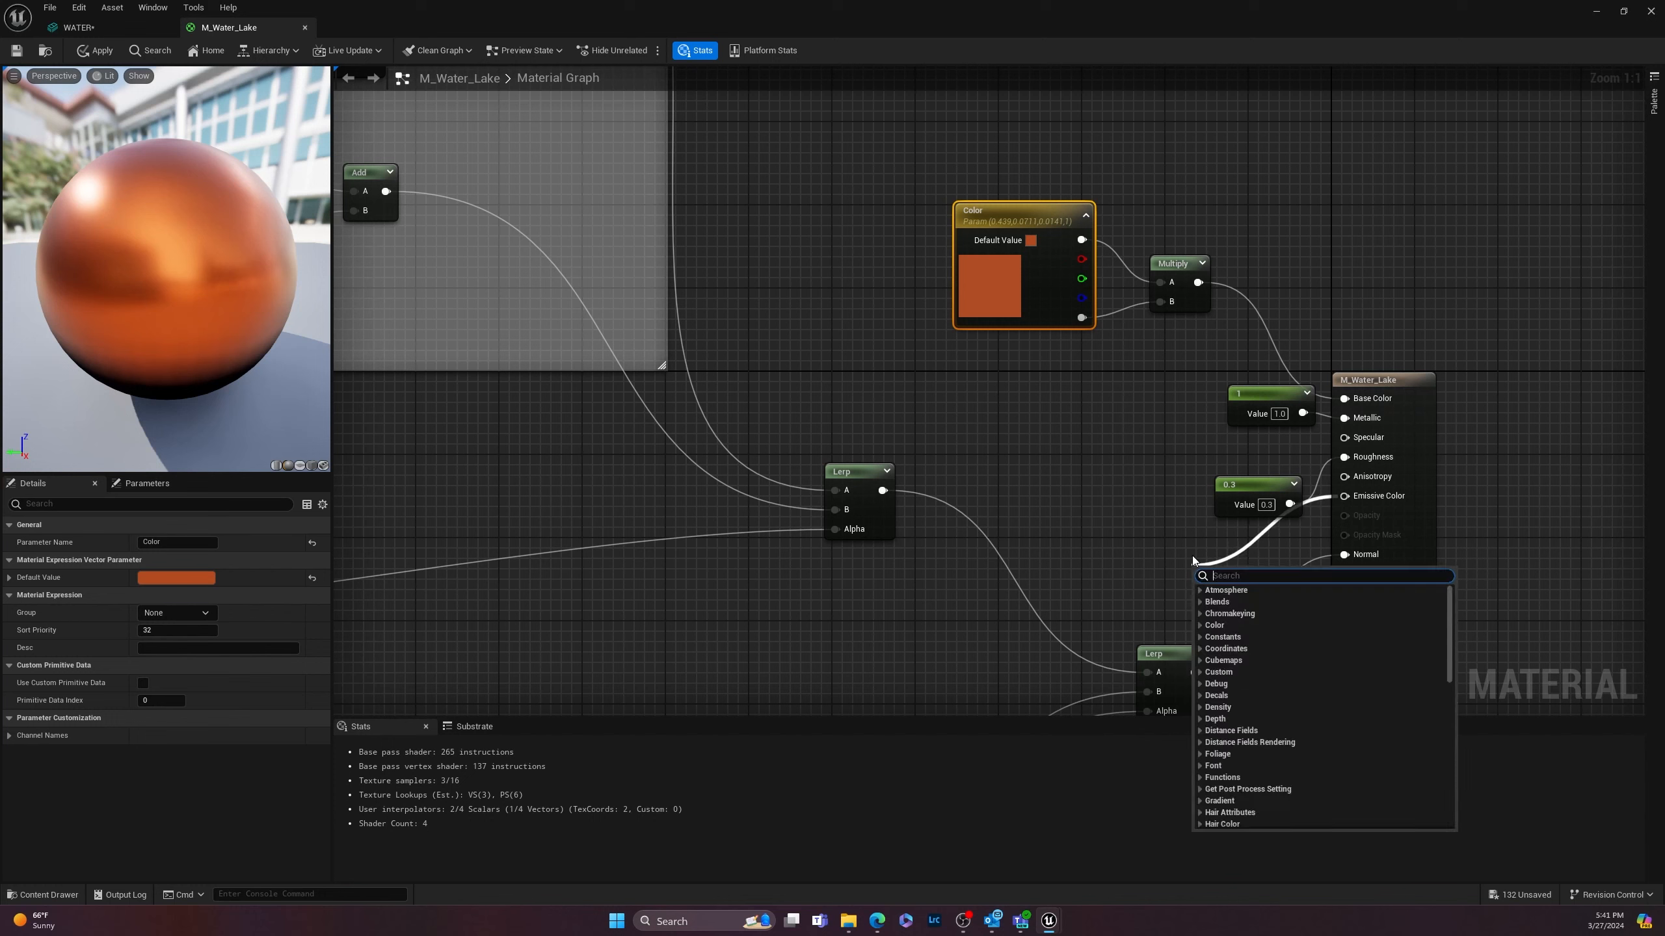
type("mul")
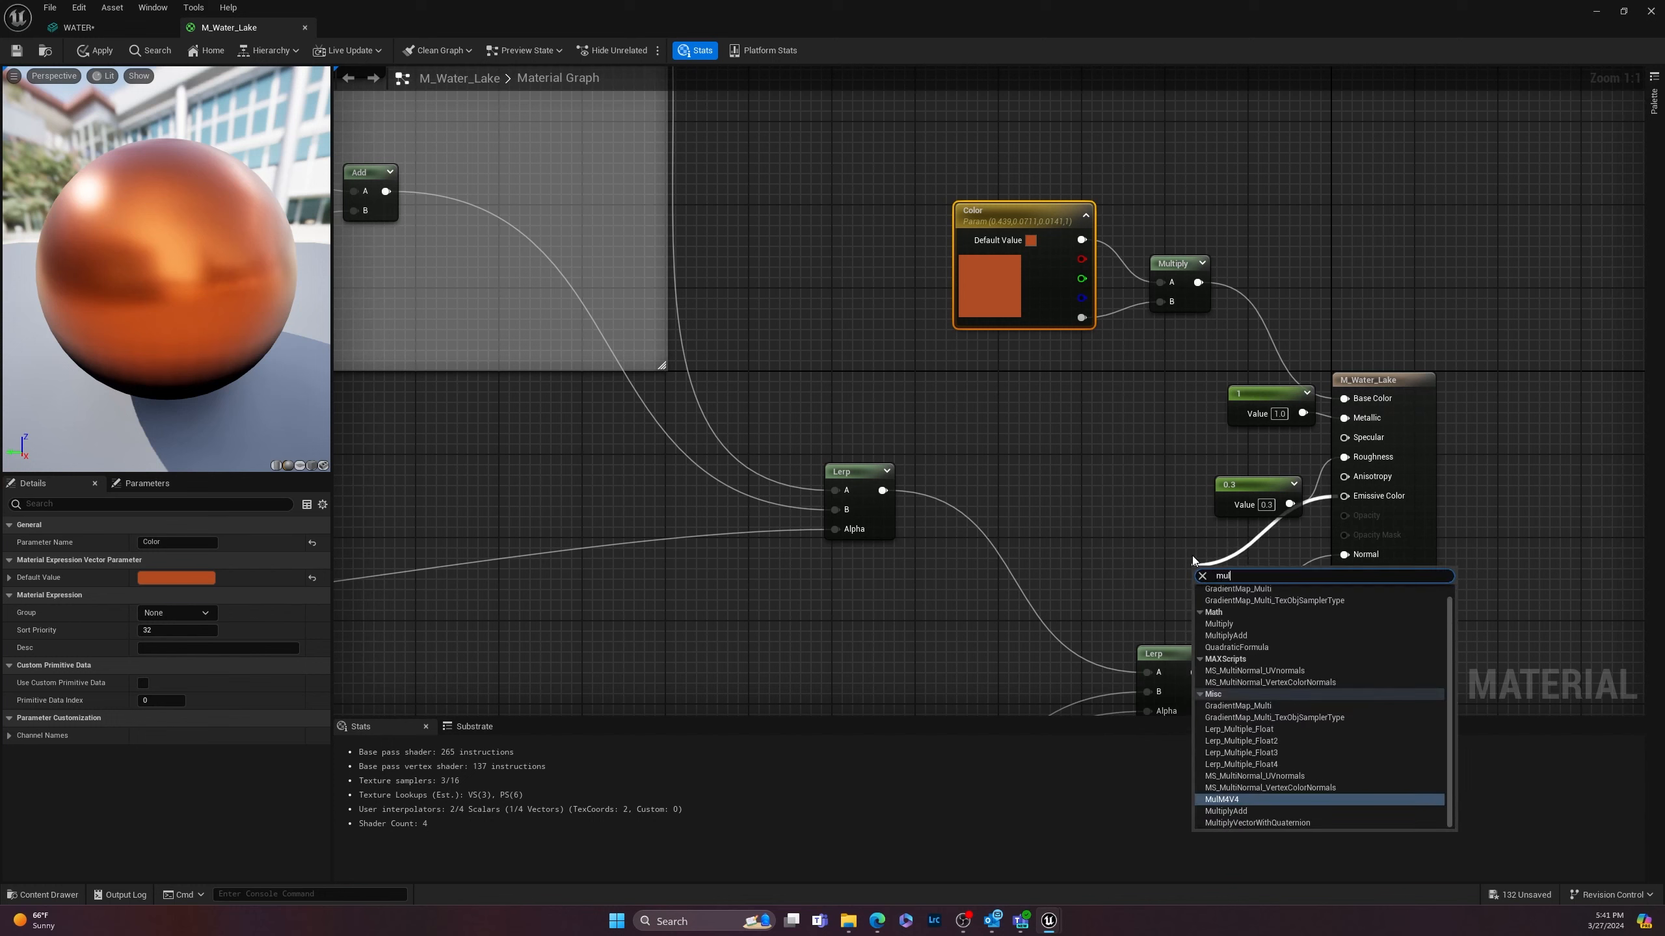
type("tipl")
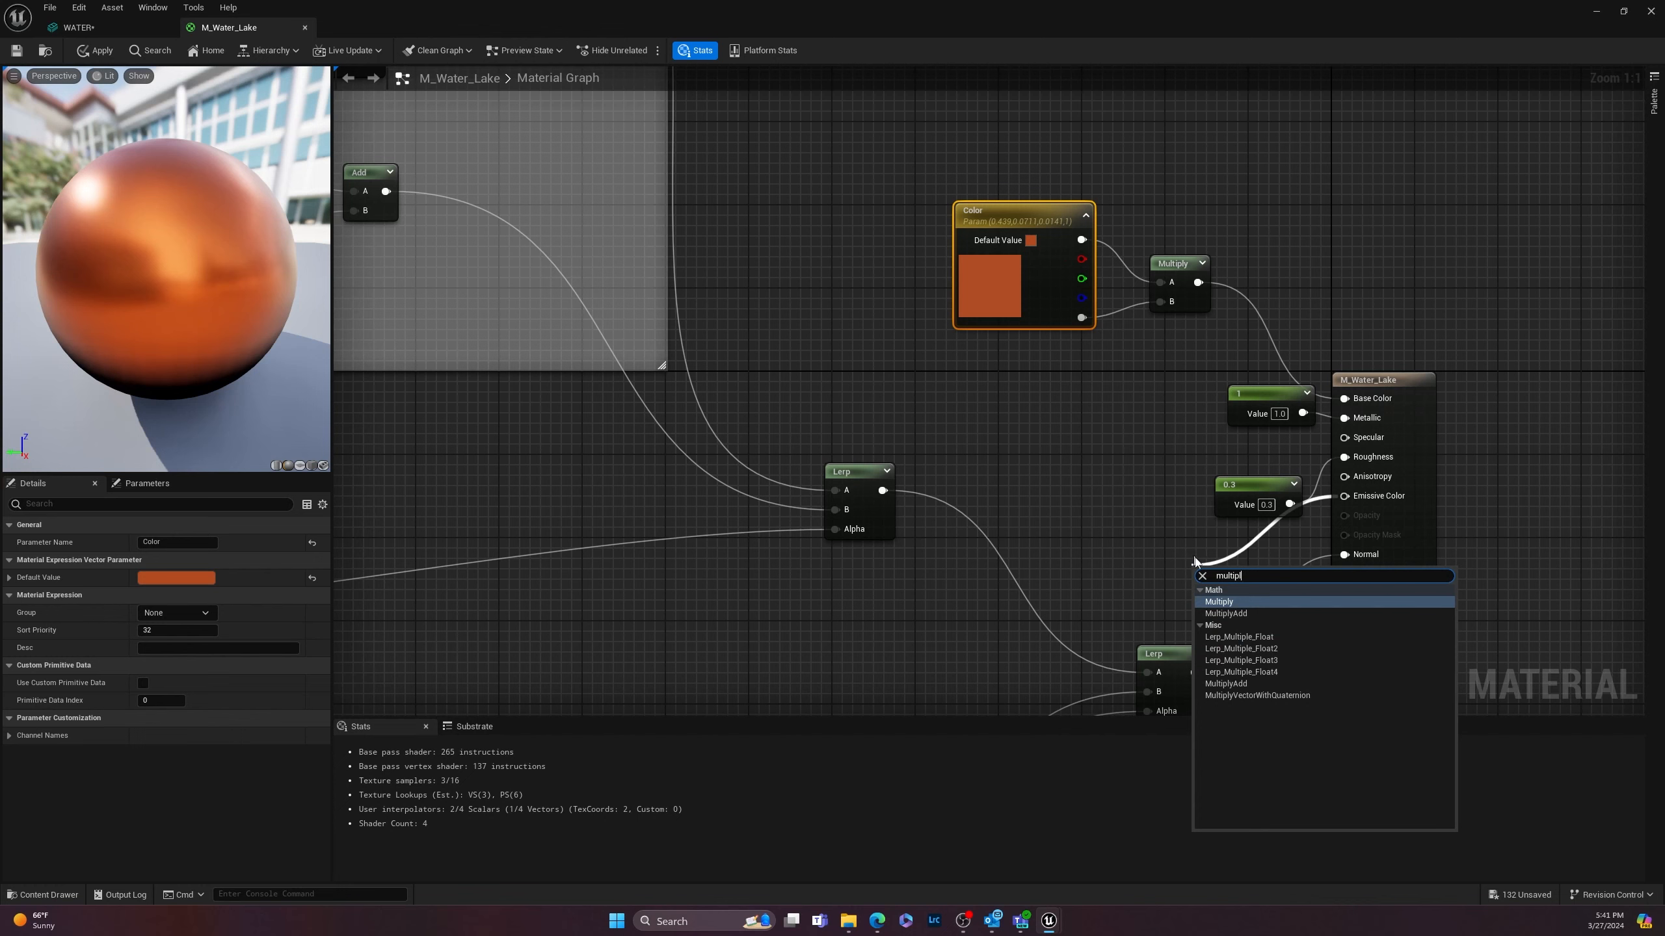
left_click(1219, 602)
left_click_drag(1229, 570, 1131, 523)
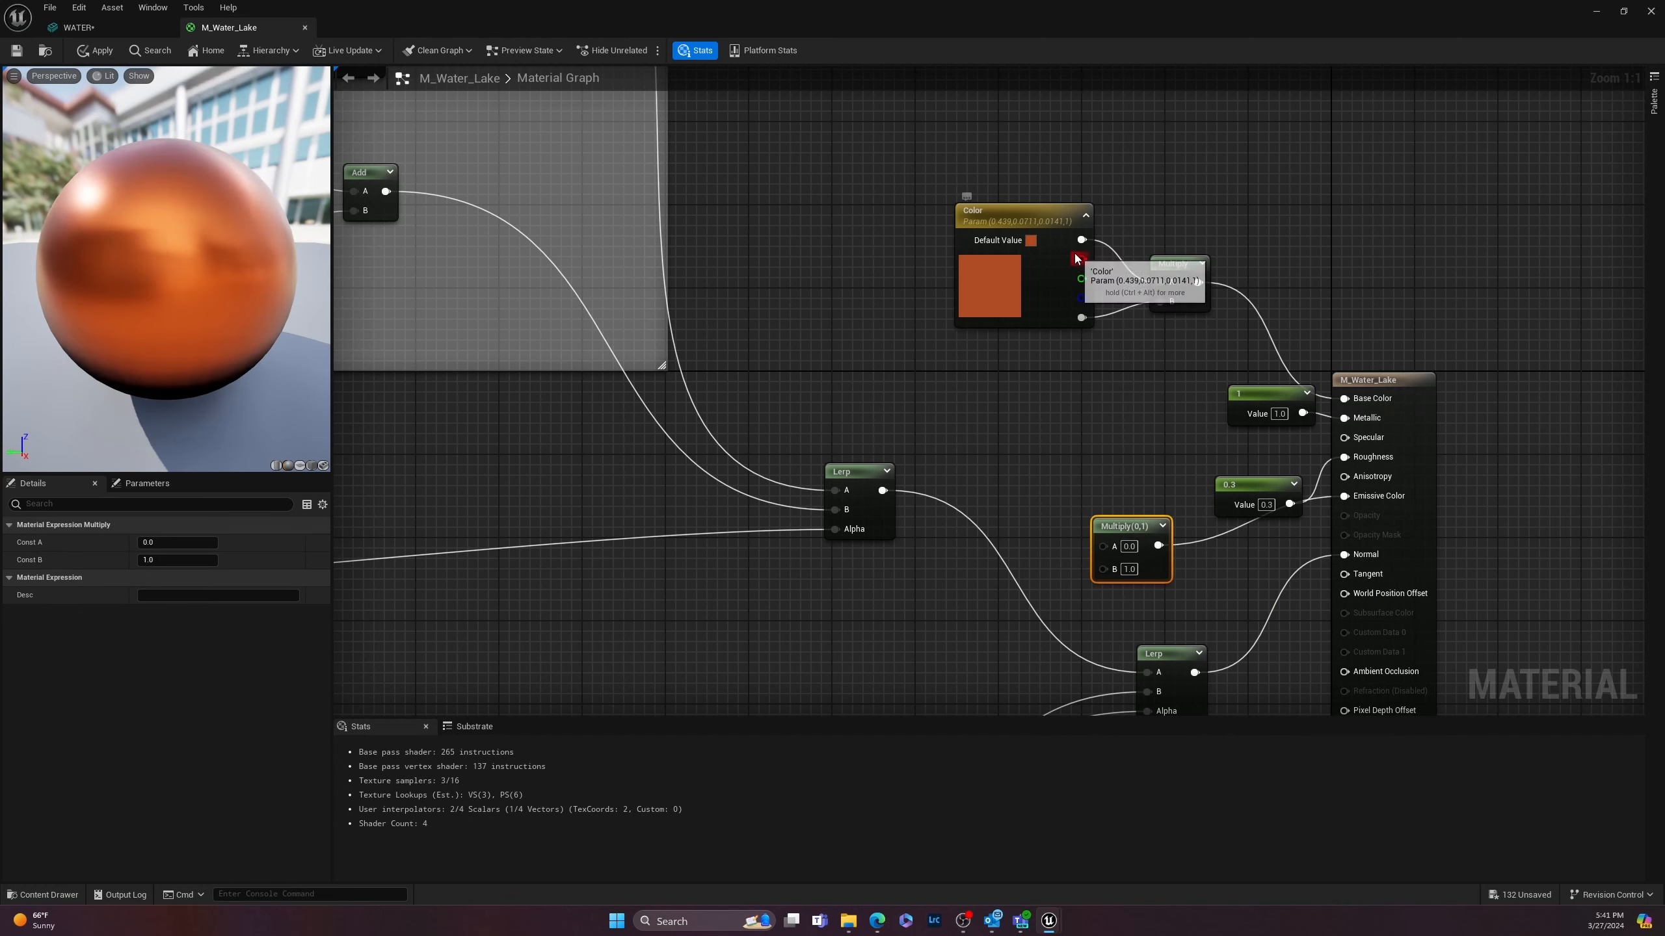
left_click_drag(1081, 240, 1067, 565)
Step: Add a Constant node with value 10 to the B input of the emissive Multiply and place it beneath the Color parameter
type("co")
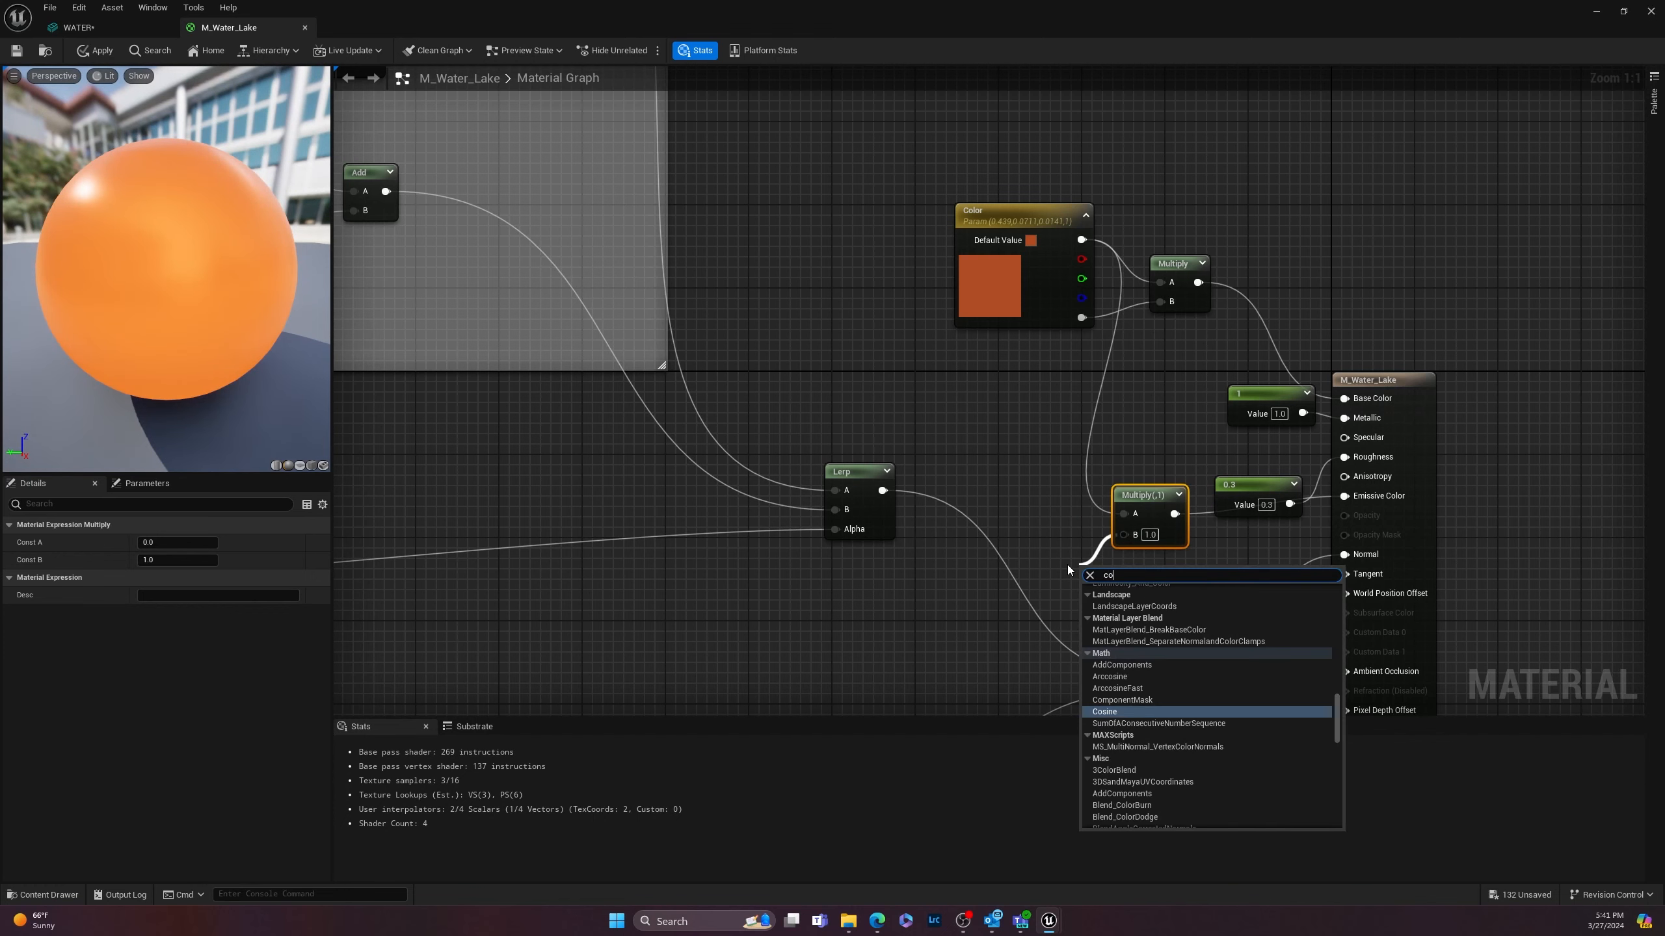
type("nsta")
key("Return")
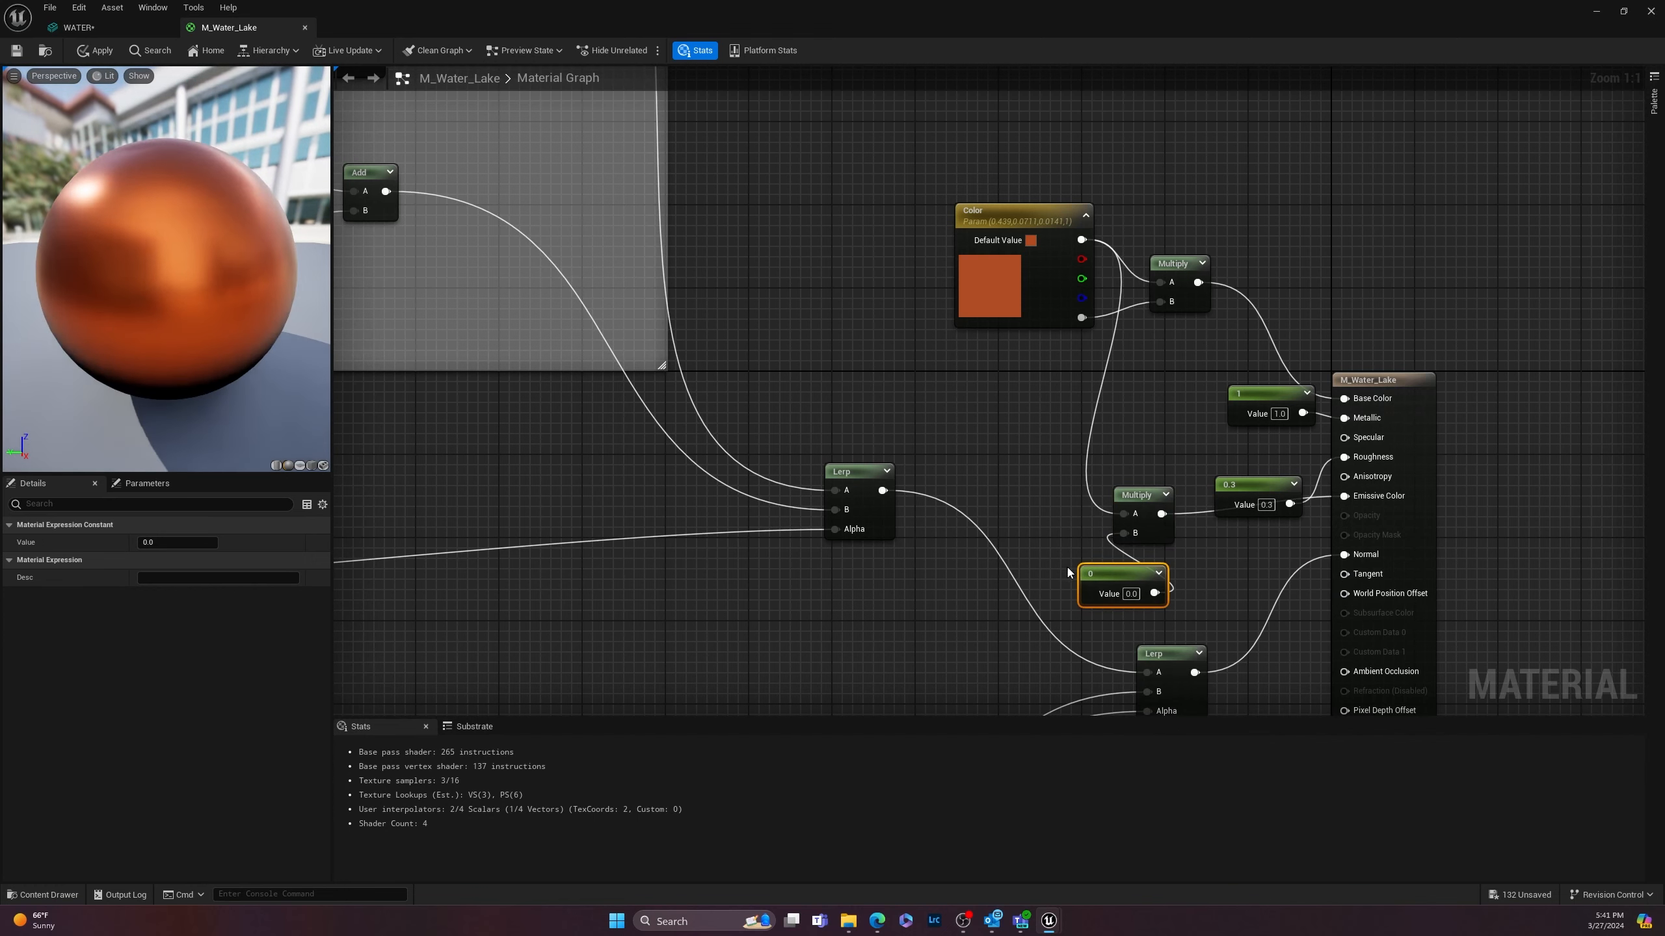
left_click_drag(1098, 573, 1039, 546)
left_click_drag(1015, 486, 985, 435)
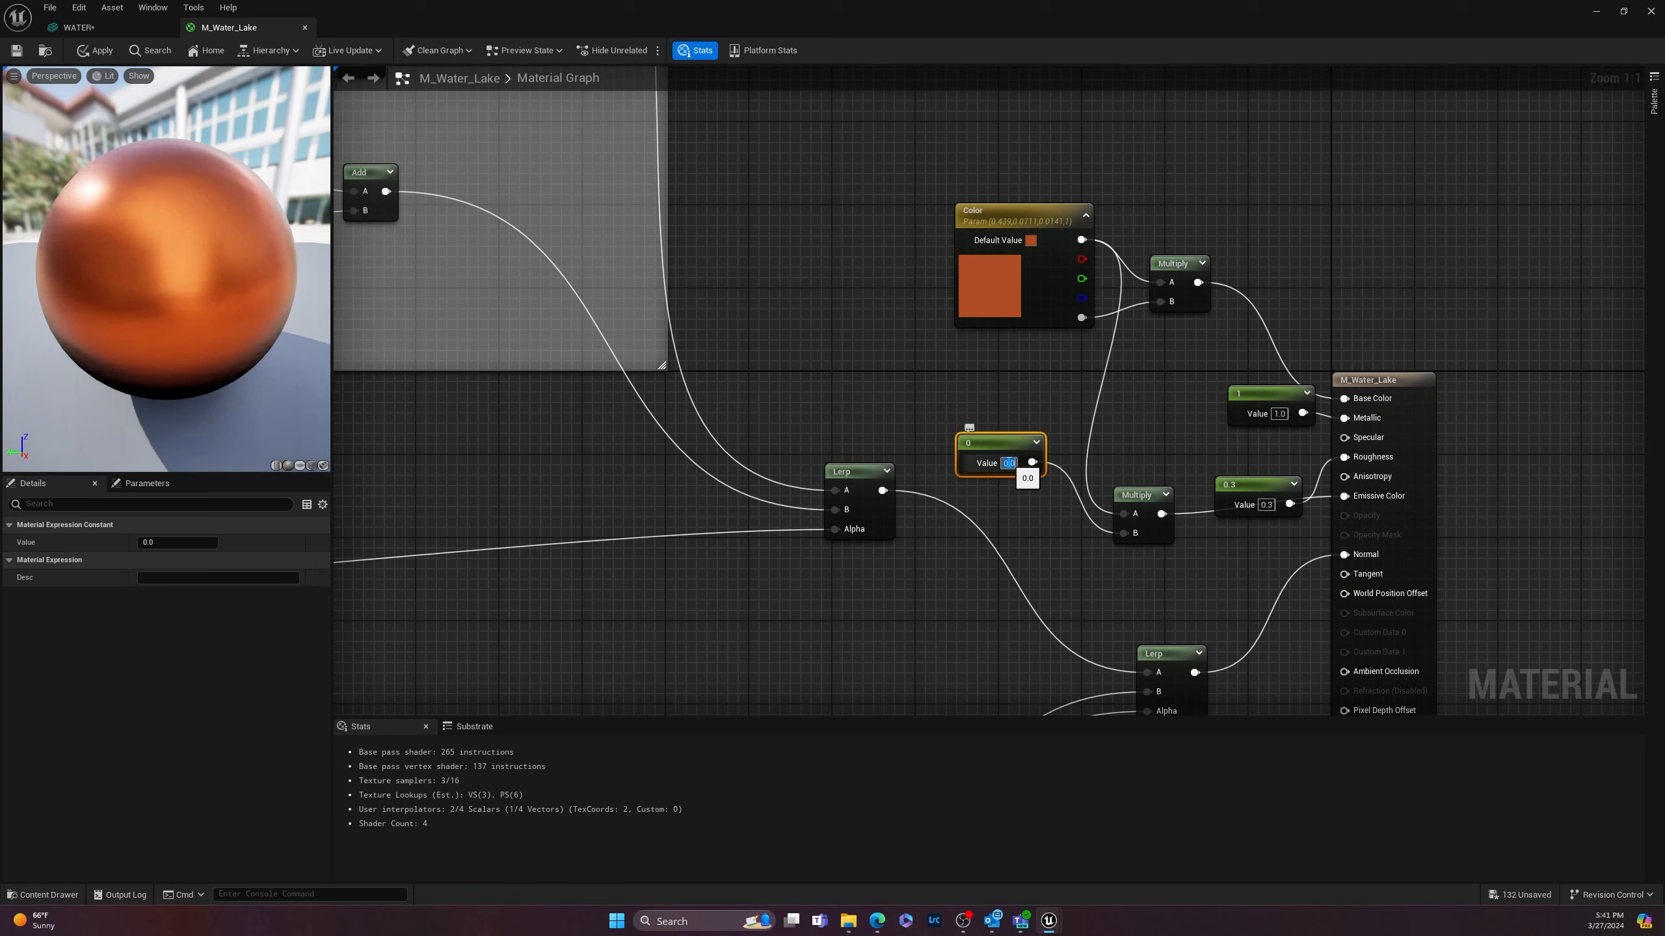
type("10")
key("Return")
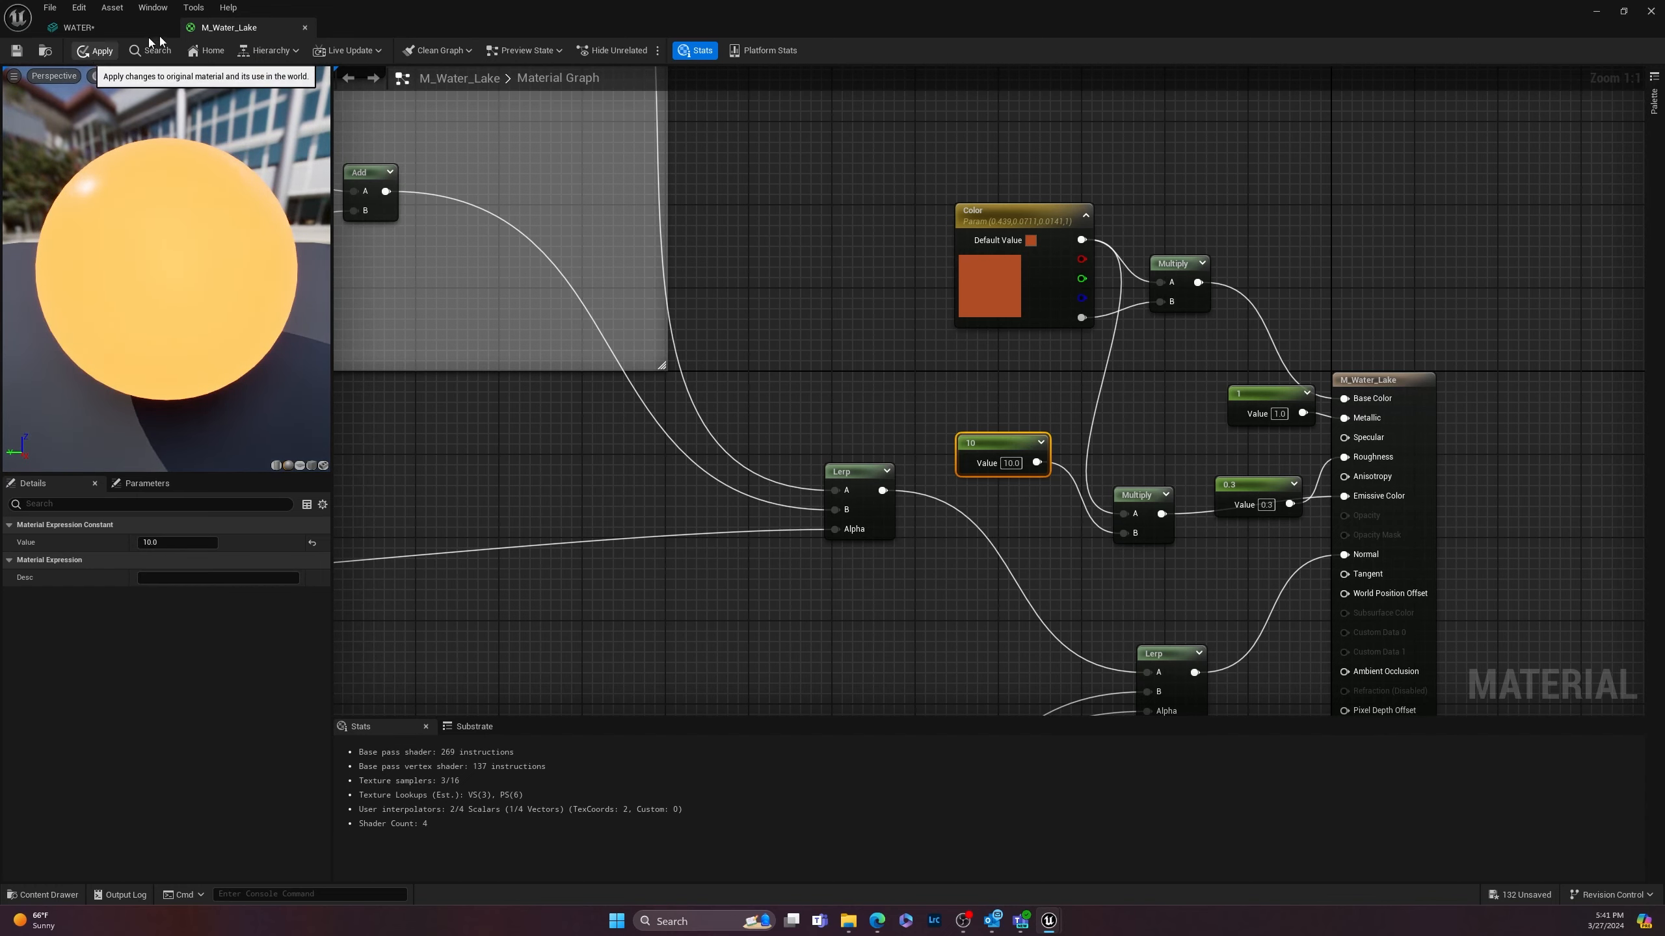
Step: Apply the M_Water_Lake changes, close the material and WATER mesh editors, and view the glowing water around the gallery entrance
left_click(95, 50)
left_click(305, 26)
right_click_drag(556, 211, 852, 341)
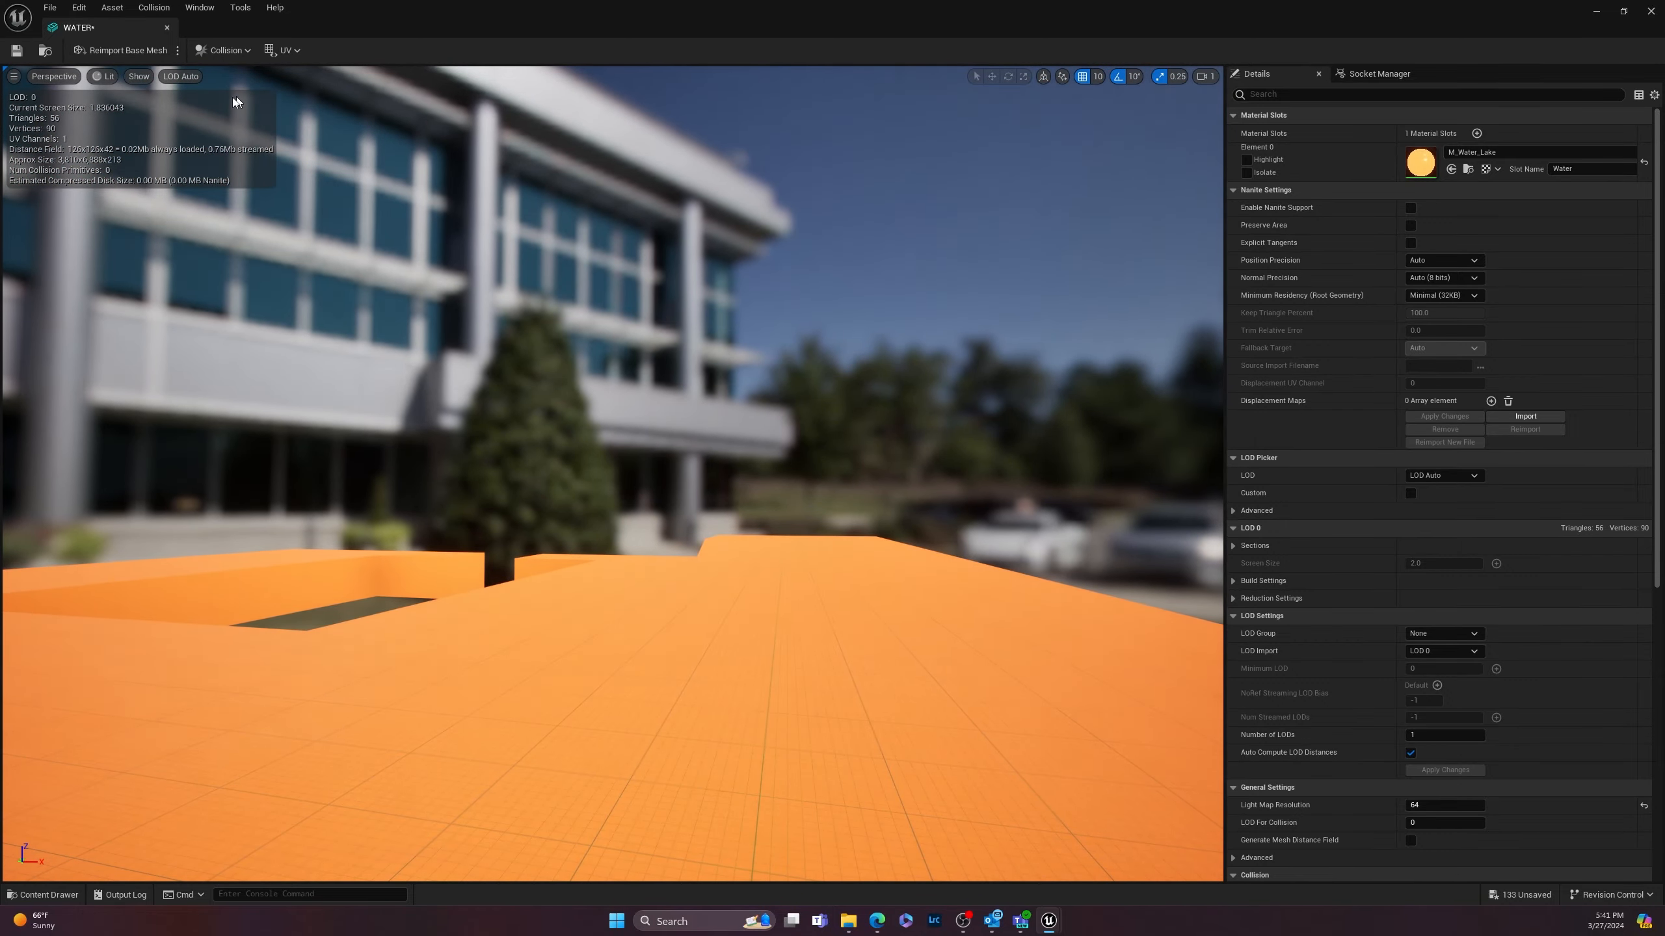
left_click(167, 27)
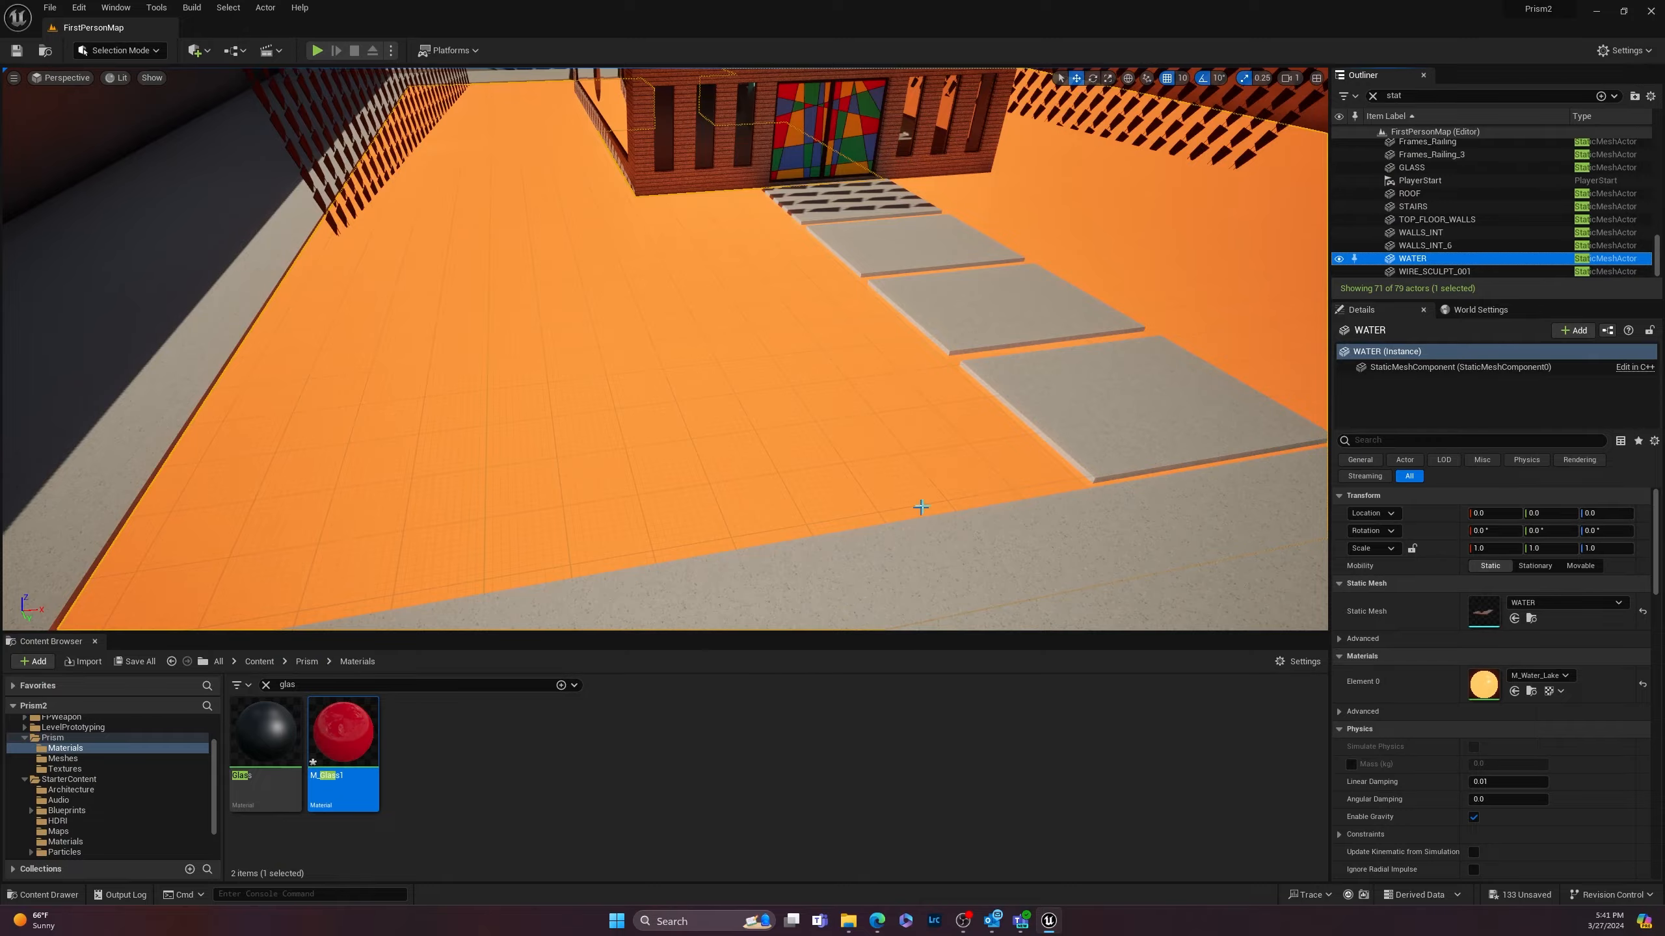
right_click_drag(921, 507, 694, 564)
left_click(958, 505)
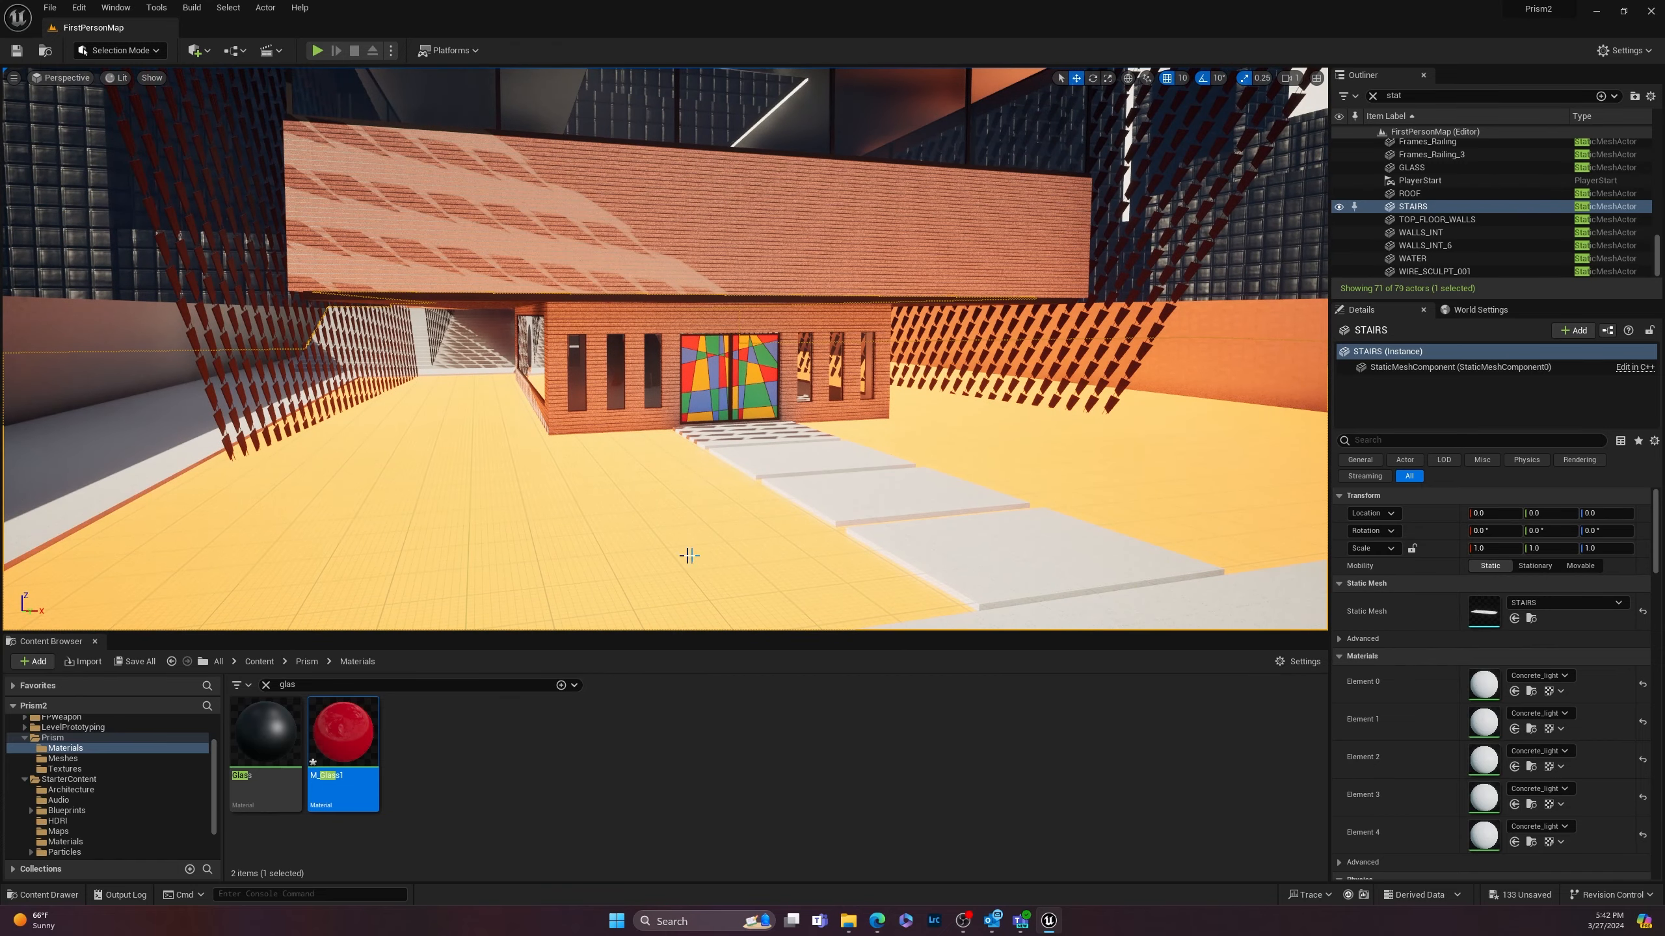
Step: Open the WATER mesh's M_Water_Lake material and delete the emissive Multiply node and the Constant 10 node feeding it
left_click(1075, 500)
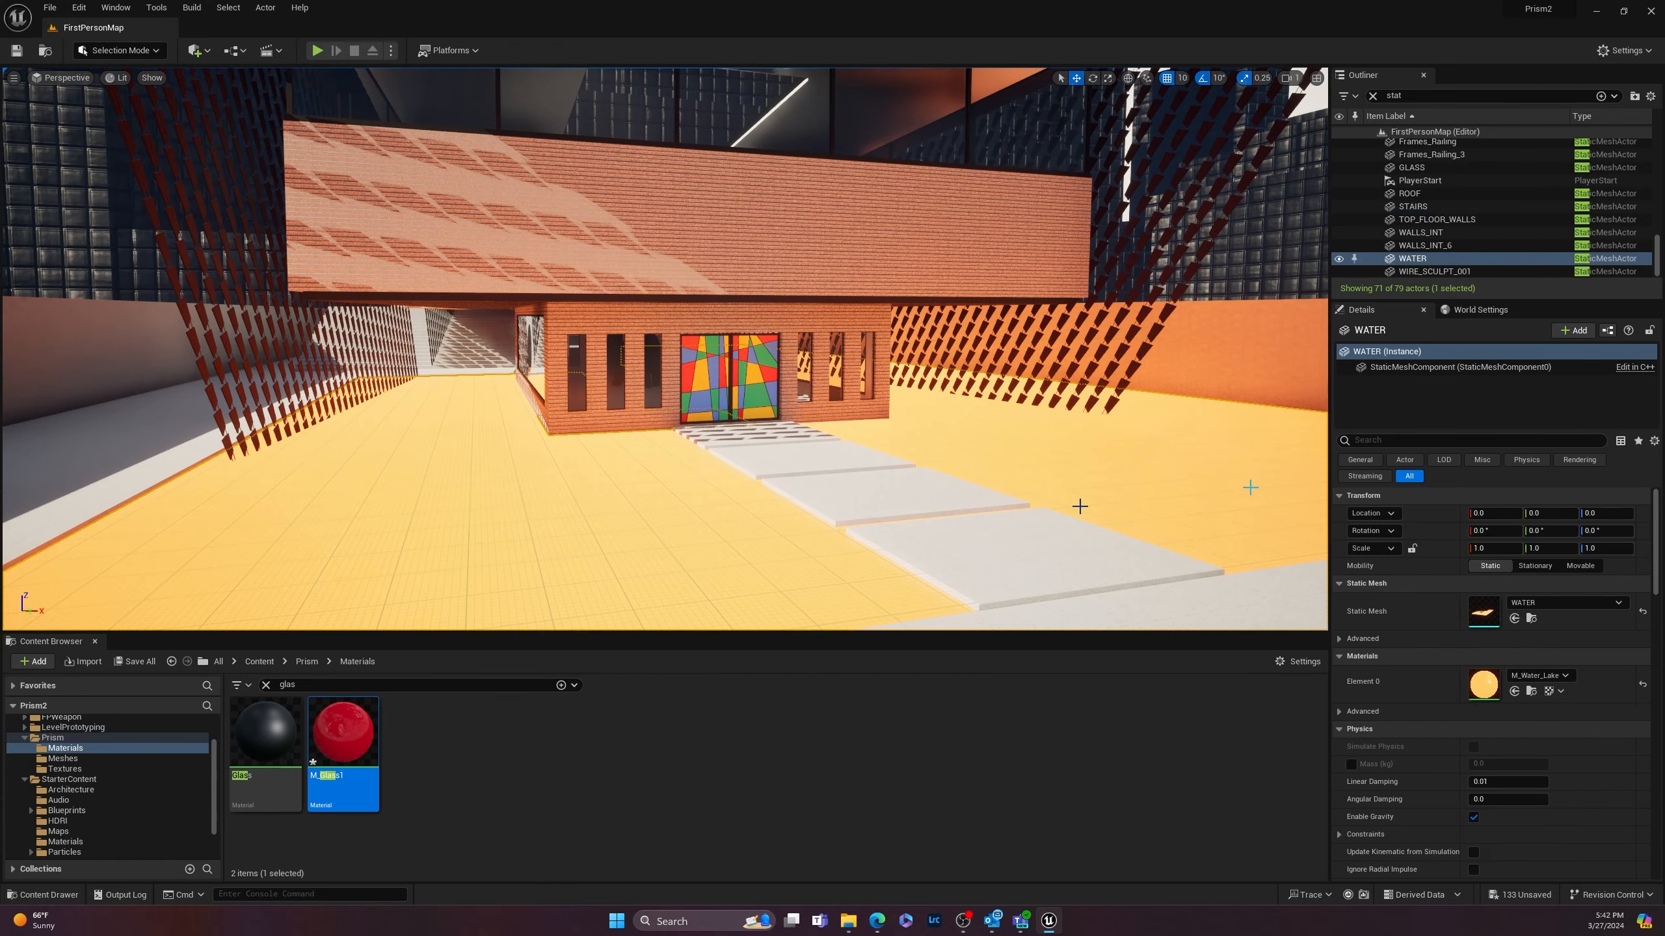
double_click(1483, 685)
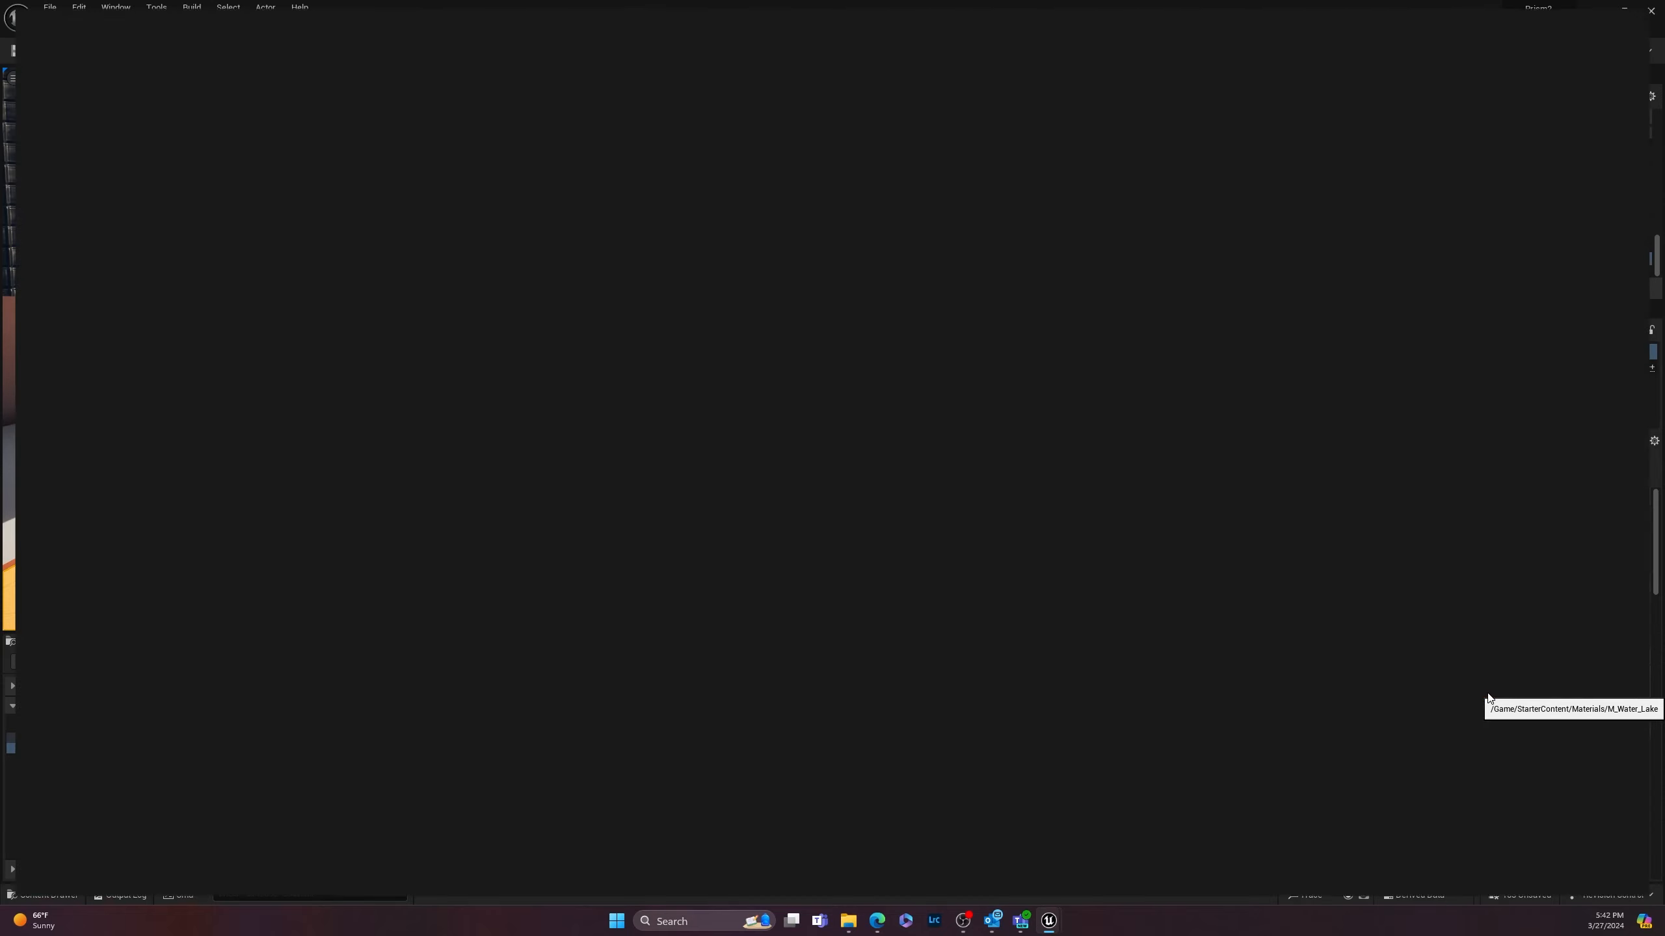
right_click_drag(679, 428, 943, 636)
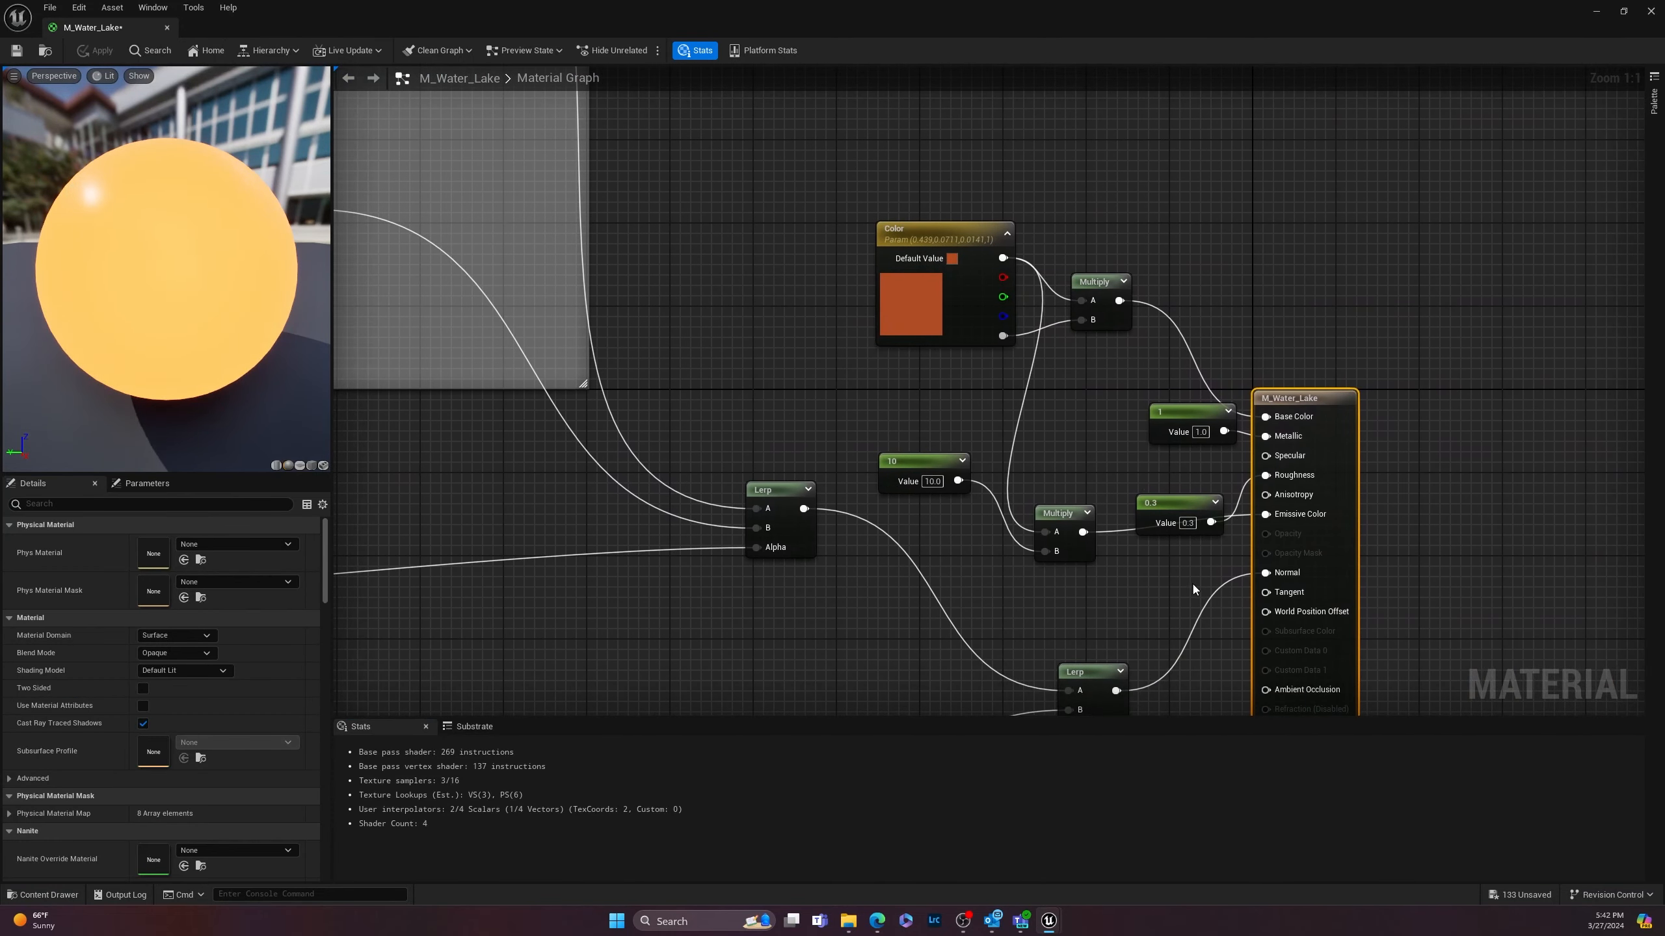
left_click(1068, 515)
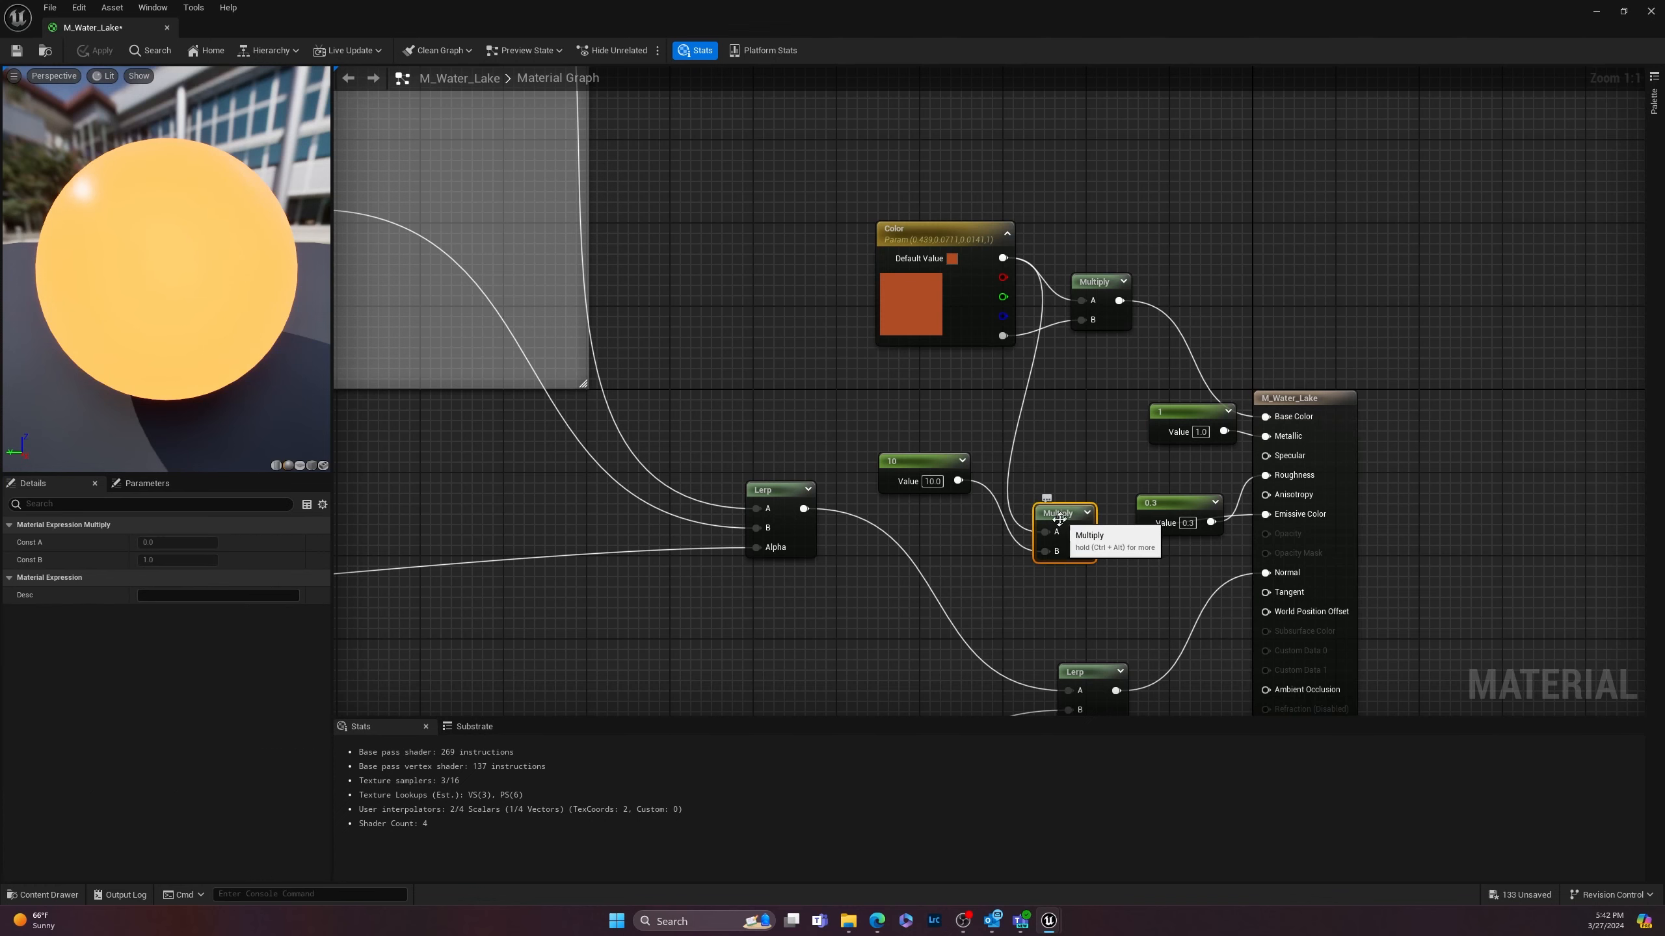
key("Delete")
left_click(918, 461)
key("Delete")
Step: Set M_Water_Lake's Color parameter to pale blue, about R 0.495, G 0.638, B 0.870, then apply the changes and close the material
left_click(934, 316)
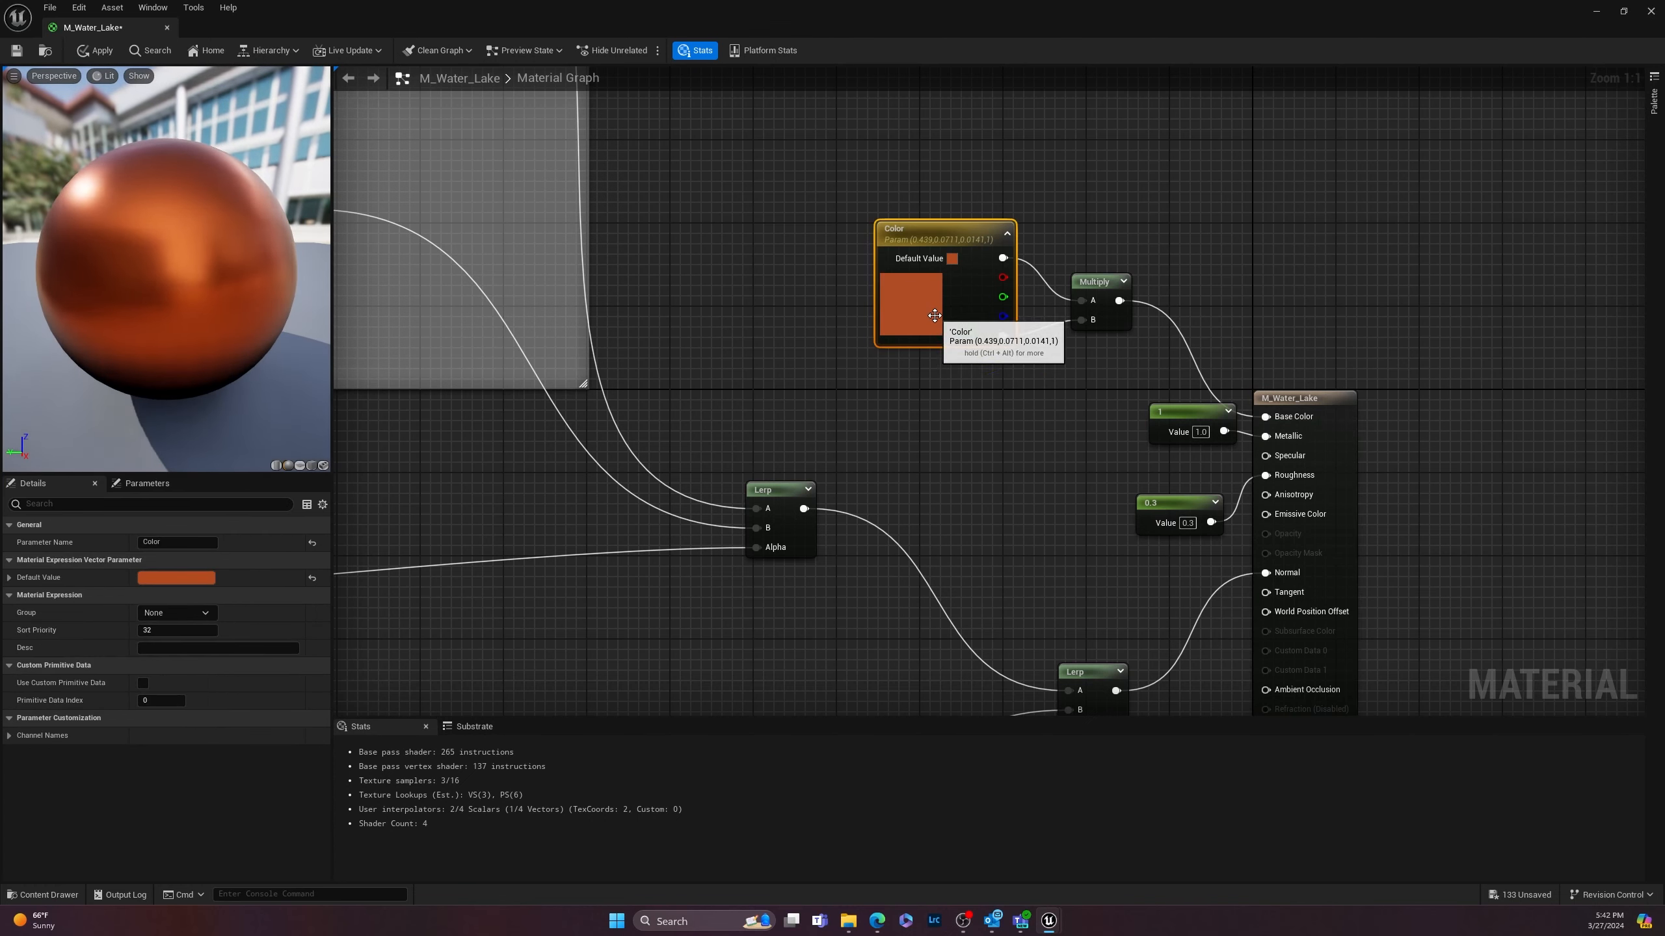
double_click(934, 316)
left_click_drag(1027, 403, 991, 415)
left_click_drag(1106, 431, 1121, 384)
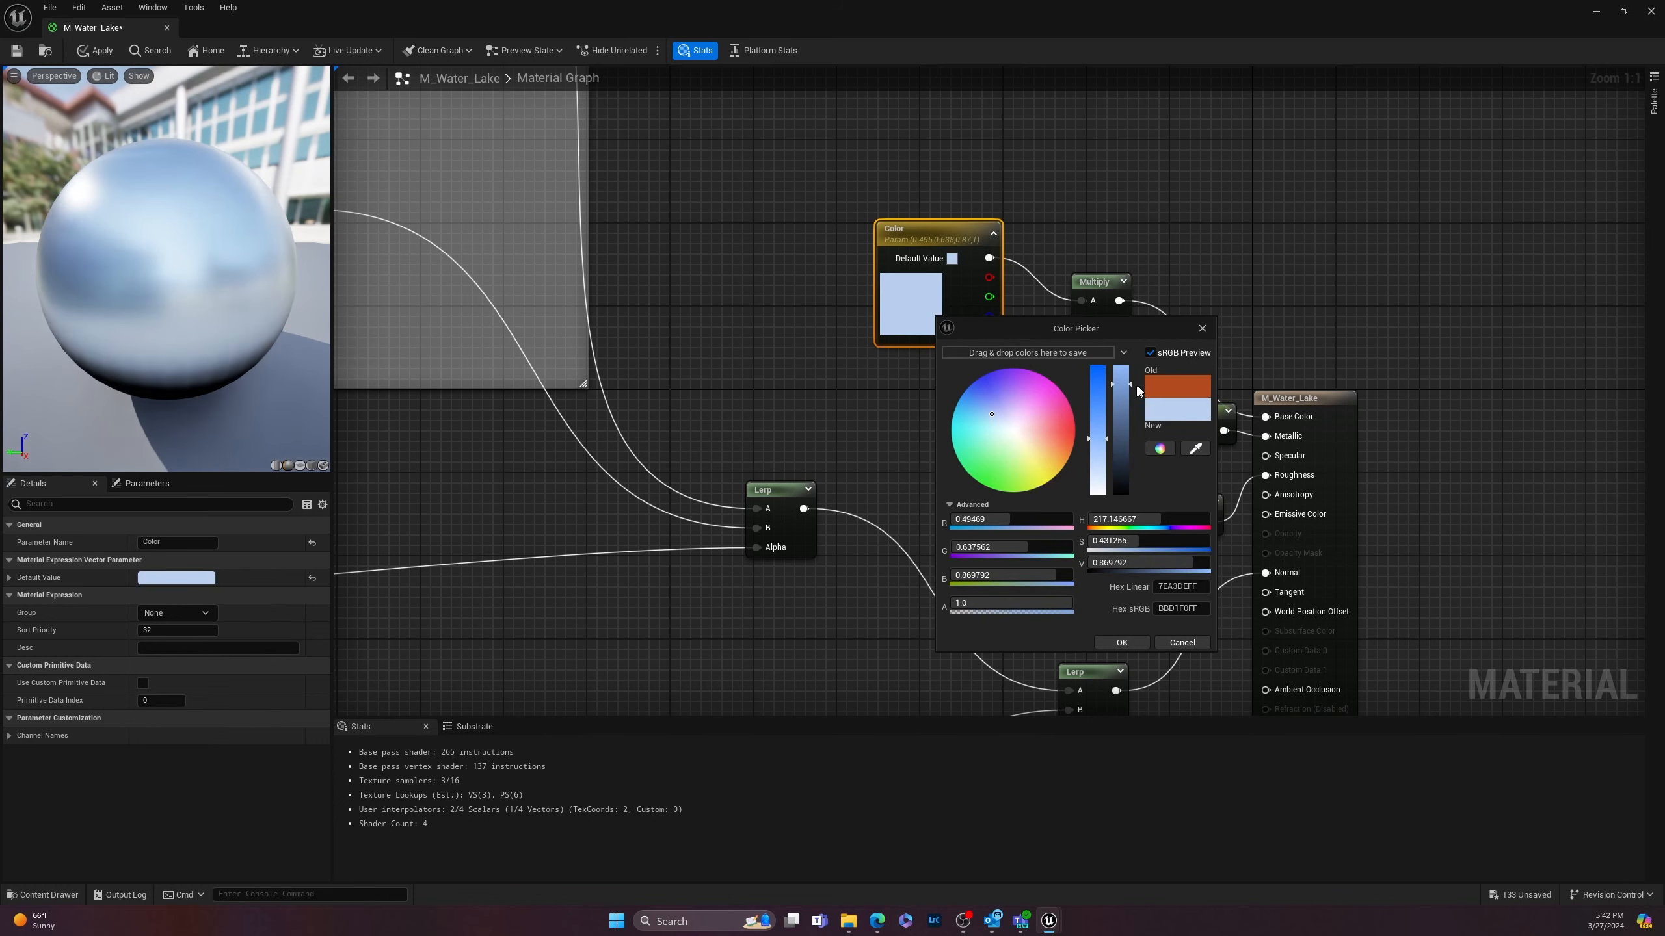
left_click(1203, 328)
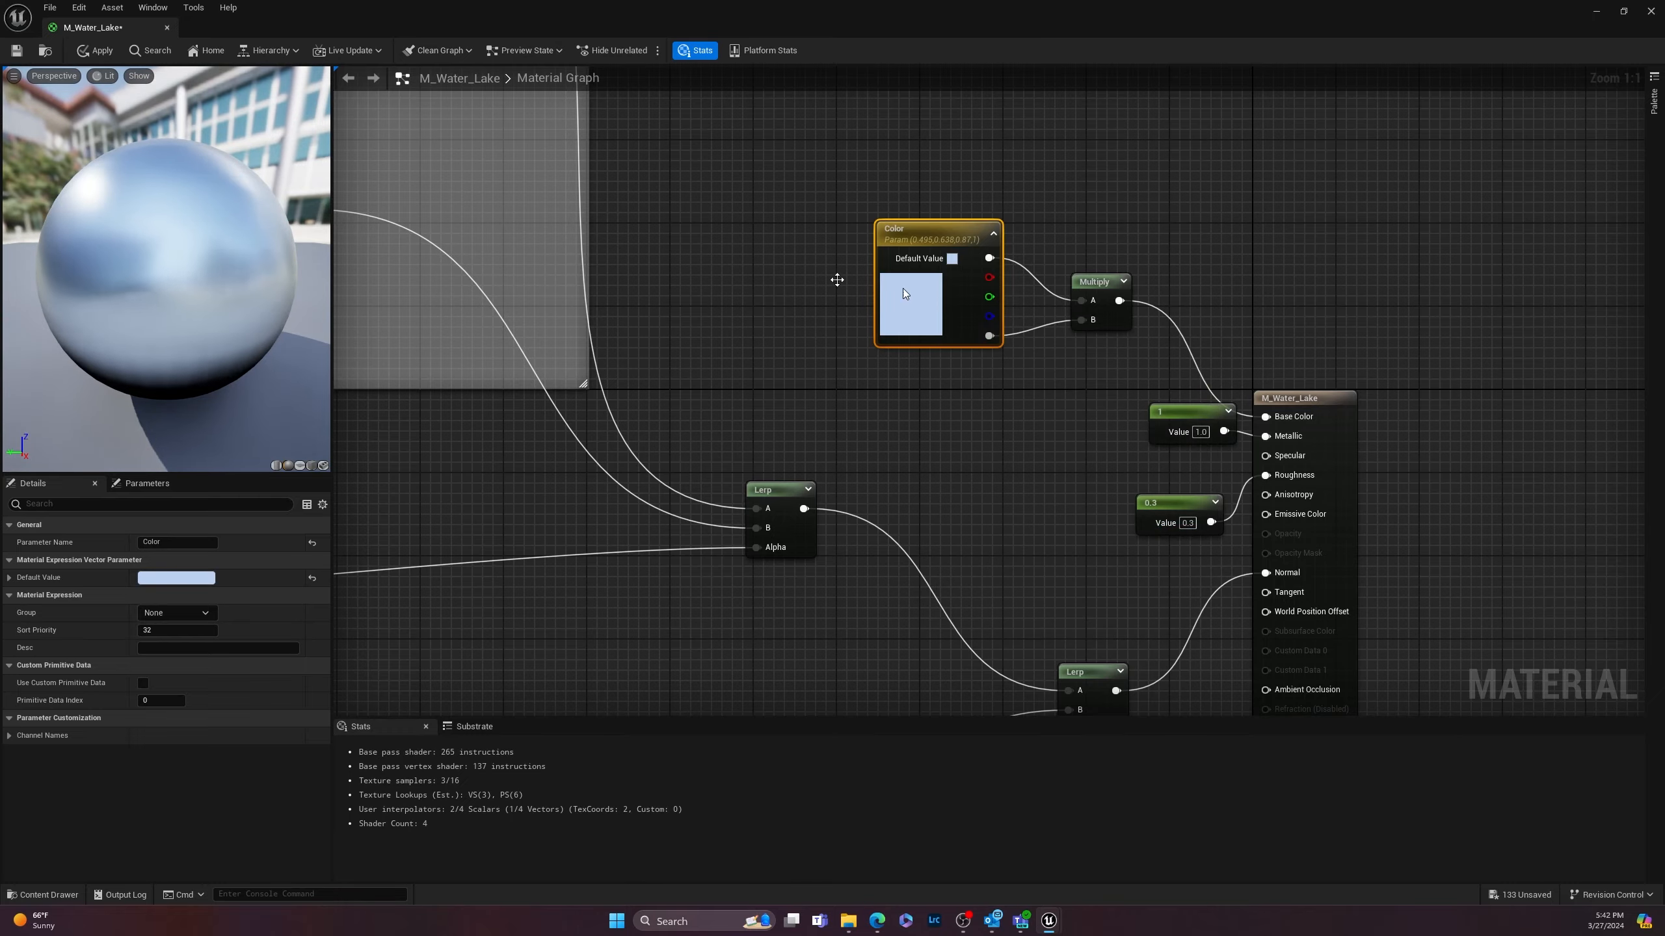
left_click(100, 50)
left_click(167, 27)
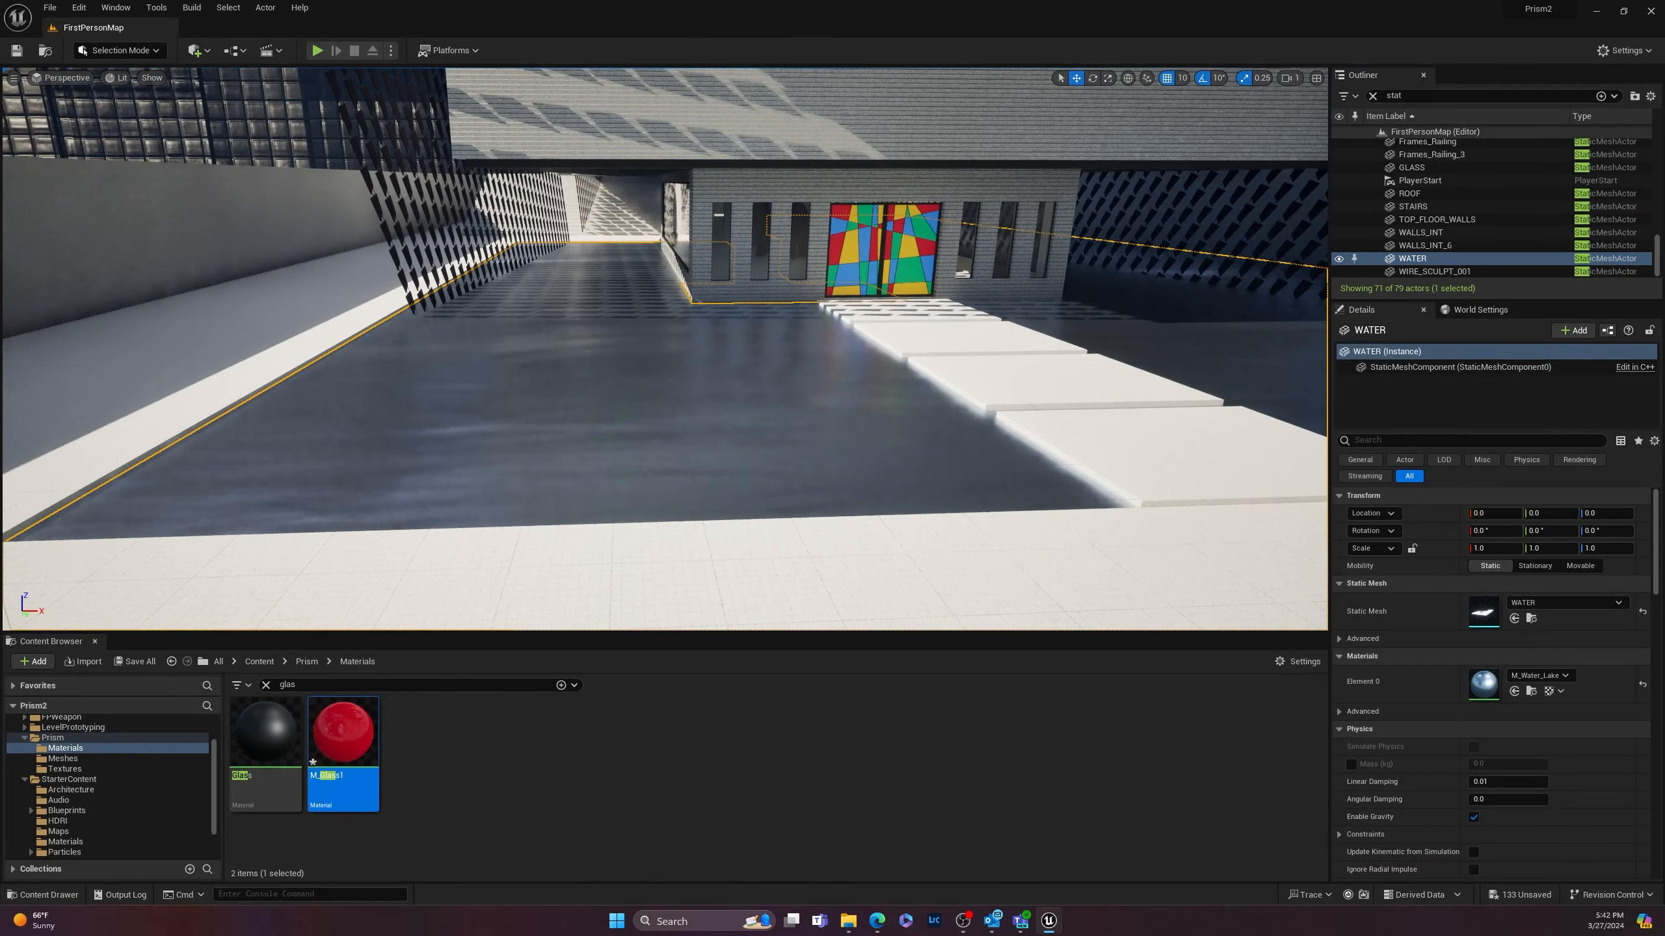
Step: Examine the water surface around the gallery entrance and fly over the façade toward the interior staircase
key("s")
right_click_drag(919, 543, 963, 422)
key("w")
key("Escape")
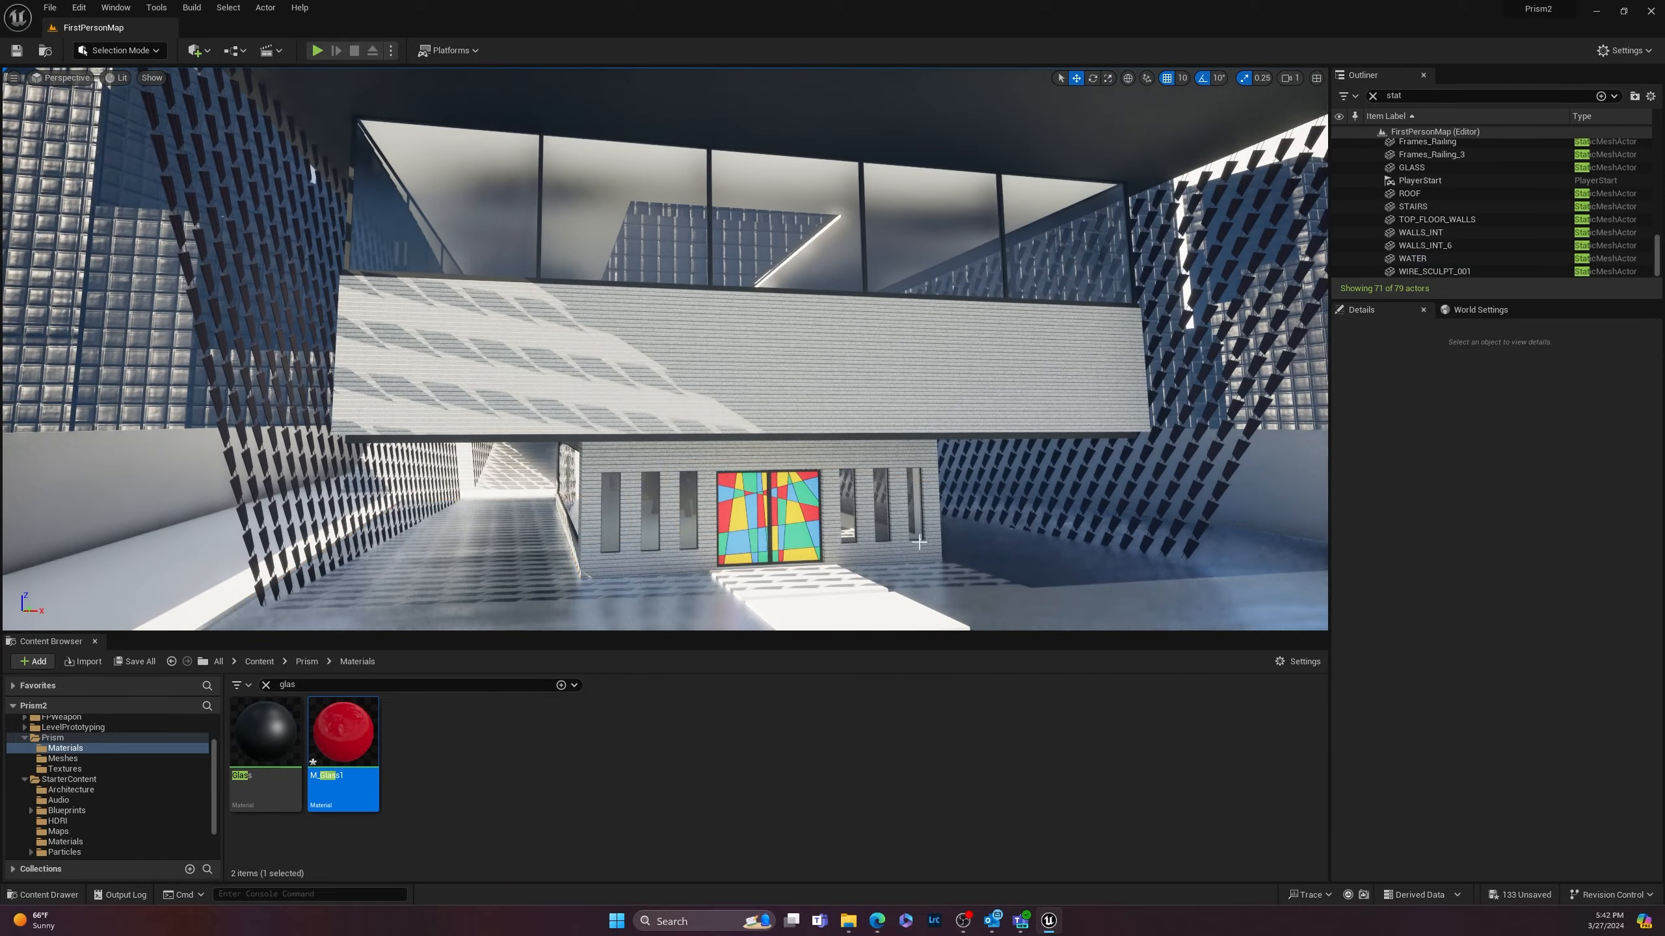
right_click_drag(918, 542, 1073, 518)
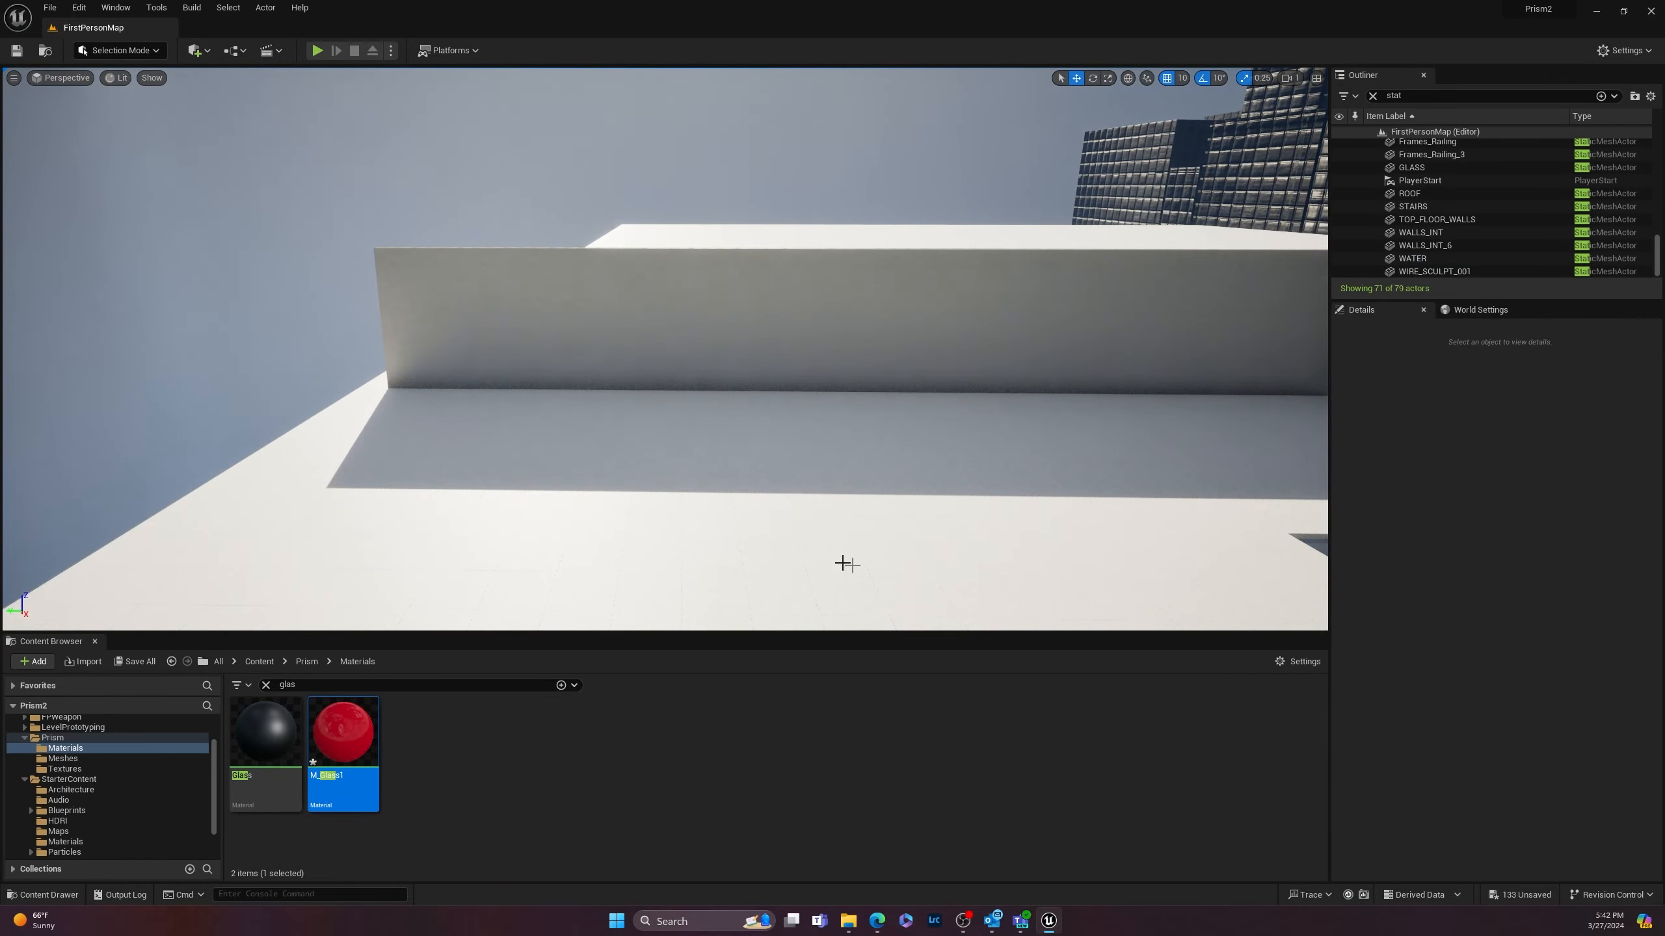
key("w")
right_click_drag(733, 593, 831, 563)
right_click_drag(928, 535, 774, 538)
key("w")
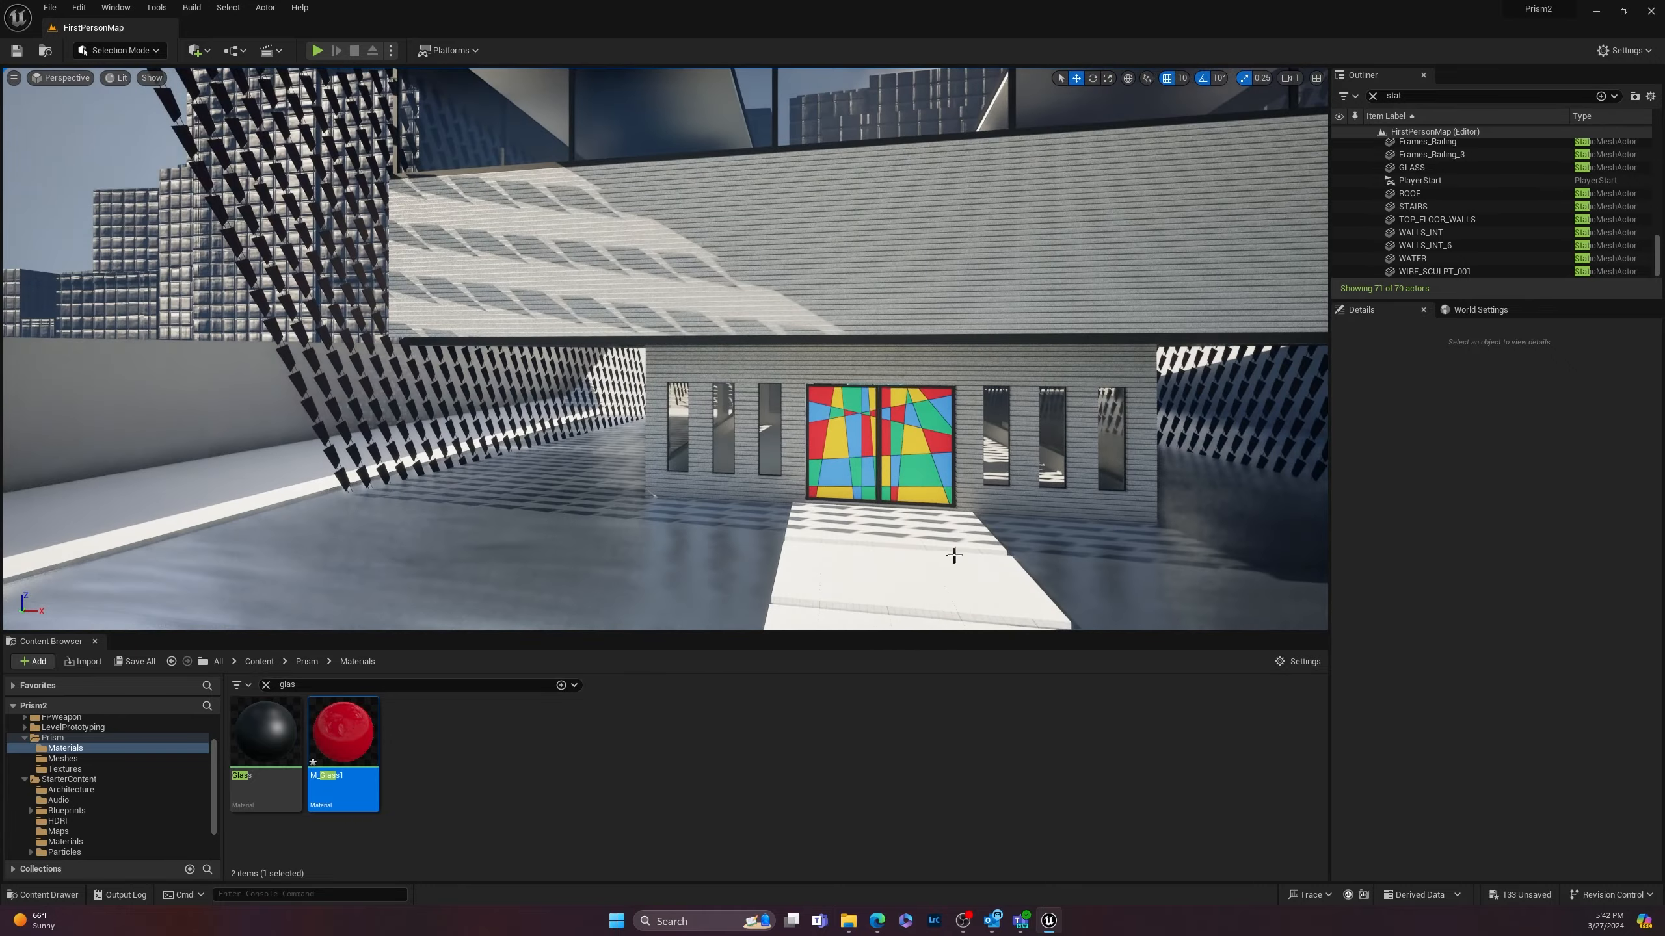
key("w")
right_click_drag(1013, 557, 950, 376)
right_click(975, 755)
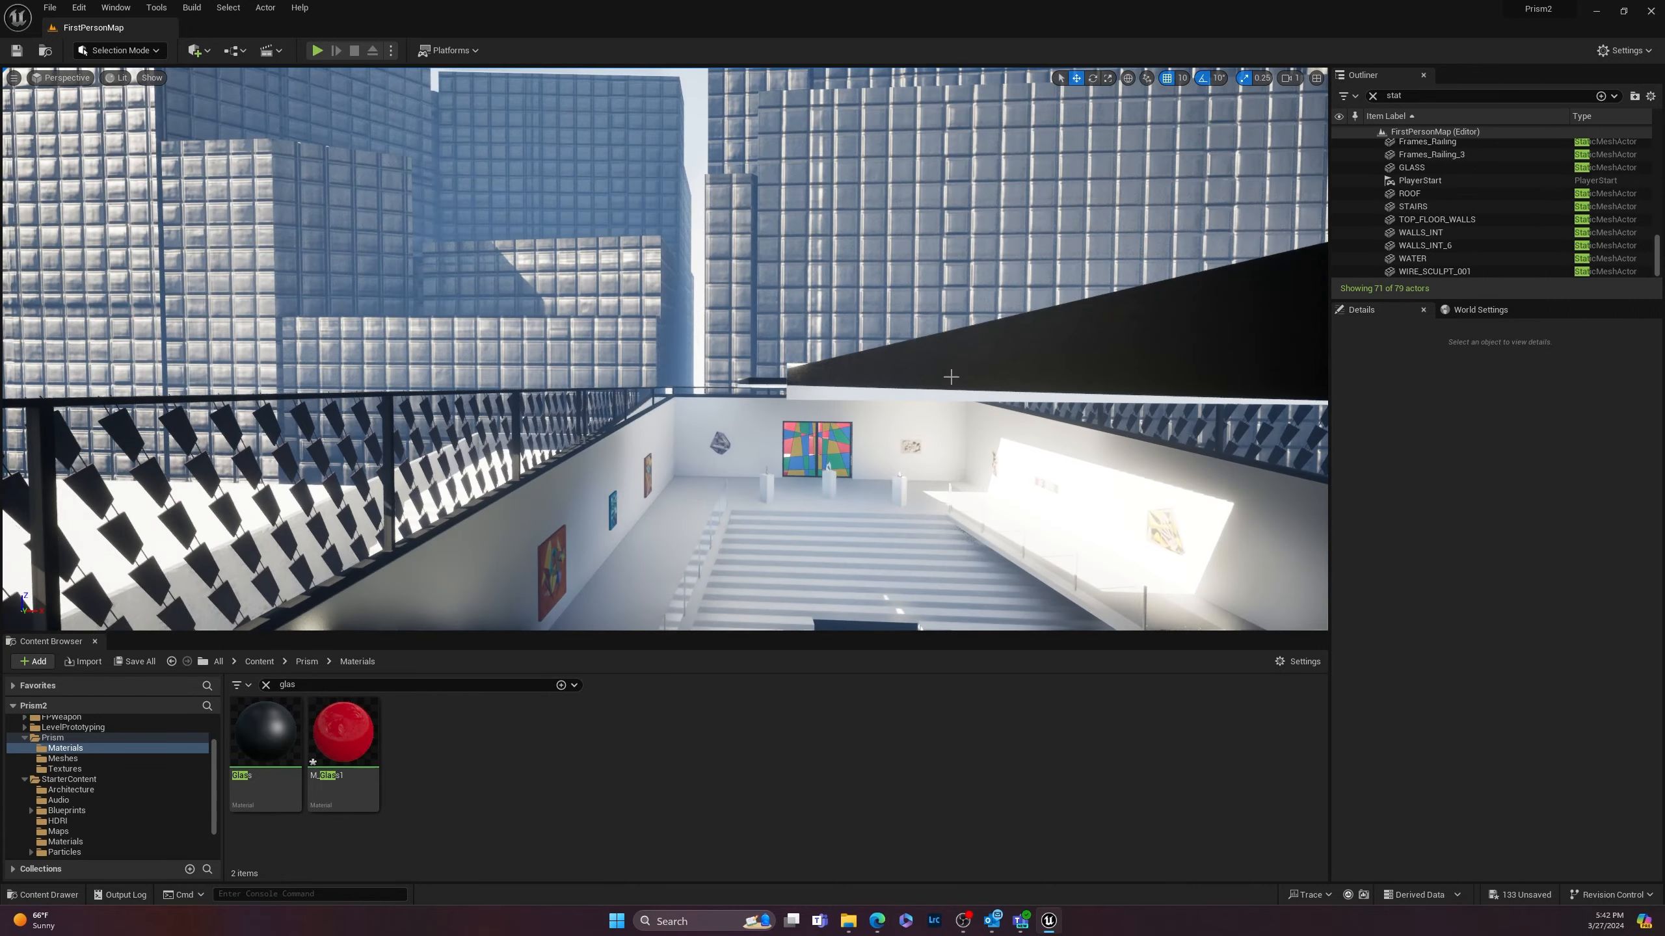
Step: Select the ARTWORK_Strip sculpture in the gallery, inspect the Param node of its STAINLESS material, and close the material
left_click(835, 470)
key("w")
mouse_move(947, 557)
right_mouse_down()
mouse_move(933, 501)
mouse_move(982, 308)
mouse_move(1062, 314)
right_mouse_up()
left_click(982, 308)
key("w")
mouse_move(459, 467)
right_mouse_down()
mouse_move(550, 472)
mouse_move(480, 518)
right_mouse_up()
key("a")
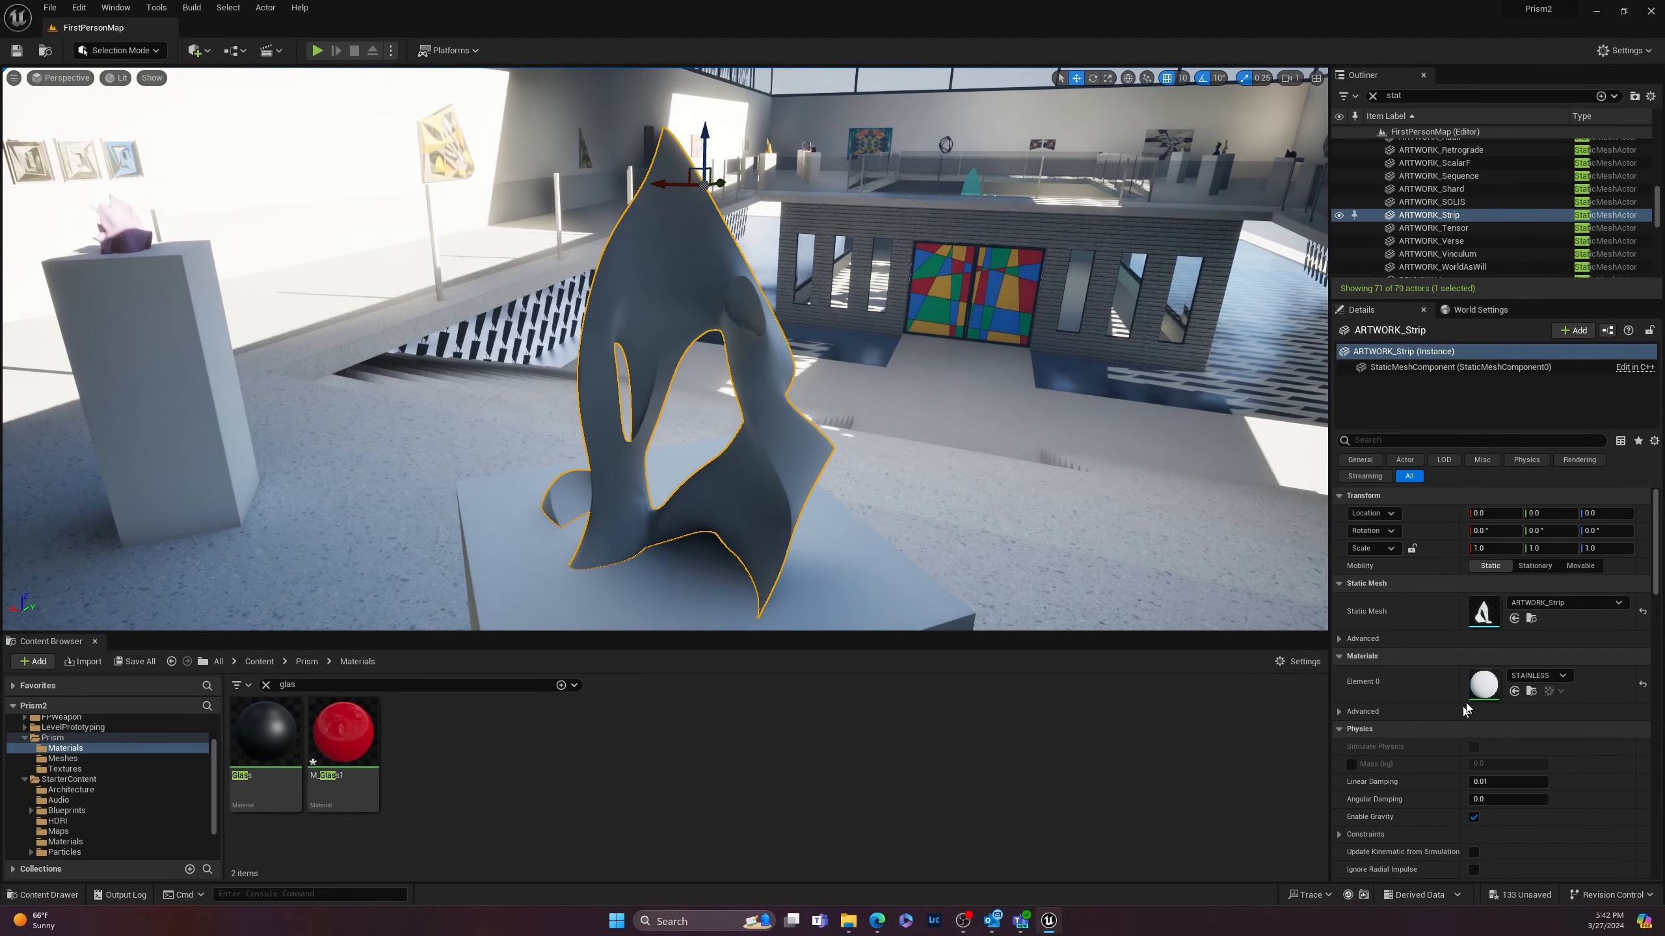
double_click(1483, 689)
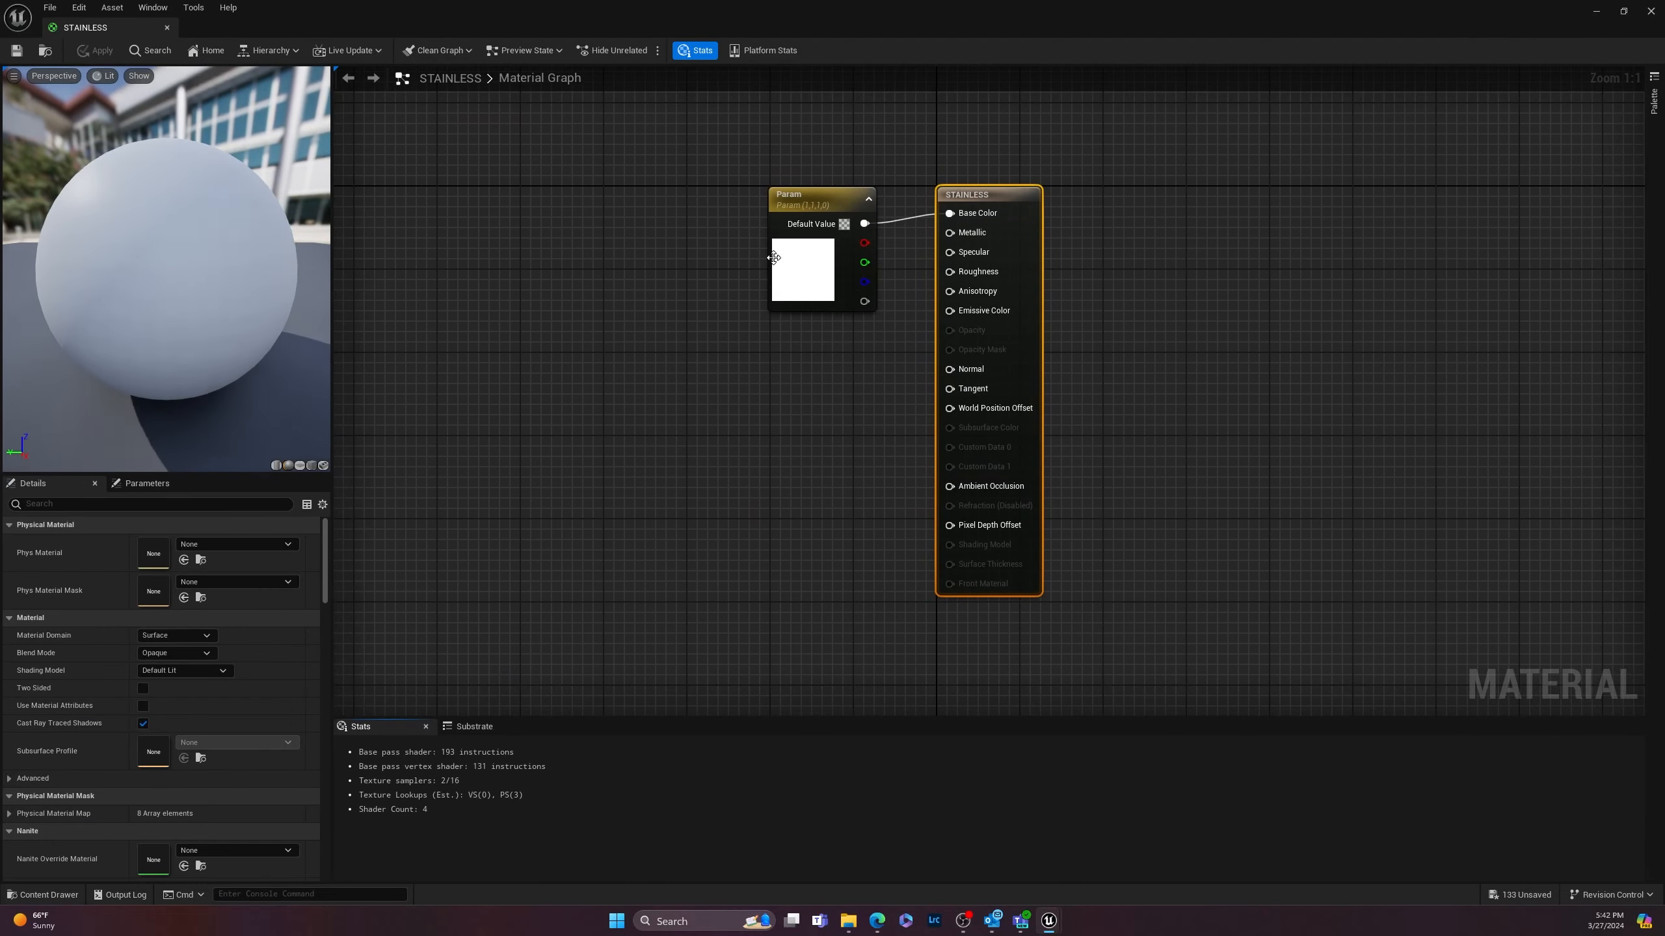
left_click(831, 201)
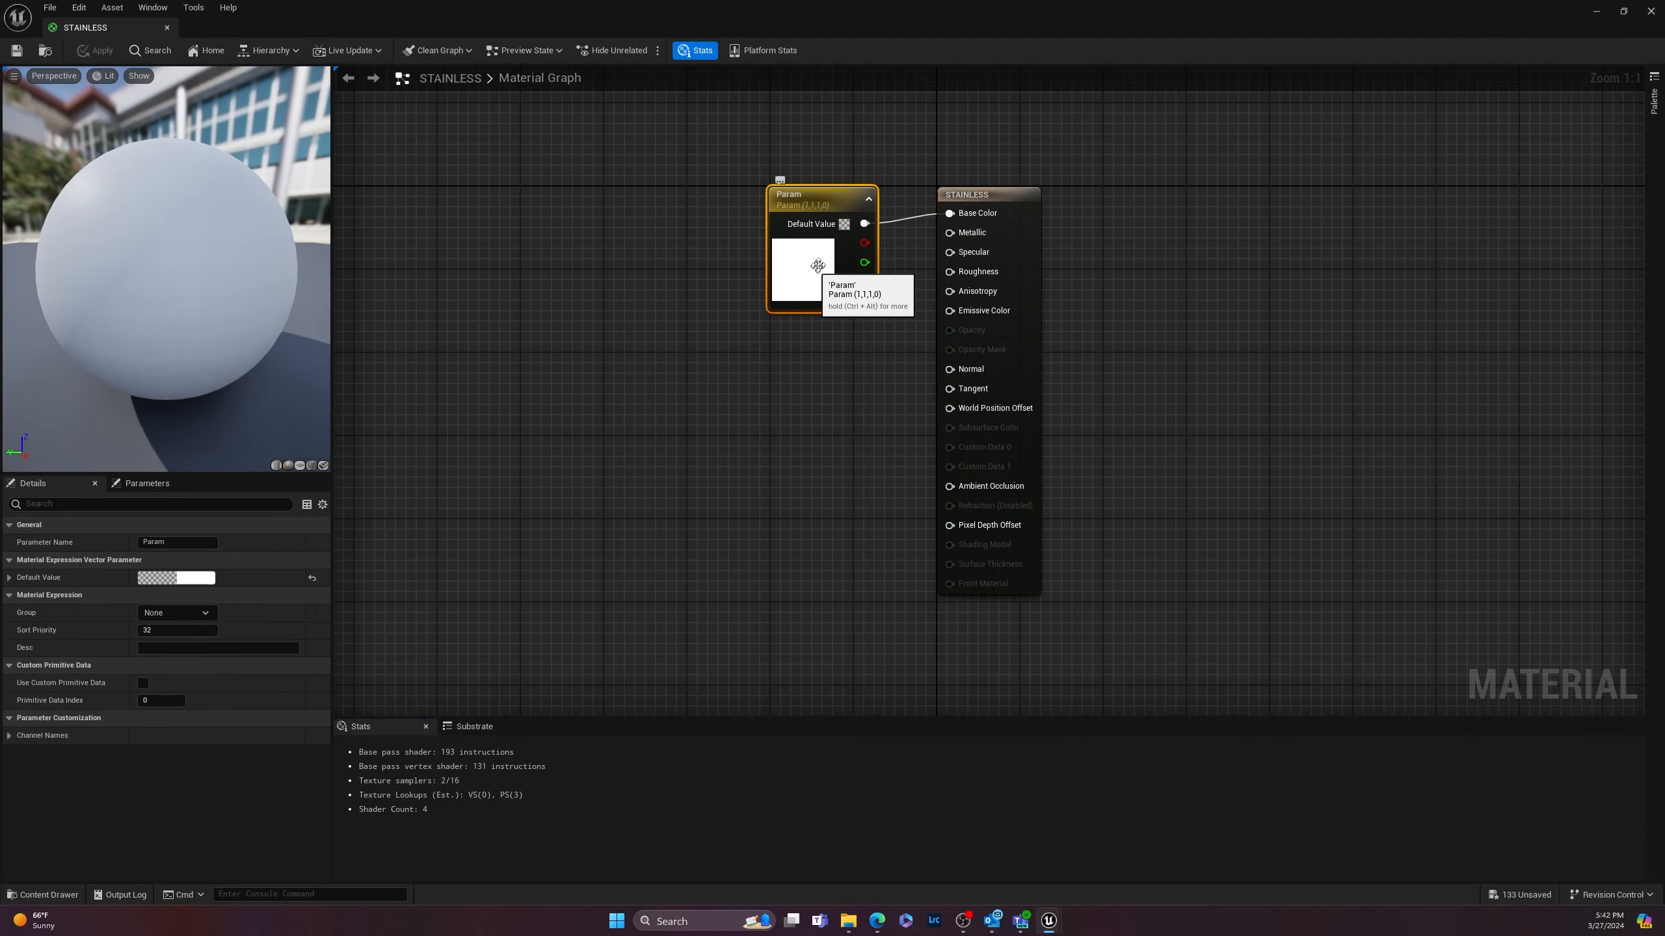
left_click(1654, 14)
Step: Search the materials for "chrom" and assign M_Metal_Chrome to Element 0 of ARTWORK_Strip
left_click(1537, 676)
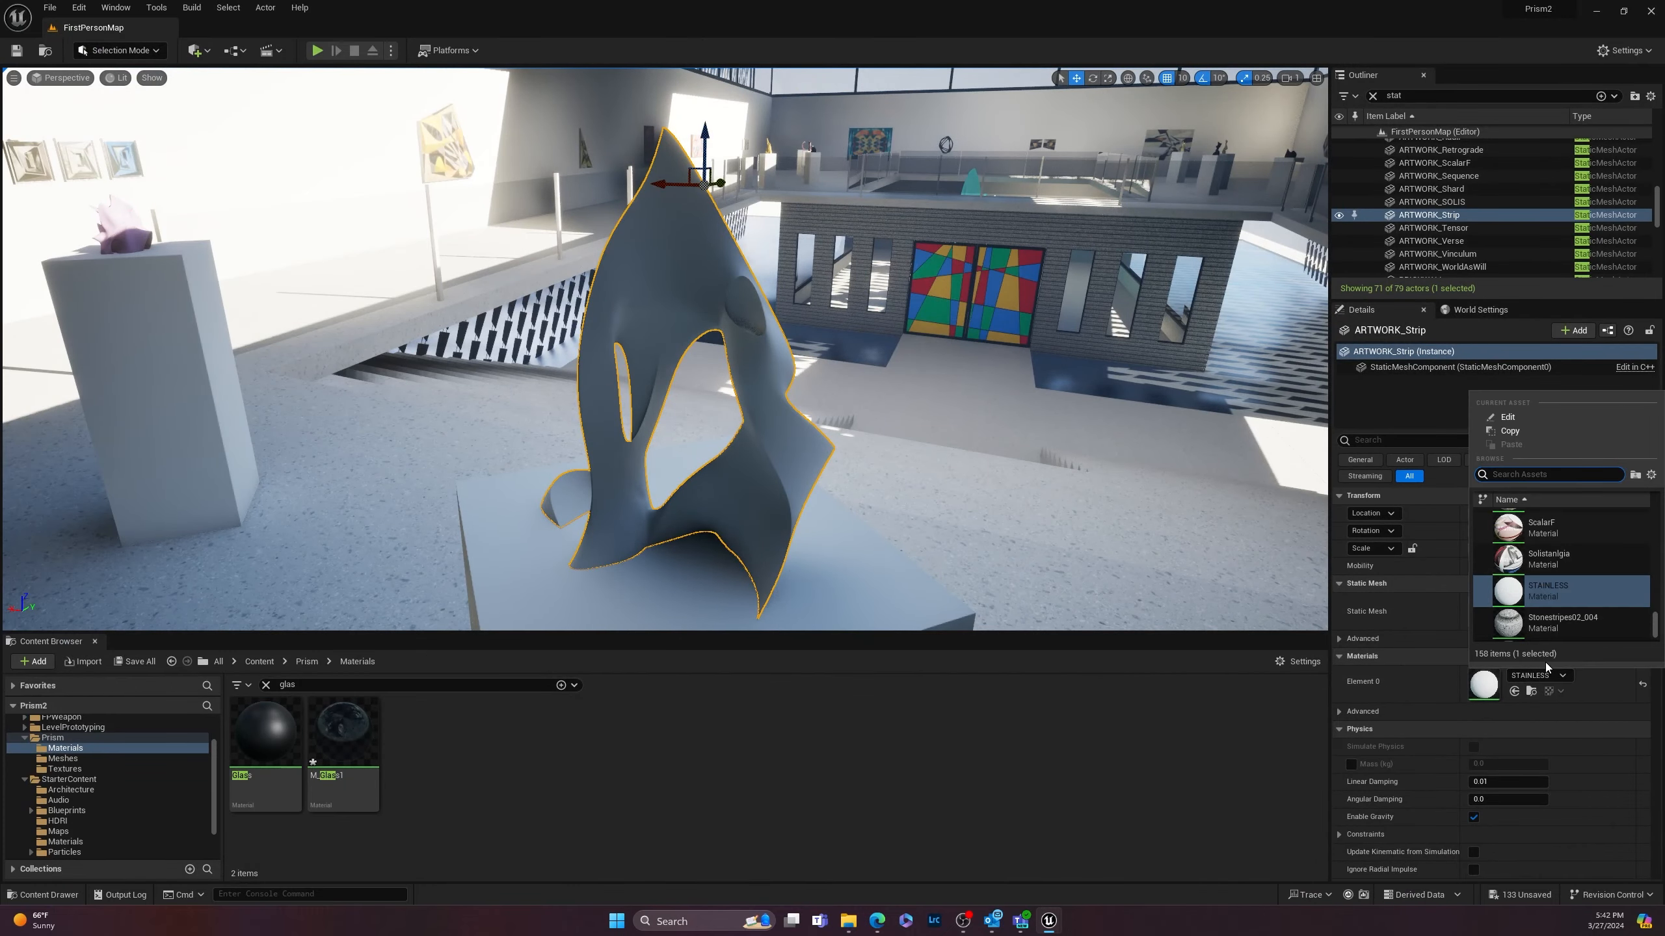
type("me")
key("BackSpace")
key("BackSpace")
type("ch")
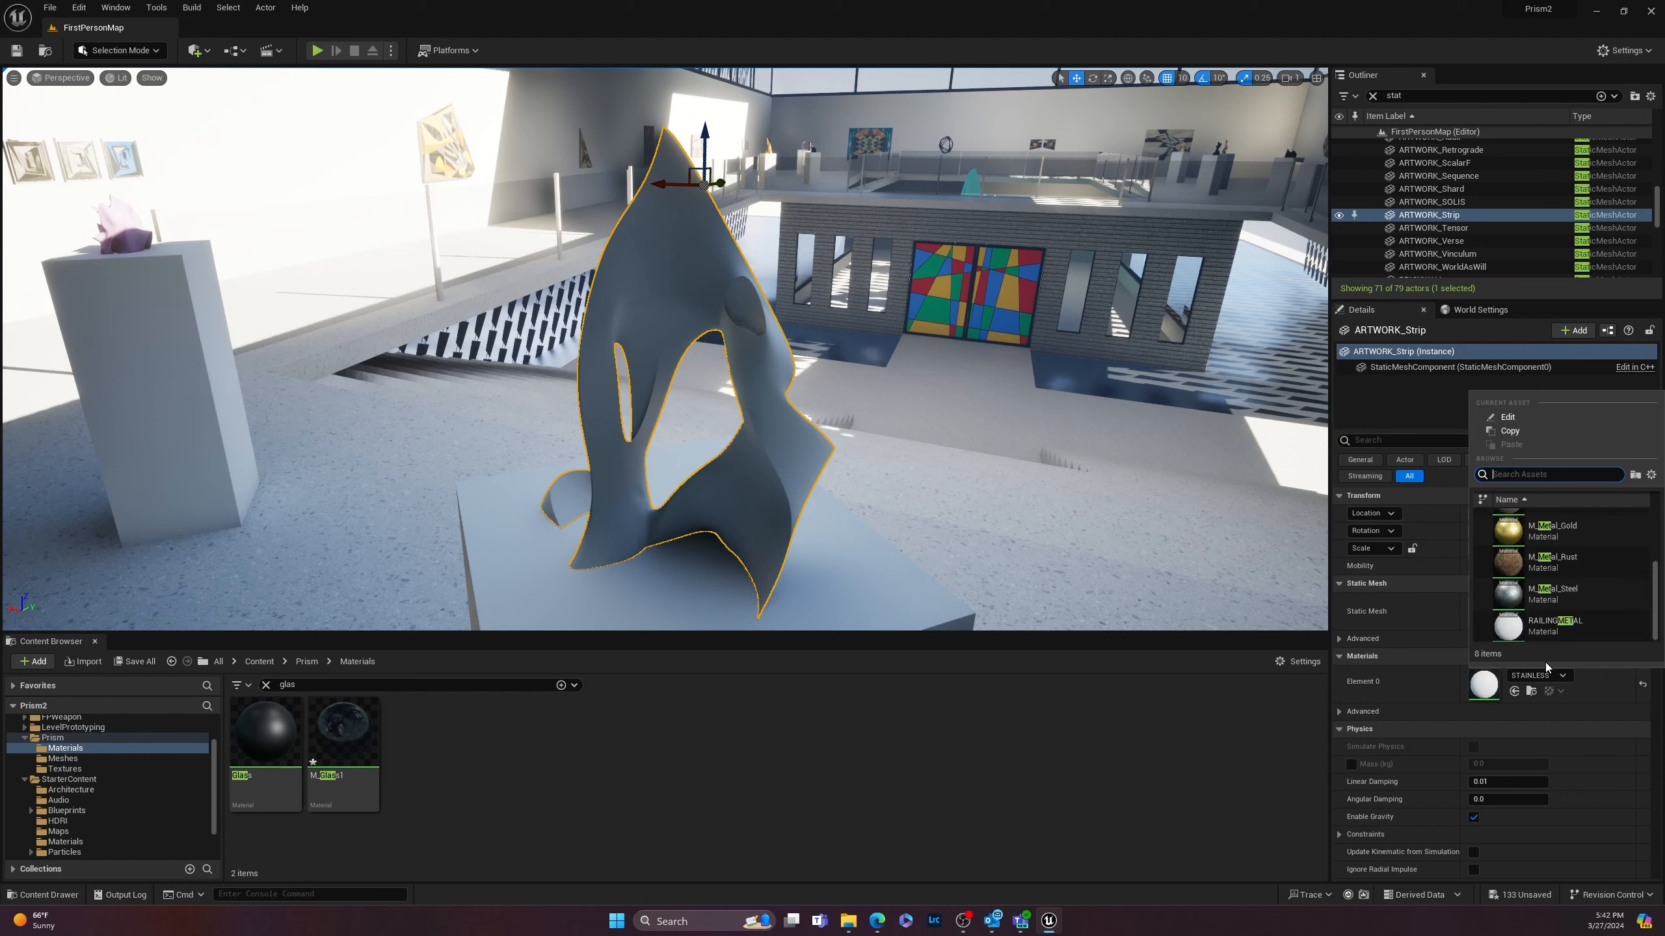
type("rom")
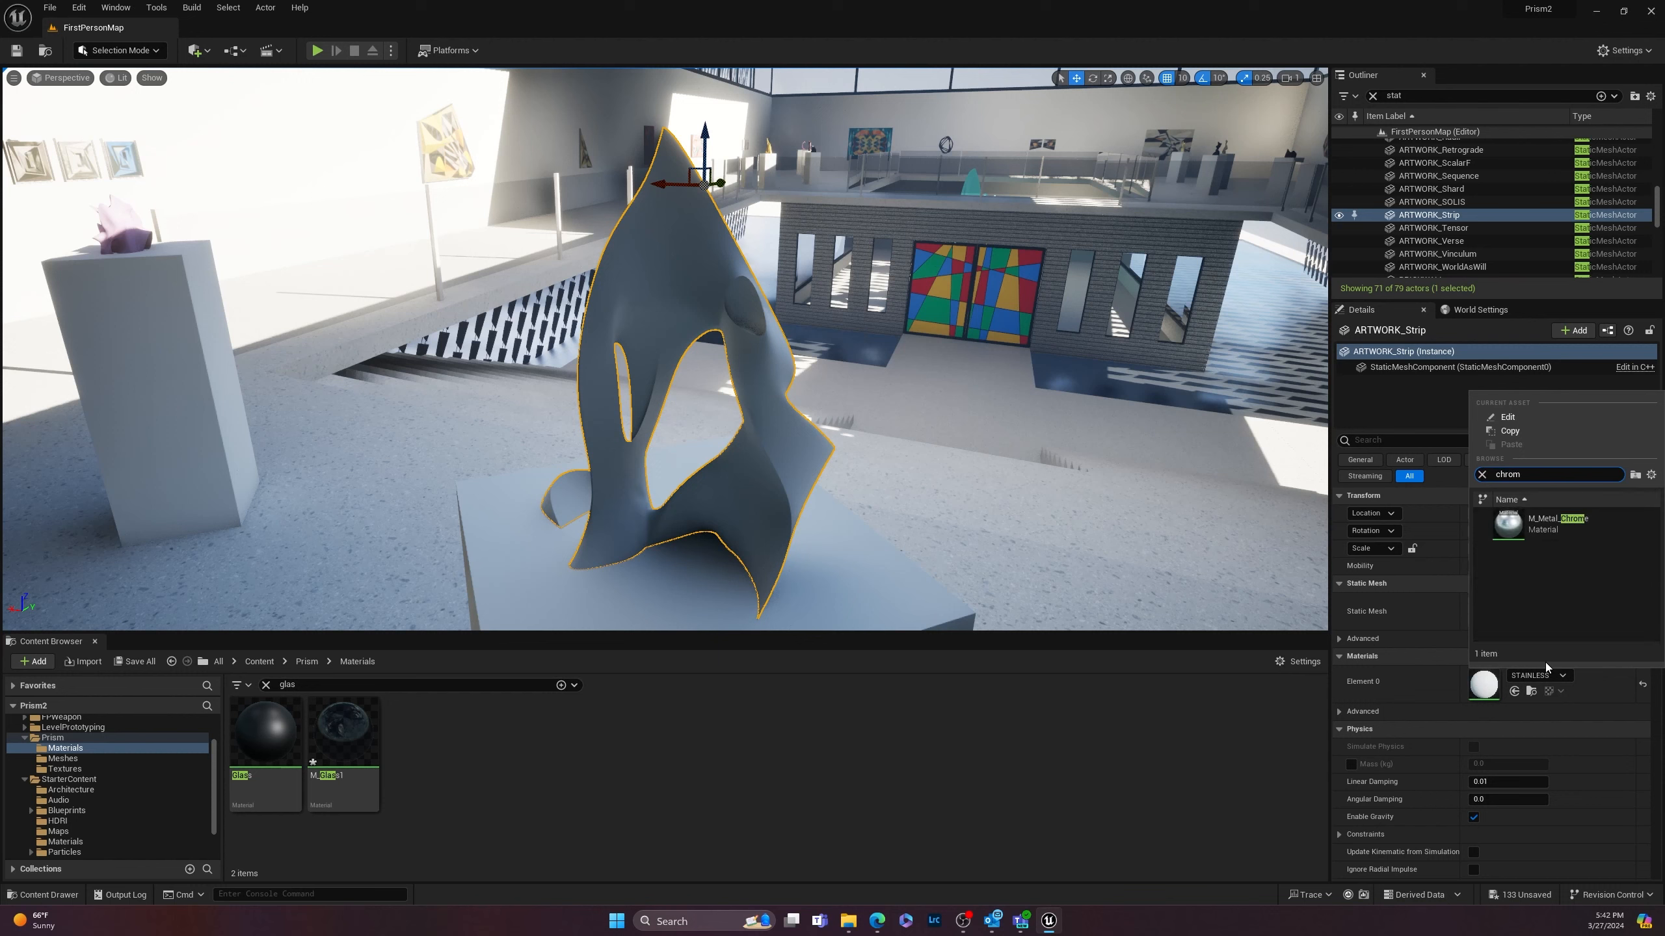
left_click(1507, 523)
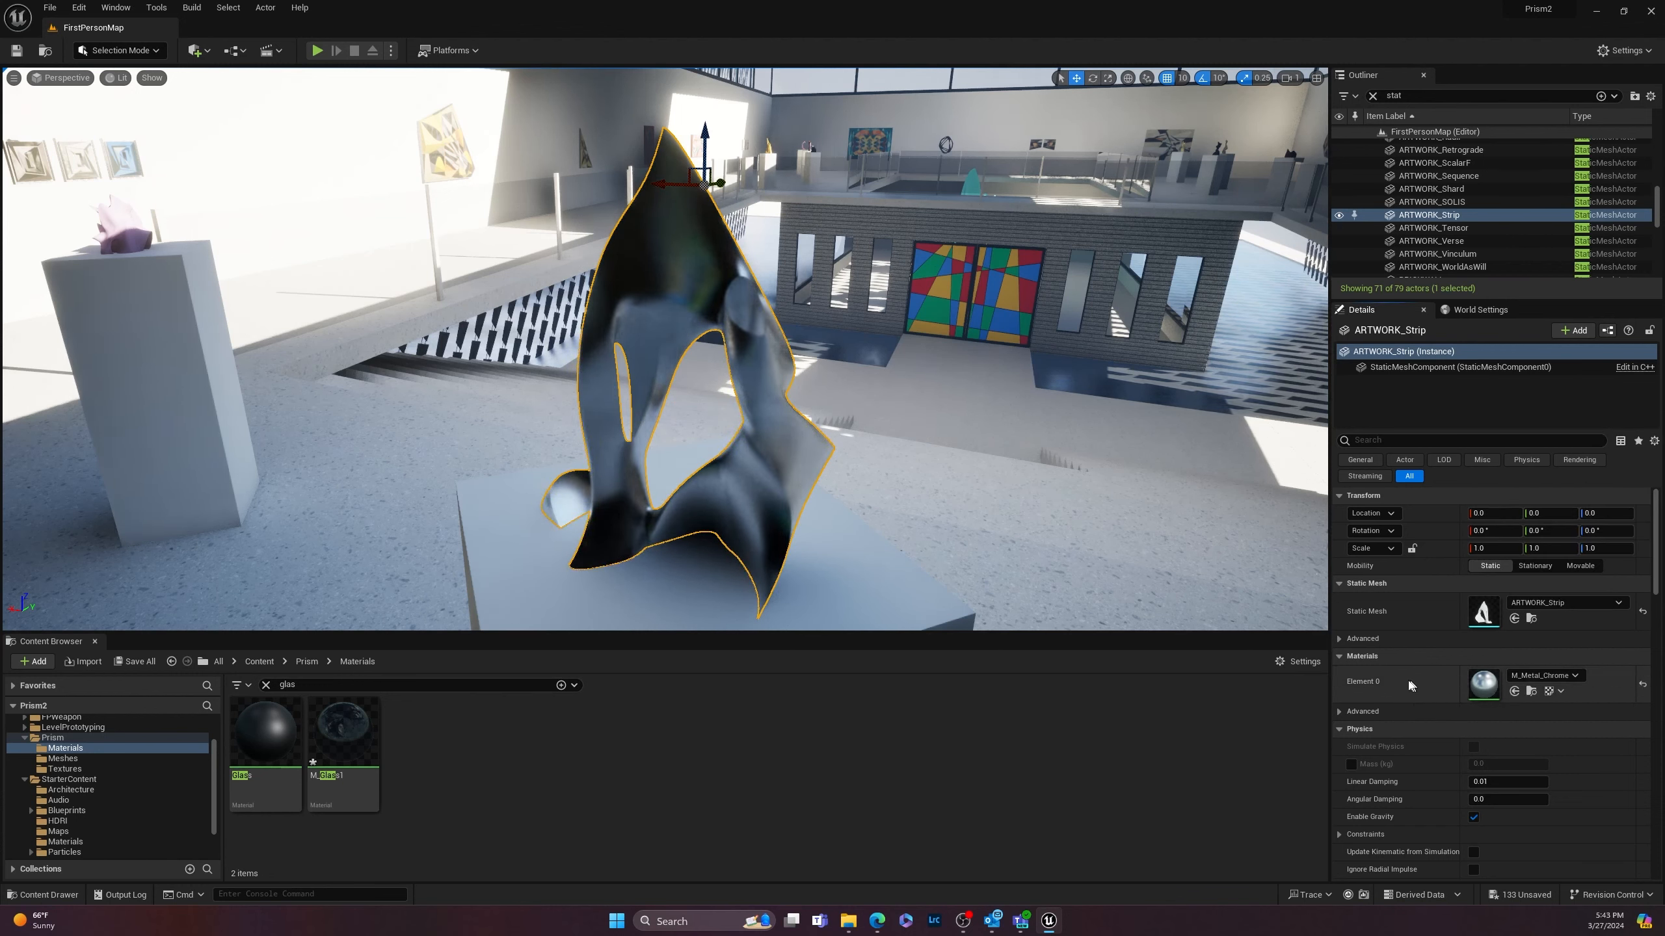
Step: Examine M_Metal_Chrome's node graph, moving the output node clear of its constants, and close the material with the changes applied
double_click(1482, 683)
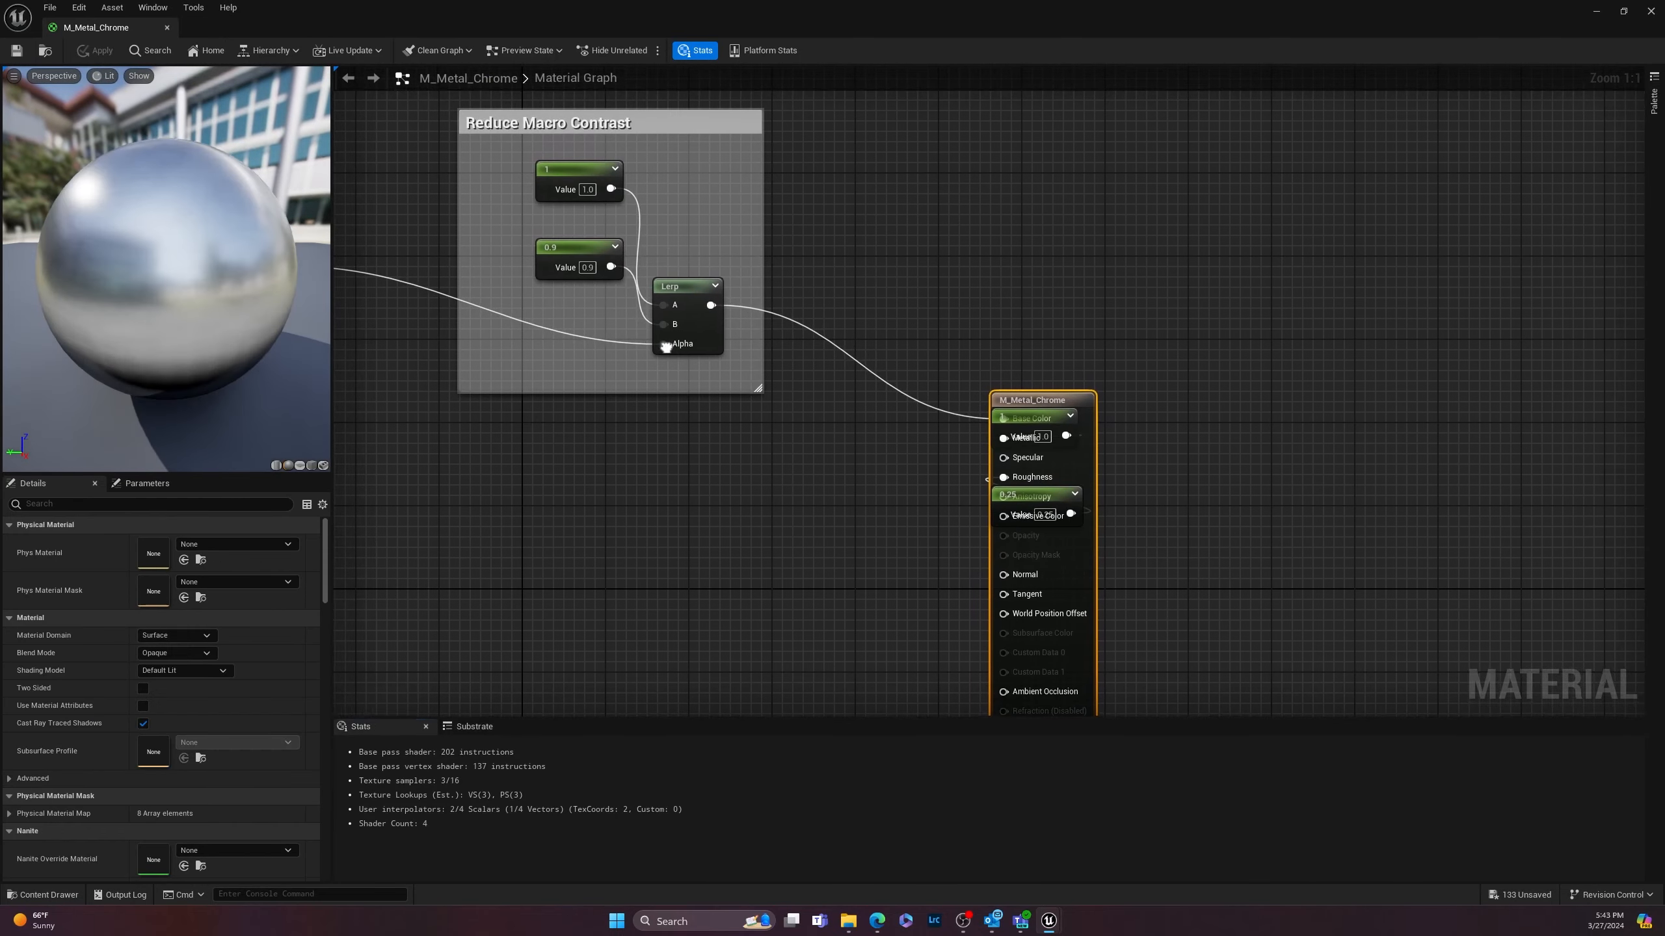
right_click_drag(666, 346, 1562, 595)
right_click_drag(836, 459, 994, 382)
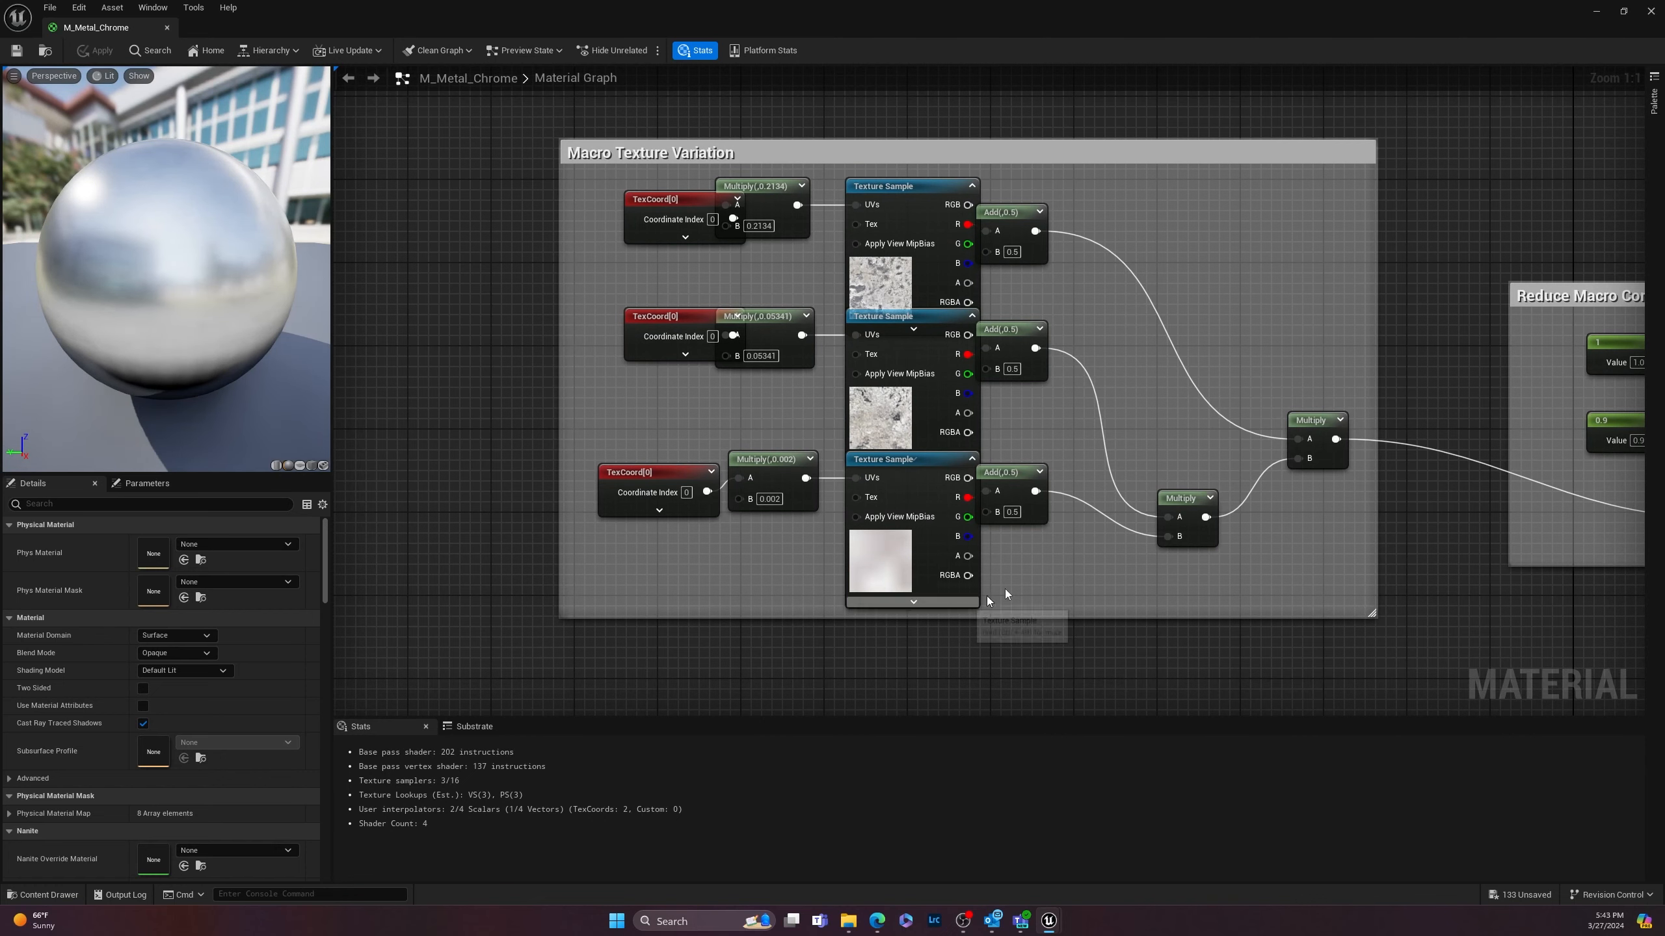
right_click_drag(1045, 589, 336, 342)
right_click_drag(932, 464, 1131, 491)
left_click_drag(1466, 375, 1624, 176)
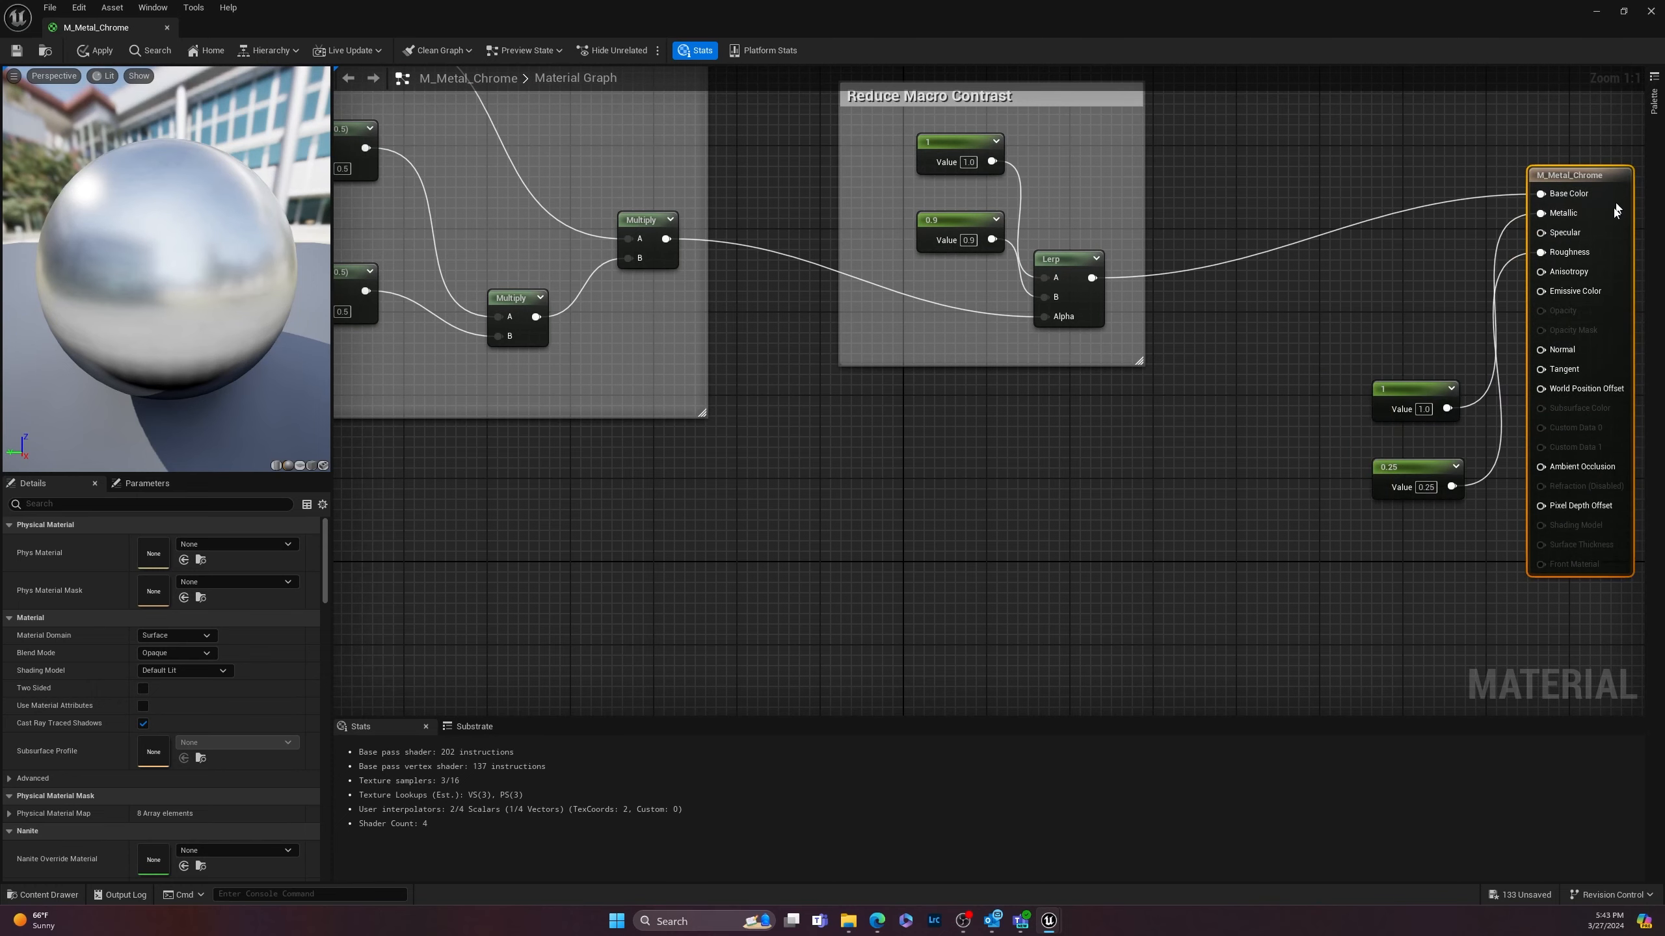
left_click(1142, 490)
scroll(1142, 490, "down", 5)
right_click_drag(964, 495, 872, 511)
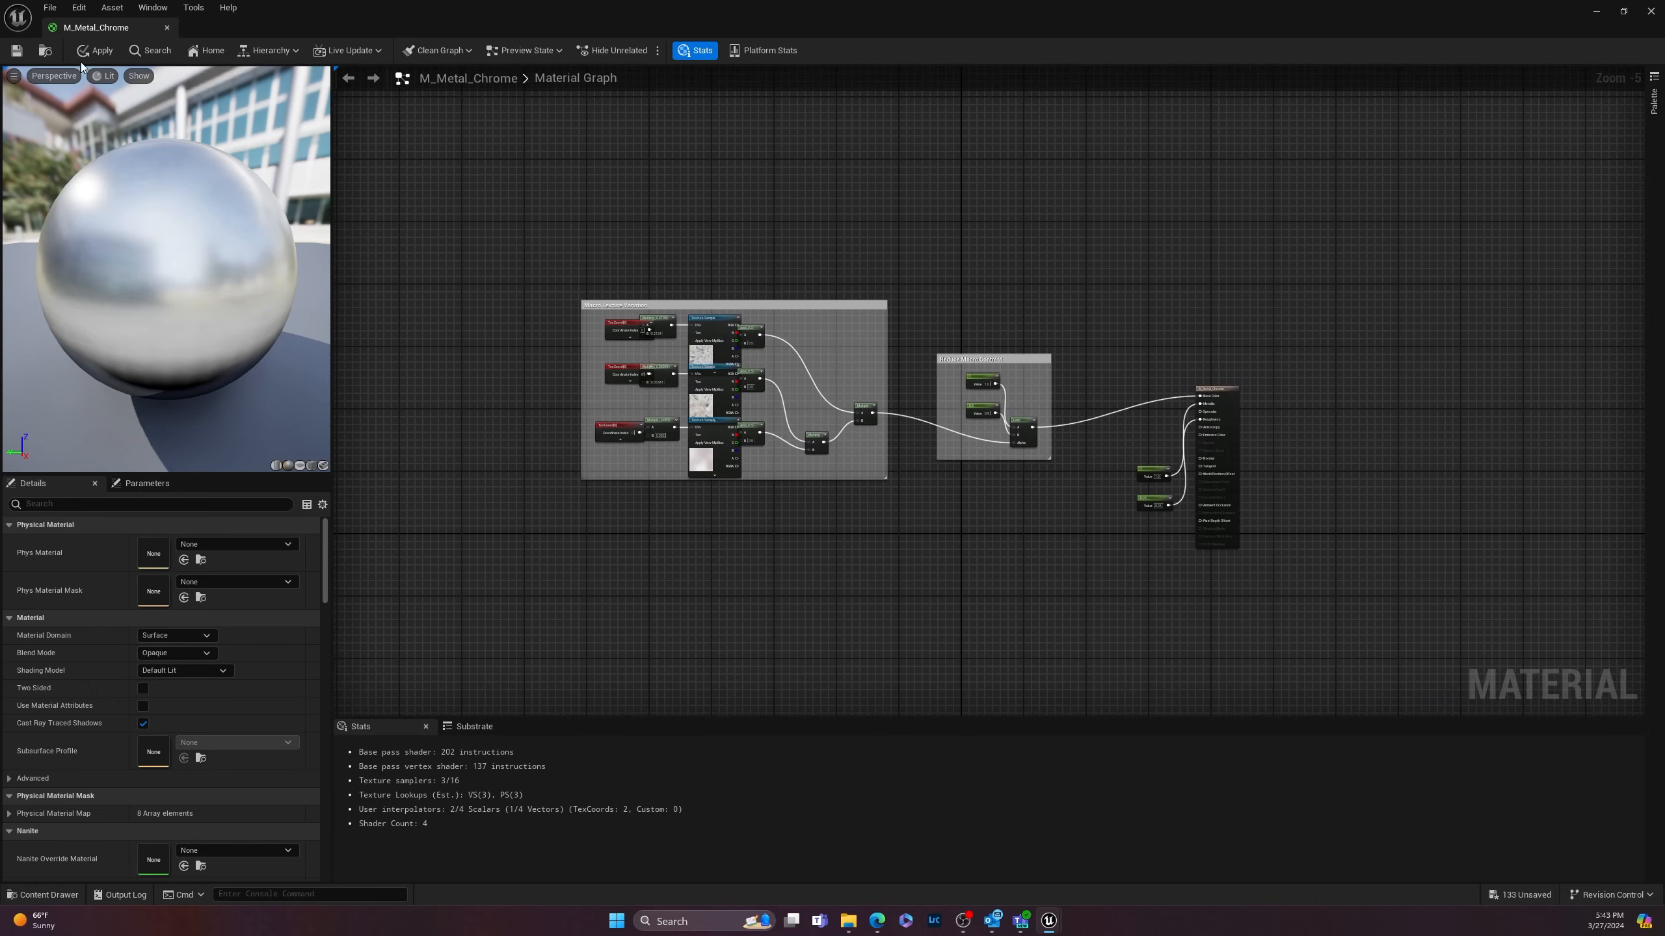
left_click(167, 27)
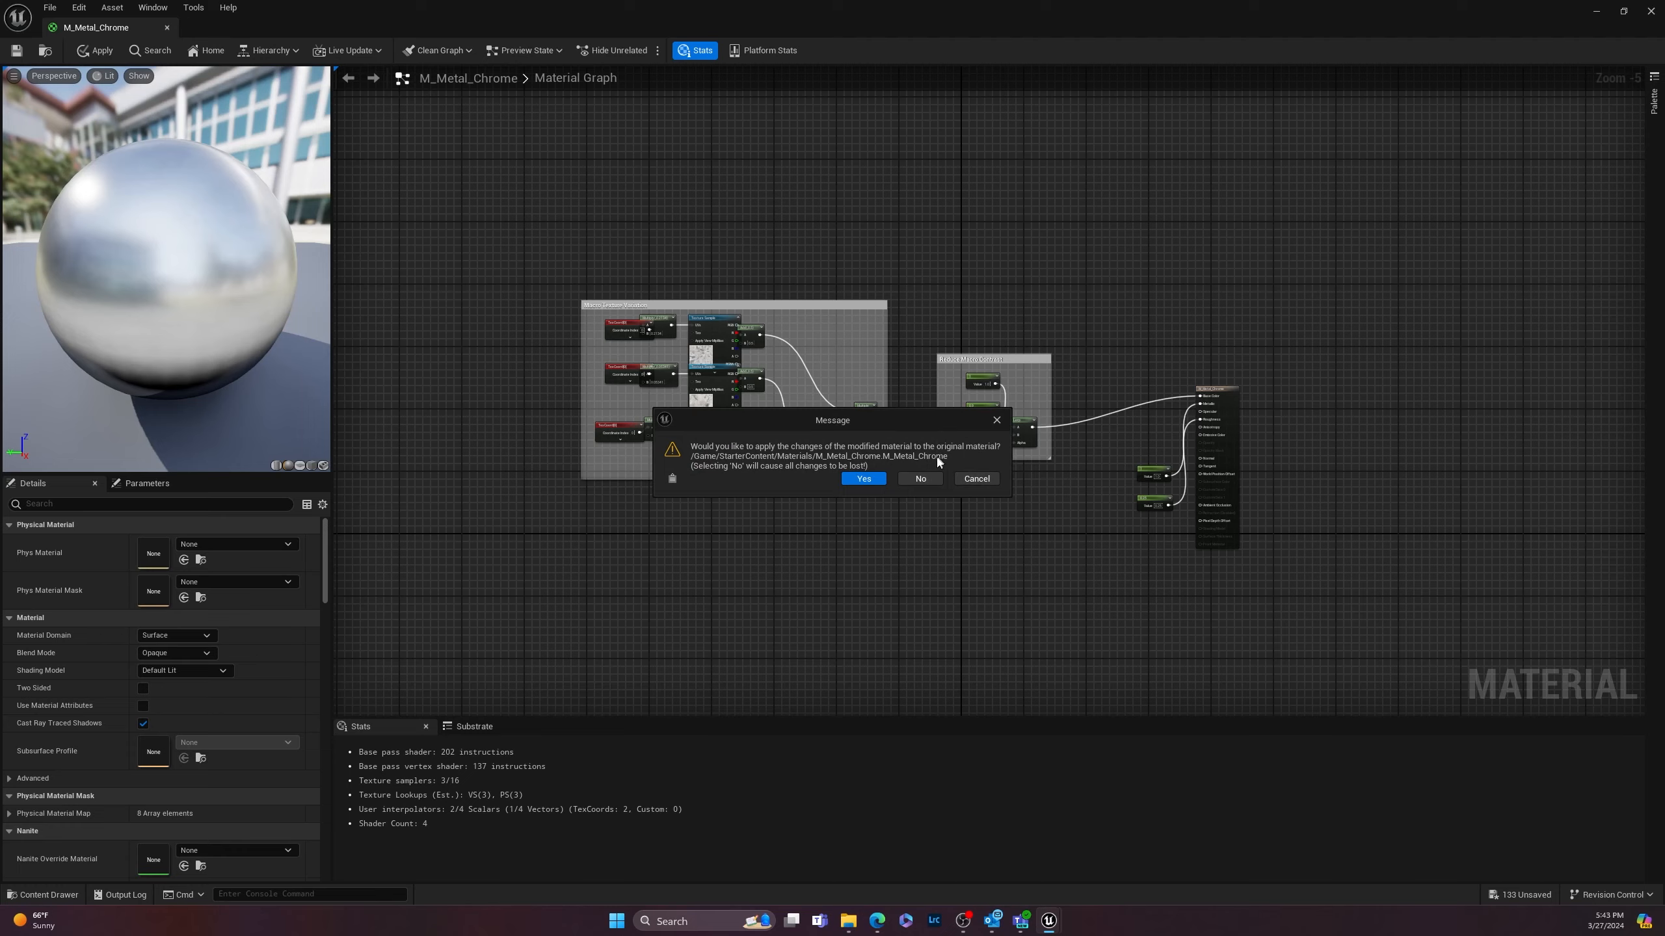
left_click(863, 479)
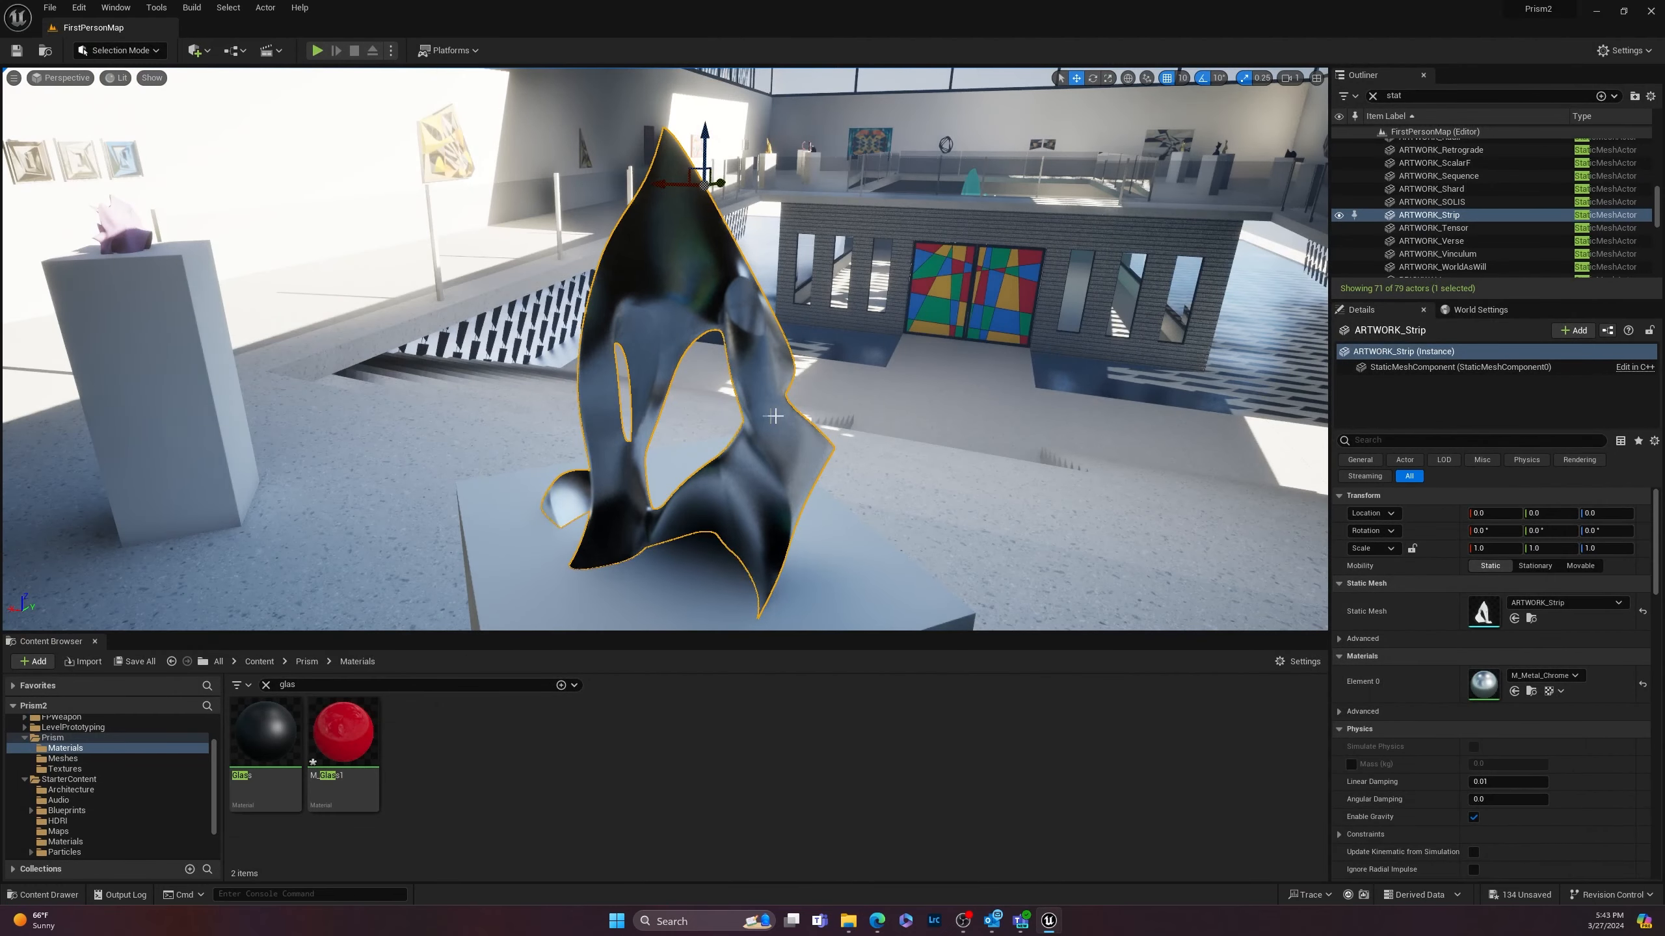
Step: Reassign the STAINLESS material to Element 0 of ARTWORK_Strip
left_click(1544, 676)
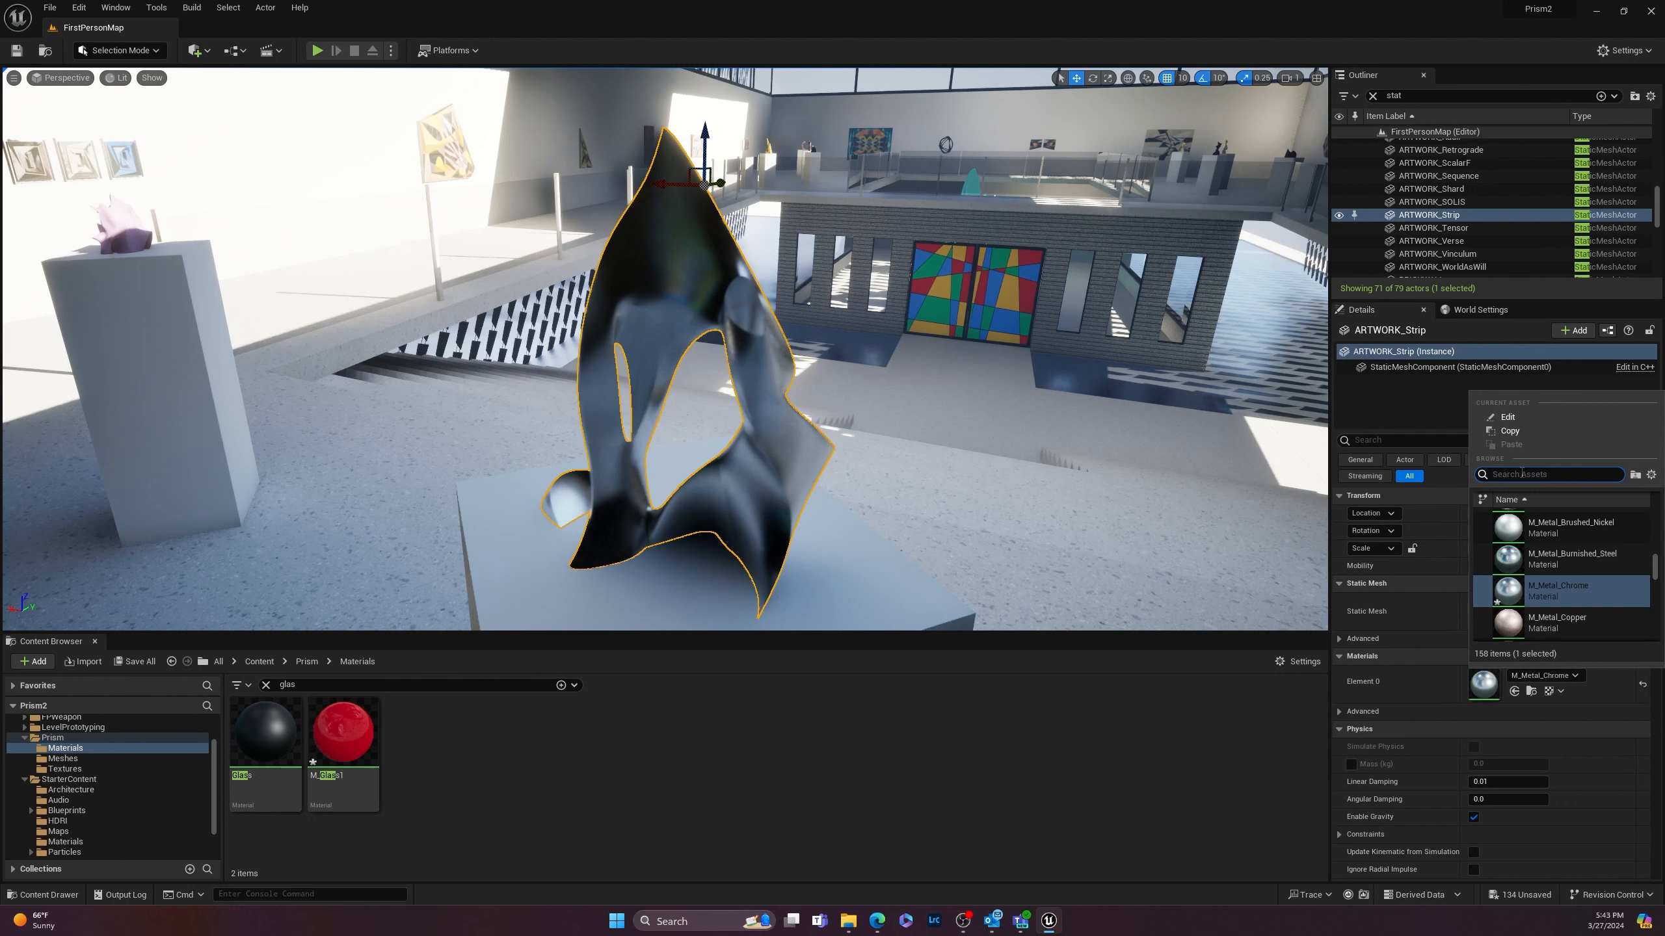
type("le")
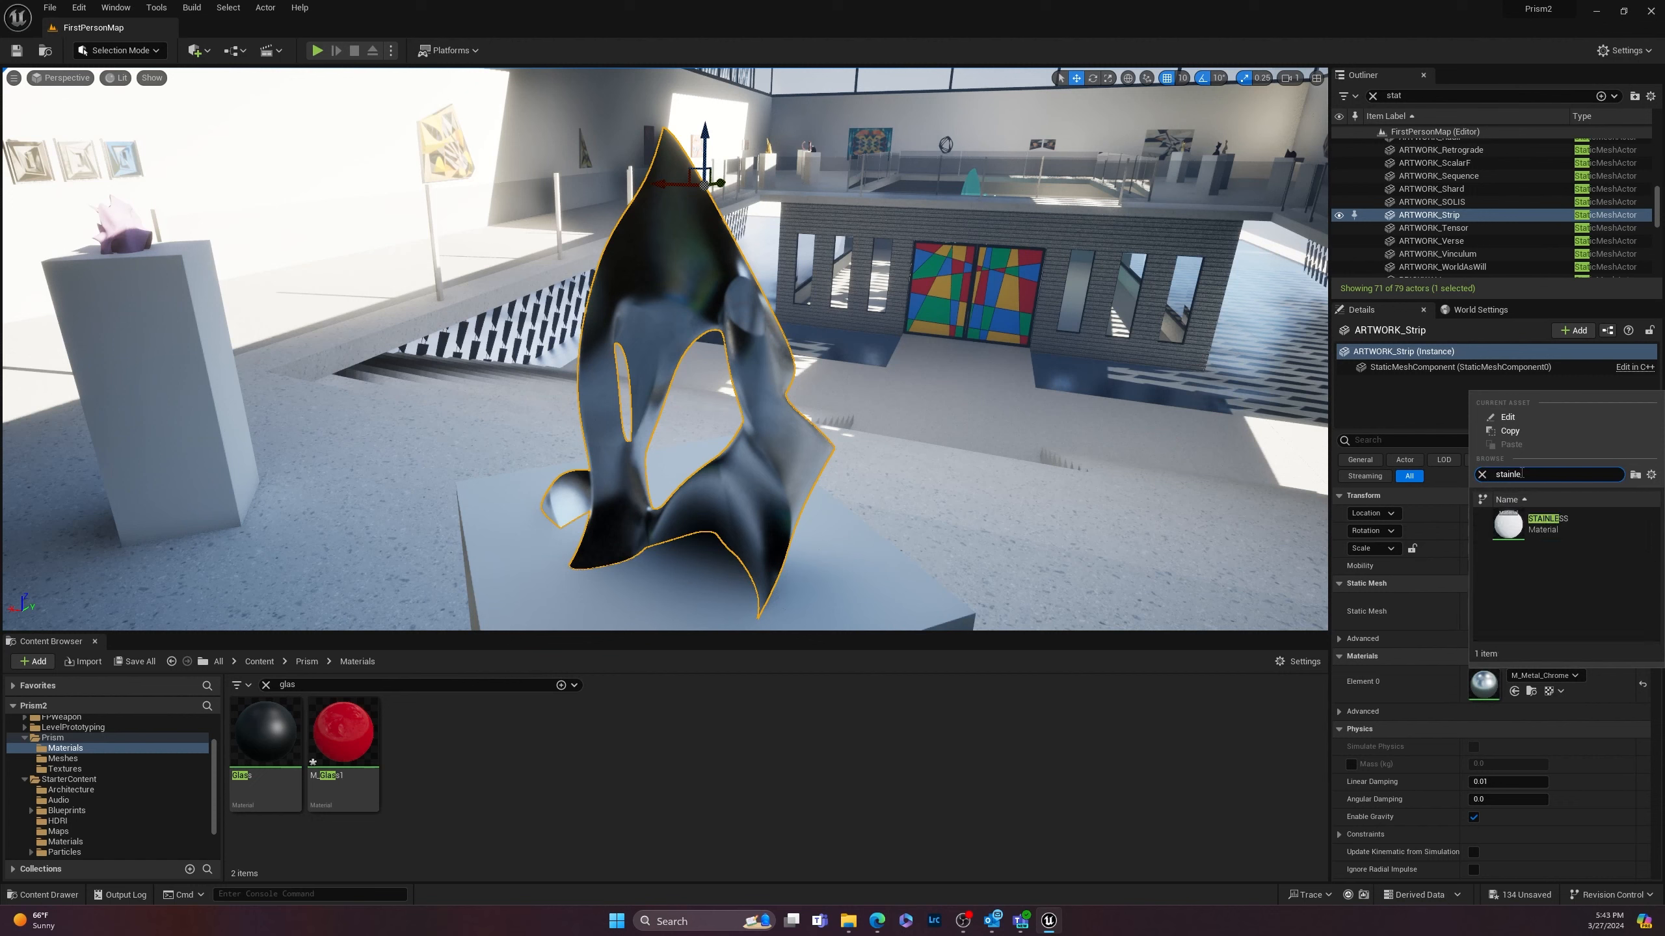
left_click(1533, 525)
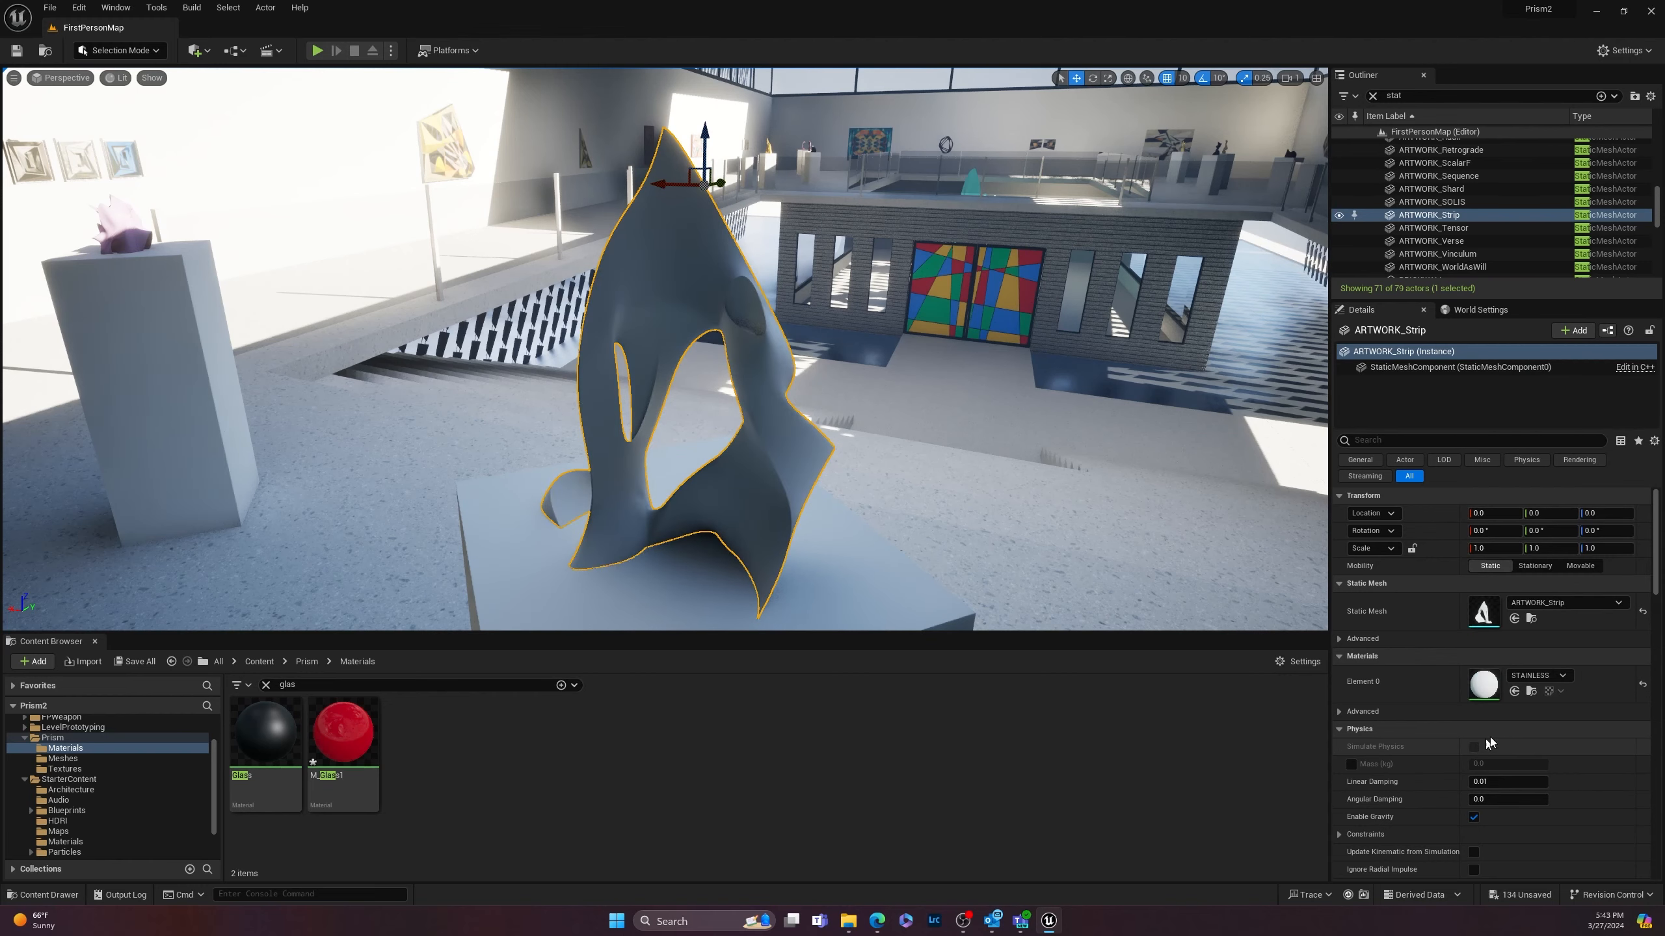
Step: Open the STAINLESS material, move the Param node away from the output, and add a Constant node feeding Metallic
double_click(1482, 686)
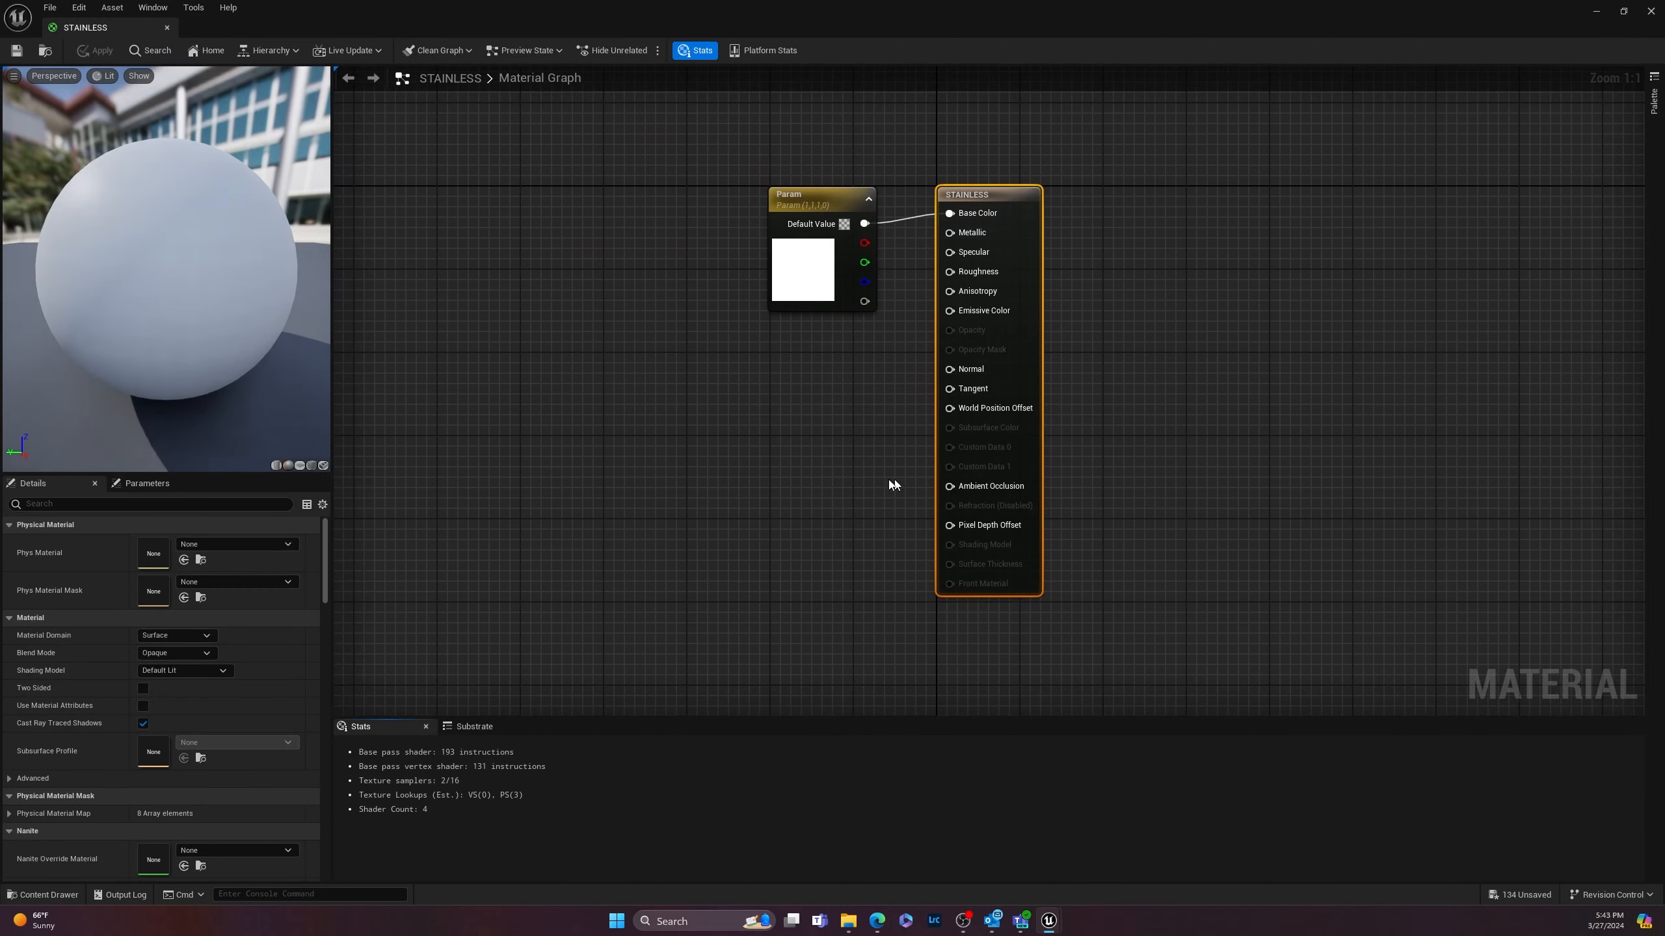
left_click_drag(816, 197, 713, 143)
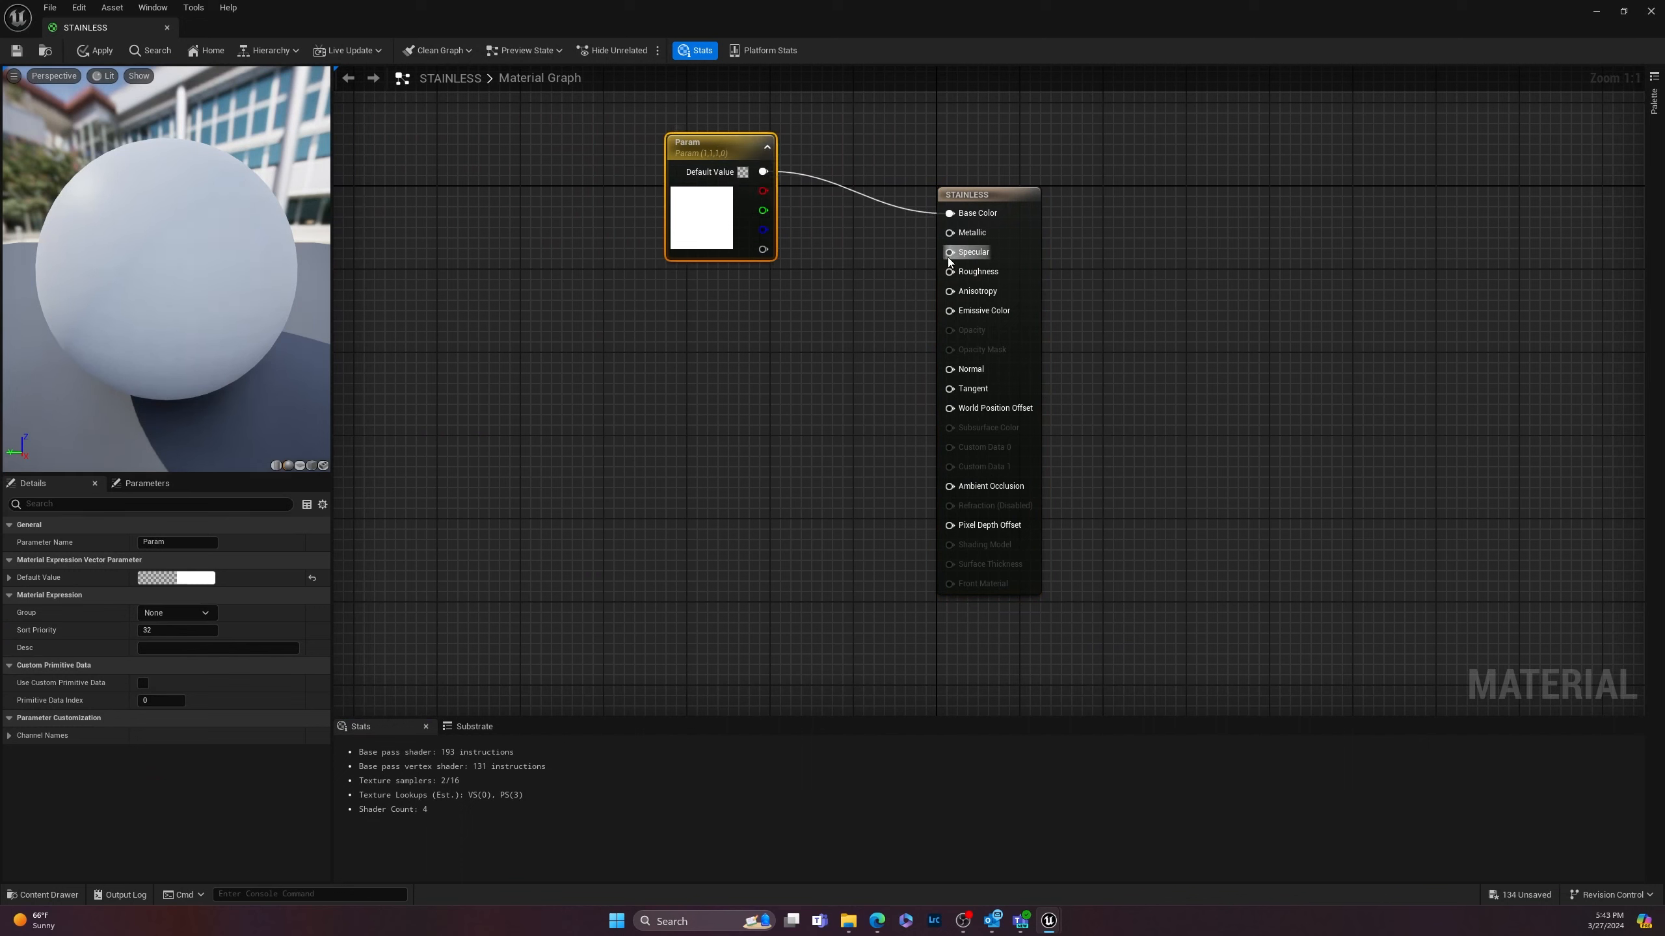
left_click_drag(949, 232, 796, 369)
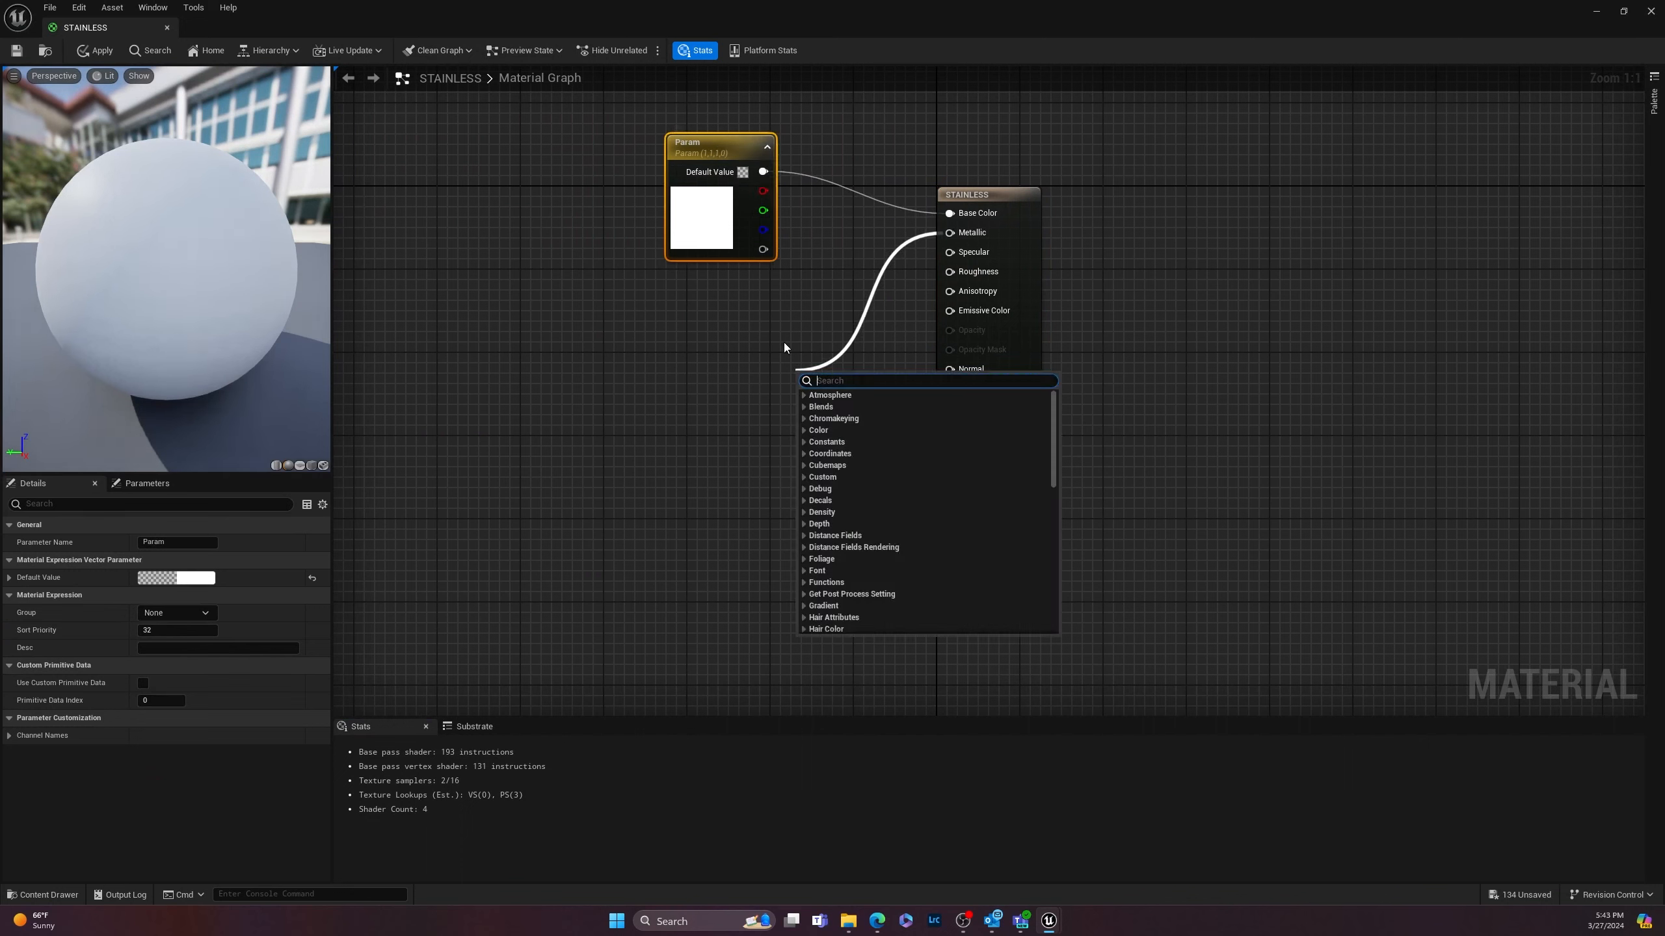
type("constant")
key("Return")
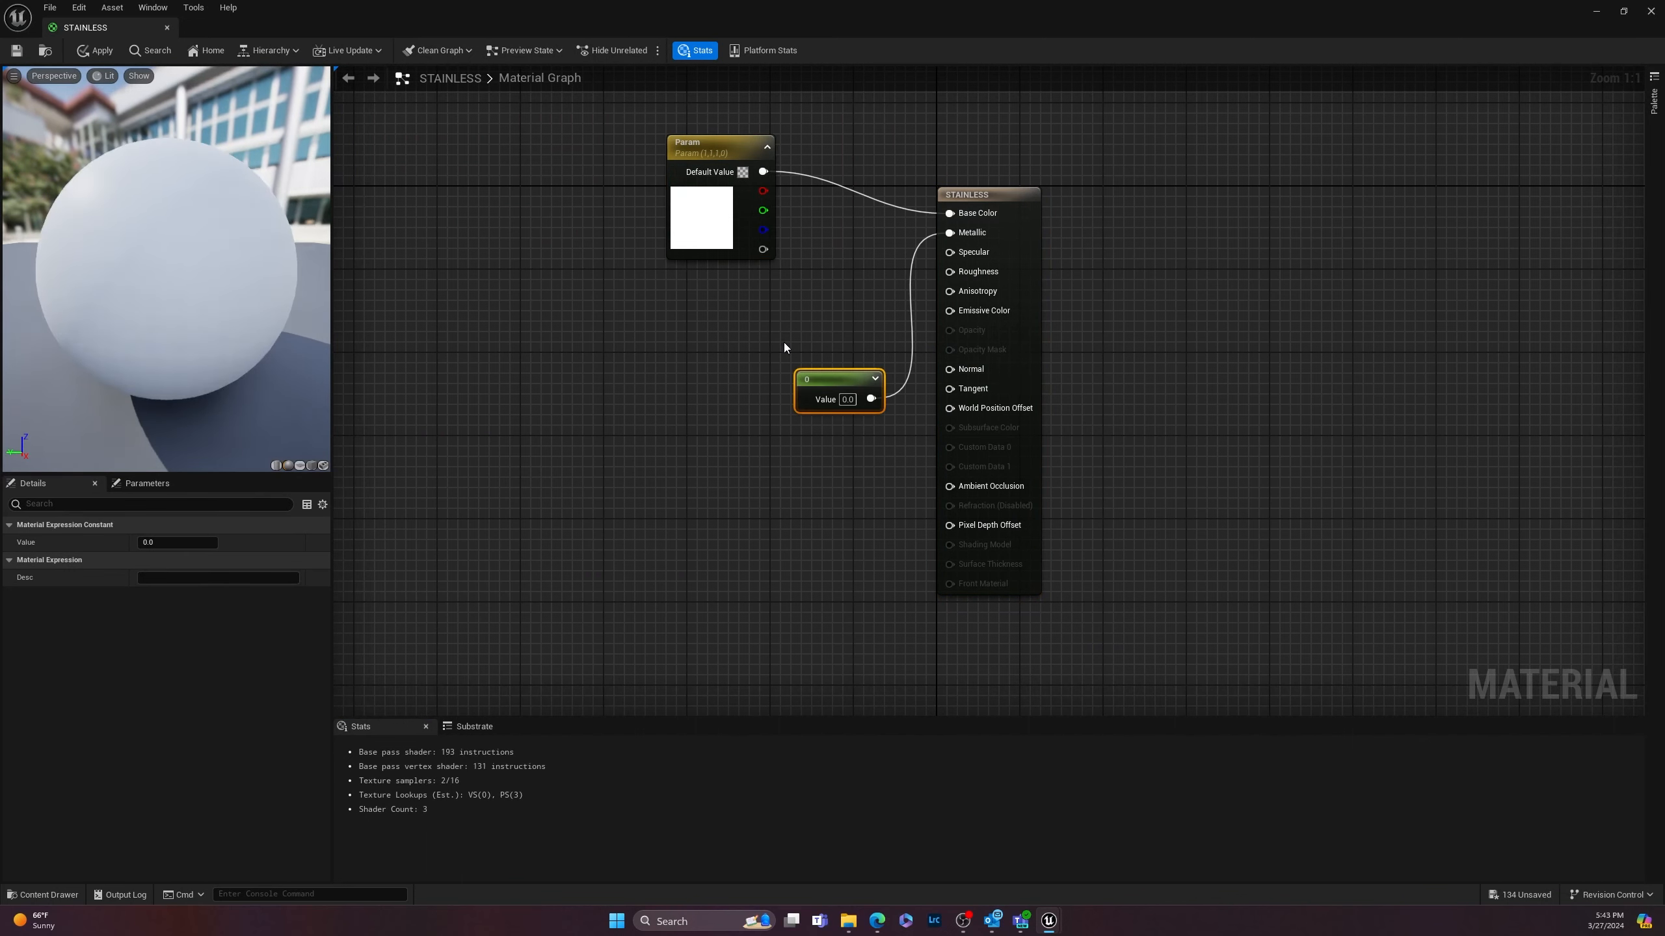
Step: Place the Metallic Constant node beneath Param and set its value to 1
left_click_drag(834, 380, 746, 341)
left_click(762, 362)
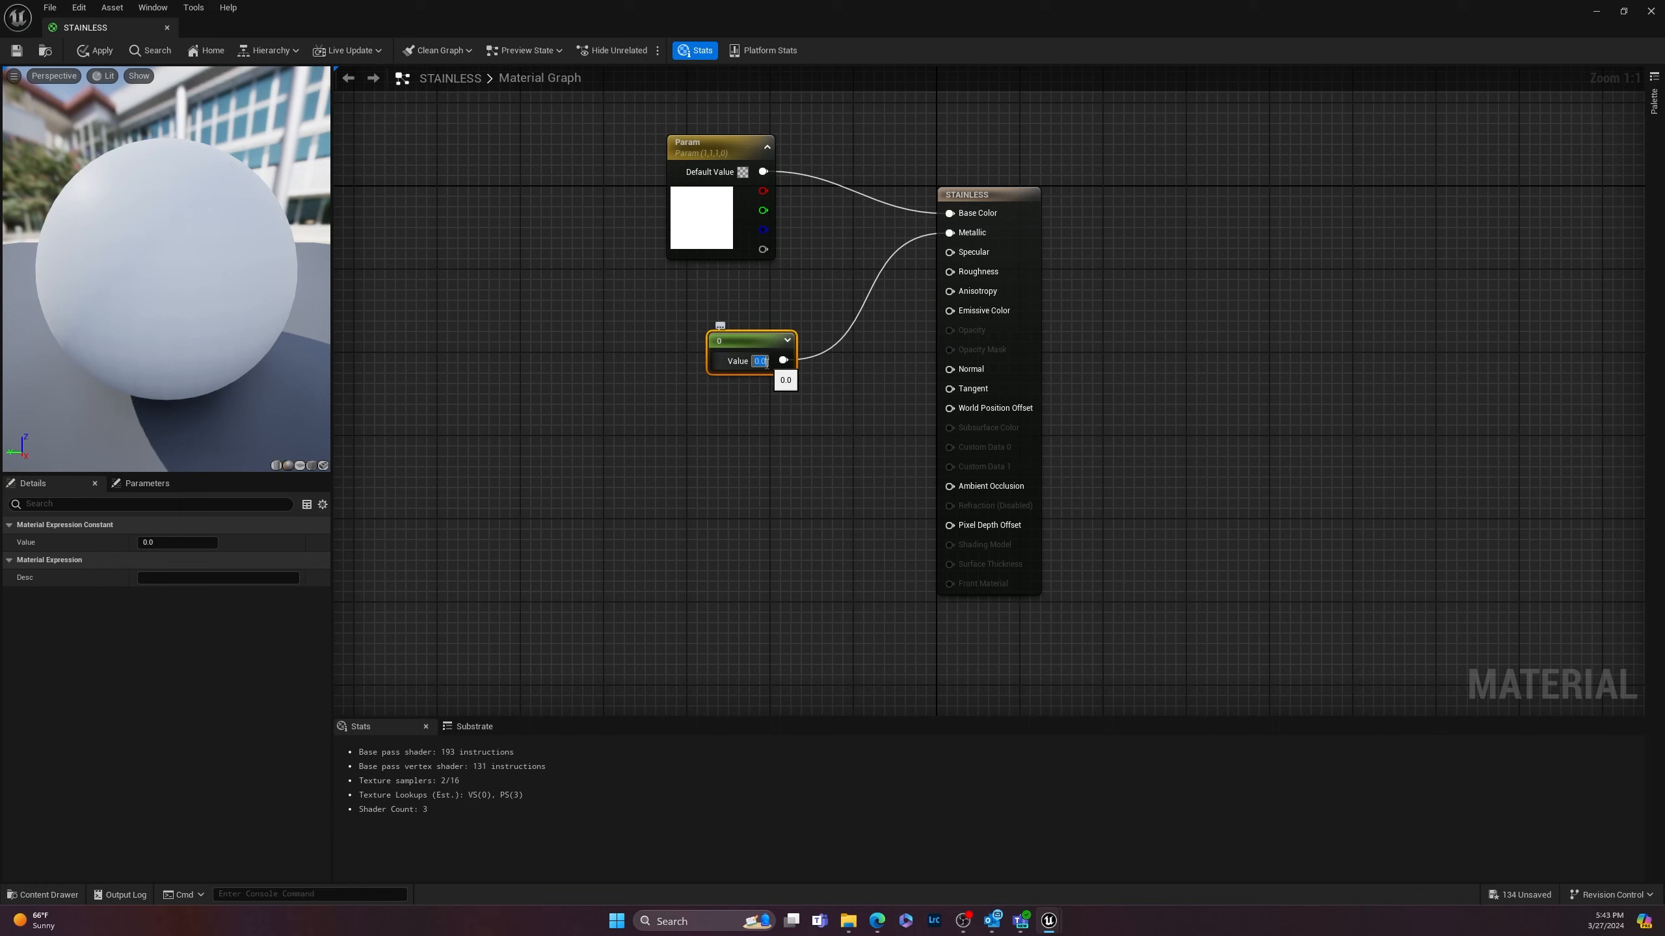
type("1")
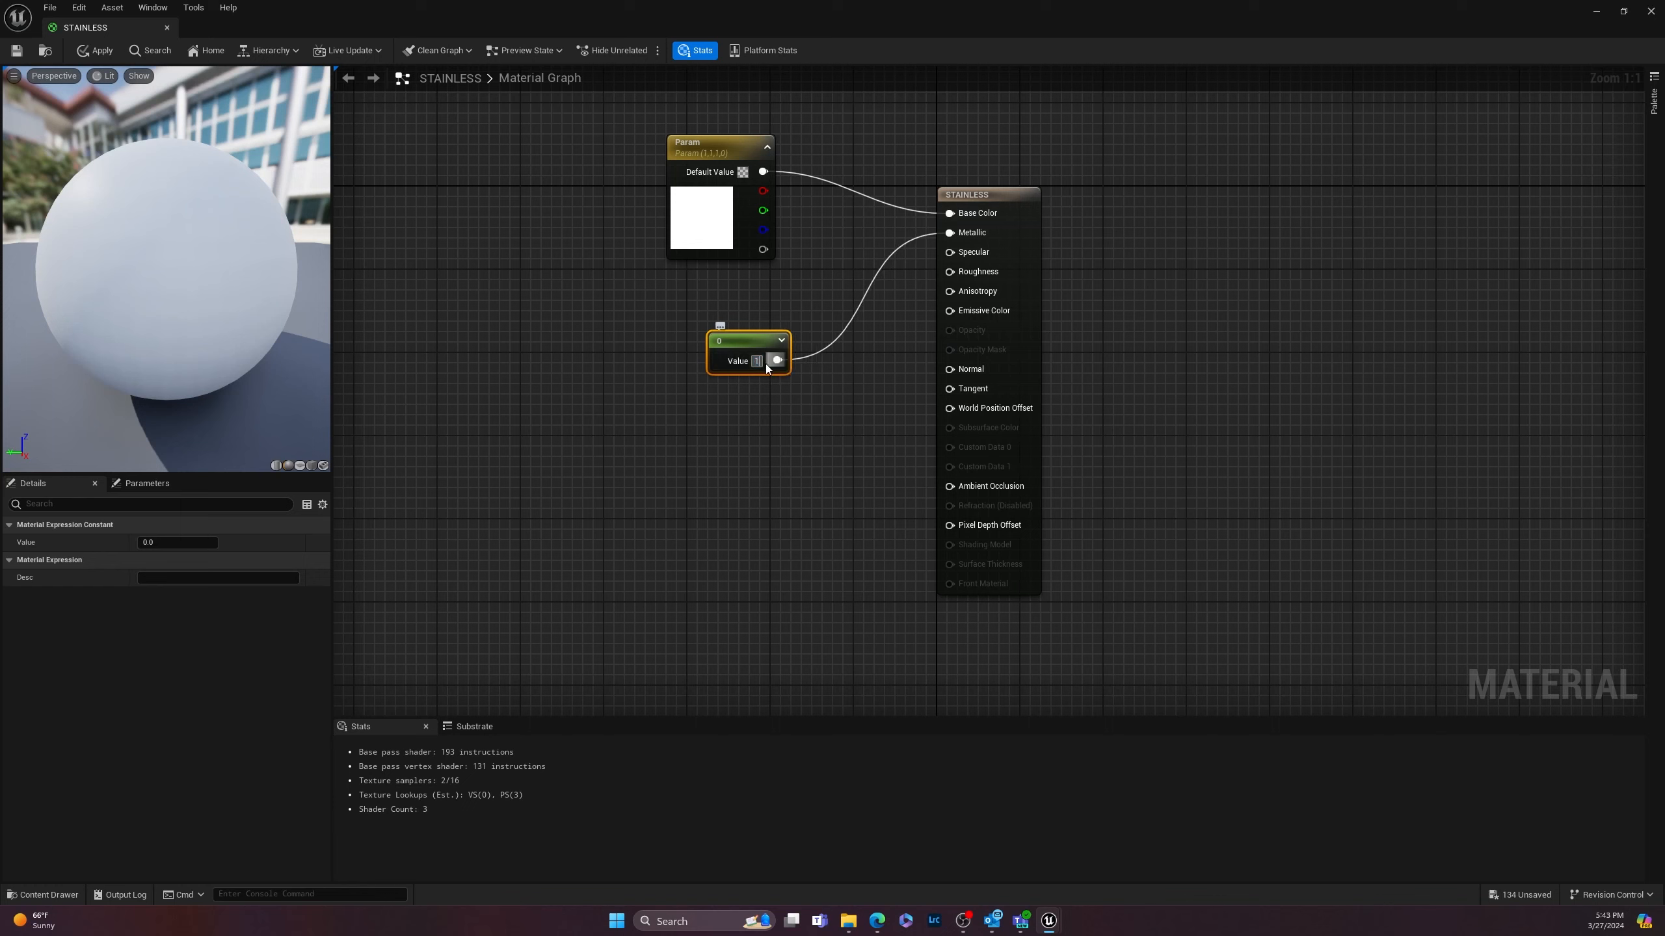
key("Return")
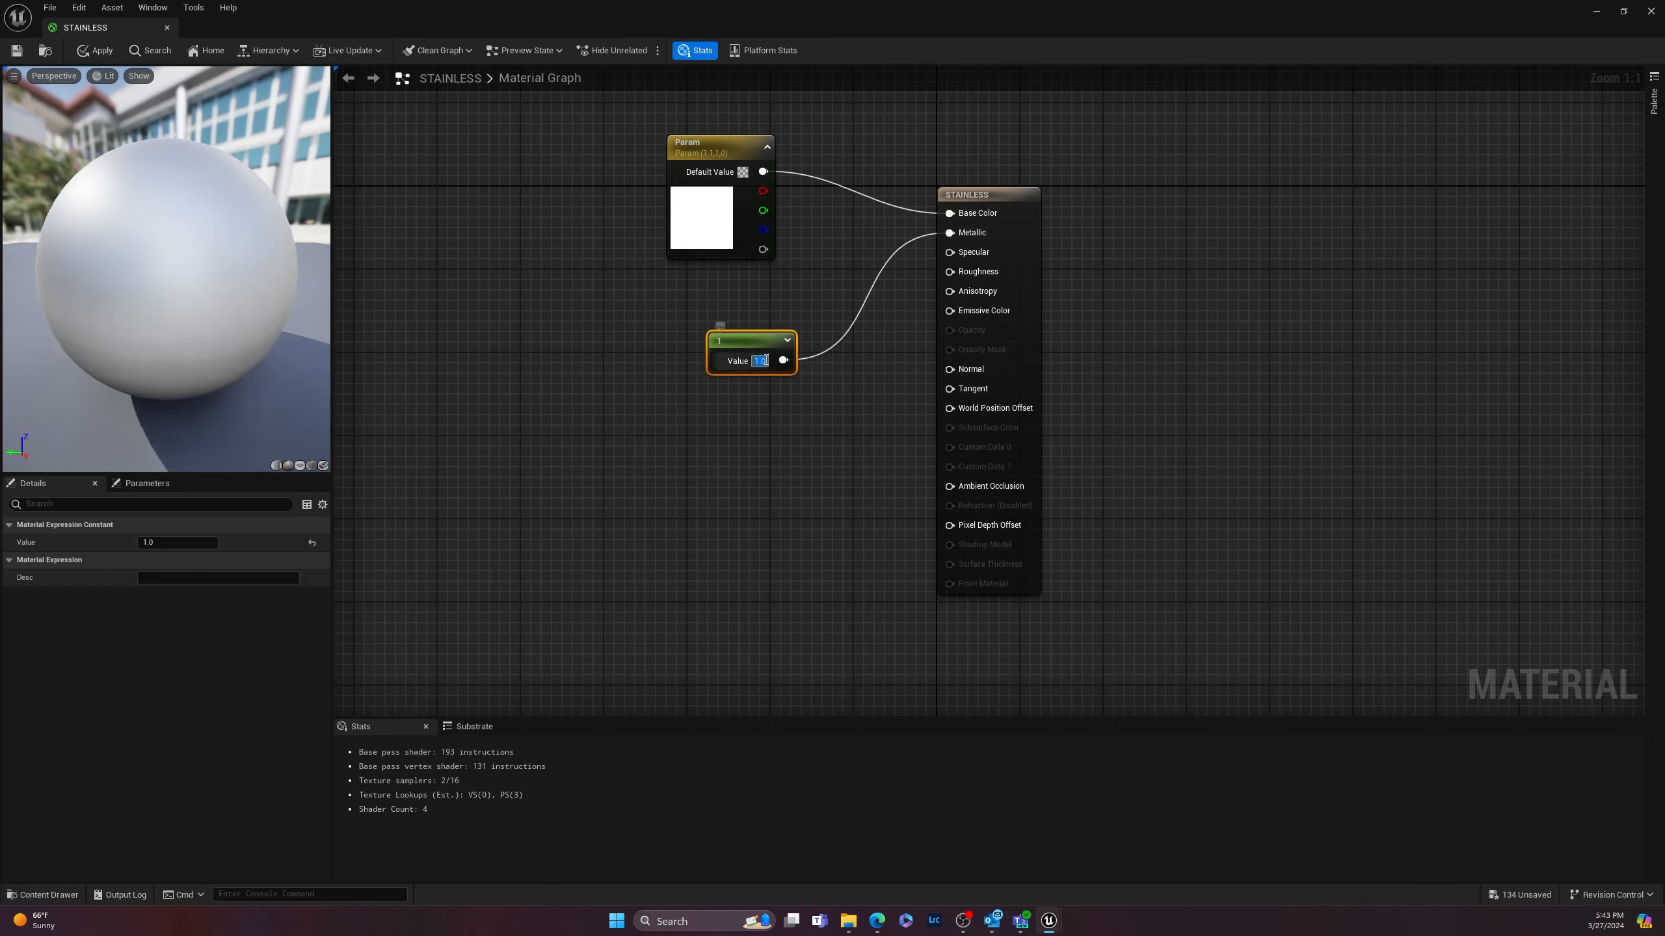
Step: Add a Constant node with value 0 feeding Roughness, placed below the Metallic Constant, and close the STAINLESS material with the changes applied
left_click_drag(948, 272, 829, 484)
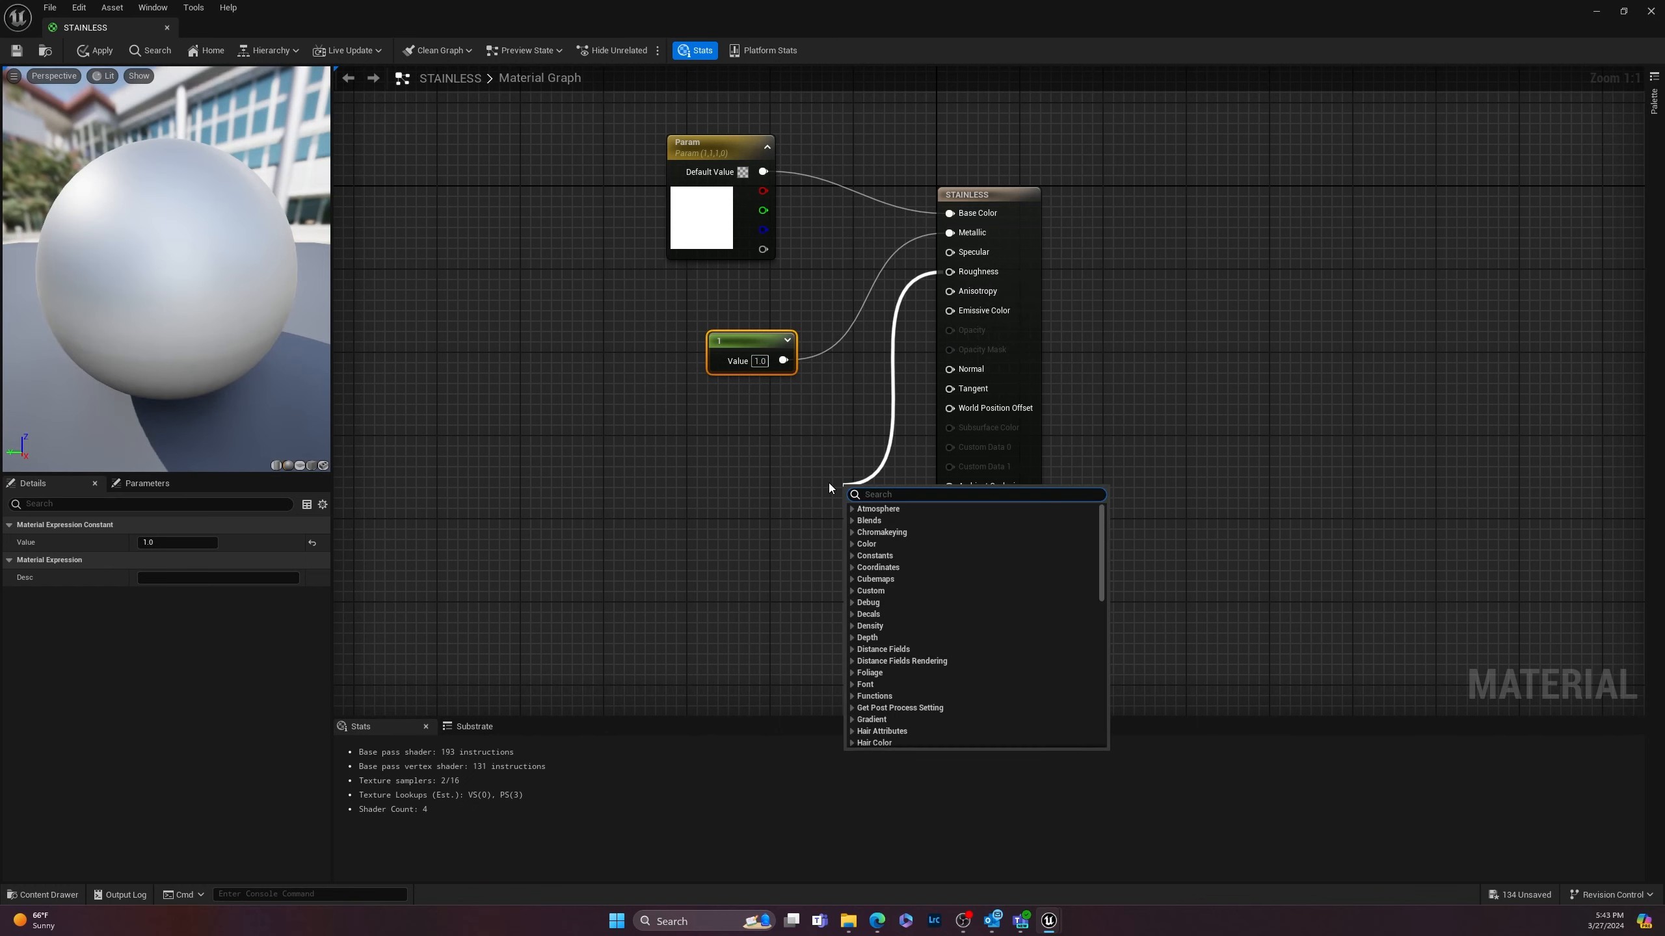
type("constant")
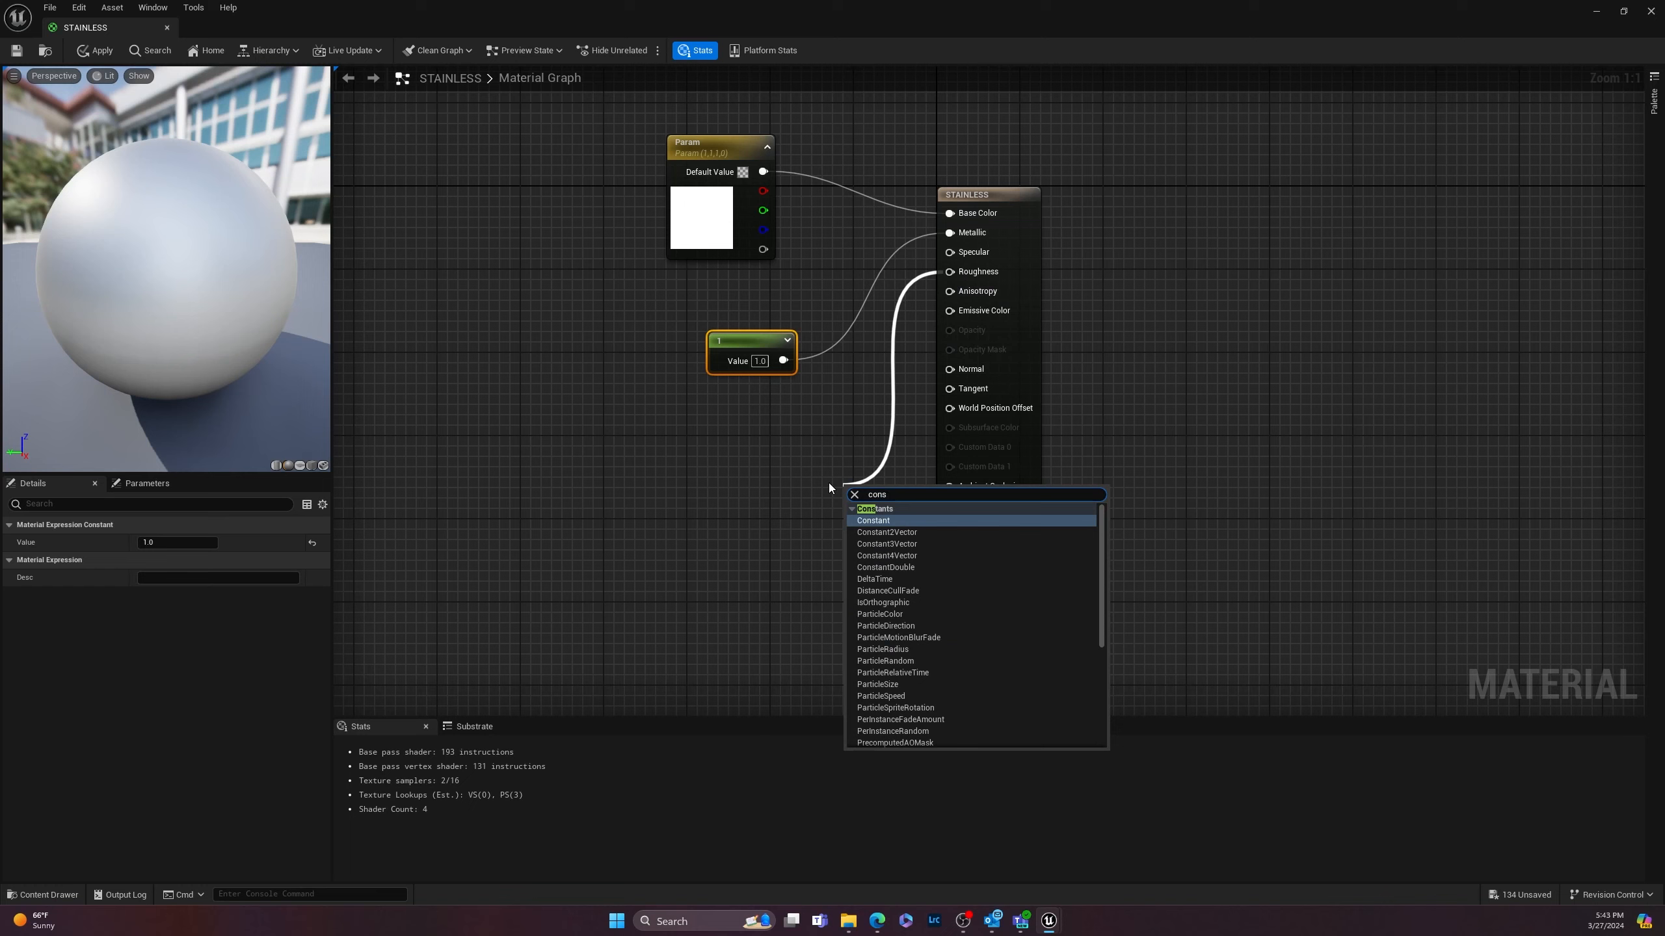
key("Return")
left_click_drag(880, 494, 806, 477)
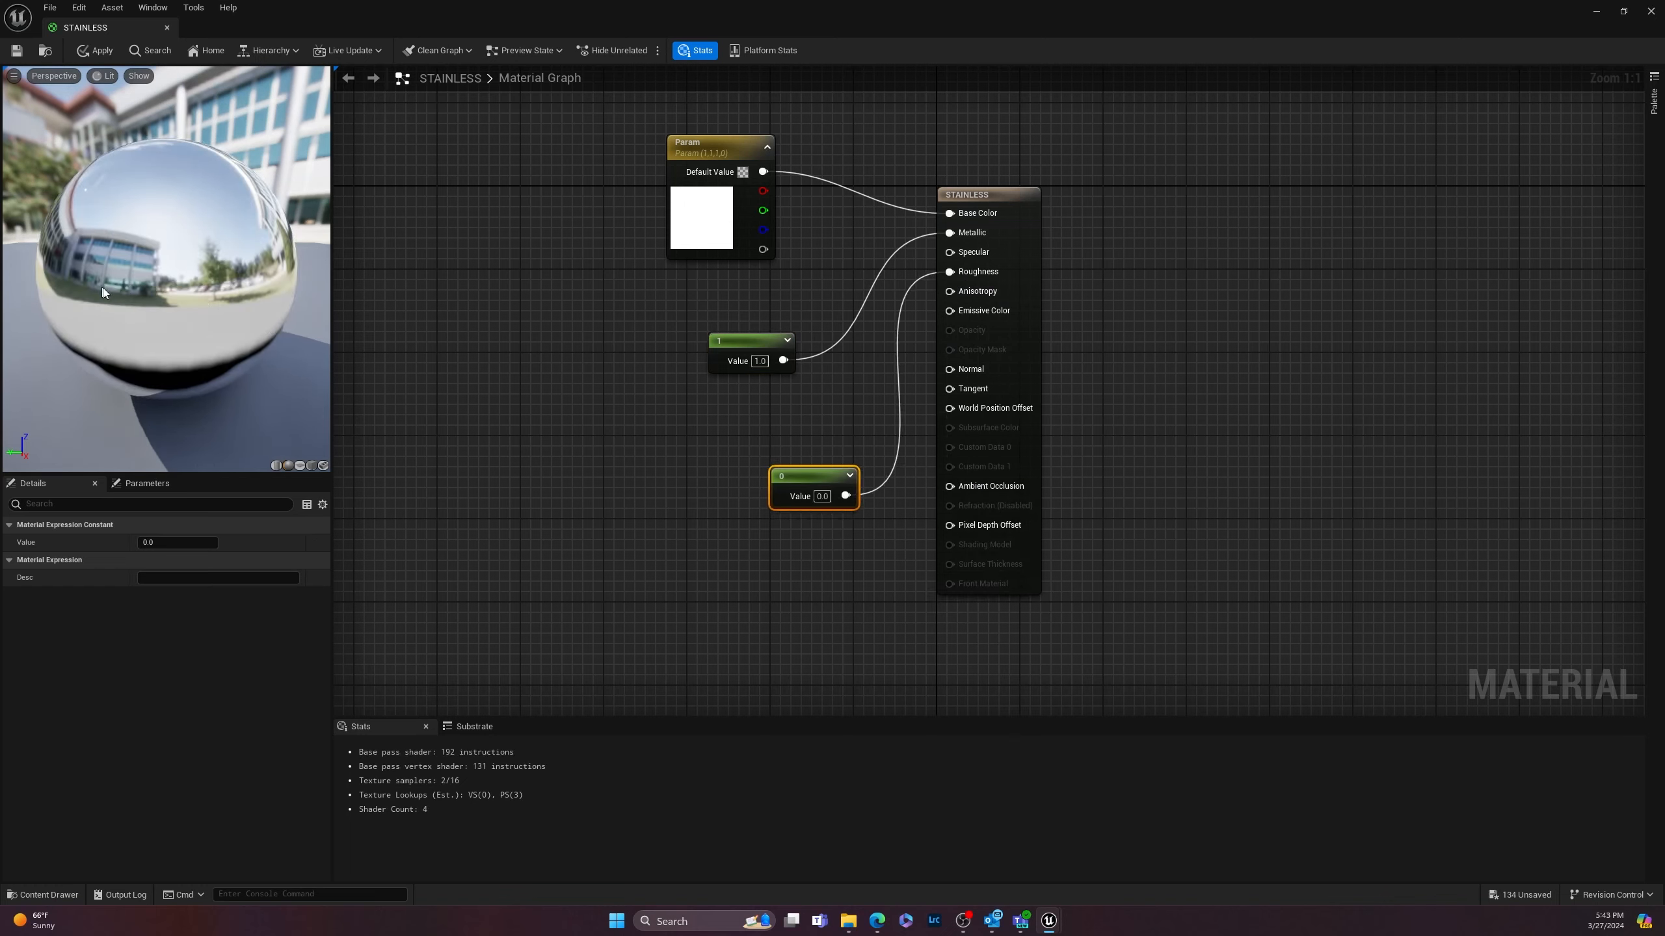
left_click_drag(103, 289, 233, 284)
left_click(95, 51)
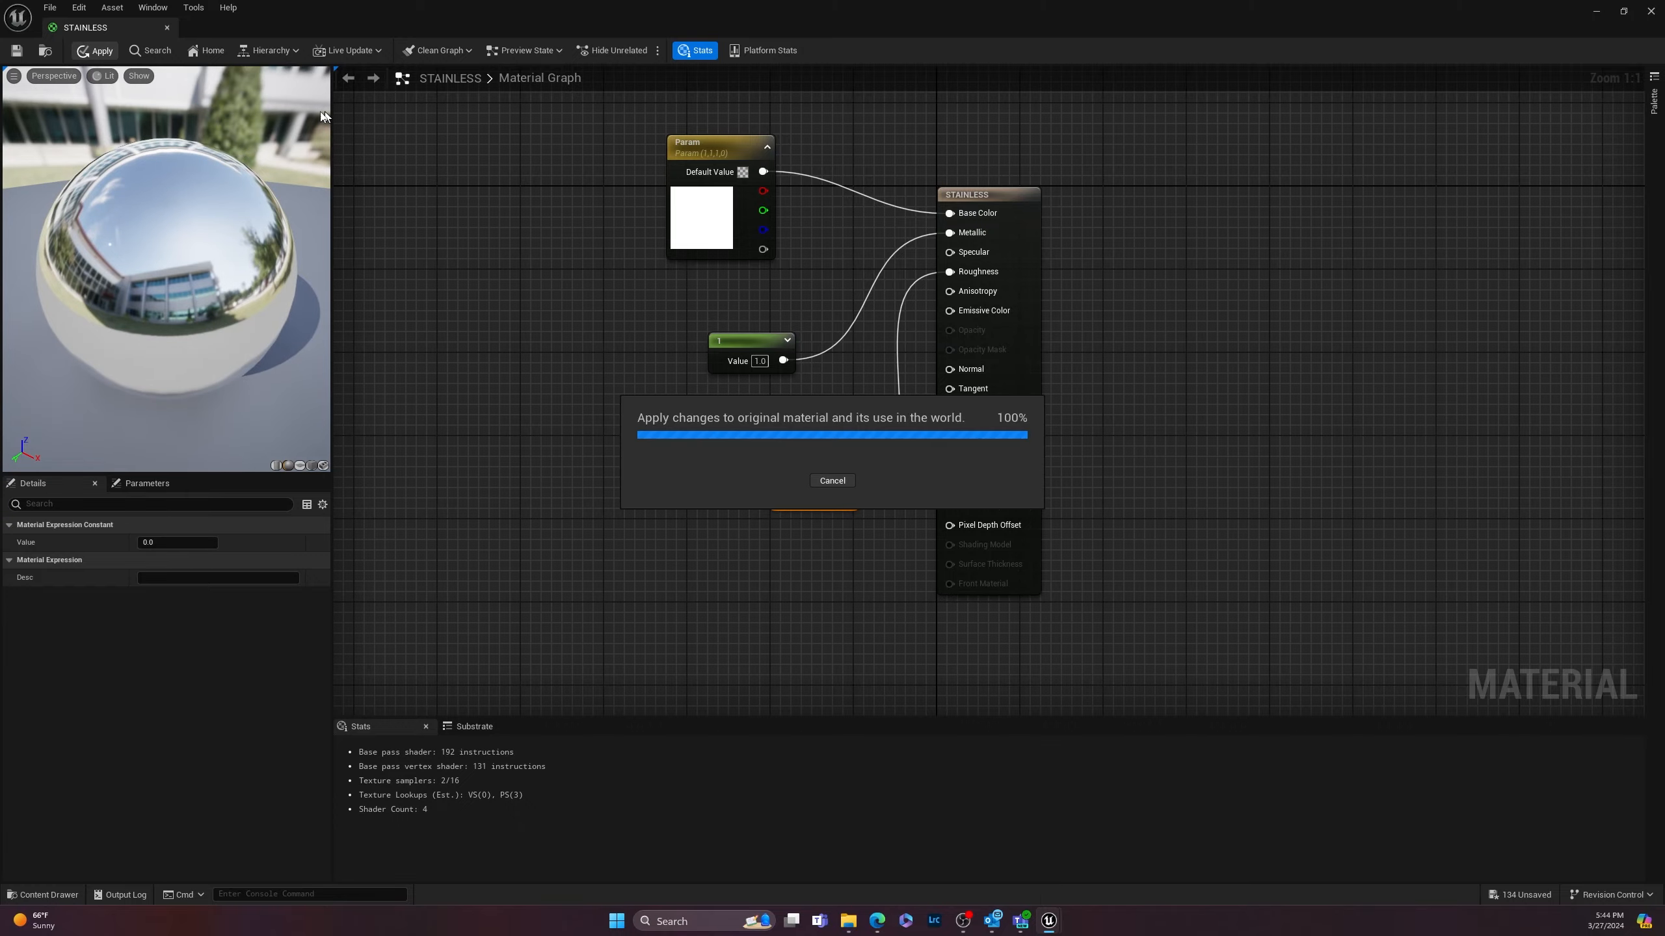
left_click(167, 28)
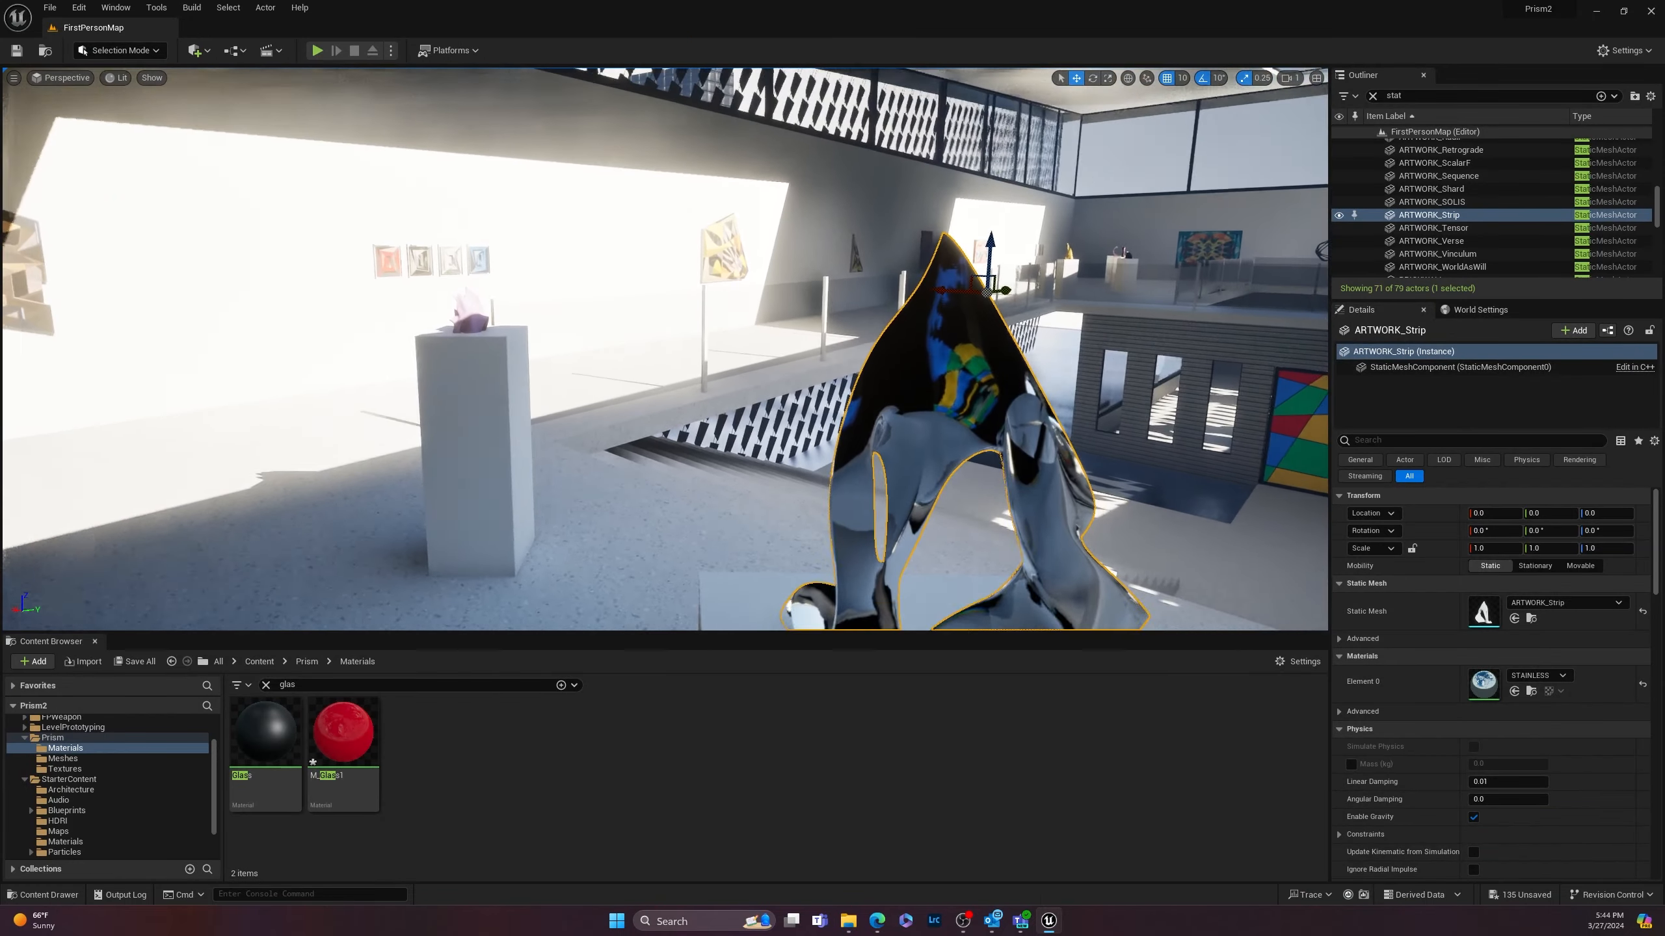
Step: Assign the M_Metal_Chrome material to Element 0 of ARTWORK_Strip
right_click_drag(665, 347, 717, 401)
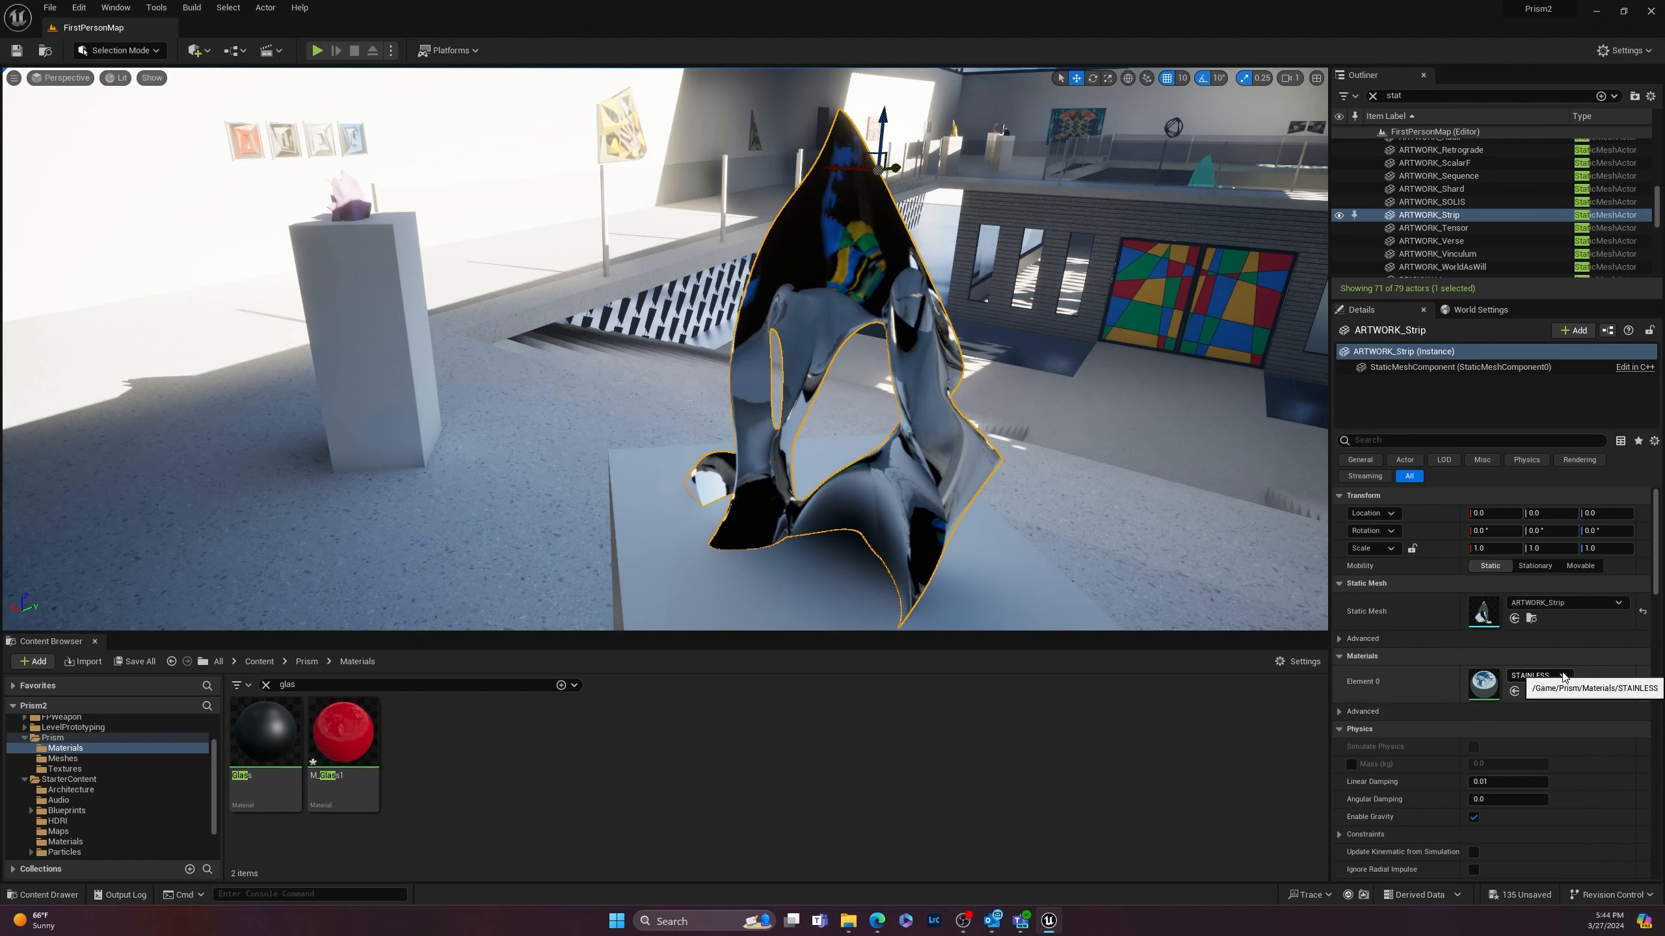
right_click_drag(1166, 419, 1222, 449)
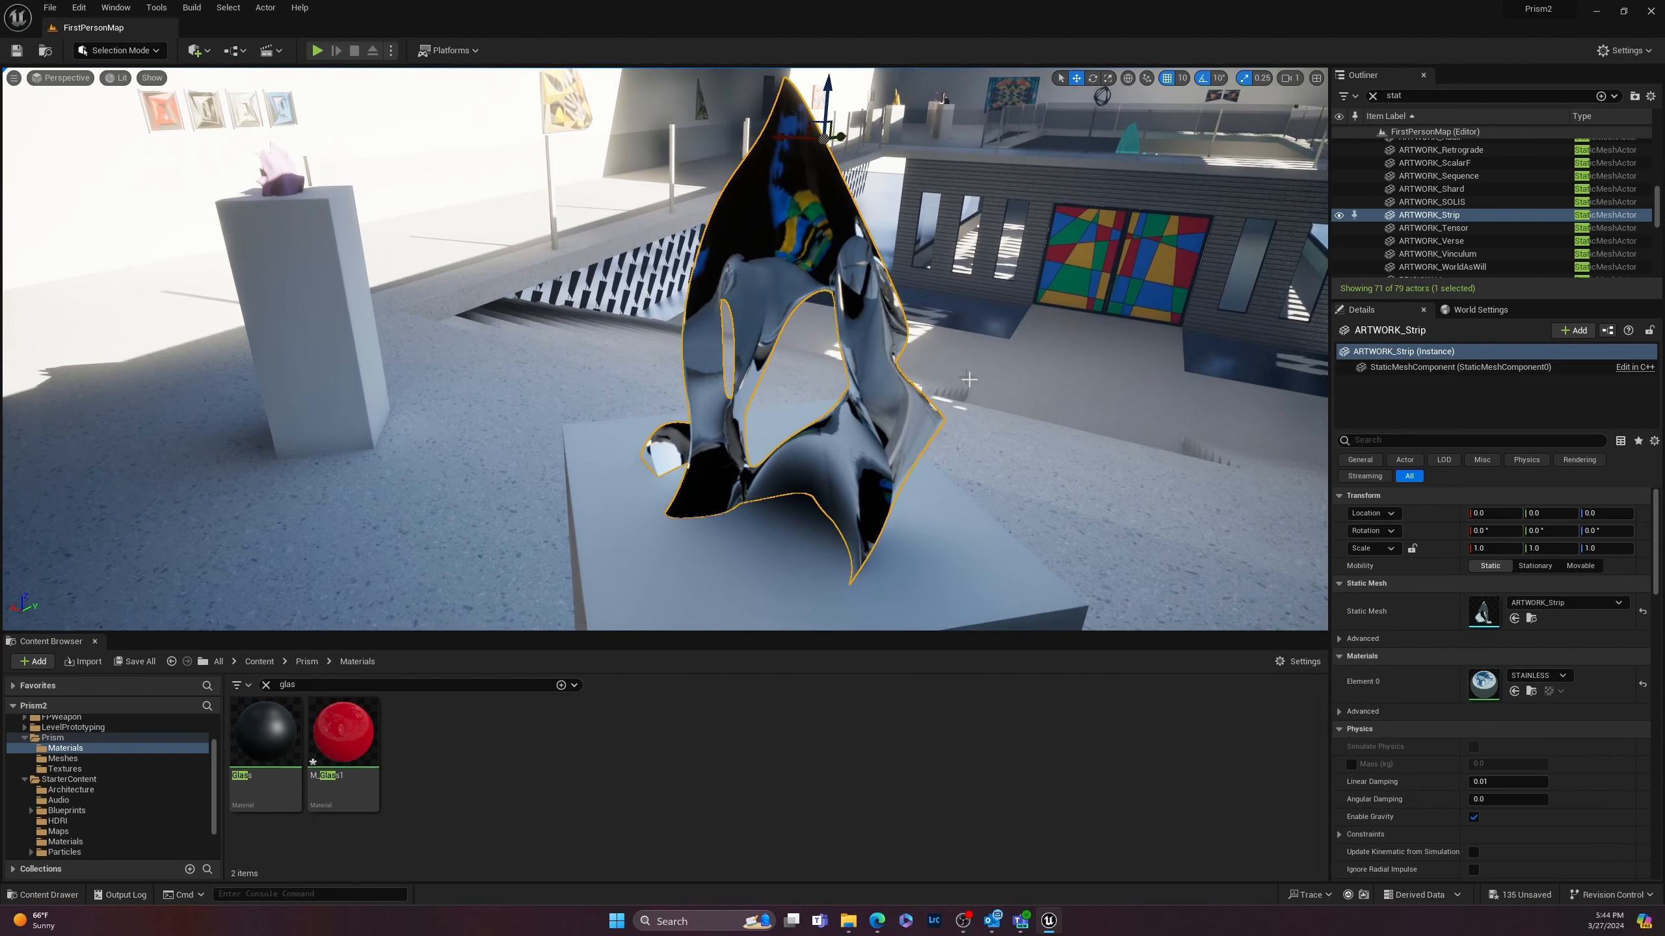
left_click(1570, 677)
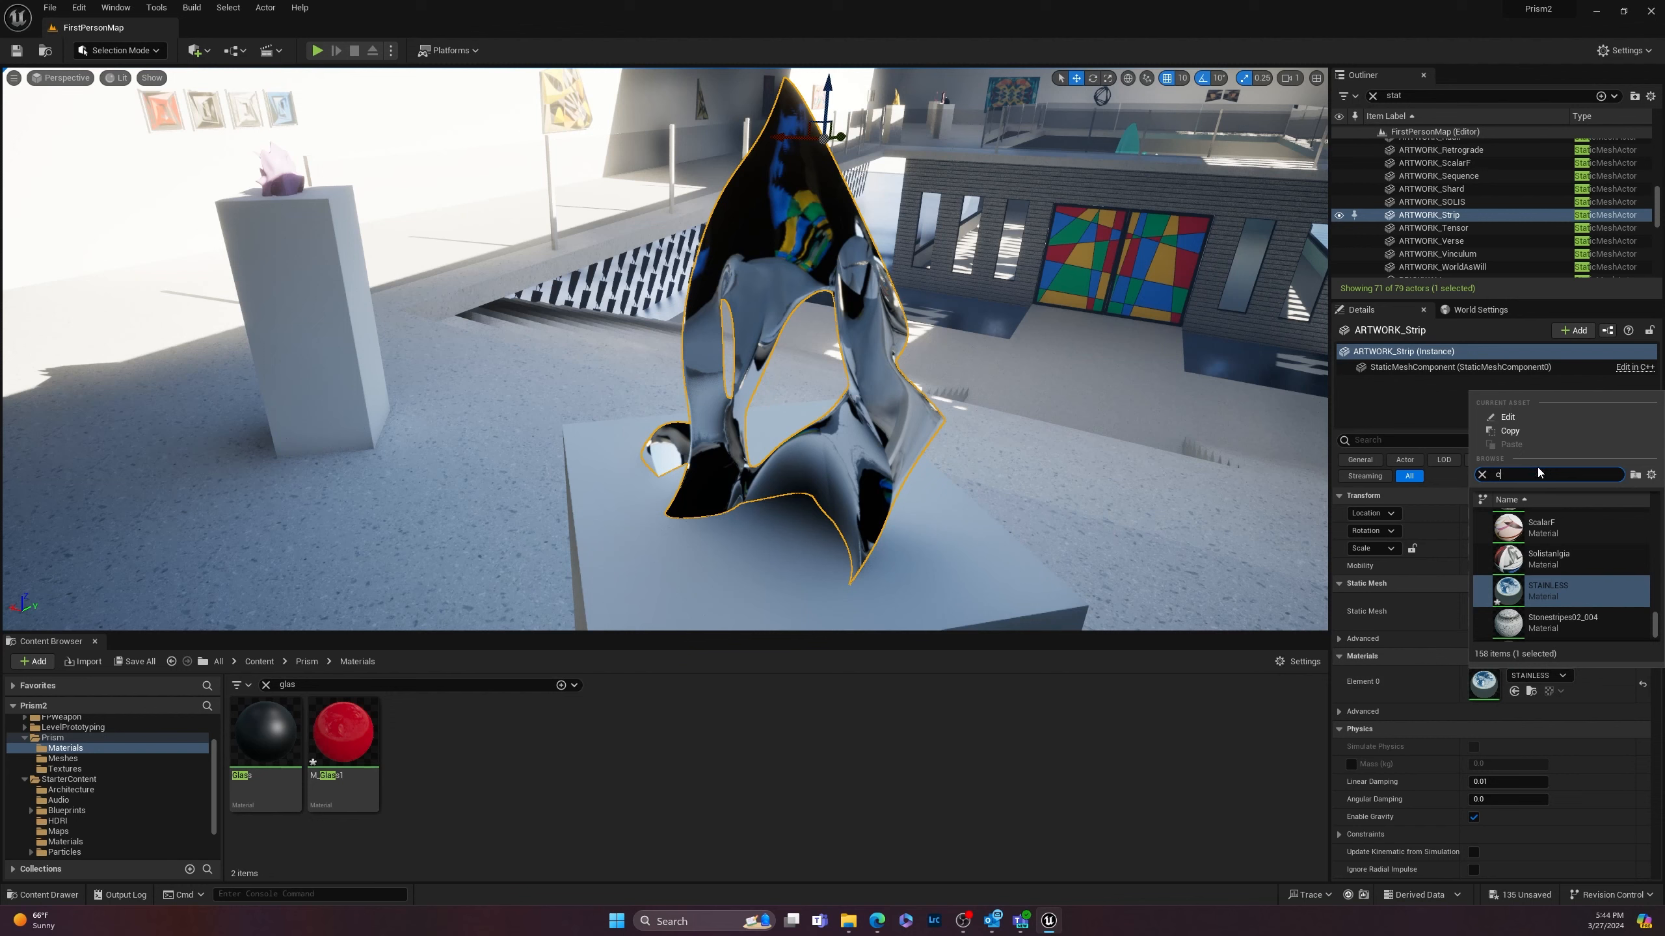
type("chrome")
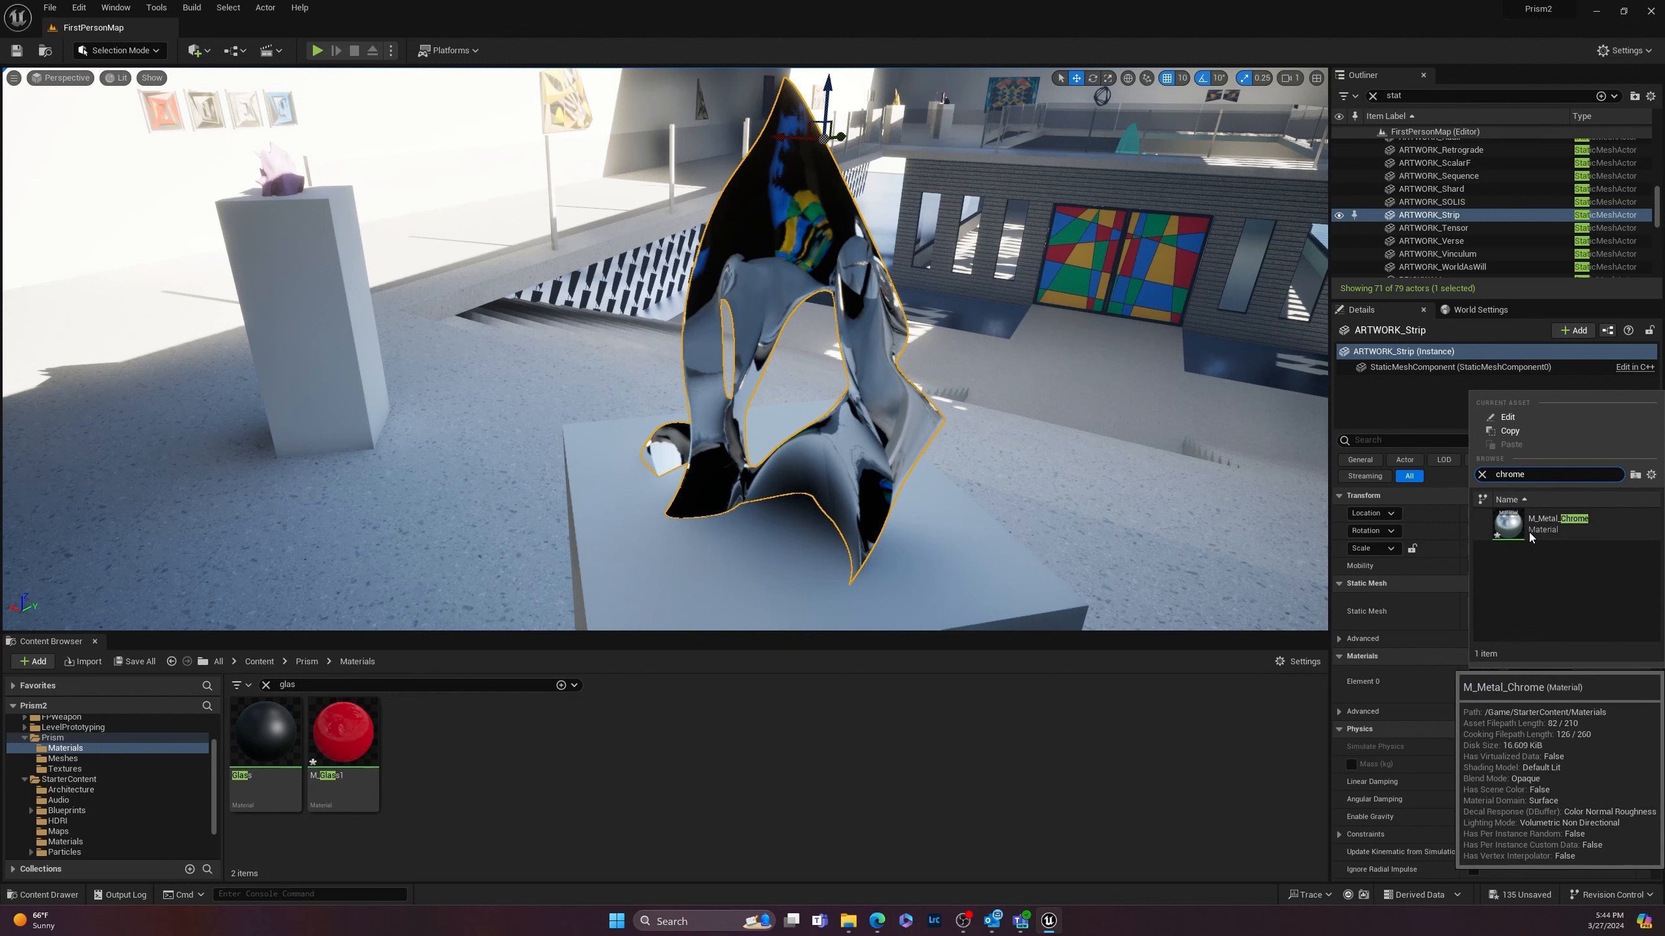
left_click(1533, 538)
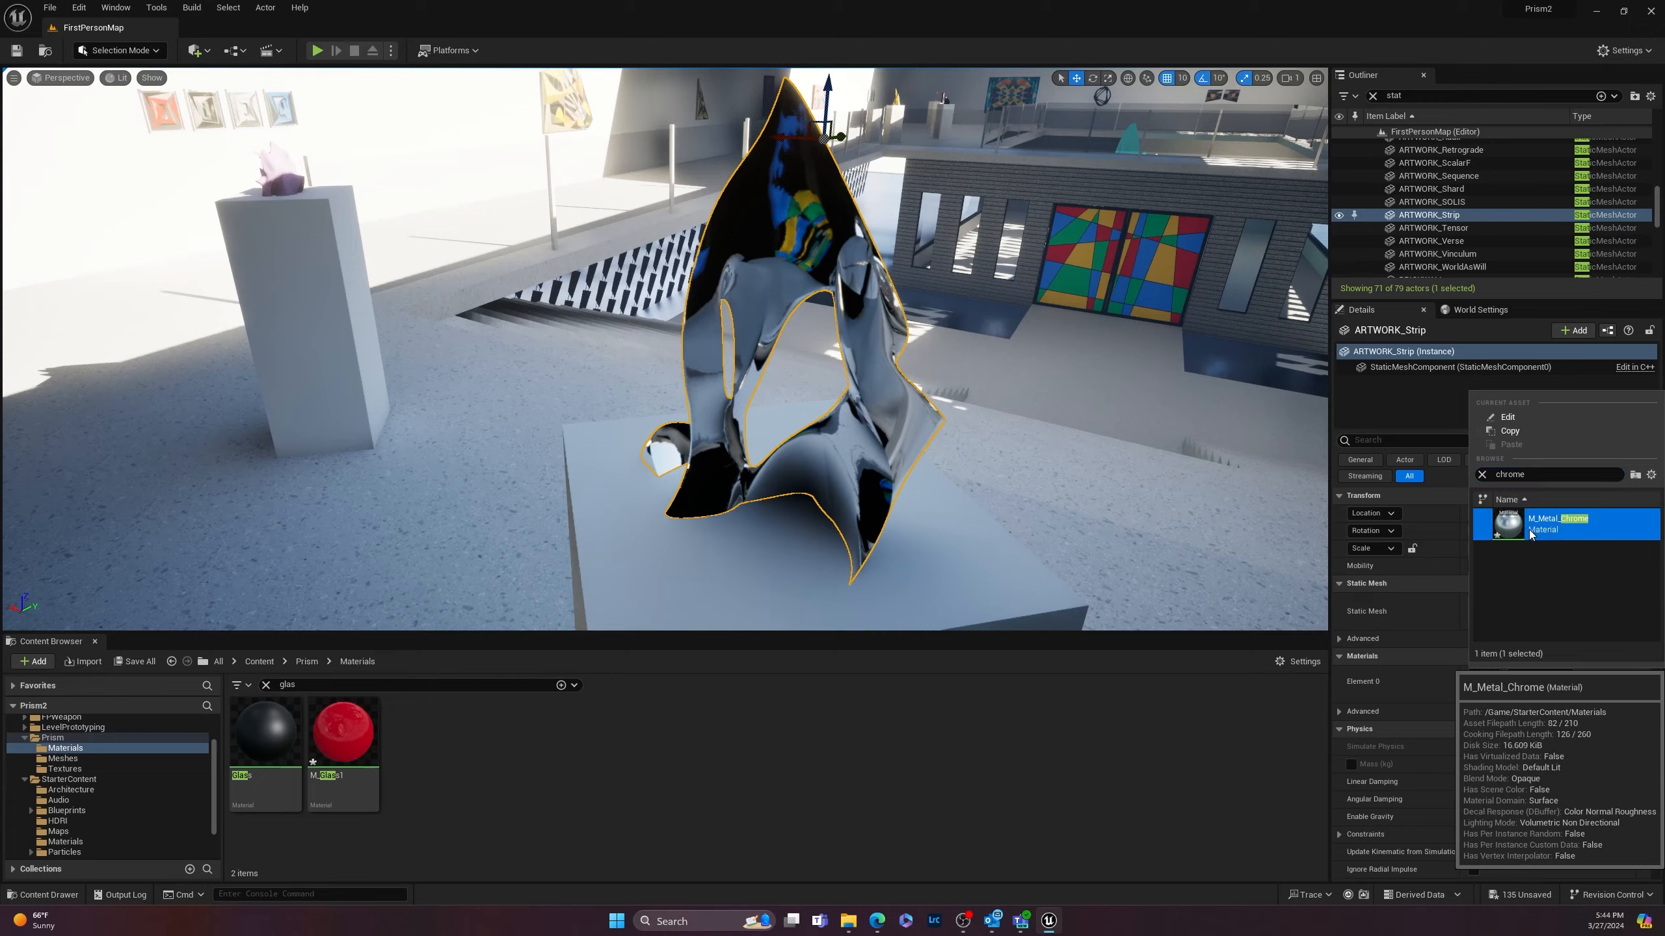
Step: Open the gold material of the ARTWORK_Phyllotaxis sculpture and add a Constant node feeding Metallic
mouse_move(893, 522)
right_mouse_down()
mouse_move(911, 532)
mouse_move(911, 590)
mouse_move(905, 446)
mouse_move(871, 564)
mouse_move(903, 501)
mouse_move(924, 511)
mouse_move(891, 459)
right_mouse_up()
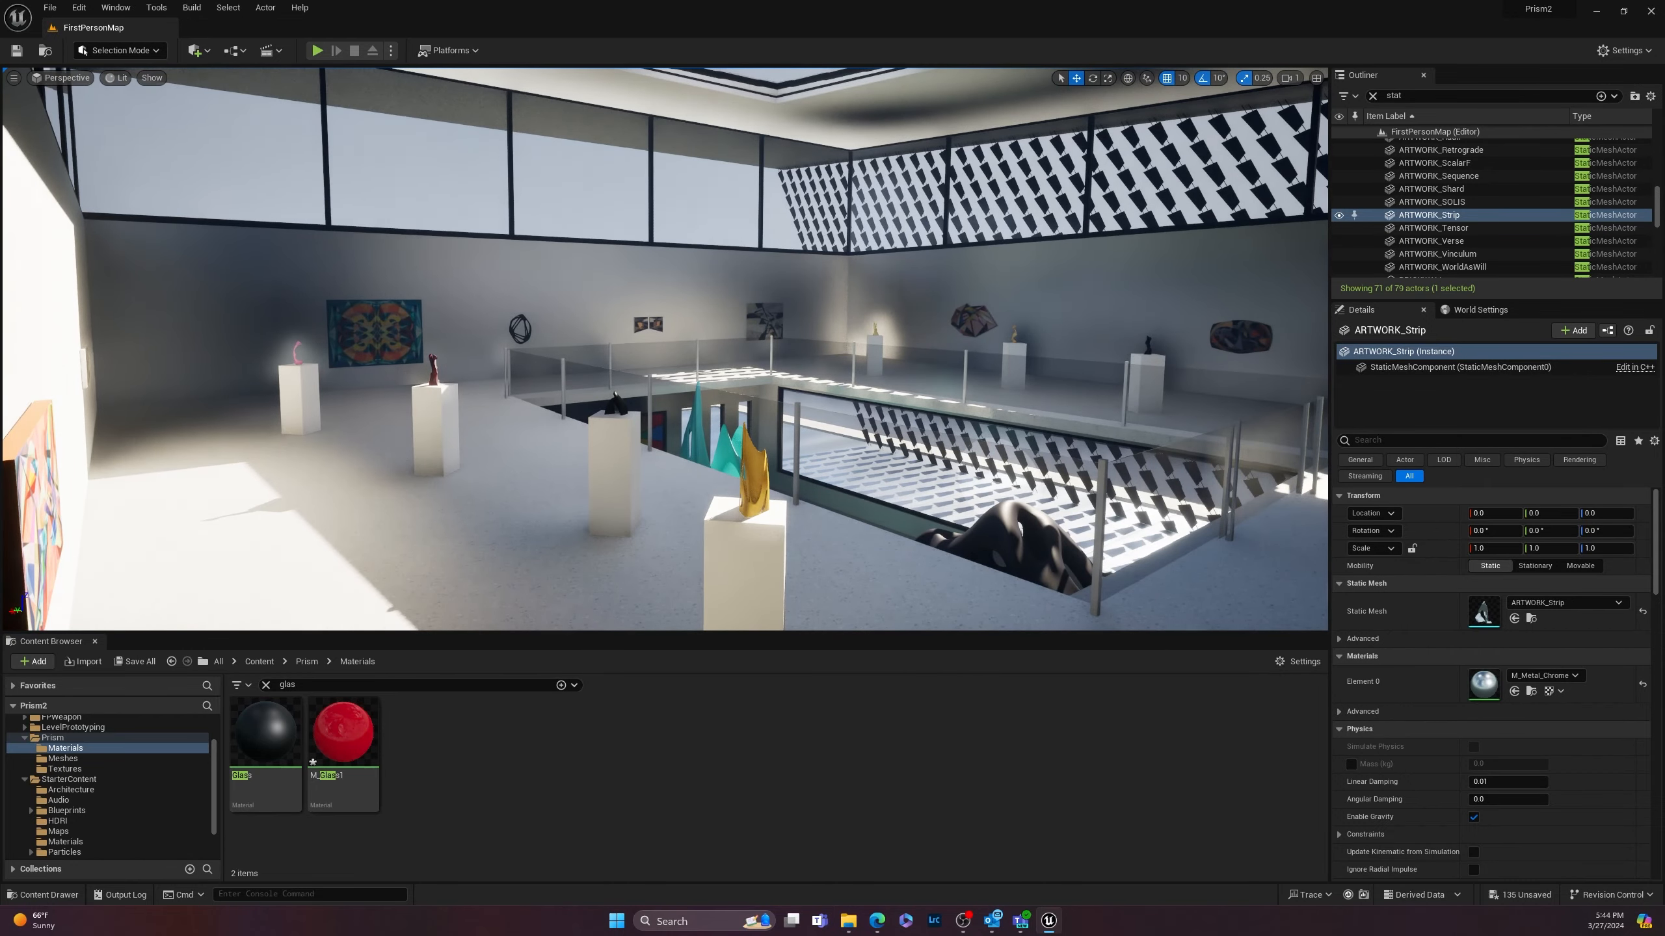
left_click(750, 463)
double_click(1476, 682)
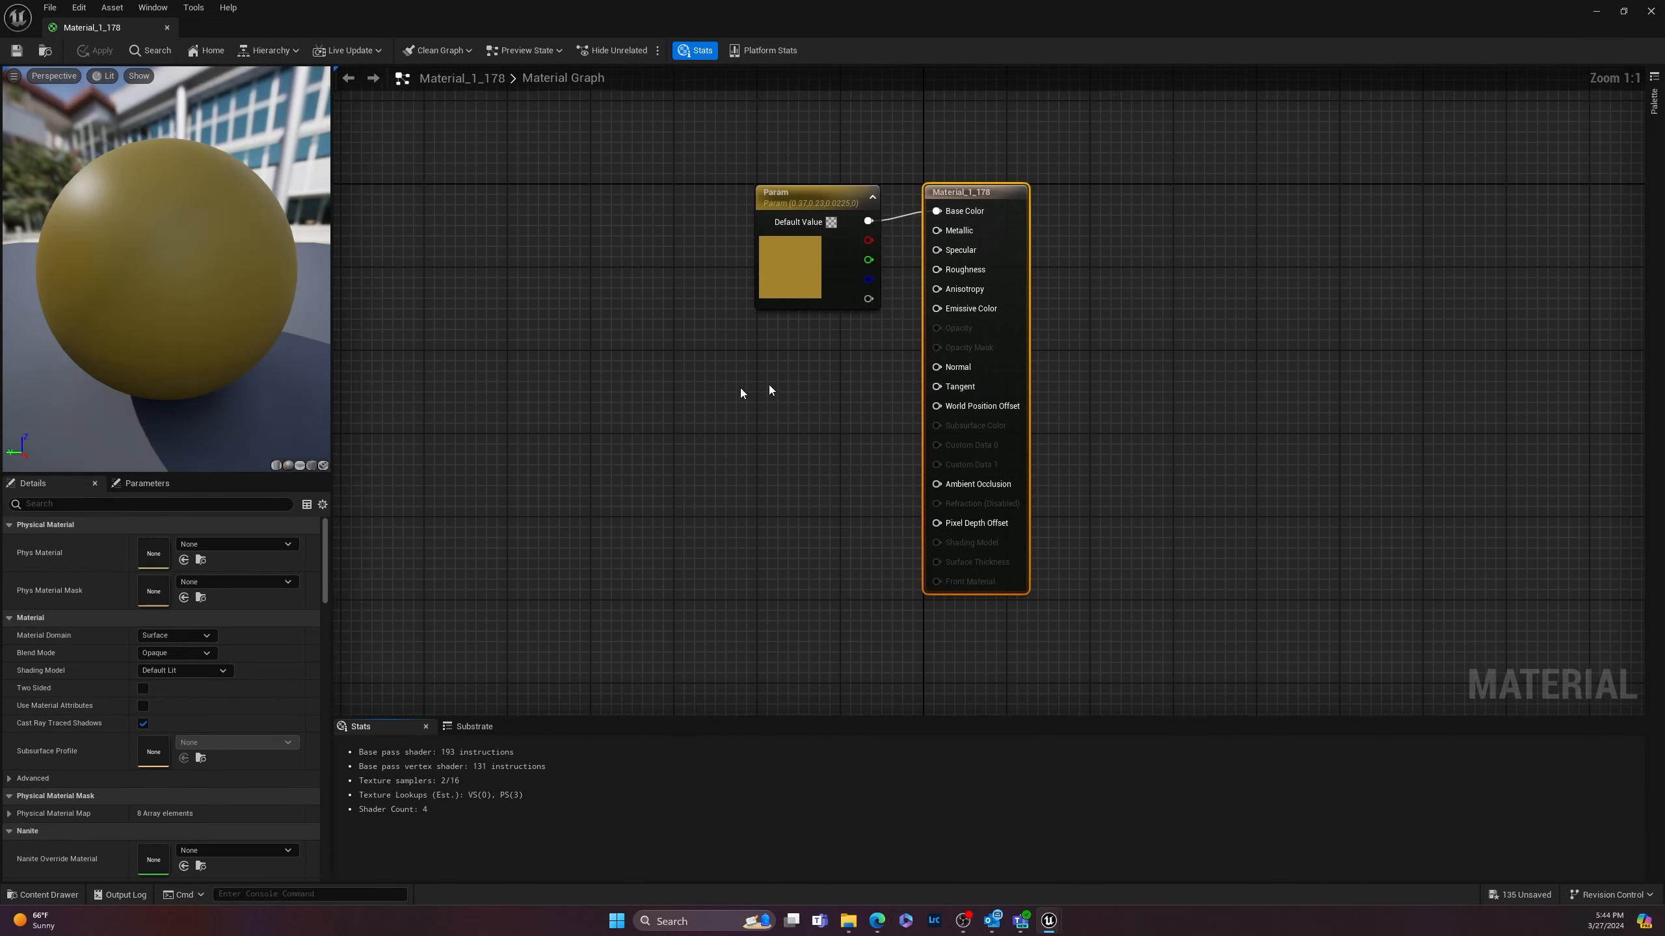
left_click_drag(948, 233, 832, 428)
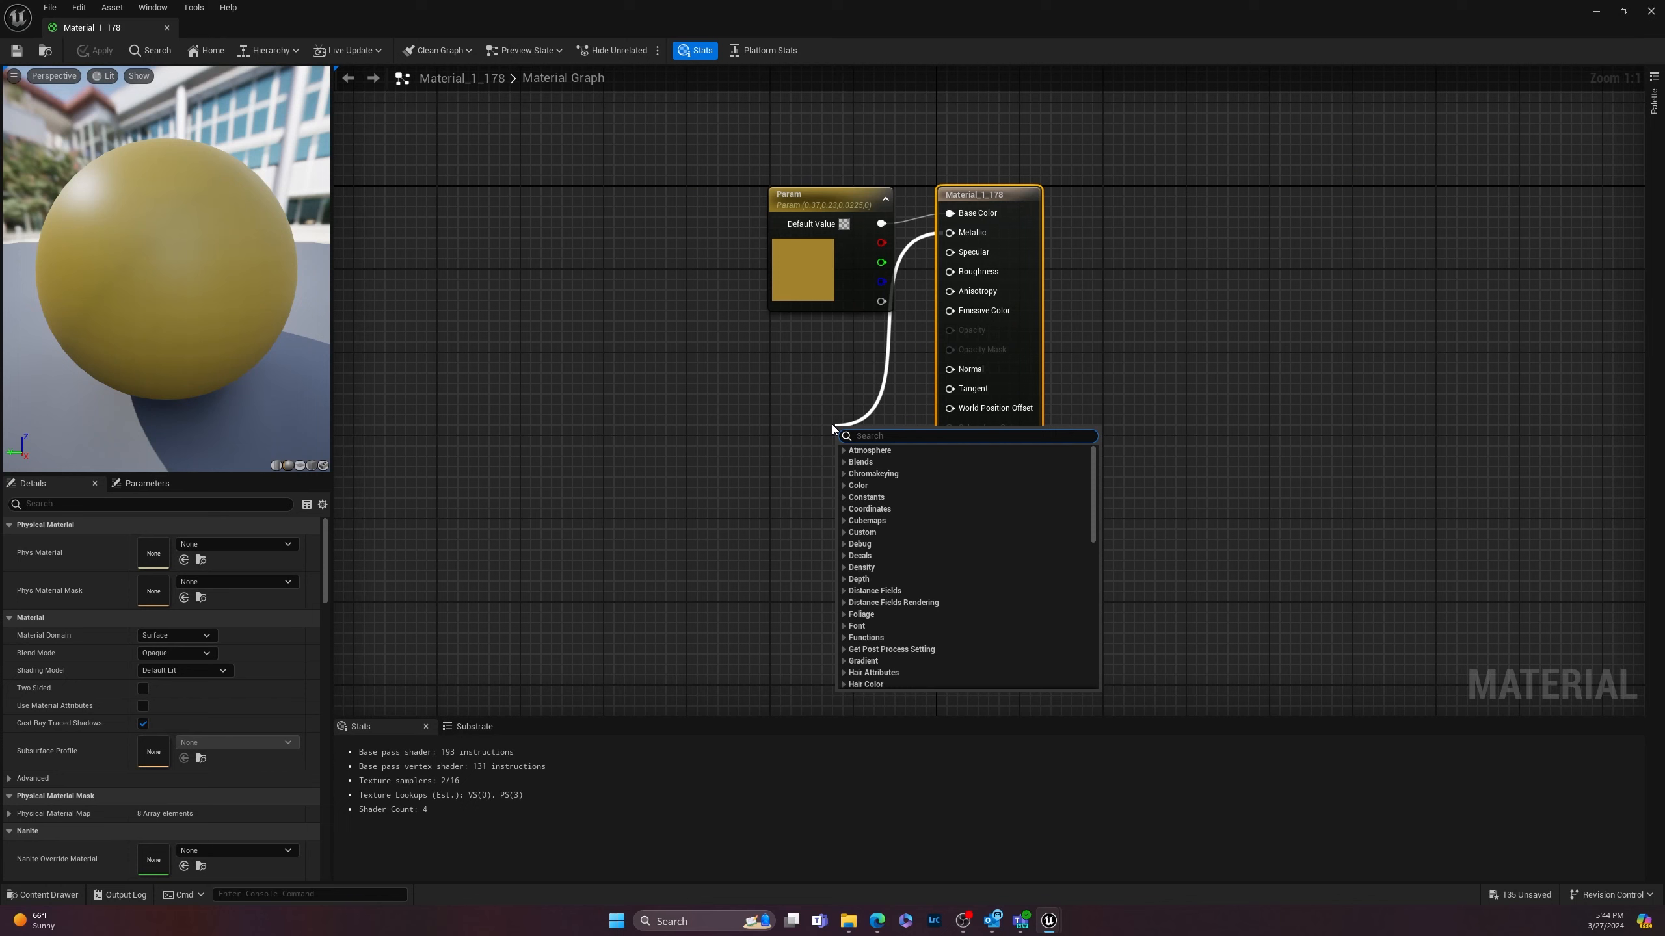
type("cons")
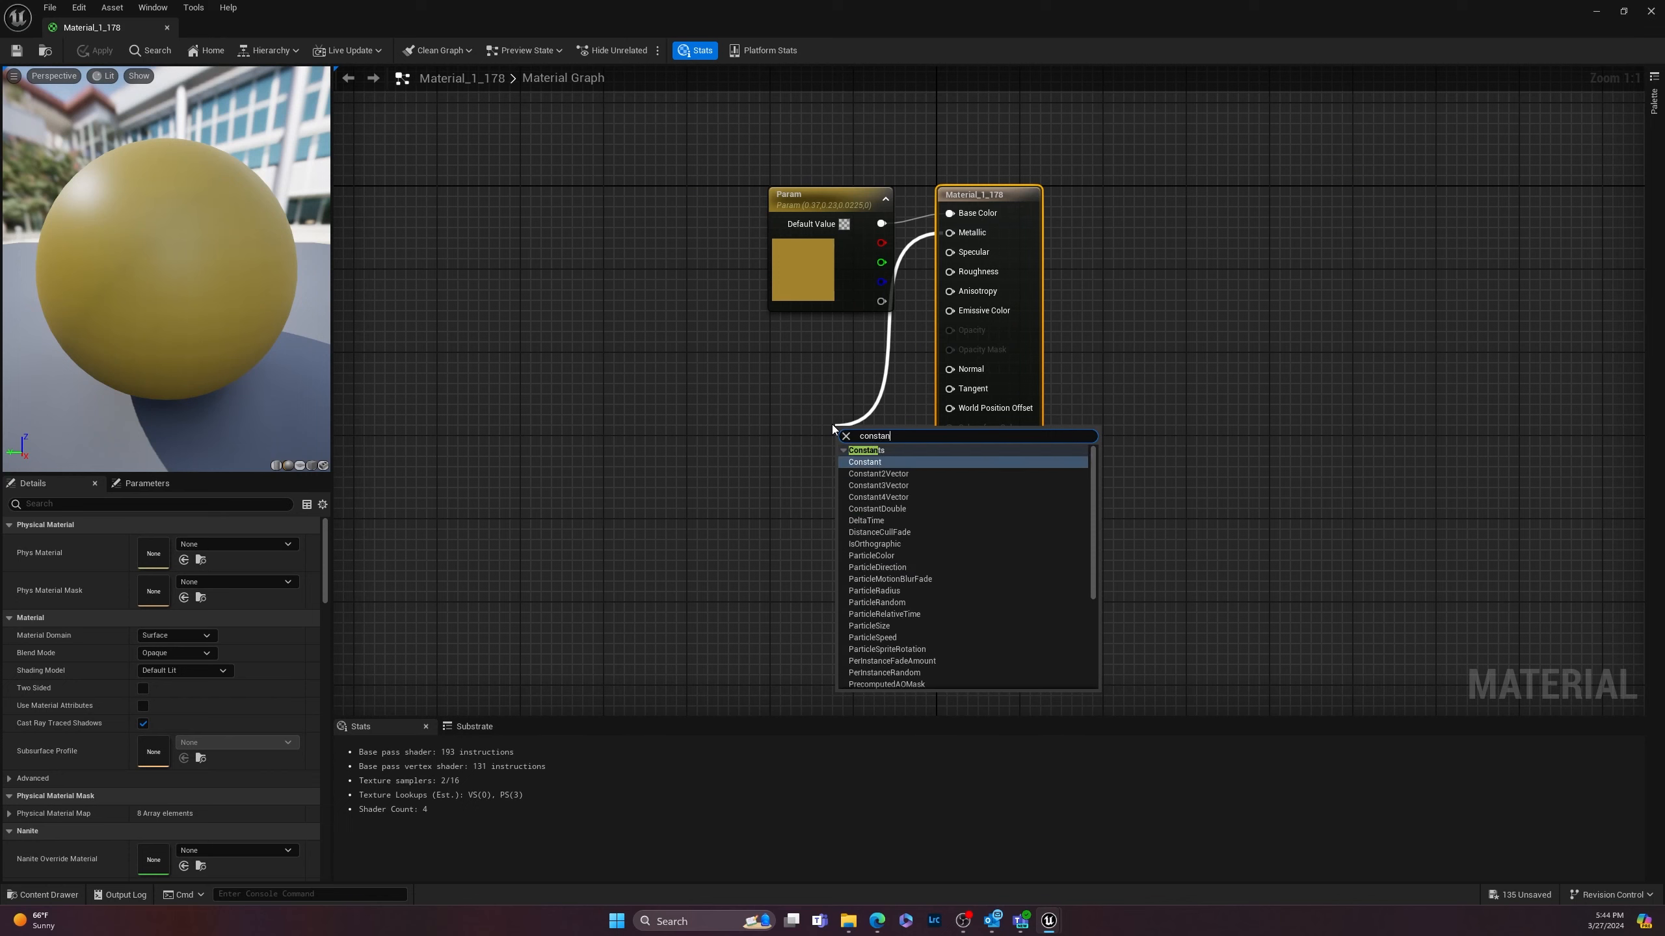
type("tan")
key("Return")
Step: Set the Metallic Constant of Material_1_178 to 1, apply the change and close the material
left_click(889, 454)
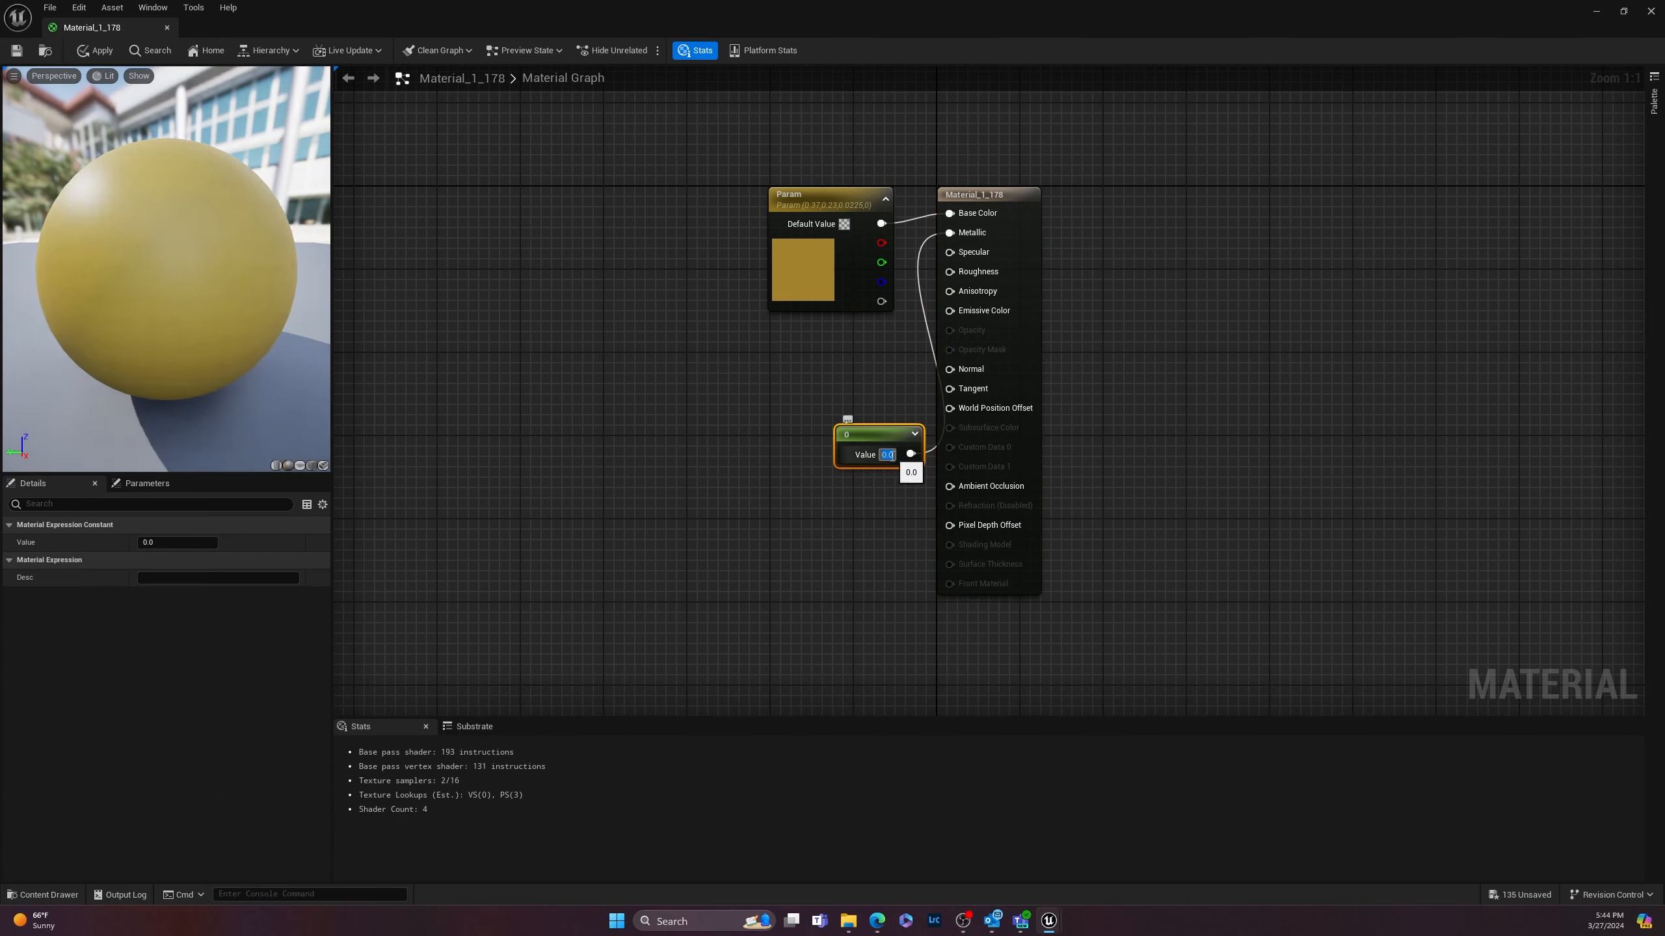
type("1")
key("Return")
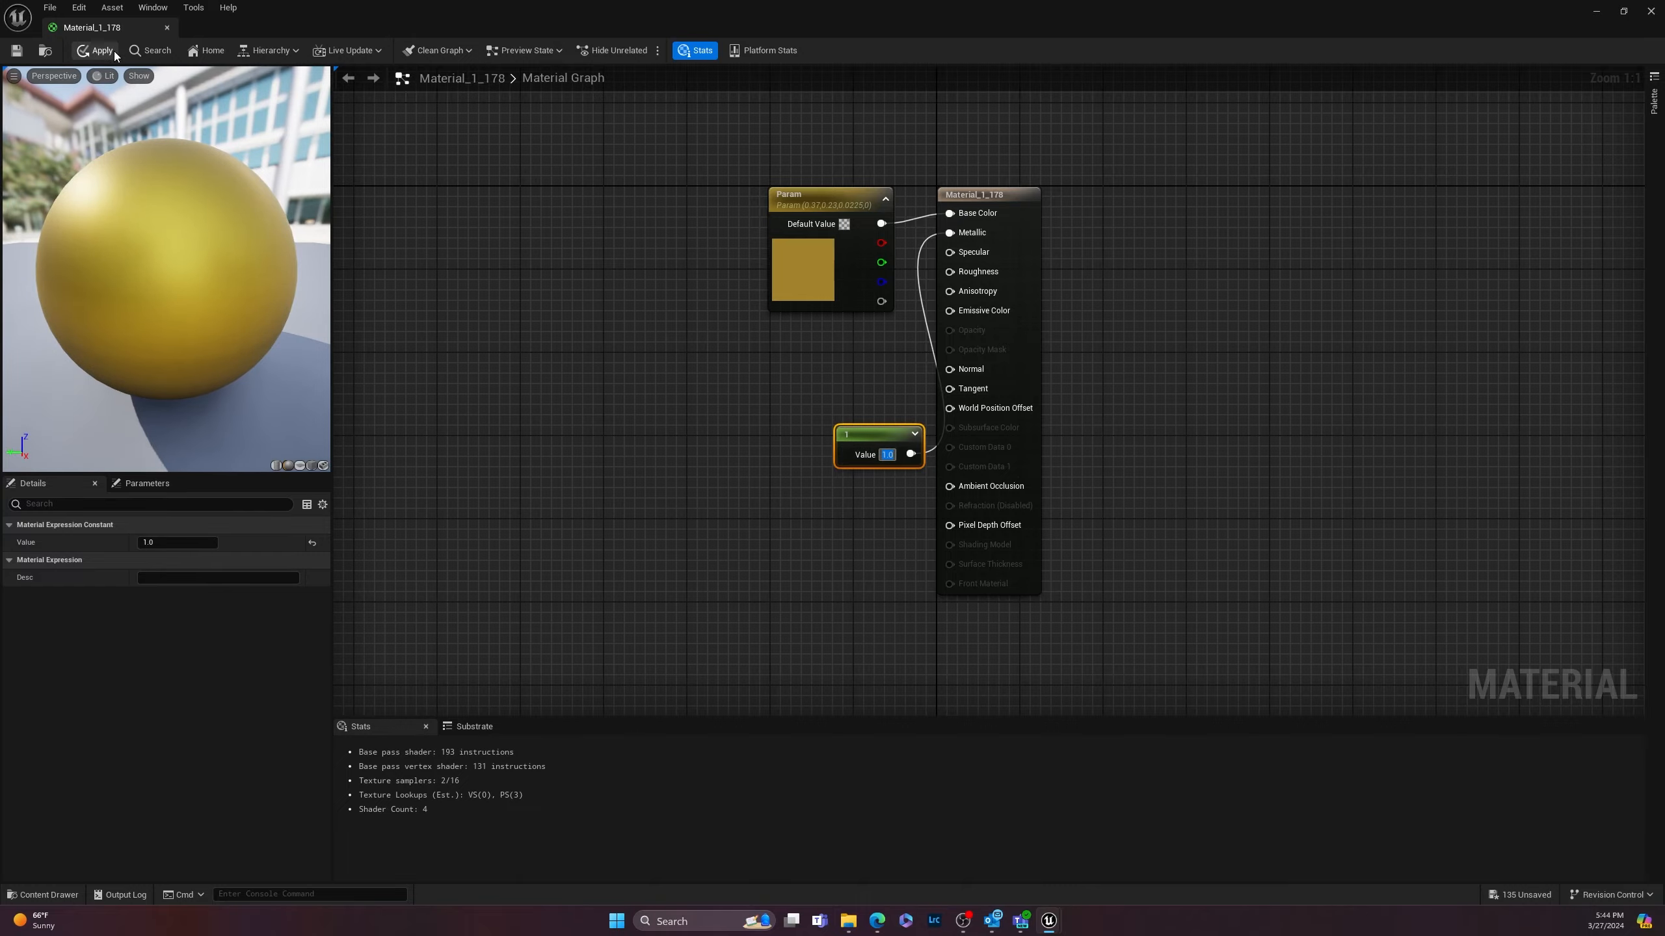
left_click(98, 51)
left_click(167, 27)
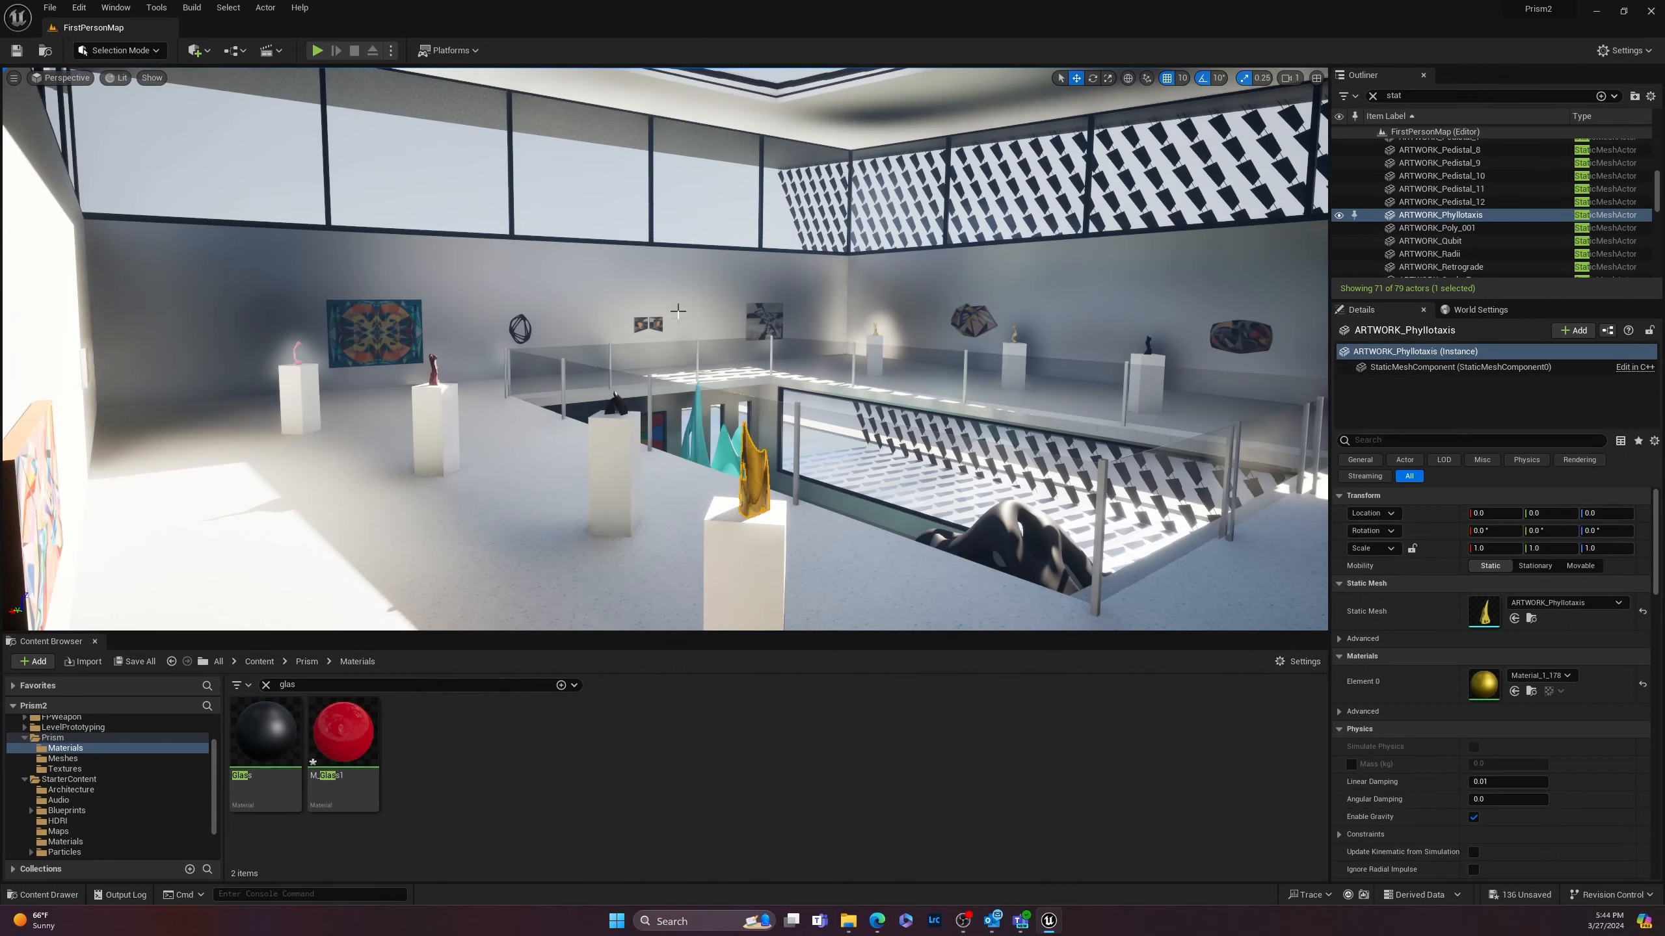
Step: Inspect the gallery's front, its entrance and the interior with the stairs and large turquoise sculpture
mouse_move(677, 311)
right_mouse_down()
mouse_move(749, 538)
mouse_move(773, 446)
mouse_move(774, 473)
mouse_move(634, 481)
mouse_move(703, 500)
mouse_move(858, 401)
right_mouse_up()
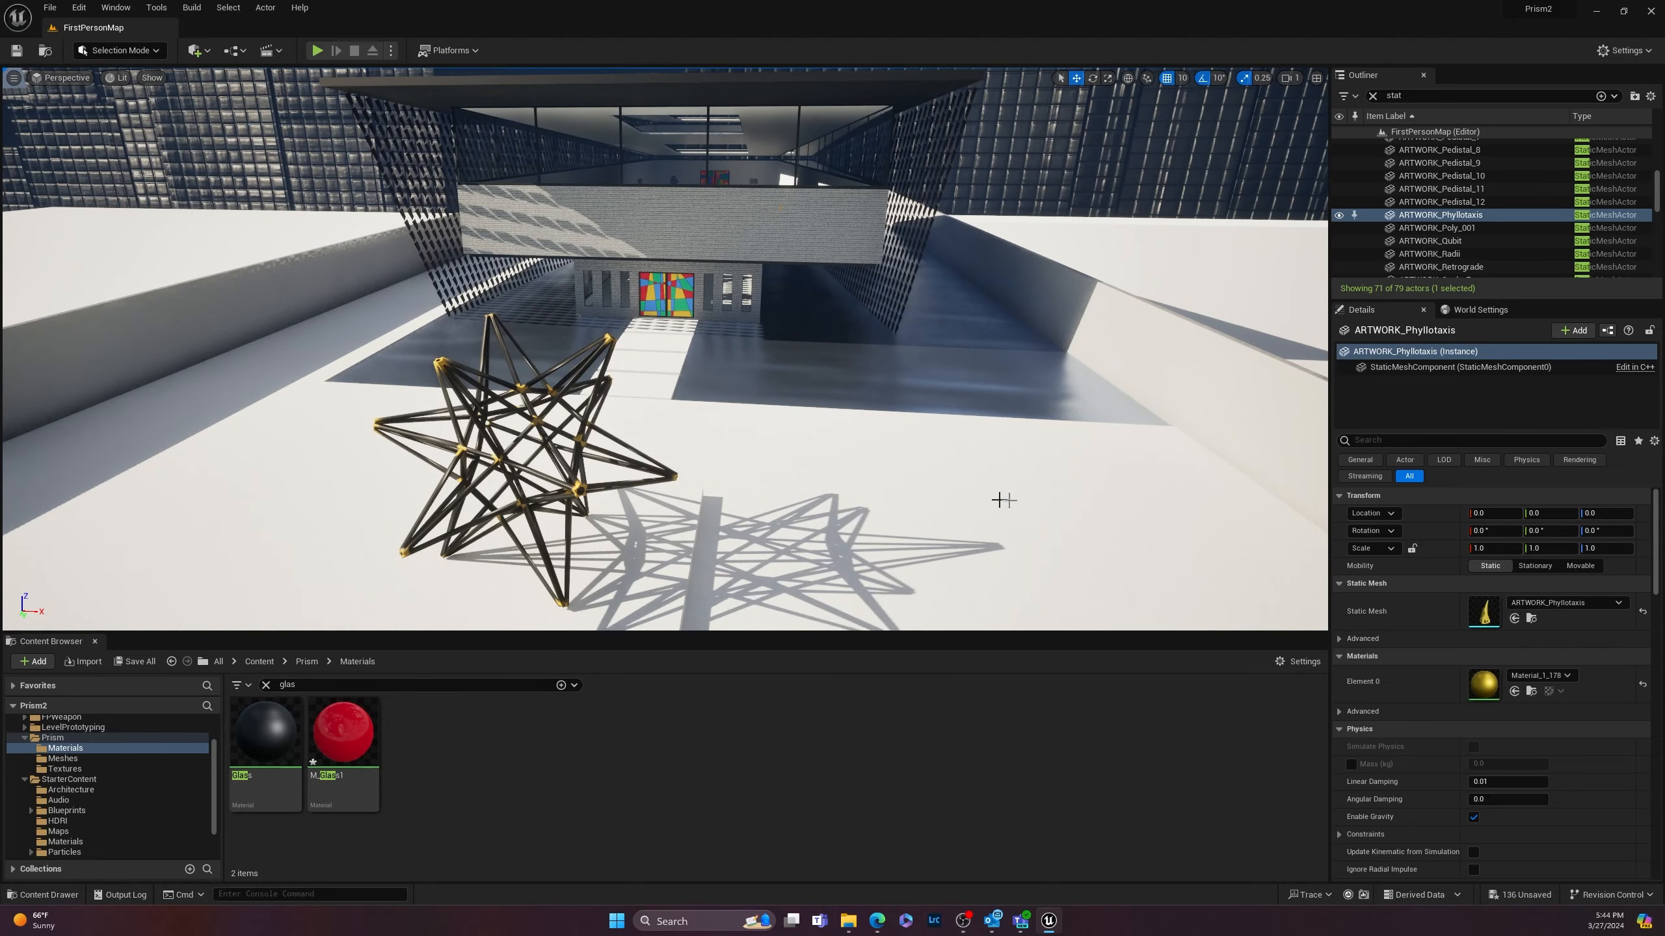
right_click_drag(1002, 499, 1217, 342)
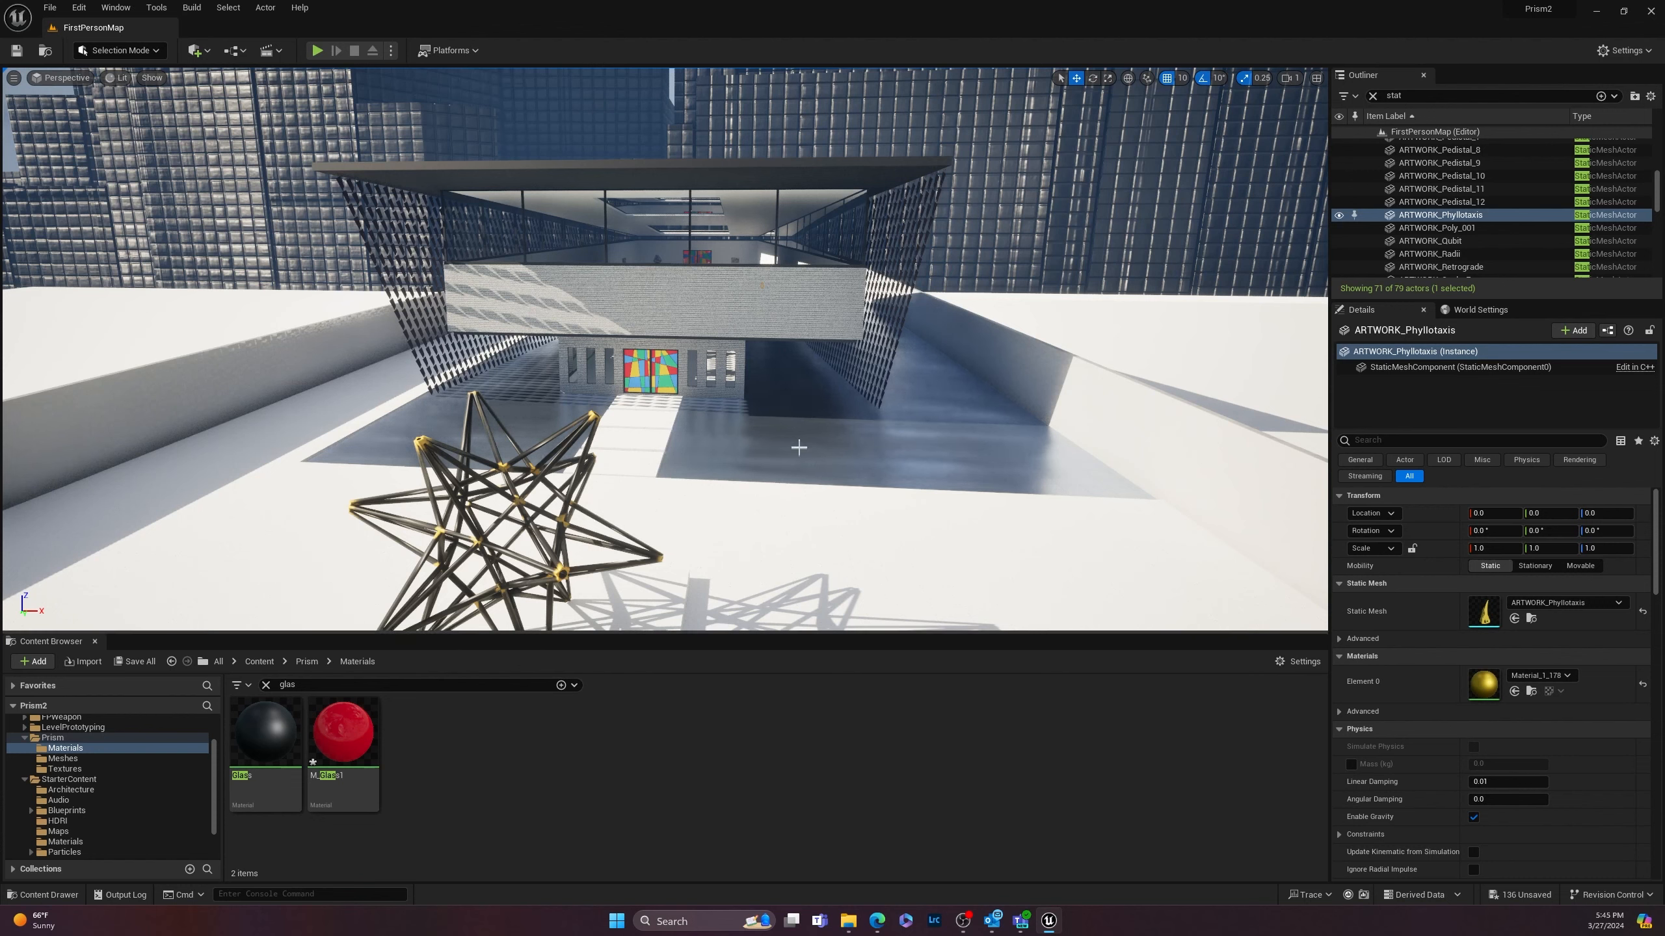
scroll(705, 407, "up", 10)
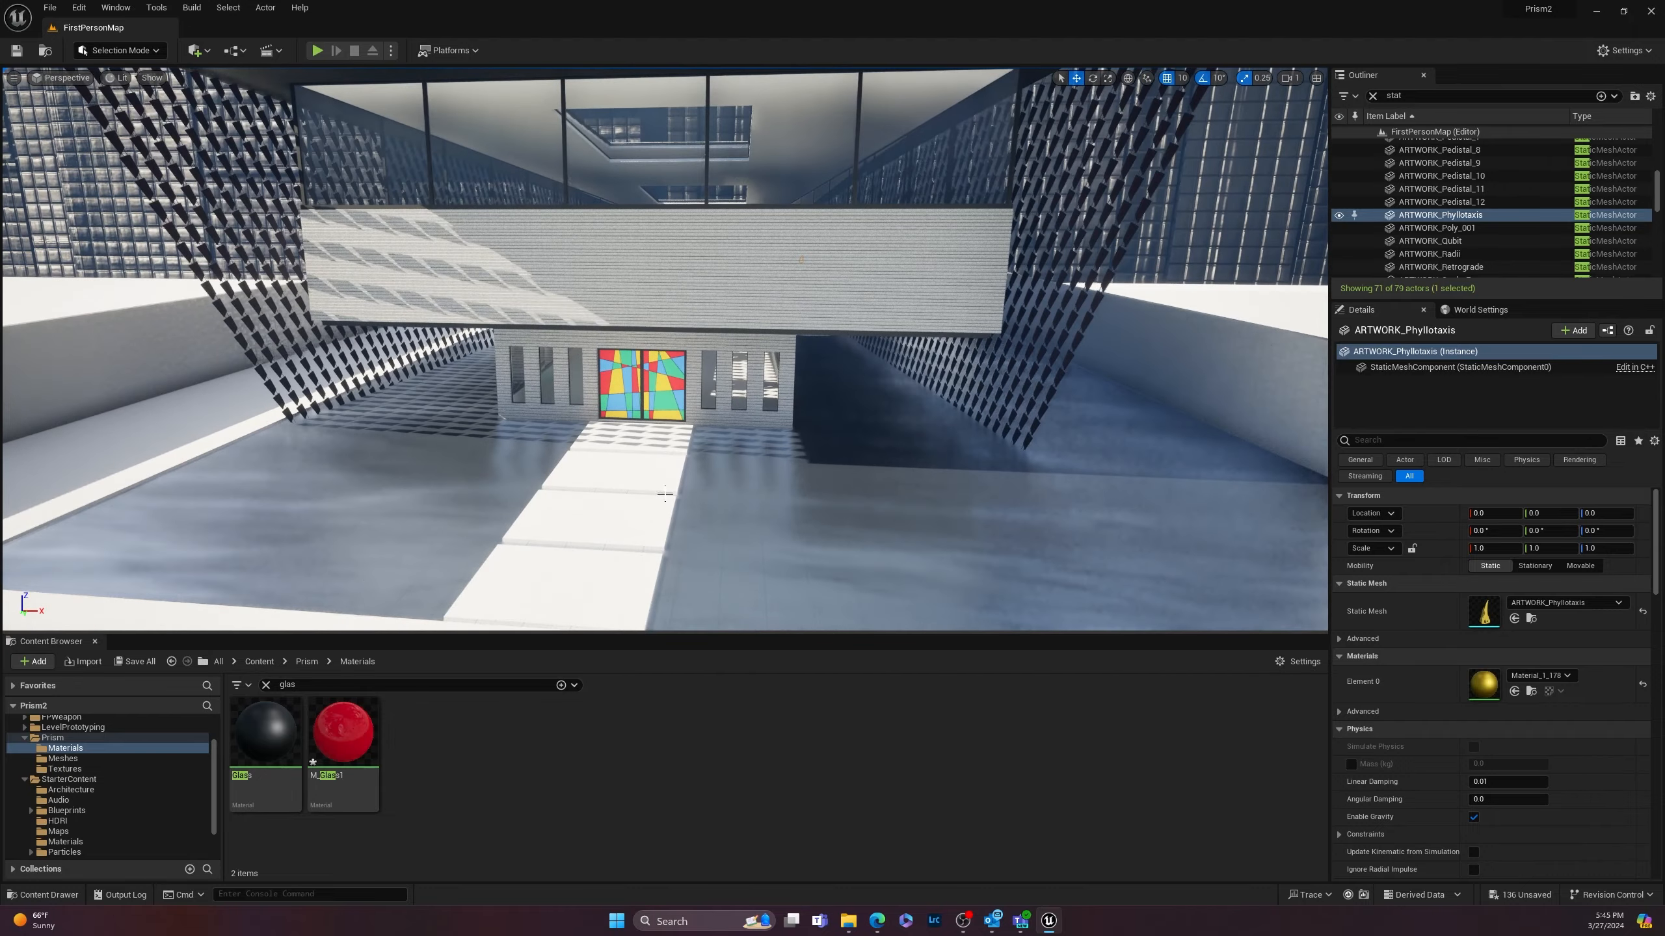
scroll(665, 491, "up", 10)
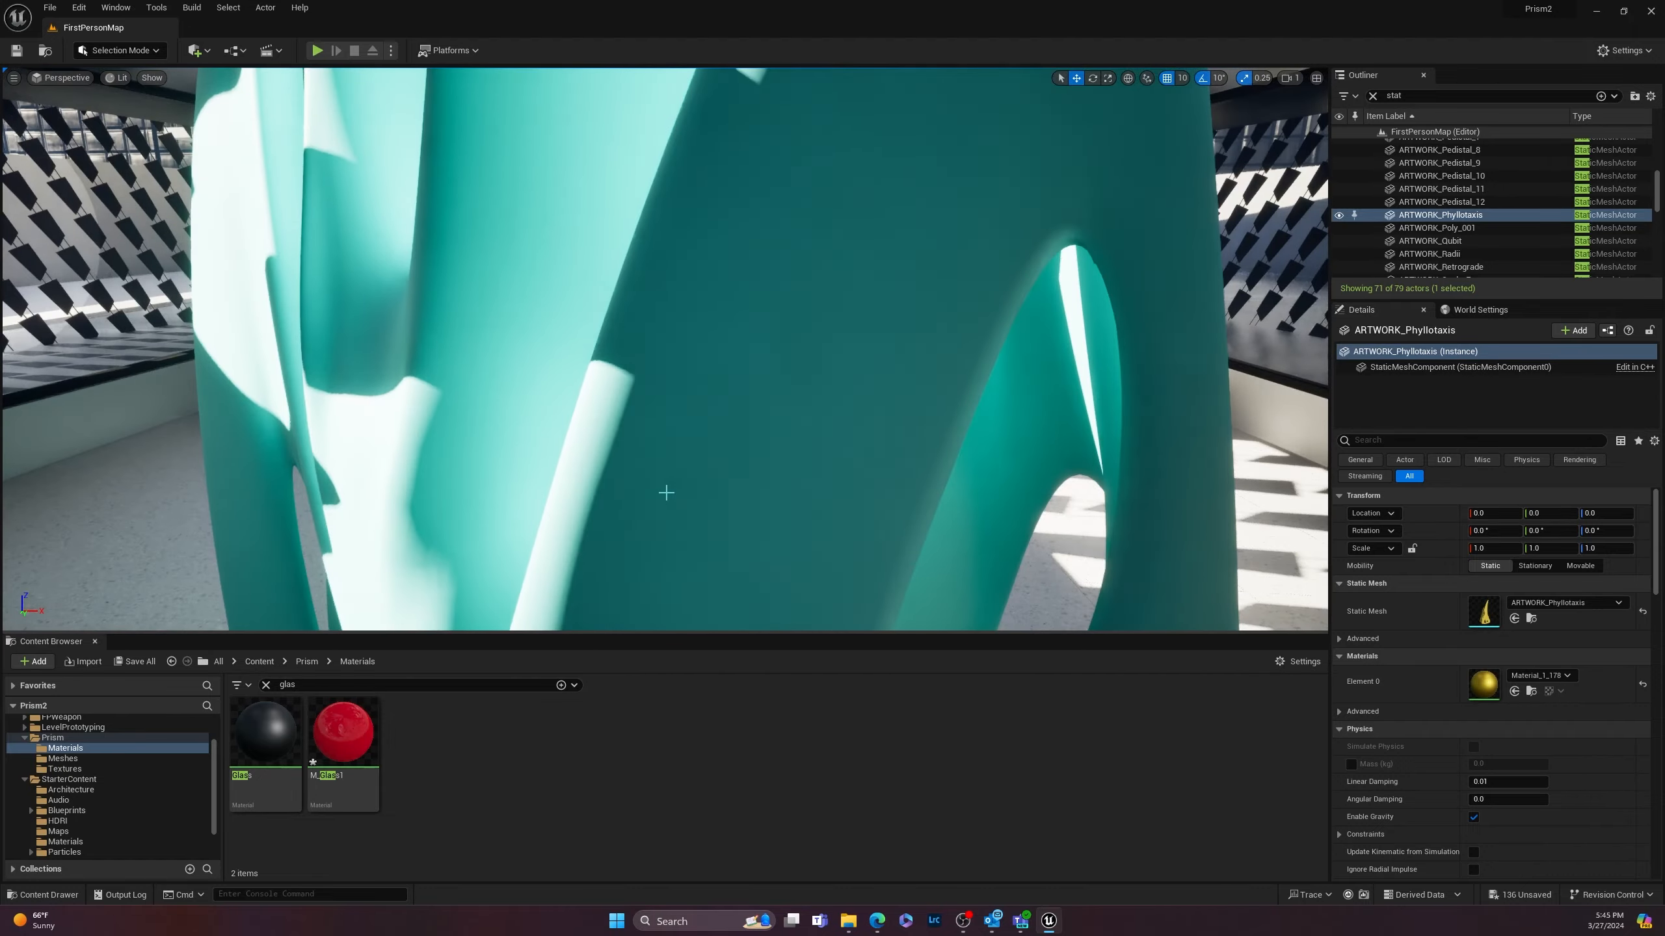
scroll(665, 349, "down", 15)
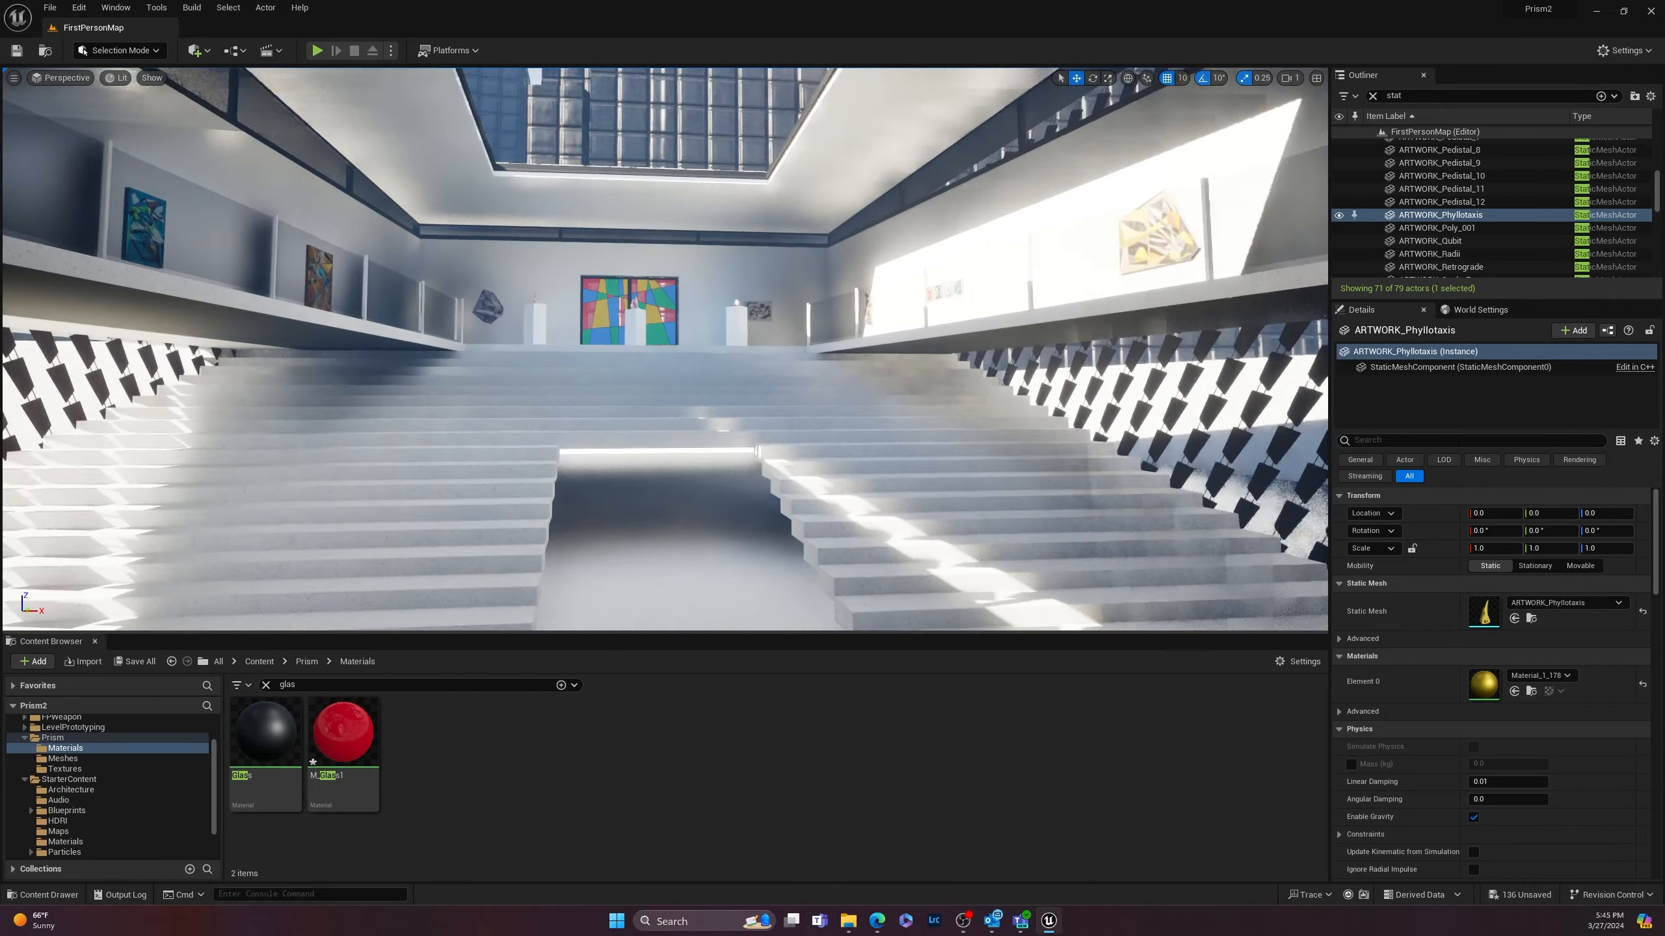
right_click_drag(666, 350, 983, 406)
scroll(664, 517, "down", 10)
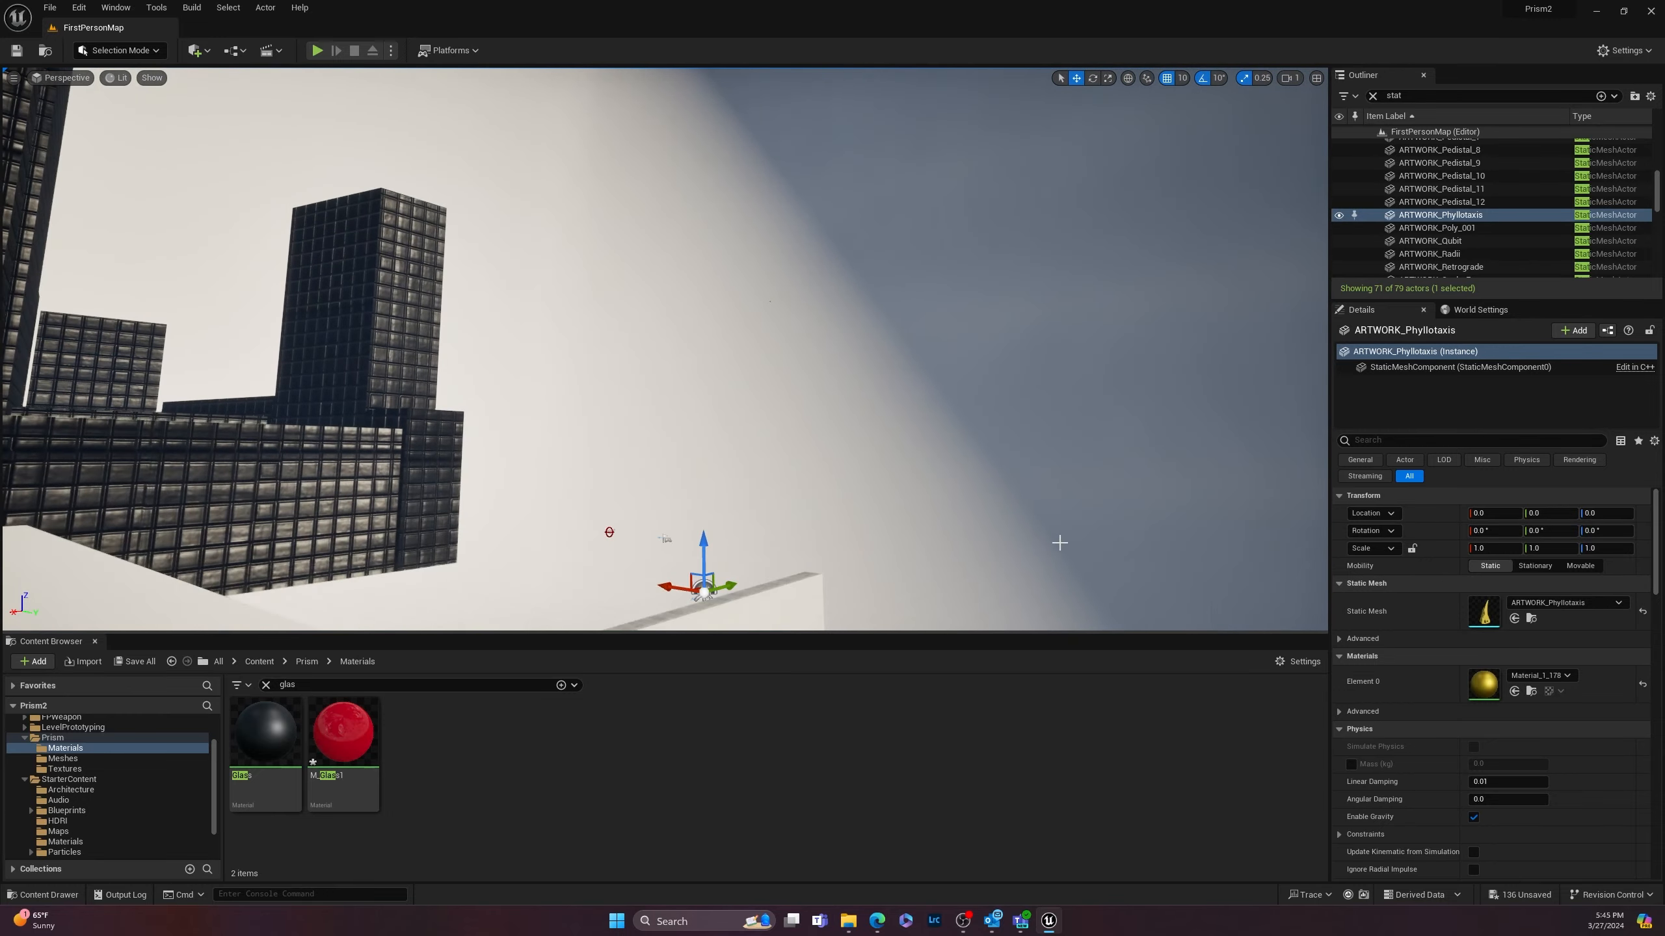
Step: Select the PlayerStart and move it along Y to -3040
left_click(668, 575)
right_click_drag(982, 544, 787, 584)
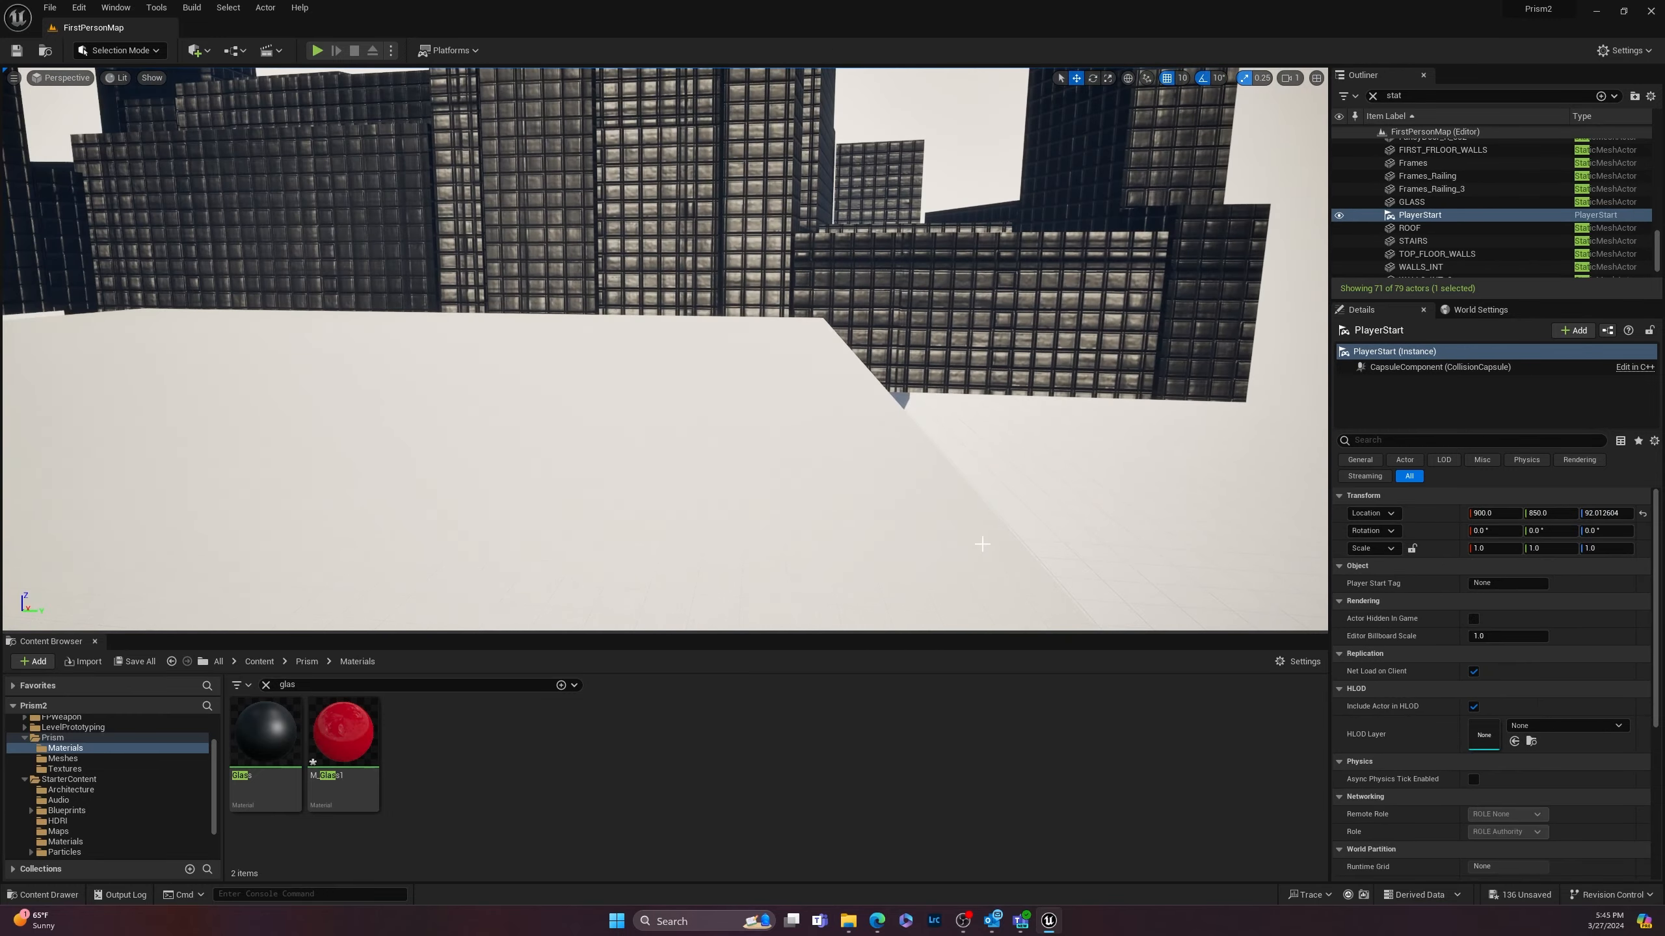
key("f")
right_click_drag(1137, 526, 1098, 480)
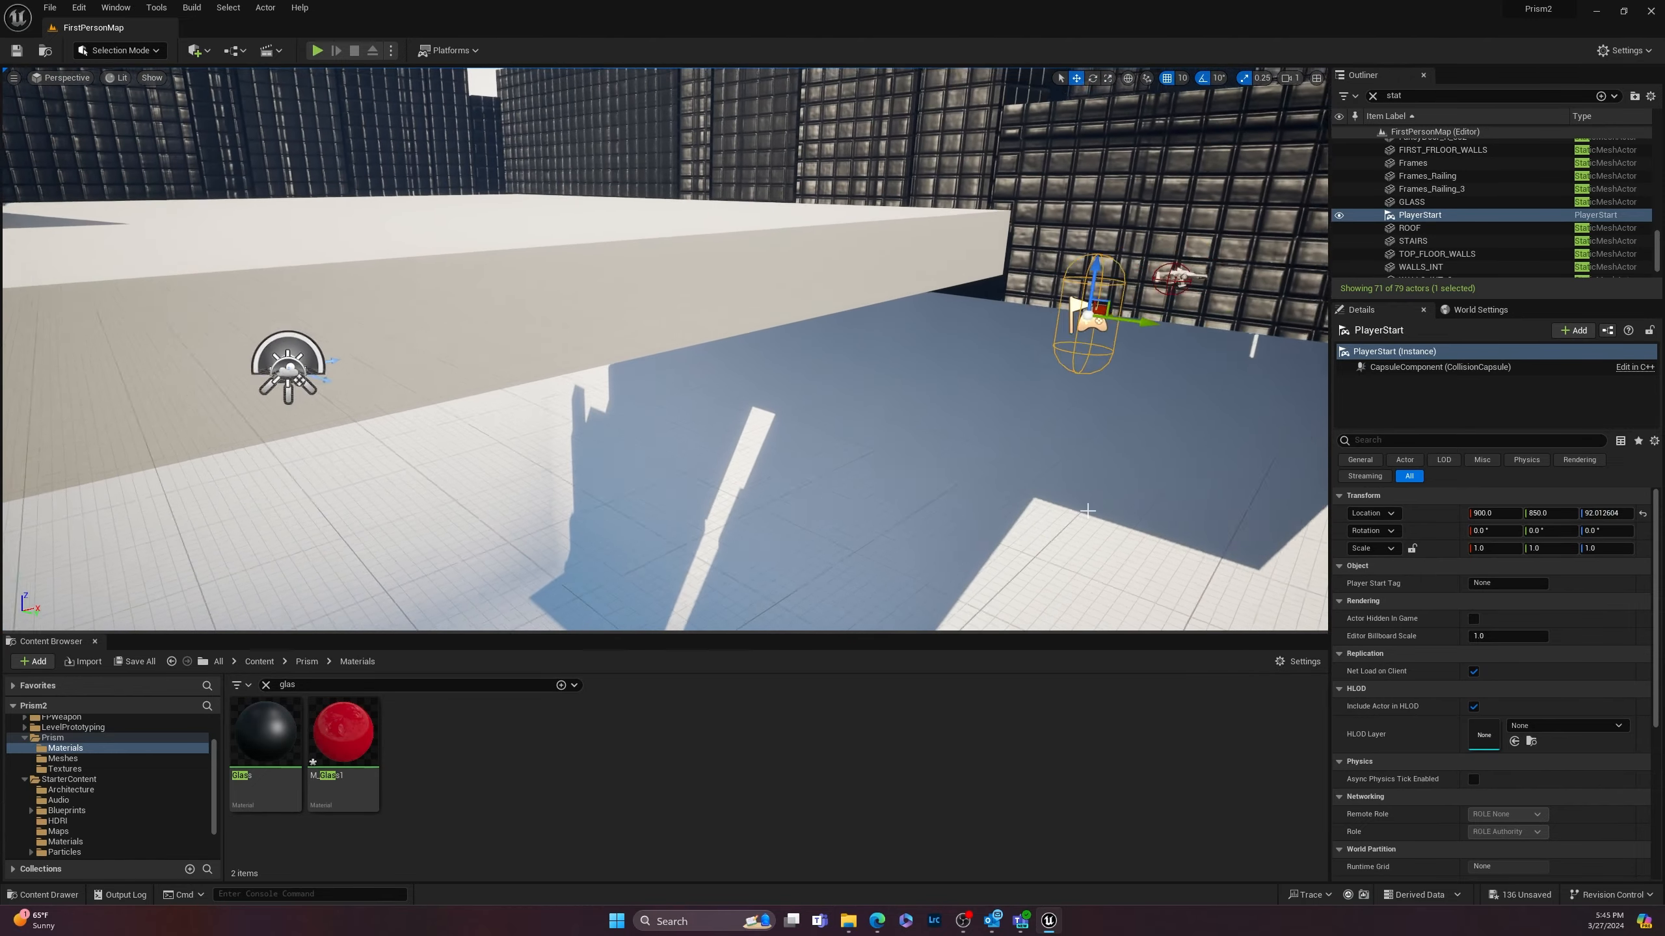
scroll(1097, 480, "down", 4)
left_click_drag(925, 339, 453, 242)
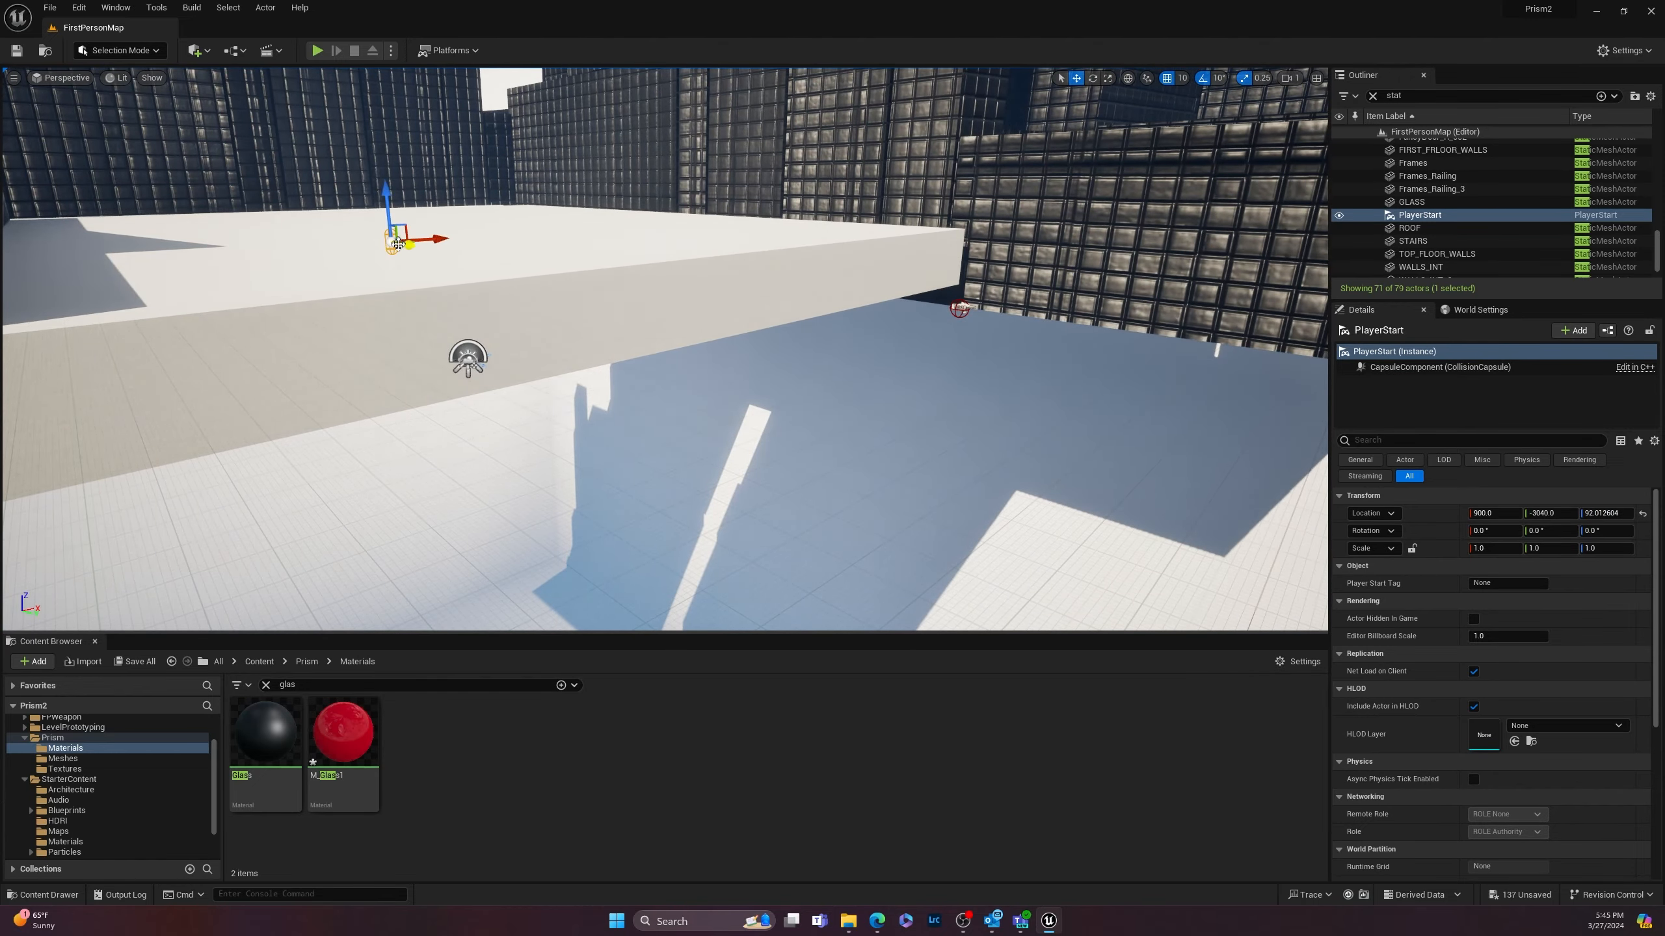
Step: Move the PlayerStart along X to -4380, onto the paving in front of the gallery's water pool
key("f")
right_click_drag(906, 361, 728, 406)
key("f")
scroll(906, 361, "down", 3)
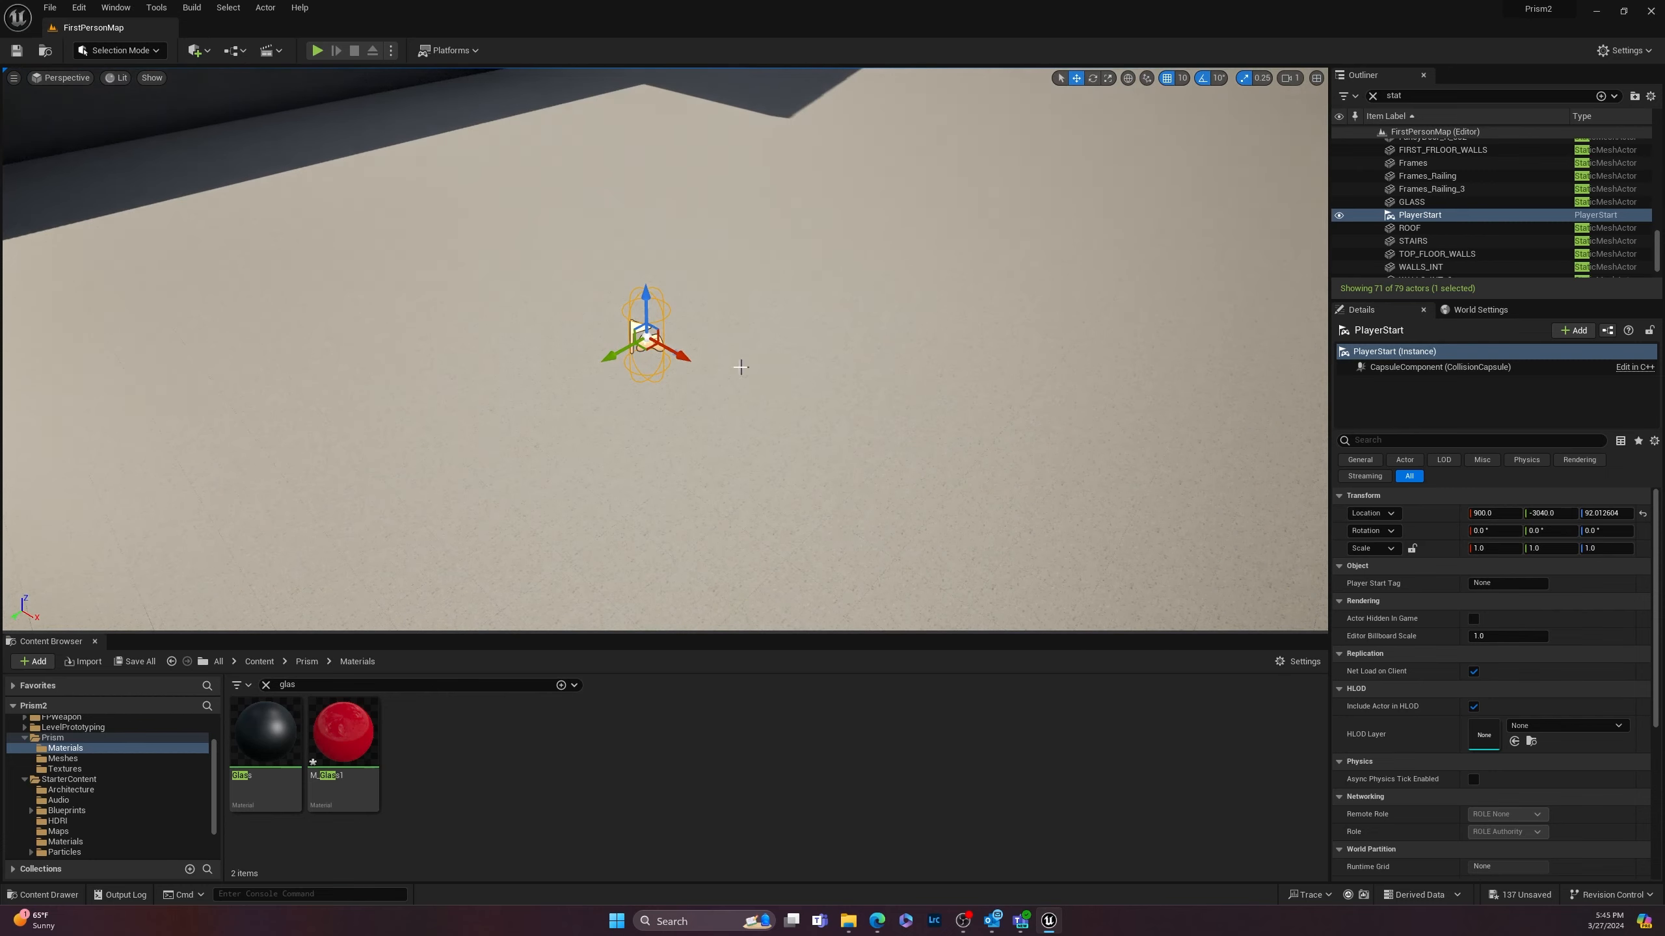
left_click_drag(682, 363, 190, 78)
key("f")
scroll(446, 309, "down", 3)
right_click_drag(452, 341, 609, 328)
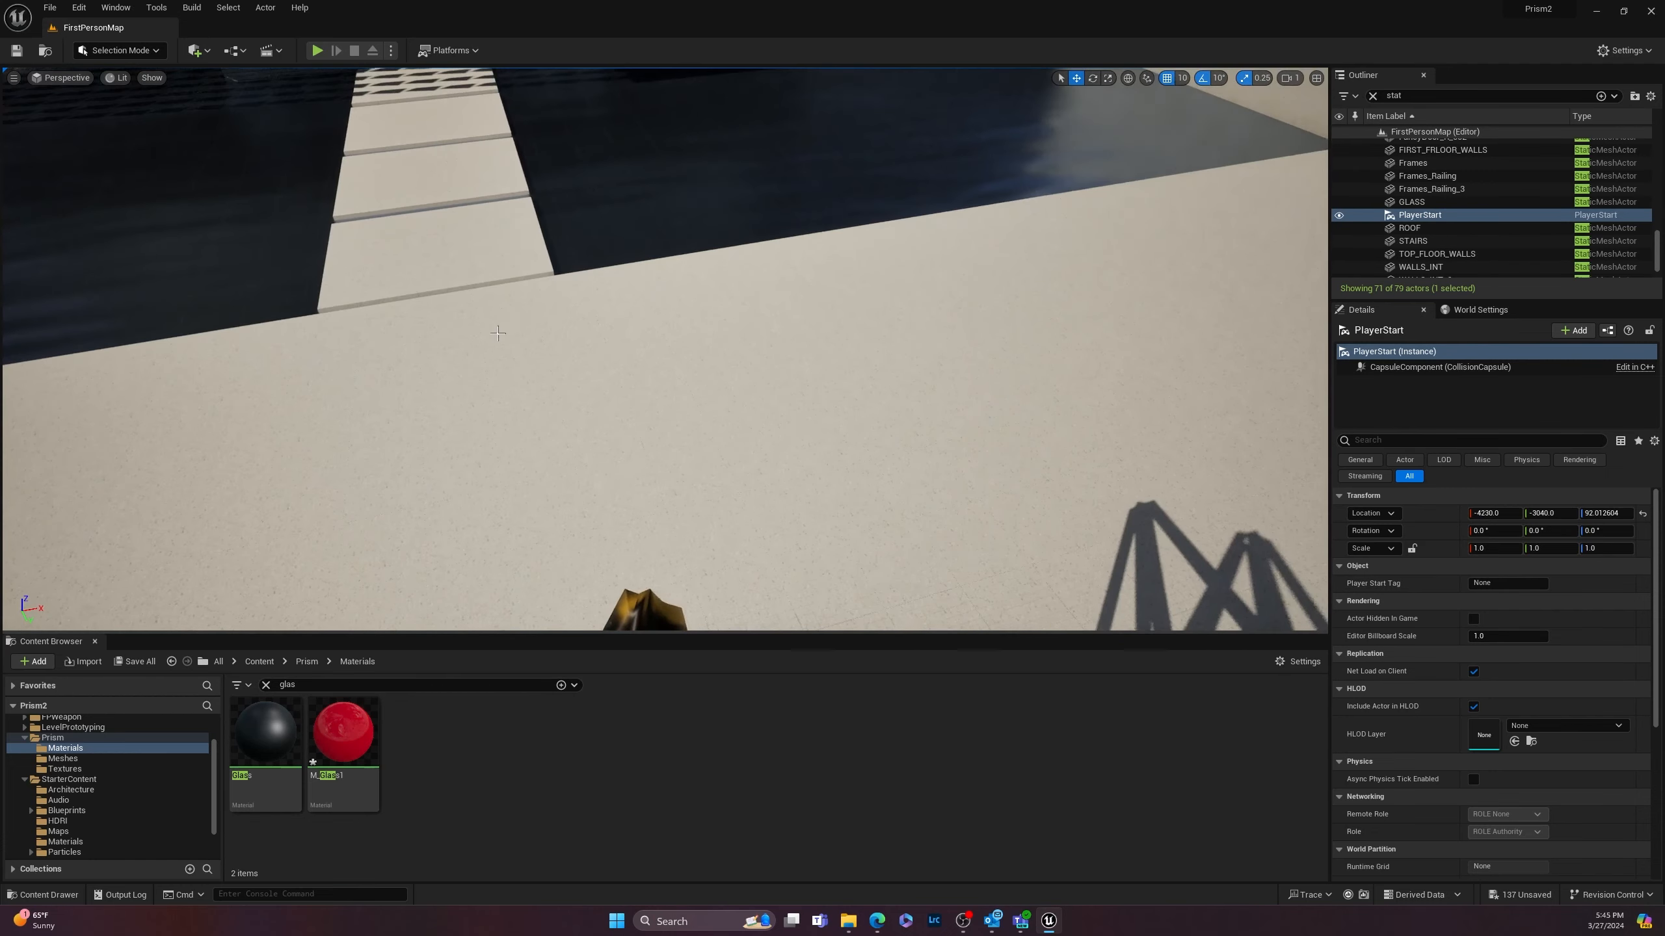
key("f")
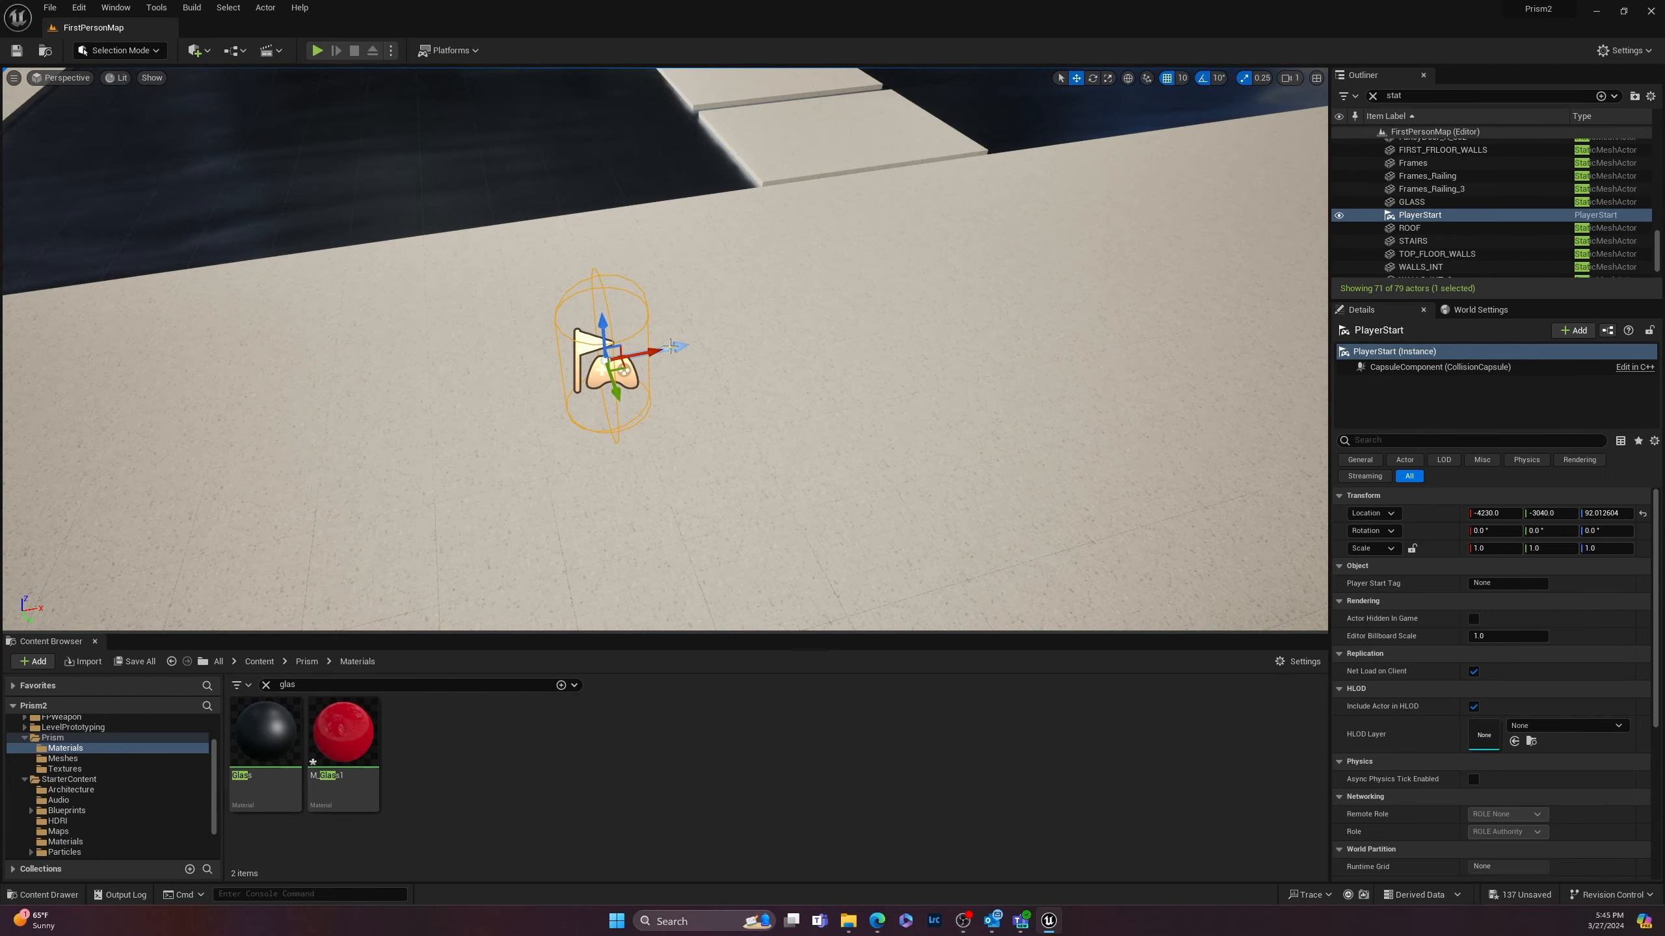
left_click_drag(670, 345, 485, 370)
key("f")
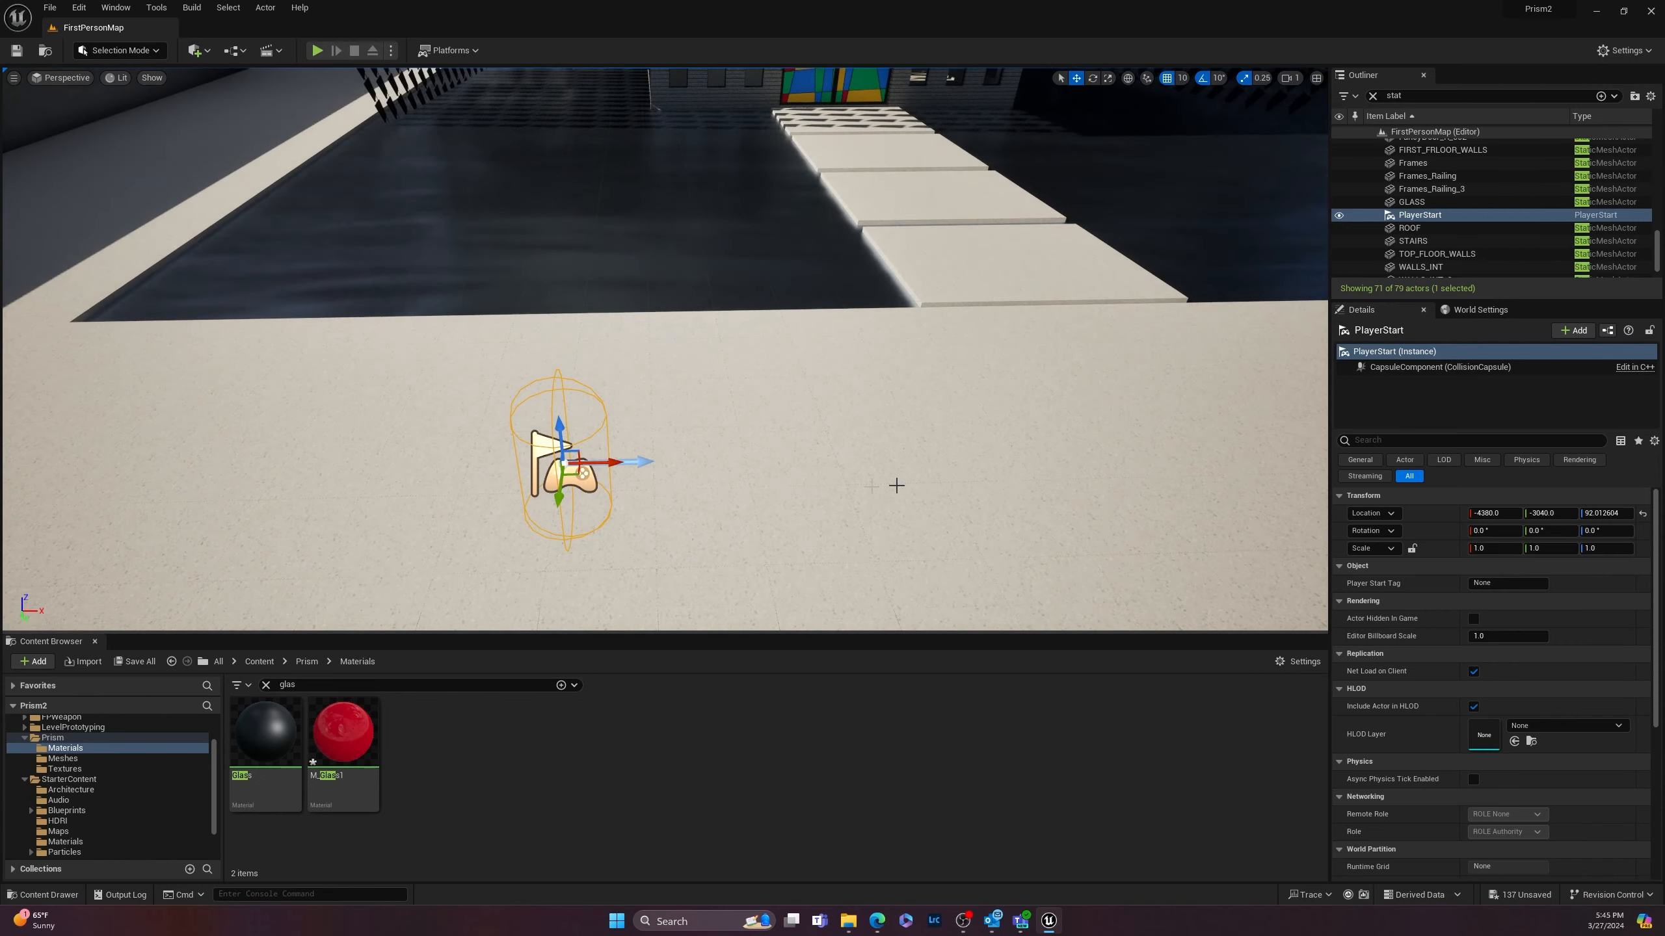
Step: Rotate the PlayerStart to -60° about Z to turn it towards the gallery entrance
right_click_drag(918, 521, 813, 519)
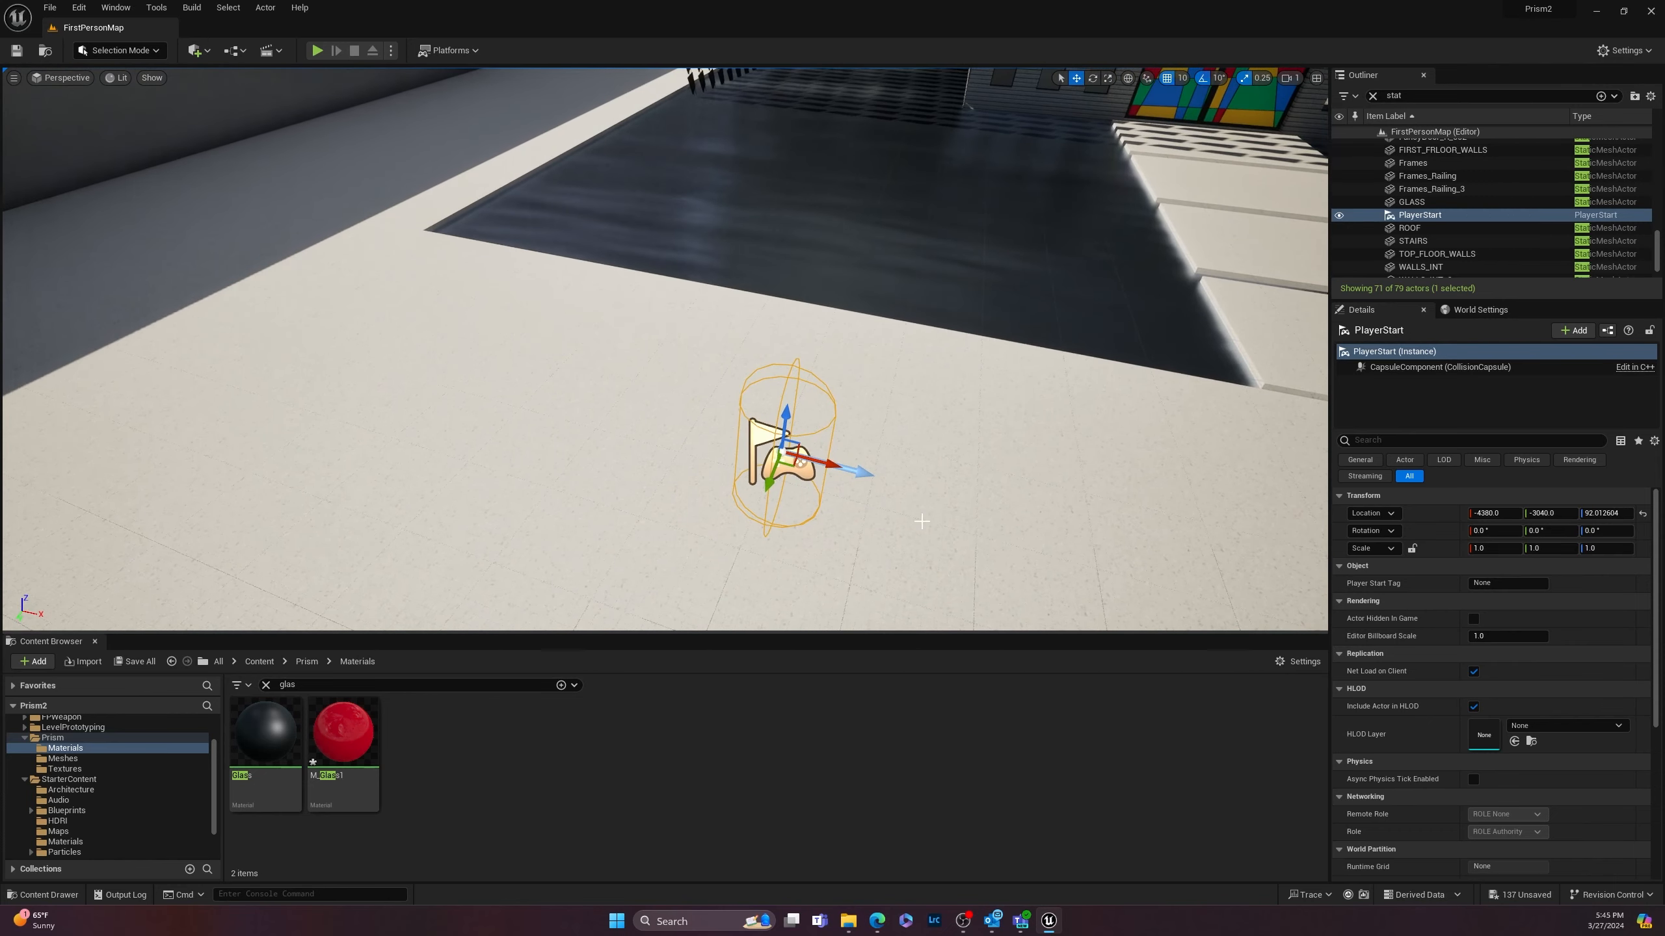
key("e")
left_click_drag(798, 498, 914, 576)
right_click_drag(914, 576, 895, 626)
key("s")
key("w")
right_click_drag(714, 626, 721, 512)
key("w")
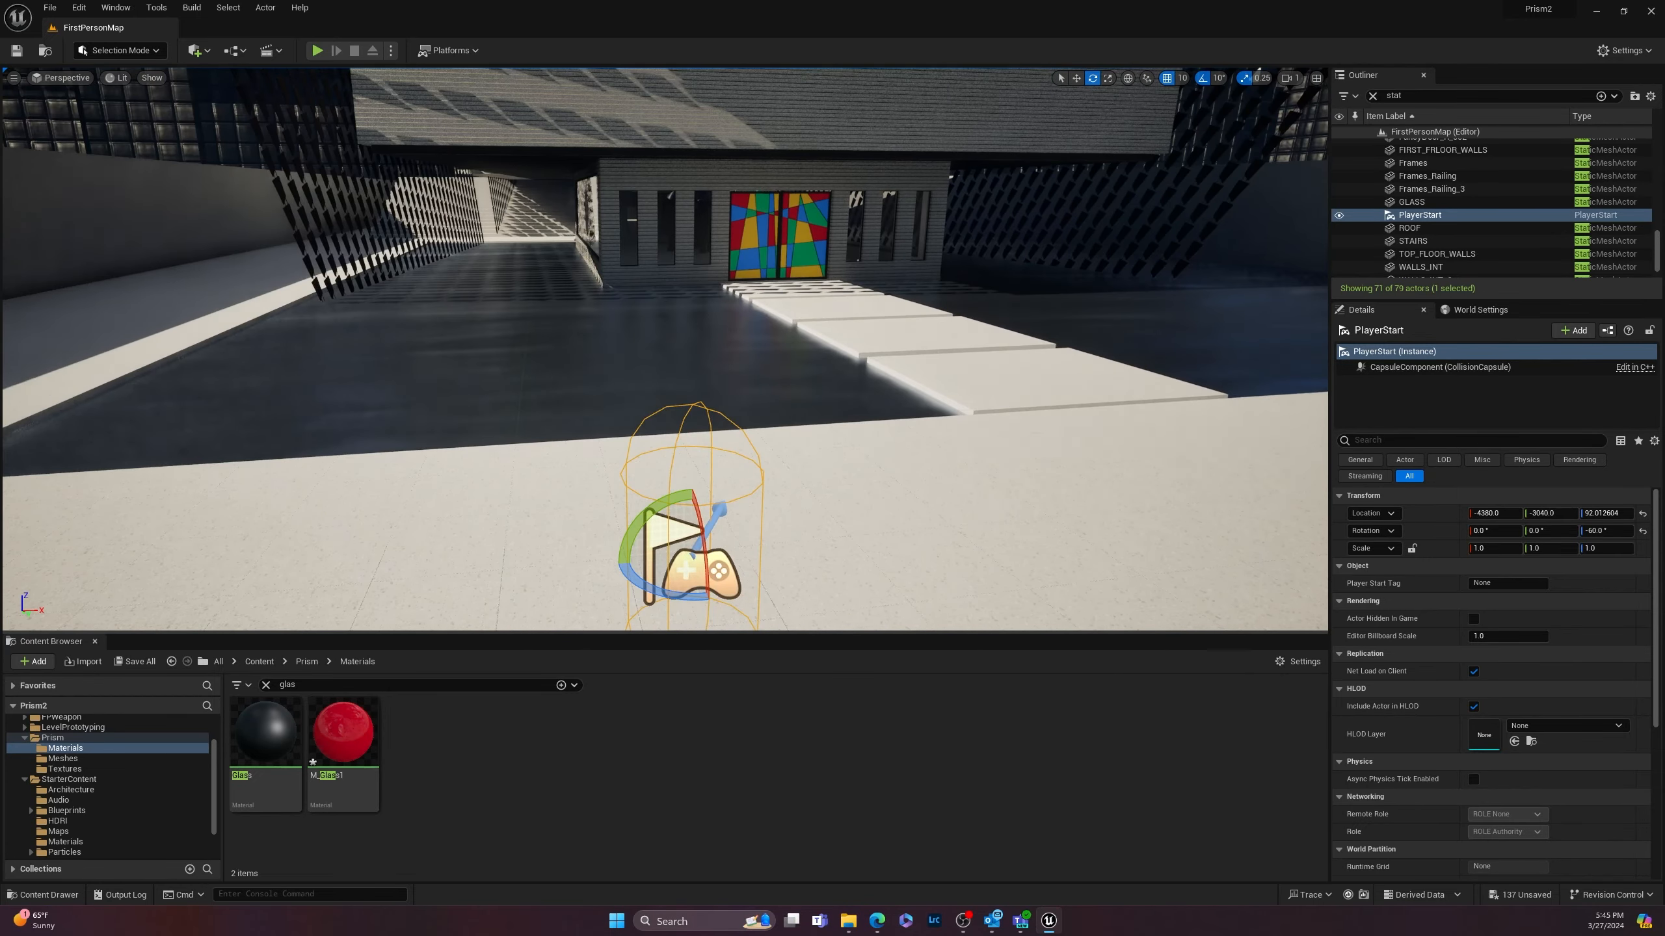
Step: Play the level to test the start position, and stop the session
left_click(470, 54)
left_click(467, 55)
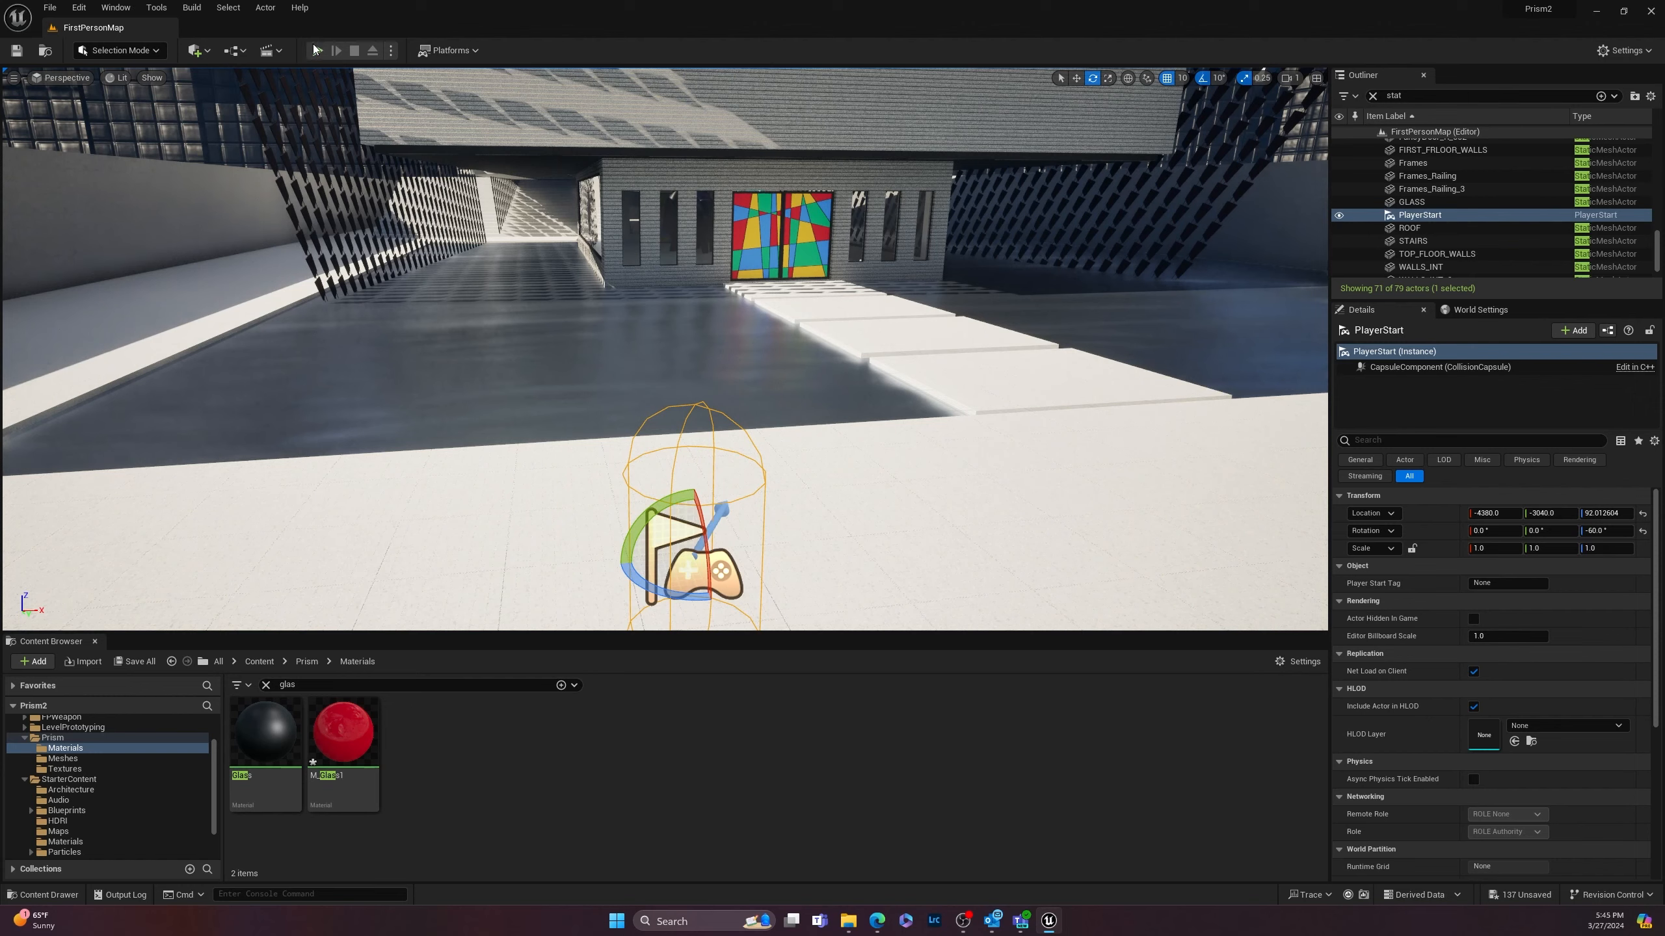
left_click(319, 51)
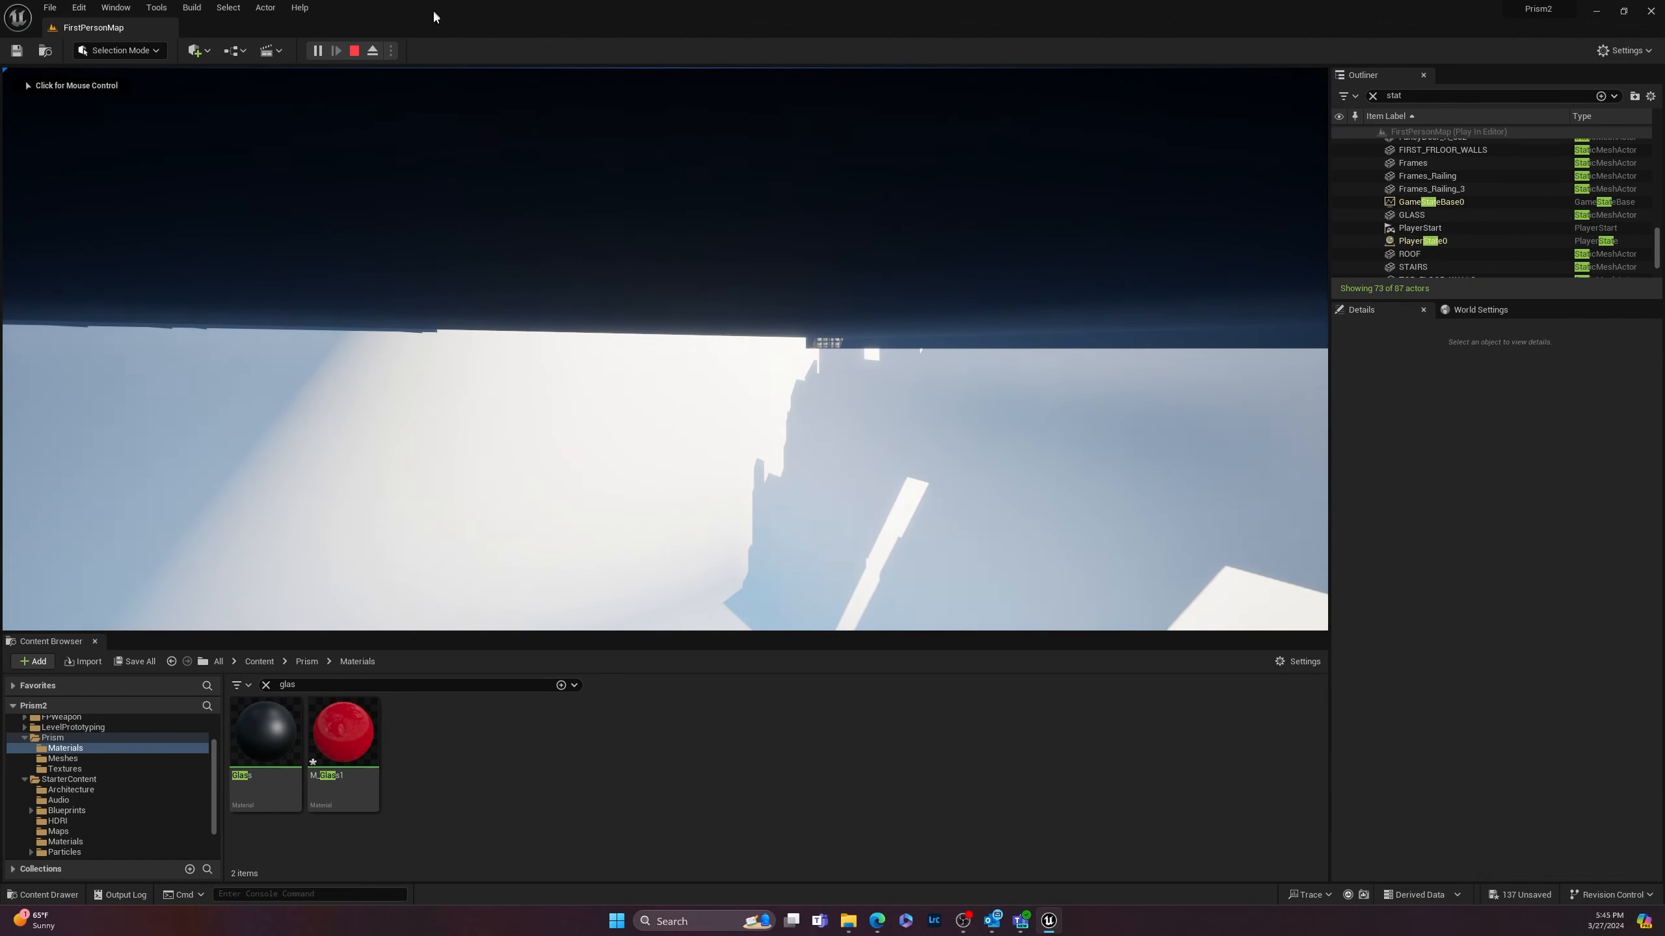
left_click(354, 51)
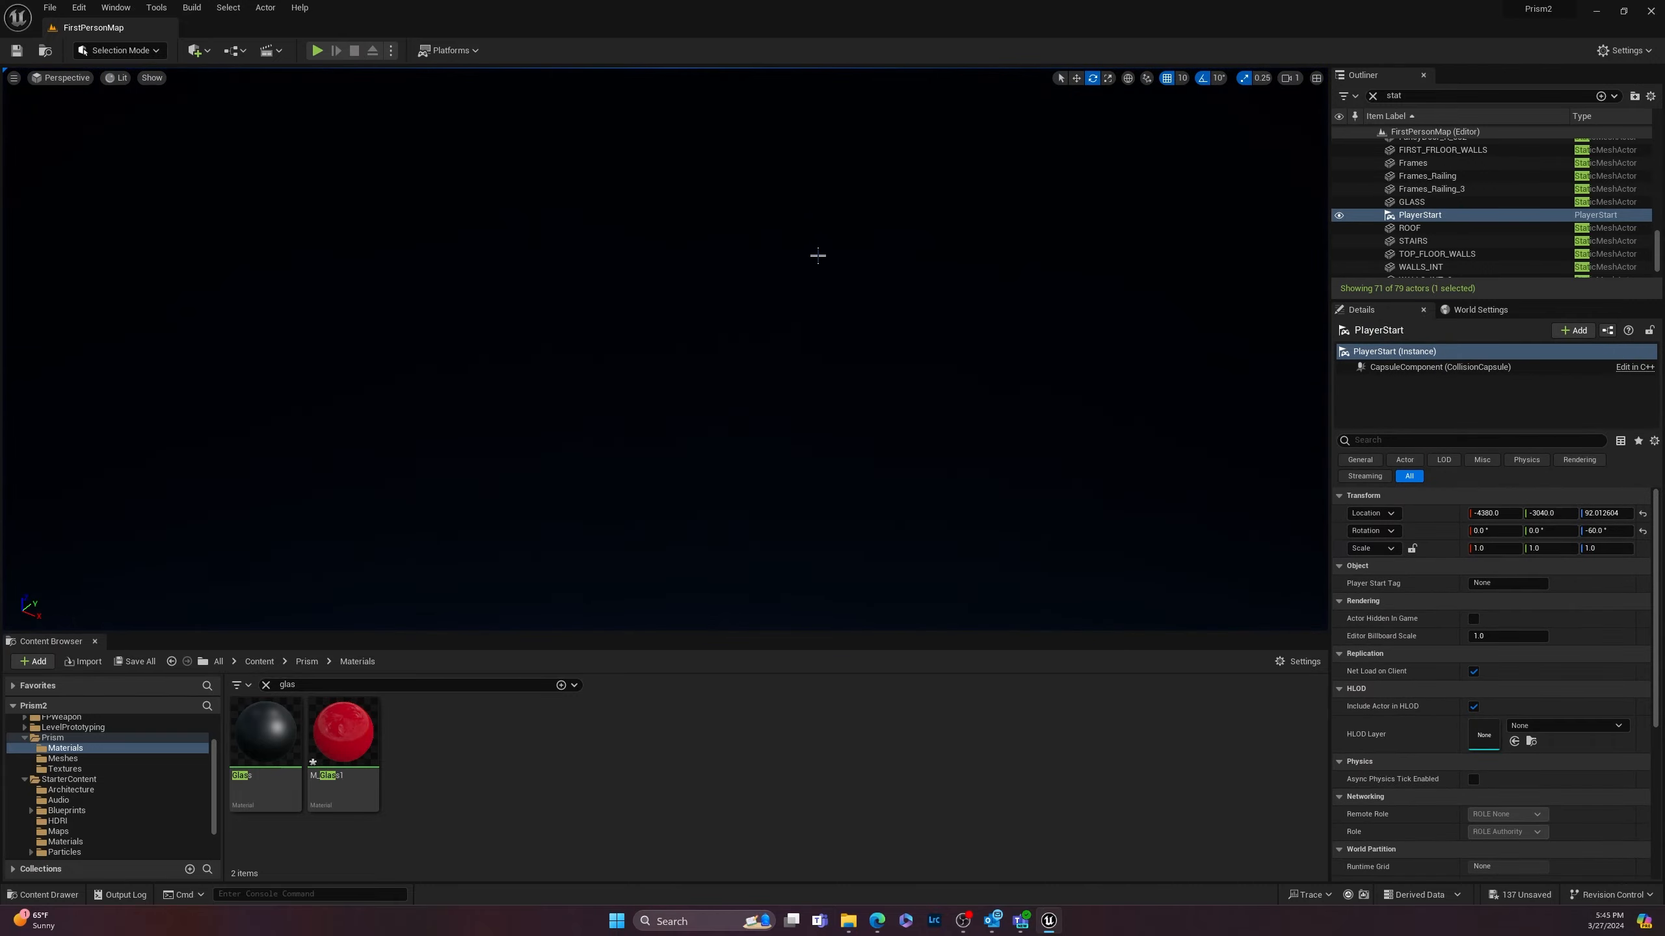
Step: Examine the gallery's facade, water pool and star-shaped sculpture from outside
scroll(834, 347, "down", 15)
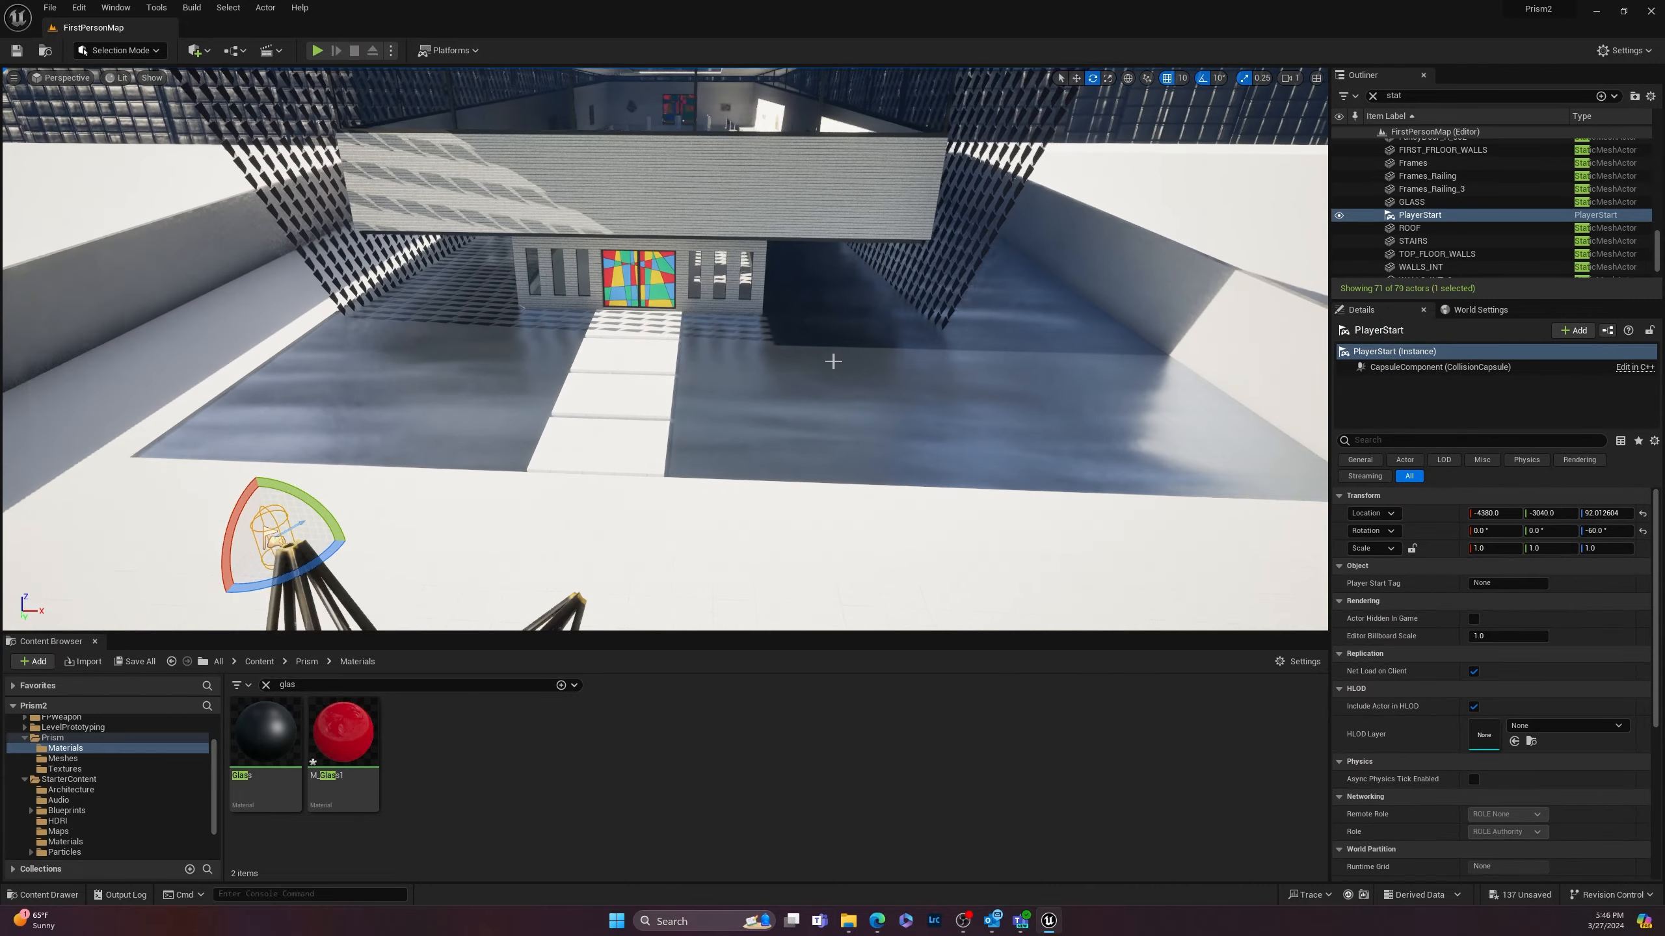
right_click_drag(834, 361, 903, 397)
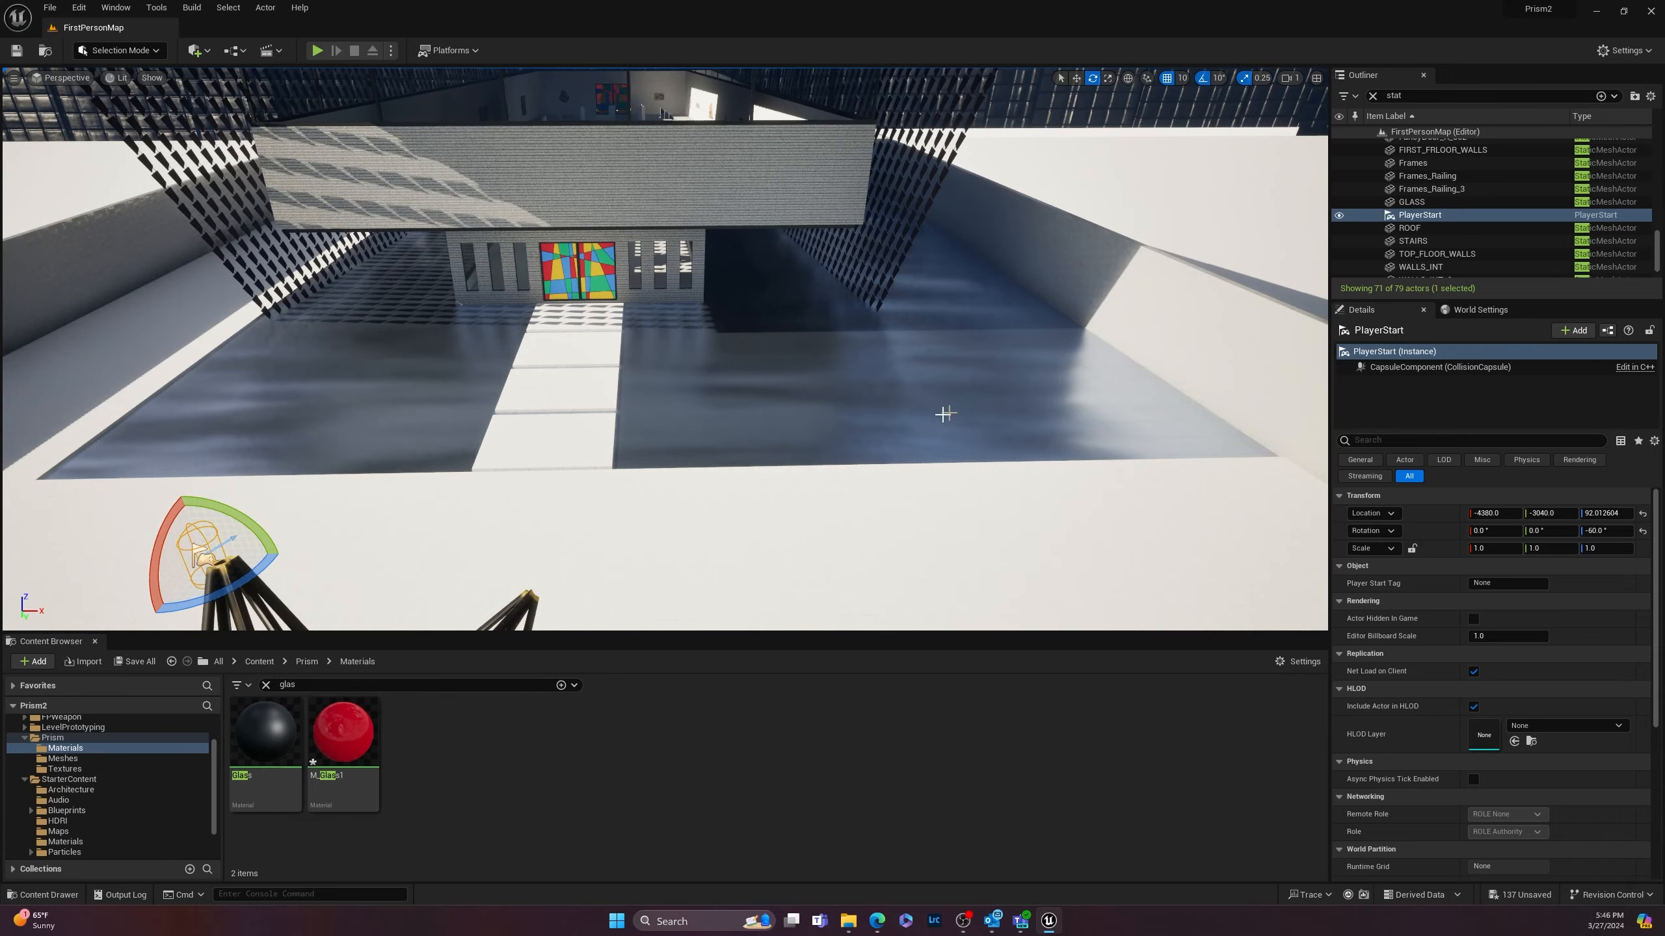
key("w")
right_click_drag(826, 524, 734, 554)
key("s")
key("s")
mouse_move(901, 515)
right_mouse_down()
mouse_move(826, 550)
mouse_move(918, 543)
right_mouse_up()
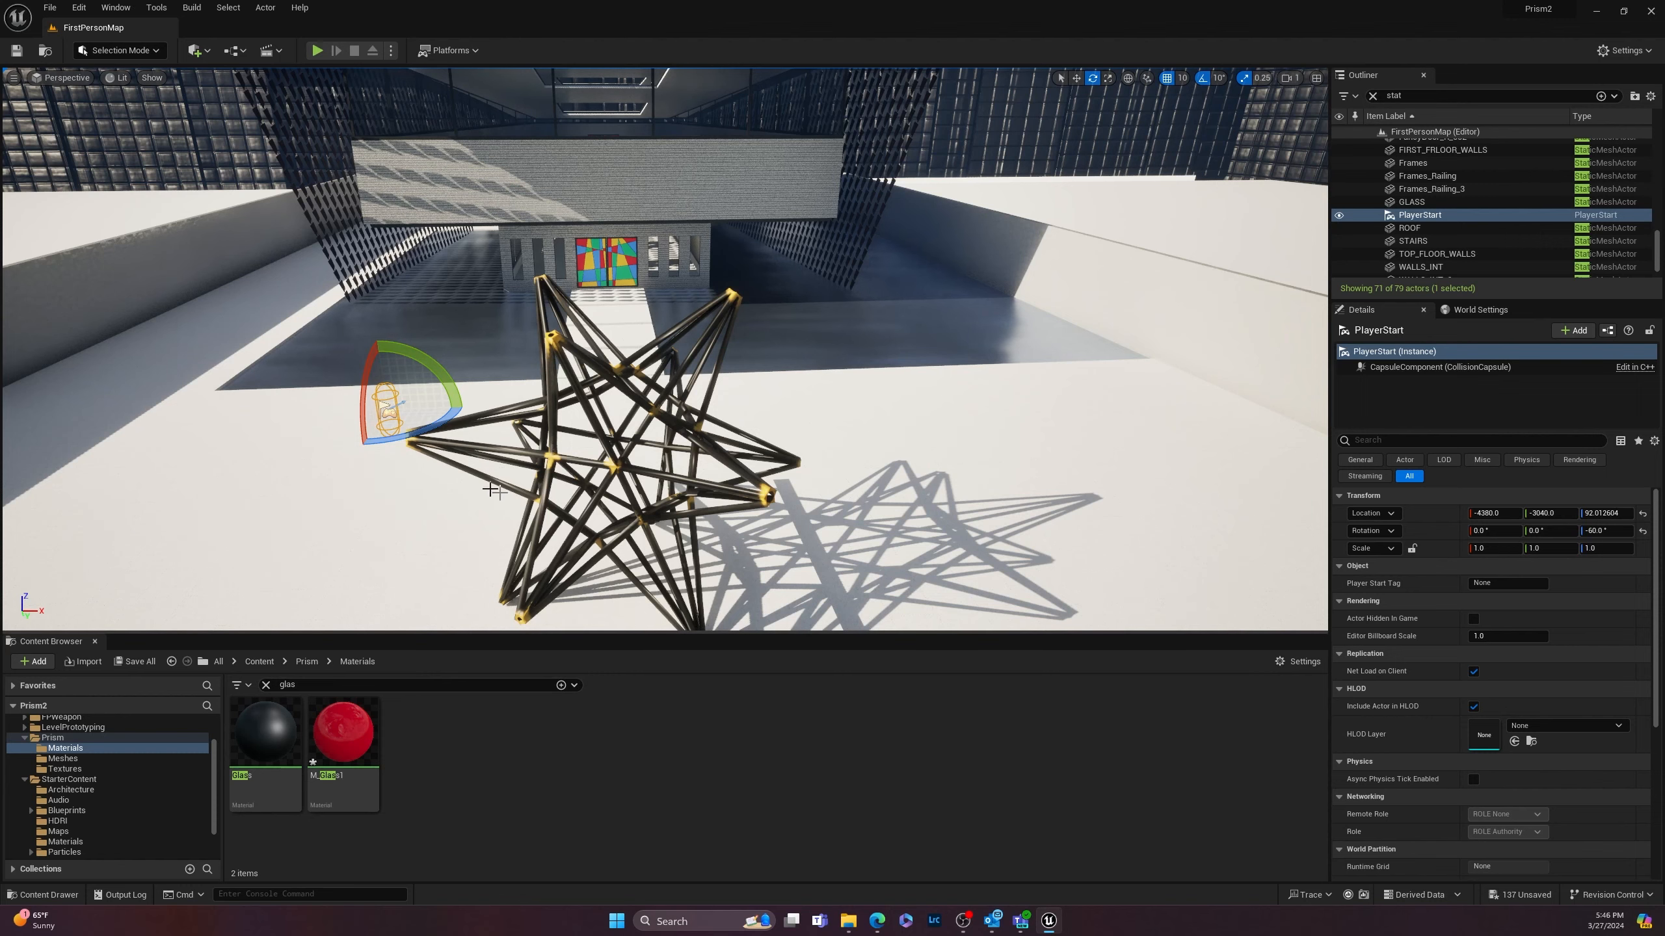
right_click_drag(631, 488, 623, 438)
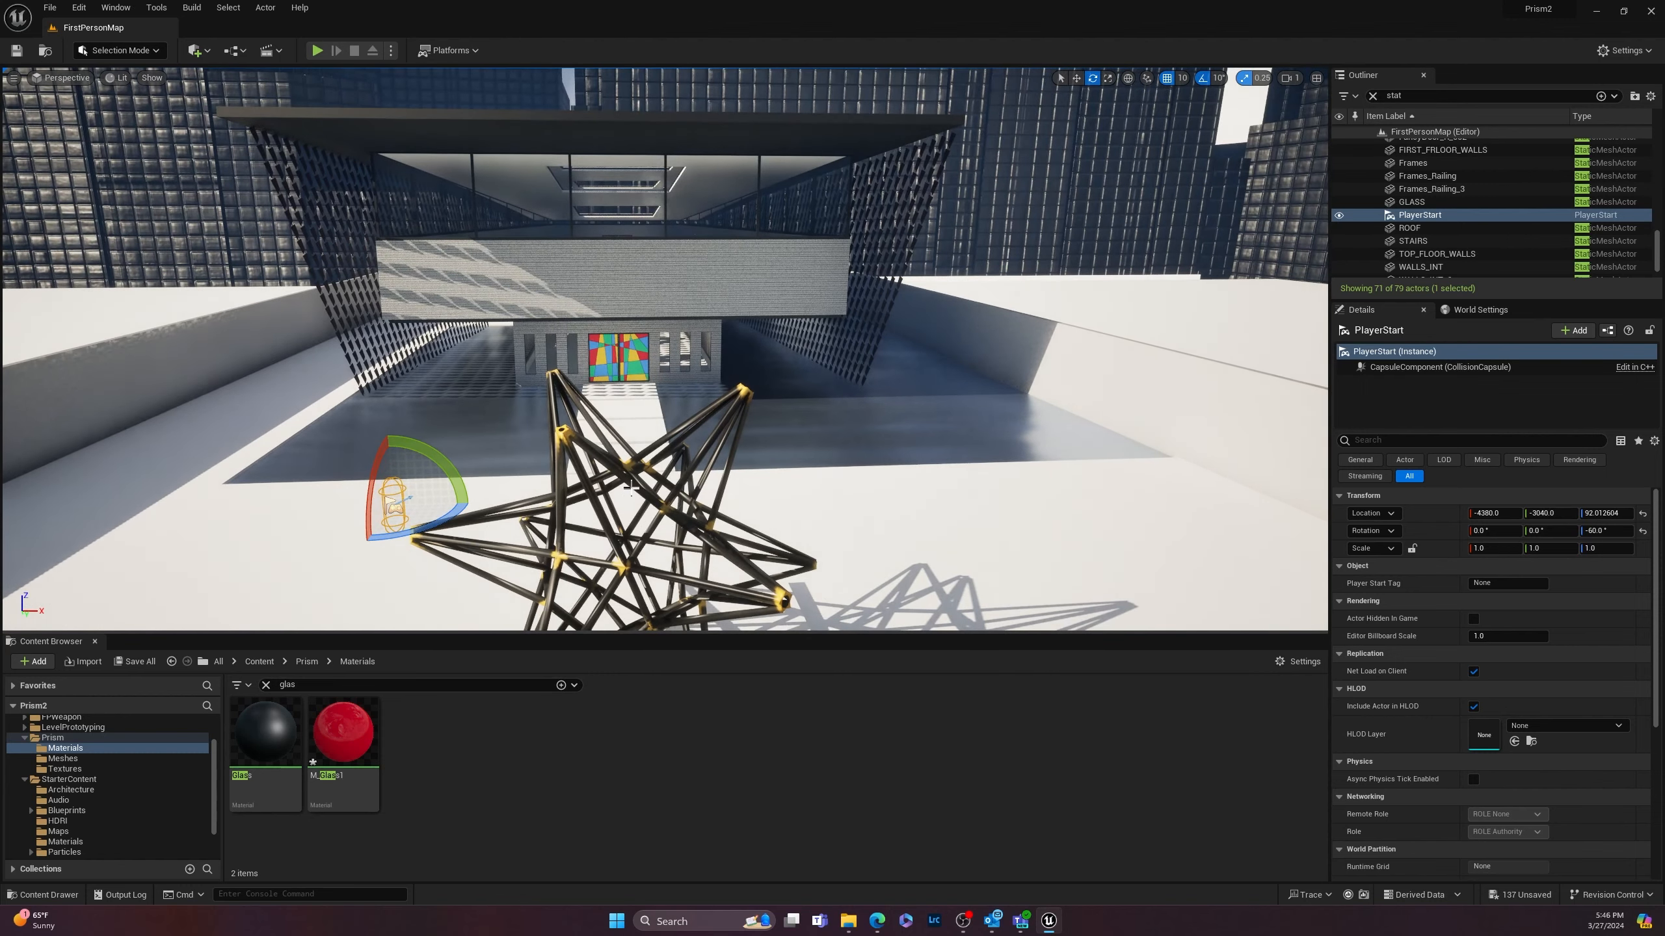
mouse_move(719, 493)
right_mouse_down()
mouse_move(767, 492)
mouse_move(691, 506)
right_mouse_up()
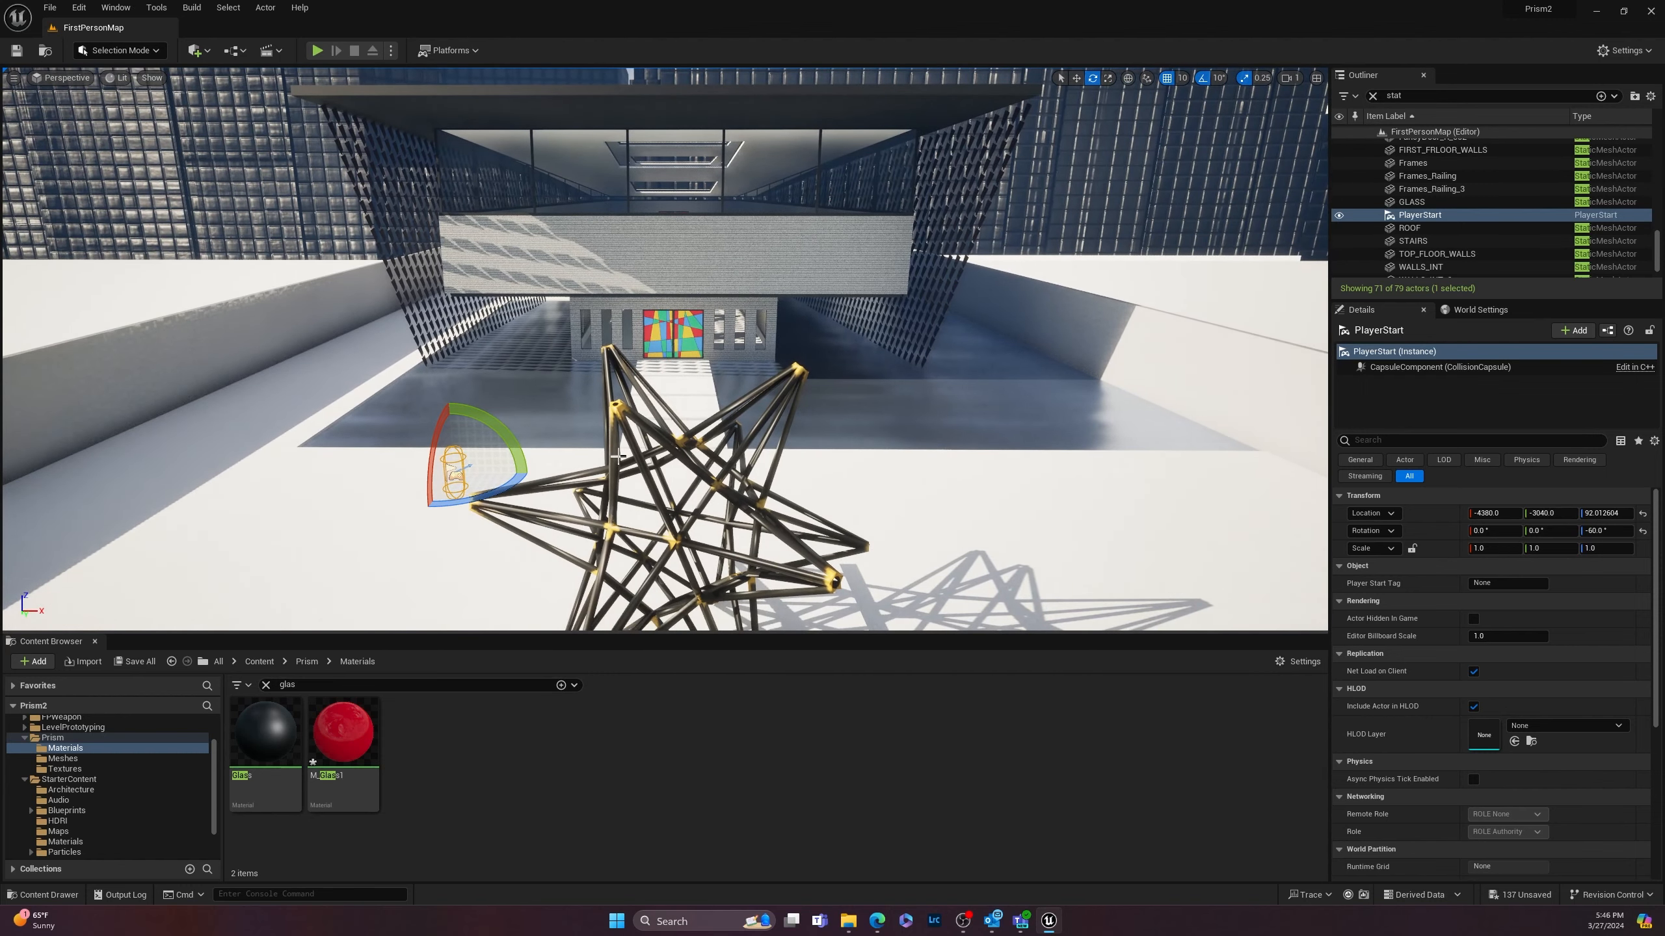